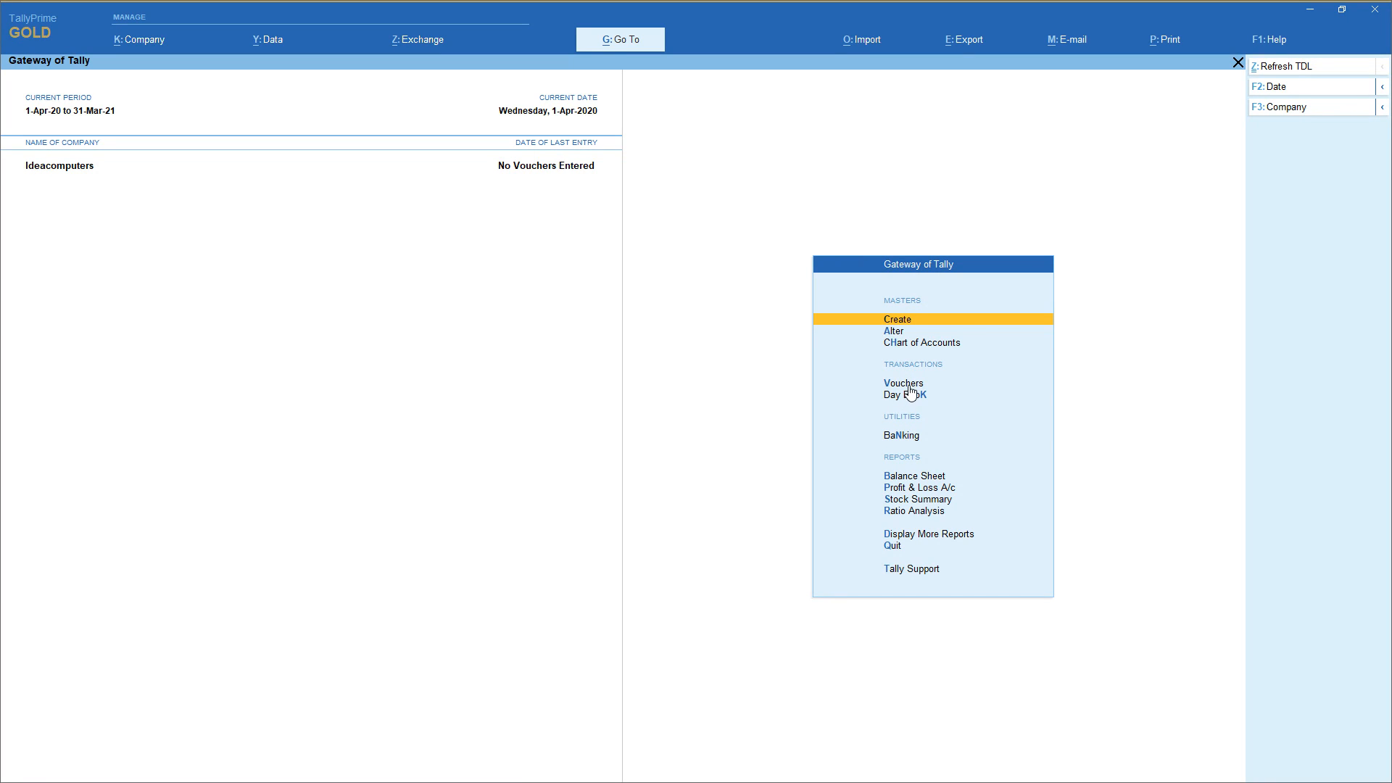
Open voucher entry and switch through the contra, payment, journal, sales and purchase voucher types.
left_click(911, 387)
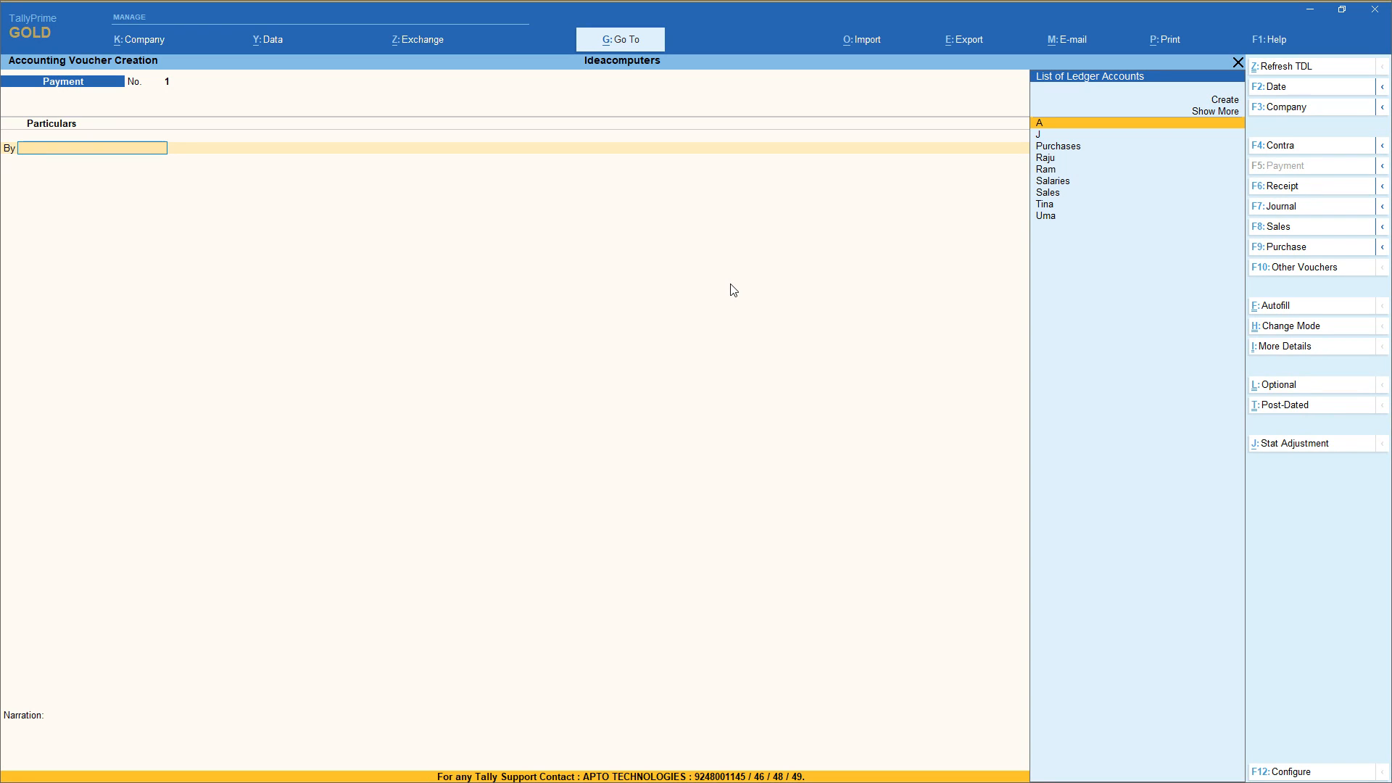
left_click(1295, 151)
left_click(1303, 168)
left_click(1288, 210)
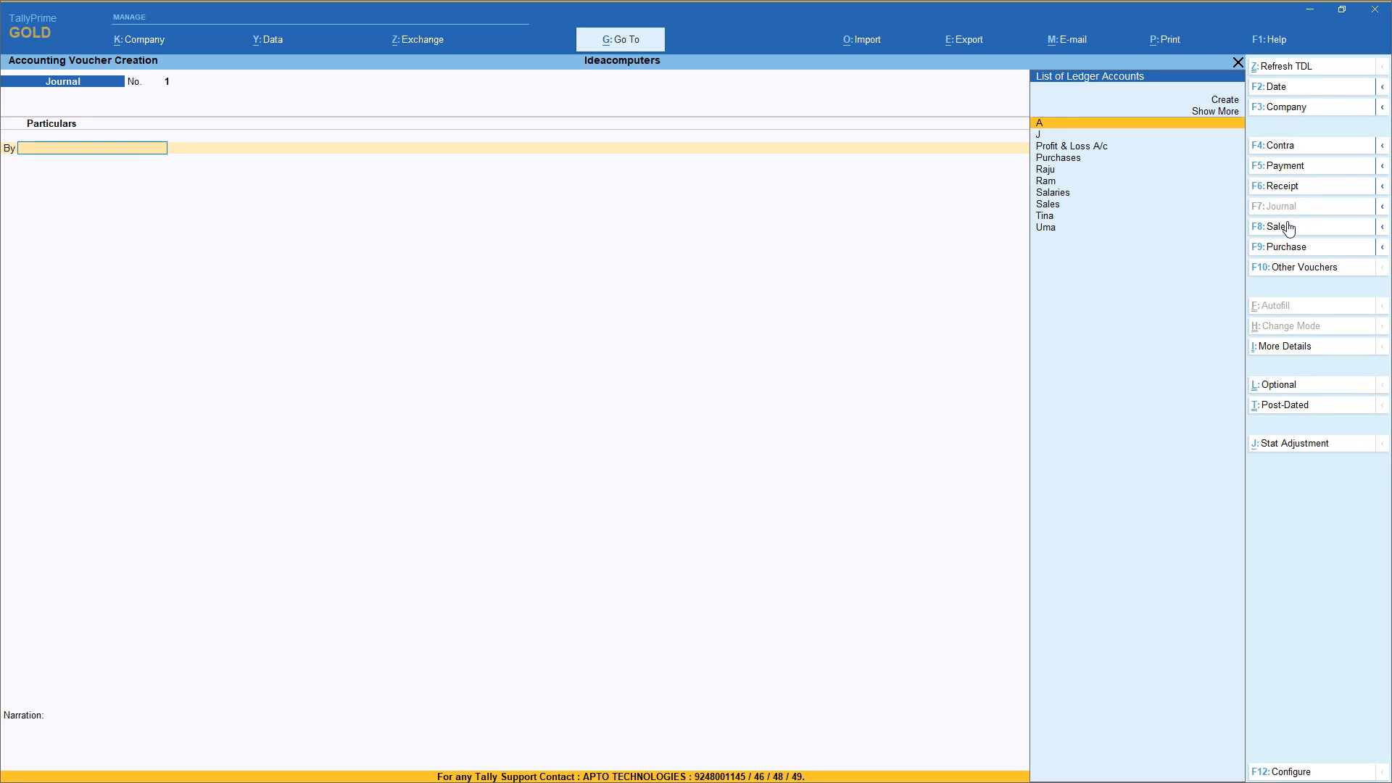
left_click(1291, 227)
left_click(1291, 248)
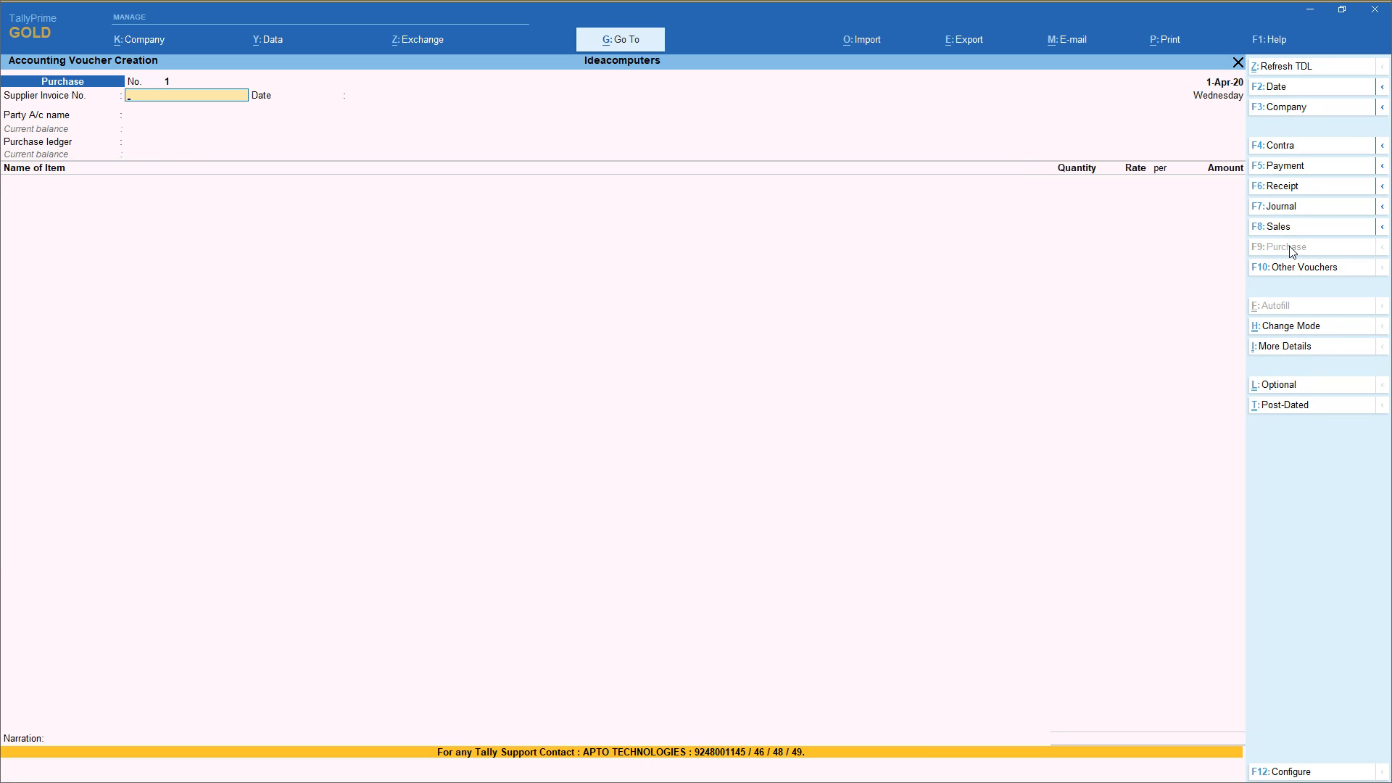
Review the contra, payment, receipt, journal, sales and purchase voucher entry forms one after another.
left_click(1290, 149)
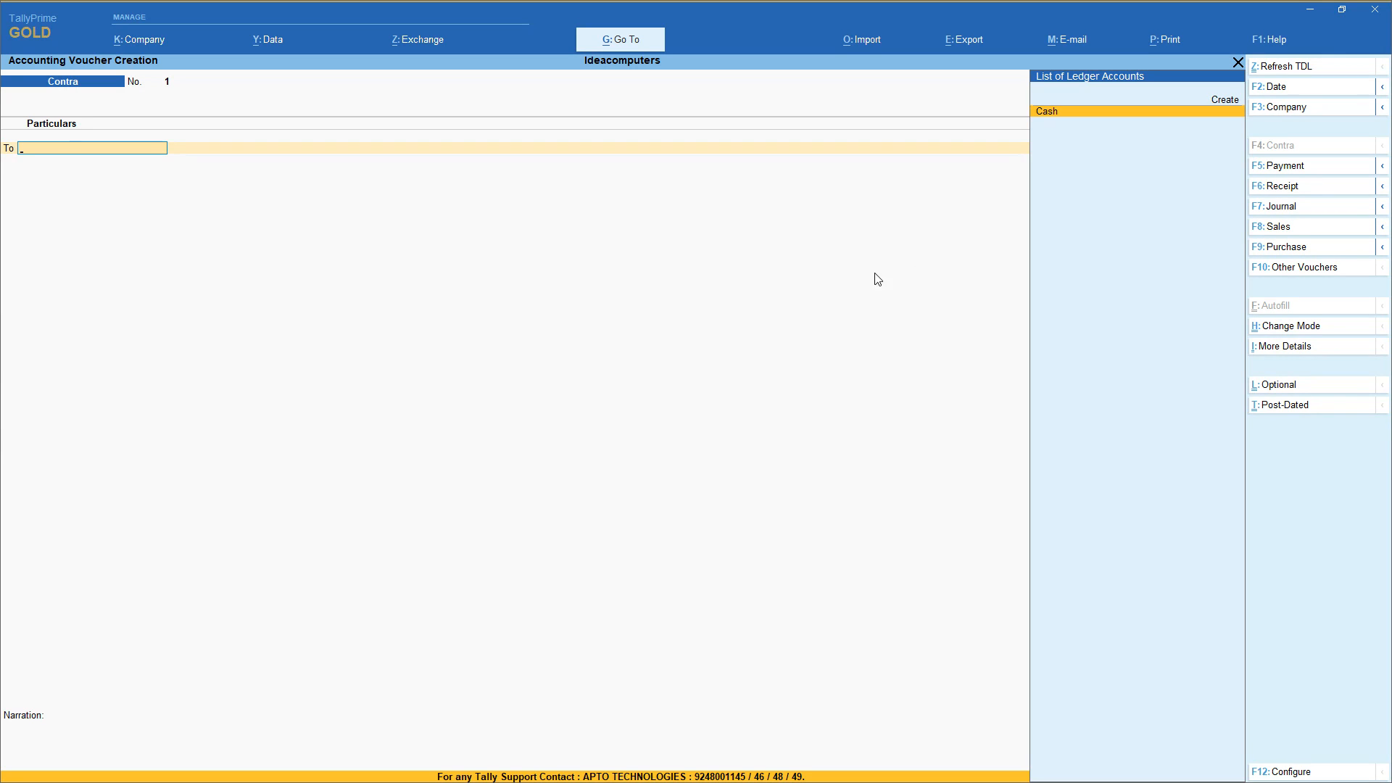
left_click(1298, 174)
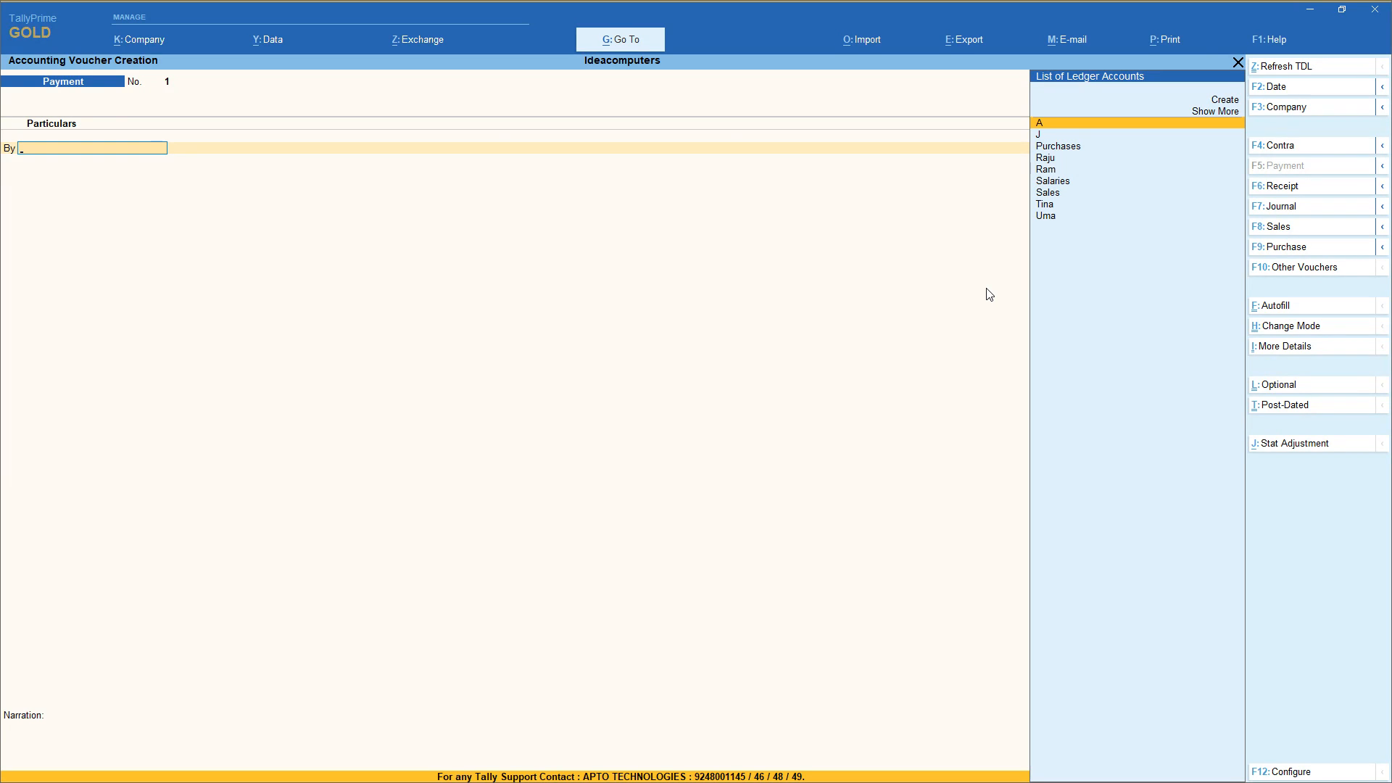
left_click(1314, 187)
left_click(1290, 208)
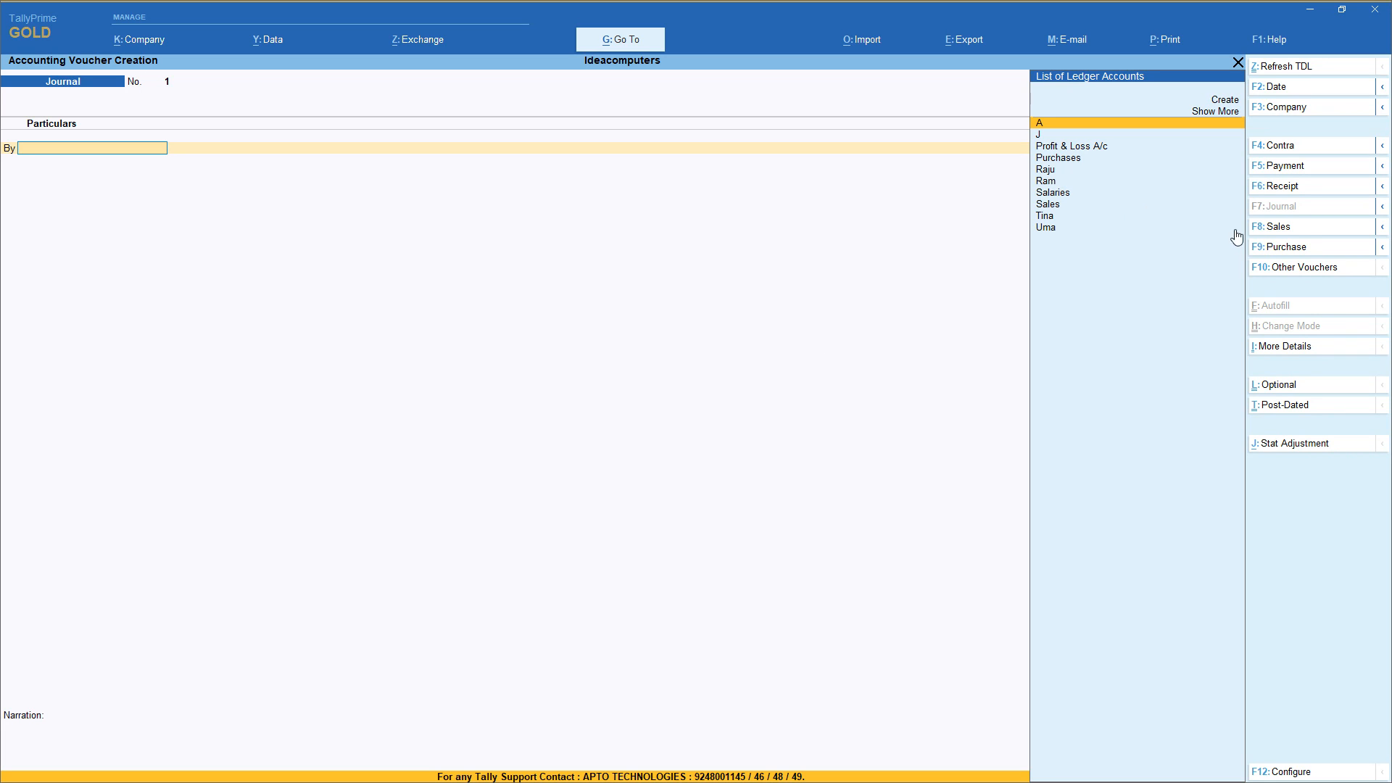
left_click(1300, 231)
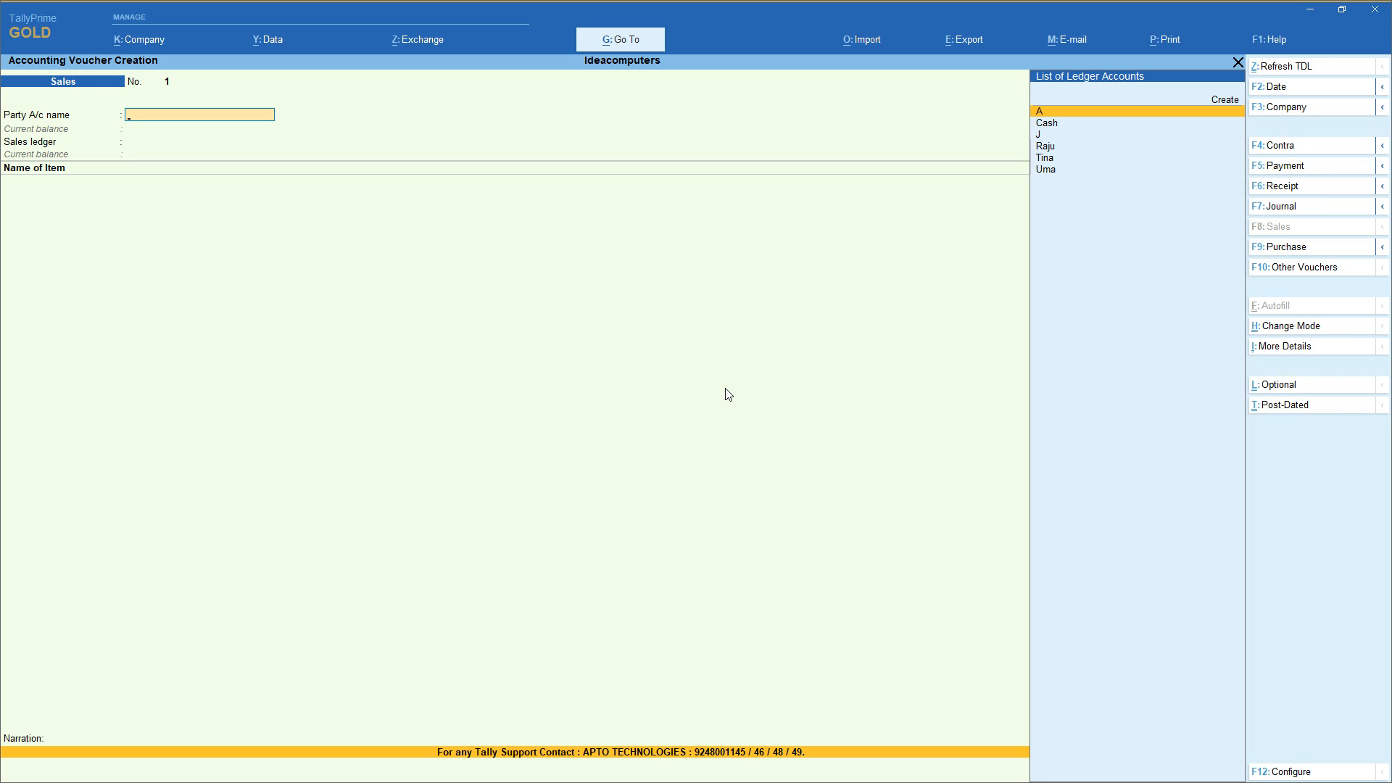
left_click(1289, 252)
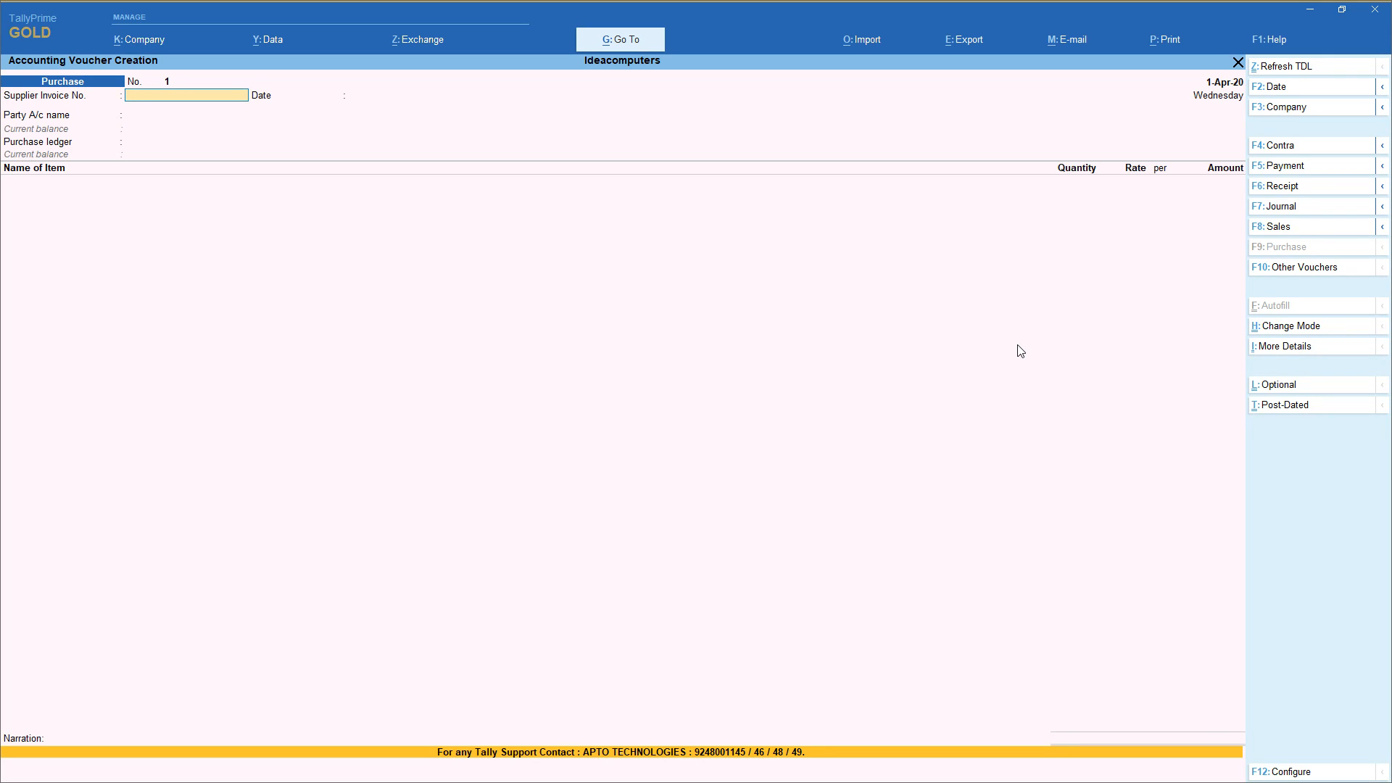
Start a receipt voucher in Single Entry mode with Cash as its account.
left_click(1296, 186)
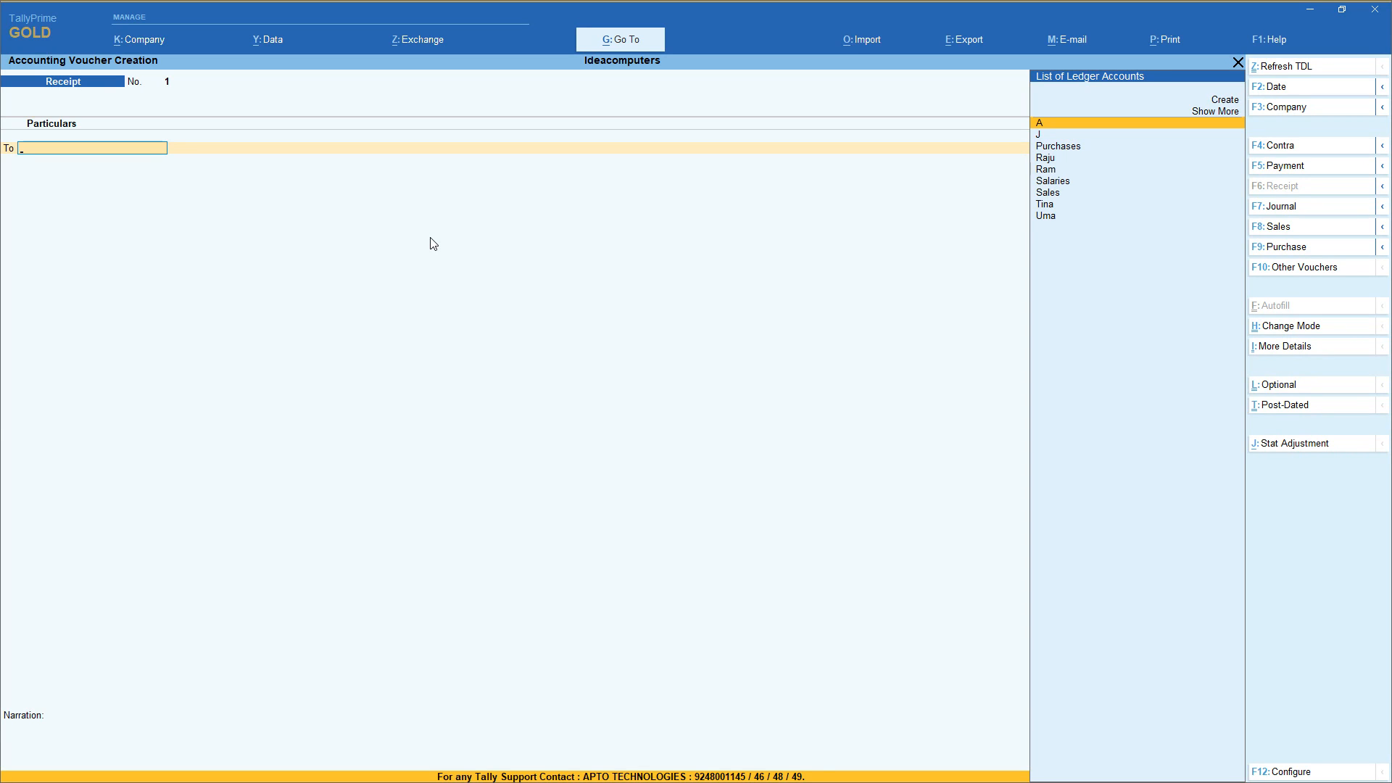
left_click(1298, 328)
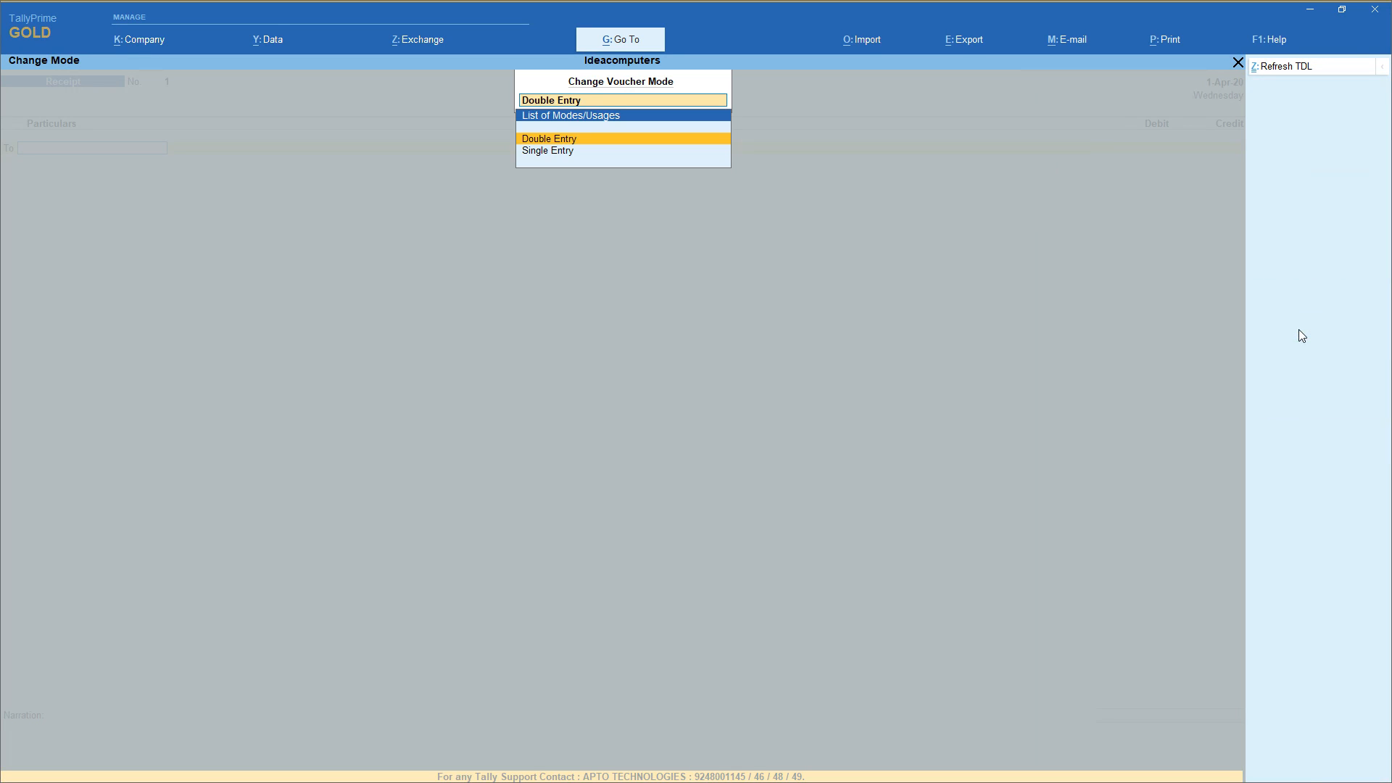
left_click(550, 152)
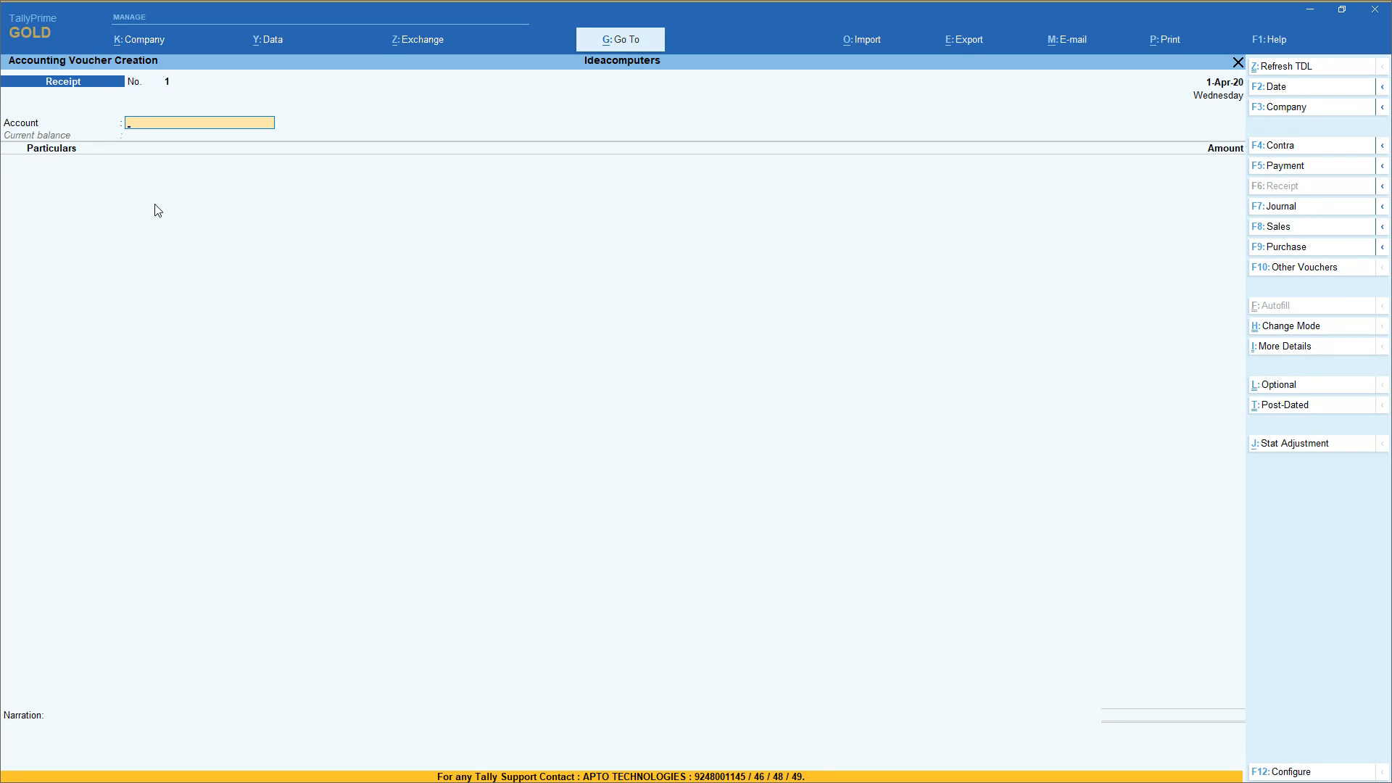
type("Ca")
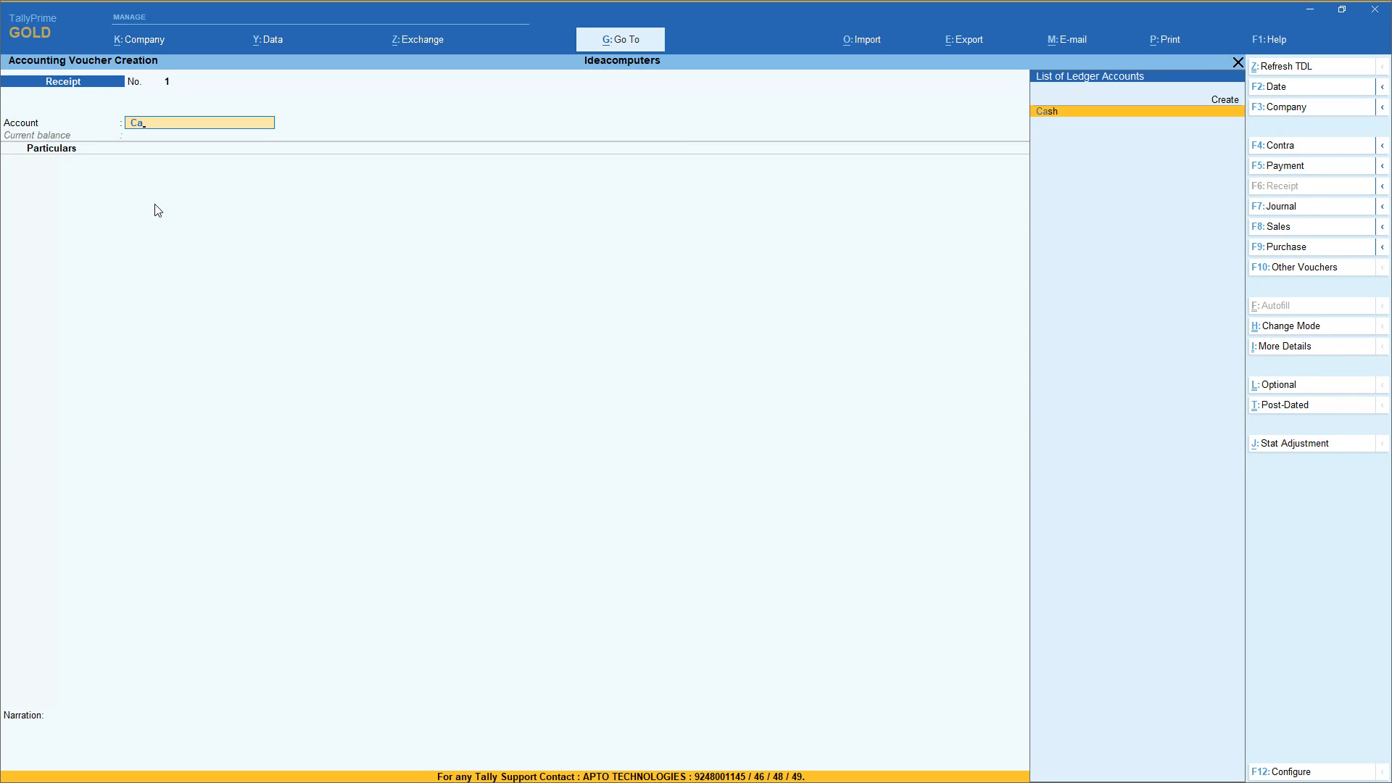
key("Return")
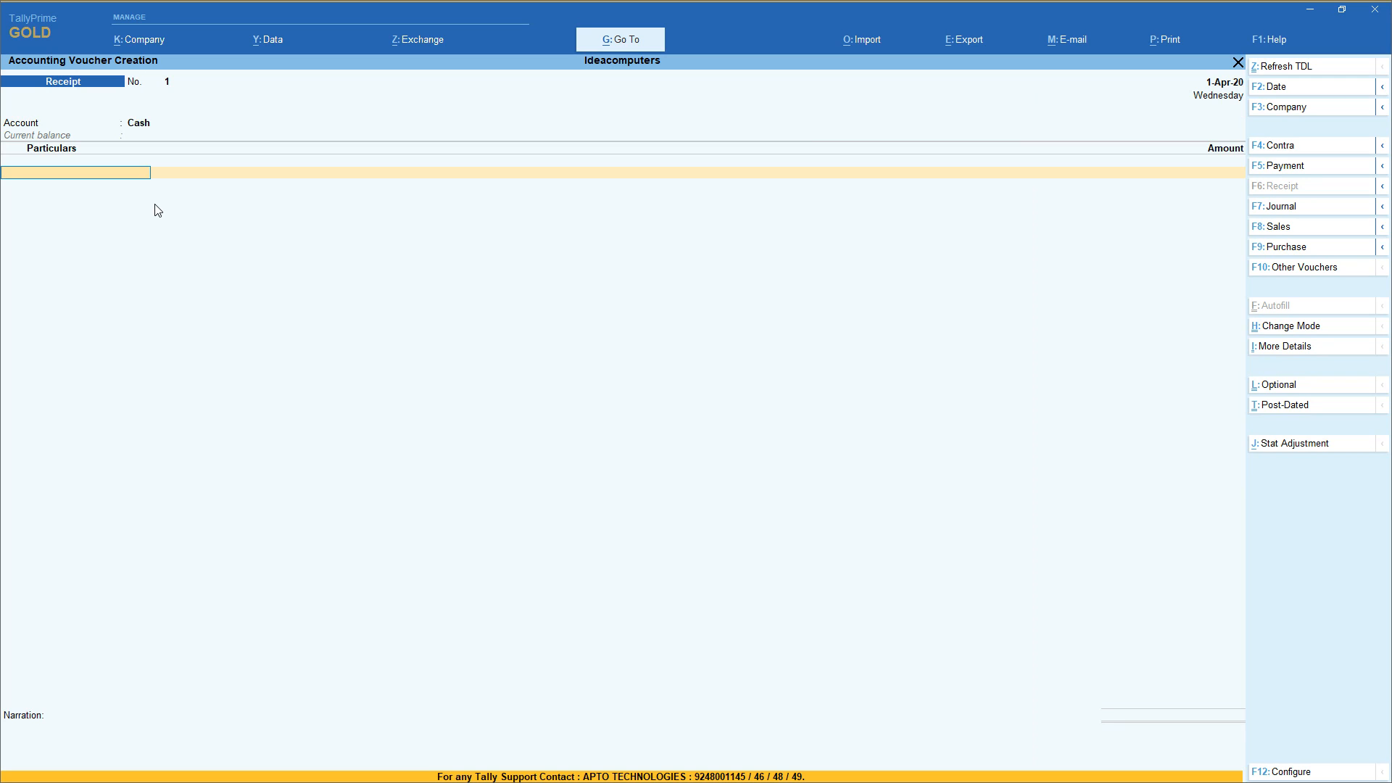
From the receipt's particulars, begin creating a new ledger named Capital, leaving alias and description empty.
type("Ca")
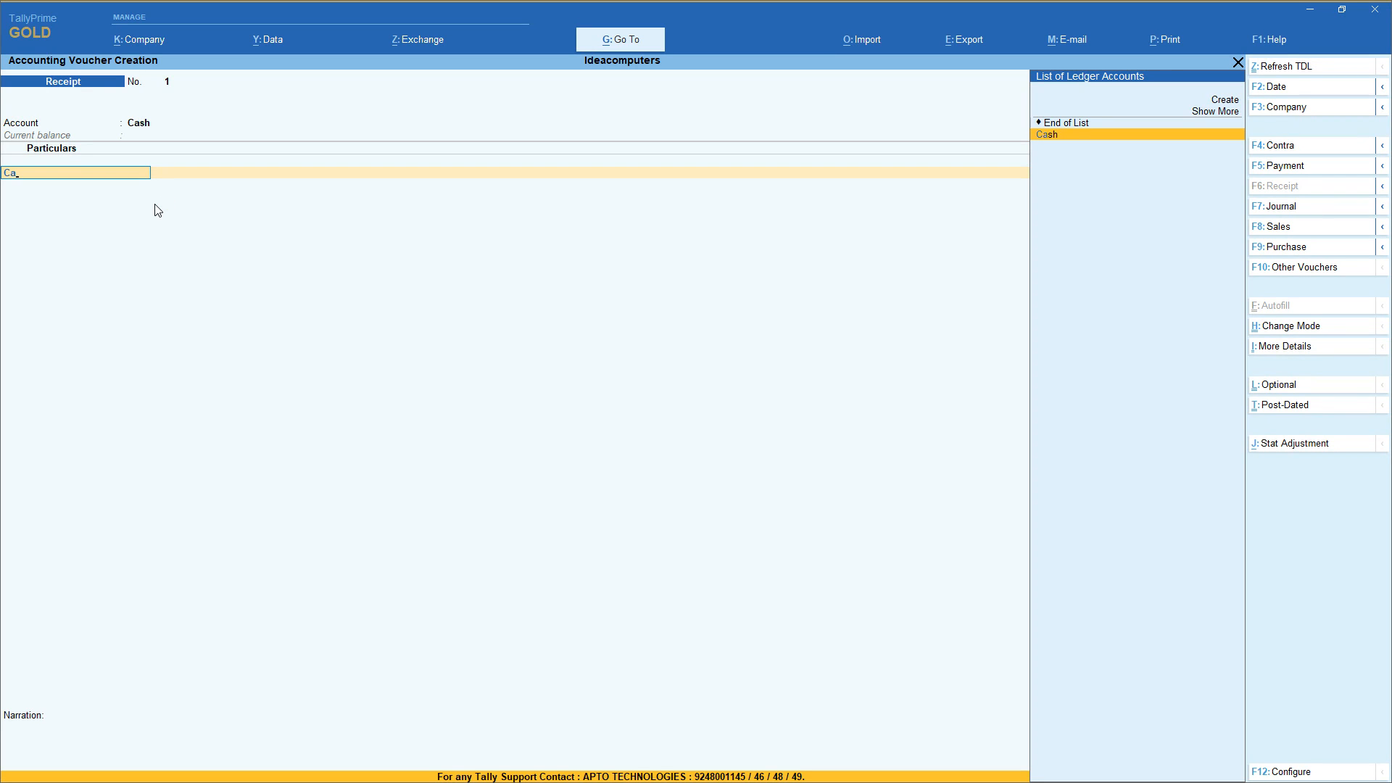
key("Up")
key("Up")
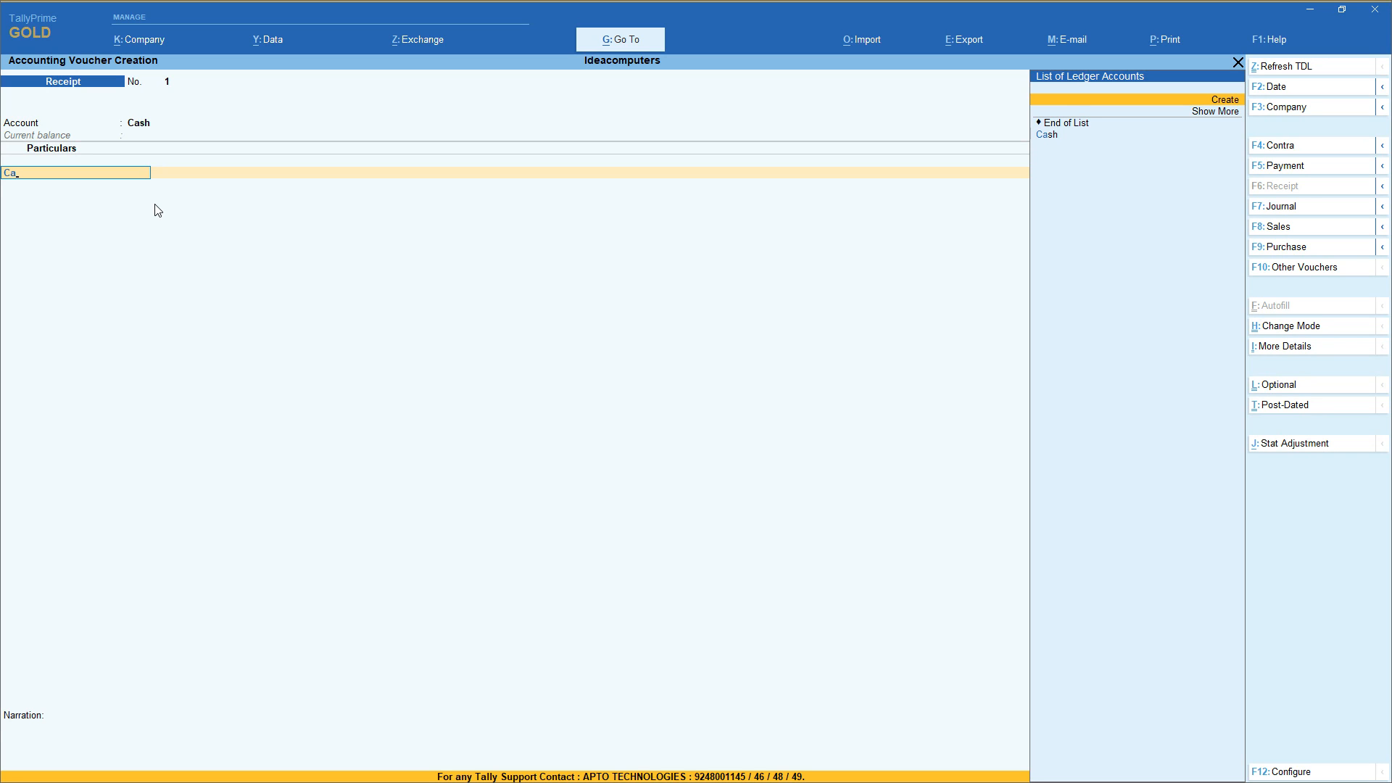
key("alt+c")
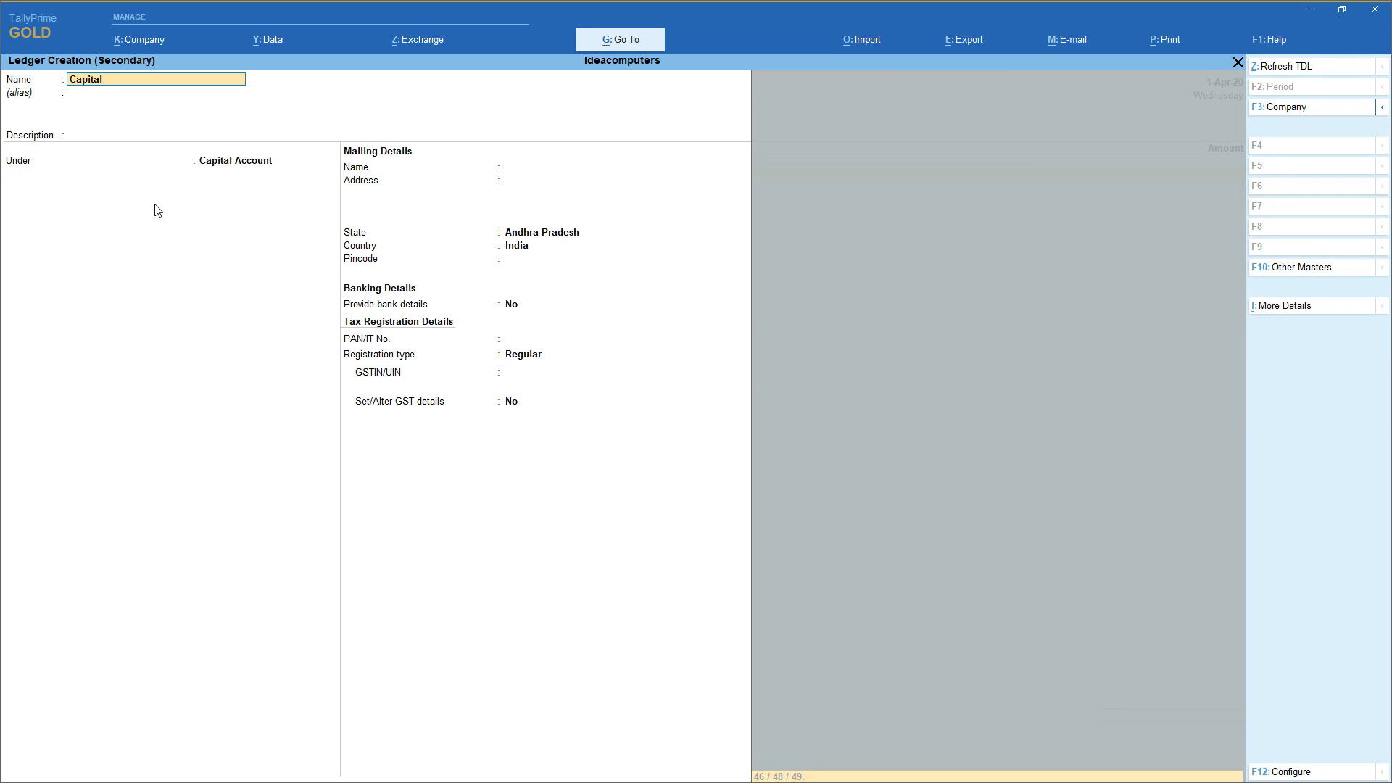
key("Return")
key("Return")
key("Return")
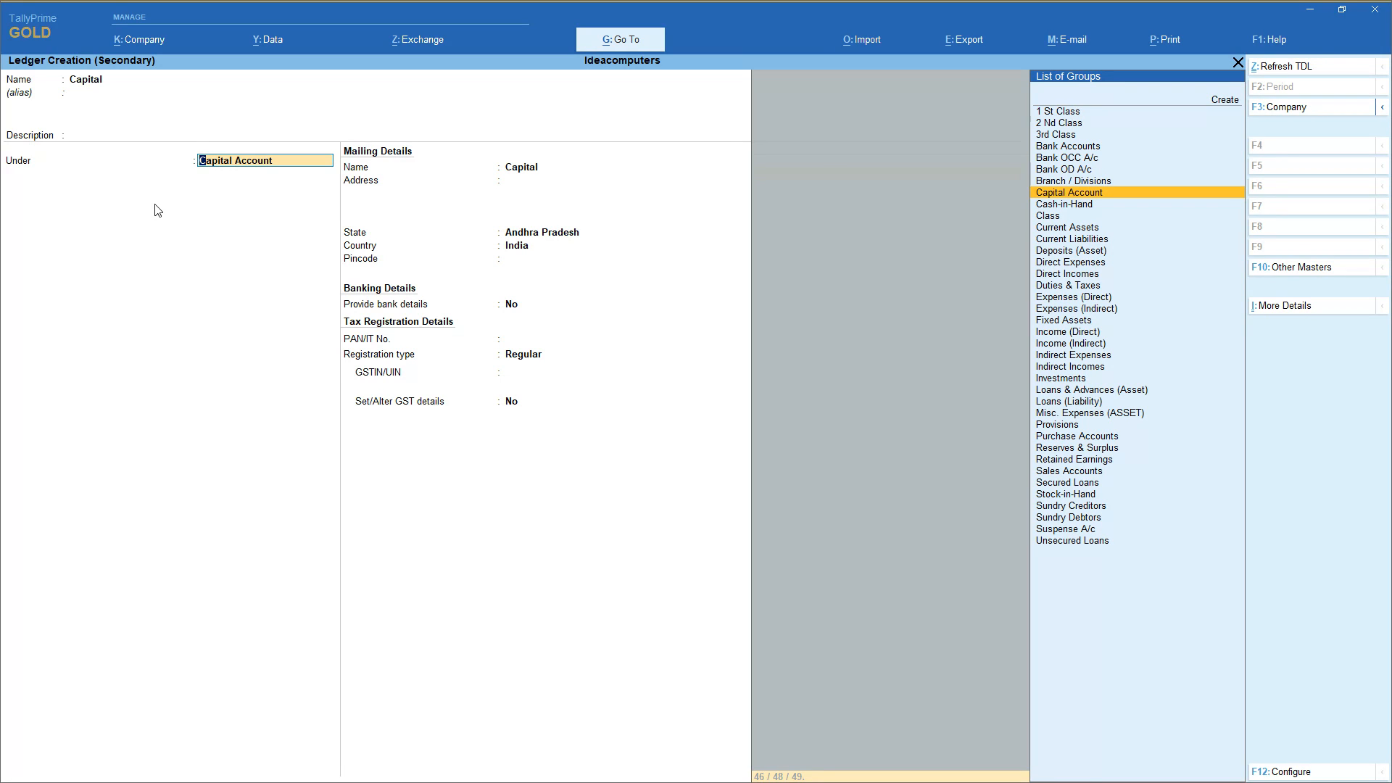
Keep the Capital ledger under Capital Account and save it with the default mailing, banking and tax details.
key("Return")
key("Return")
key("Return")
key("Return")
key("Return")
key("Return")
key("Return")
key("Return")
key("Return")
key("Return")
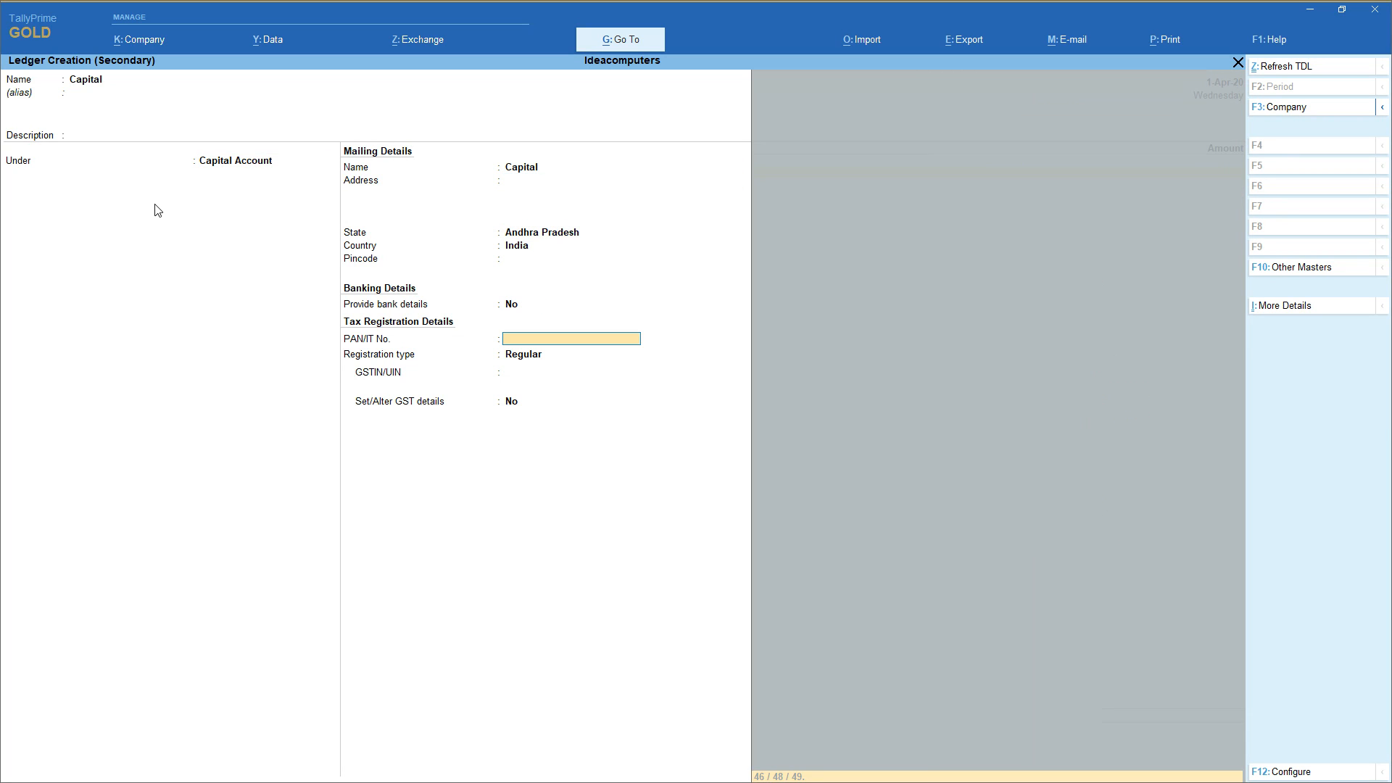
key("Return")
key("Return")
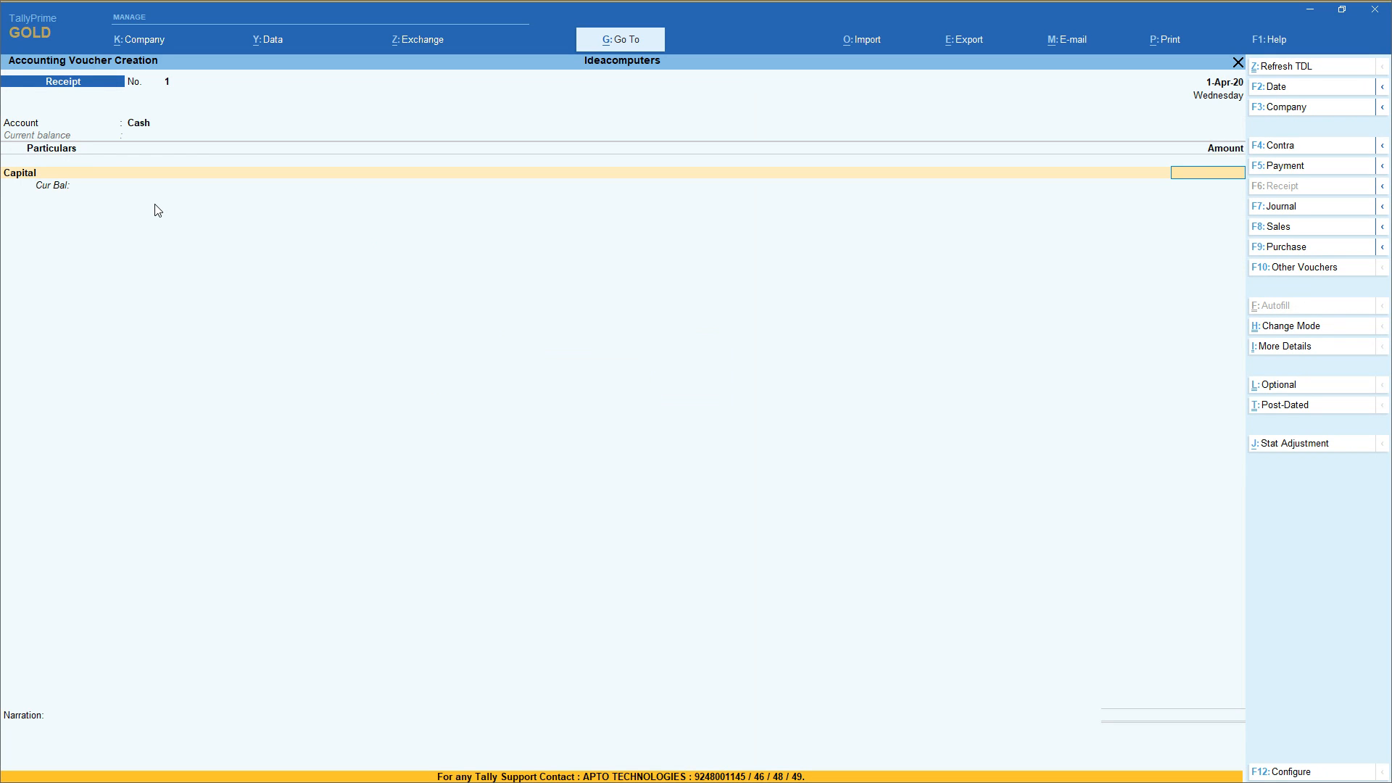
Enter 500000 as the Capital amount and save the receipt voucher without a narration.
type("500000")
key("Return")
key("Return")
key("Return")
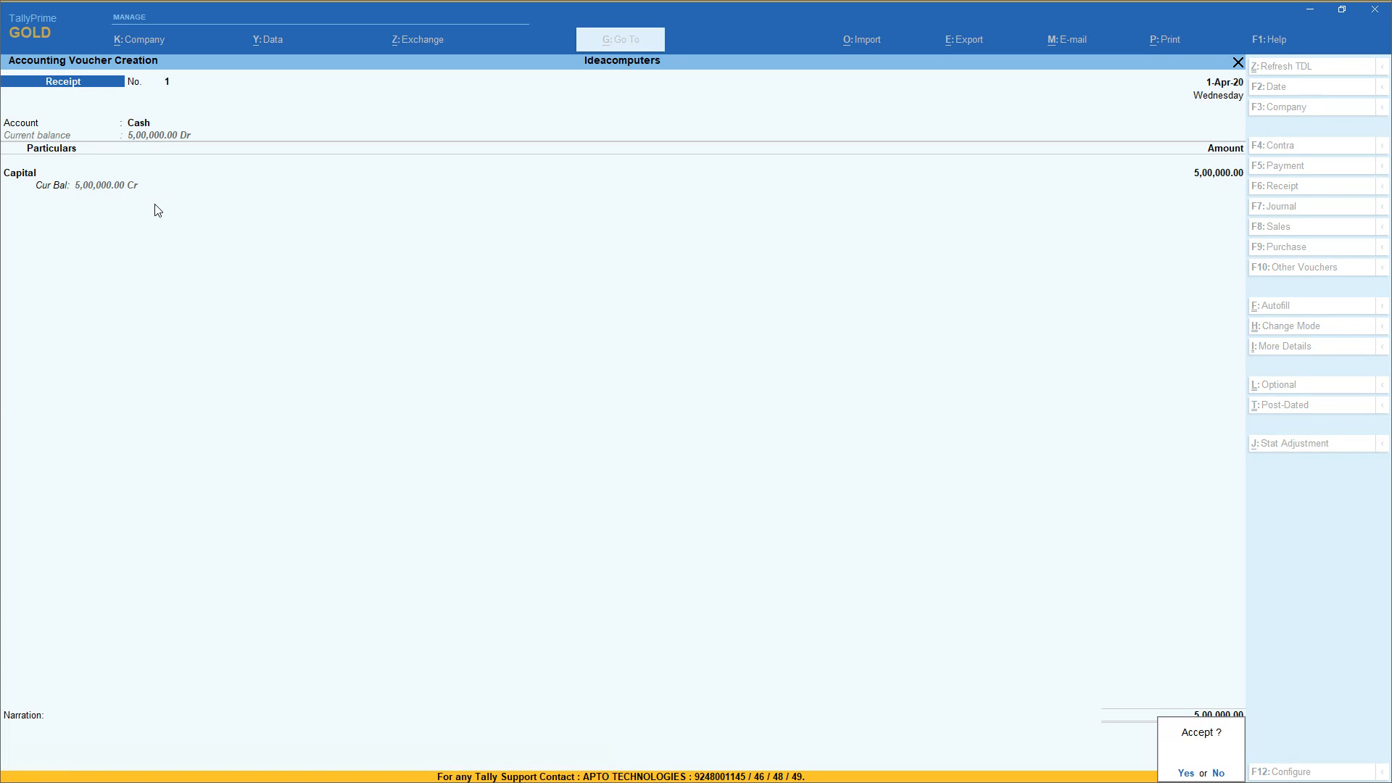
key("Escape")
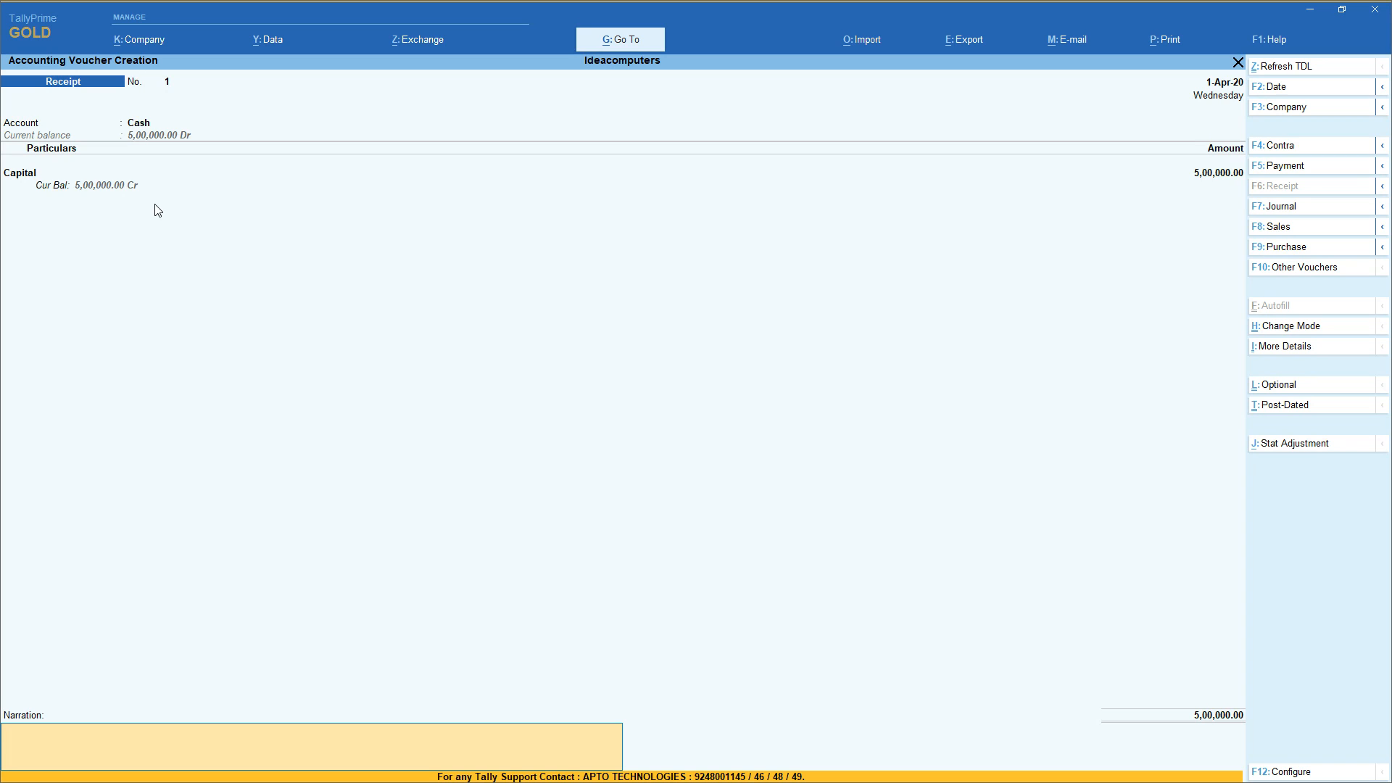
key("Return")
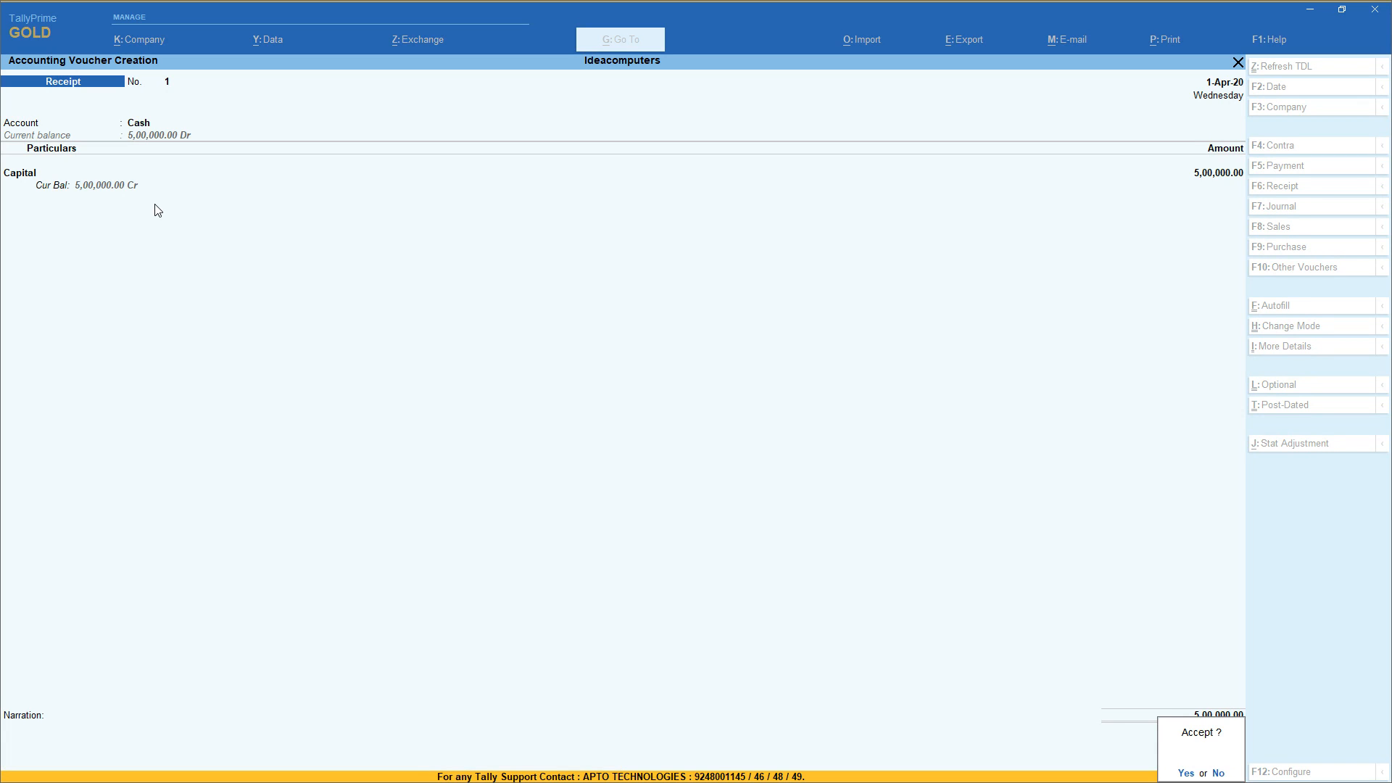
key("Return")
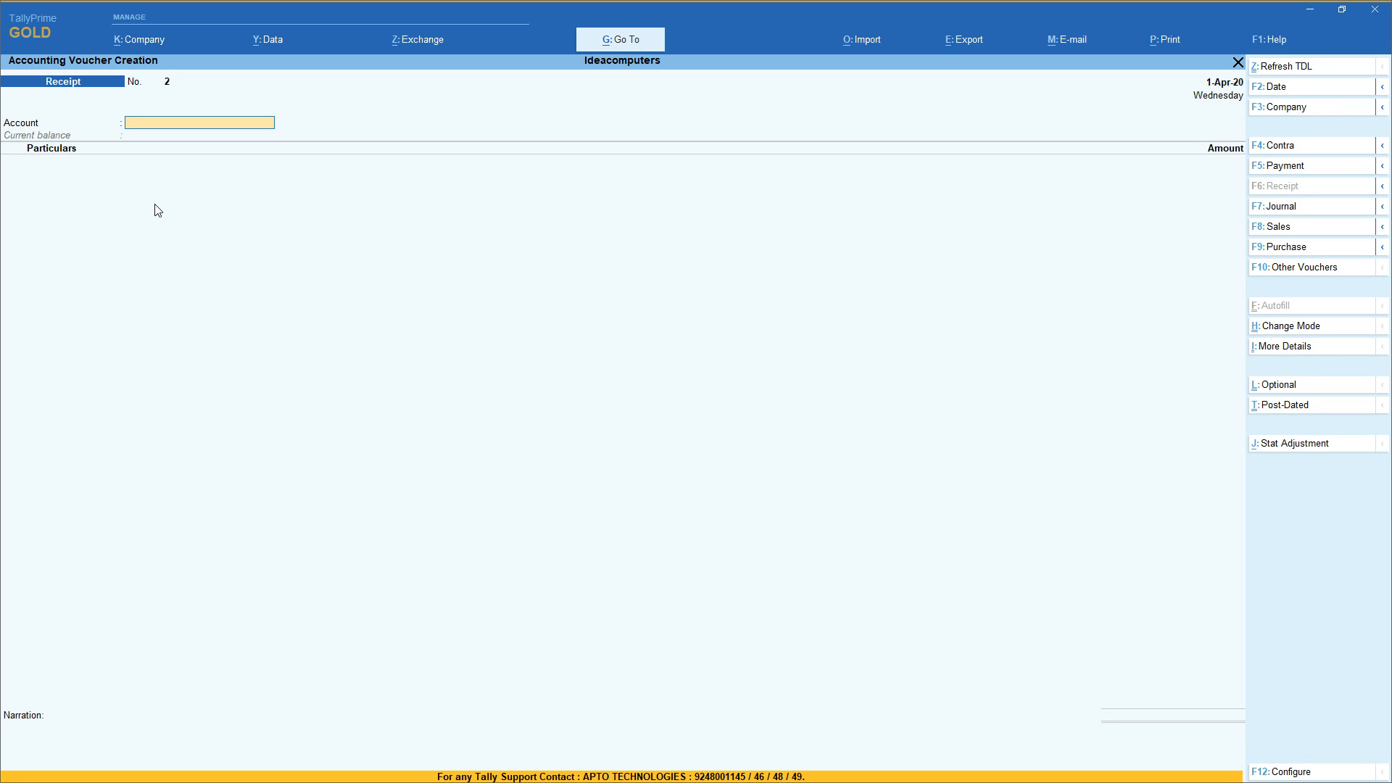
Start a contra voucher and begin creating a new ledger named Sbi Bank for its account.
left_click(1306, 152)
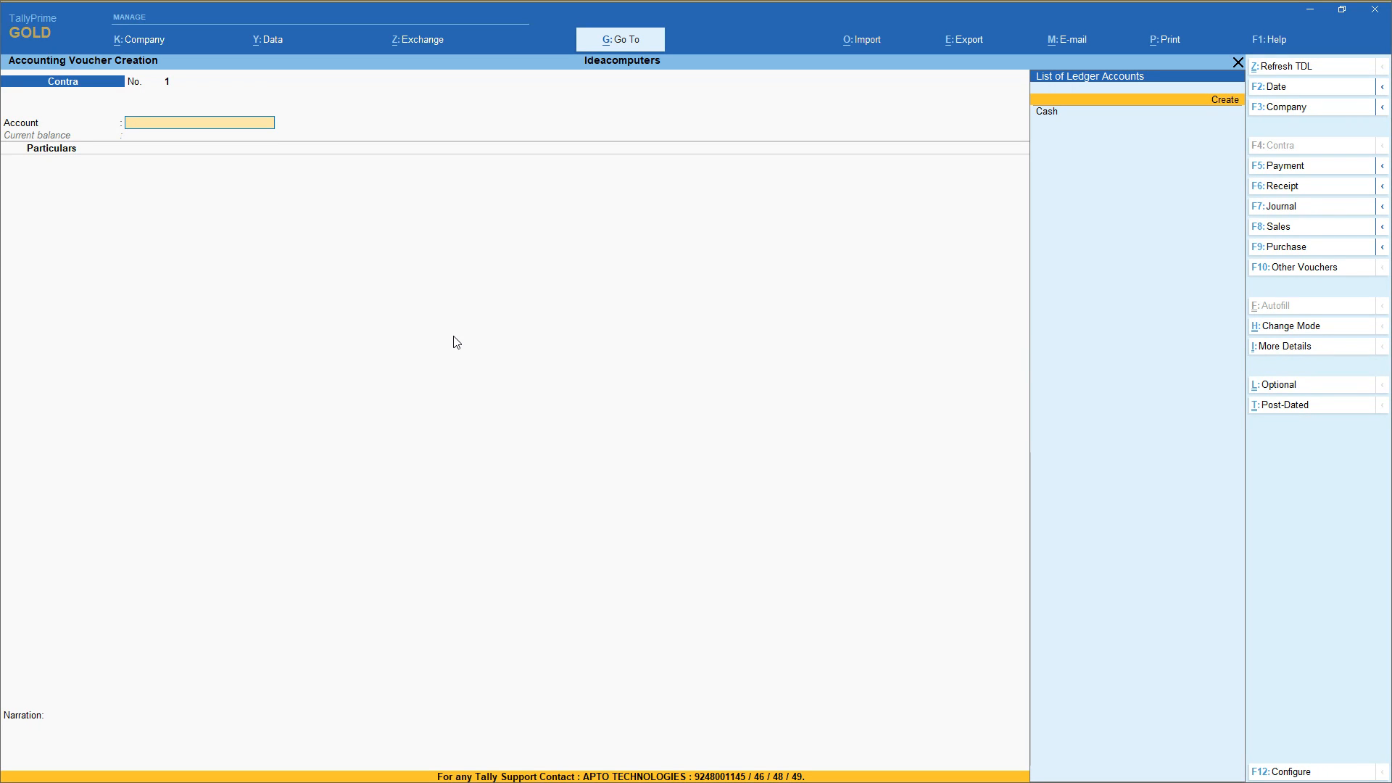
key("Return")
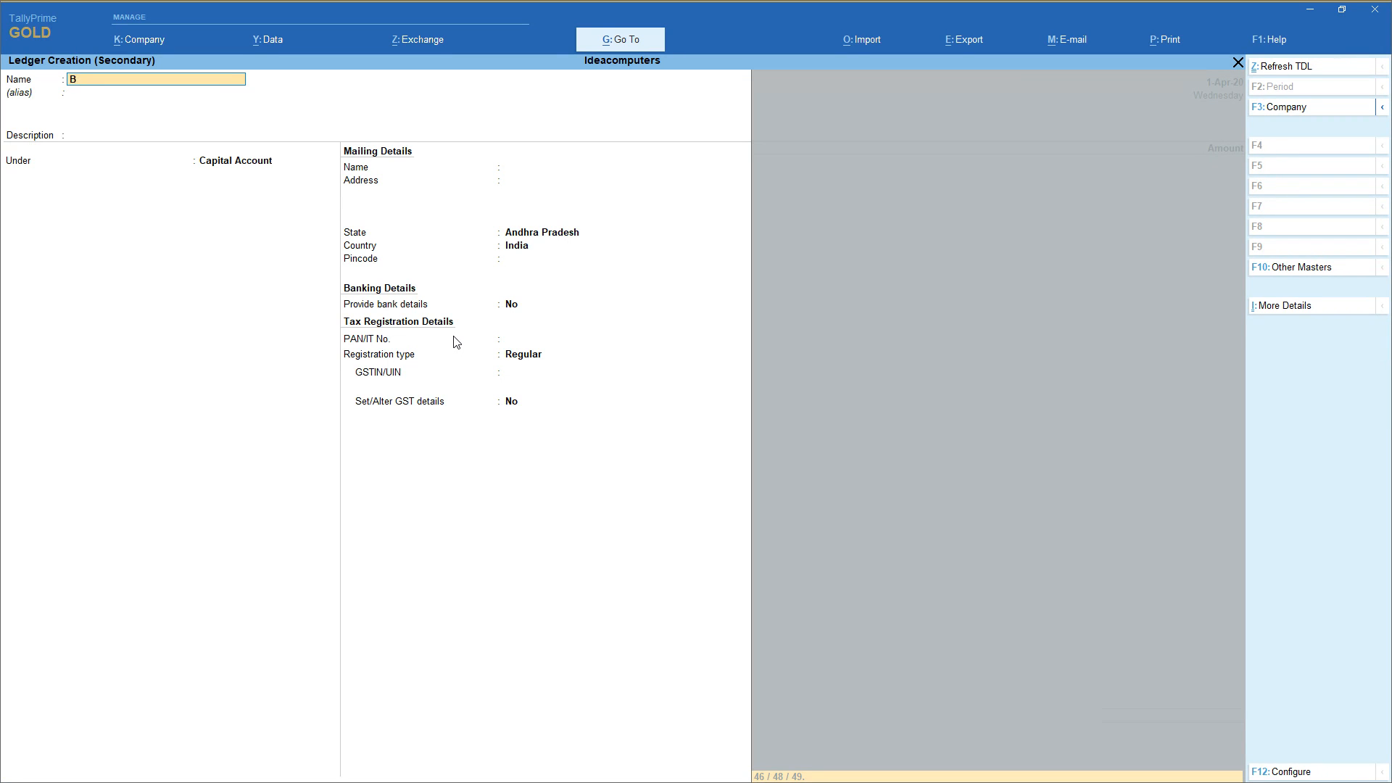
type("Bank")
key("Return")
key("Return")
key("Return")
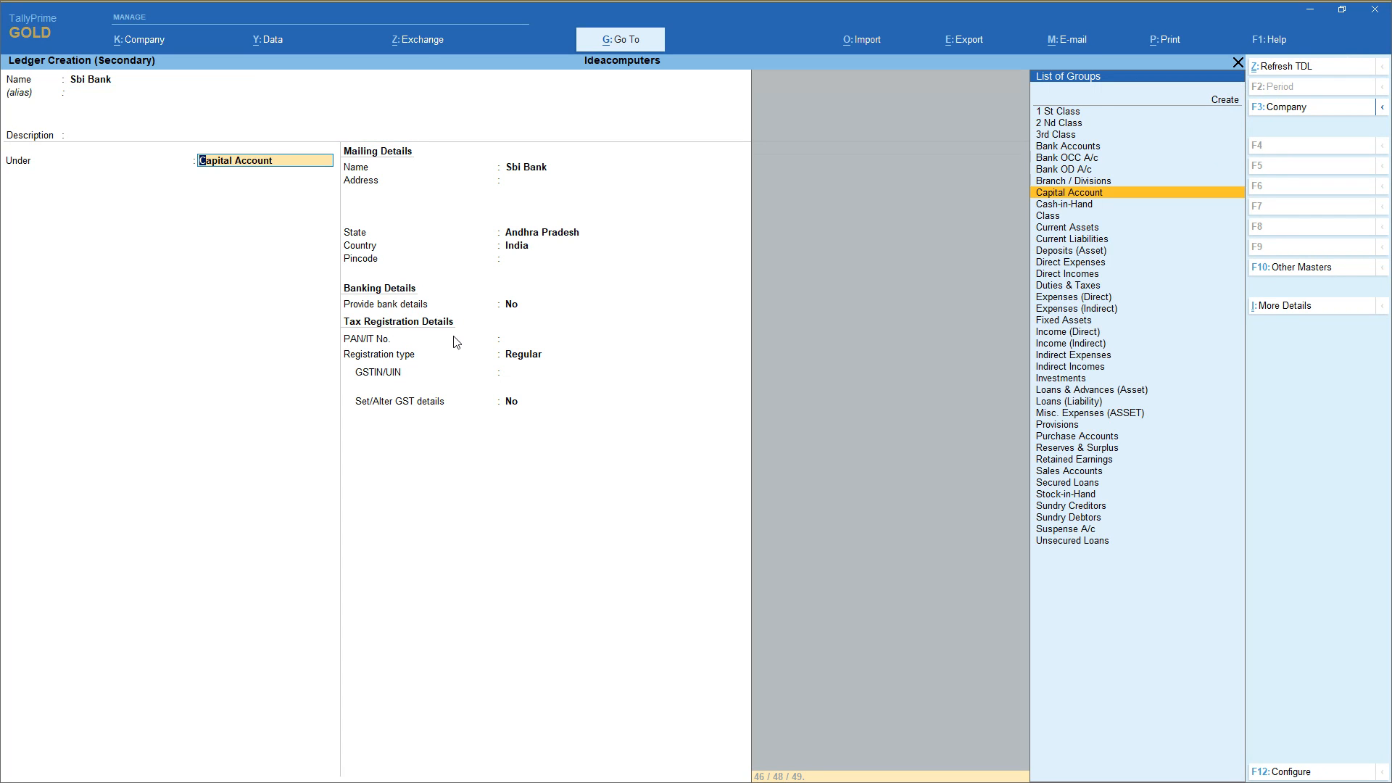
Place the Sbi Bank ledger under Bank Accounts, leaving the account number and IFS code blank.
type("Ba")
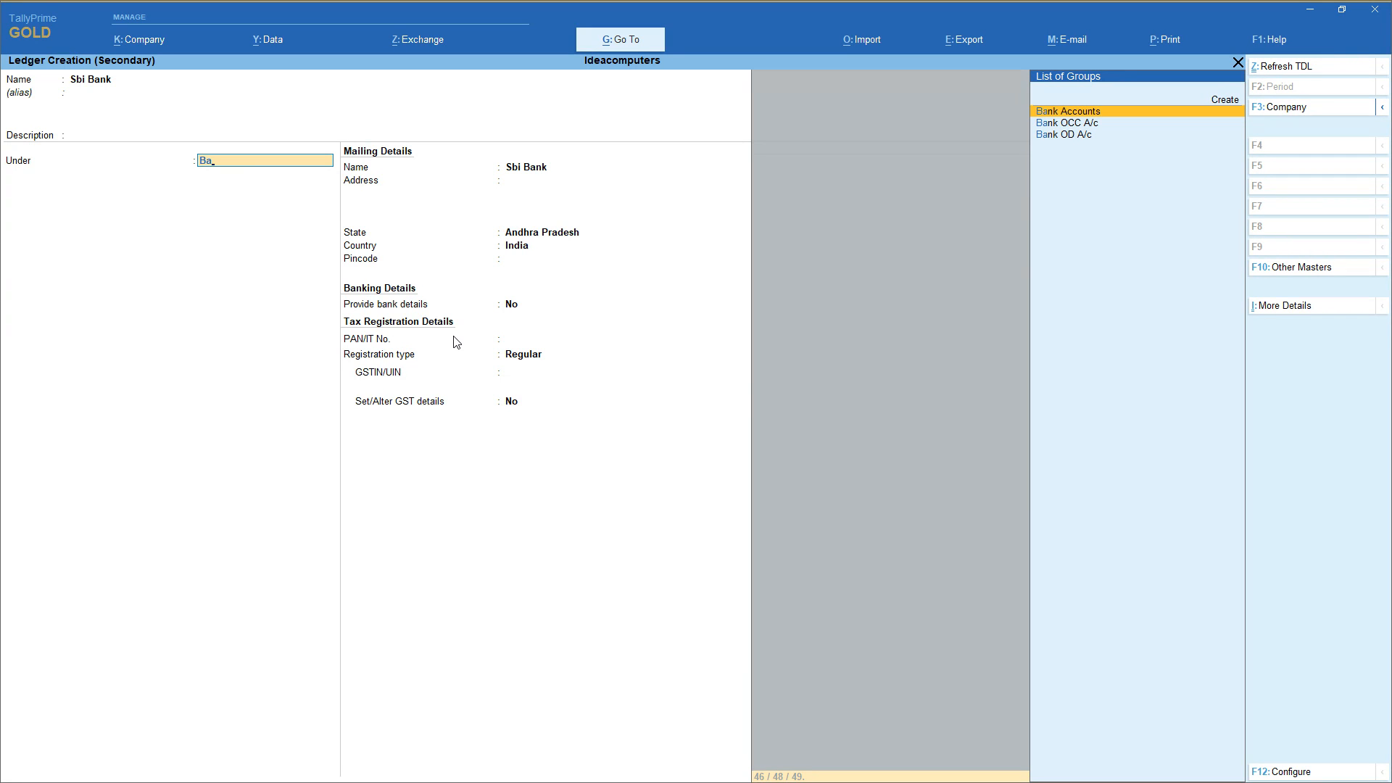
key("Return")
key("Return")
key("Up")
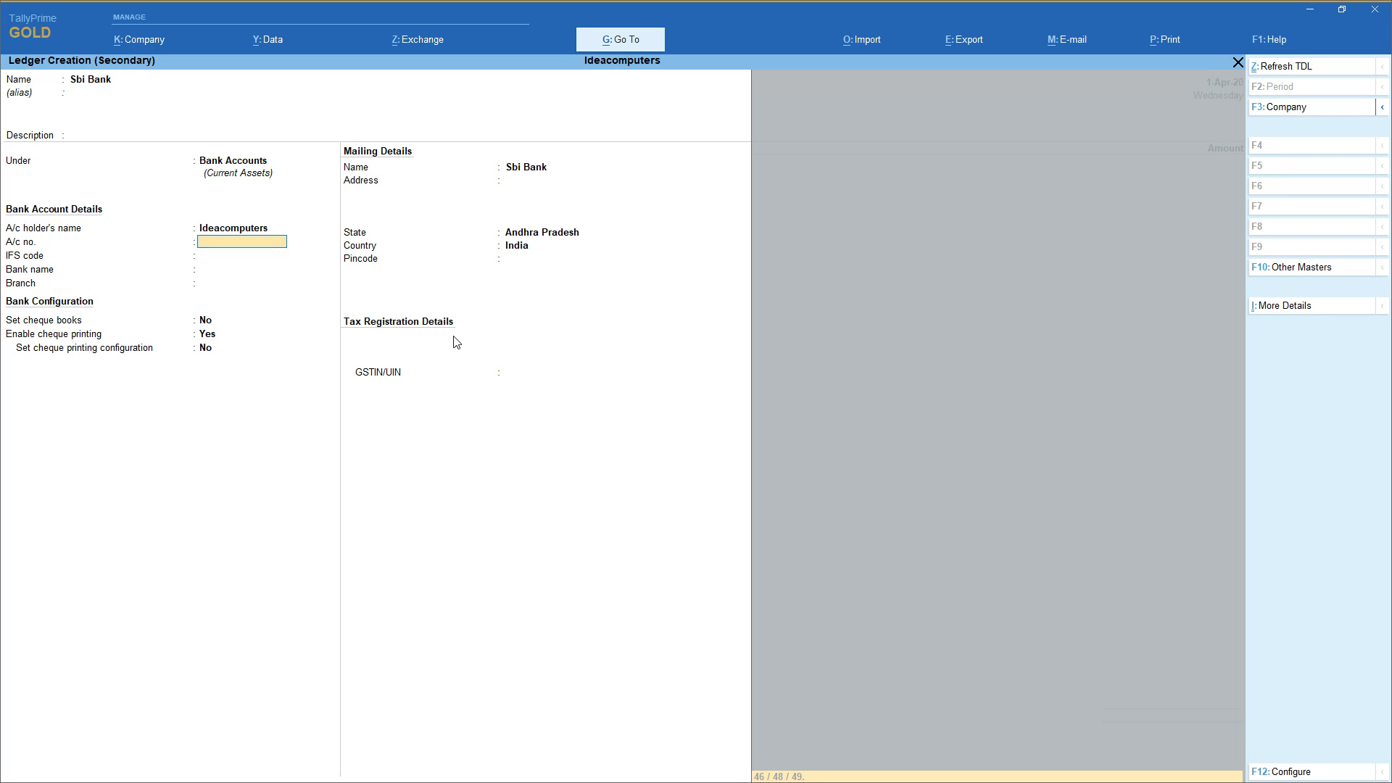
key("Return")
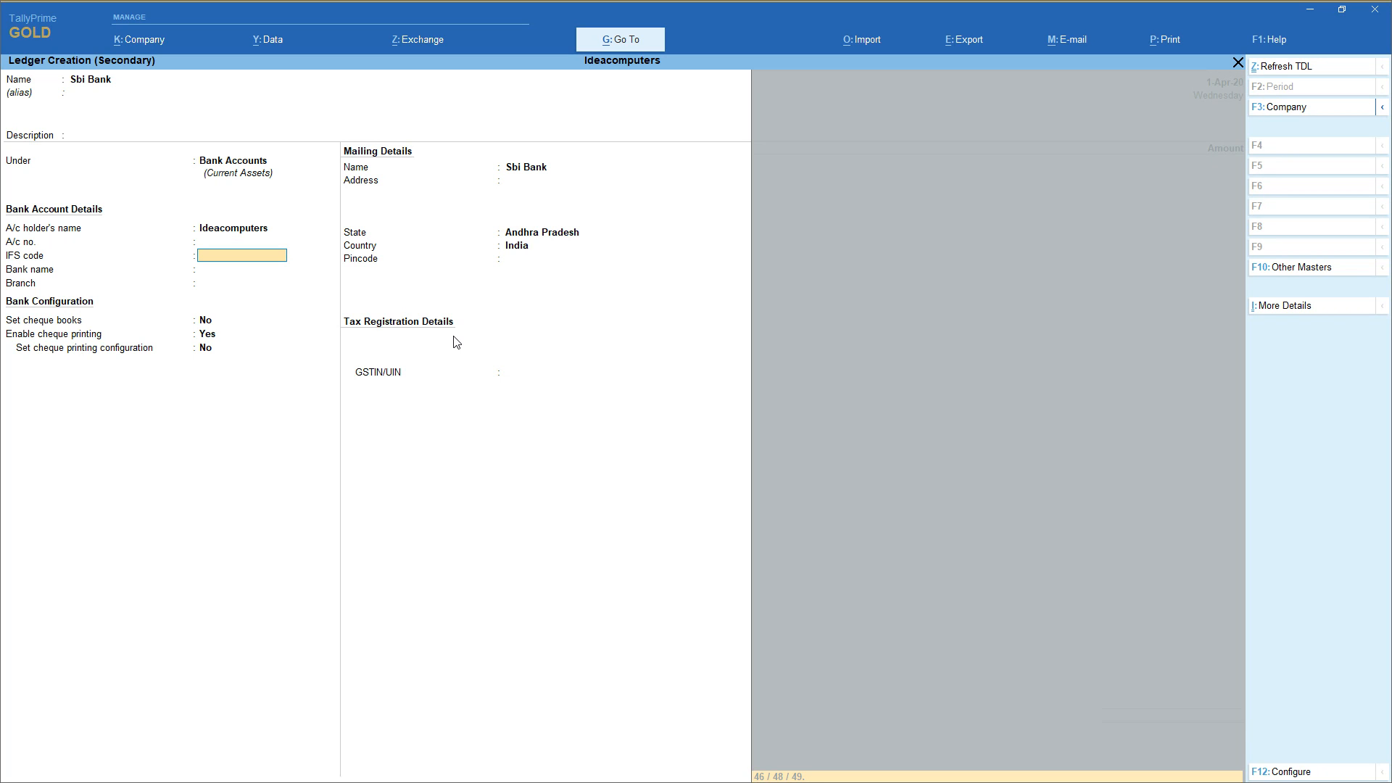
key("Return")
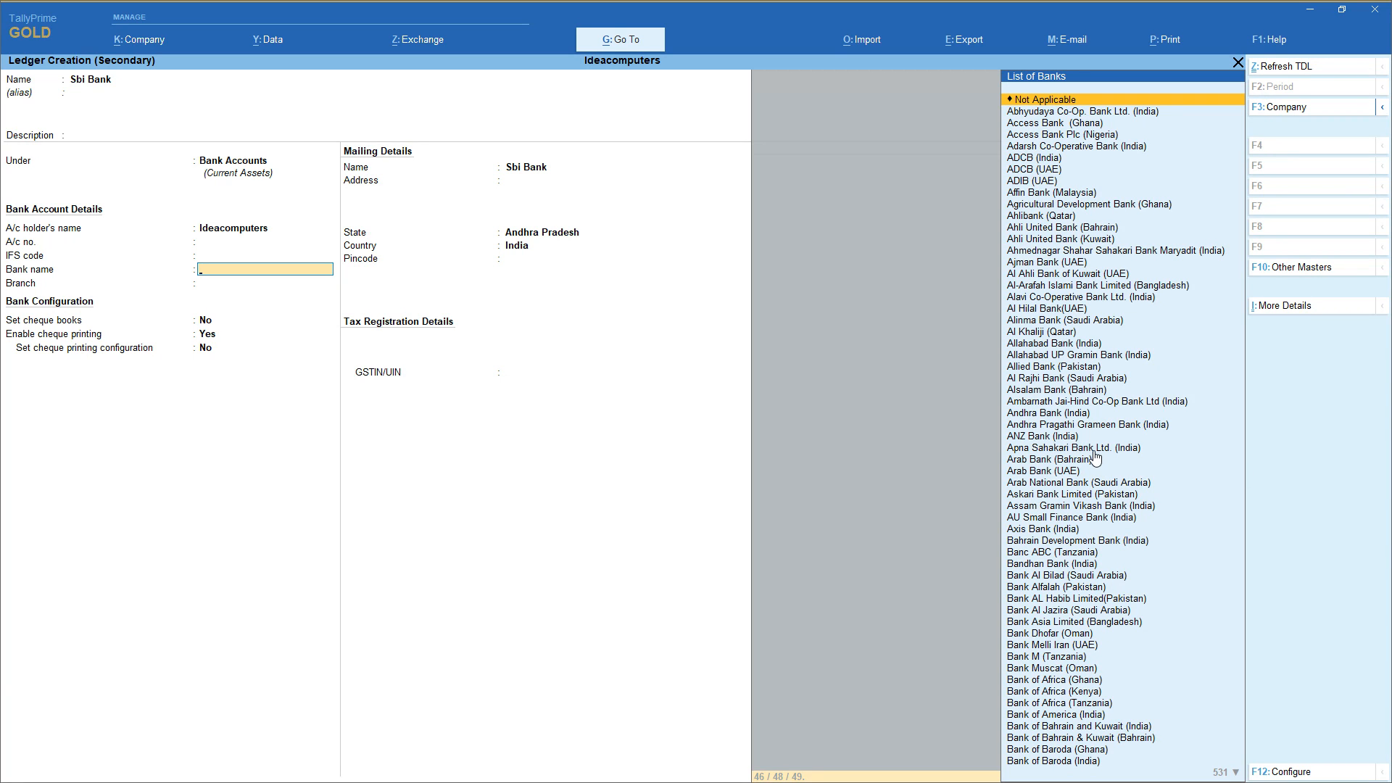
Set the ledger's bank name to State Bank of India (India) and leave the branch blank.
type("Stat")
key("Down")
key("Down")
key("Down")
key("Down")
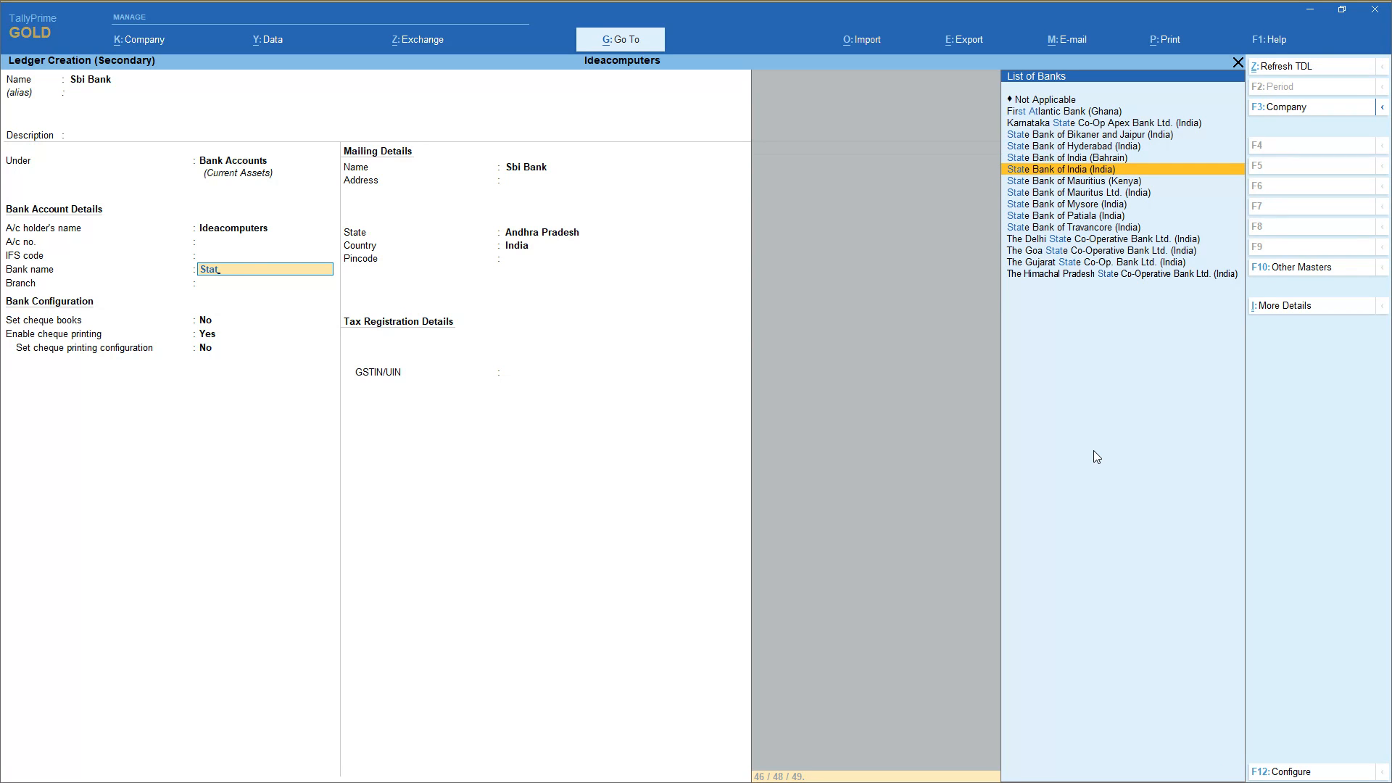
key("Return")
key("Return")
Set cheque books and cheque printing to No, then save the Sbi Bank ledger as the contra account.
type("n")
key("Return")
type("n")
key("Return")
key("Return")
key("Return")
key("Return")
key("Return")
key("Return")
key("Return")
key("Return")
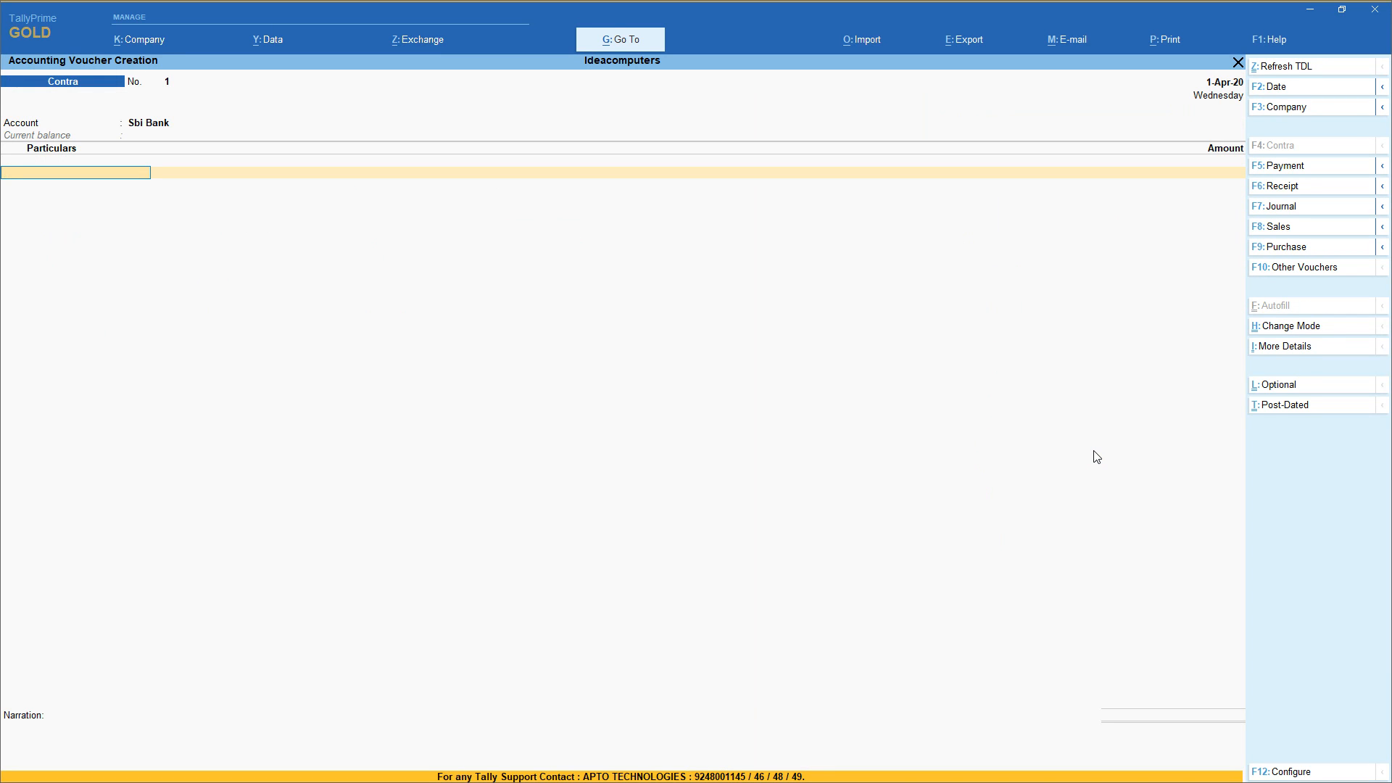
Add Cash to the contra voucher's particulars with an amount of 3,00,000.
type("c")
key("Return")
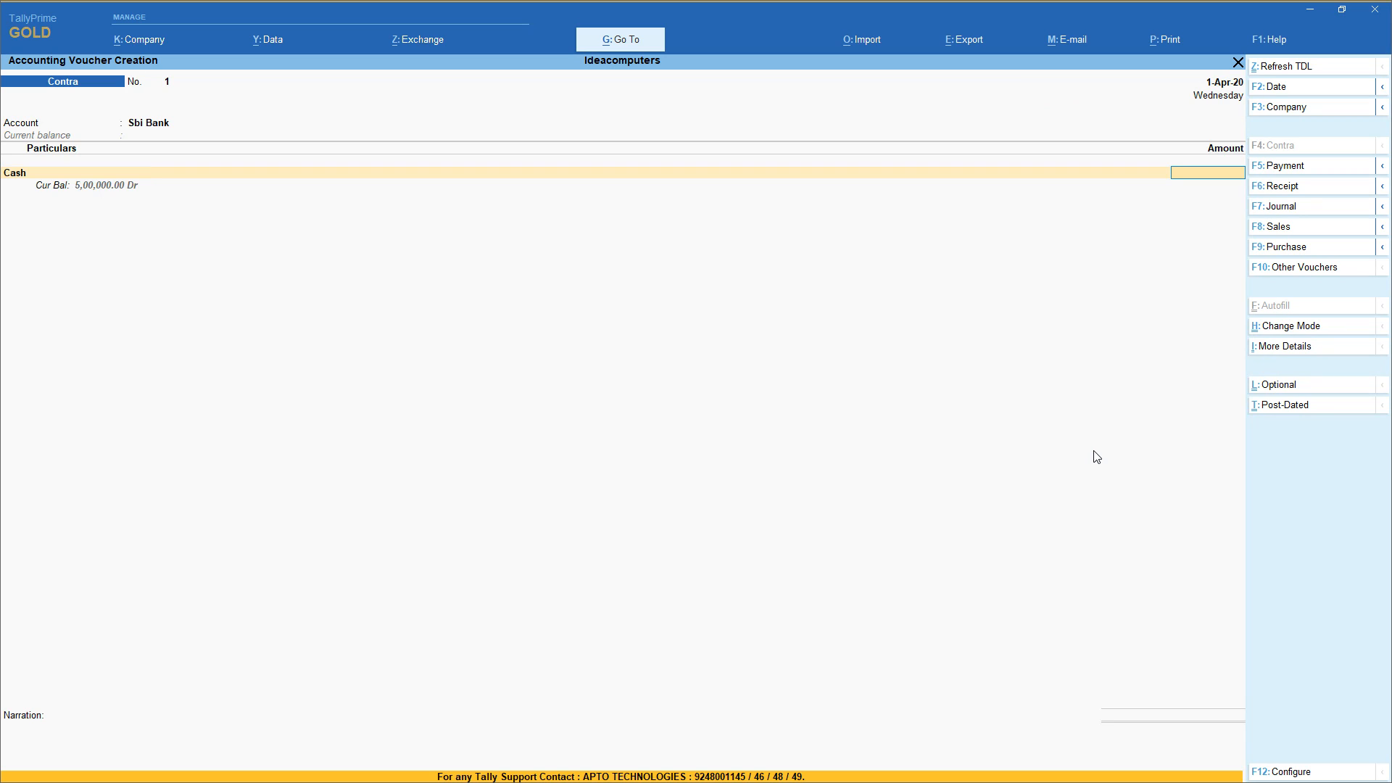
type("3,00,000")
key("Return")
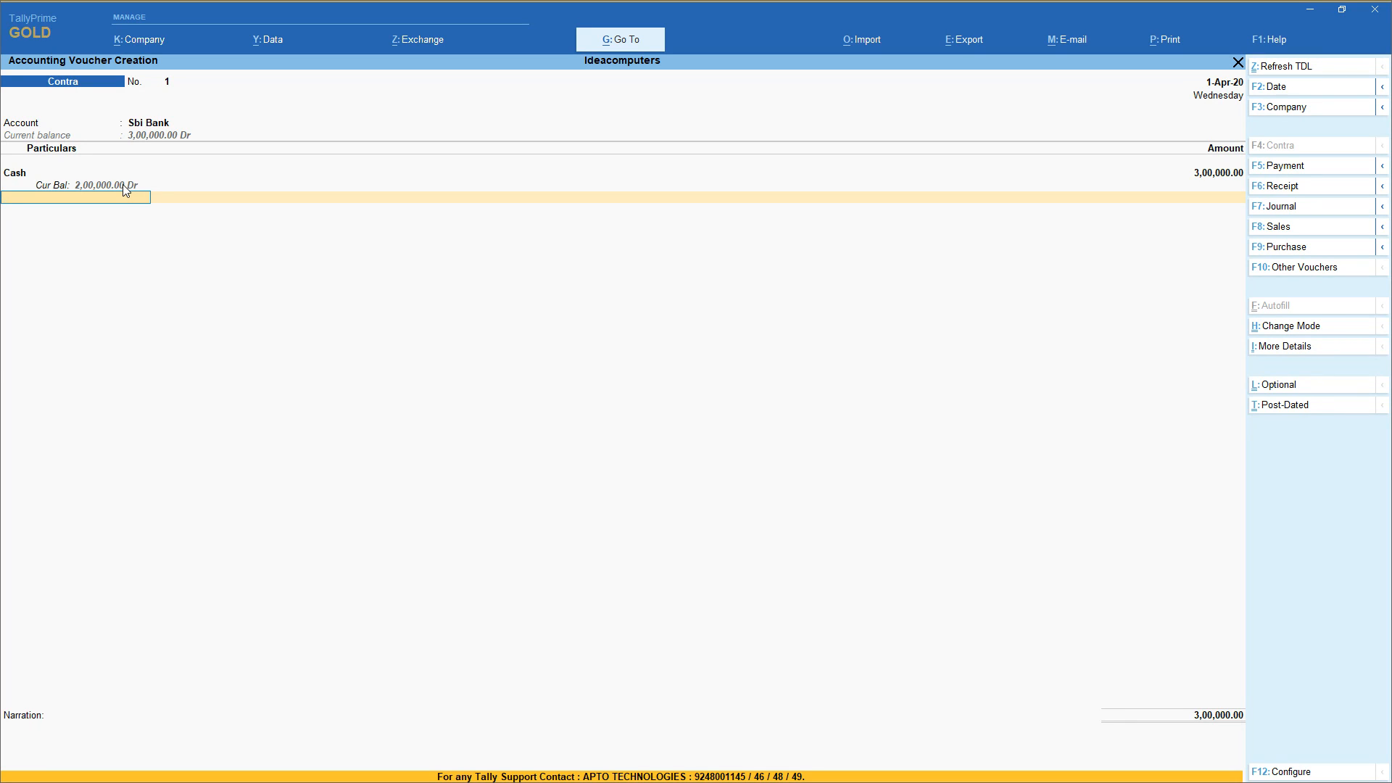
Review the contra voucher's general and bank configuration options, keeping every setting as it is.
left_click(1296, 773)
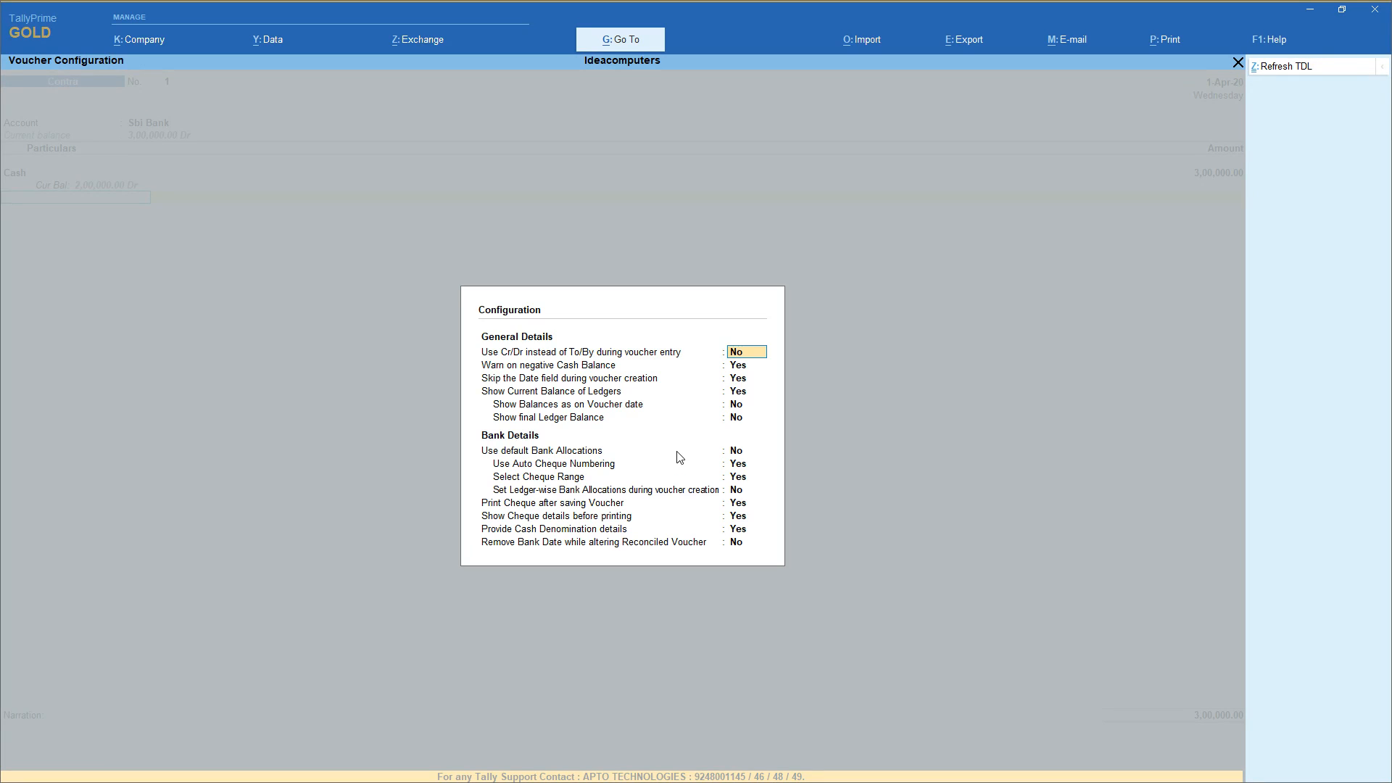
key("Return")
key("Return")
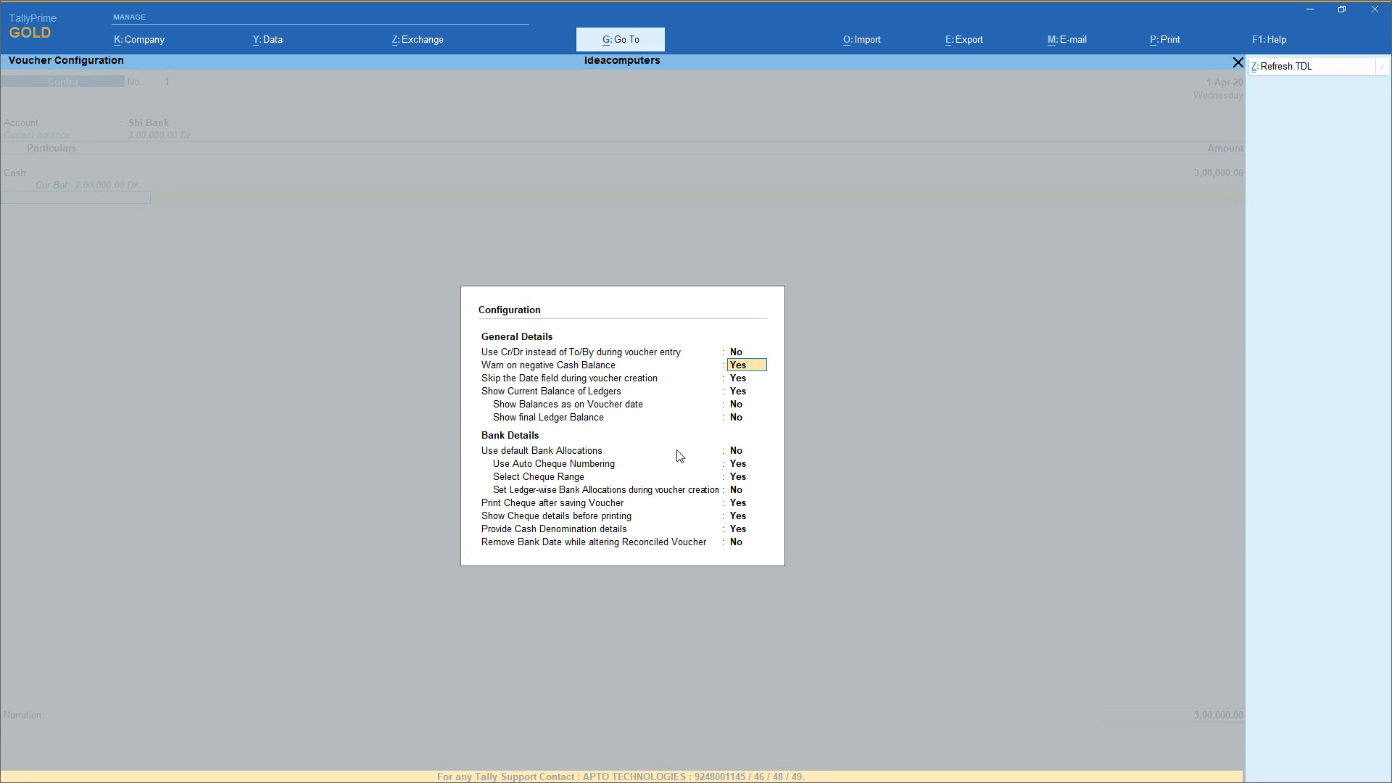
key("Return")
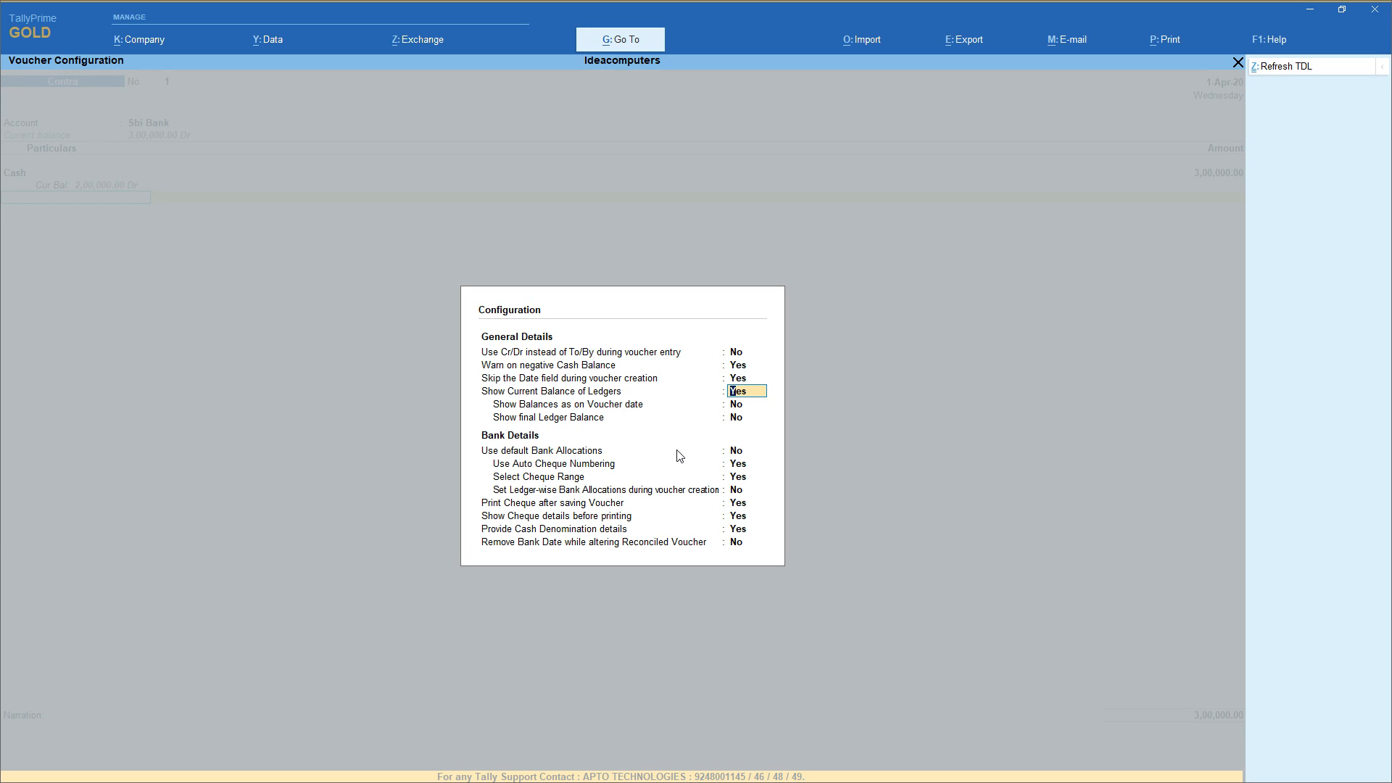
key("Return")
key("Return")
key("Return")
key("Return")
key("Return")
key("Return")
key("Return")
key("Return")
key("Return")
key("Return")
key("Return")
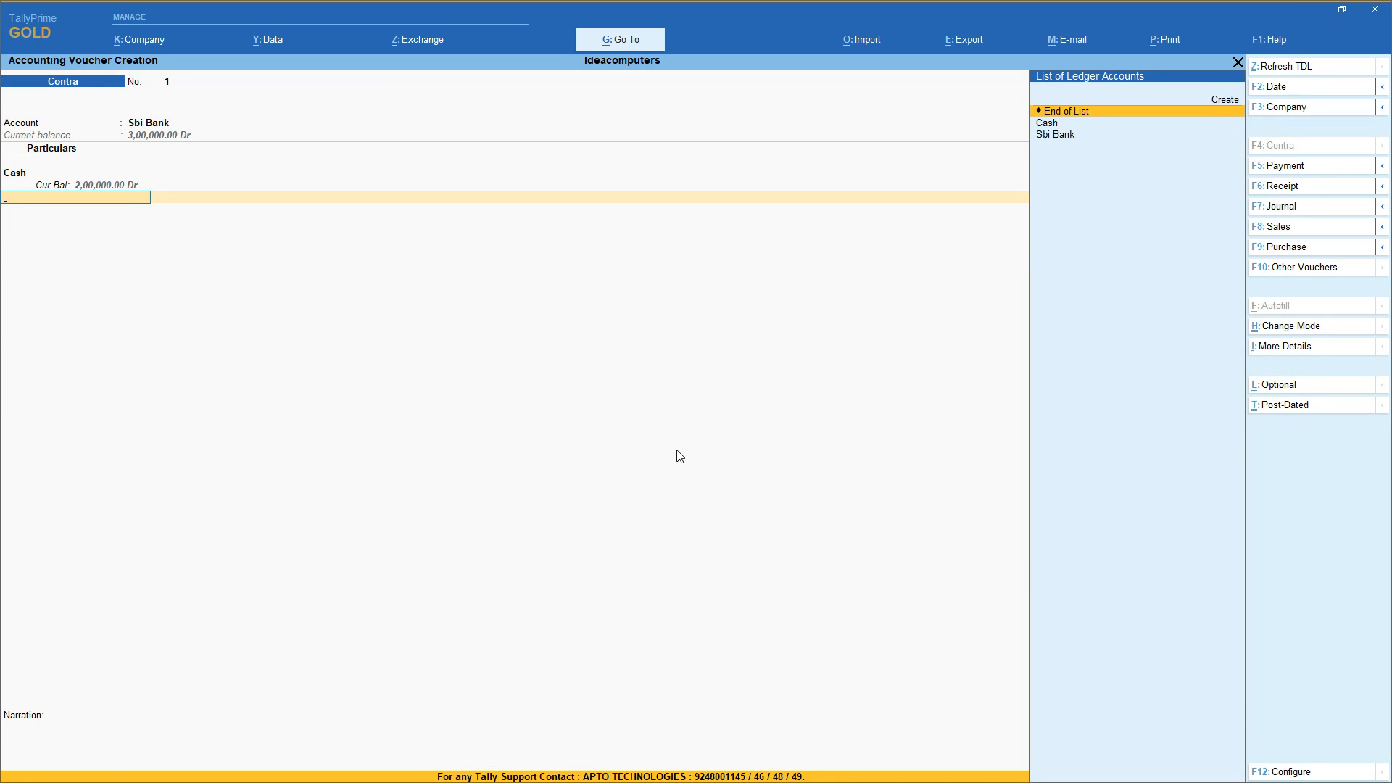
End the contra voucher's particulars and allocate the full 3,00,000 to Sbi Bank as a Cash transaction.
key("Return")
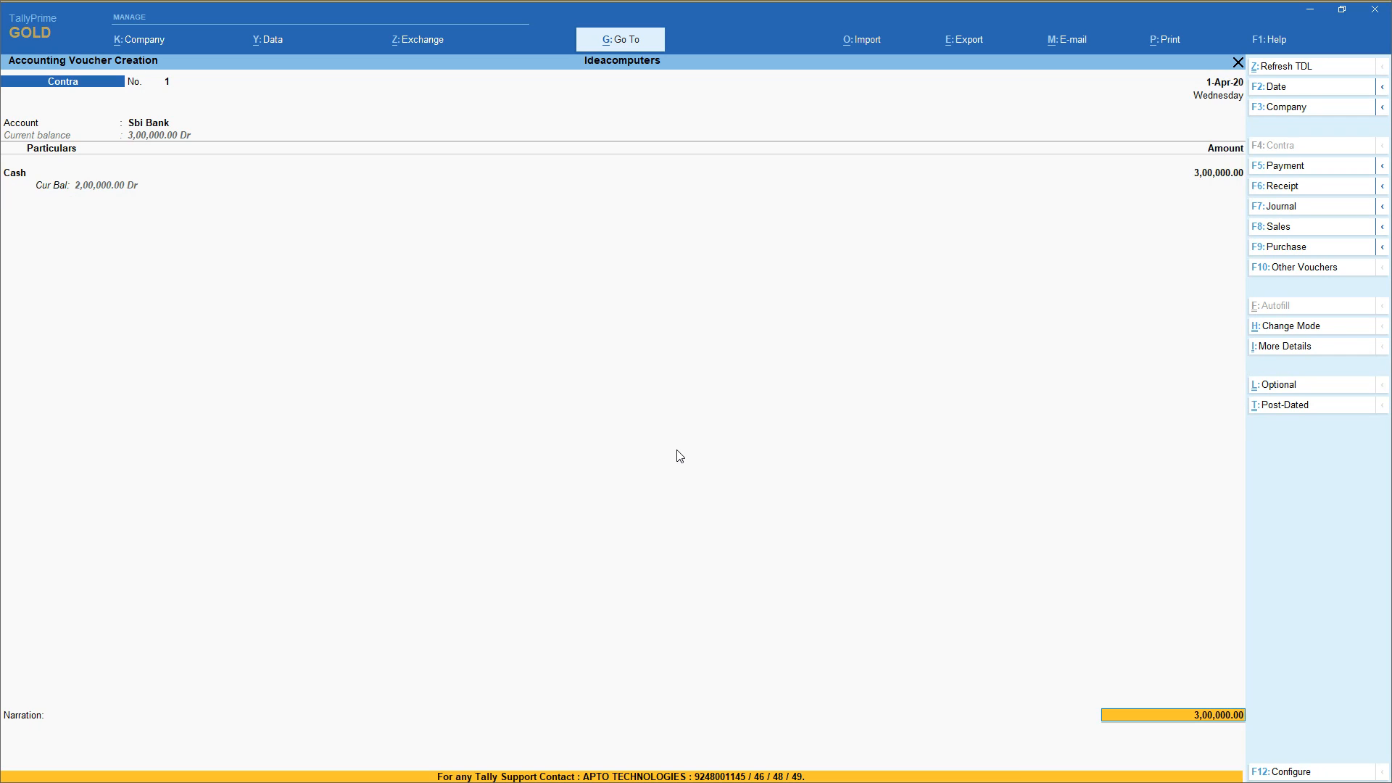
key("Return")
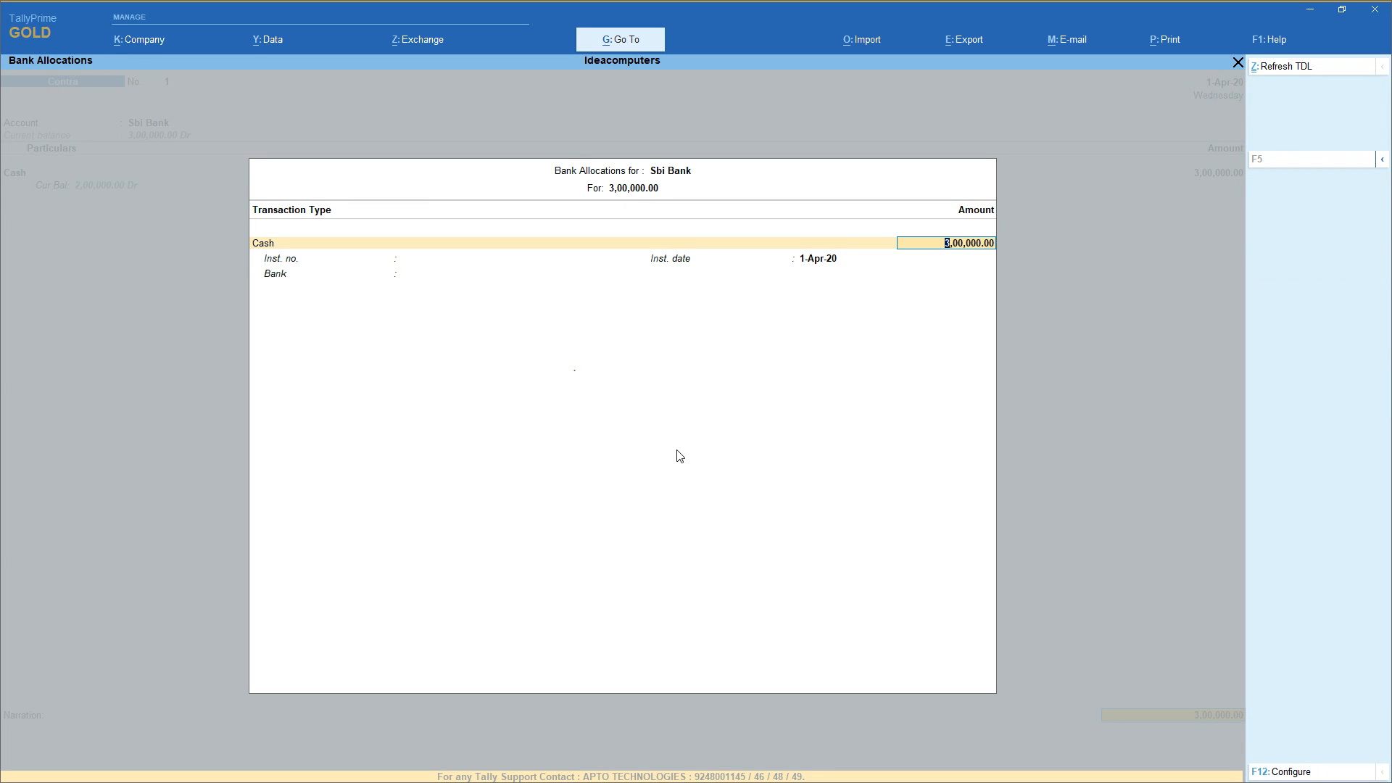
key("Return")
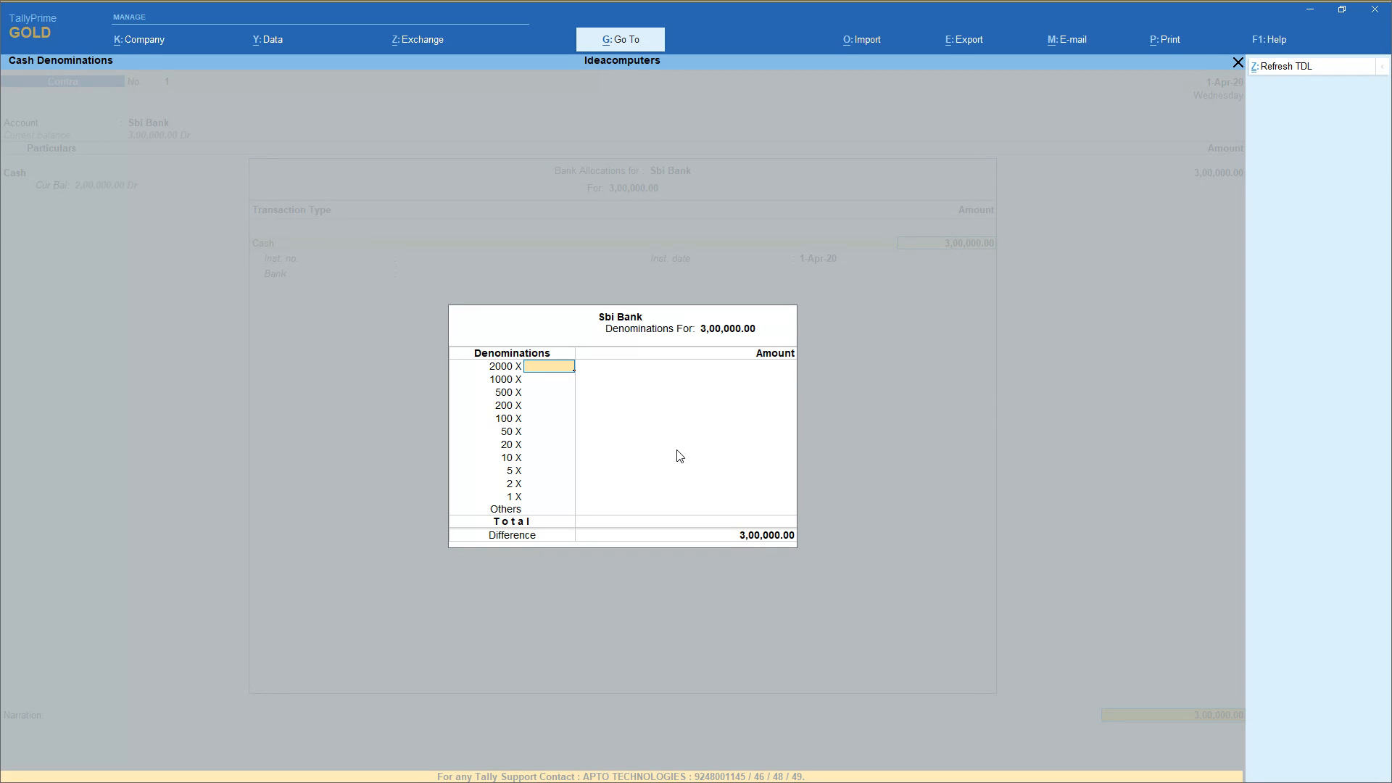
Leave all cash denominations blank for the Sbi Bank deposit and proceed without them.
key("Return")
key("Return")
key("Return")
key("Return")
key("Return")
key("Return")
key("Return")
key("Return")
key("Return")
key("Return")
key("Return")
key("Return")
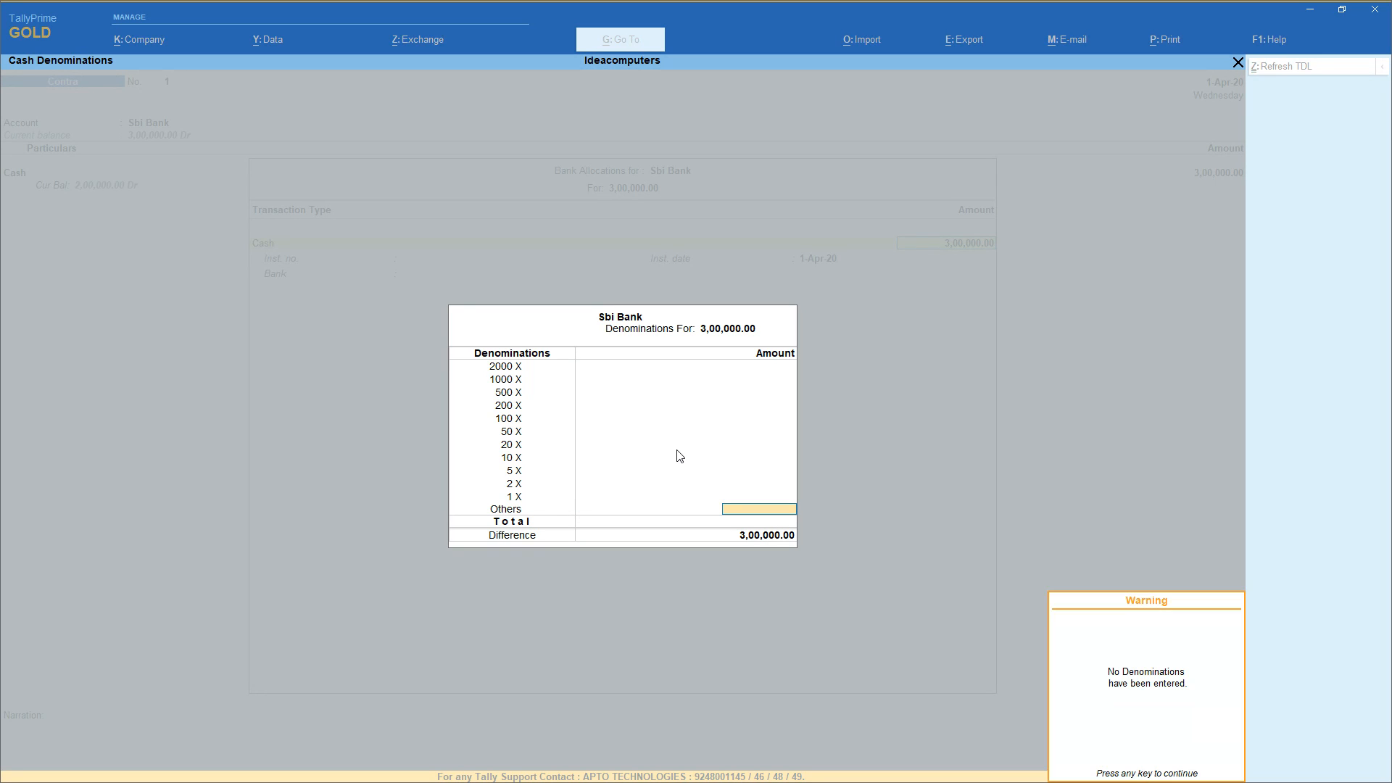
key("Return")
key("Return")
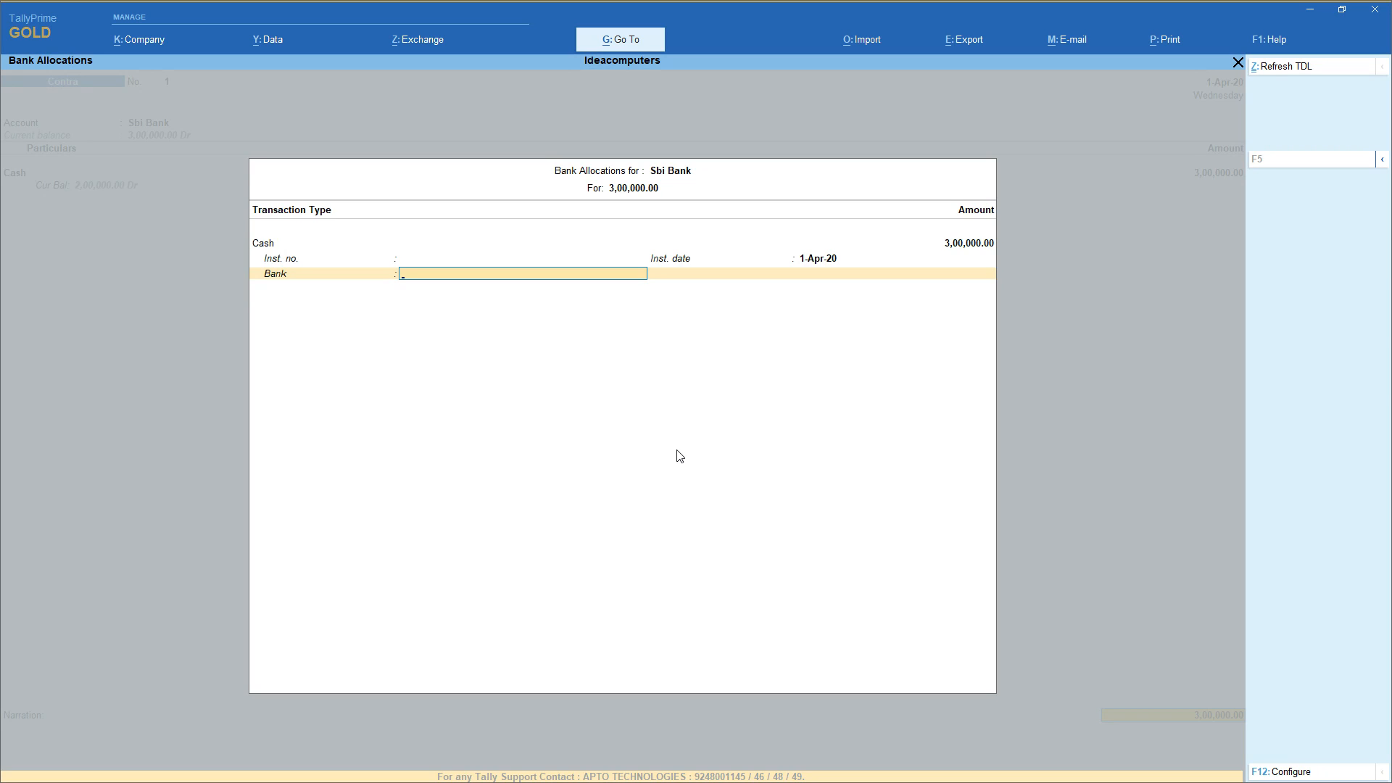
Leave the allocation's bank blank and save the contra voucher.
key("Return")
key("Return")
key("Return")
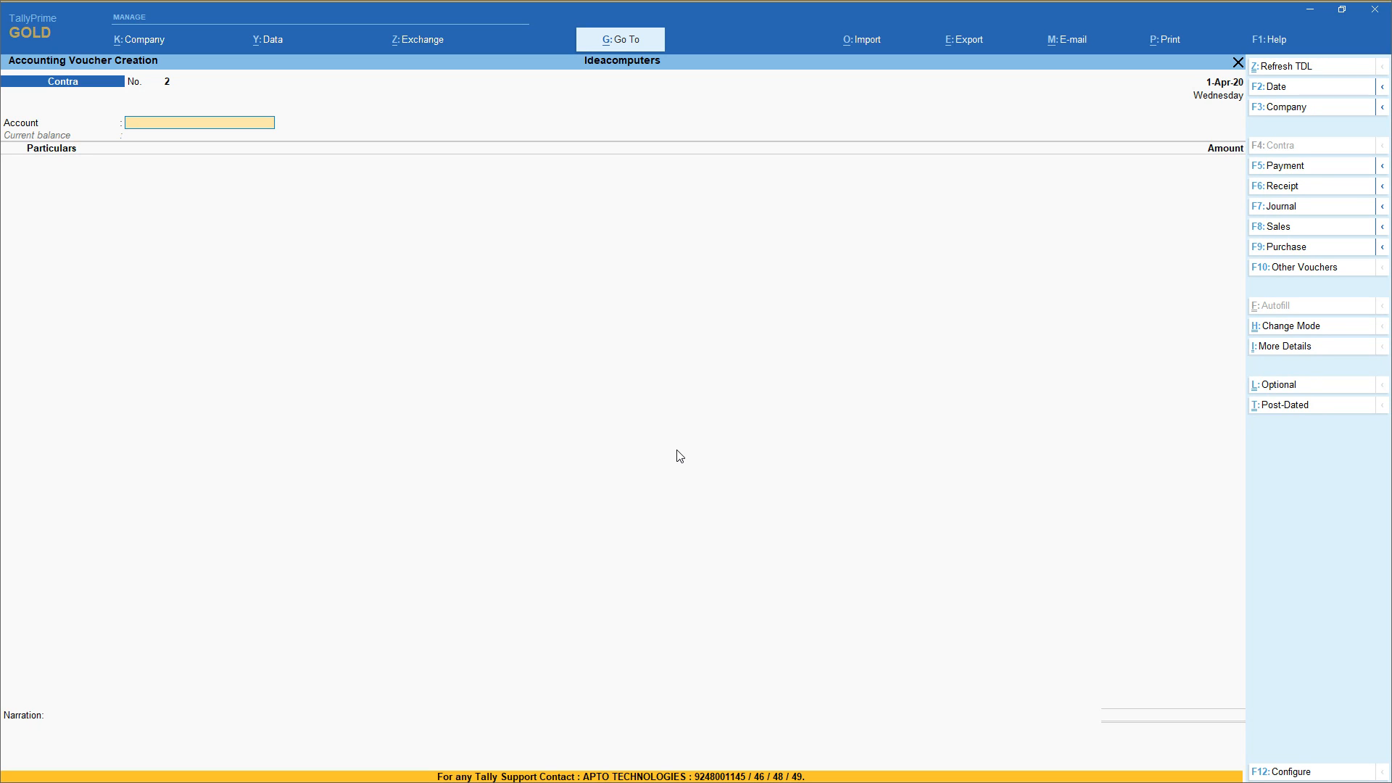
Start a purchase voucher with supplier invoice number 1 dated 1-Apr-20.
left_click(1299, 251)
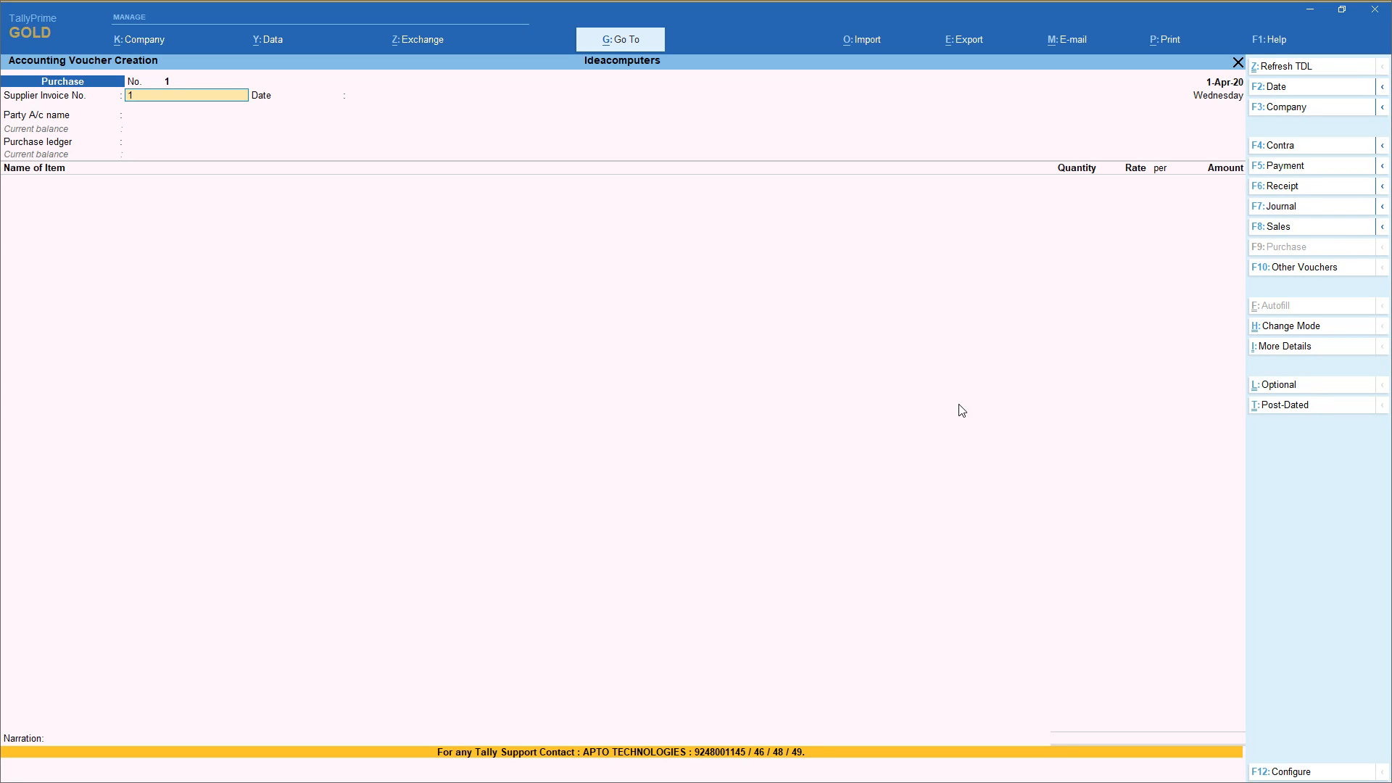
key("Return")
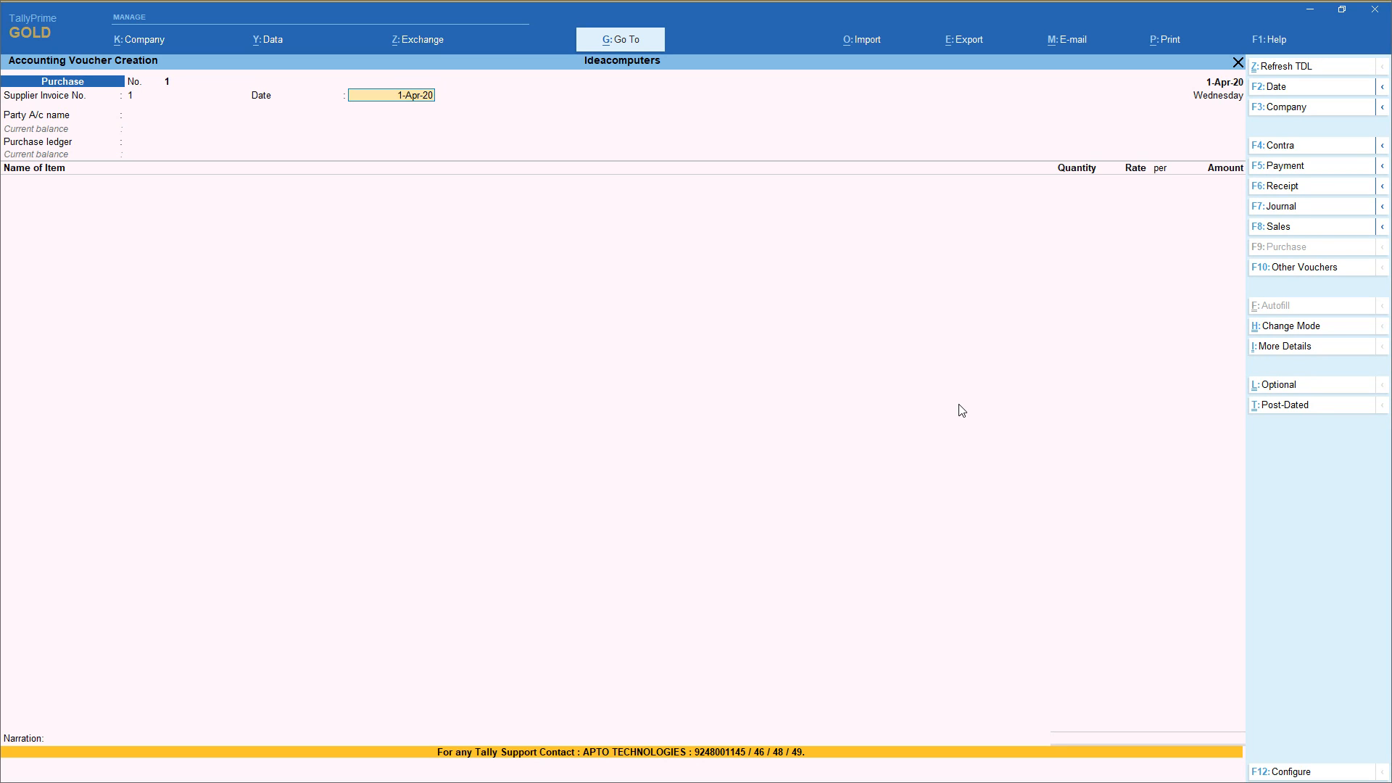
key("Return")
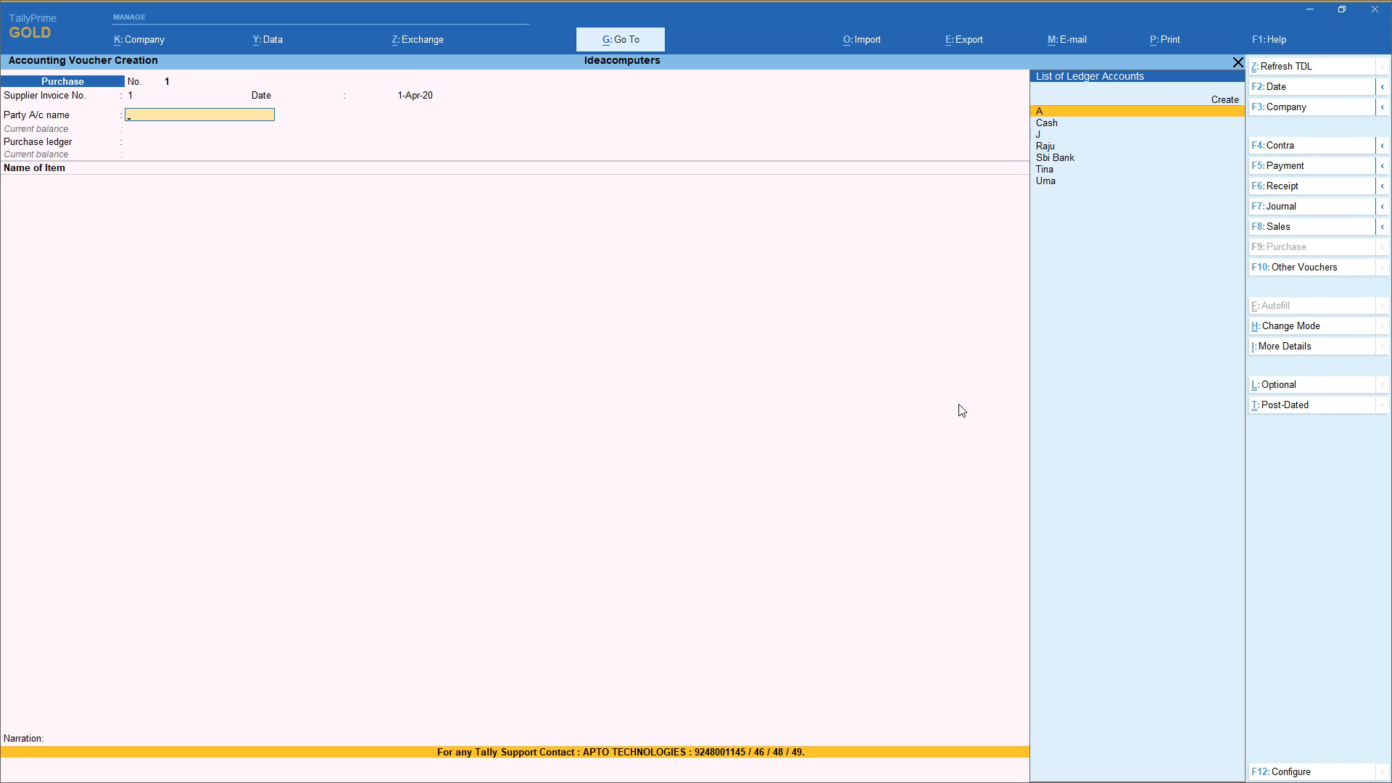
Look through the existing ledgers available as the purchase voucher's party account.
key("Down")
key("Down")
key("Down")
key("Down")
key("Down")
key("Down")
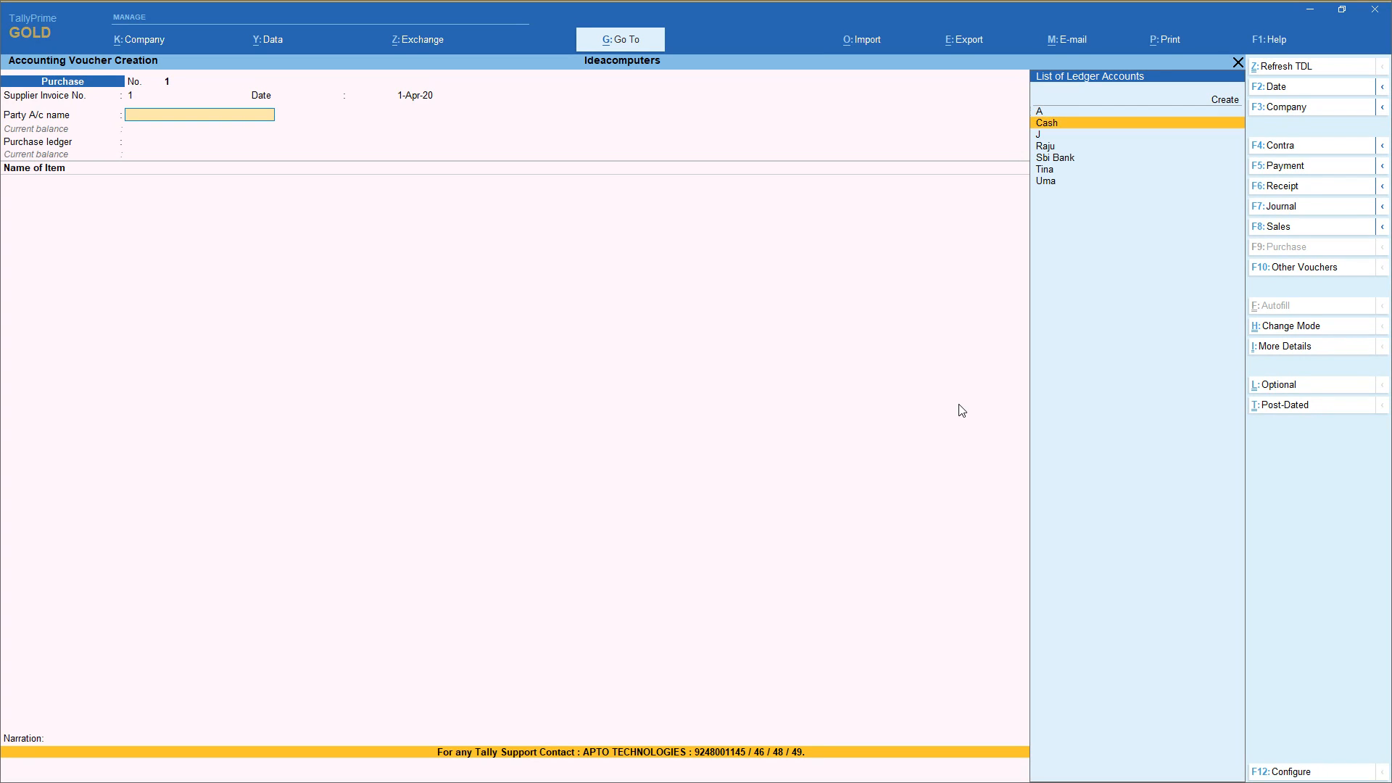
key("Up")
key("Up")
key("Up")
key("Up")
key("Up")
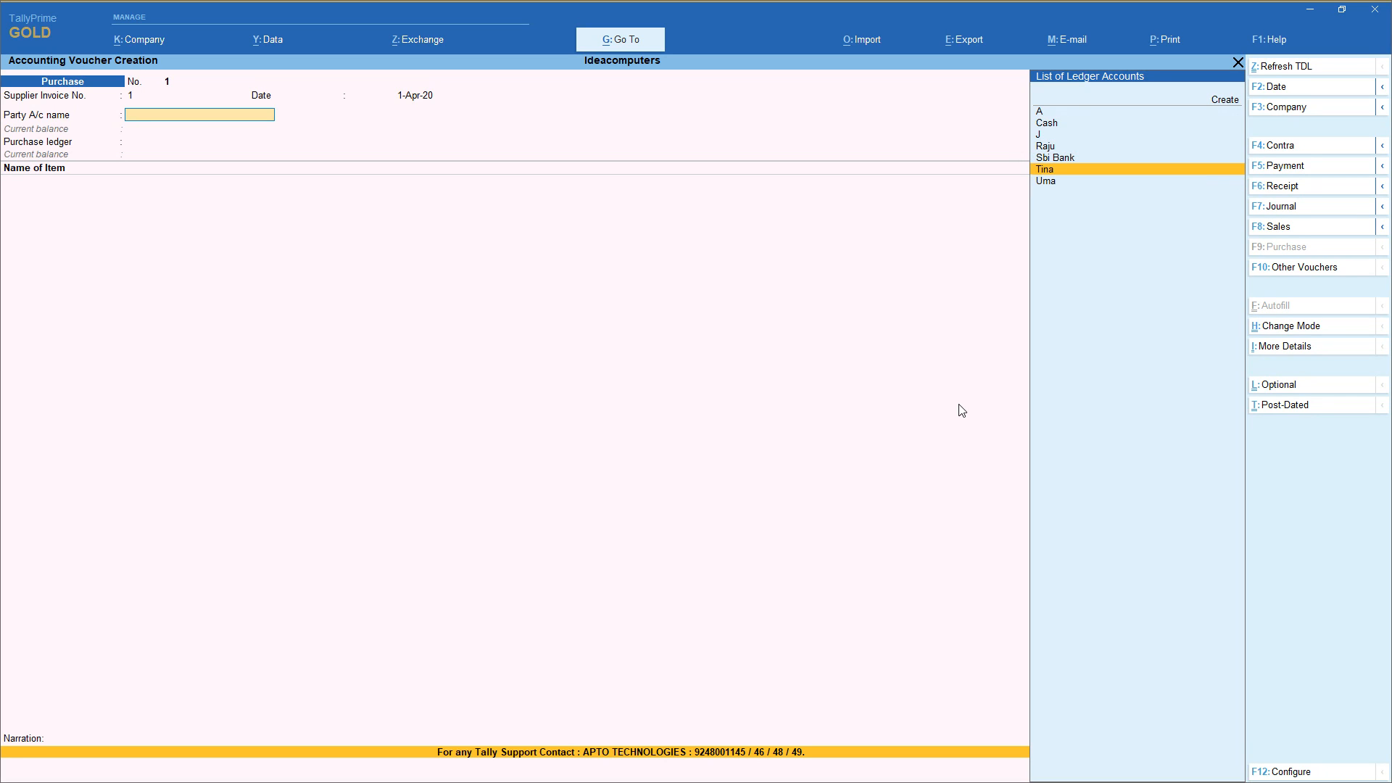
key("Up")
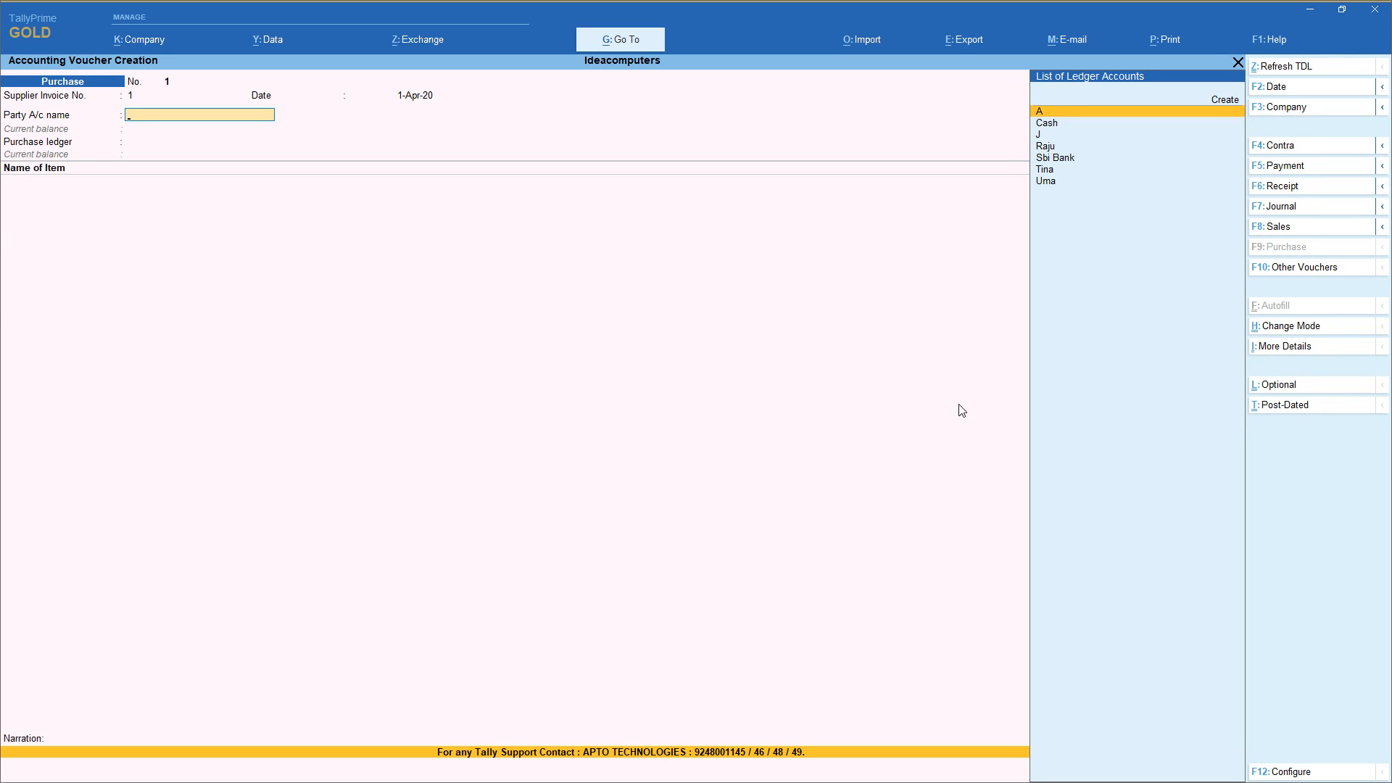
Create a new party ledger with the supplier's name under Sundry Creditors, leaving the alias blank.
key("Up")
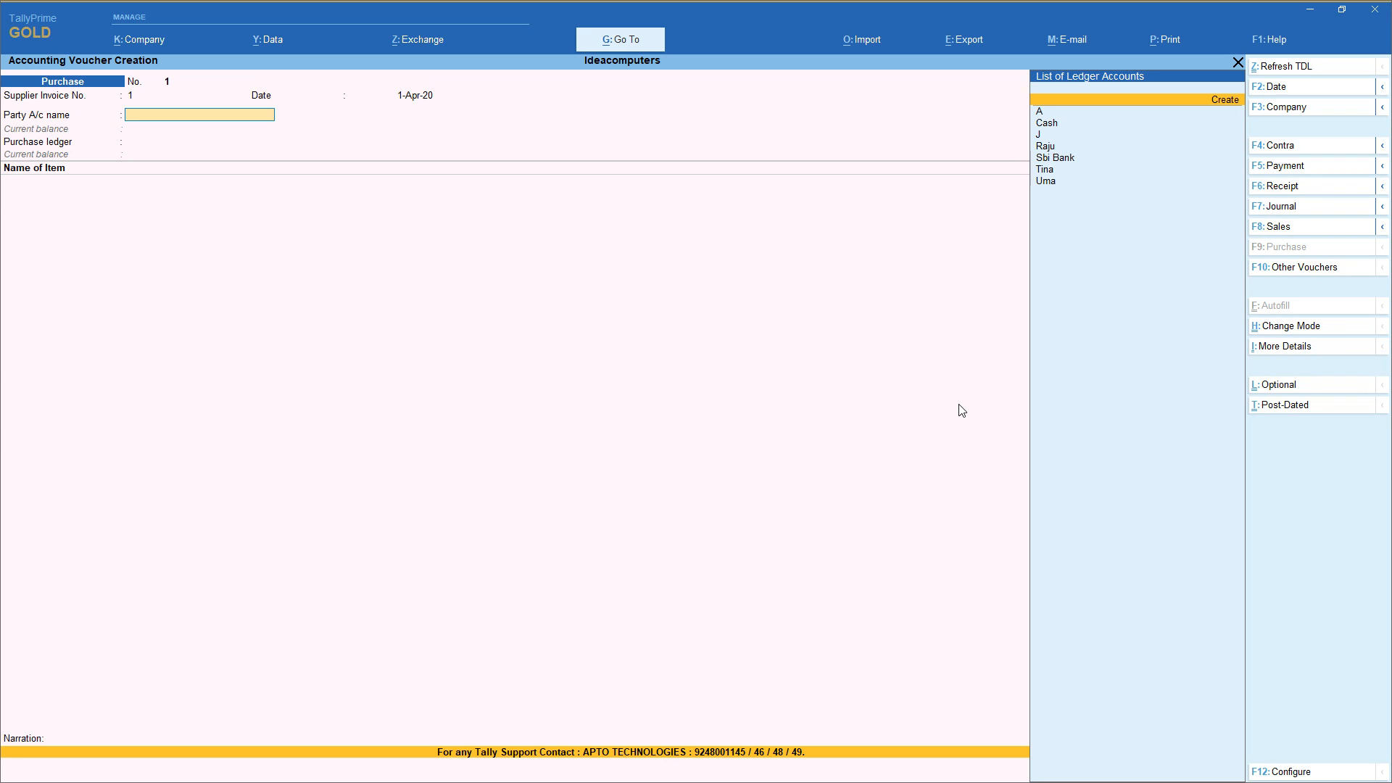
key("Return")
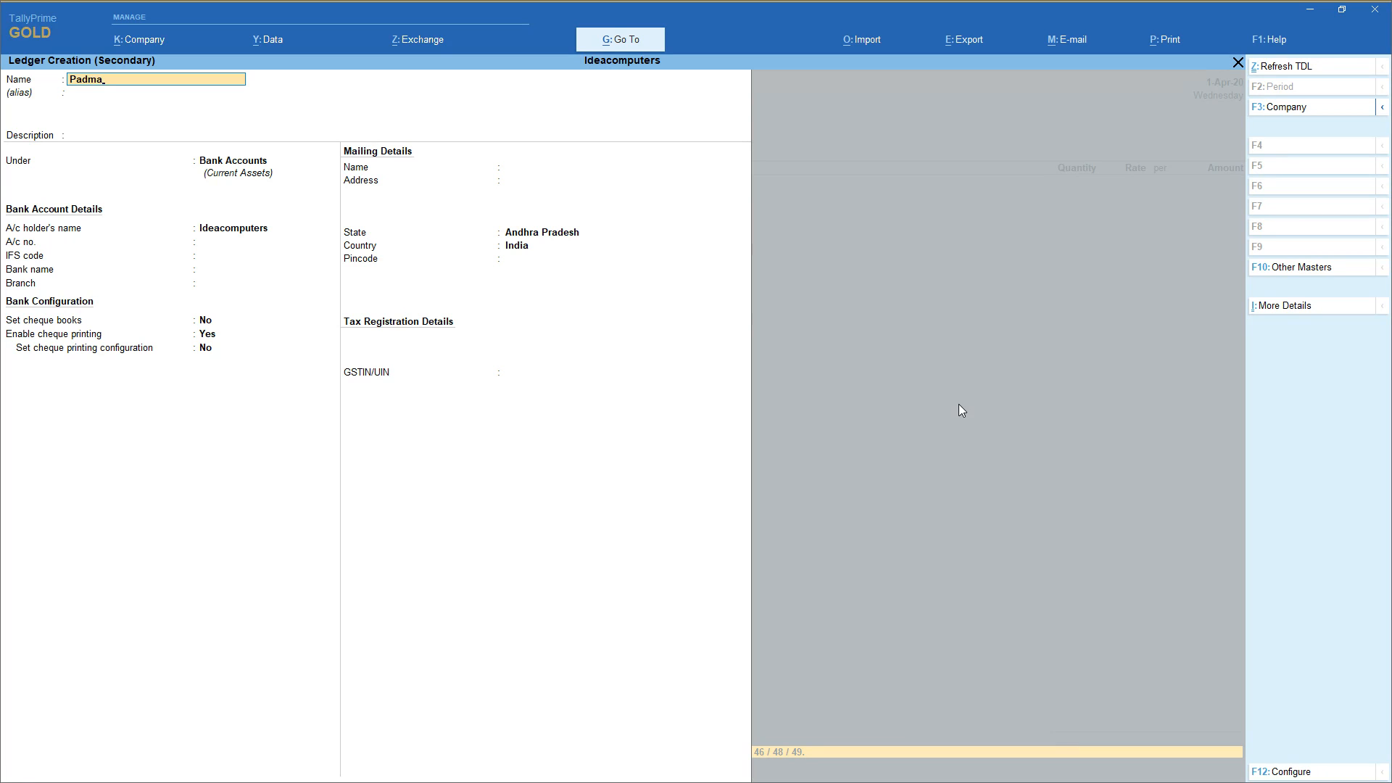
key("Return")
key("Return")
key("Return")
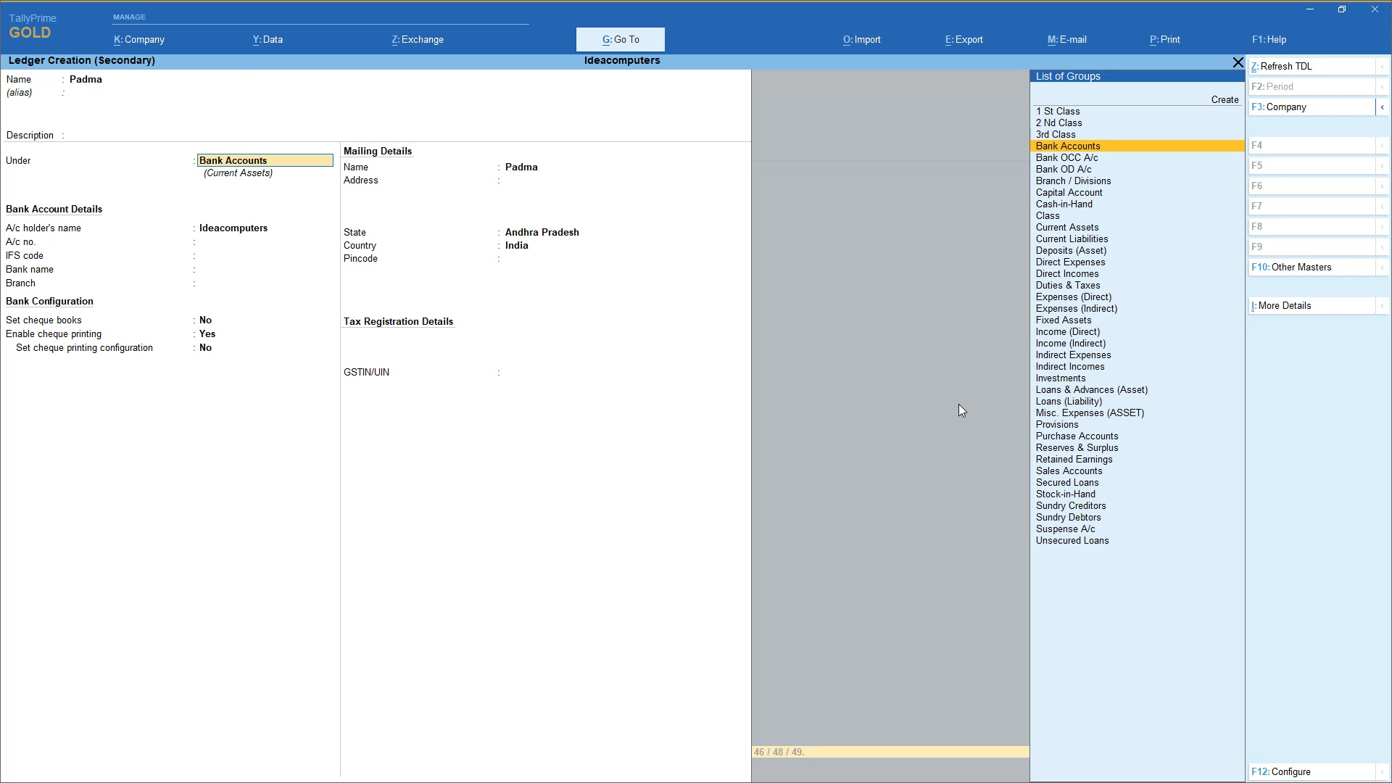
type("Sun")
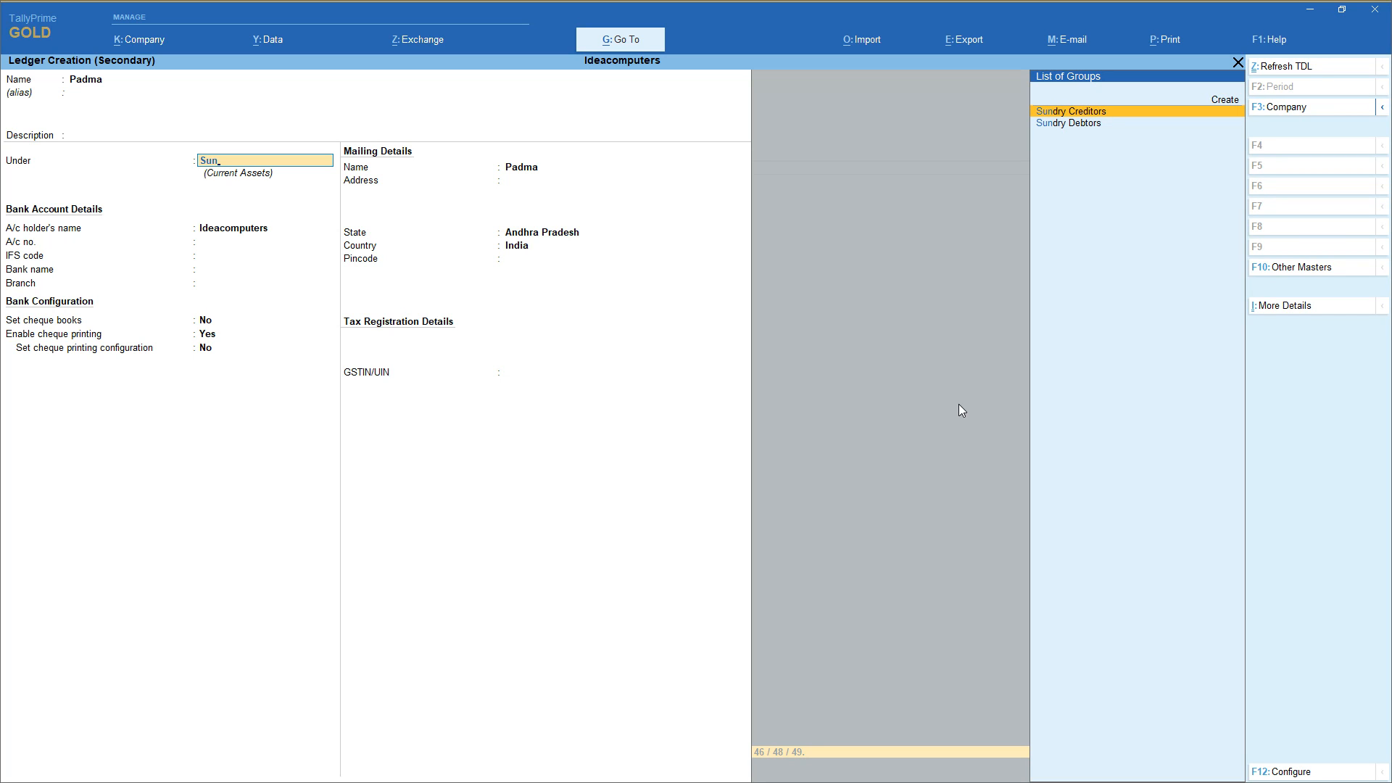
key("Return")
key("Return")
key("Return")
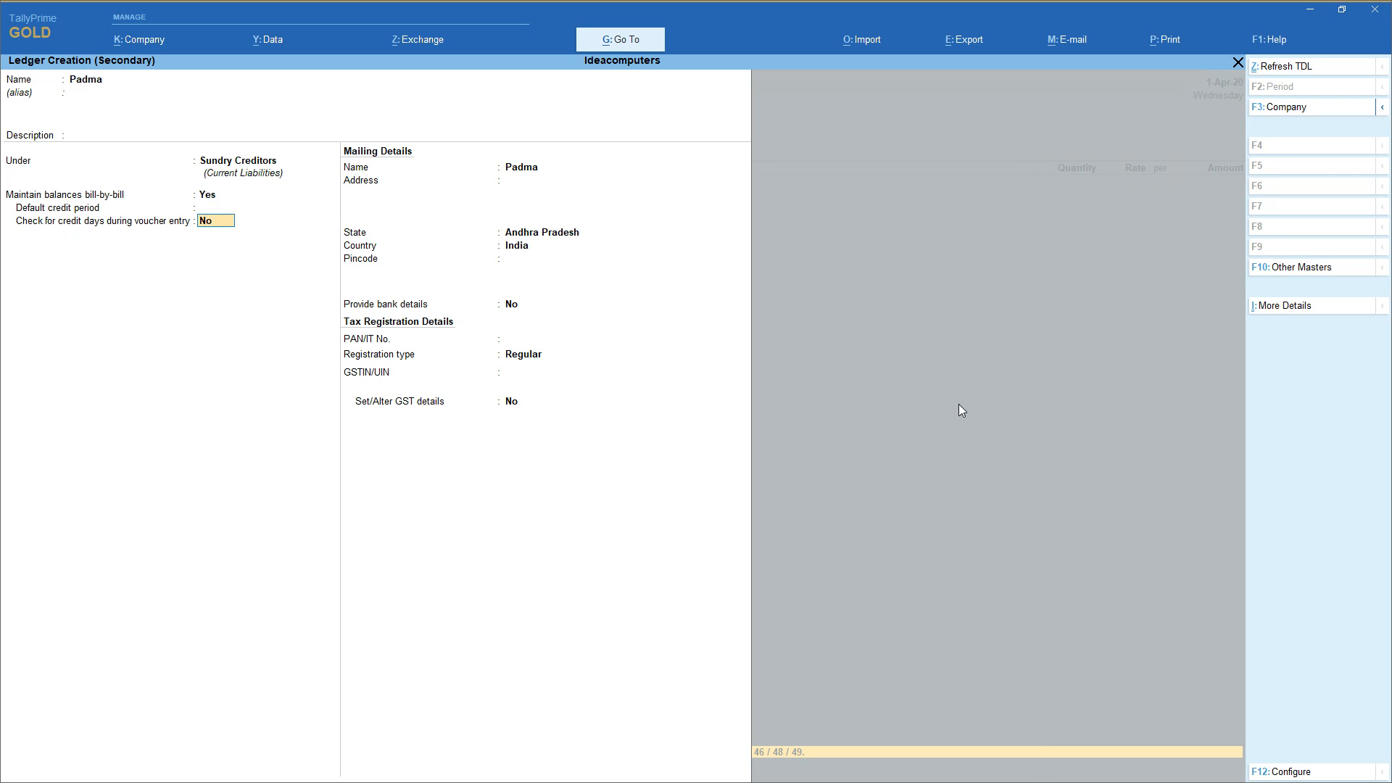
key("Return")
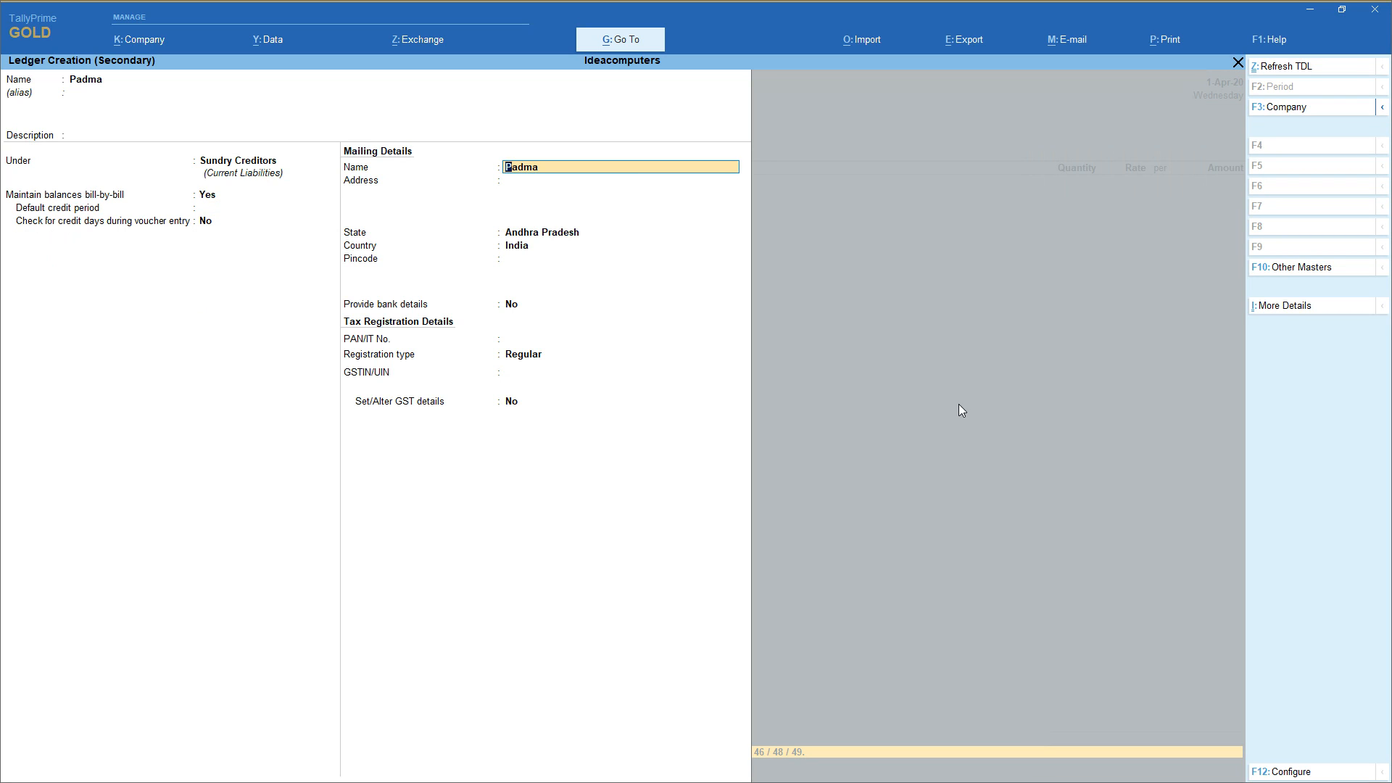
key("Return")
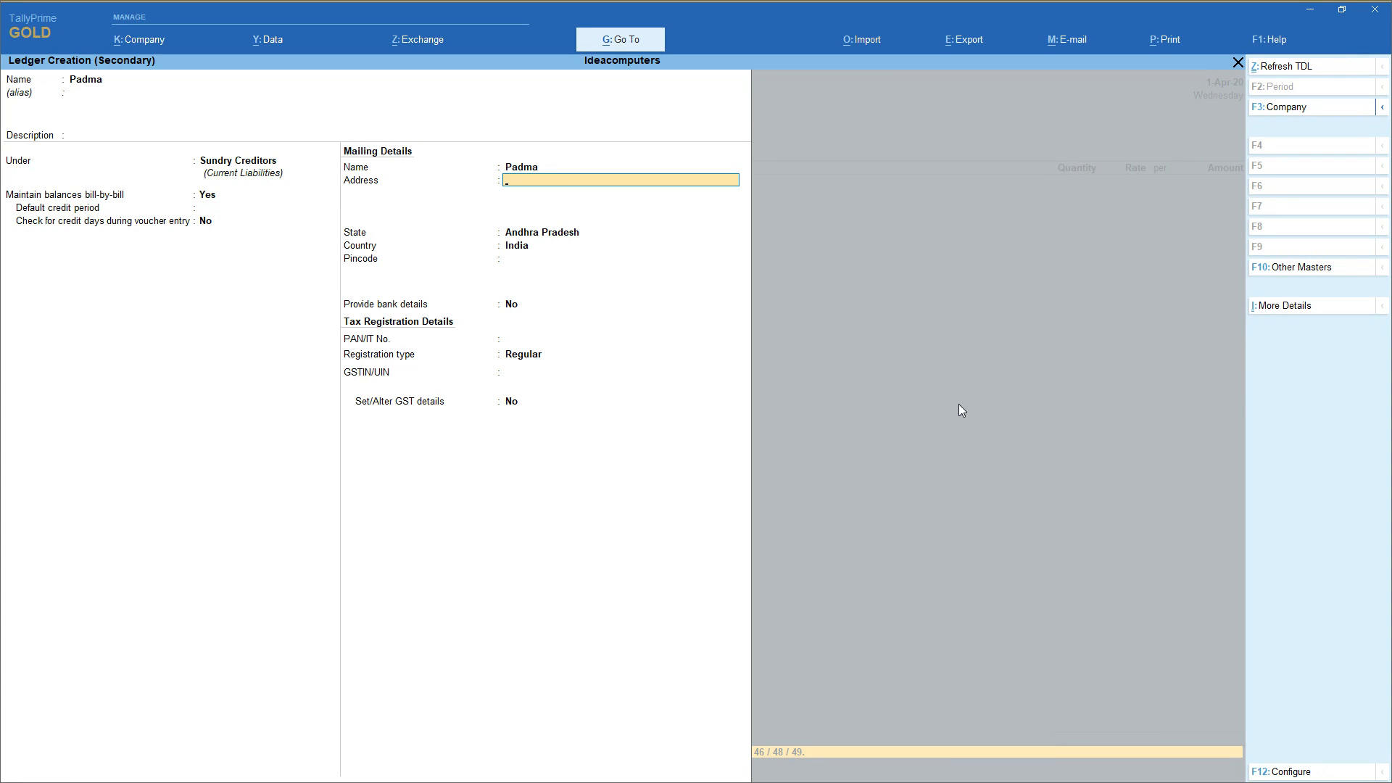
key("Return")
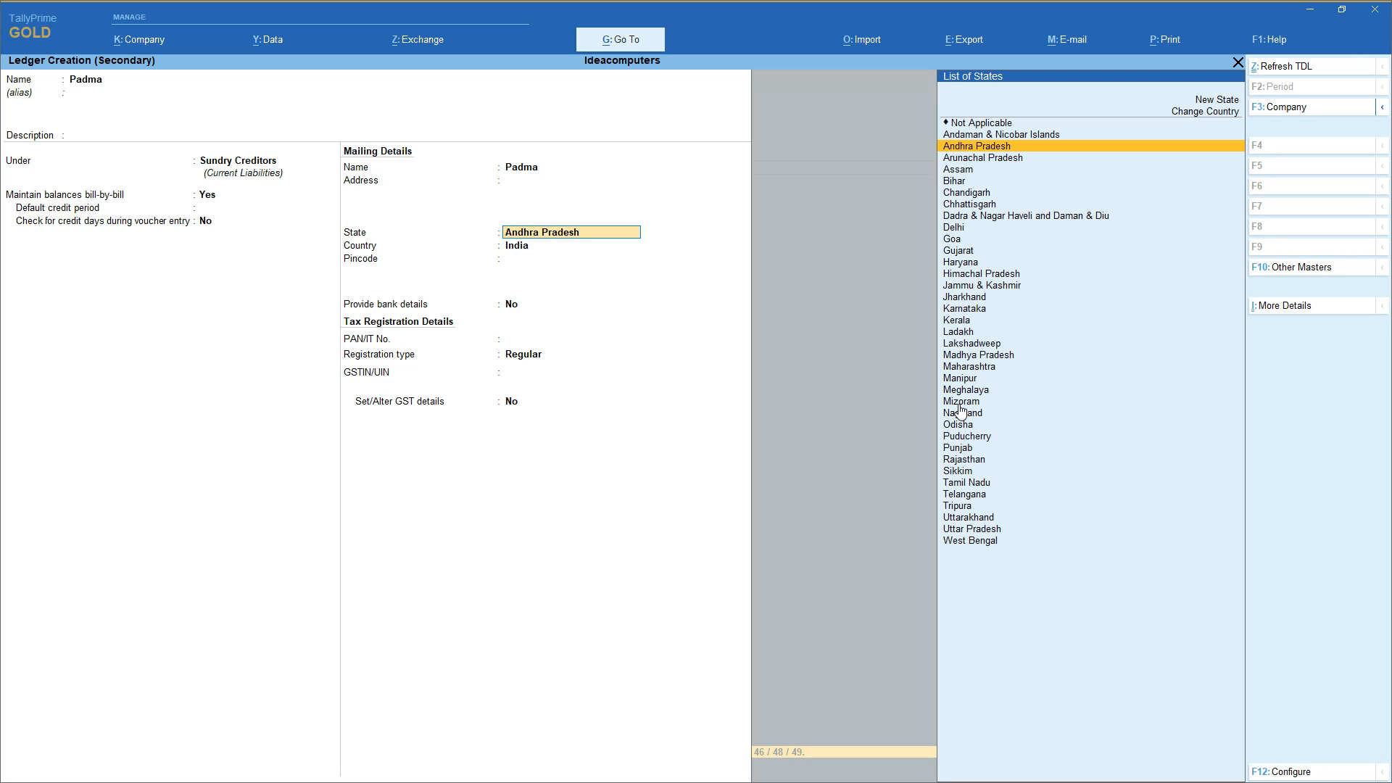
key("Return")
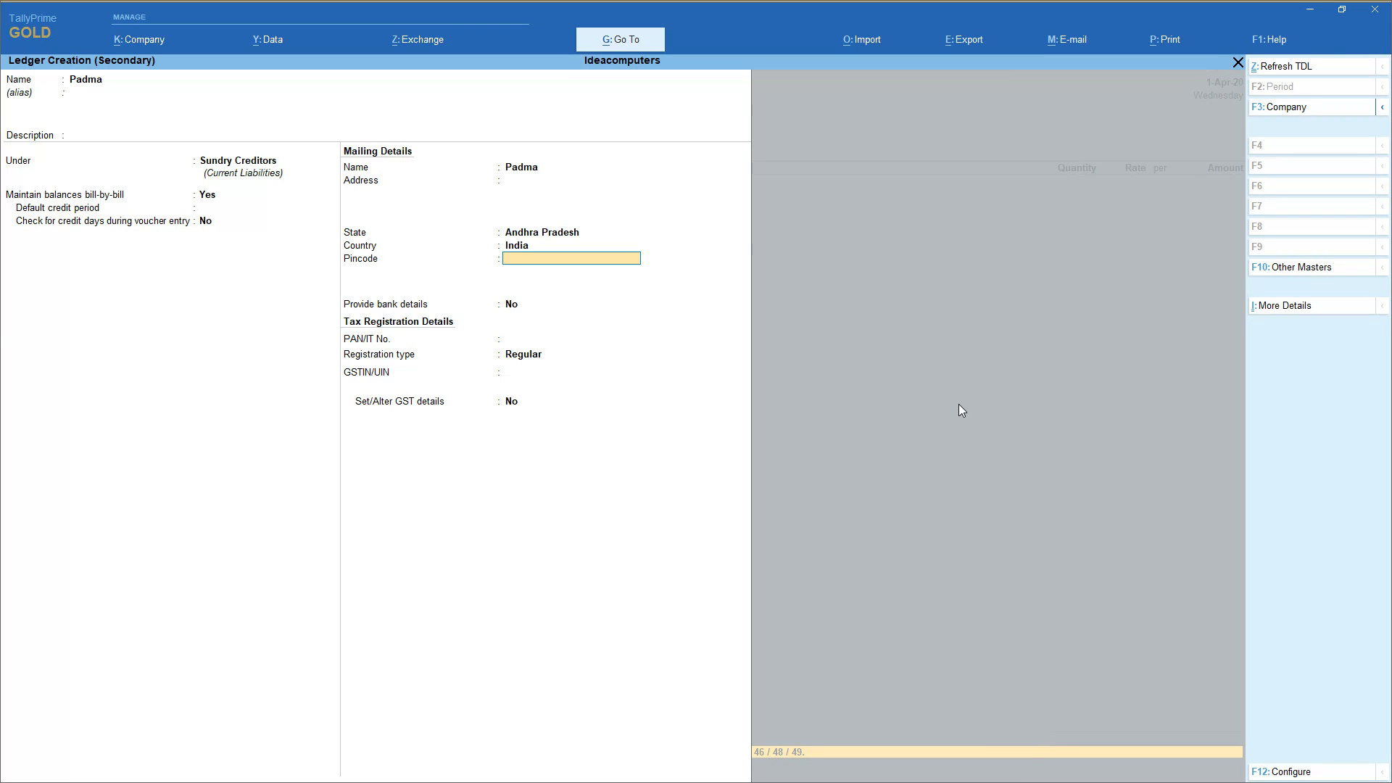
key("BackSpace")
key("BackSpace")
key("BackSpace")
key("BackSpace")
key("BackSpace")
key("BackSpace")
key("BackSpace")
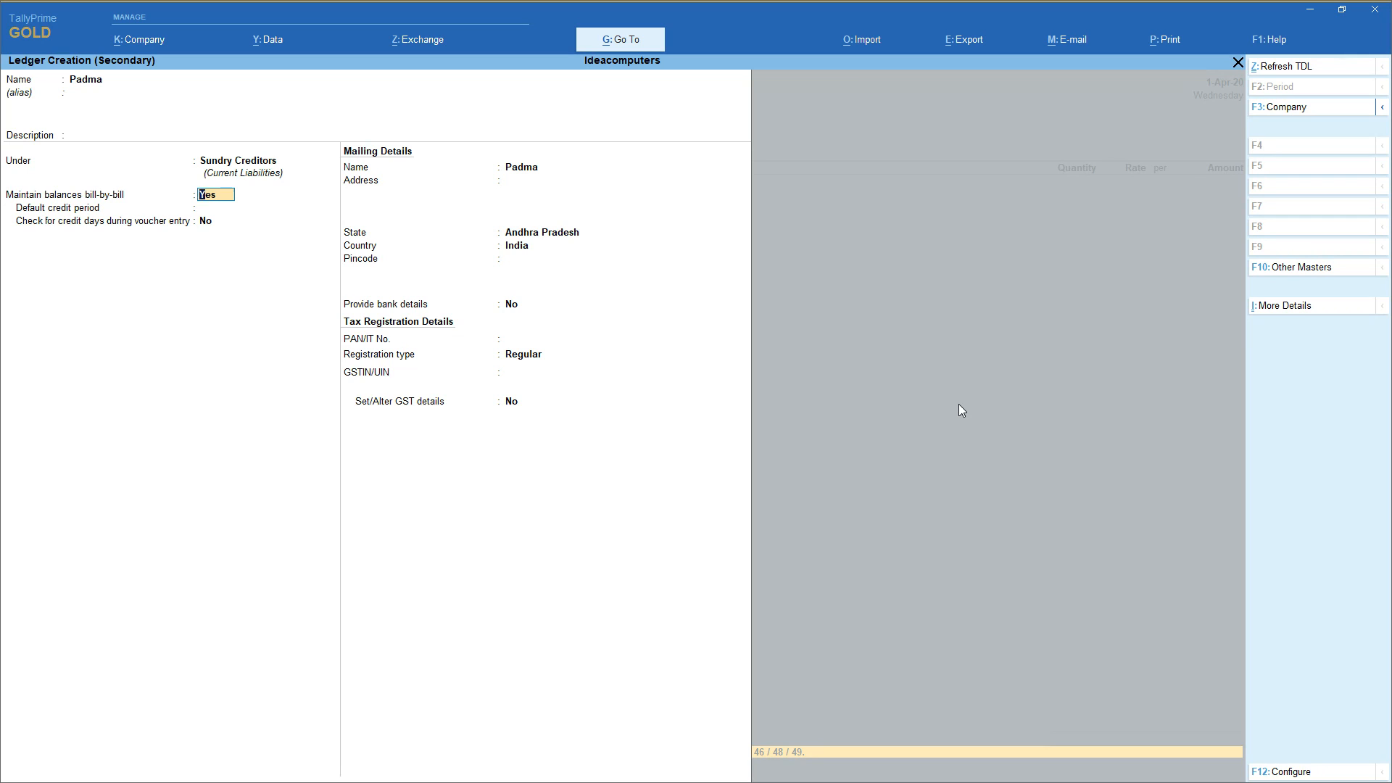
Set Maintain balances bill-by-bill to No, keep the default mailing and tax details, and save the supplier ledger.
type("n")
key("Return")
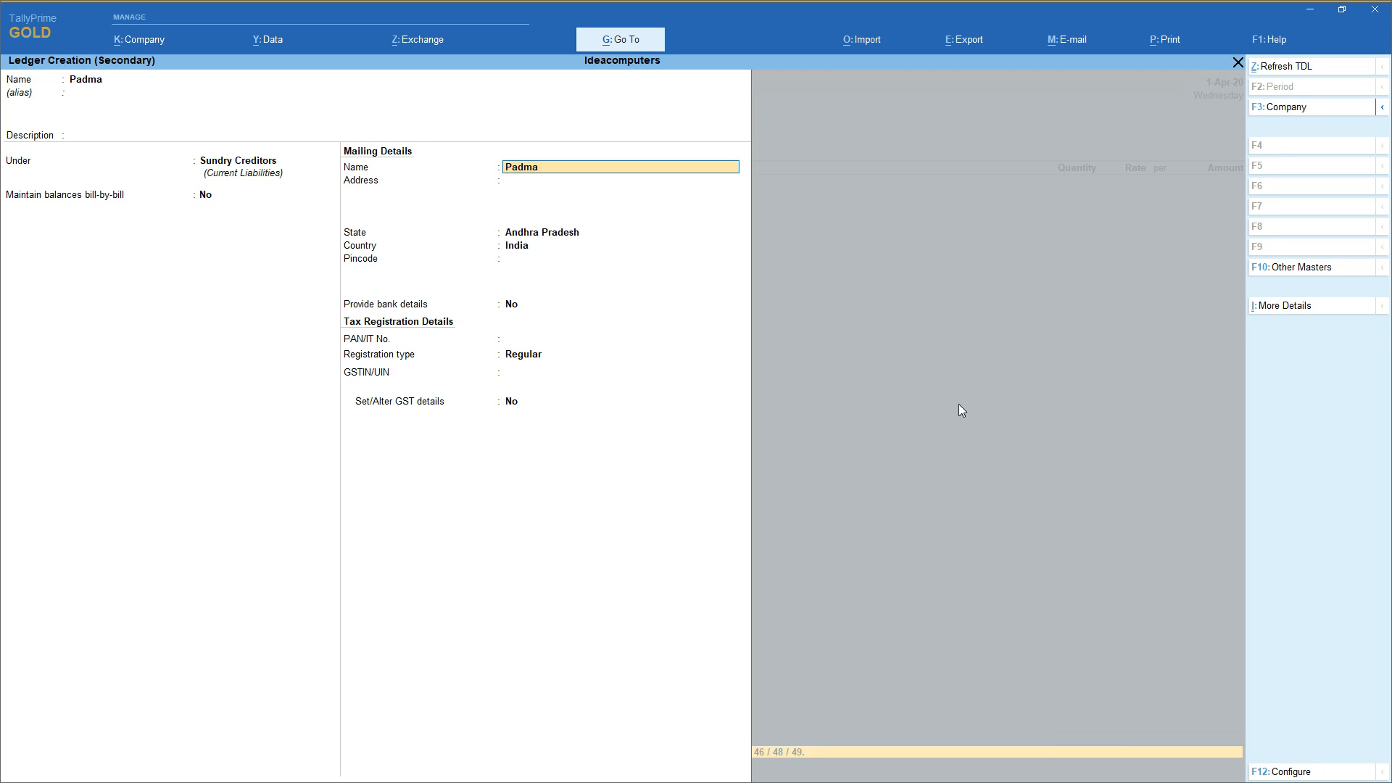
key("Return")
key("Return")
key("Return")
key("Return")
key("Return")
key("Return")
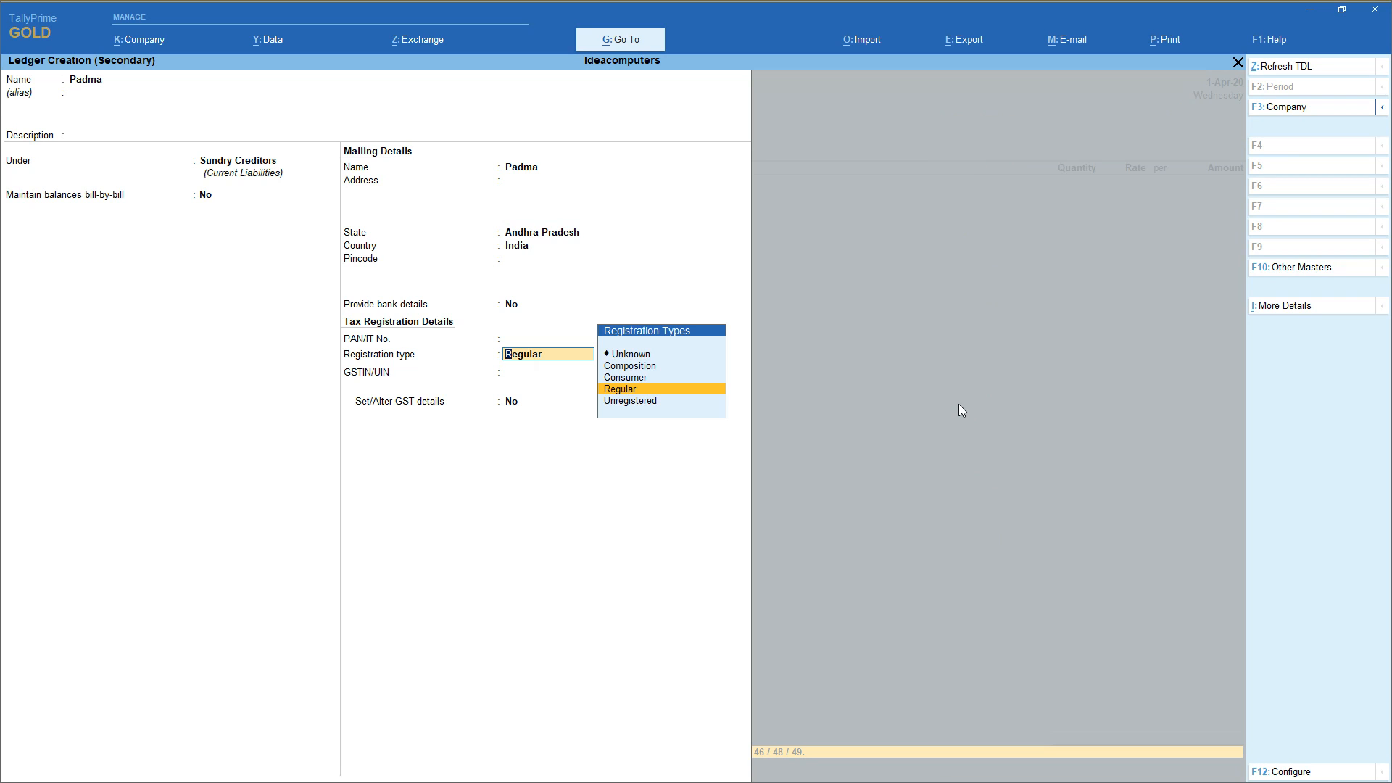
key("Return")
key("Return")
key("Return")
key("Return")
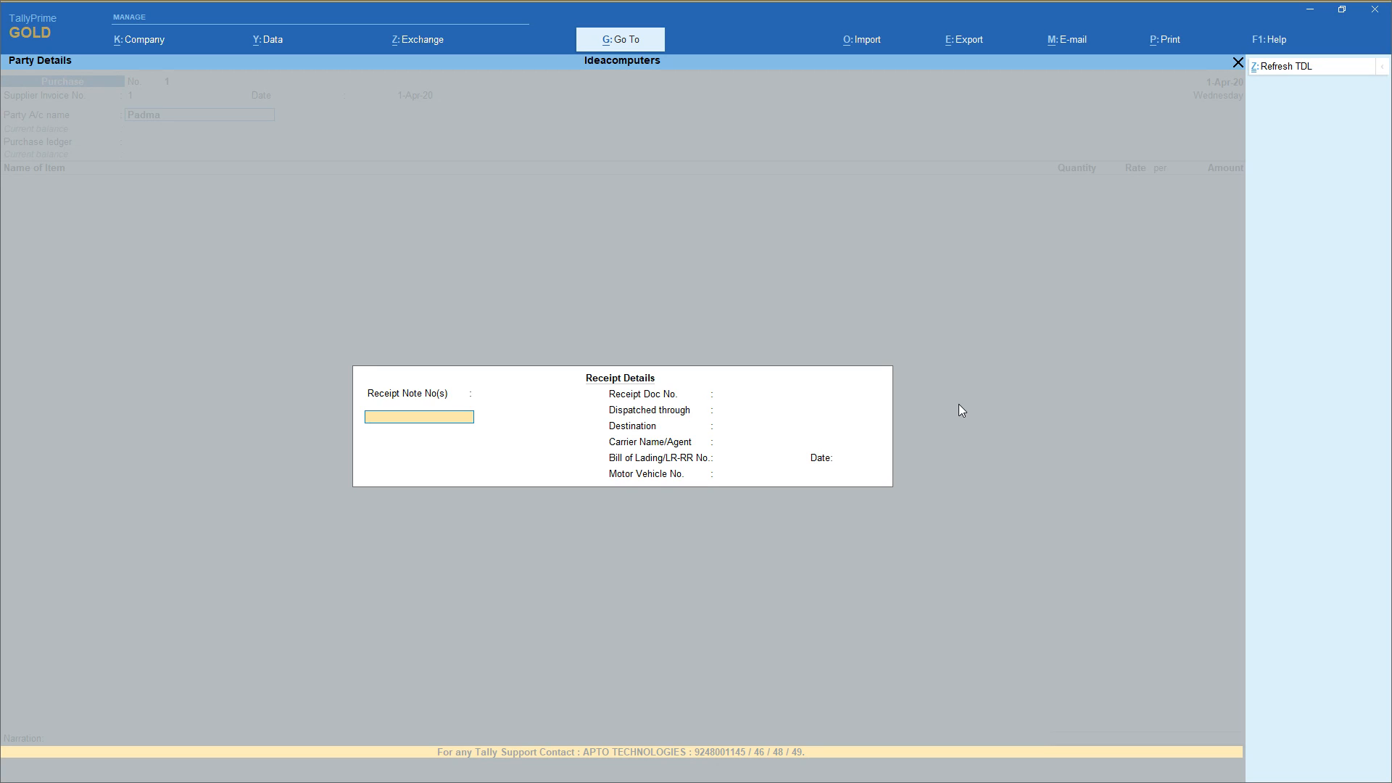
Leave all receipt details of the purchase voucher blank, including the receipt note, dispatch and destination.
key("Return")
key("Return")
key("Return")
key("Return")
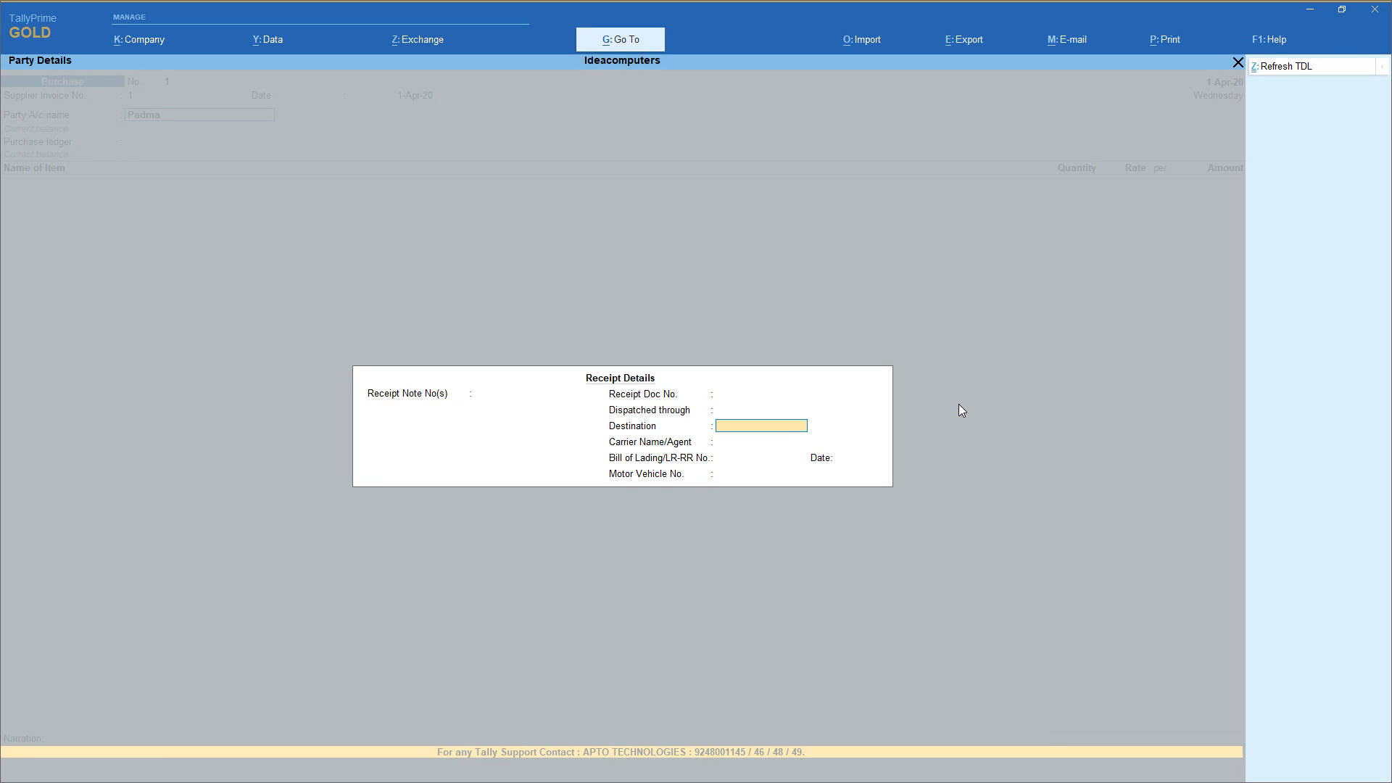
key("Return")
key("Return")
key("Return")
key("Return")
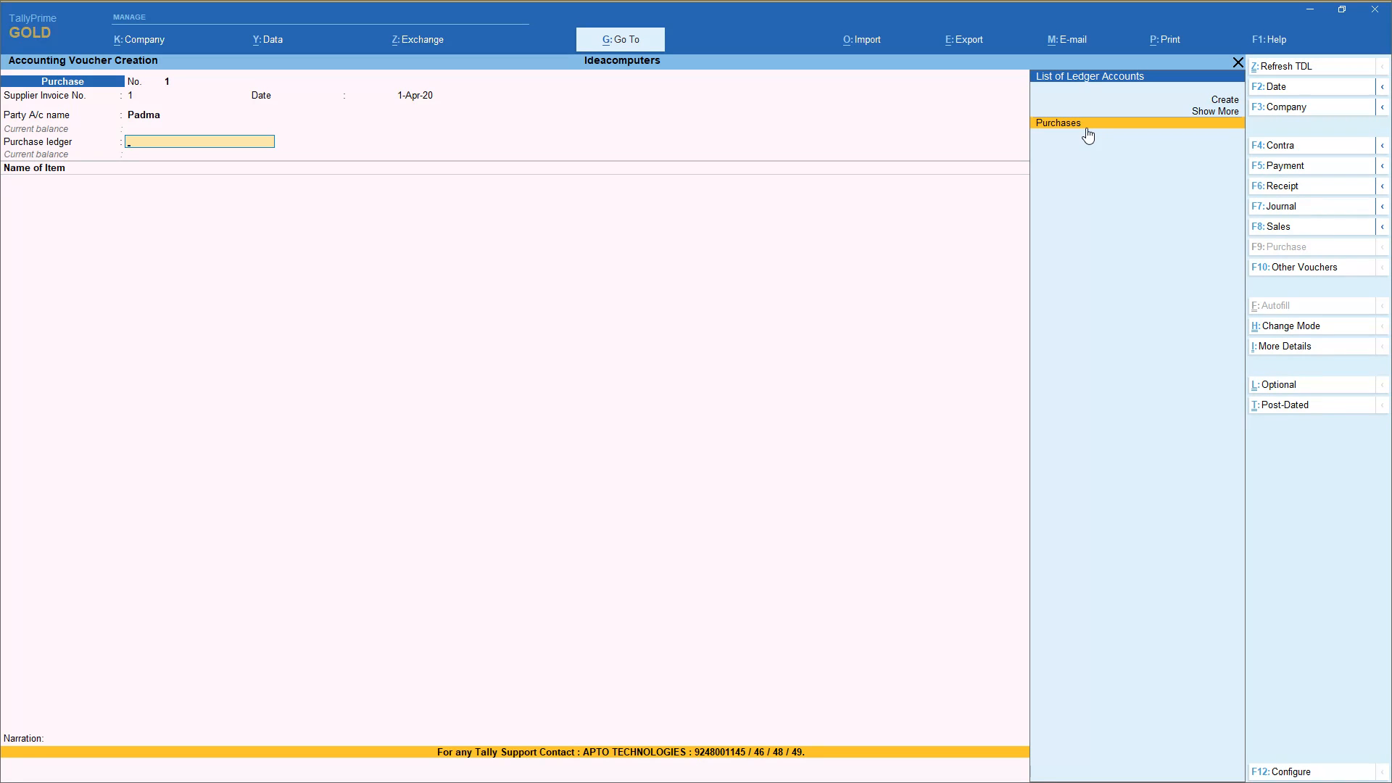
Set the voucher's purchase ledger to Purchases.
key("Up")
key("Up")
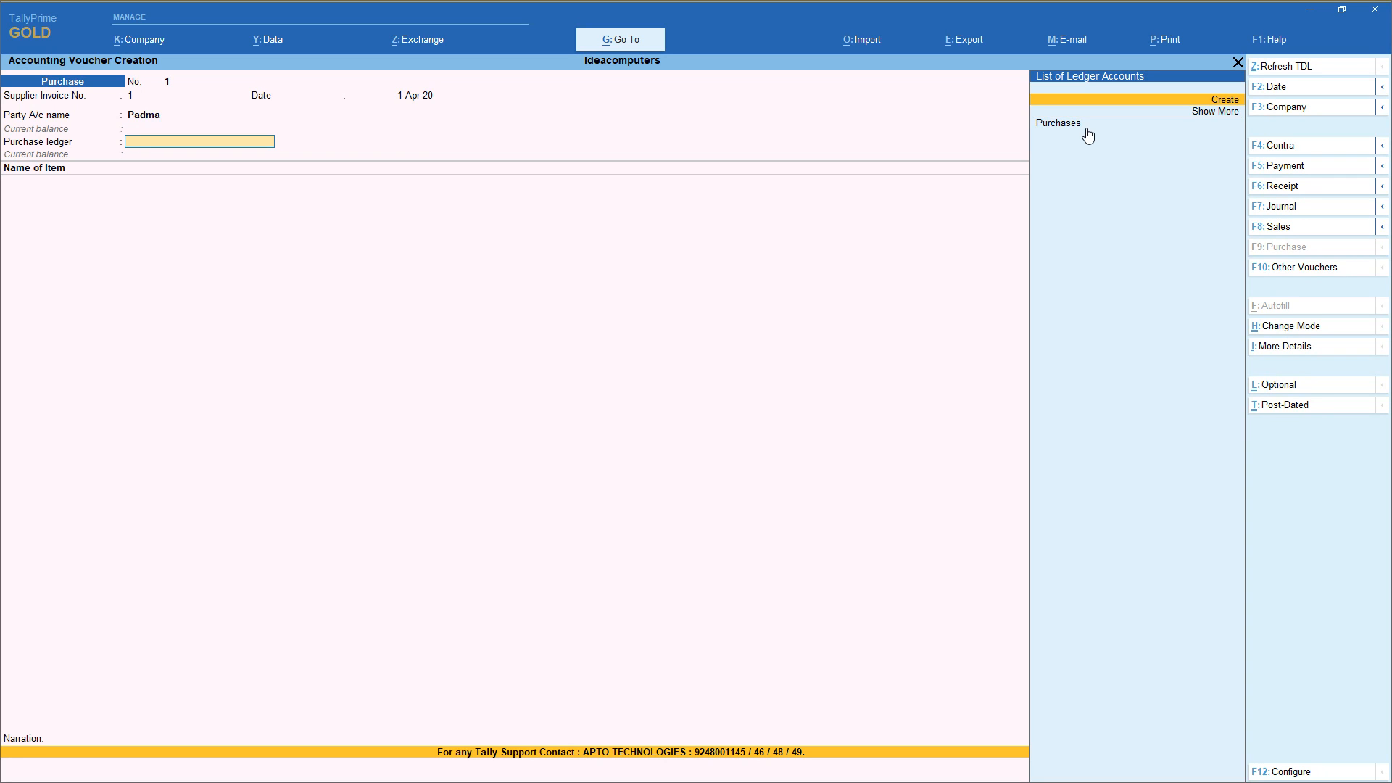
key("Down")
key("Down")
key("Return")
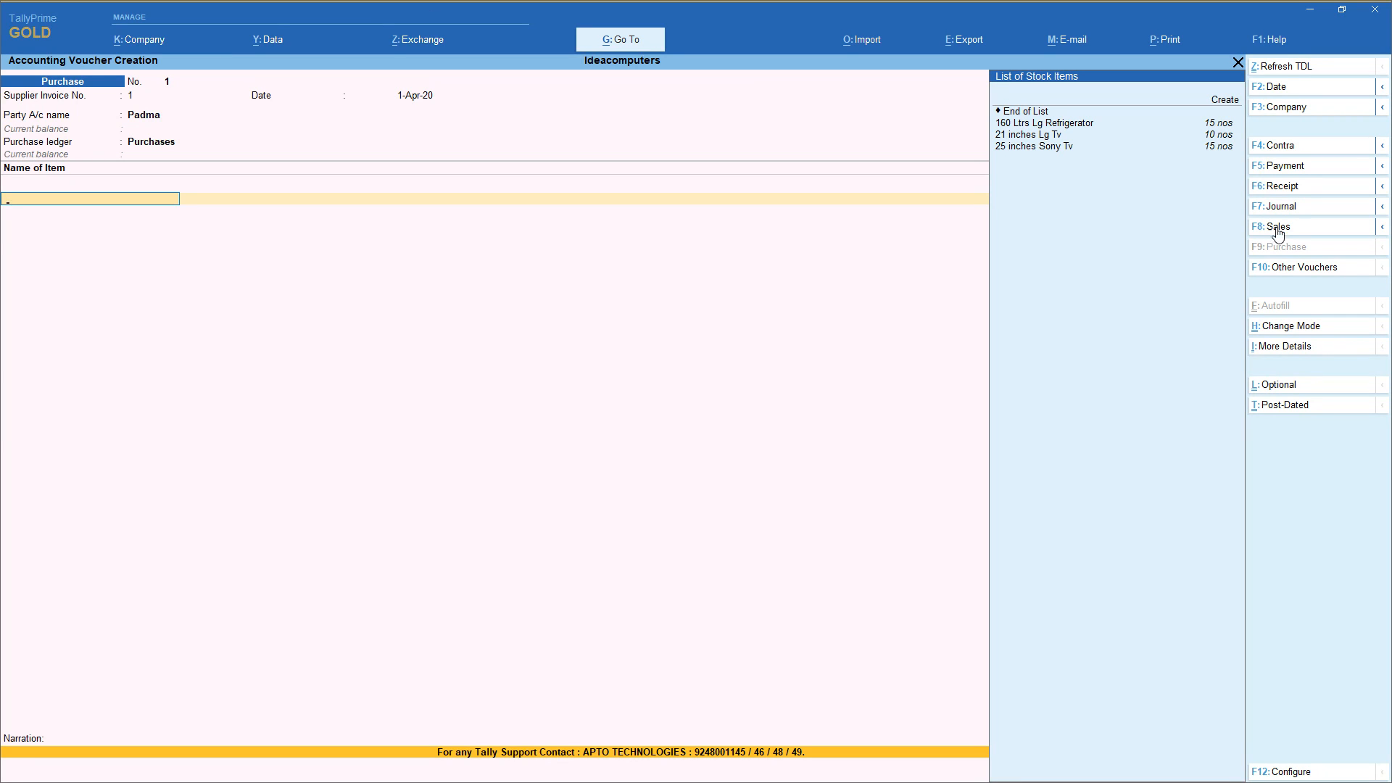
Start a new stock item from the purchase voucher and name it 21 inches Sony Tv.
left_click(1223, 101)
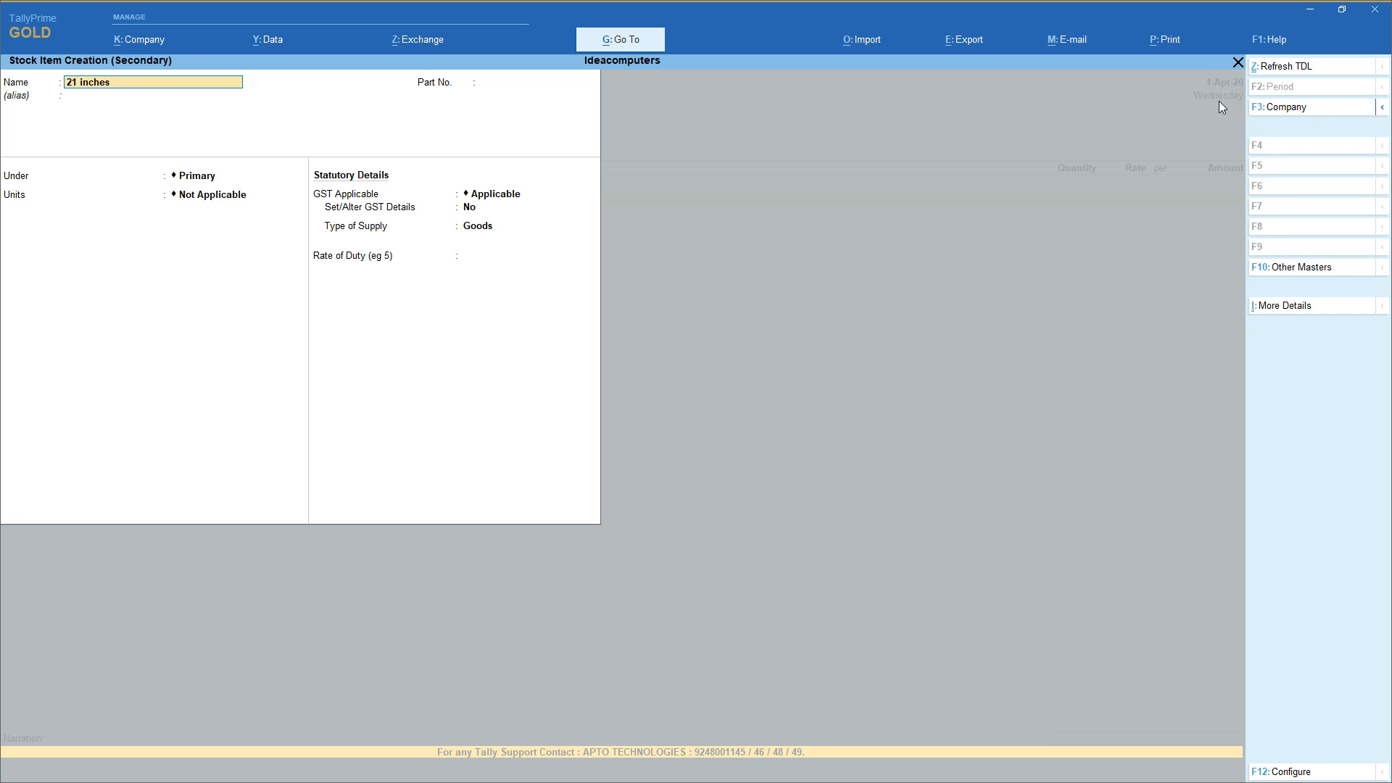
type("21 inches Lg tv")
key("Return")
type("b")
key("Return")
key("BackSpace")
type("v")
key("Return")
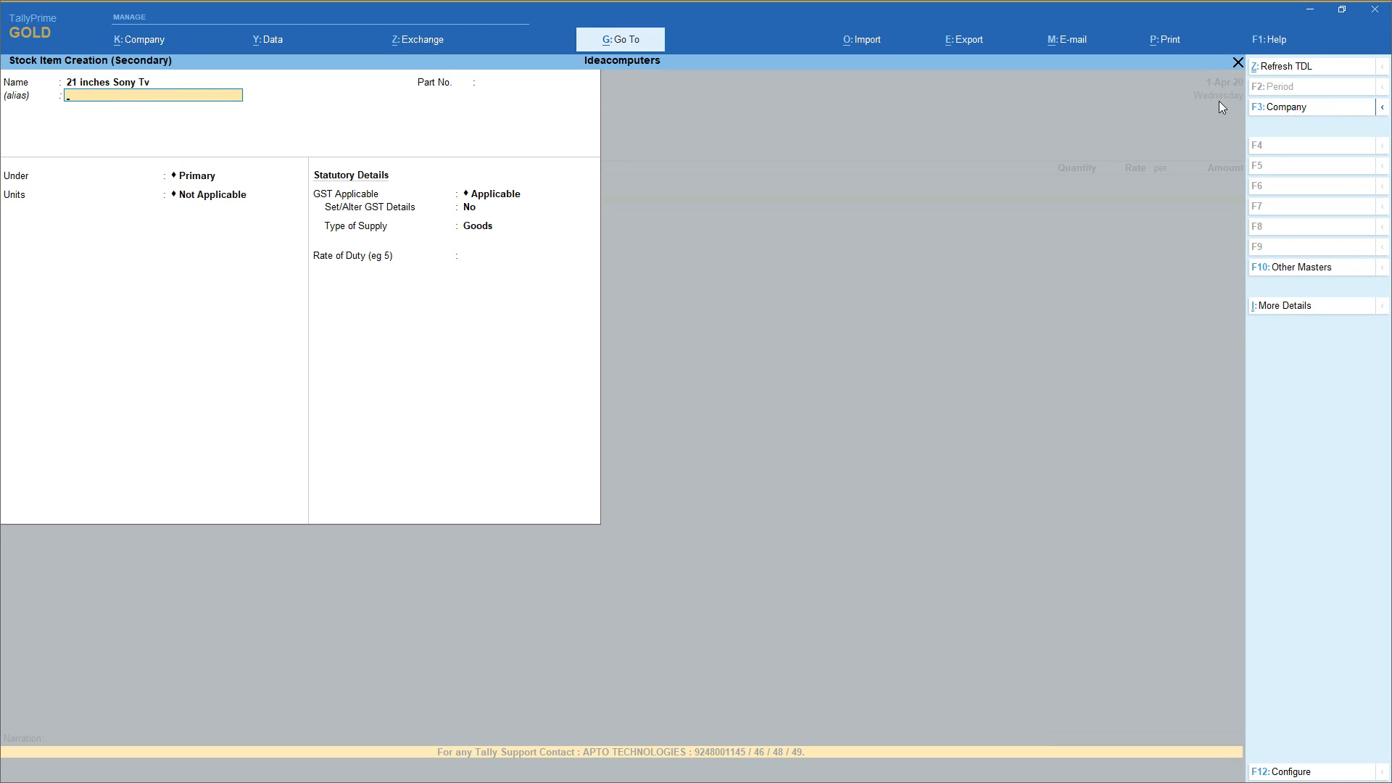
Place the 21 inches Sony Tv item under the Sony Tv group, without an alias, and set its units to nos.
key("Return")
key("Return")
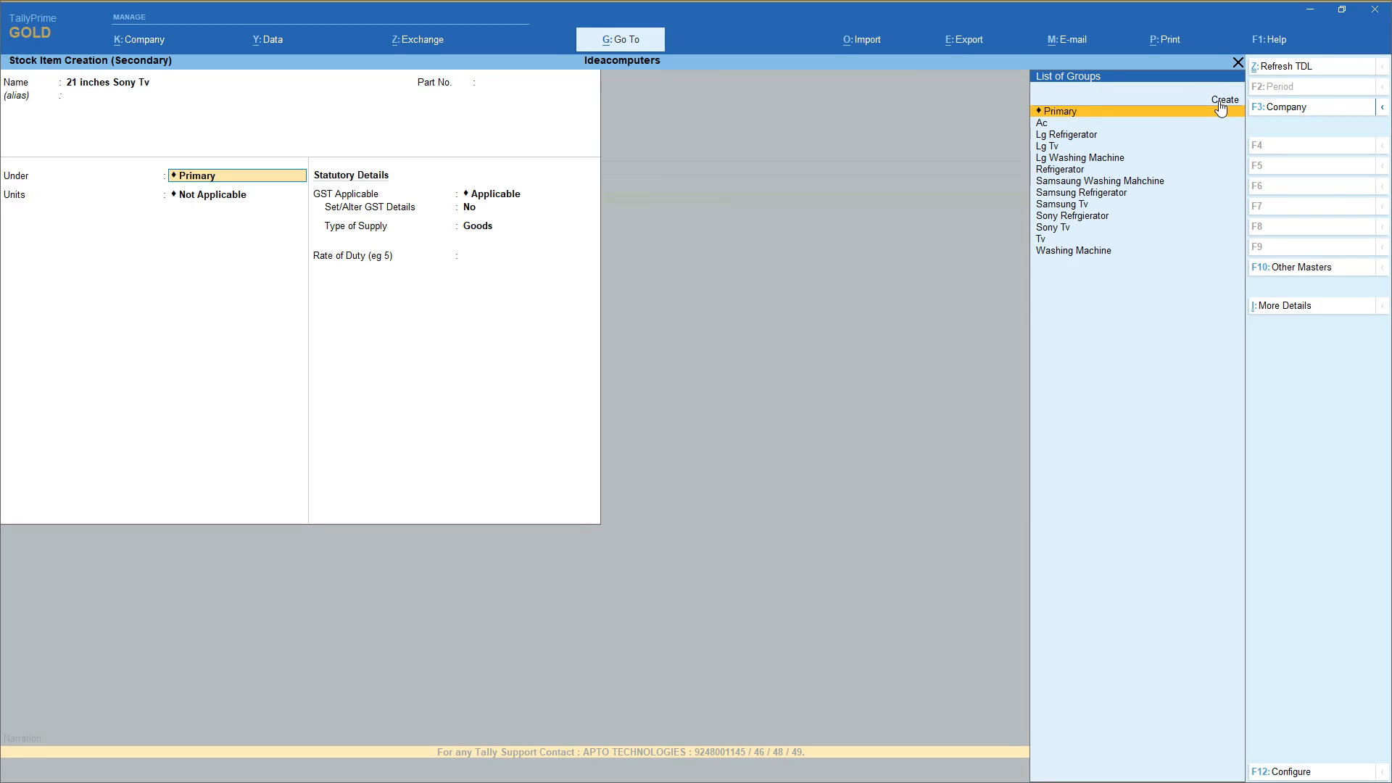
type("Son")
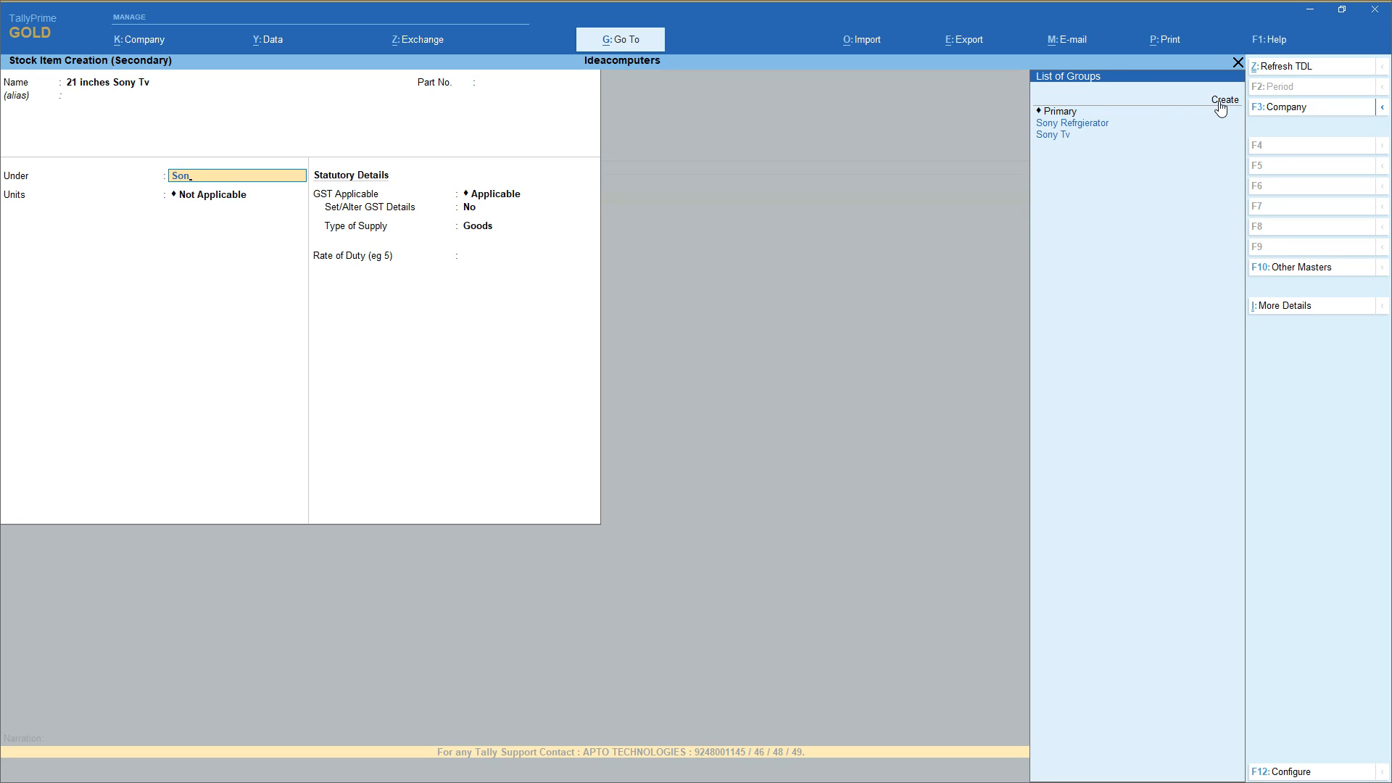
key("Down")
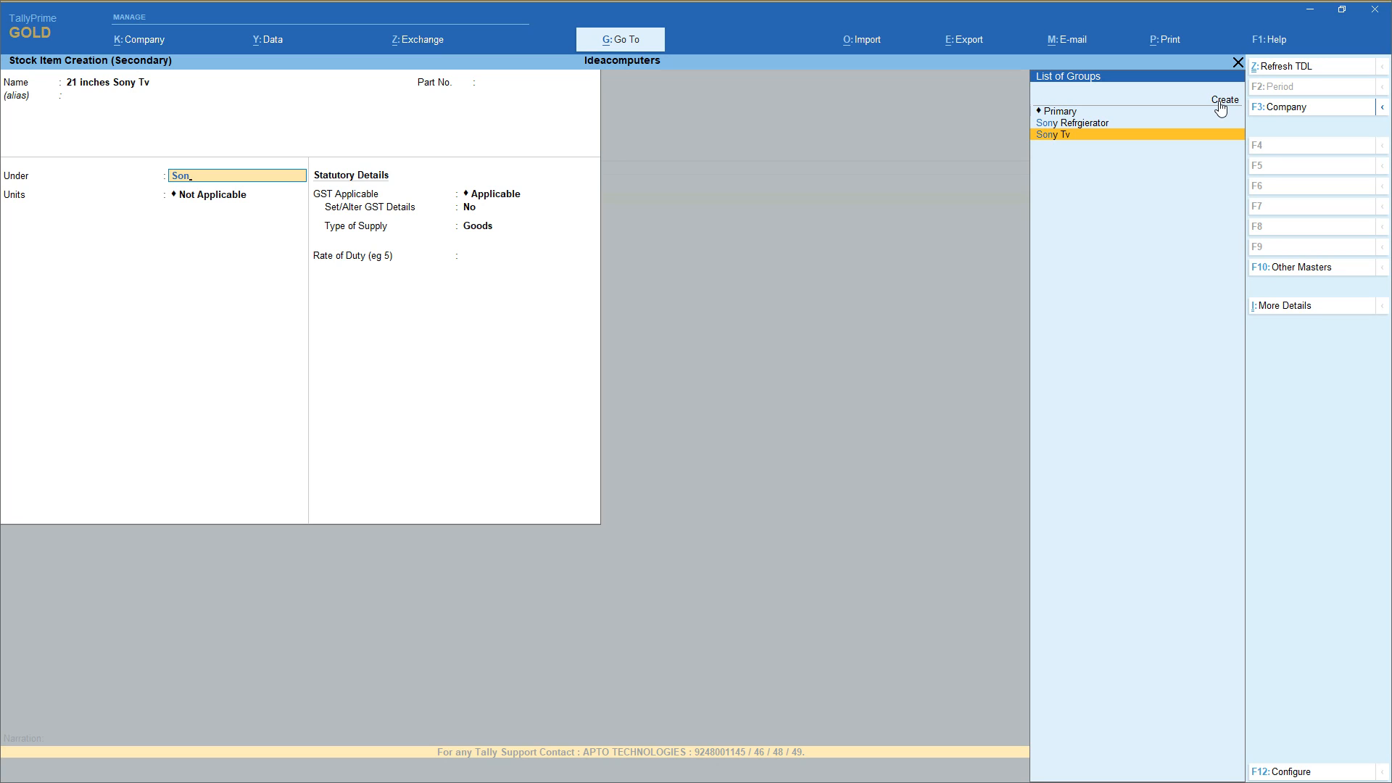
key("Return")
type("nos")
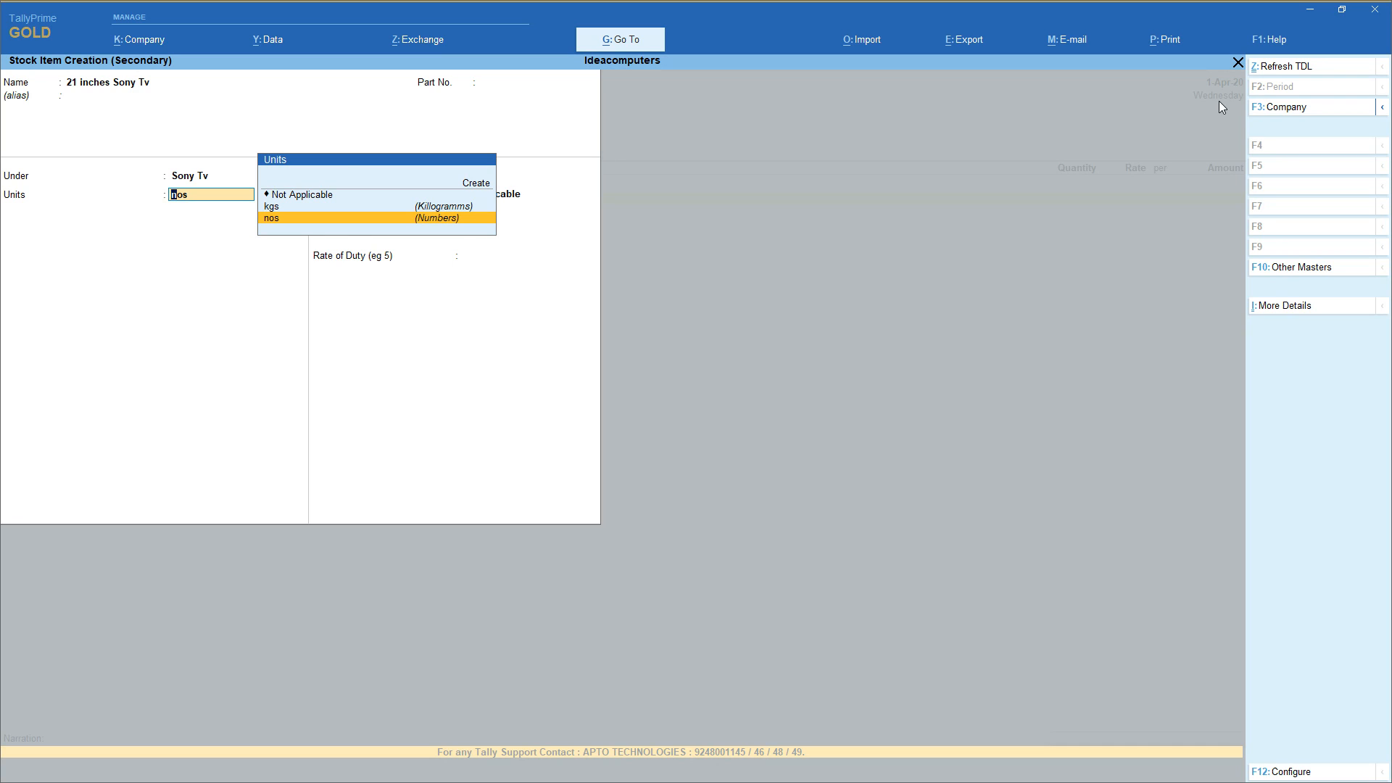
key("Return")
Keep the default GST and duty details of the 21 inches Sony Tv item and save it.
key("Return")
key("Return")
key("Return")
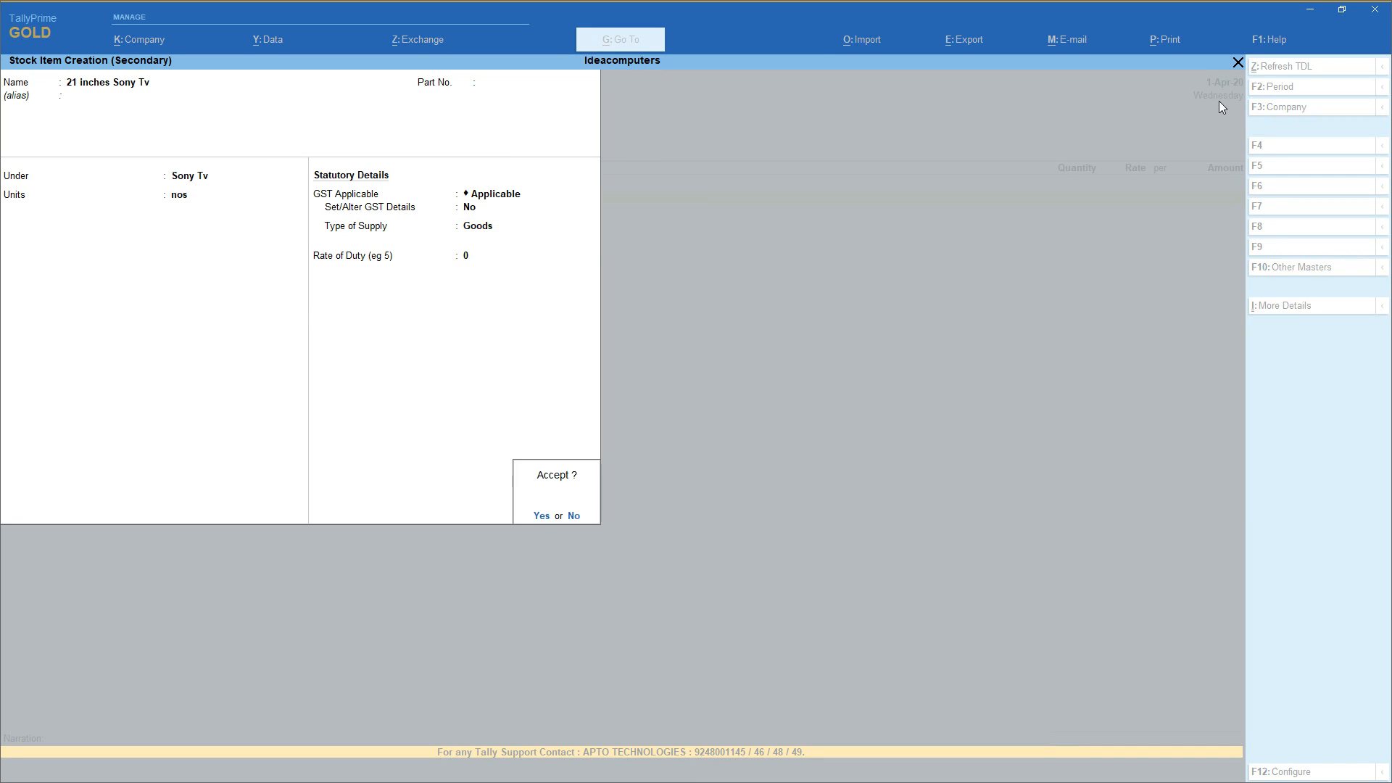
key("Return")
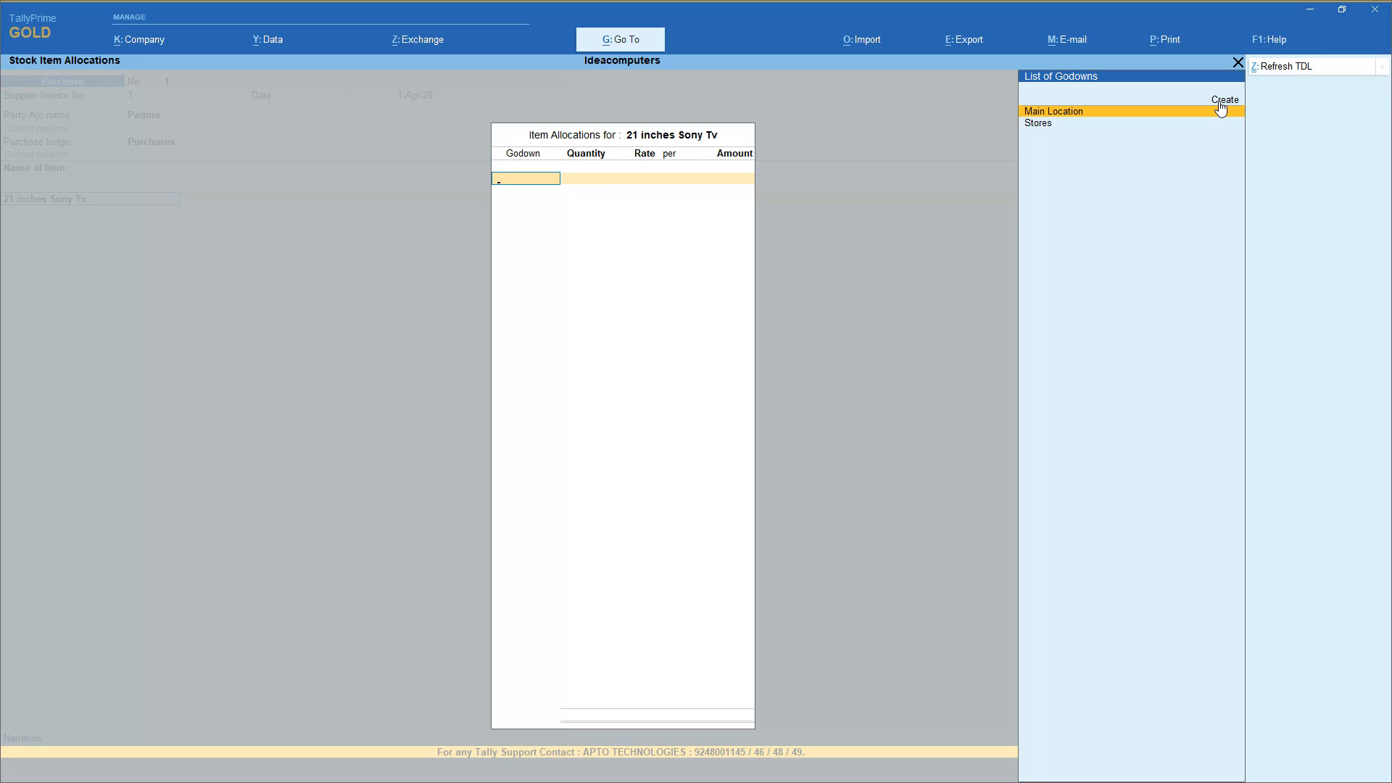
Allocate 100 nos of the 21 inches Sony Tv to Main Location at a rate of 15,000 and finish its allocation.
left_click(1222, 108)
type("100")
key("Return")
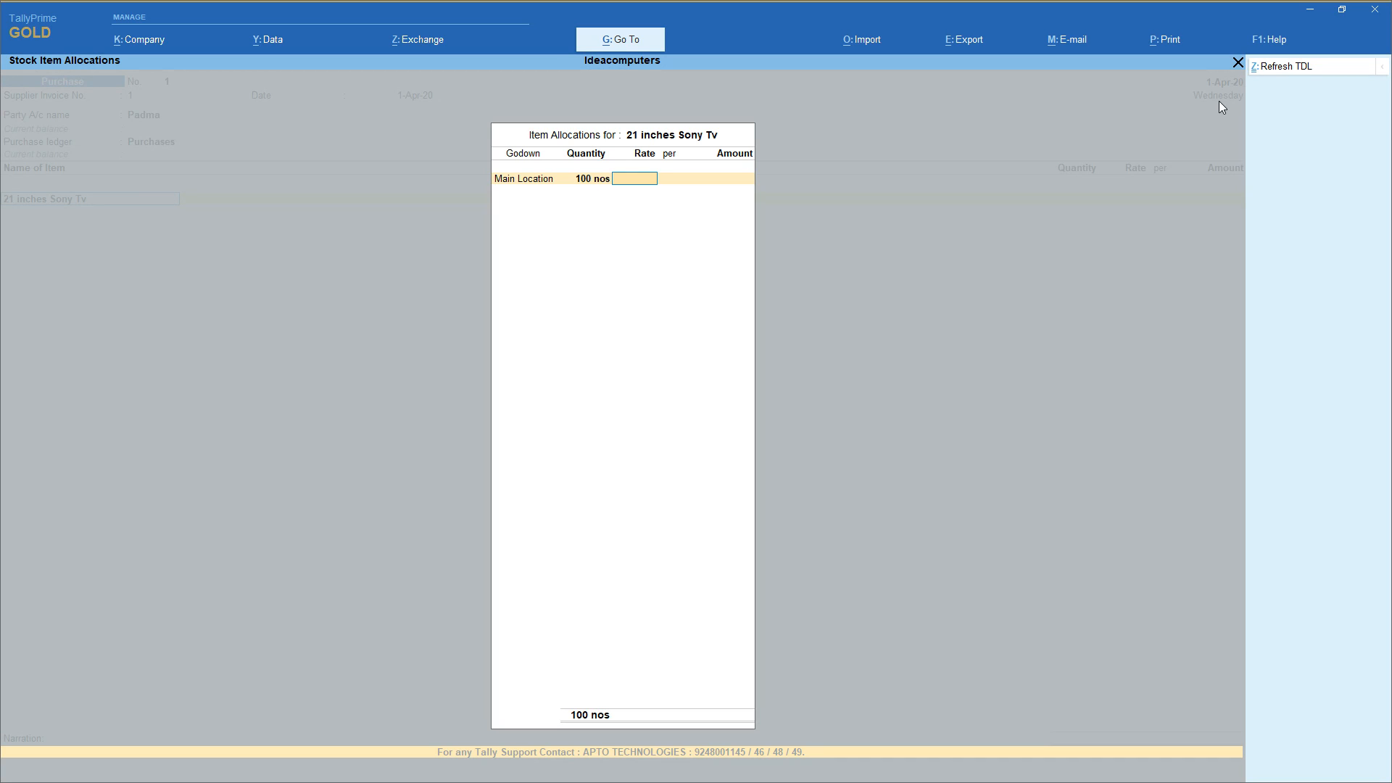
type("15000")
key("Return")
key("Return")
key("Return")
key("Return")
key("Return")
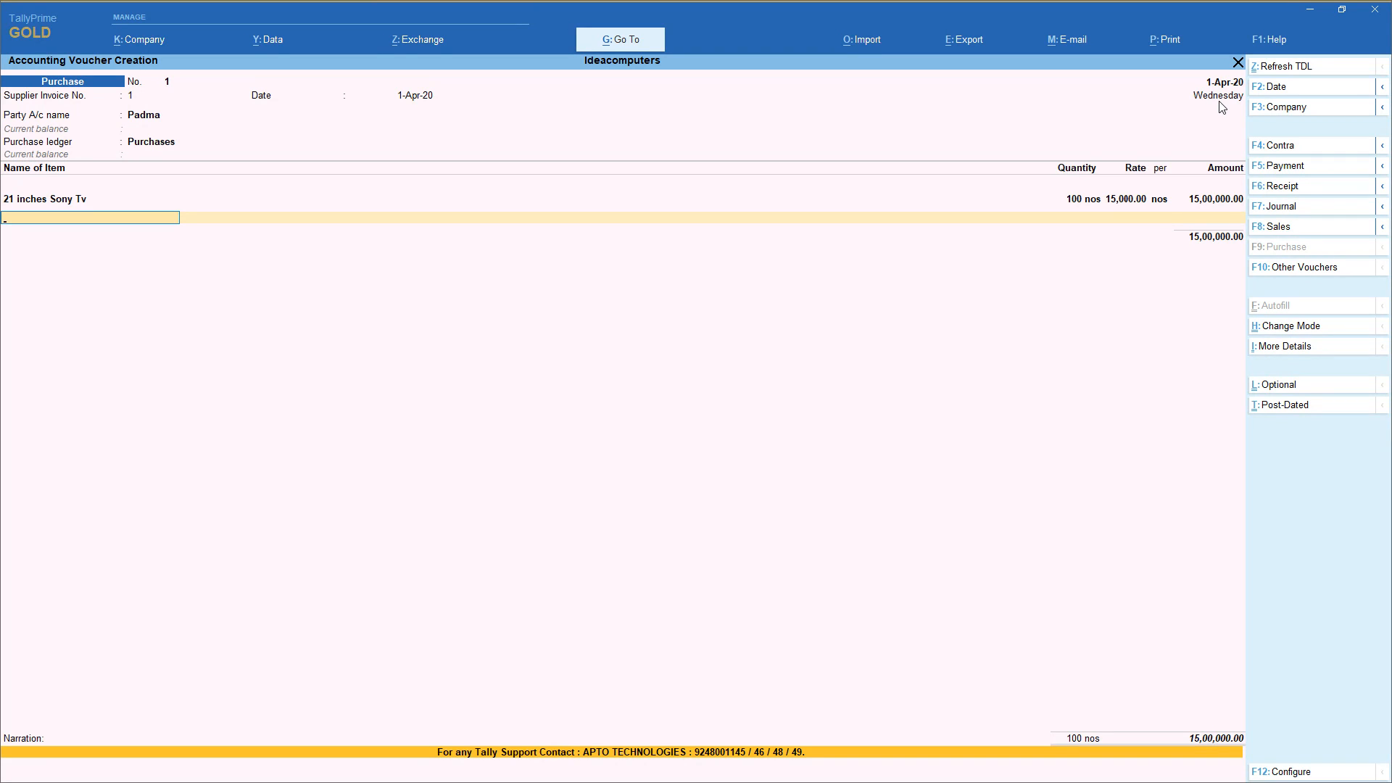
Start a new stock item named 25 inches Lg Tv under the Lg Tv group, with nos as its units.
key("alt+c")
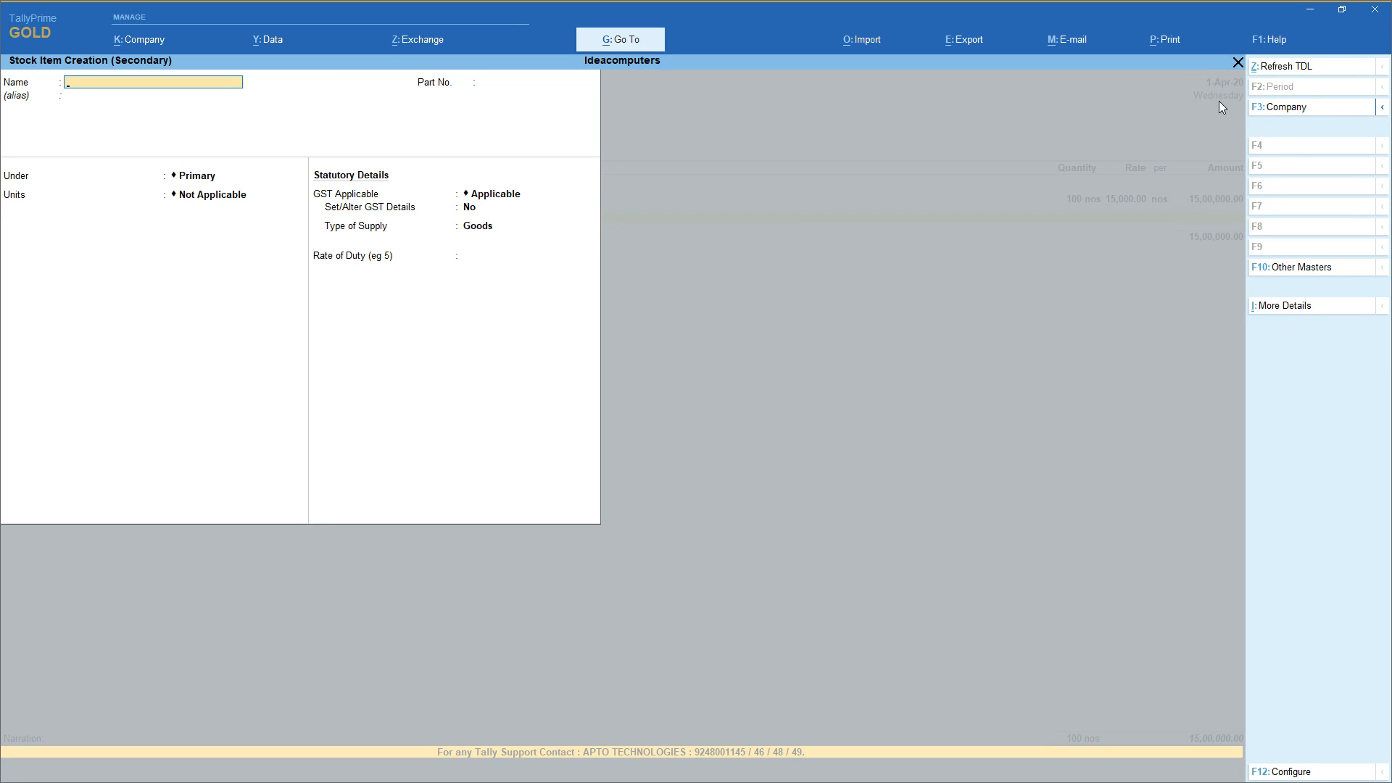
type("25 inches Lg Tv")
key("Return")
key("Return")
key("Return")
type("Lg")
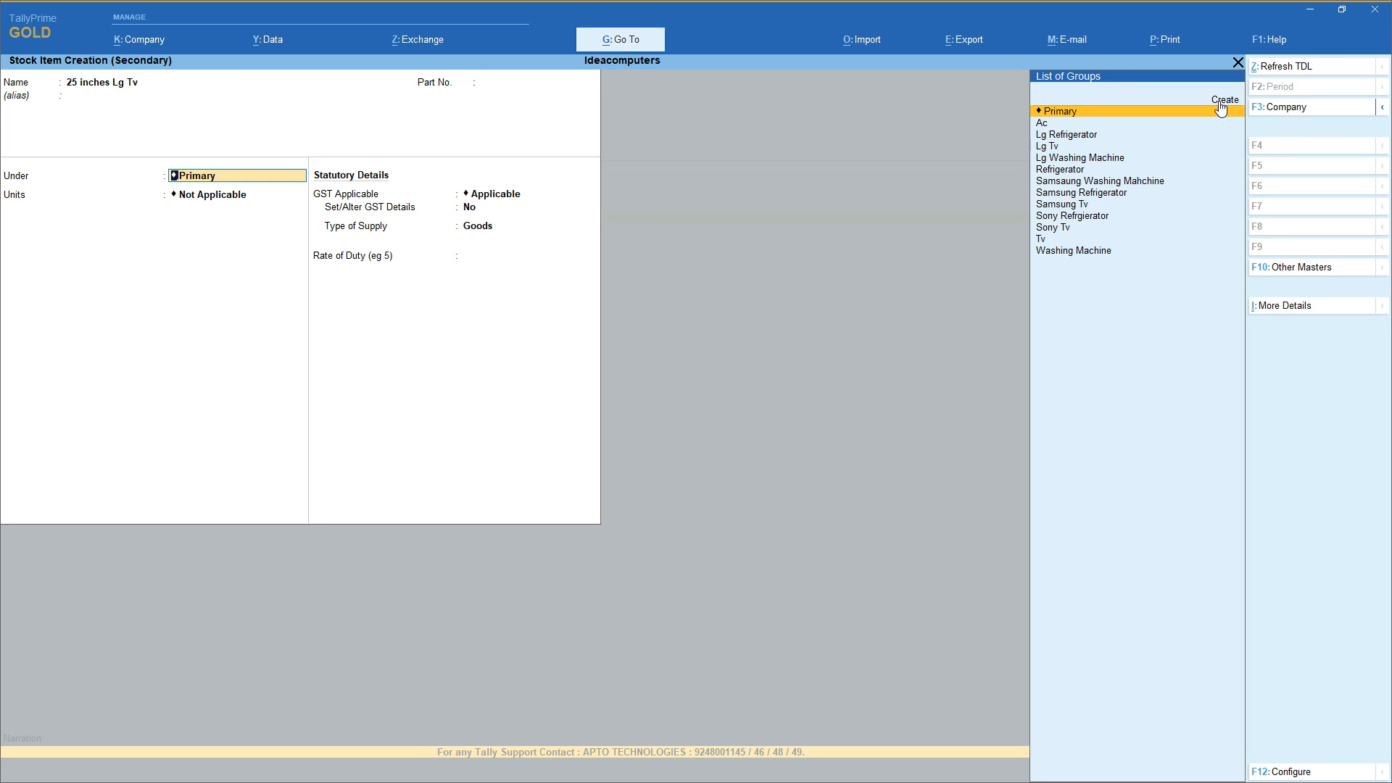
key("Down")
key("Down")
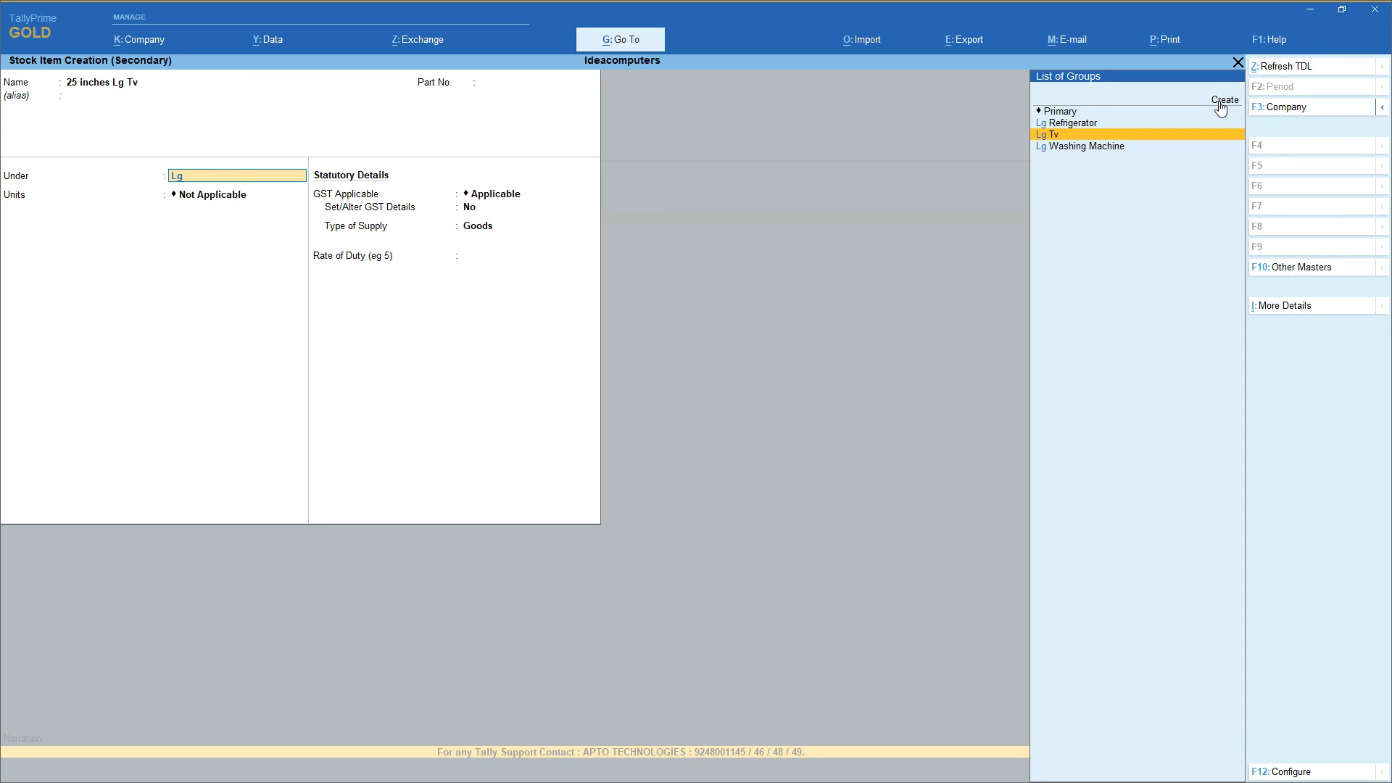
key("Return")
key("Return")
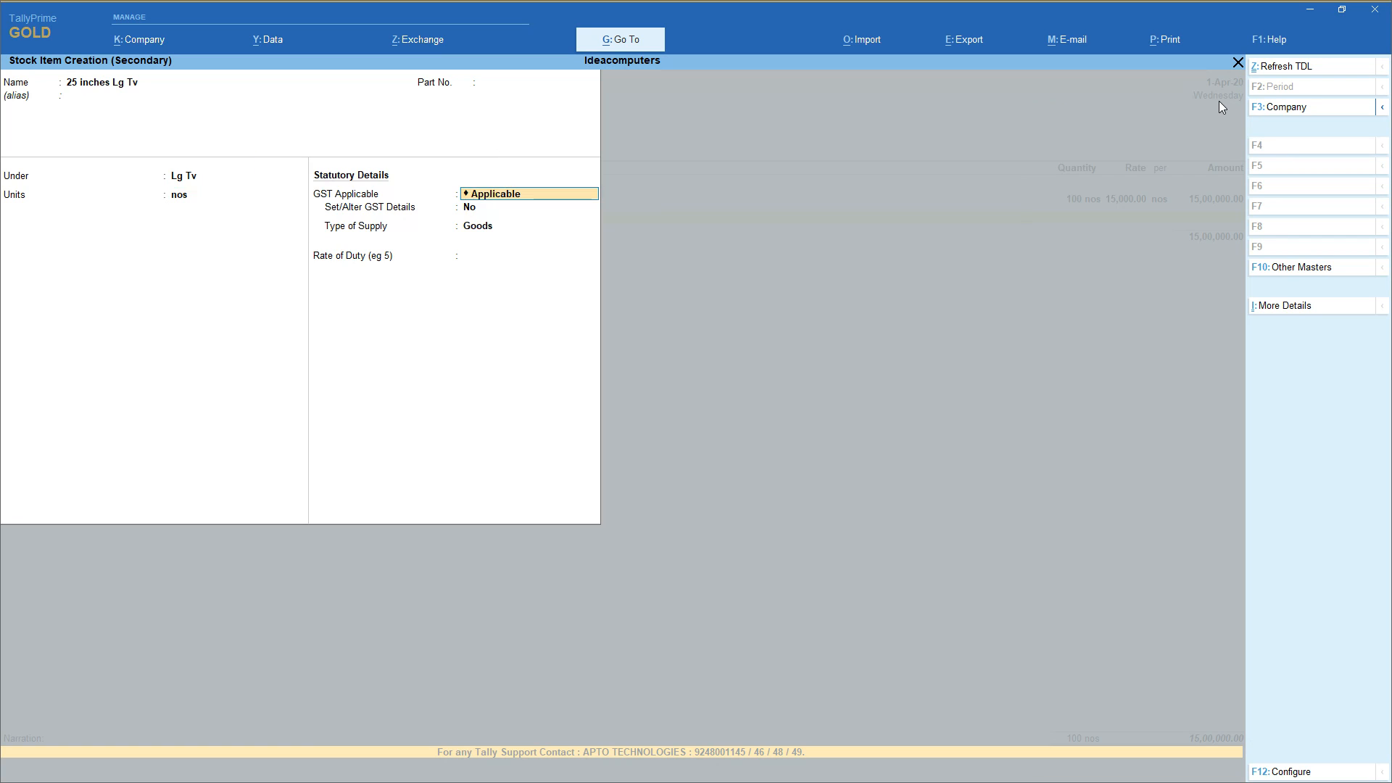
Keep the default GST and duty details of the 25 inches Lg Tv item and save it.
key("Return")
key("Return")
key("Return")
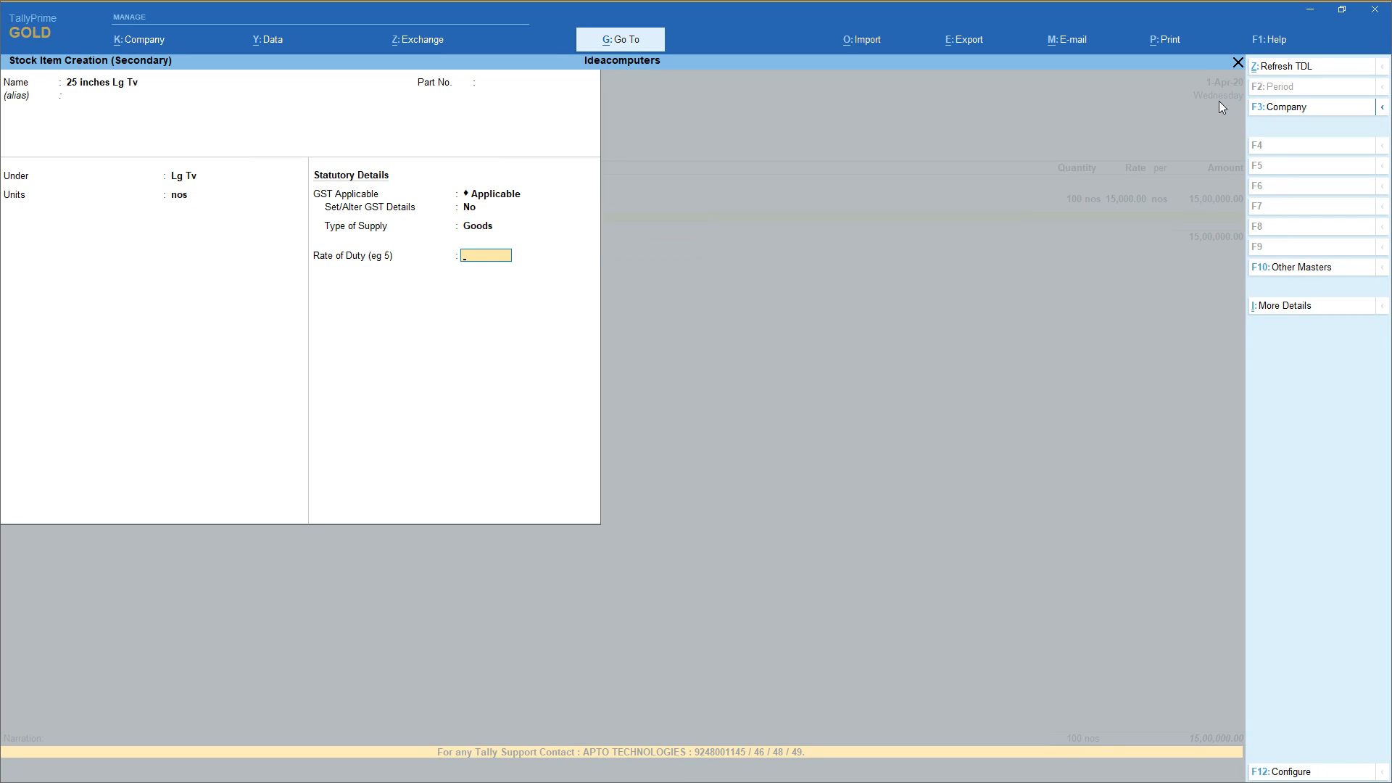
key("Return")
key("Return")
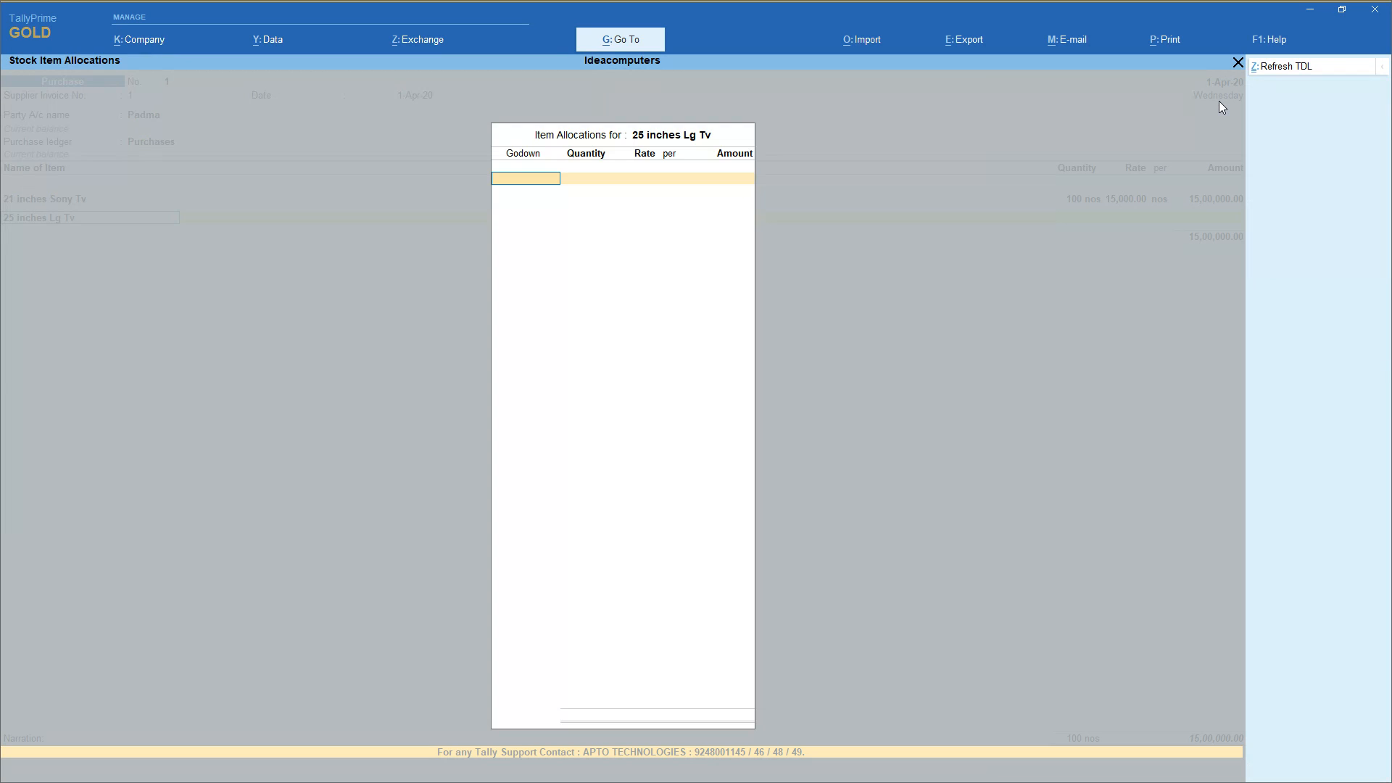
Allocate 16 nos of the 25 inches Lg Tv to Main Location at a rate of 15,000.
key("Down")
key("Return")
type("16")
key("Return")
type("15000")
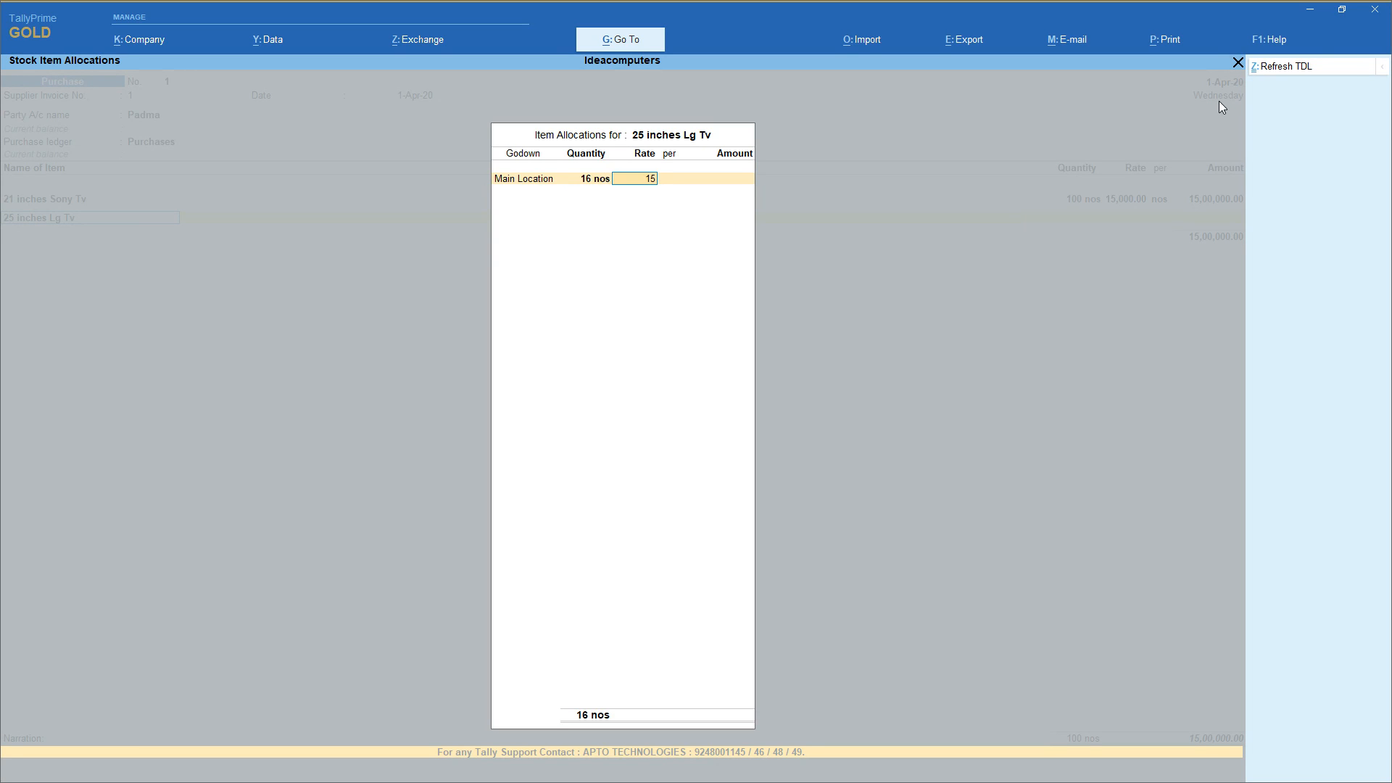
key("Return")
key("Return")
key("Return")
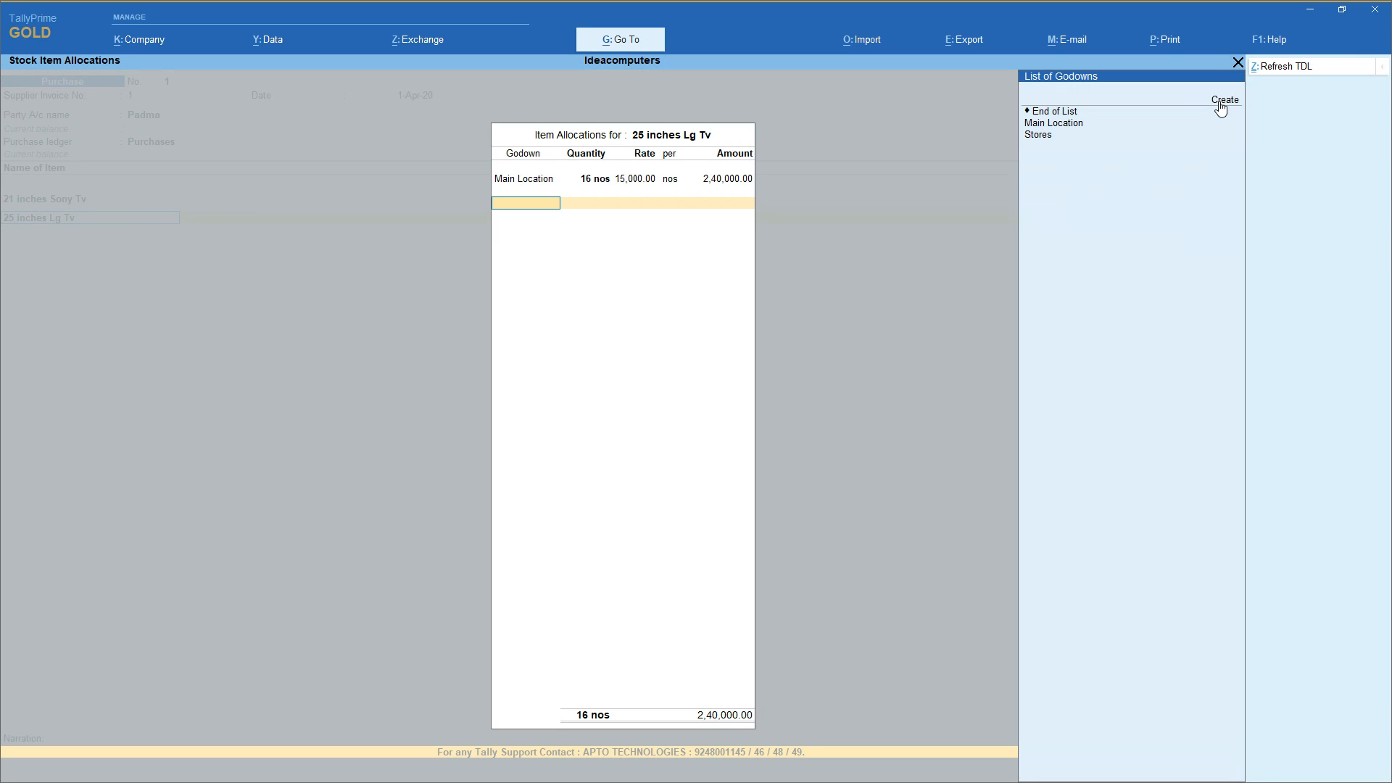
Allocate 4 more nos of the 25 inches Lg Tv to Stores at a rate of 15,000 and finish its allocation.
key("Down")
key("Down")
key("Down")
key("Return")
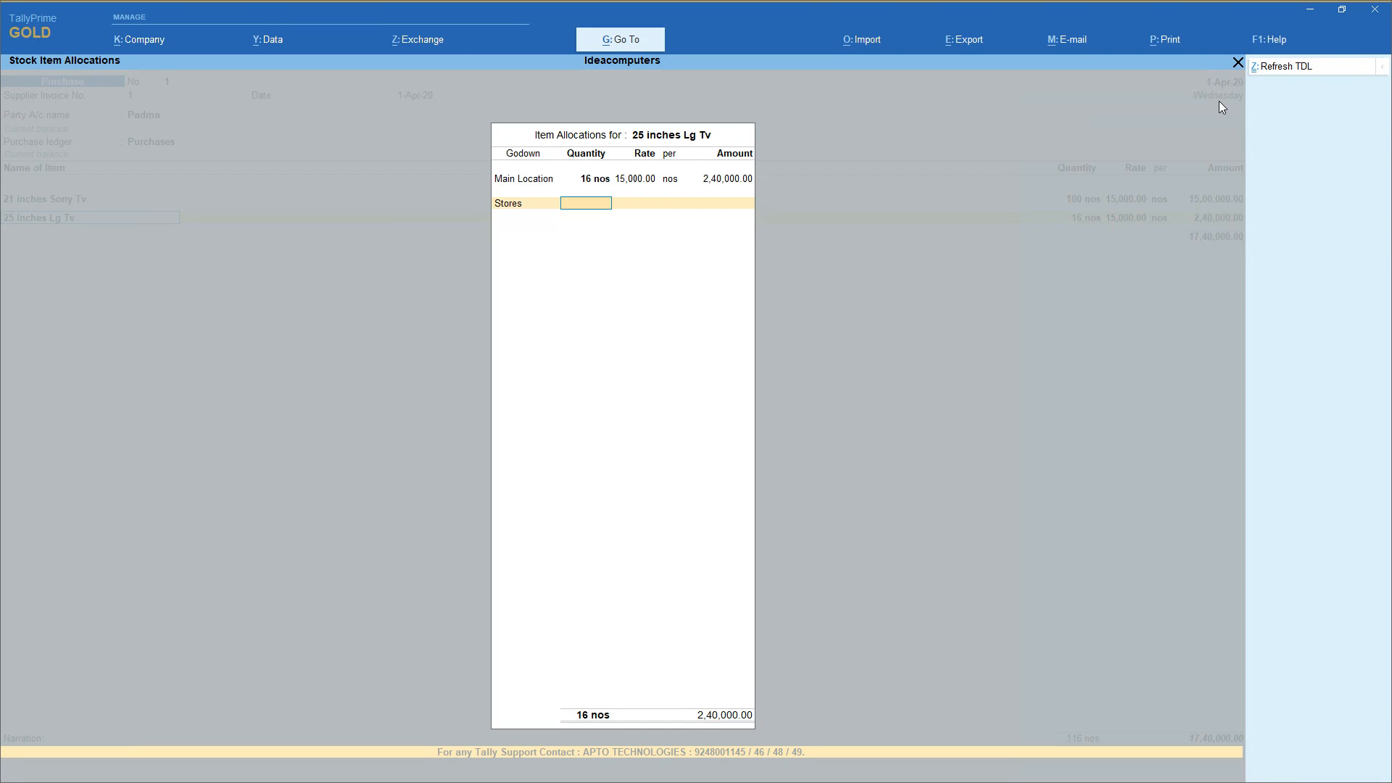
key("Return")
key("Return")
key("Return")
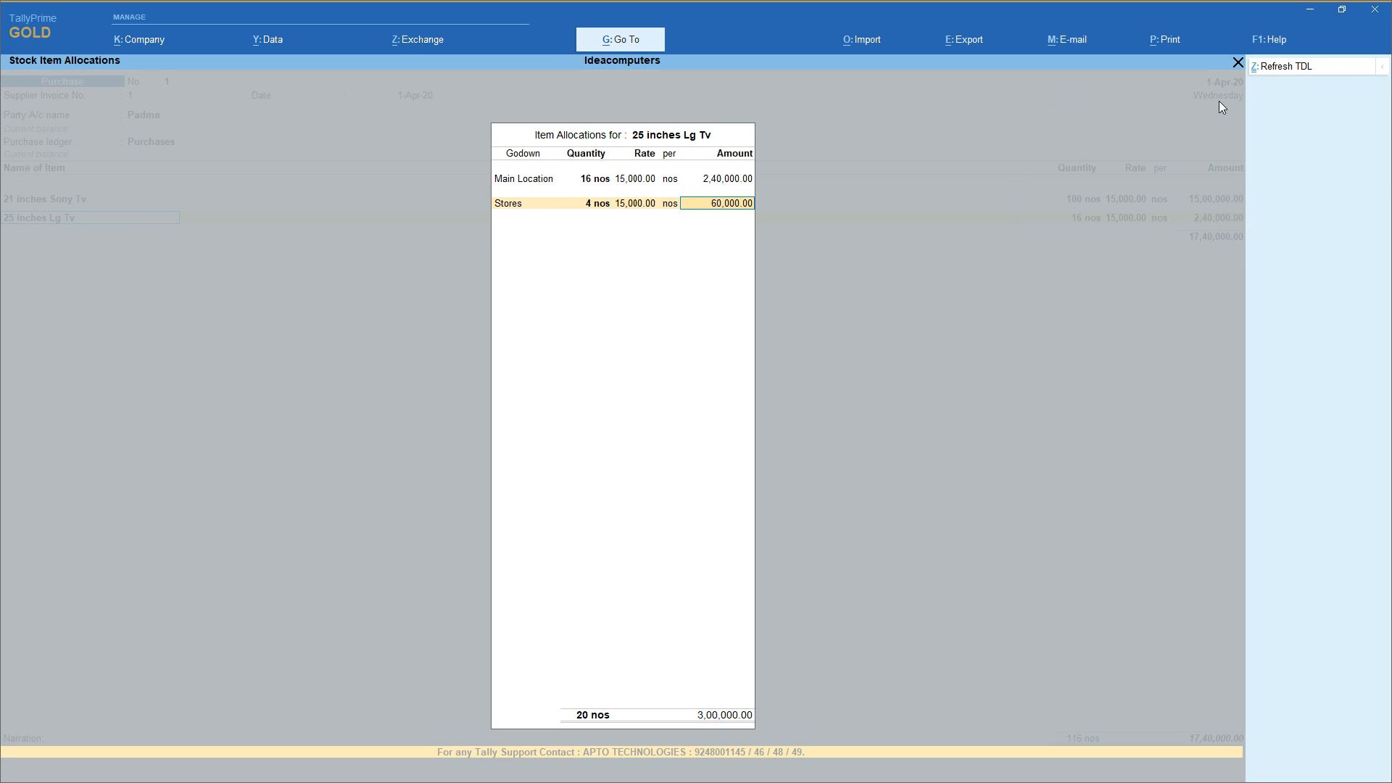
key("Return")
key("Return")
key("Return")
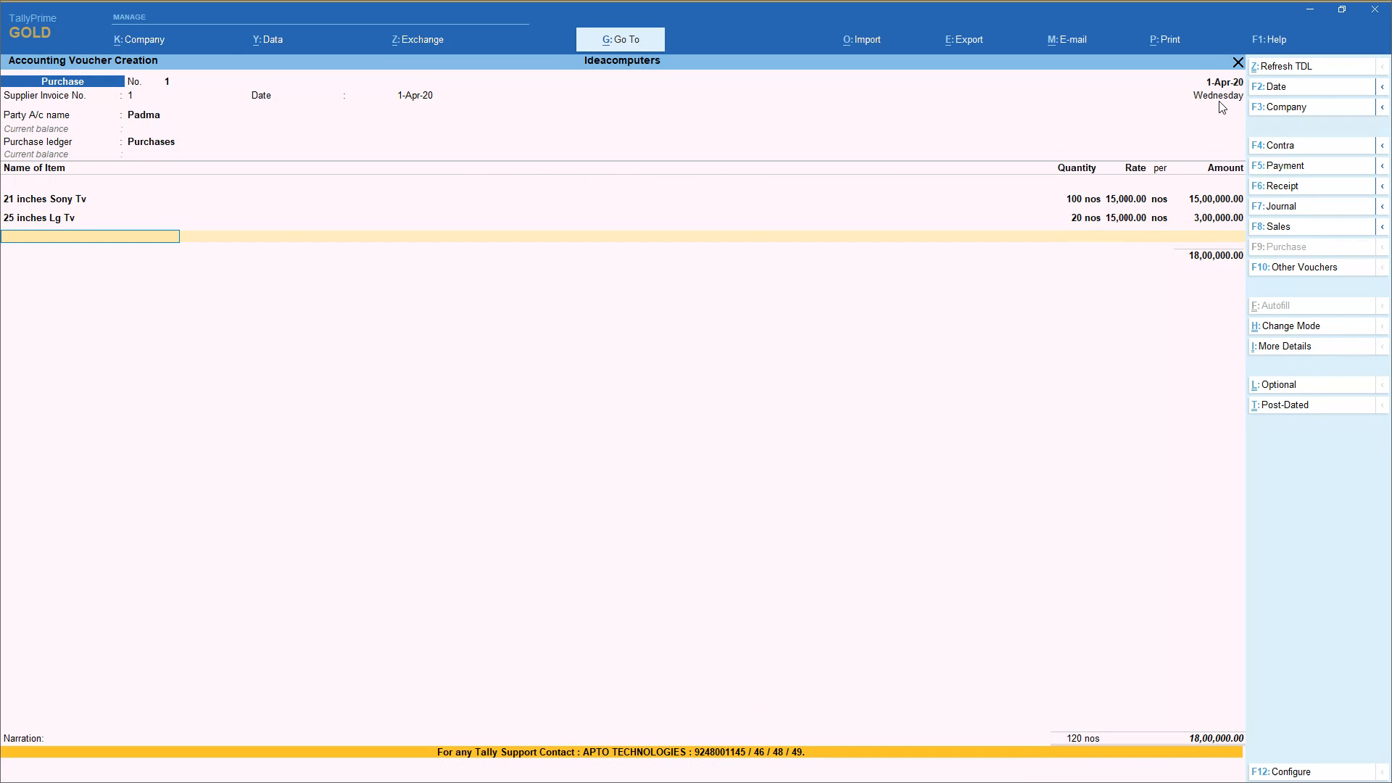
Start a new stock item named 24 inches Sony Tv under the Sony Tv group, with nos as its units.
key("alt+c")
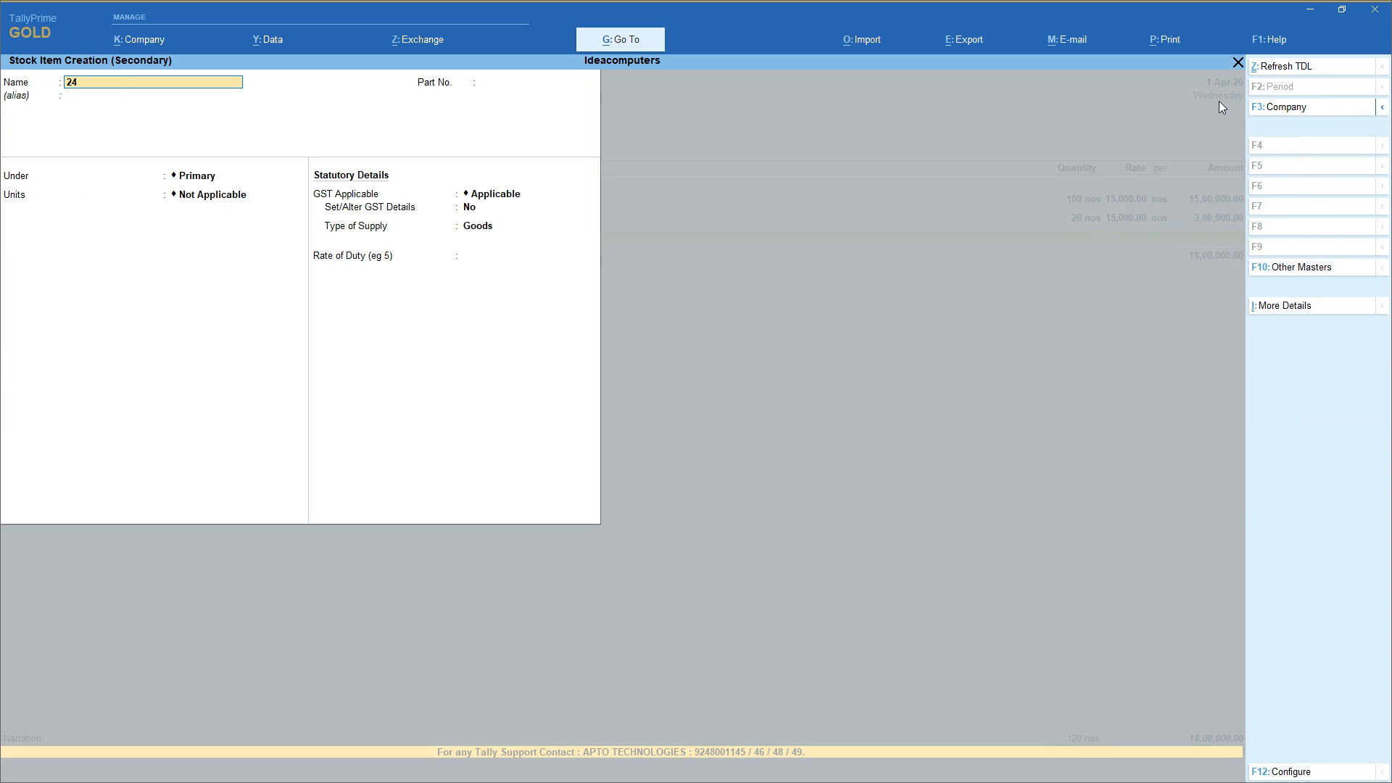
type("24 inches Sony Tv")
key("Return")
key("Return")
key("Return")
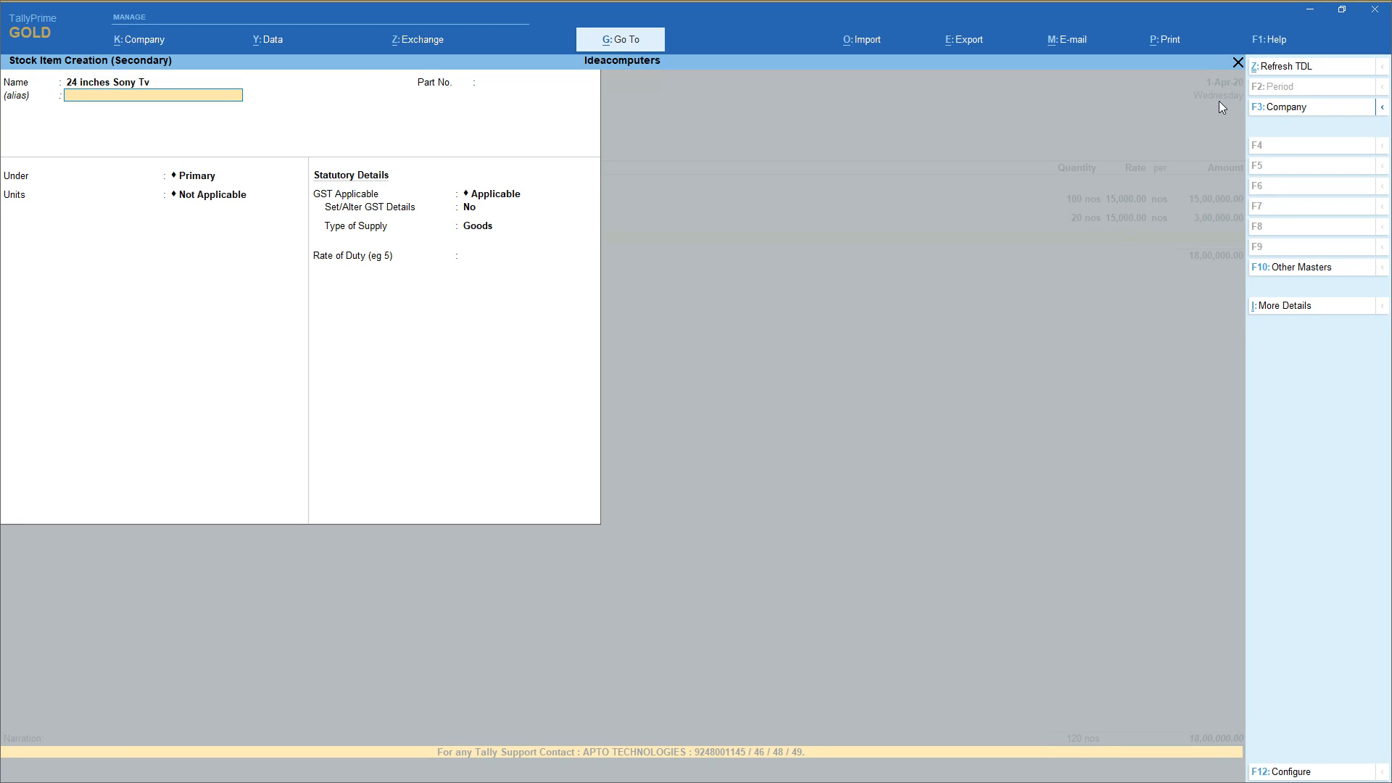
type("Sony")
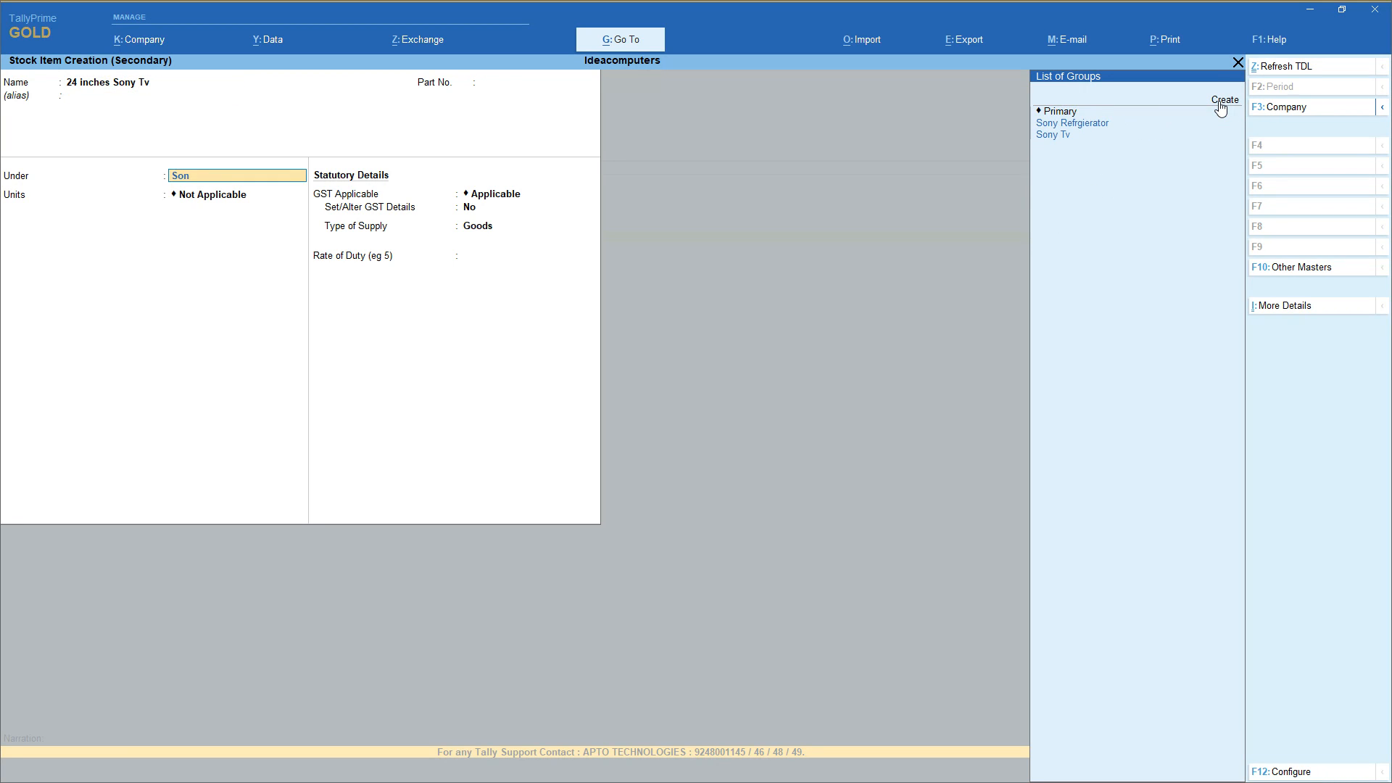
key("Down")
key("Down")
key("Return")
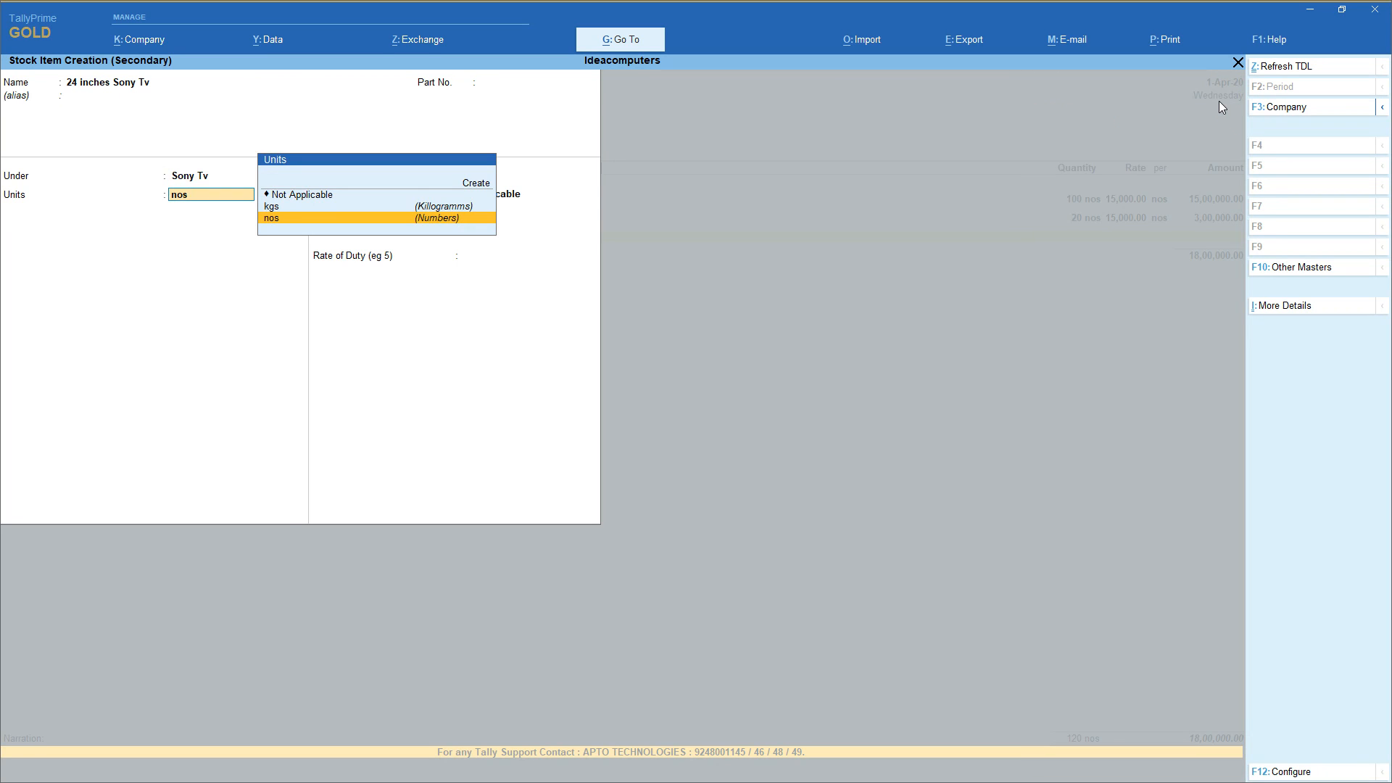
key("Return")
Keep the default GST and duty details of the 24 inches Sony Tv item and save it.
key("Return")
key("Return")
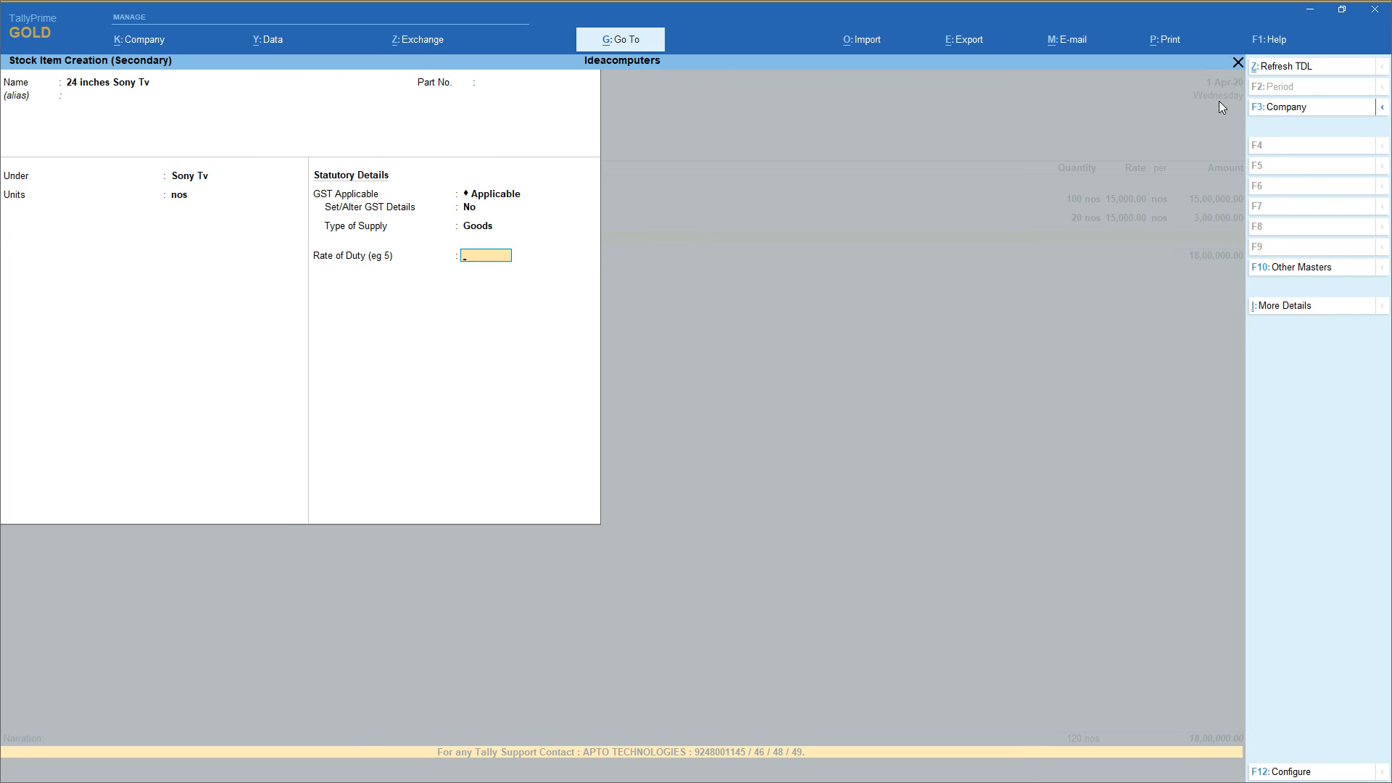
key("Return")
key("Return")
Allocate 10 nos of the 24 inches Sony Tv at a rate of 12,000 and finish its allocation.
key("Return")
key("BackSpace")
type("10")
key("Return")
type("12000")
key("Return")
key("Return")
key("Return")
key("Return")
key("Return")
Start another new stock item and try to name it 160 Ltrs Lg Refrigerator.
key("alt+c")
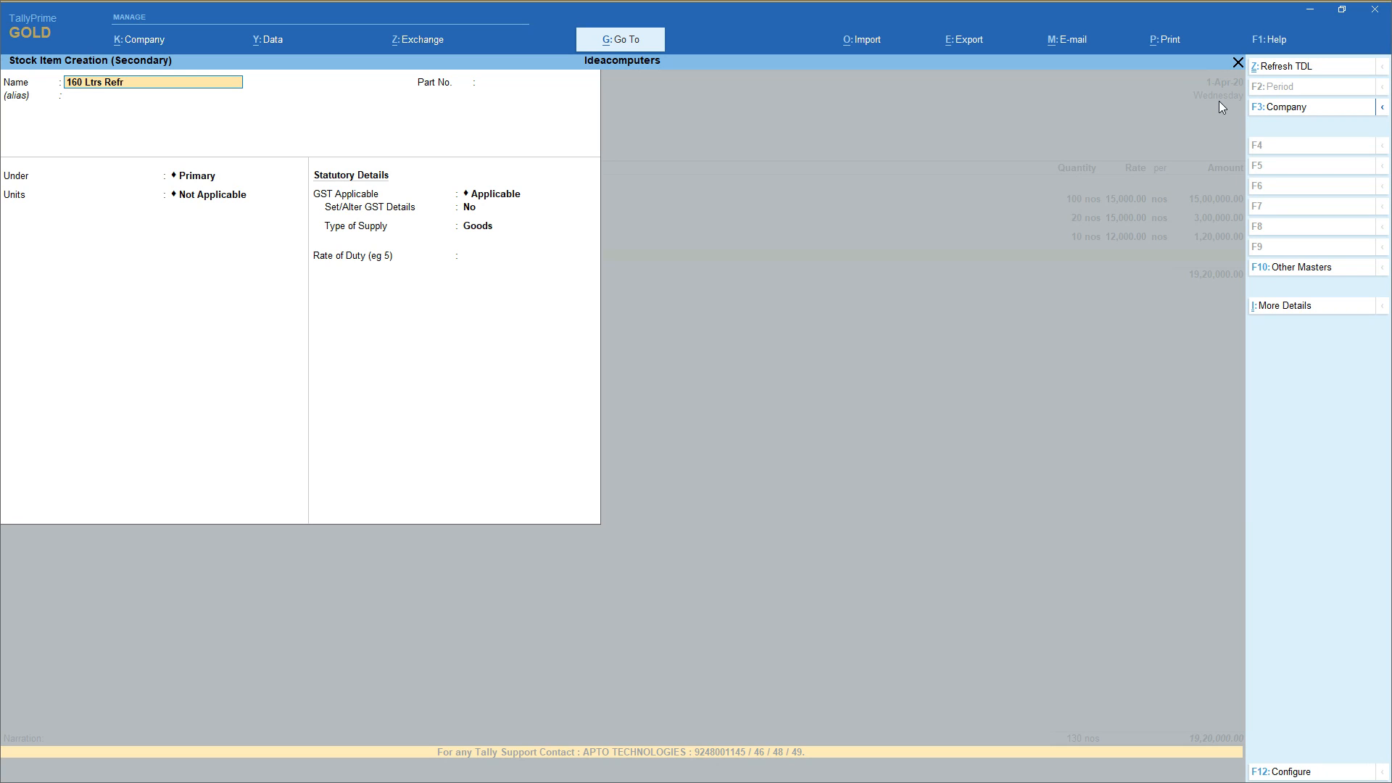
key("BackSpace")
key("BackSpace")
type("Refrigerator")
key("Return")
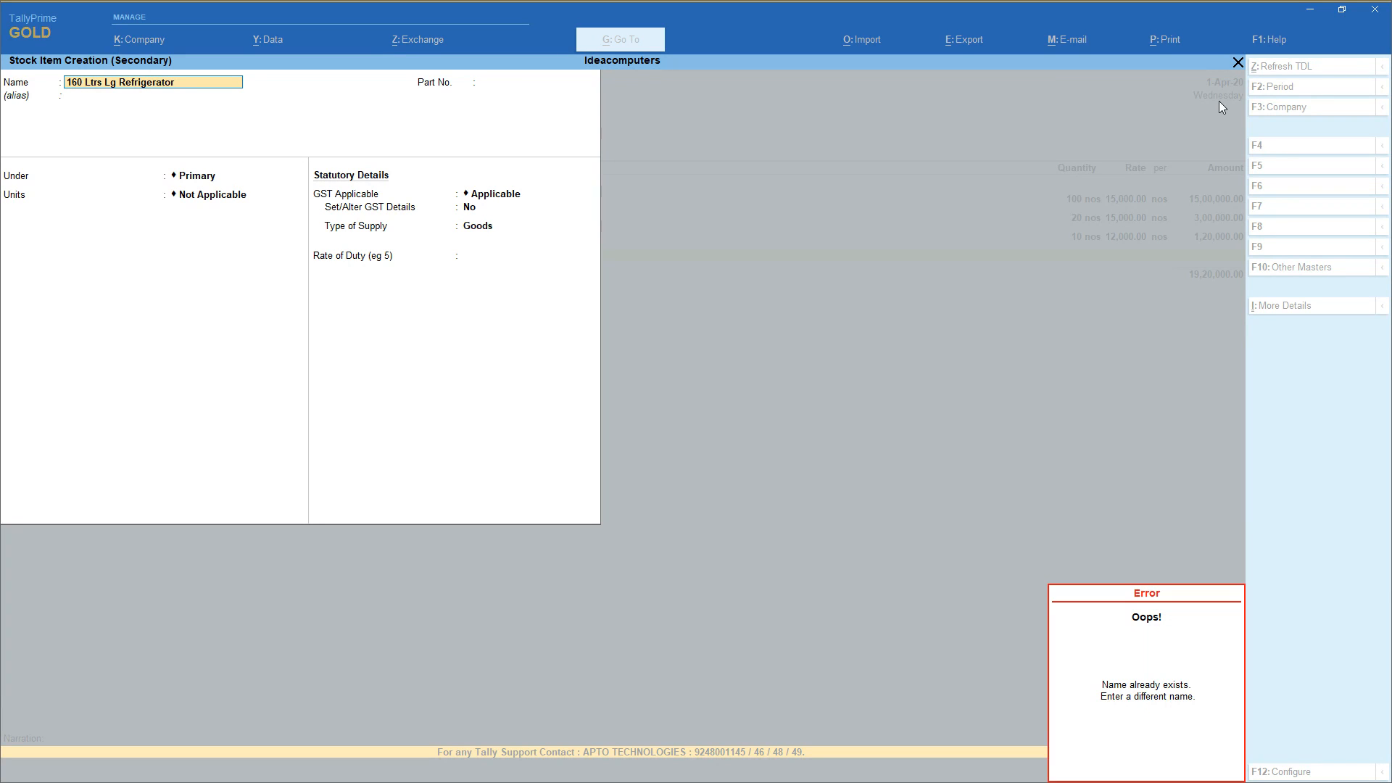
Change the new stock item's name to 160 Ltrs Sony Refrigerator.
key("Escape")
key("BackSpace")
key("BackSpace")
key("BackSpace")
key("BackSpace")
key("BackSpace")
key("BackSpace")
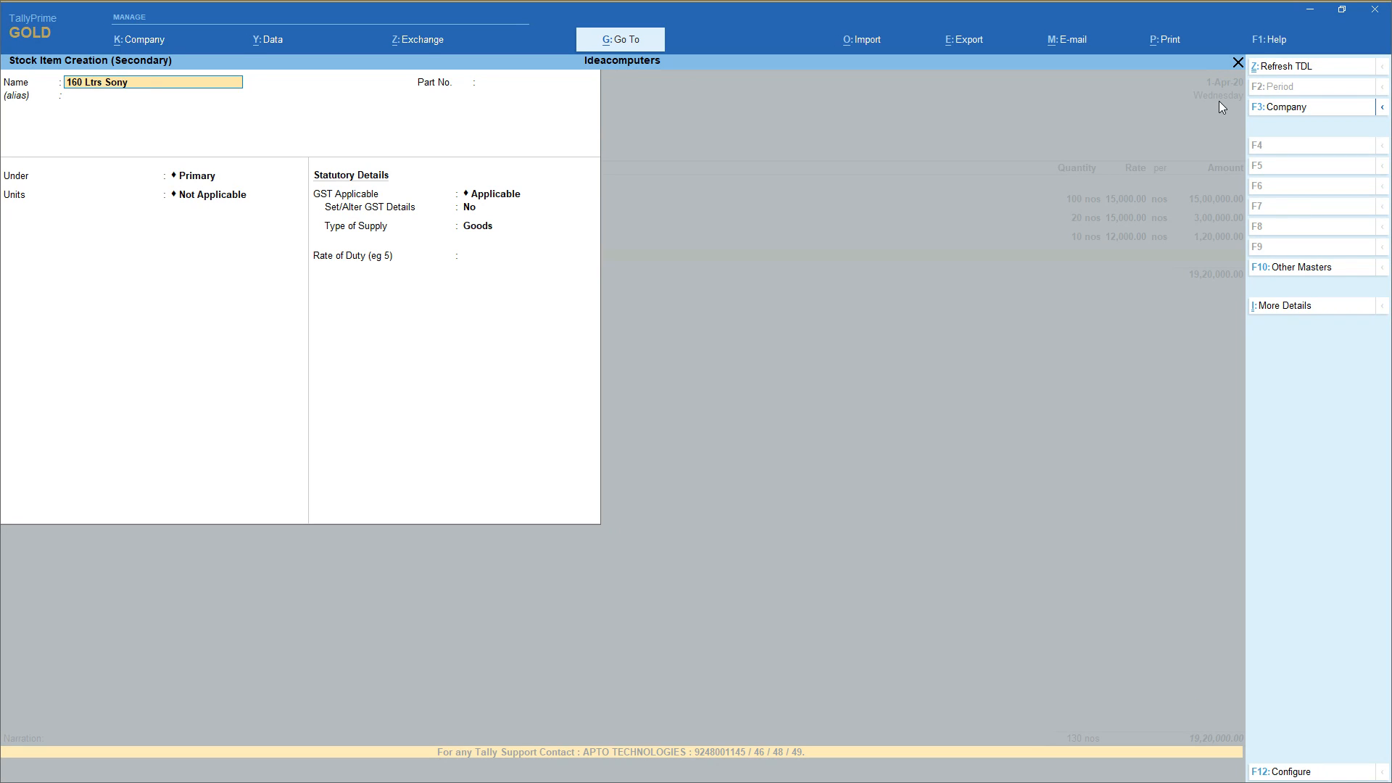
type("fer")
type("rator")
key("Return")
Place the 160 Ltrs Sony Refrigerator item under the Sony Refrgierator group and set its units to nos.
key("Return")
key("Return")
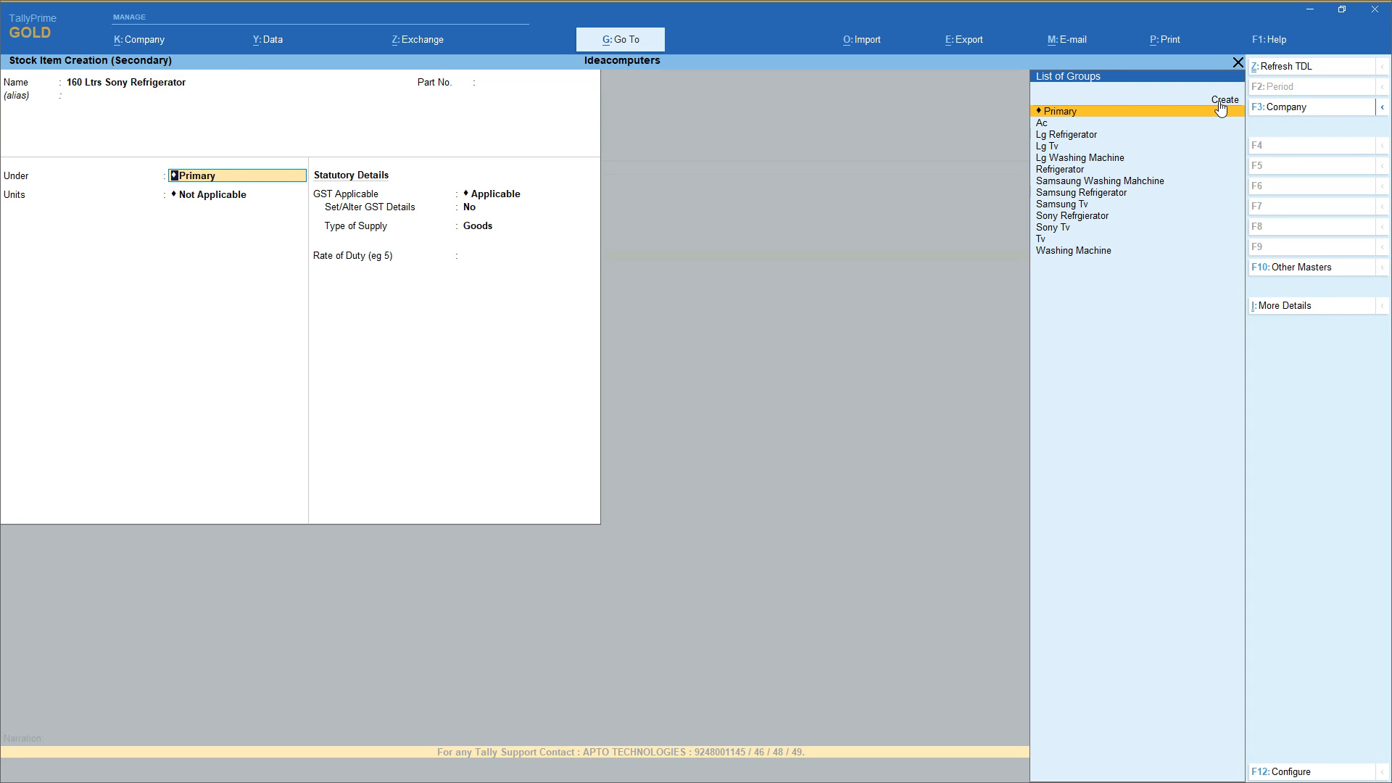
type("Son")
key("Down")
key("Return")
key("Down")
key("Return")
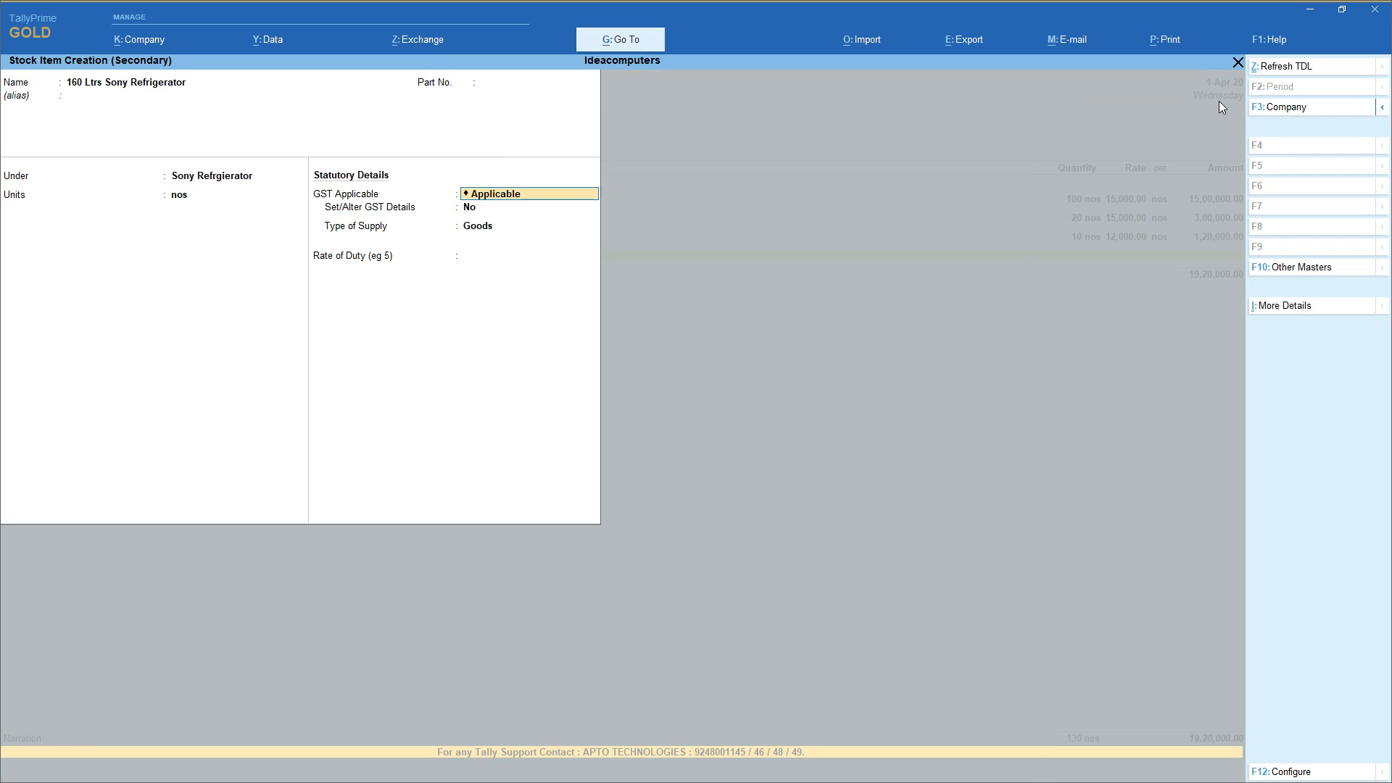
Keep the default GST and duty details of the 160 Ltrs Sony Refrigerator item and save it.
key("Return")
key("Return")
key("Return")
key("Return")
key("Return")
key("Return")
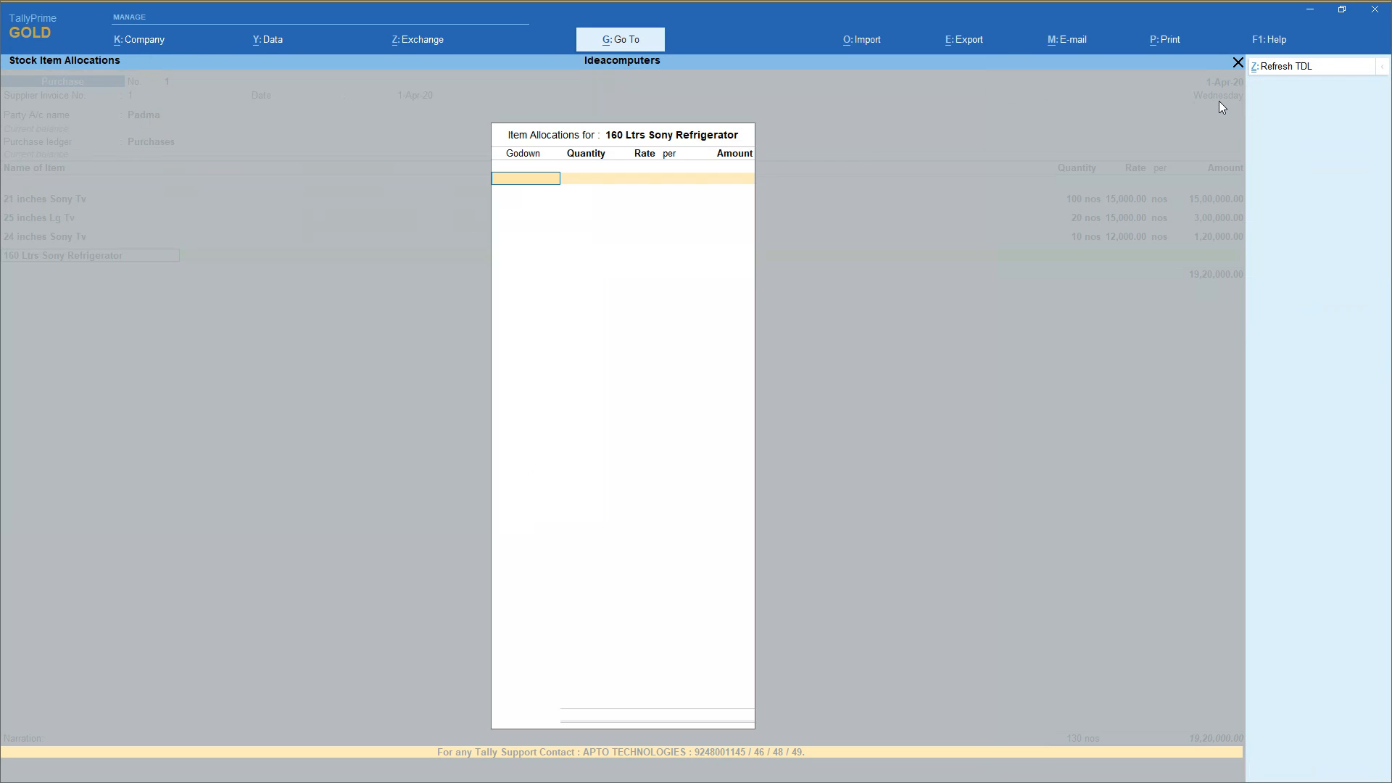
Allocate 10 nos of the 160 Ltrs Sony Refrigerator at a rate of 1,500 and accept its line amount.
key("Down")
key("Down")
key("Return")
type("10")
key("Return")
type("1,500")
key("Return")
key("Return")
key("Return")
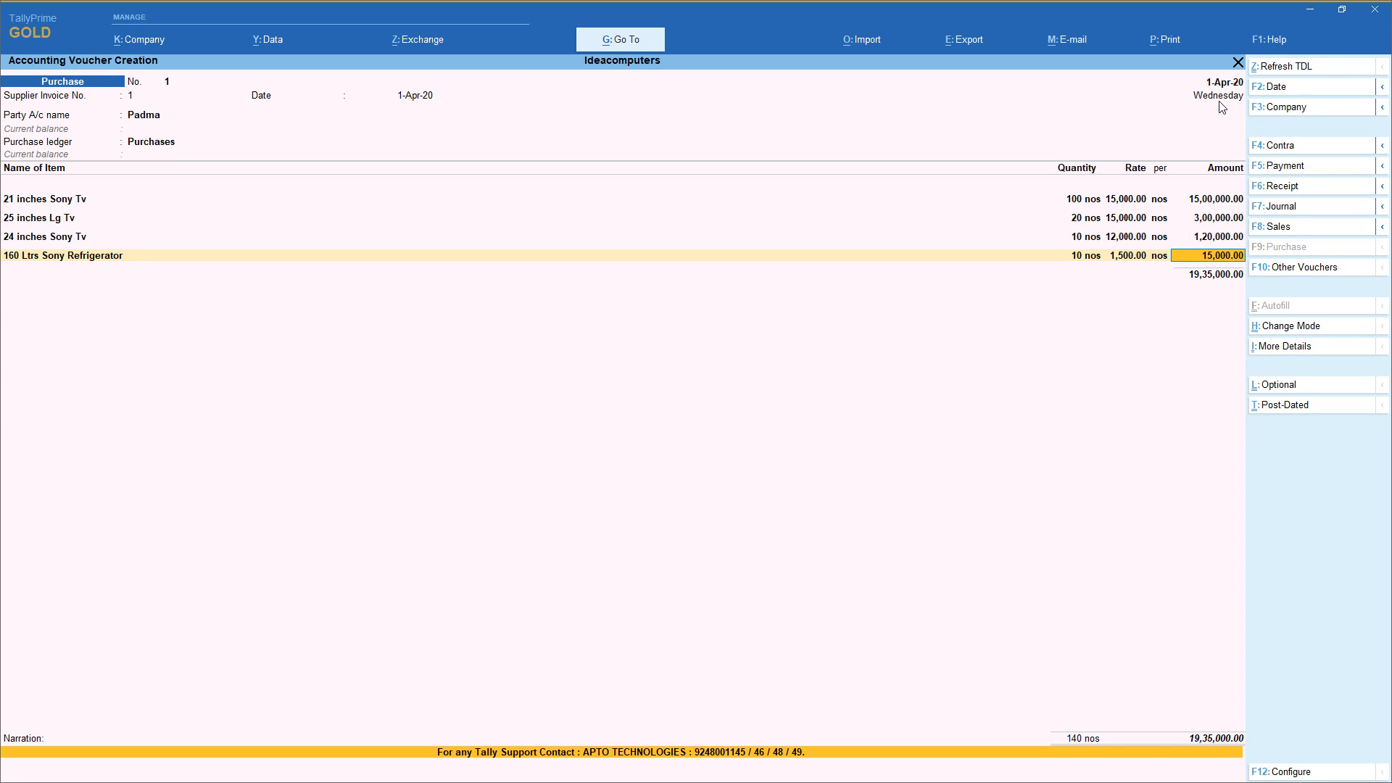
key("Return")
End the item list, leave the narration blank, and save the purchase voucher.
key("Return")
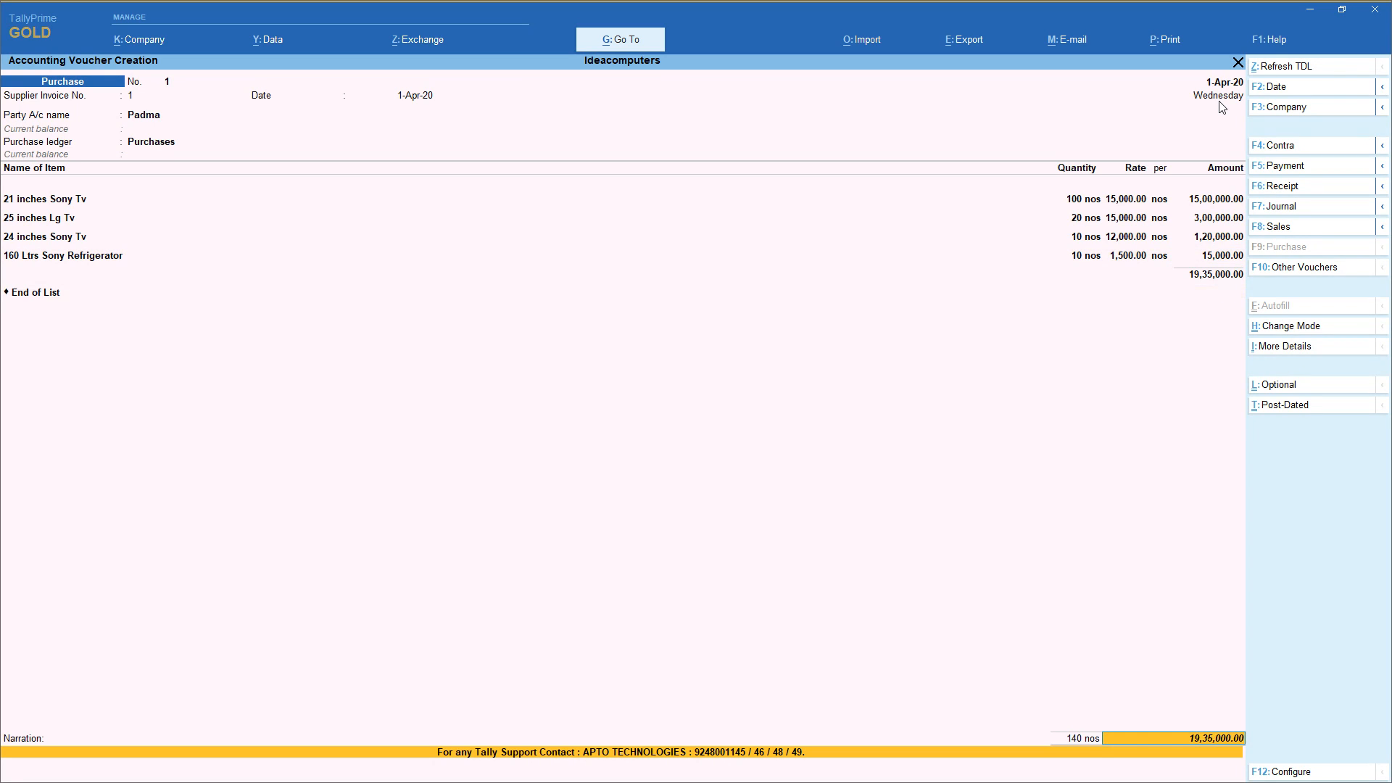
key("Return")
key("Return")
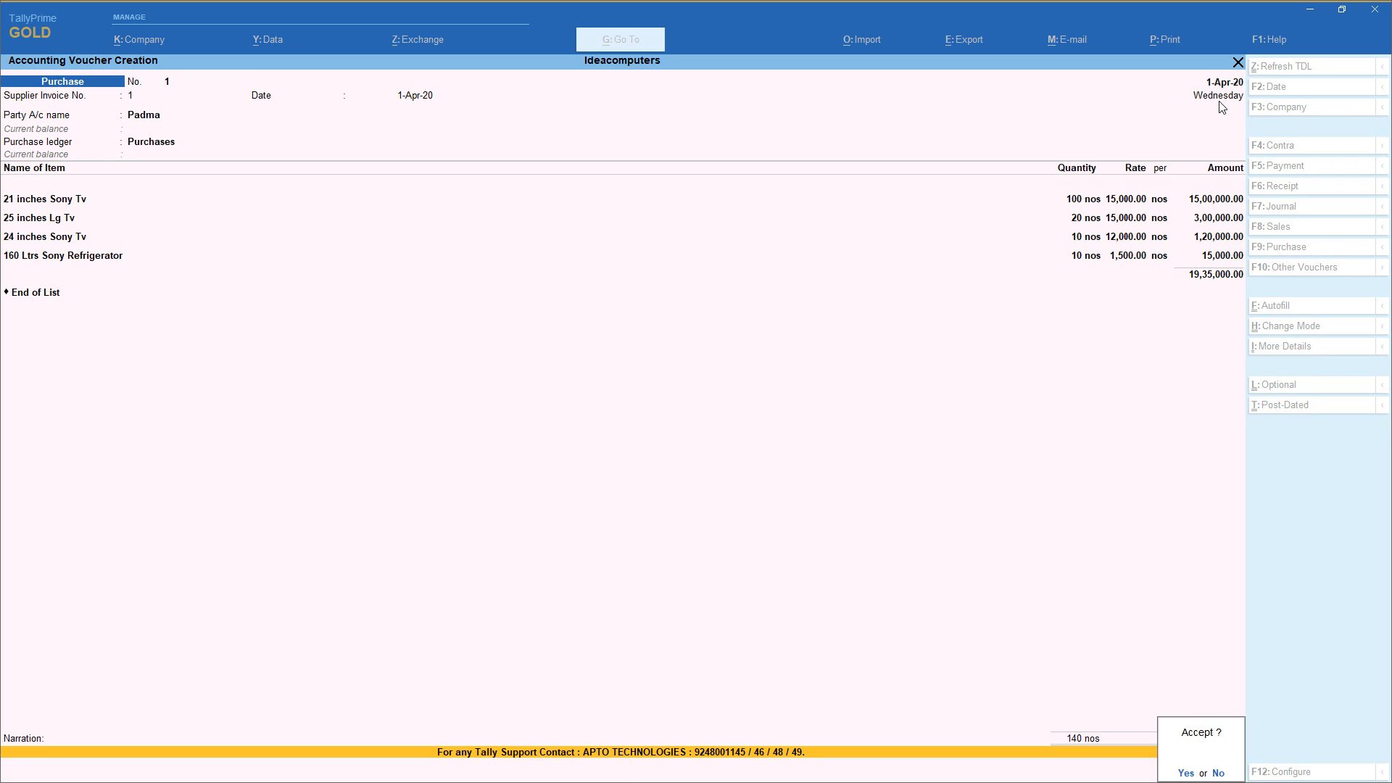
key("Escape")
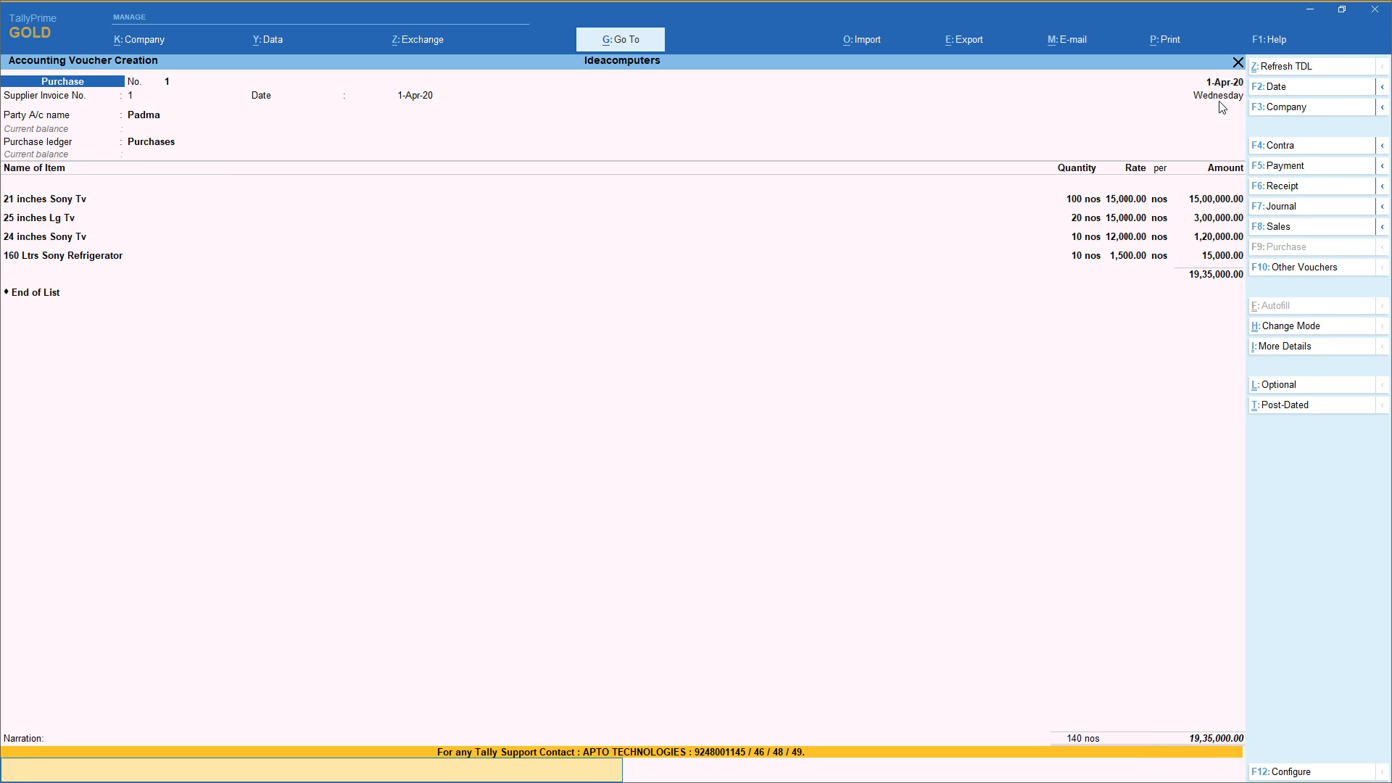
key("Return")
key("Return")
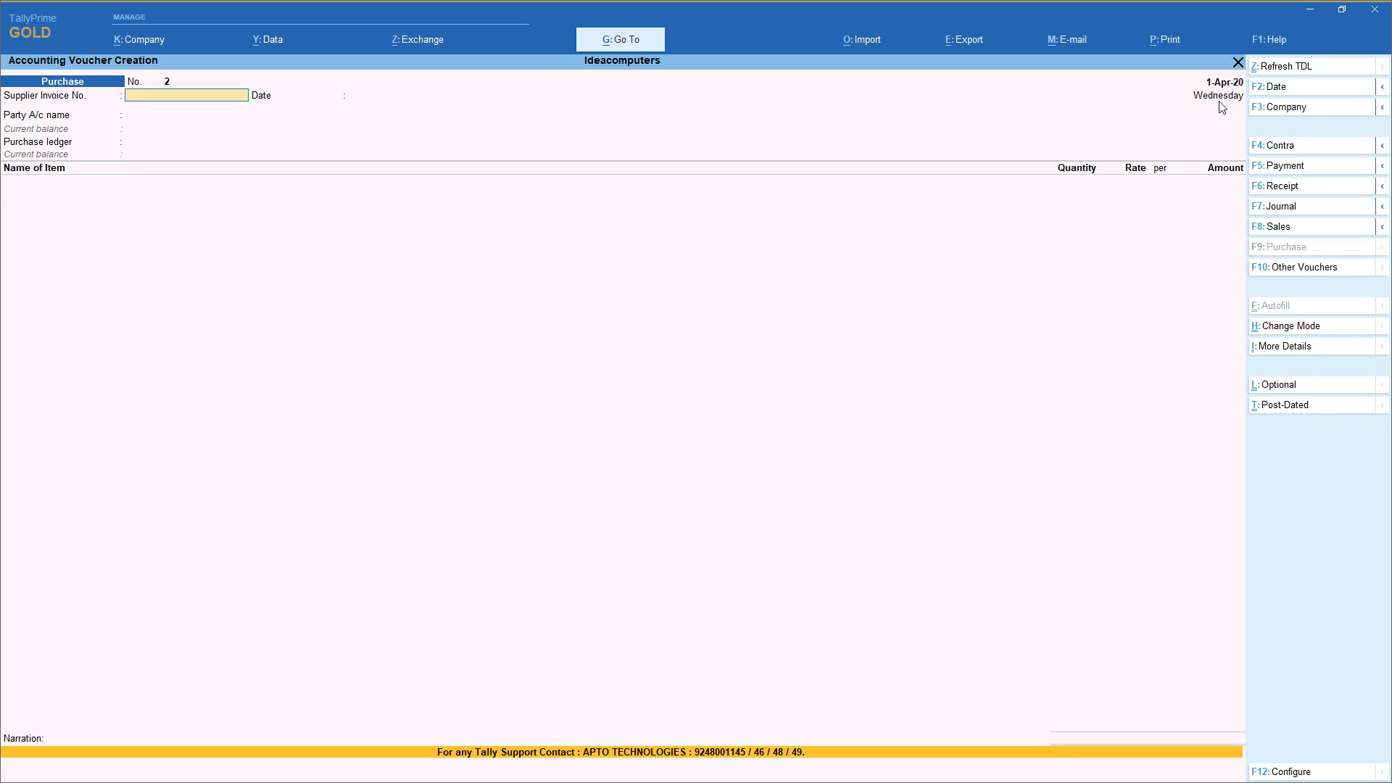
Review the saved purchase voucher's items and total, and return to a blank purchase voucher.
key("Page_Up")
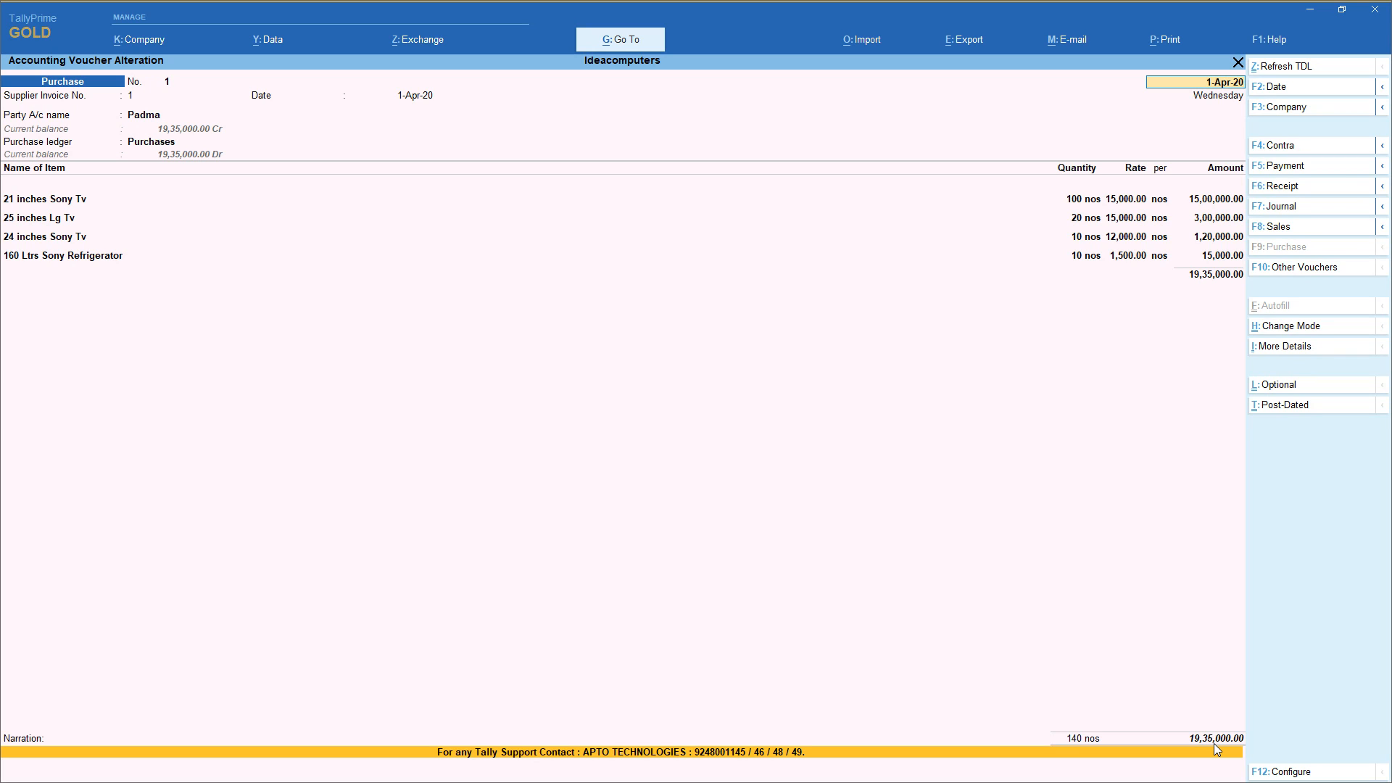
key("Escape")
key("Return")
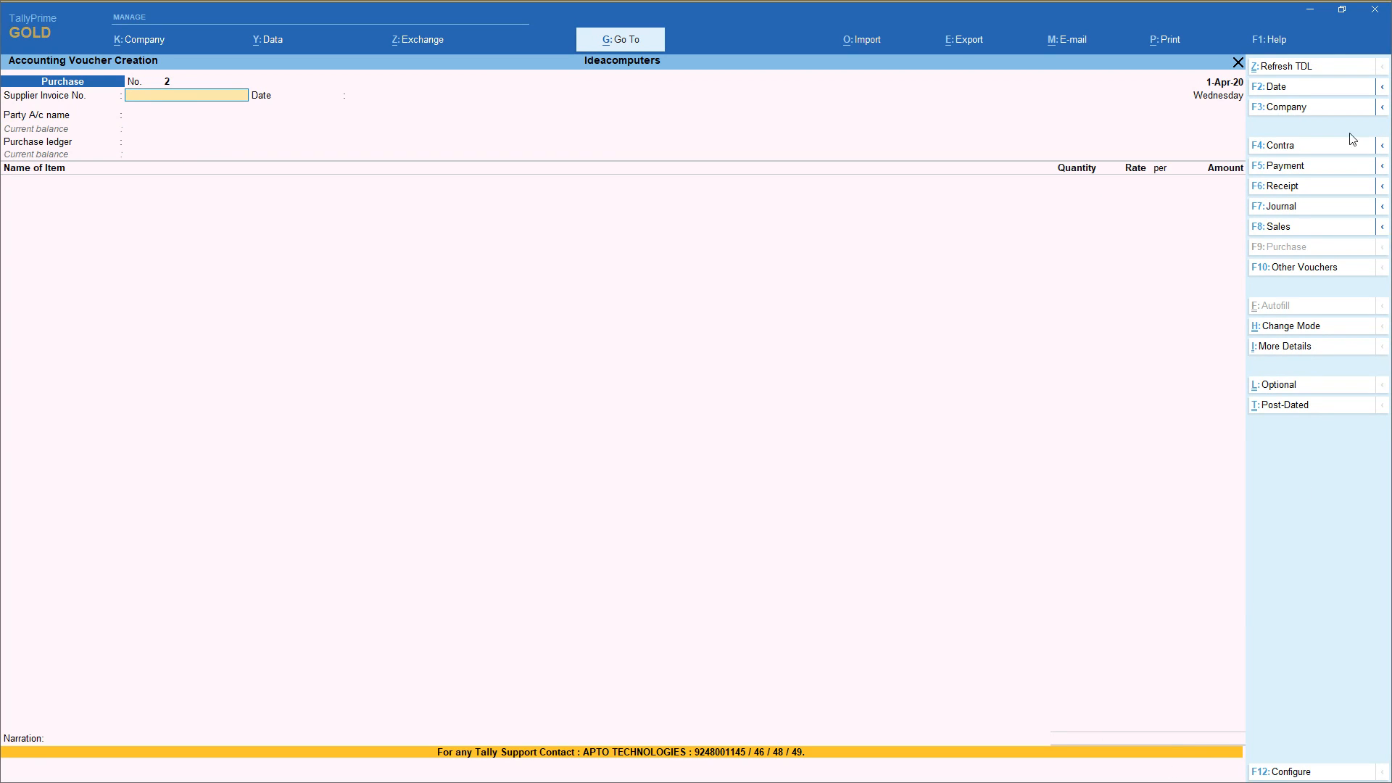
Start a payment voucher and choose Sbi Bank as the paying account.
left_click(1324, 169)
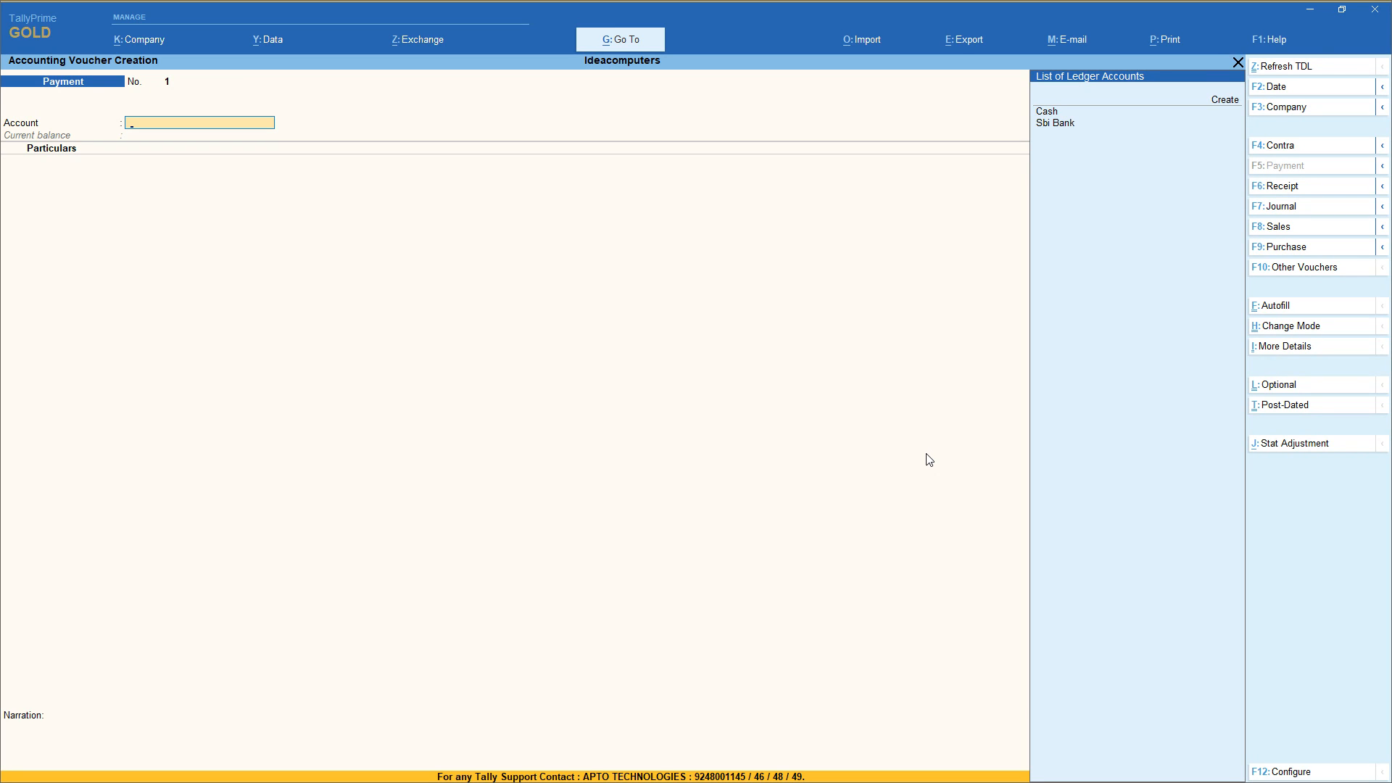
key("Down")
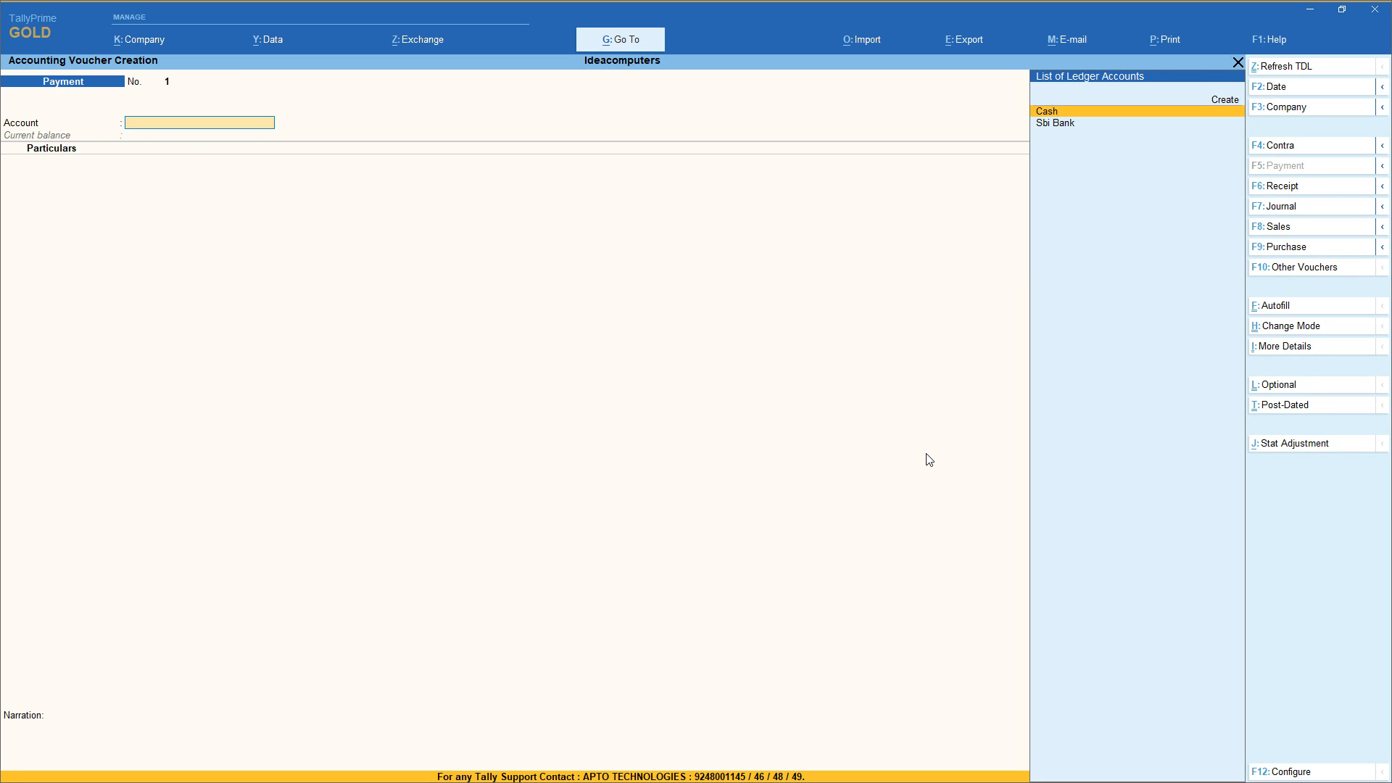
key("Down")
key("Return")
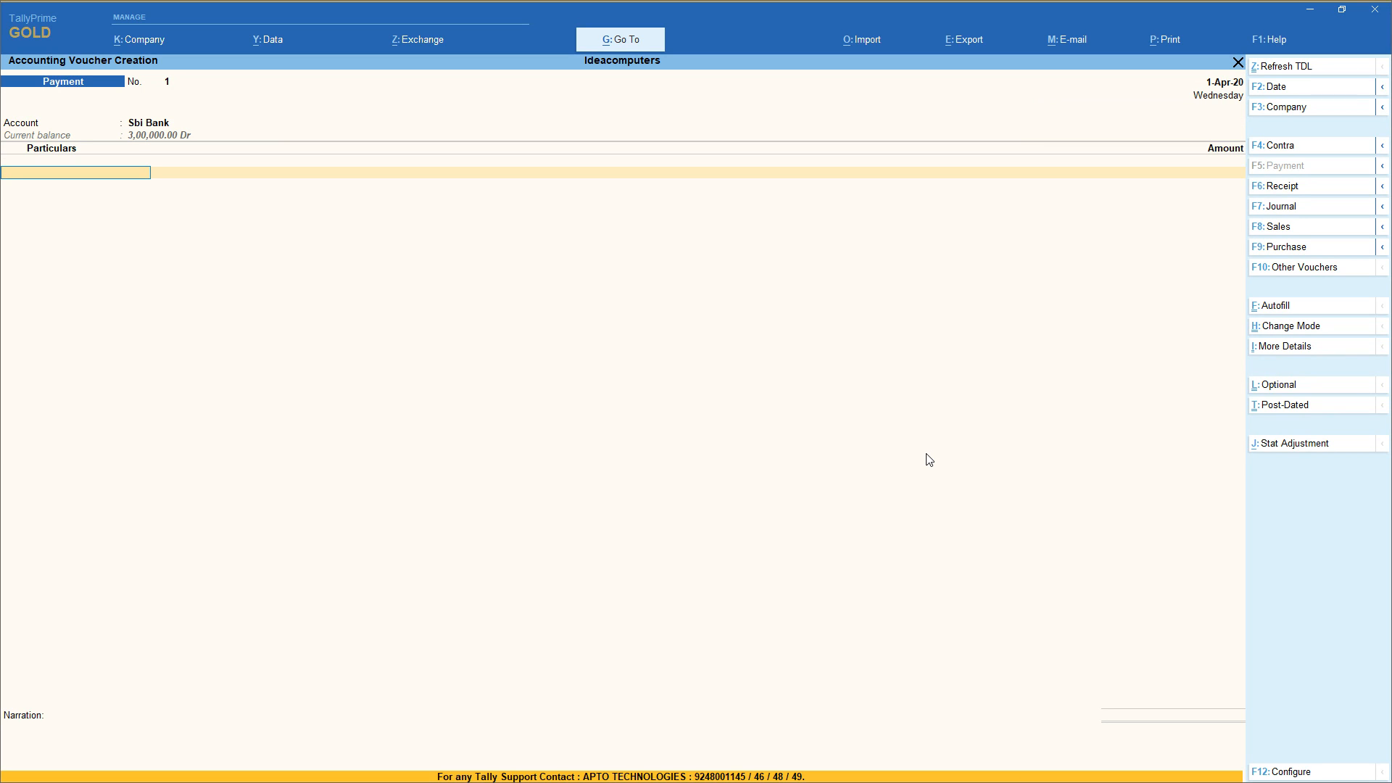
Enter the supplier's ledger from the earlier purchase as the payee with an amount of 50,000.
type("Pad")
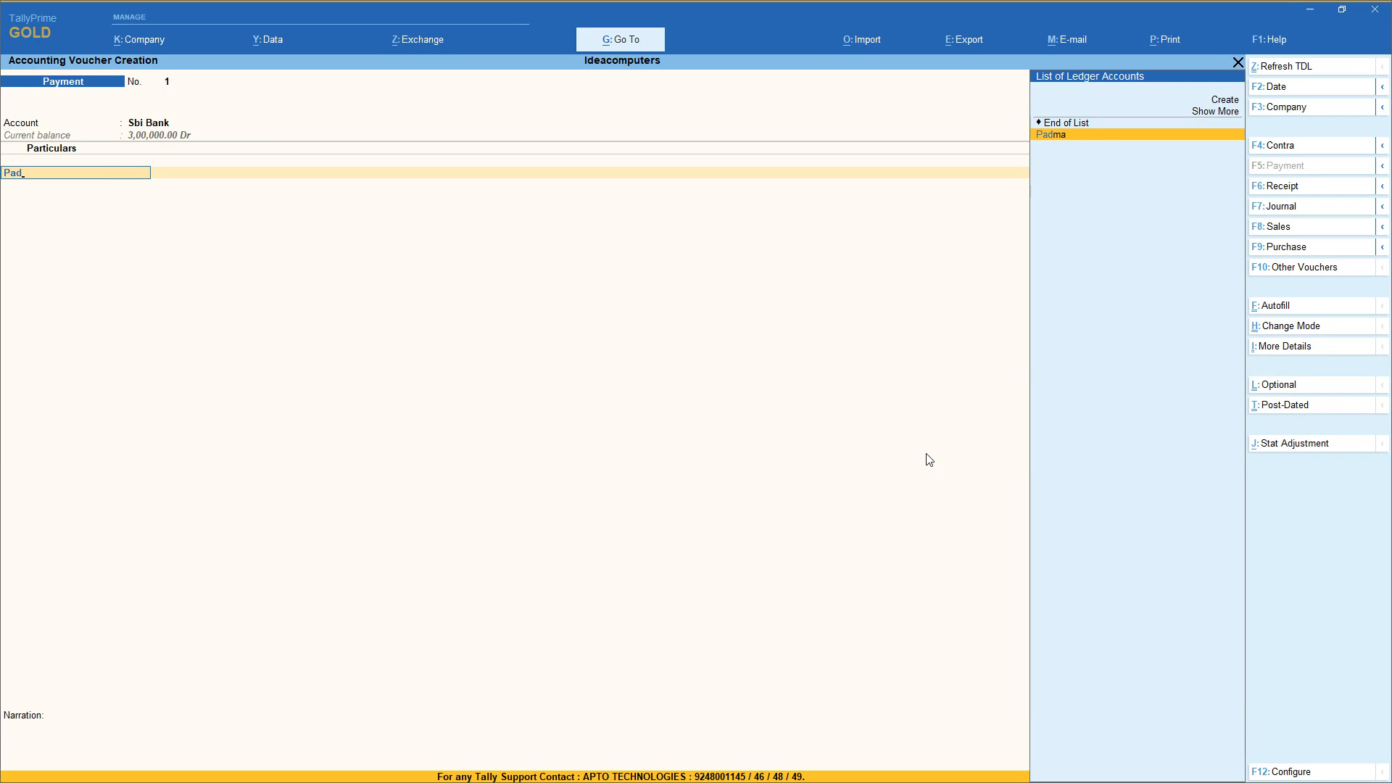
key("Return")
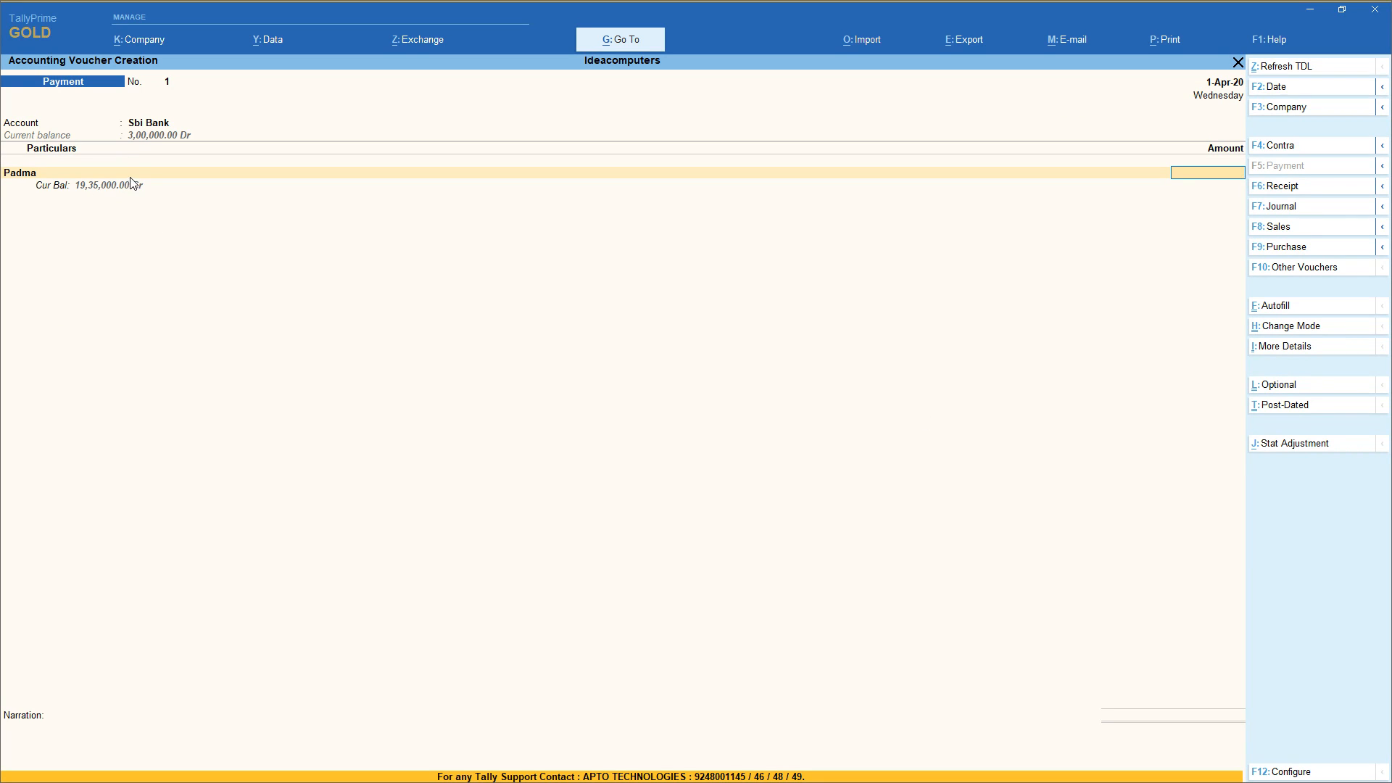
type("50000")
key("Return")
key("Return")
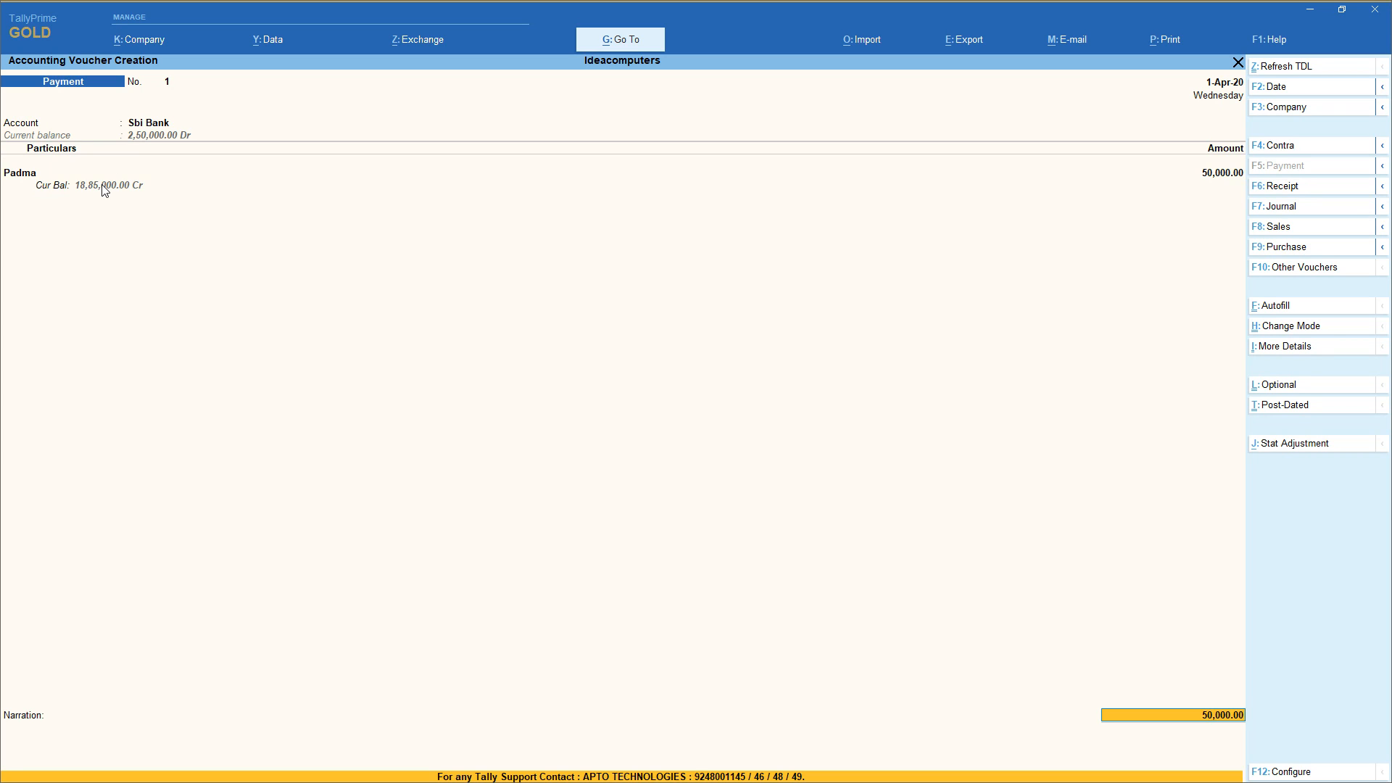
Set the transaction type in the Sbi Bank allocation to e-Fund Transfer.
key("Return")
key("Return")
key("Return")
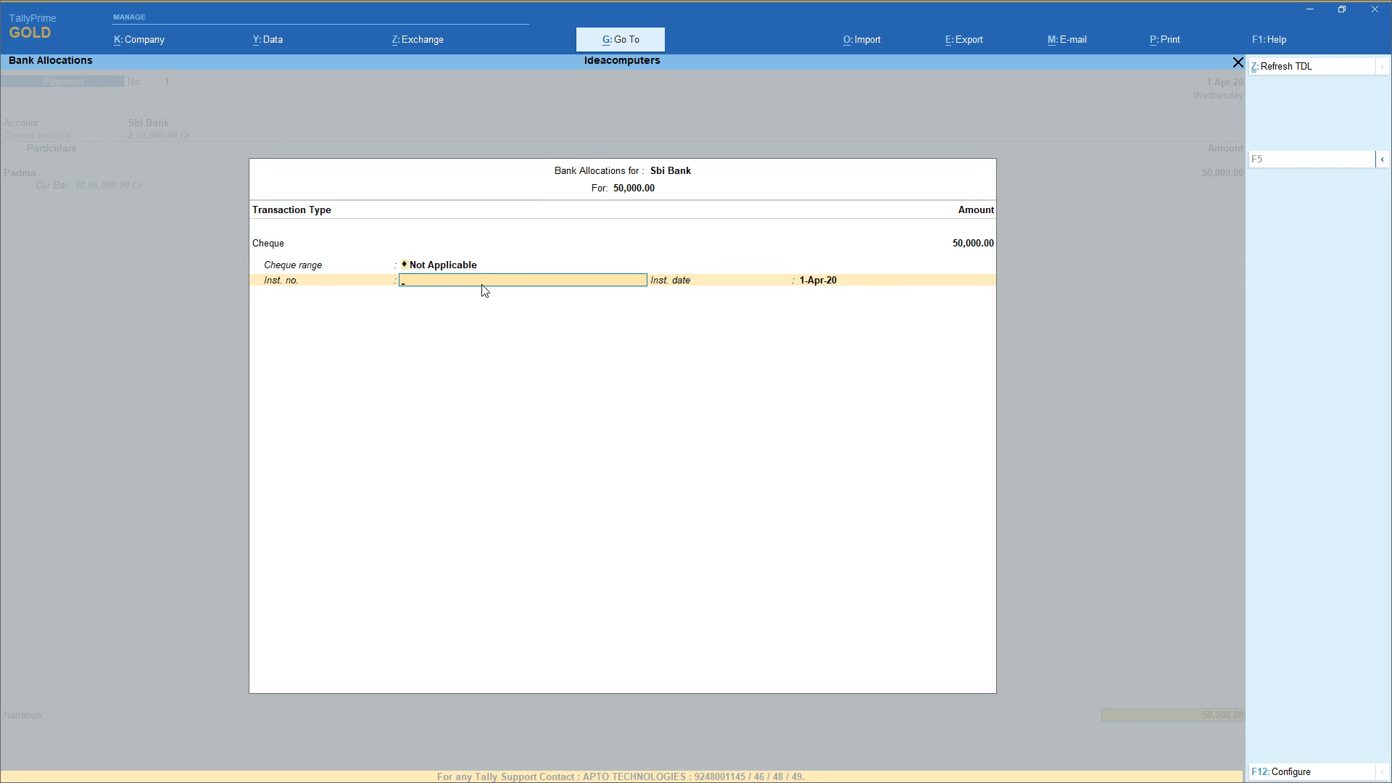
key("BackSpace")
key("BackSpace")
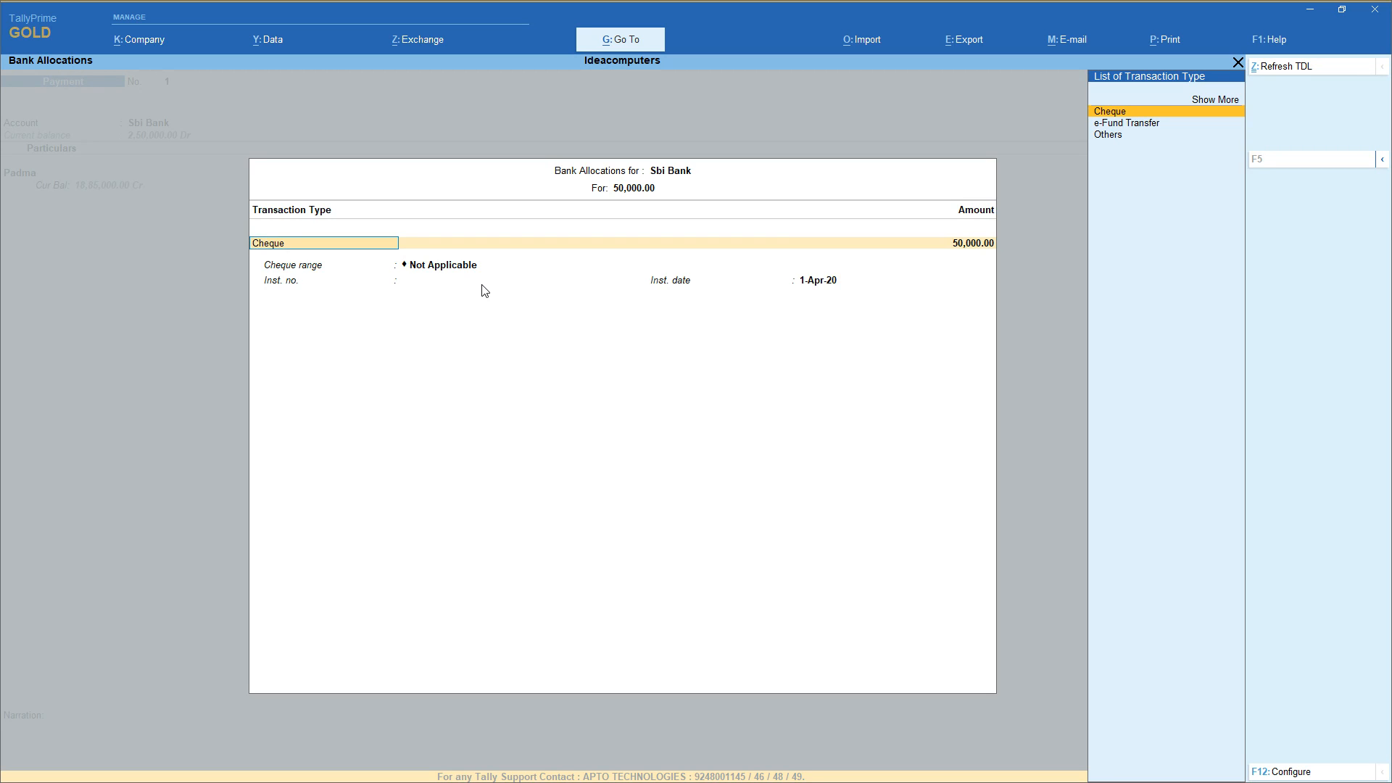
key("Down")
key("Return")
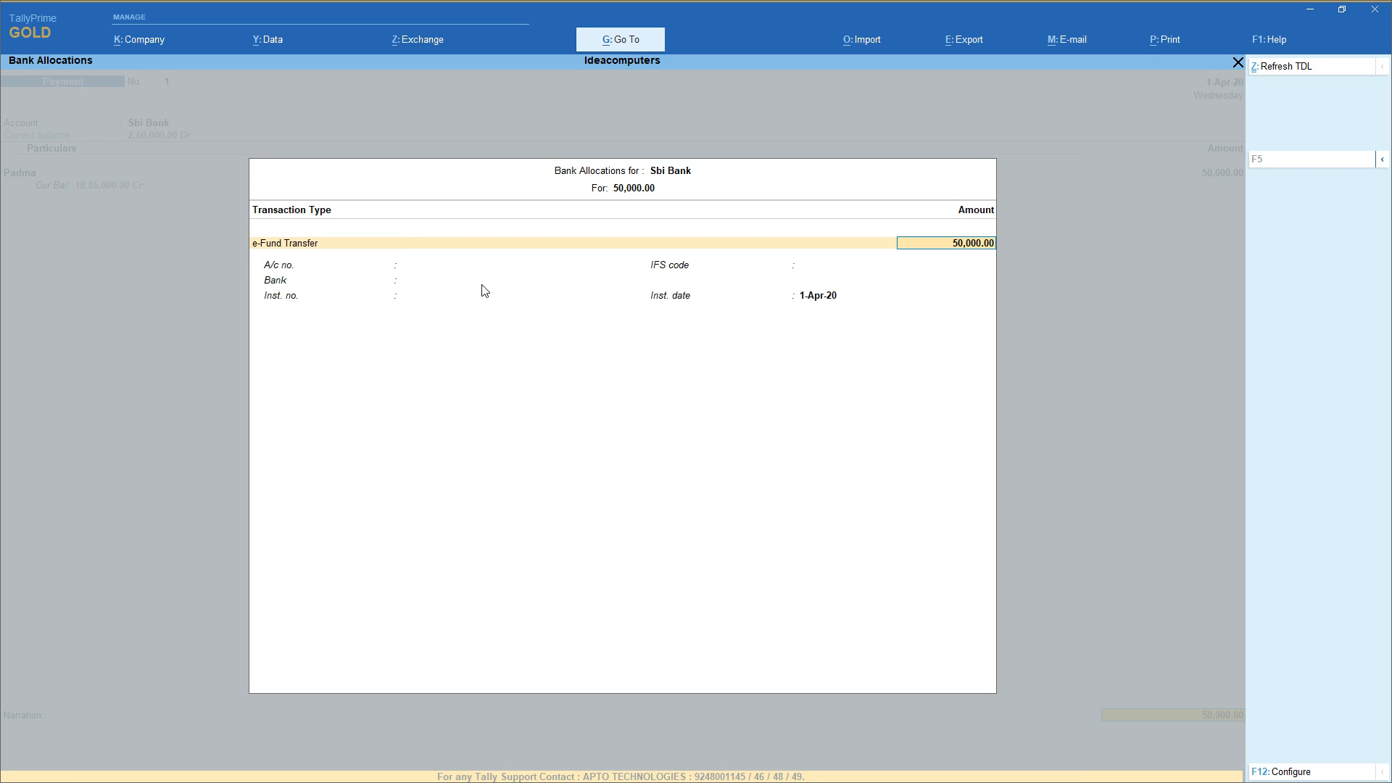
Leave the e-fund account details blank with Bank as Not Applicable, and save the payment voucher without a narration.
key("Return")
key("Return")
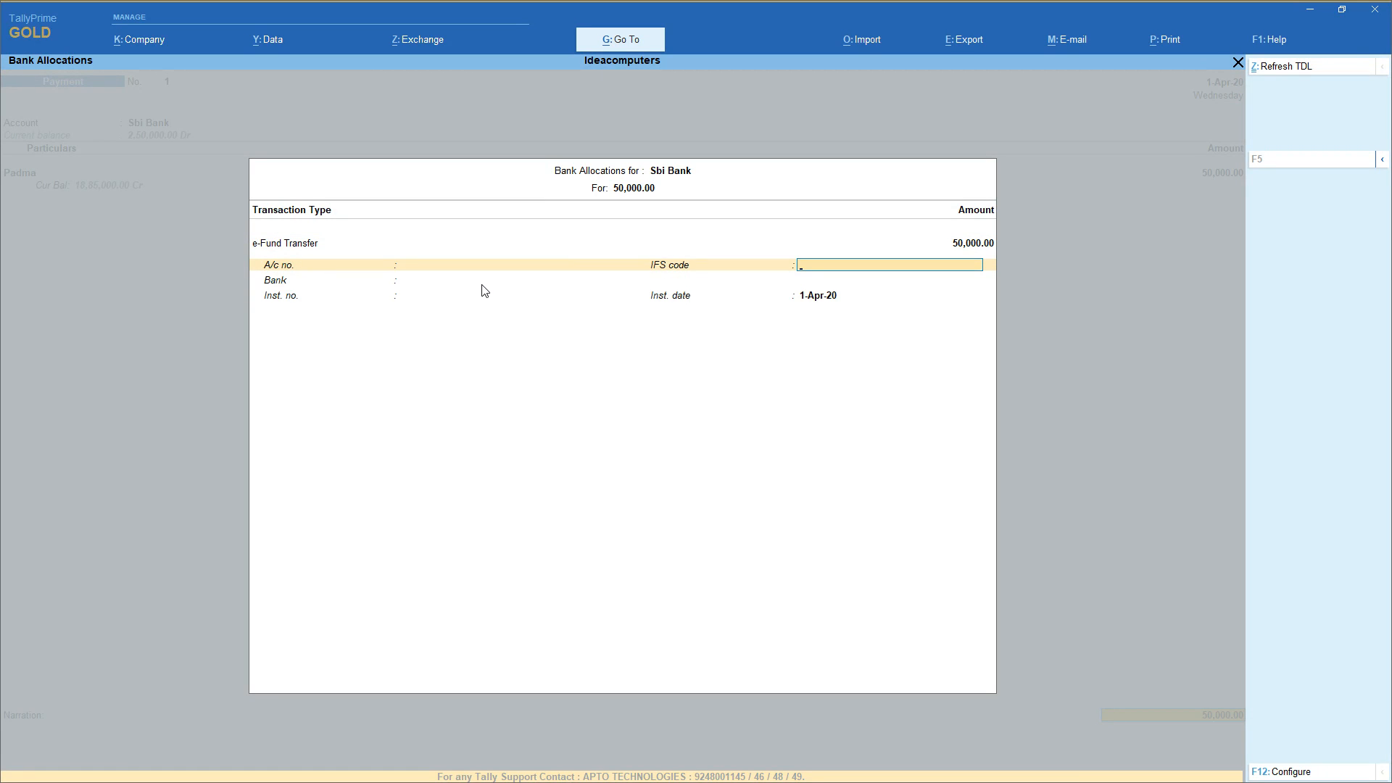
key("Return")
key("Return")
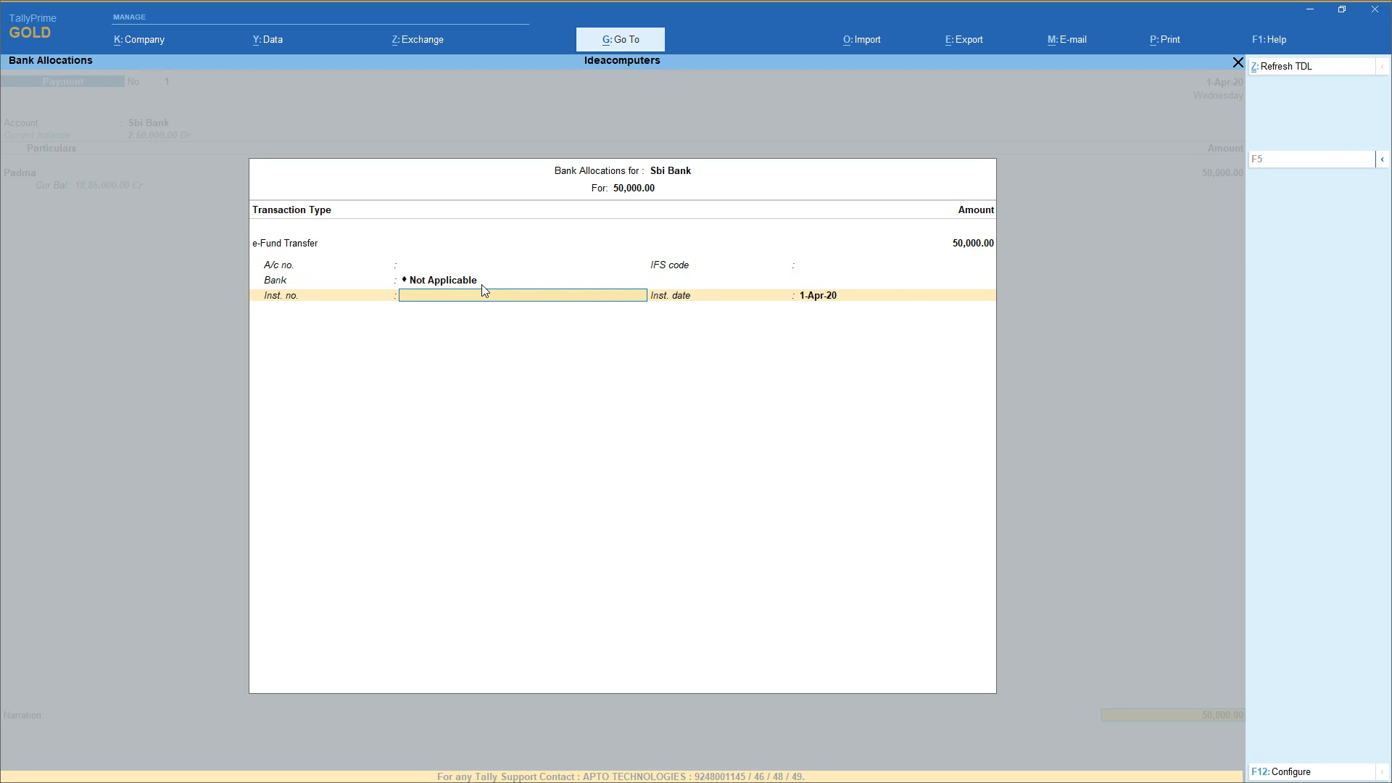
key("Return")
key("Return")
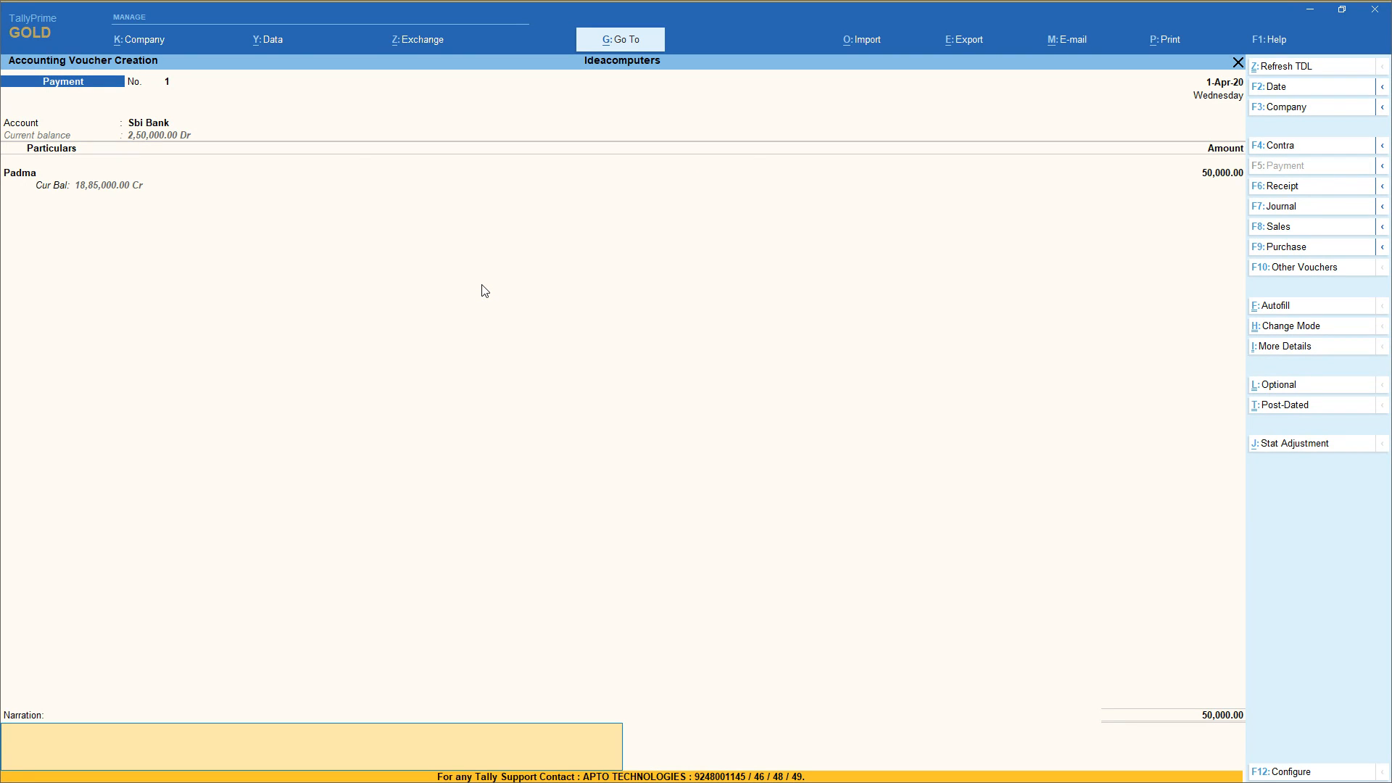
key("Return")
key("Return")
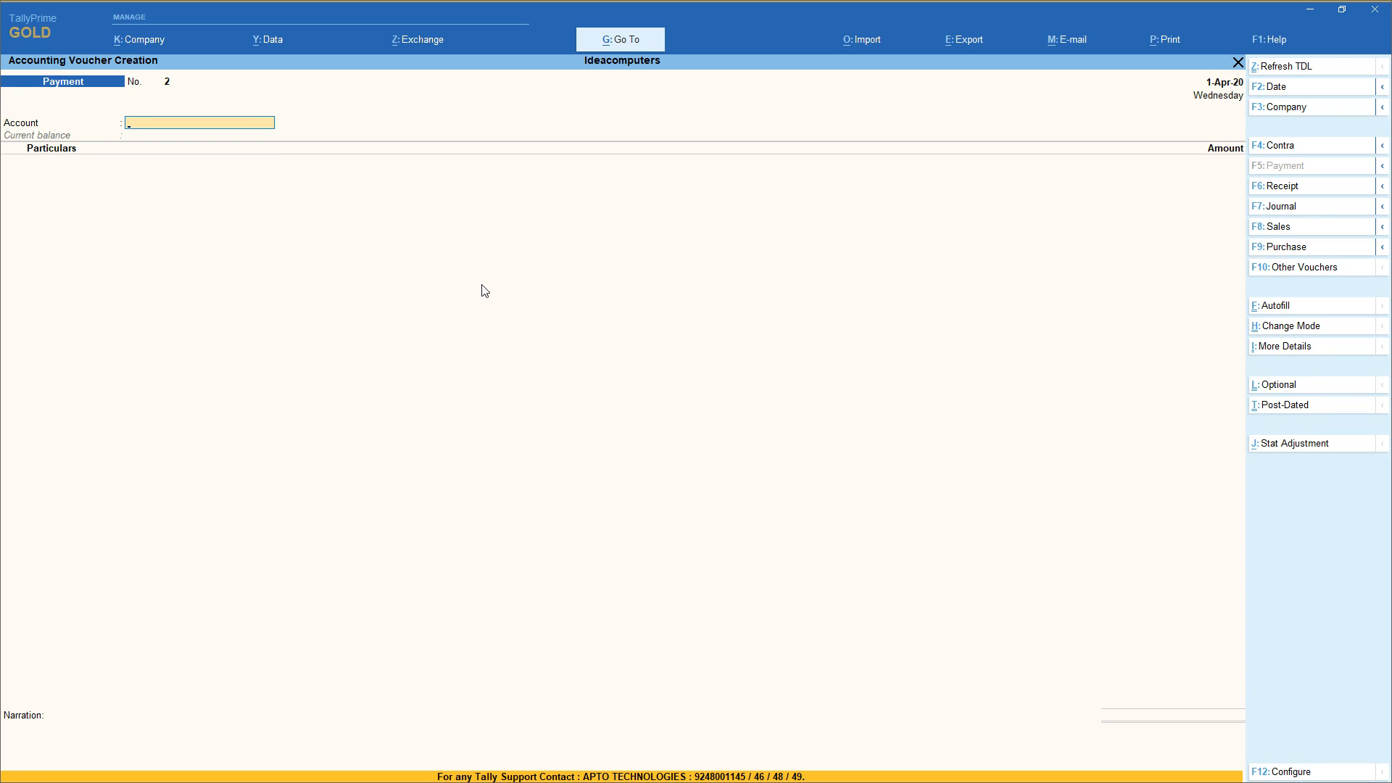
Start a sales voucher and create a new party ledger with the customer's name, leaving the alias blank.
left_click(1336, 231)
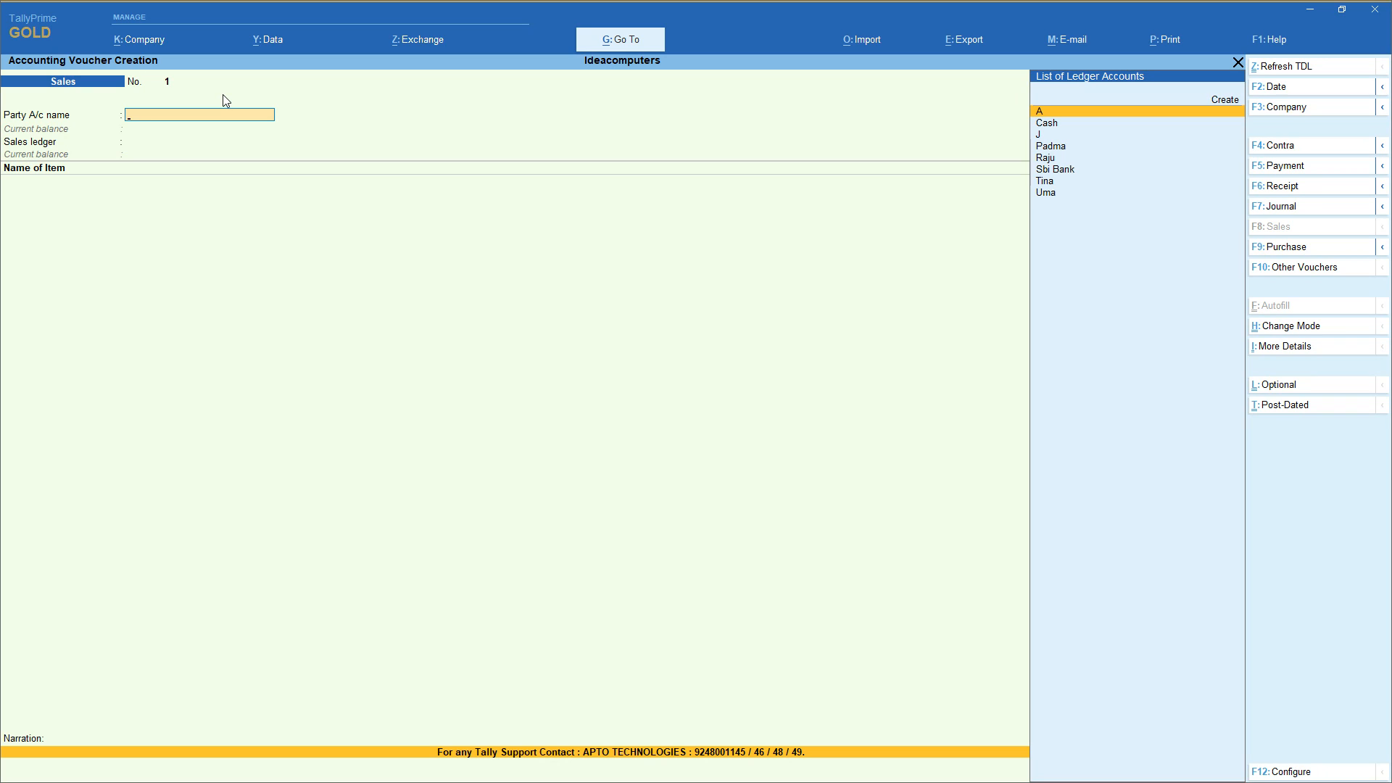
key("alt+c")
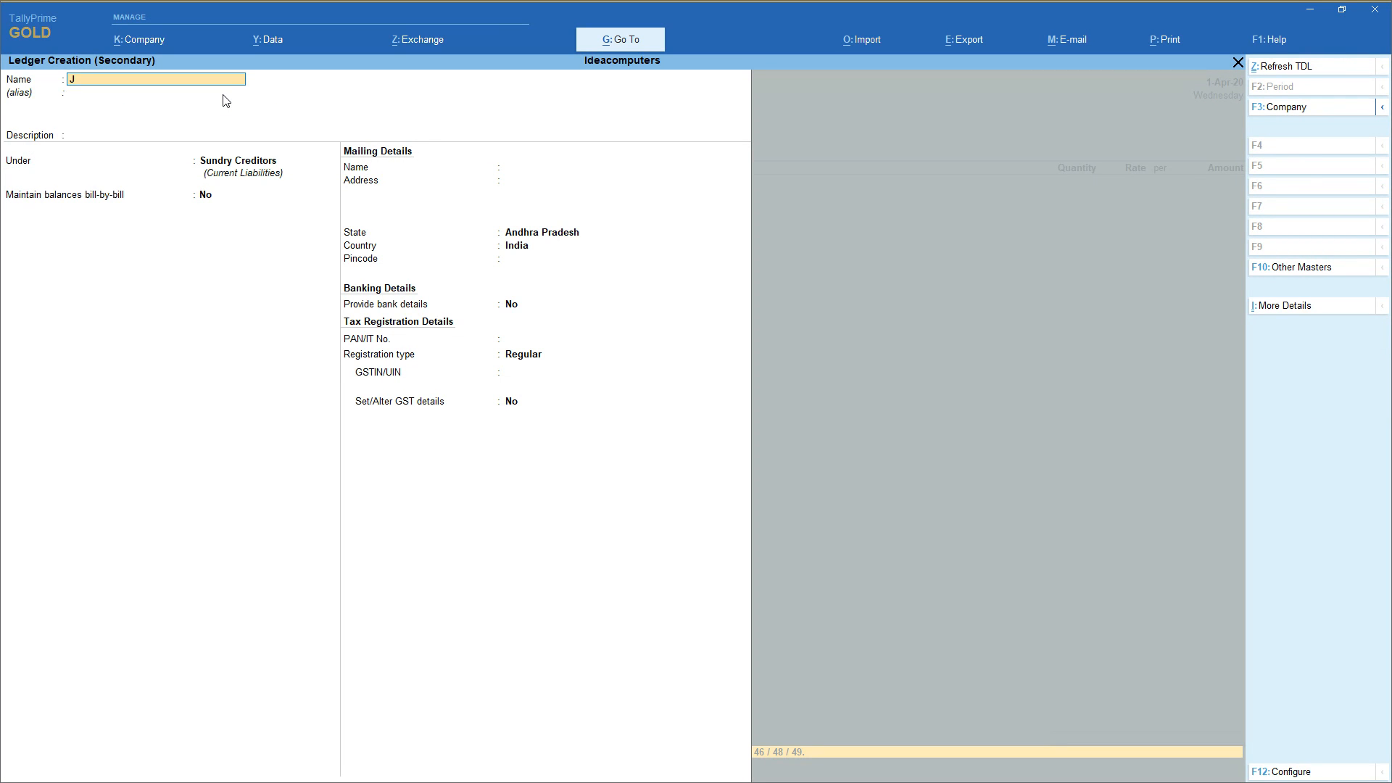
key("Return")
key("Return")
key("Return")
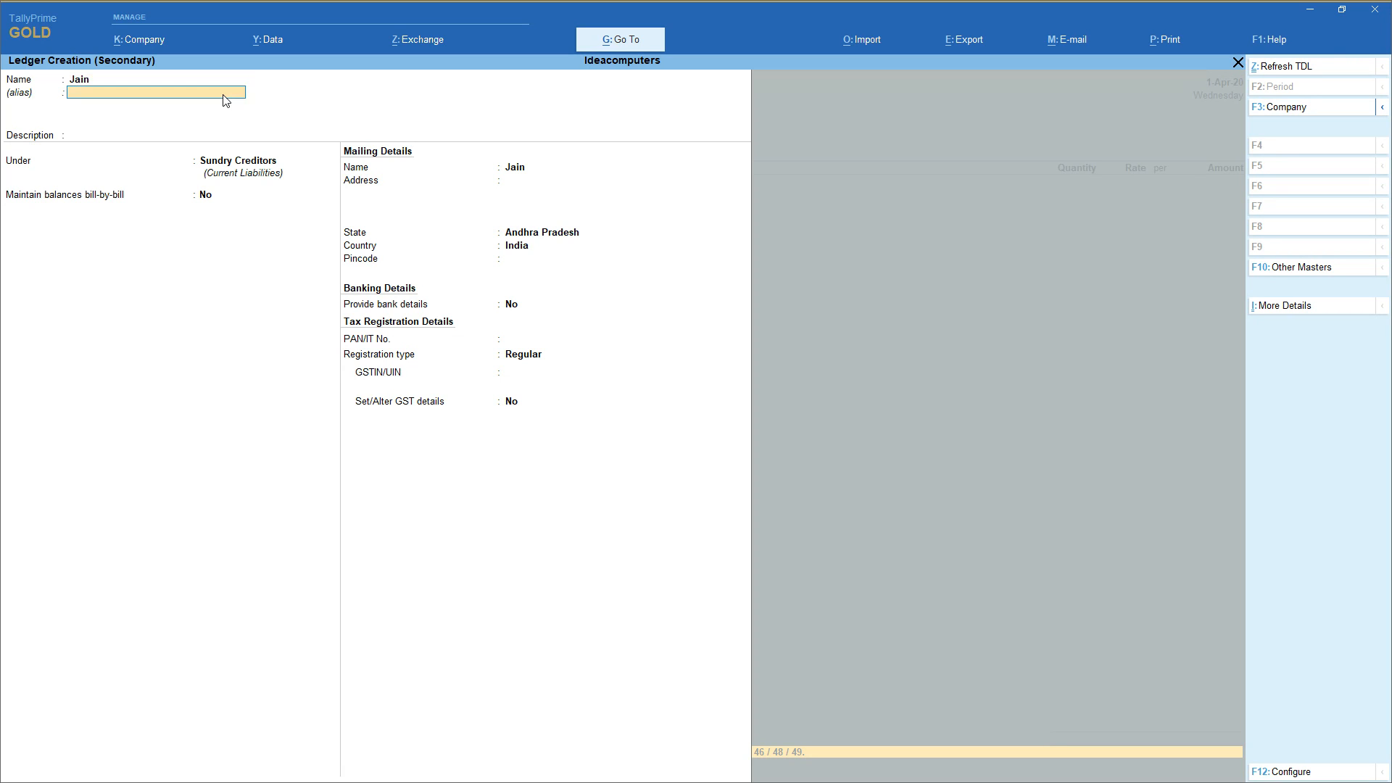
Place the customer's ledger under Sundry Debtors and set Maintain balances bill-by-bill to No.
type("Sun")
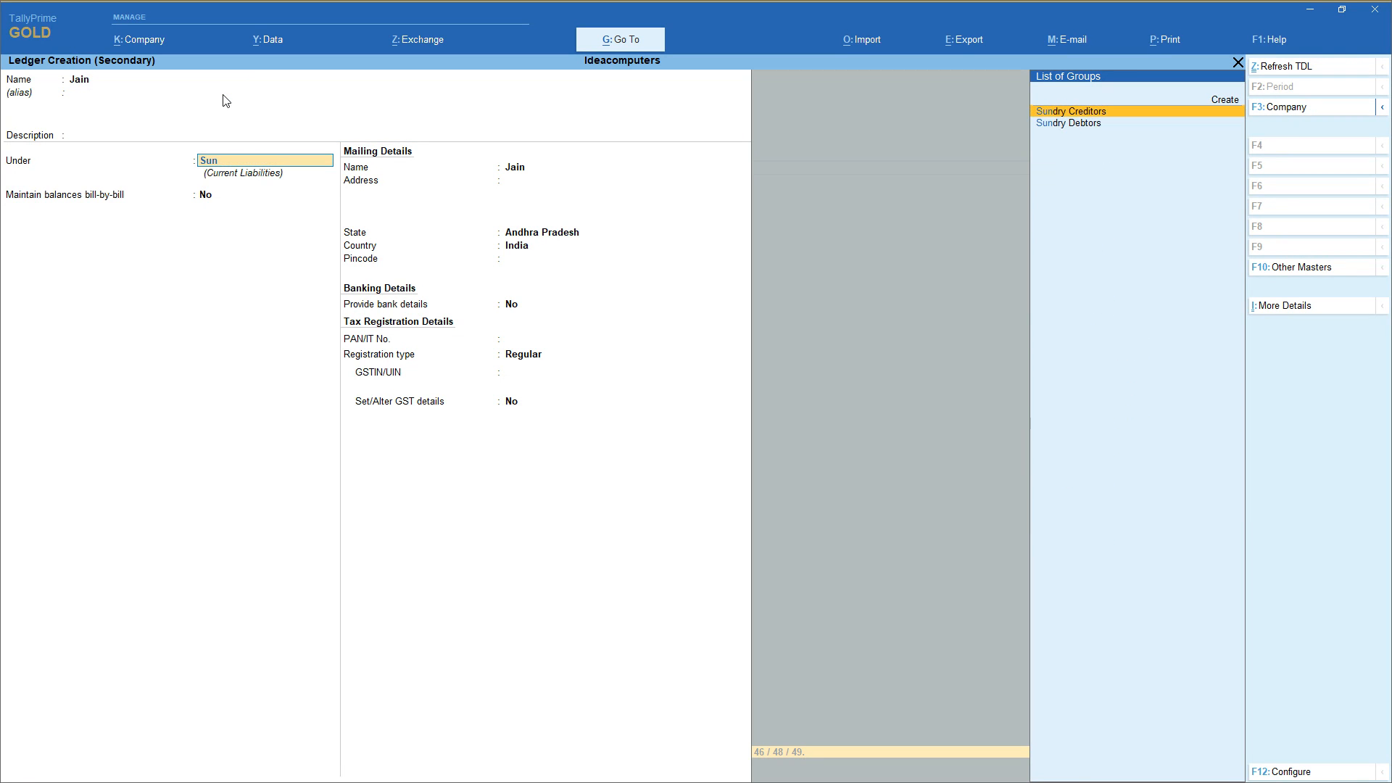
key("Down")
key("Return")
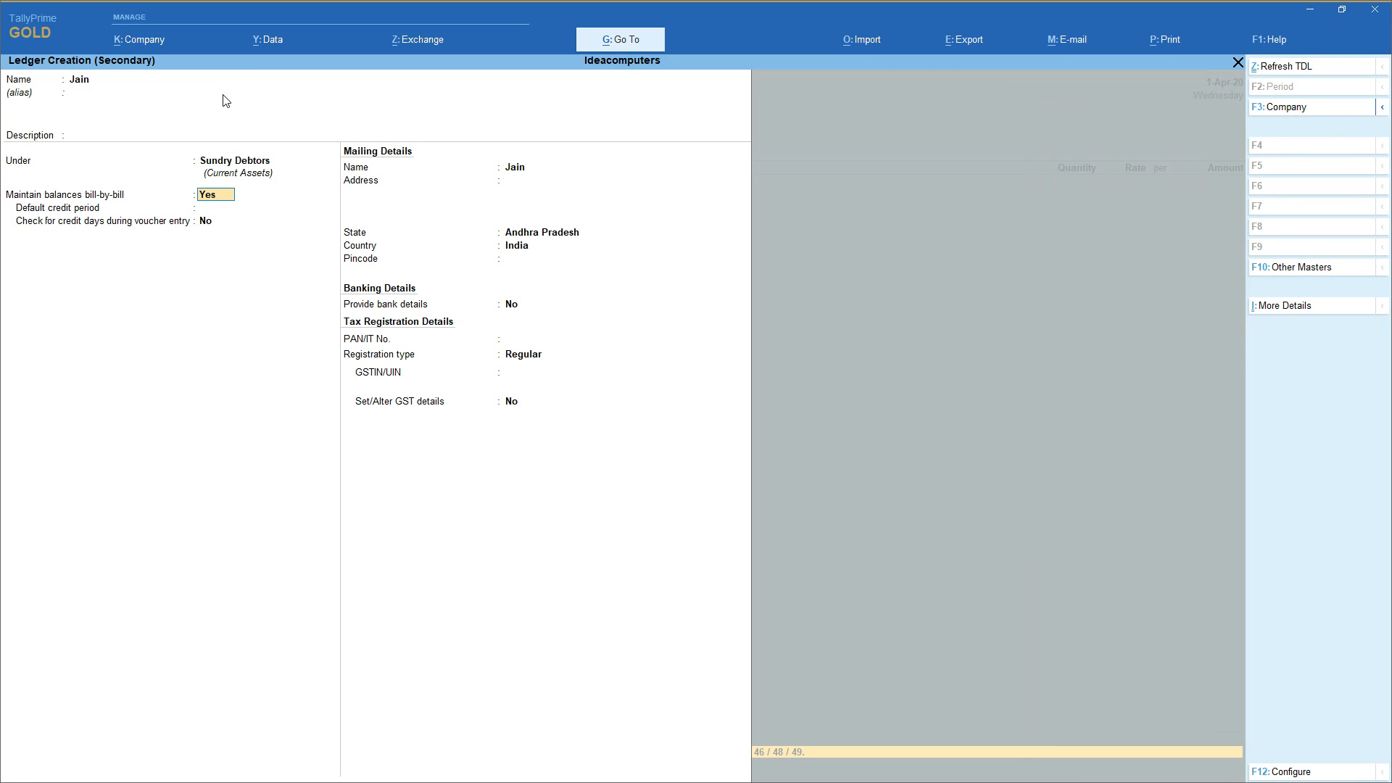
key("n")
key("Return")
key("Return")
key("Return")
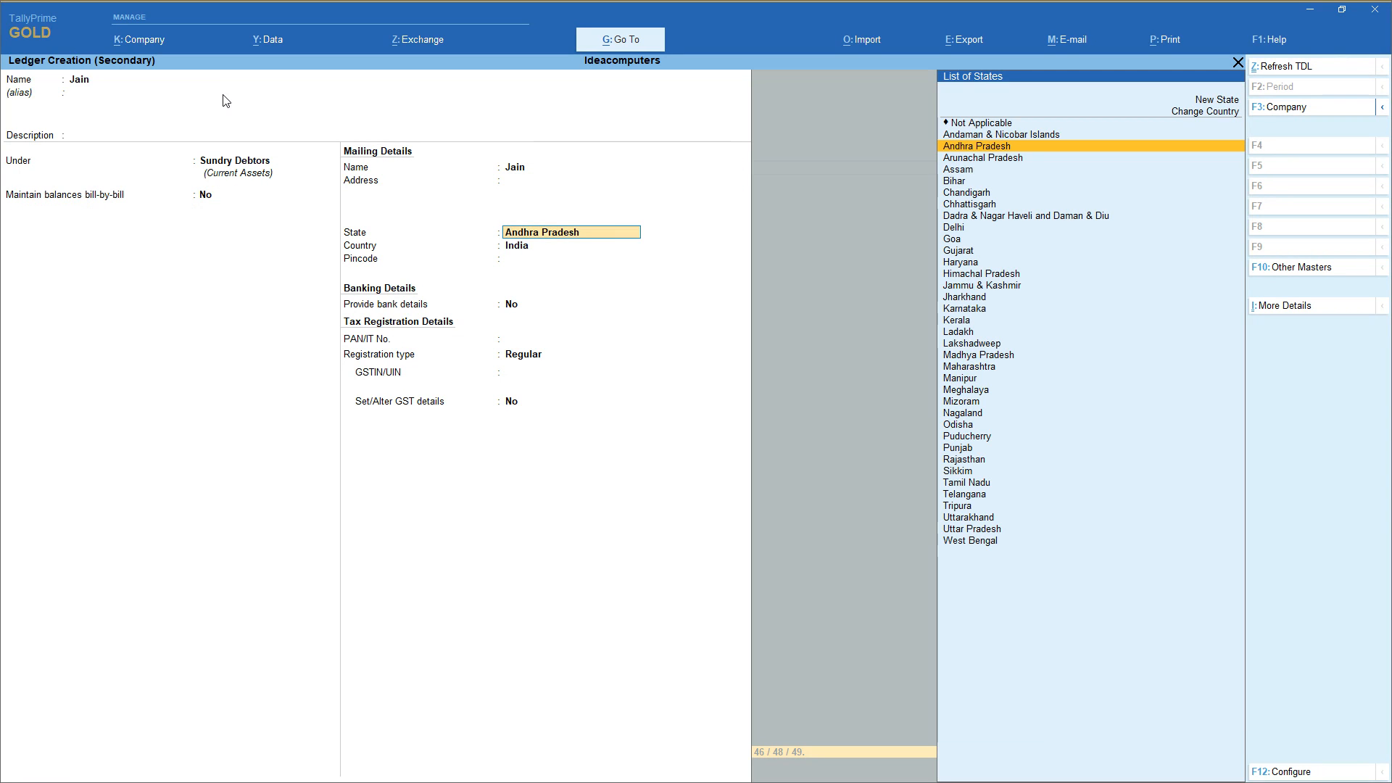
Keep the default state, banking and tax registration details of the customer's ledger and save it as the sales party.
key("Return")
key("Return")
key("Return")
key("Return")
key("Return")
key("Return")
key("Return")
key("Return")
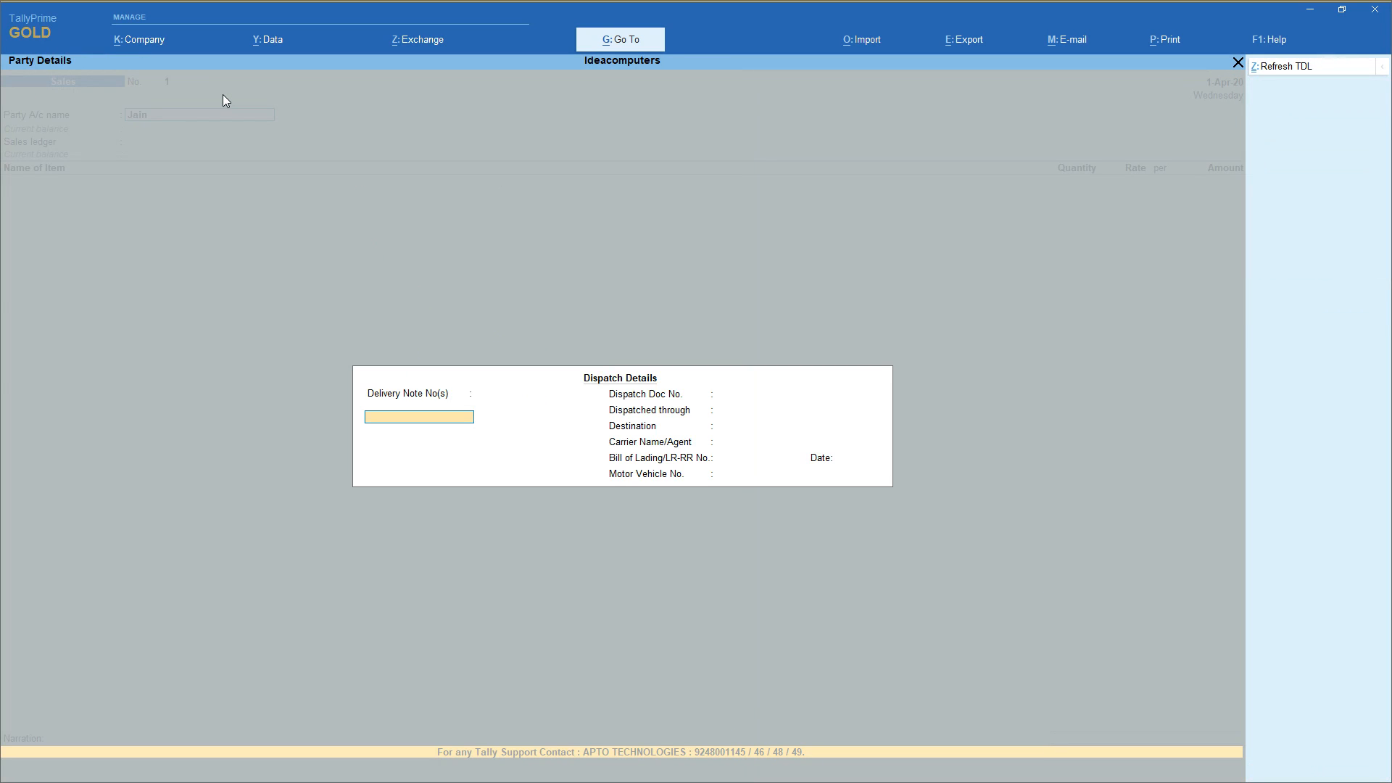
Leave the sales voucher's dispatch details blank and accept the party details.
key("Return")
key("Return")
key("Return")
key("Return")
key("Return")
key("Return")
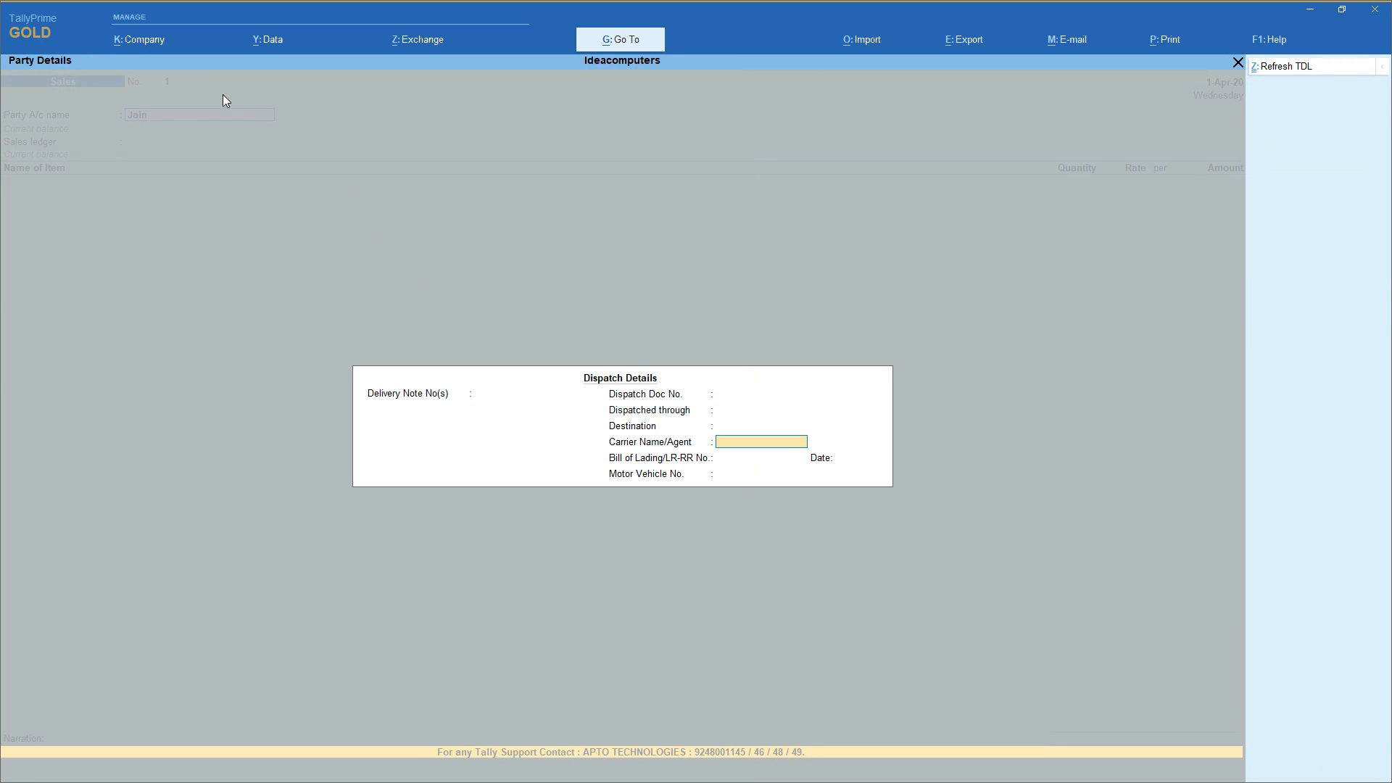
key("Return")
key("Return")
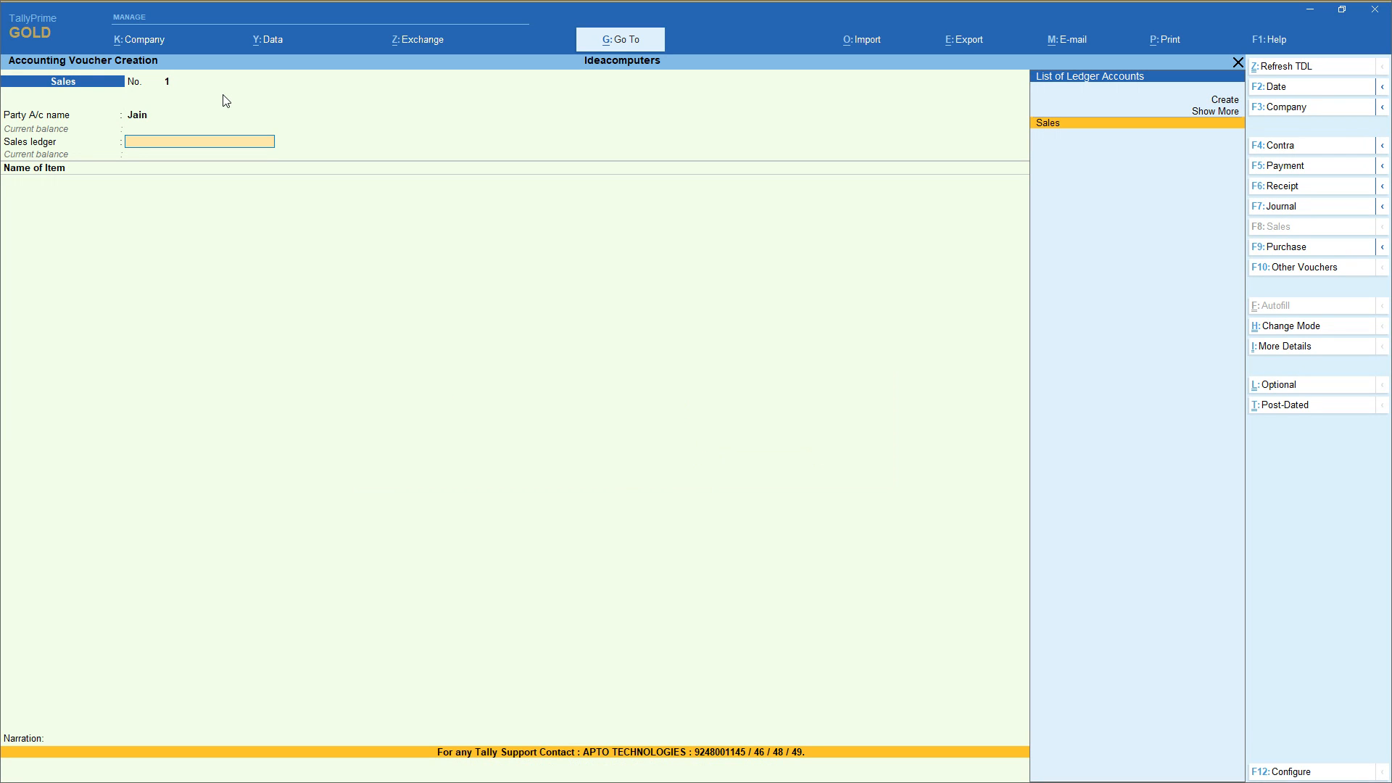
Select Sales as the sales ledger of the voucher.
key("Up")
key("Up")
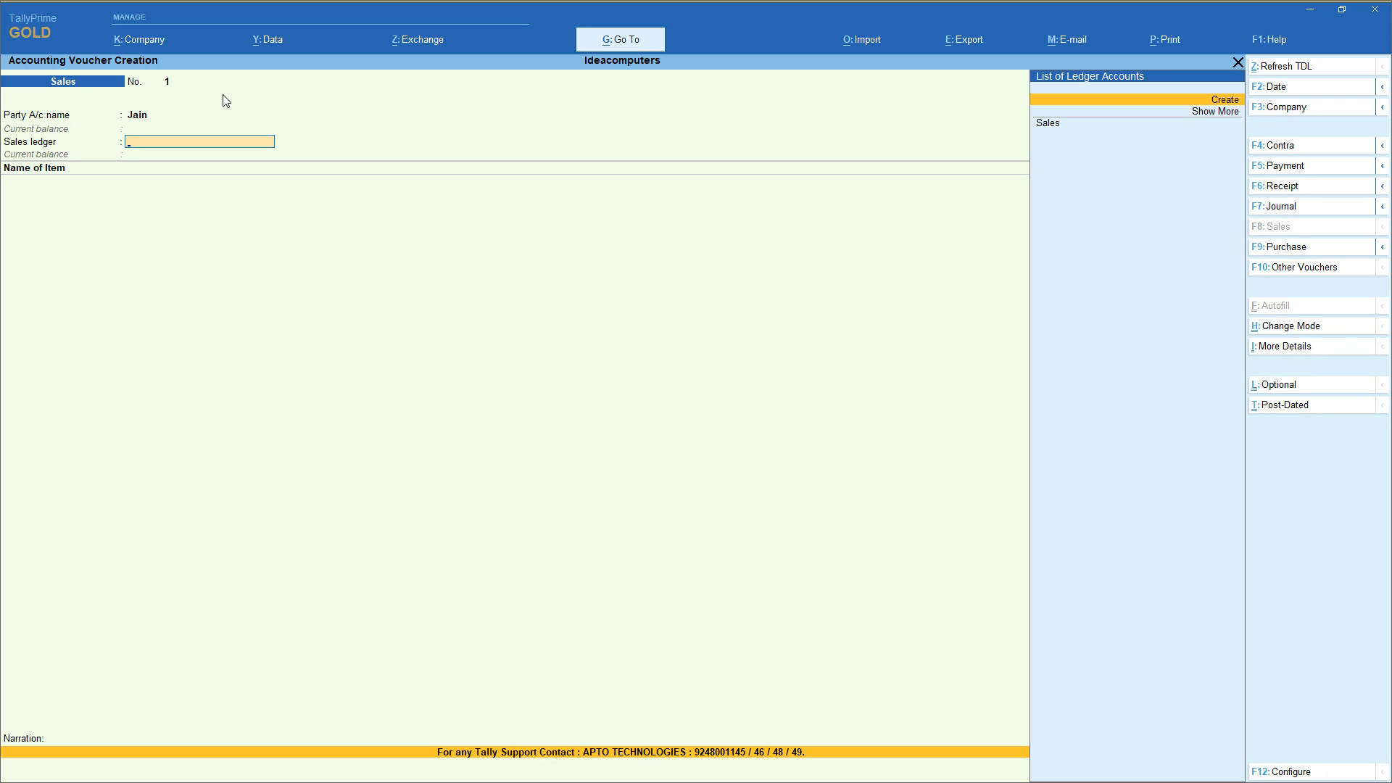
key("Down")
key("Down")
key("Return")
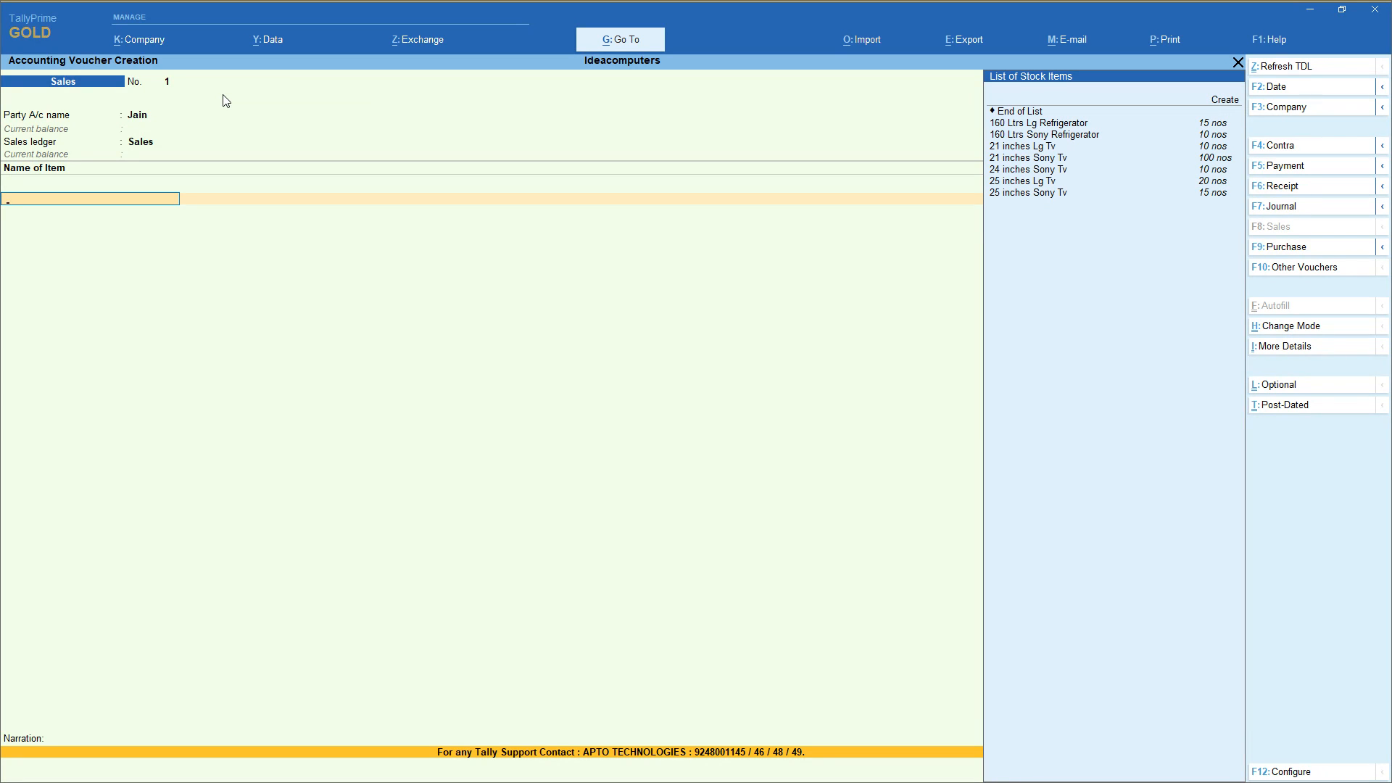
Add 21 inches Sony Tv as the first item of the sales voucher.
key("Down")
key("Down")
key("Down")
key("Down")
key("Down")
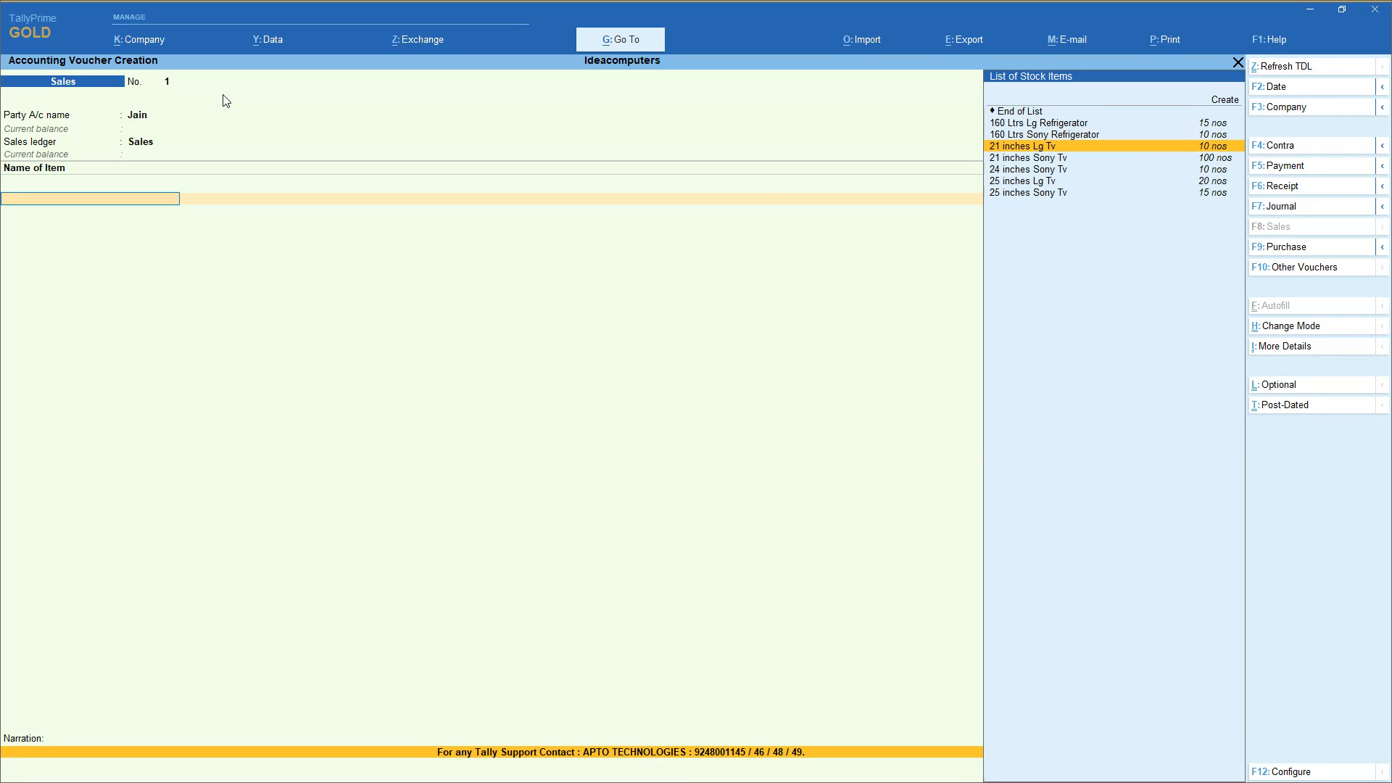
key("Return")
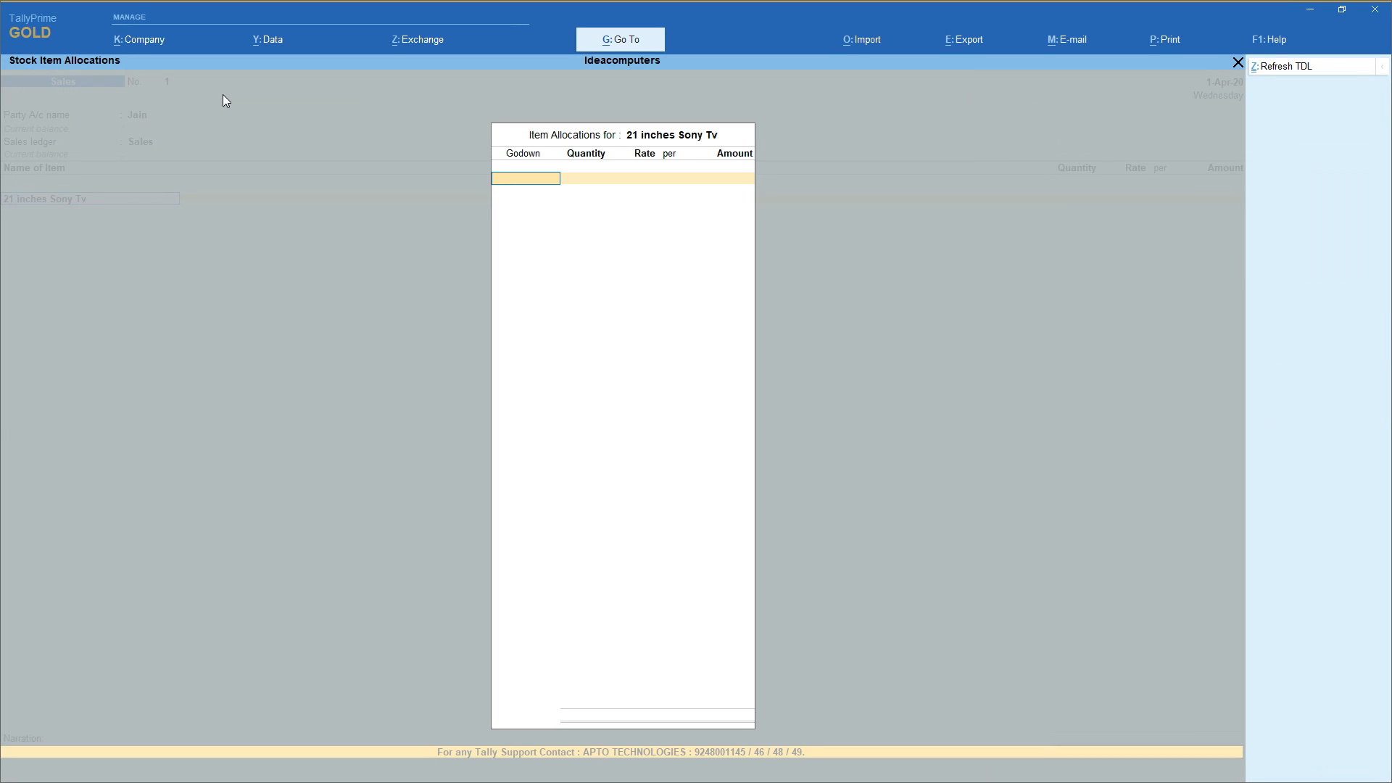
Choose Main Location as the godown for the 21 inches Sony Tv.
key("Down")
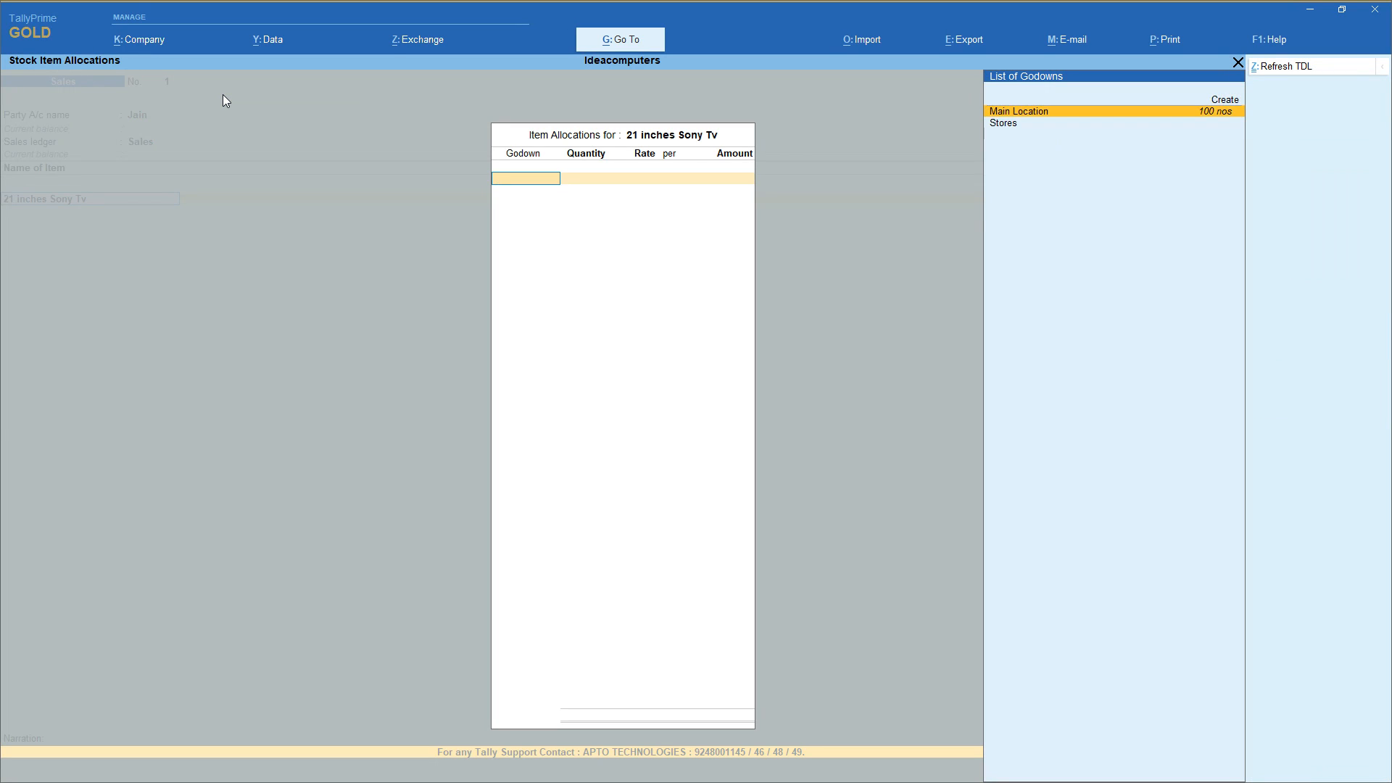
key("Down")
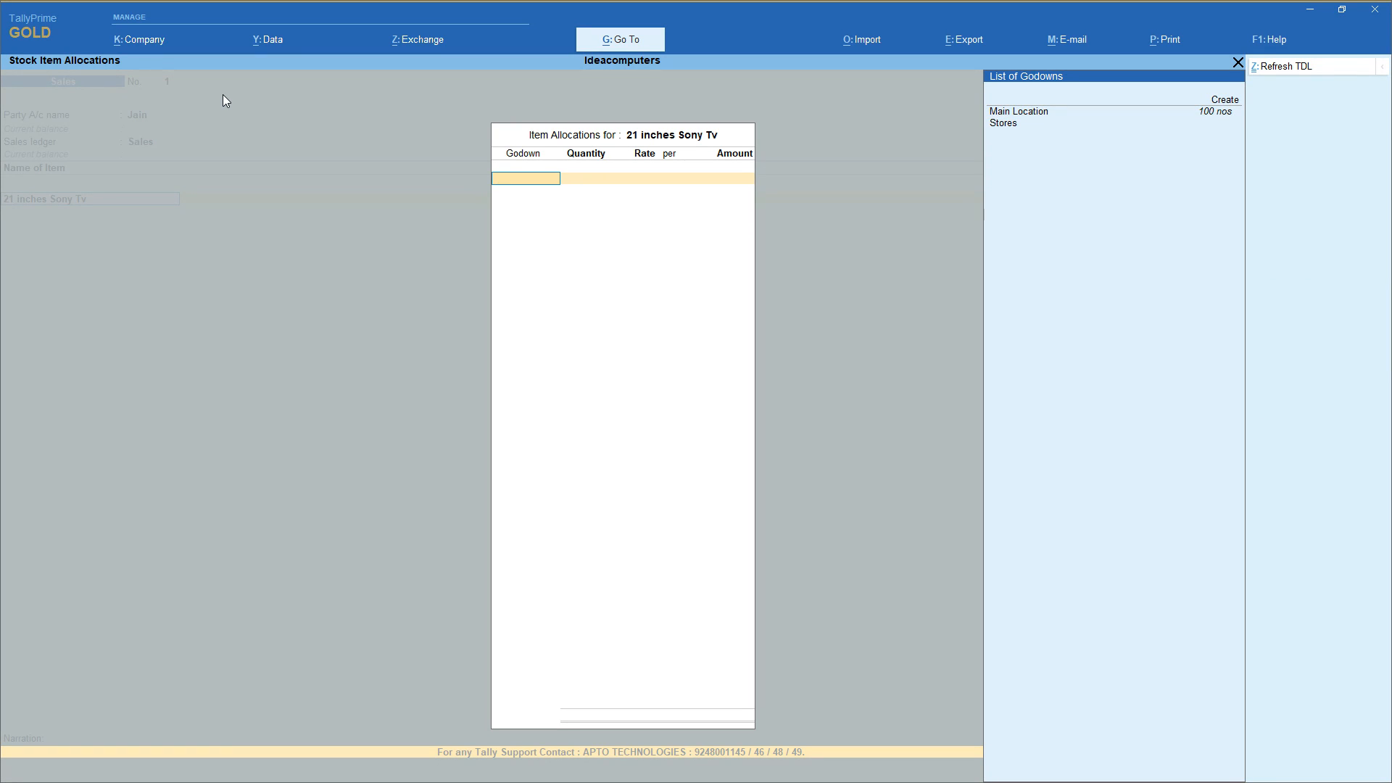
key("Down")
key("Down")
key("Down")
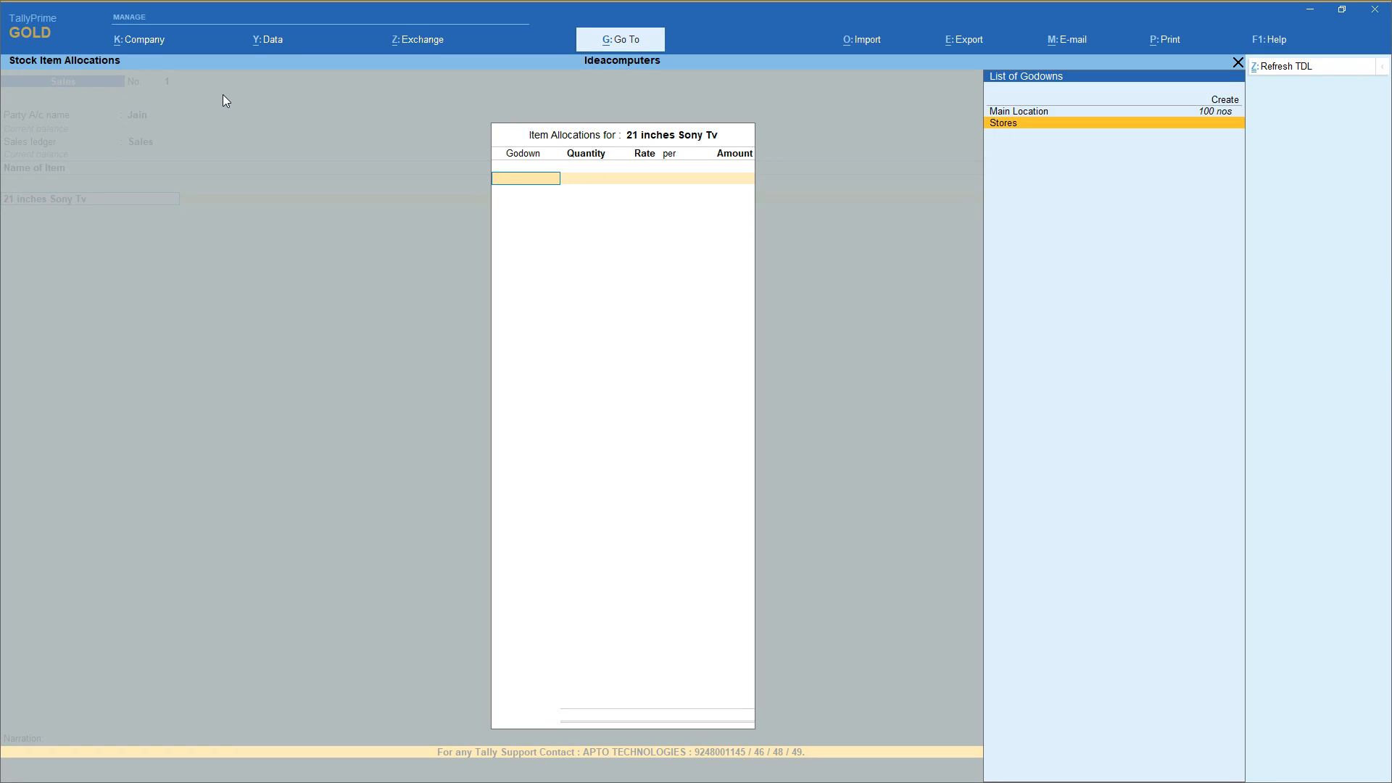
key("Up")
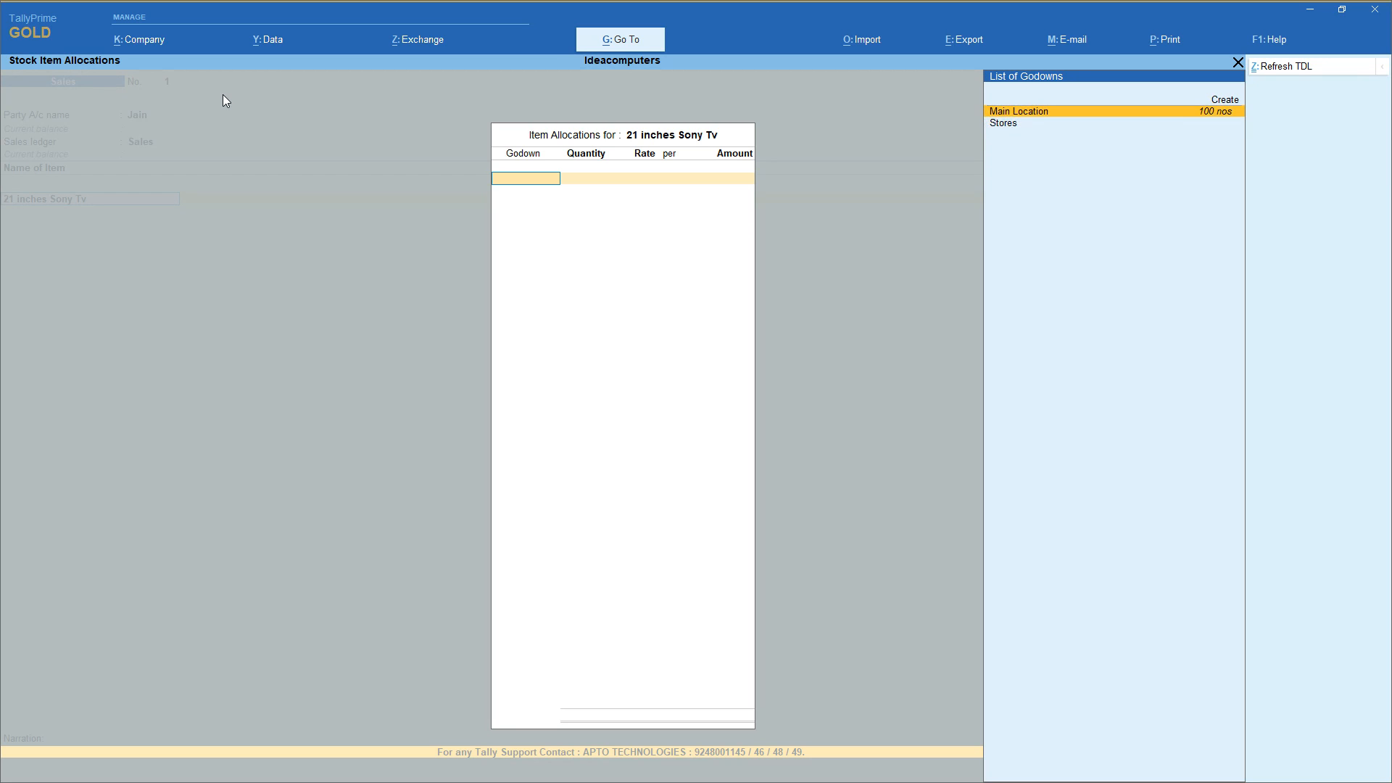
key("Return")
Allocate 20 nos of the 21 inches Sony Tv at a rate of 16,000 and accept the allocation.
type("20")
key("Return")
type("16000")
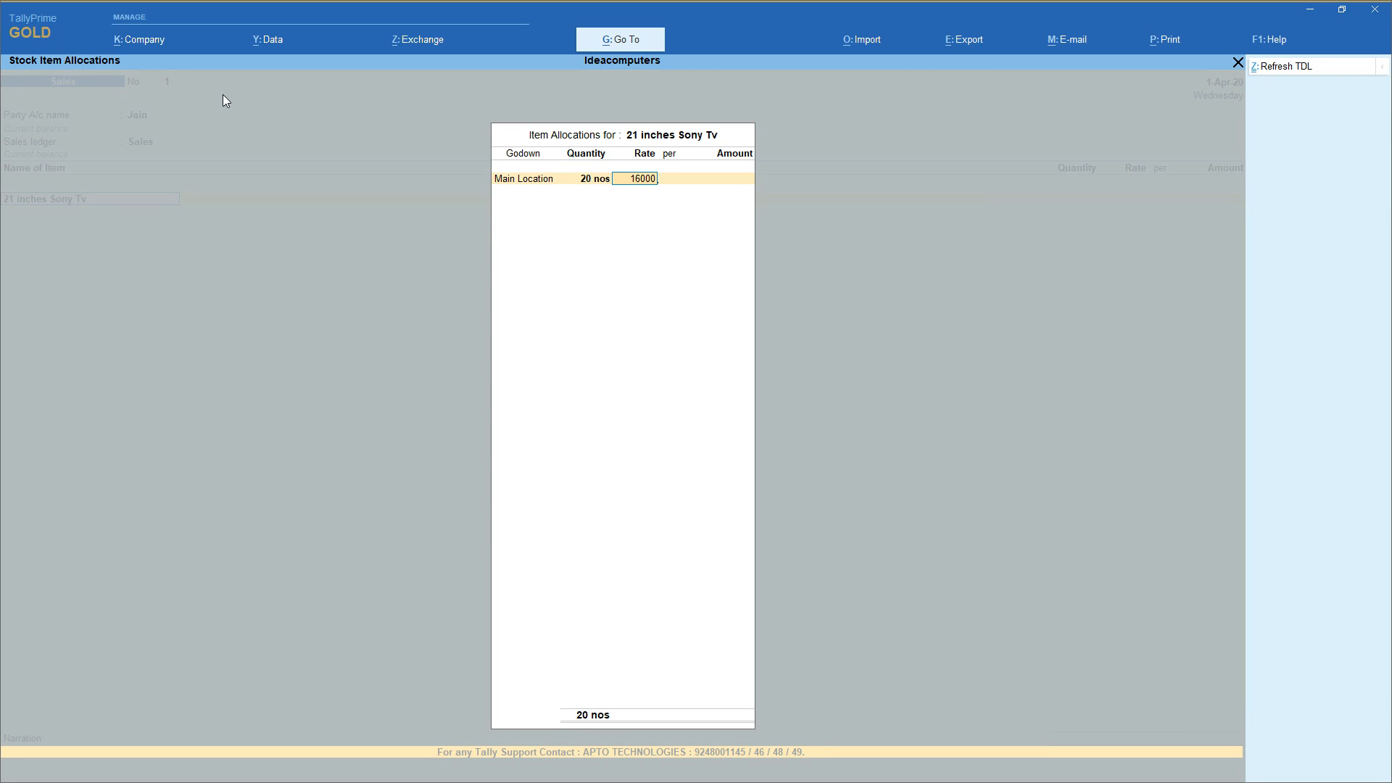
key("Return")
key("Return")
key("Return")
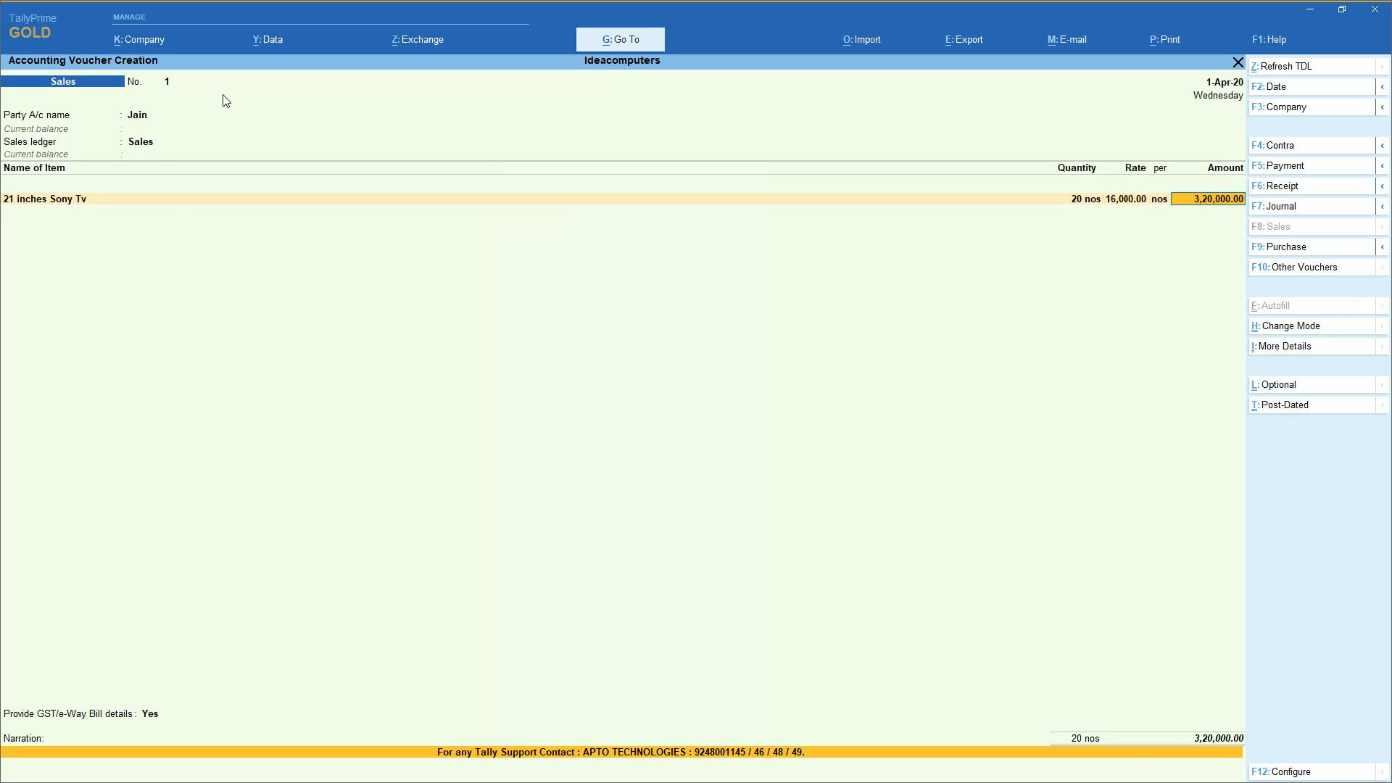
Accept the first item's line amount and add 24 inches Sony Tv as the second sales item.
key("Down")
key("Down")
key("Down")
key("Down")
key("Down")
key("Down")
key("Return")
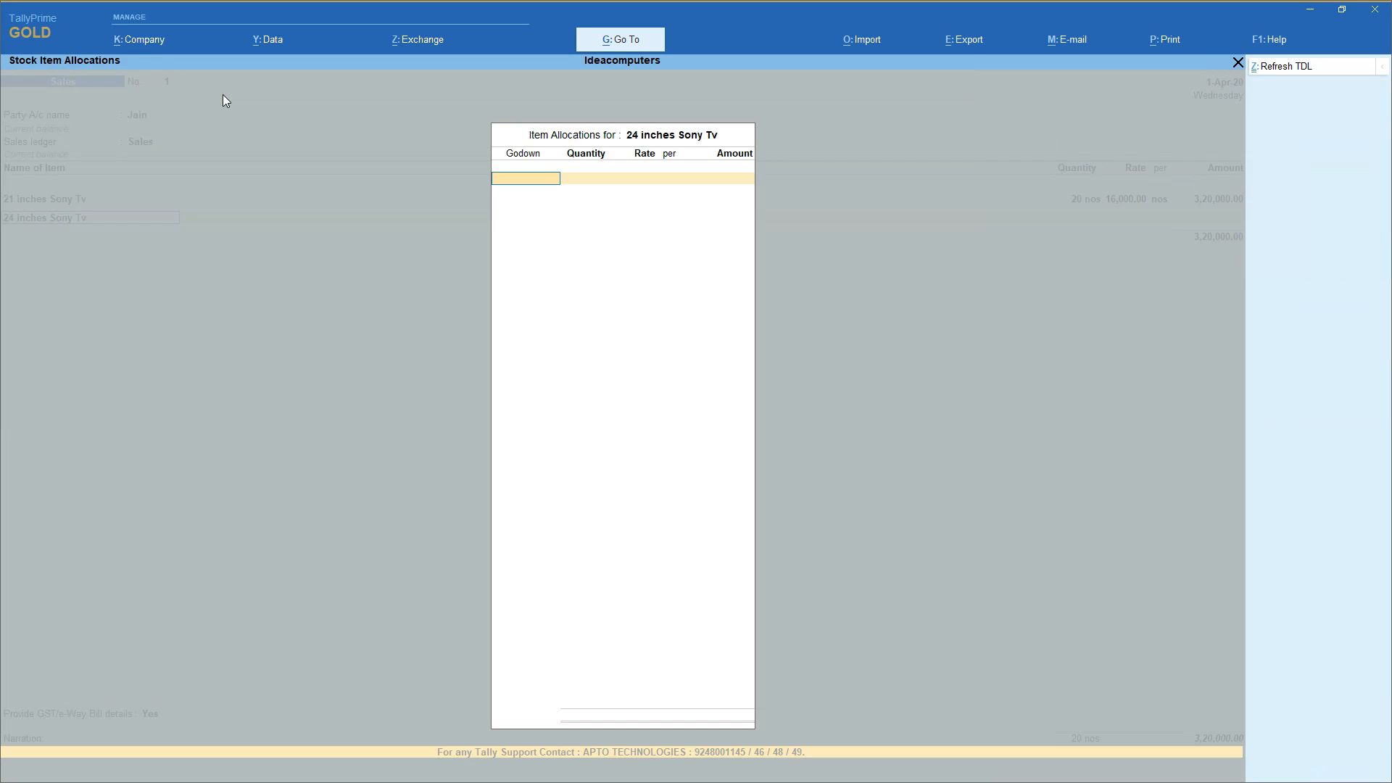
Allocate 2 nos of the 24 inches Sony Tv from Main Location at a rate of 15,000 and accept the allocation.
key("Down")
key("Return")
key("Return")
type("15,000")
key("Return")
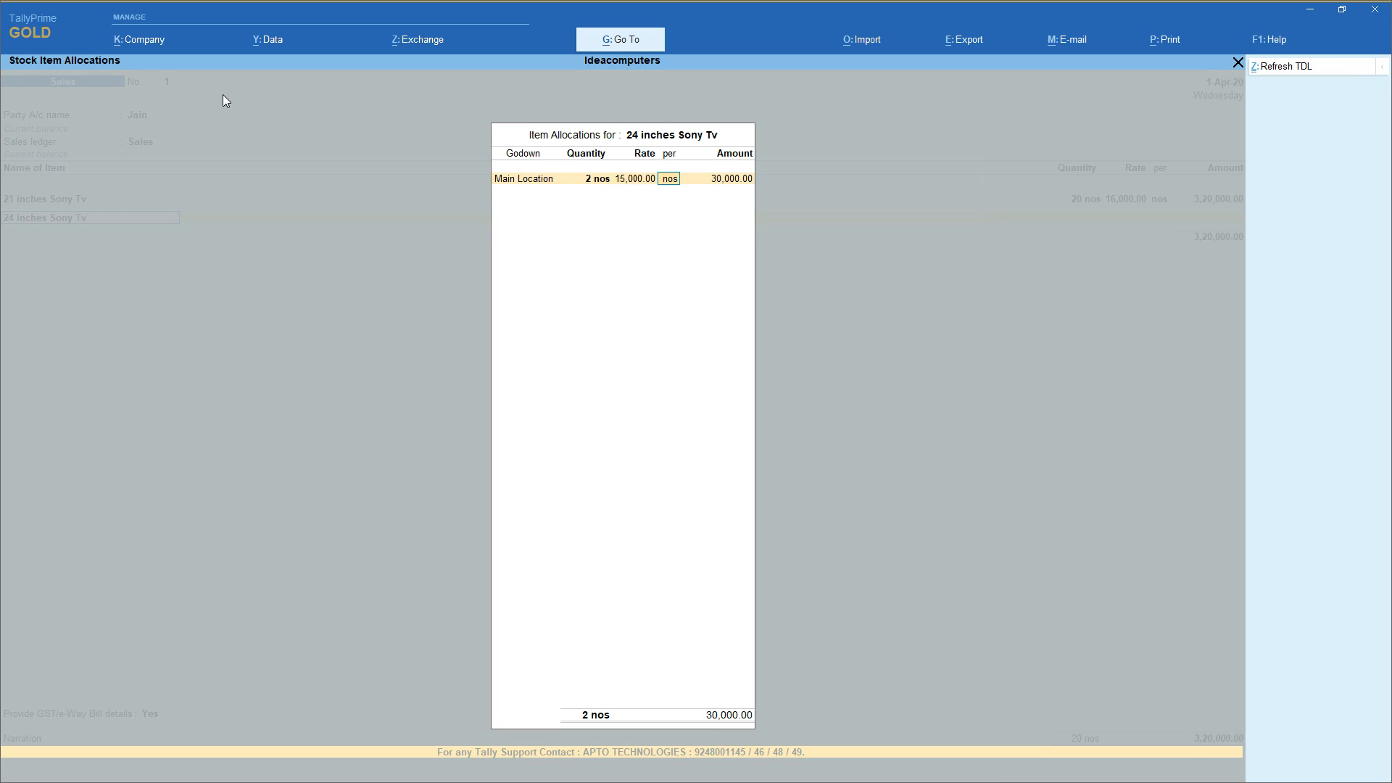
key("Return")
key("Return")
key("Return")
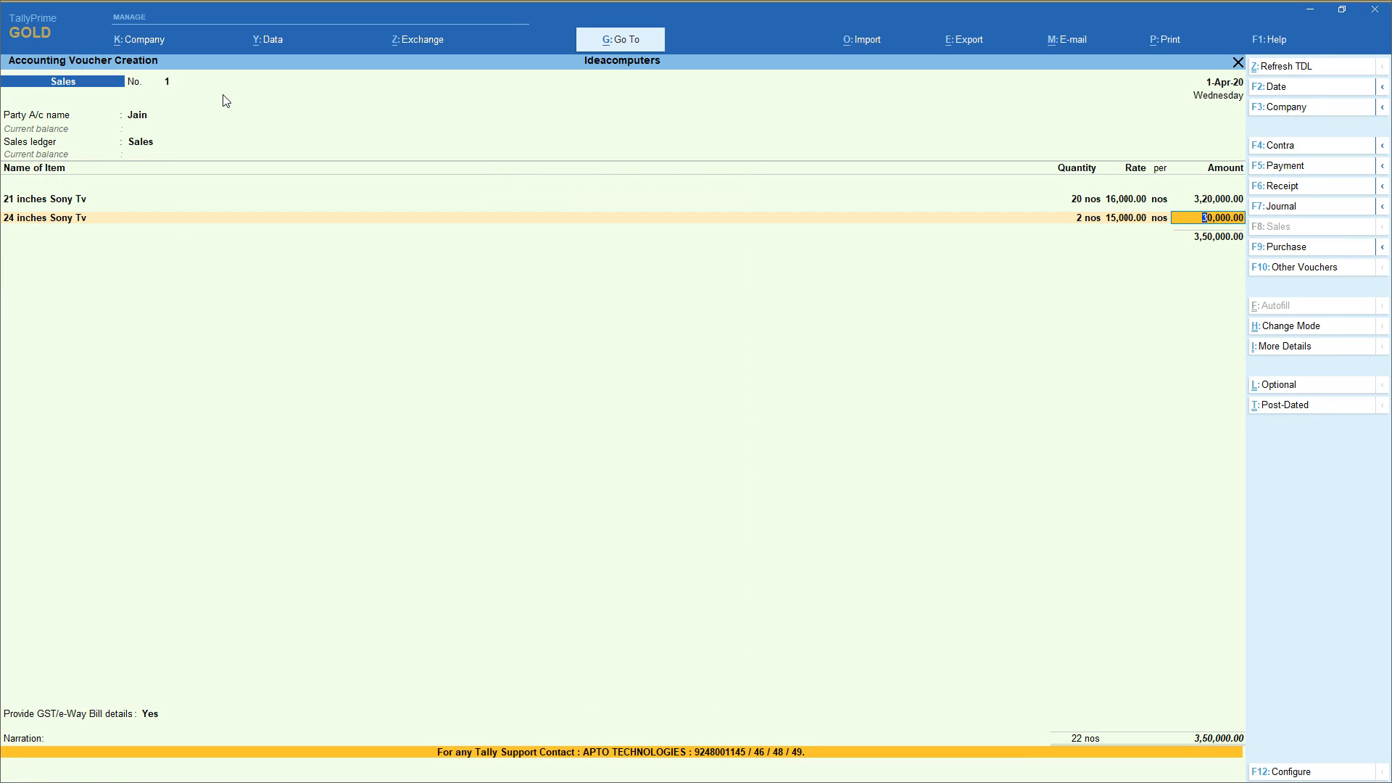
End the item list, set Provide GST/e-Way Bill details to No, and save the sales voucher without a narration.
key("Return")
key("Return")
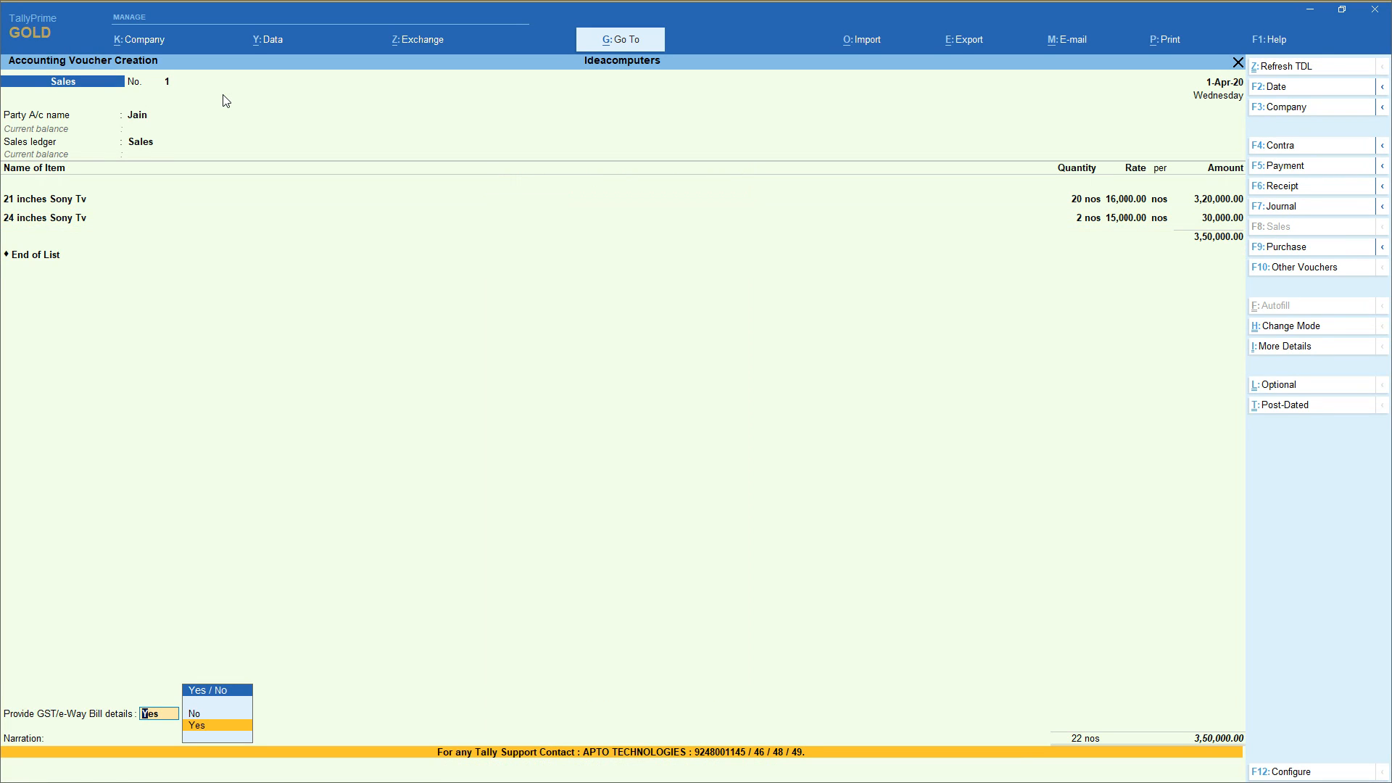
key("Up")
key("Return")
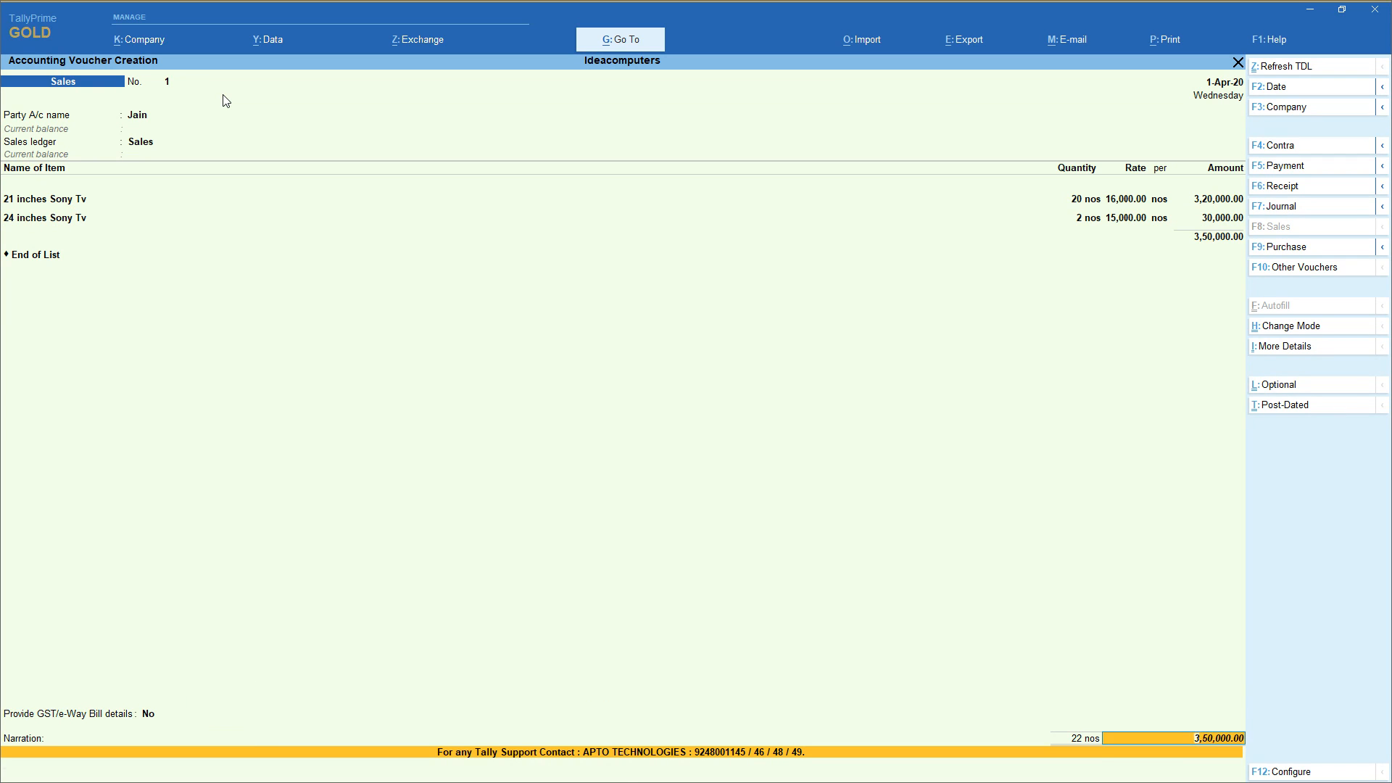
key("Return")
key("Return")
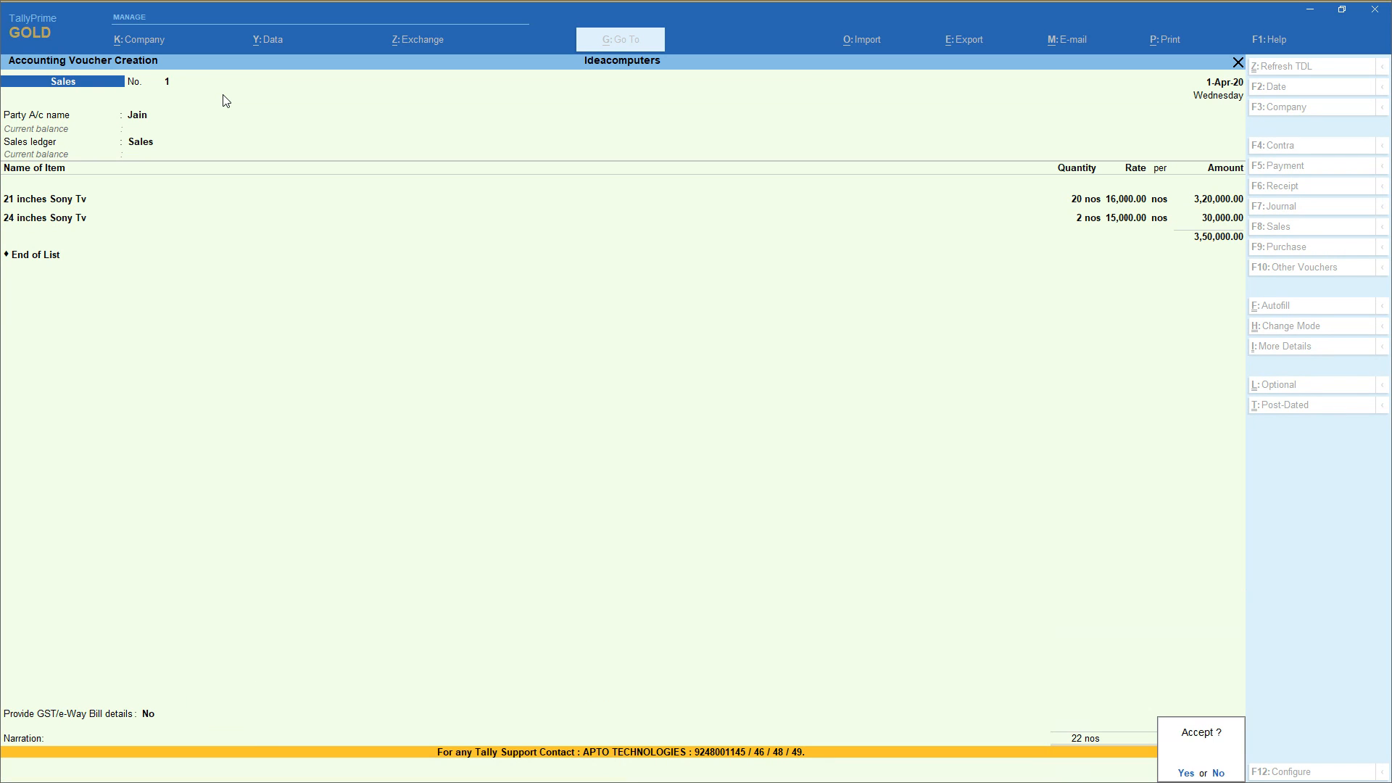
key("Return")
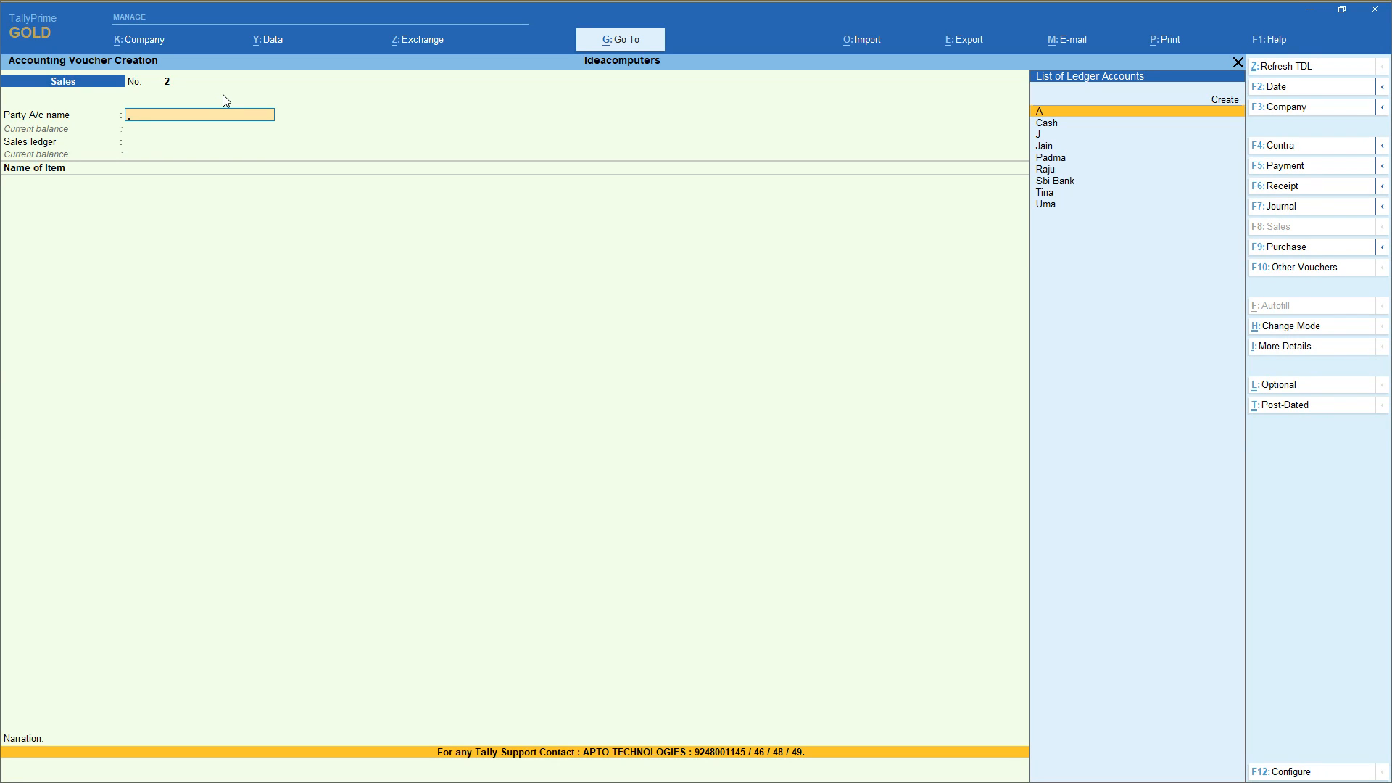
Start a new receipt voucher with Cash as the receiving account.
left_click(1317, 188)
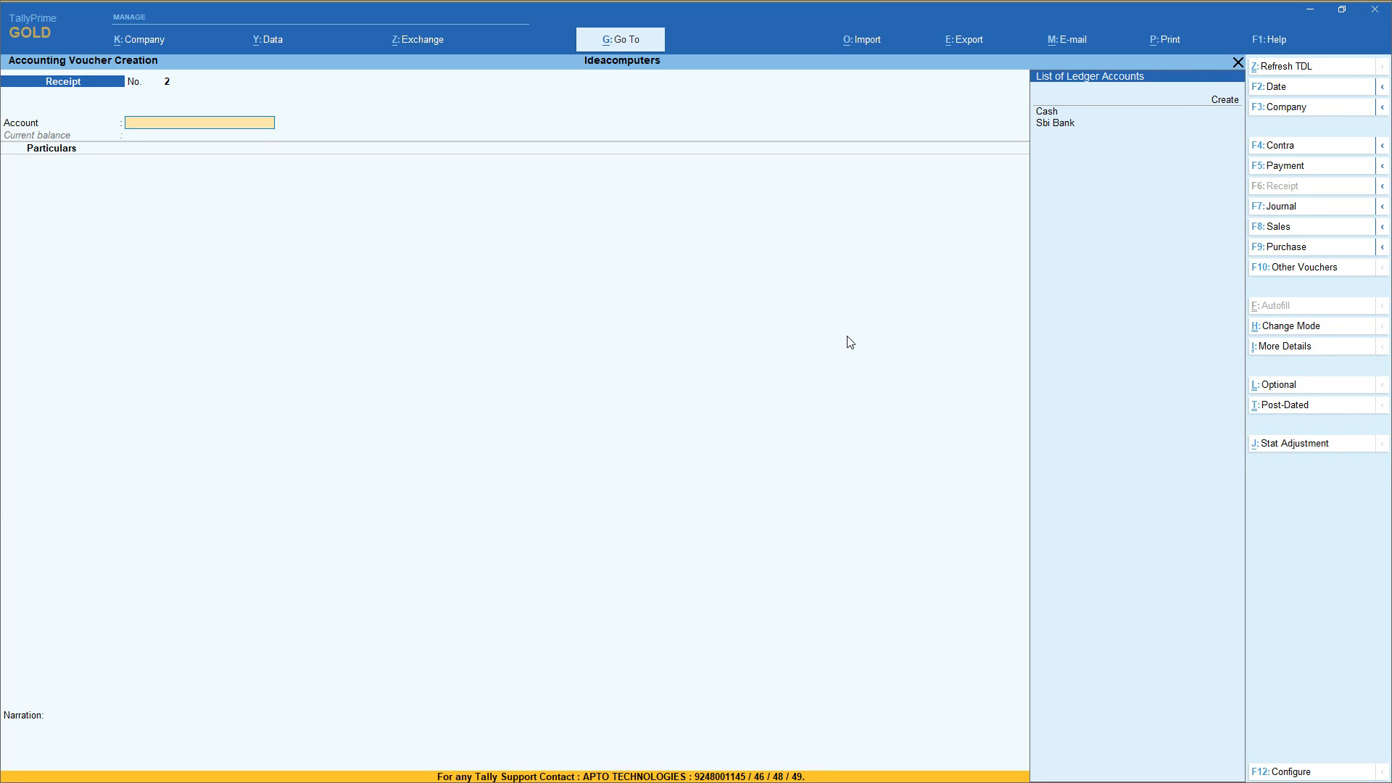
key("Down")
key("Down")
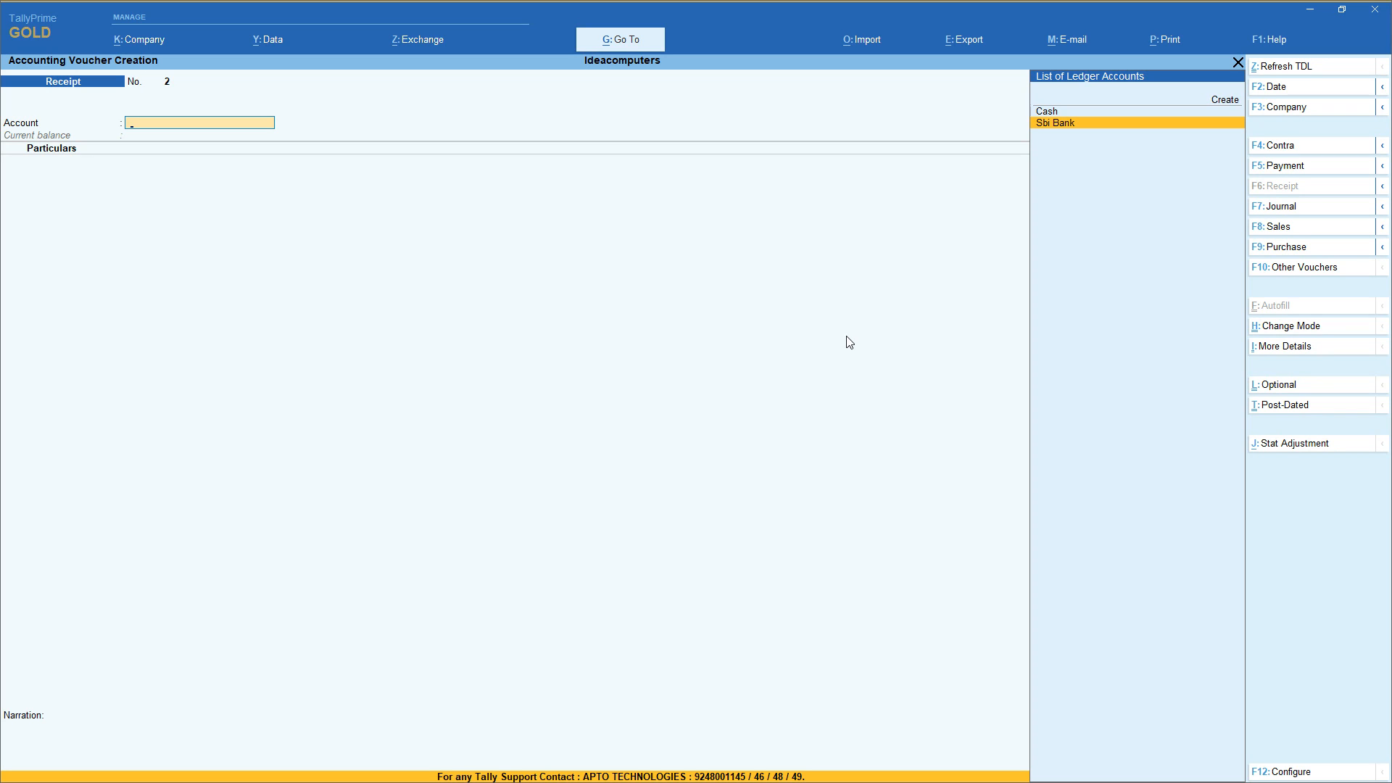
key("Up")
key("Return")
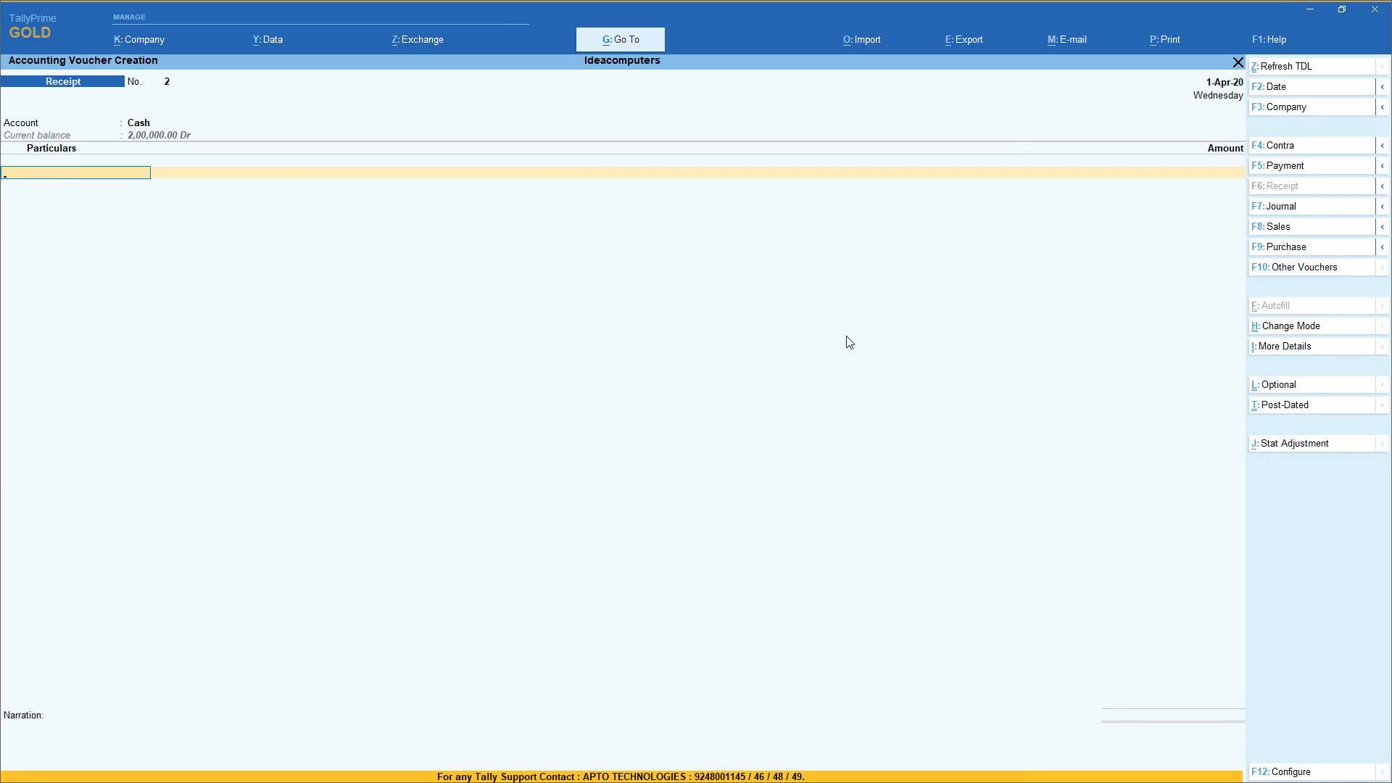
Credit 50,000 to the sales customer's ledger and save the receipt voucher without a narration.
type("Jai")
key("Return")
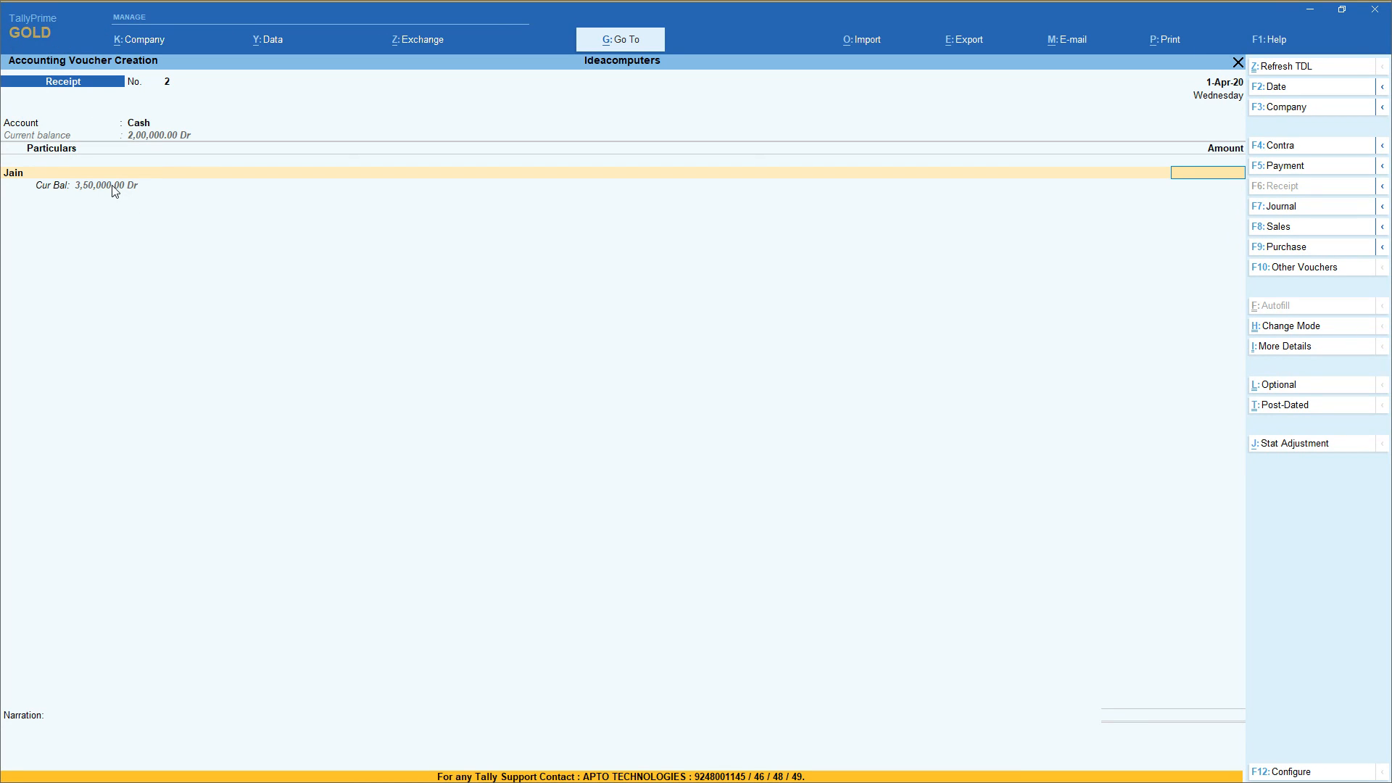
type("50000")
key("Return")
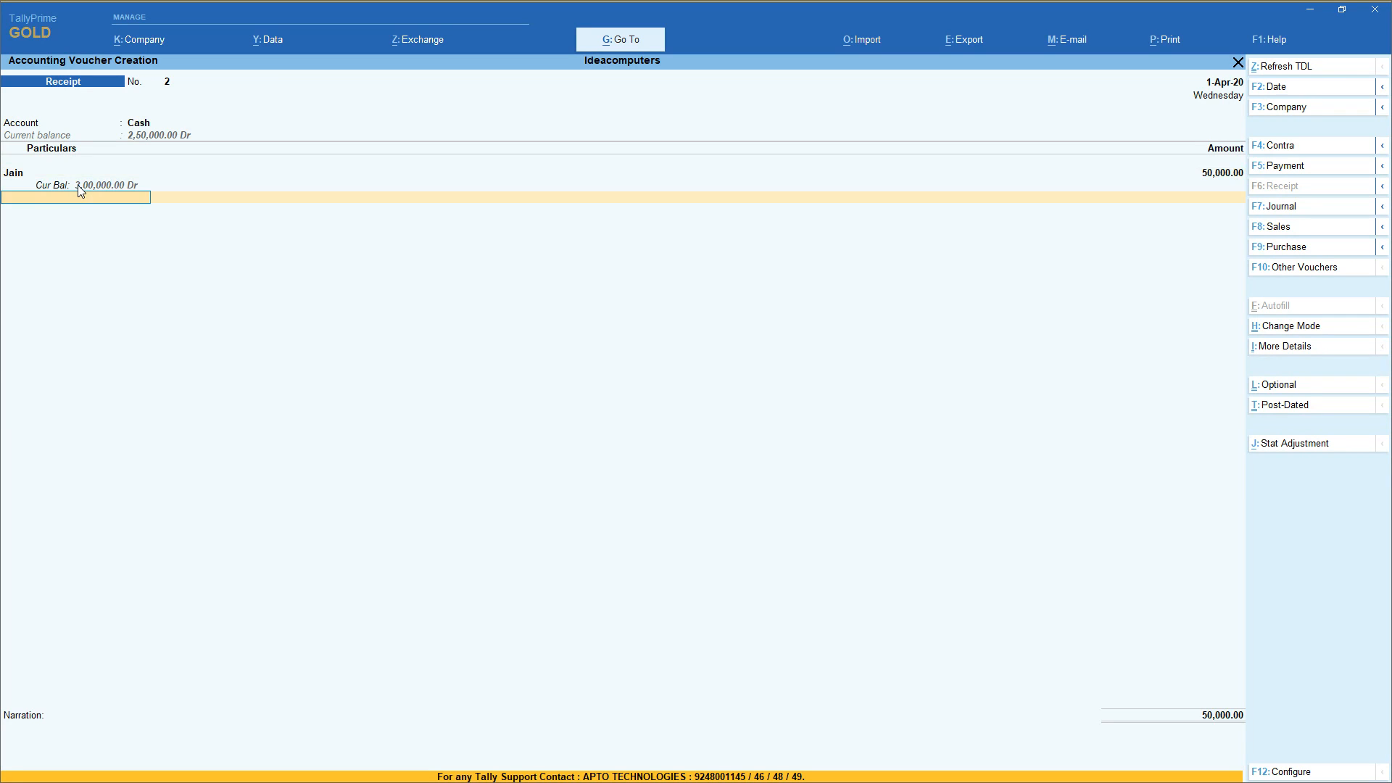
key("Return")
key("Return")
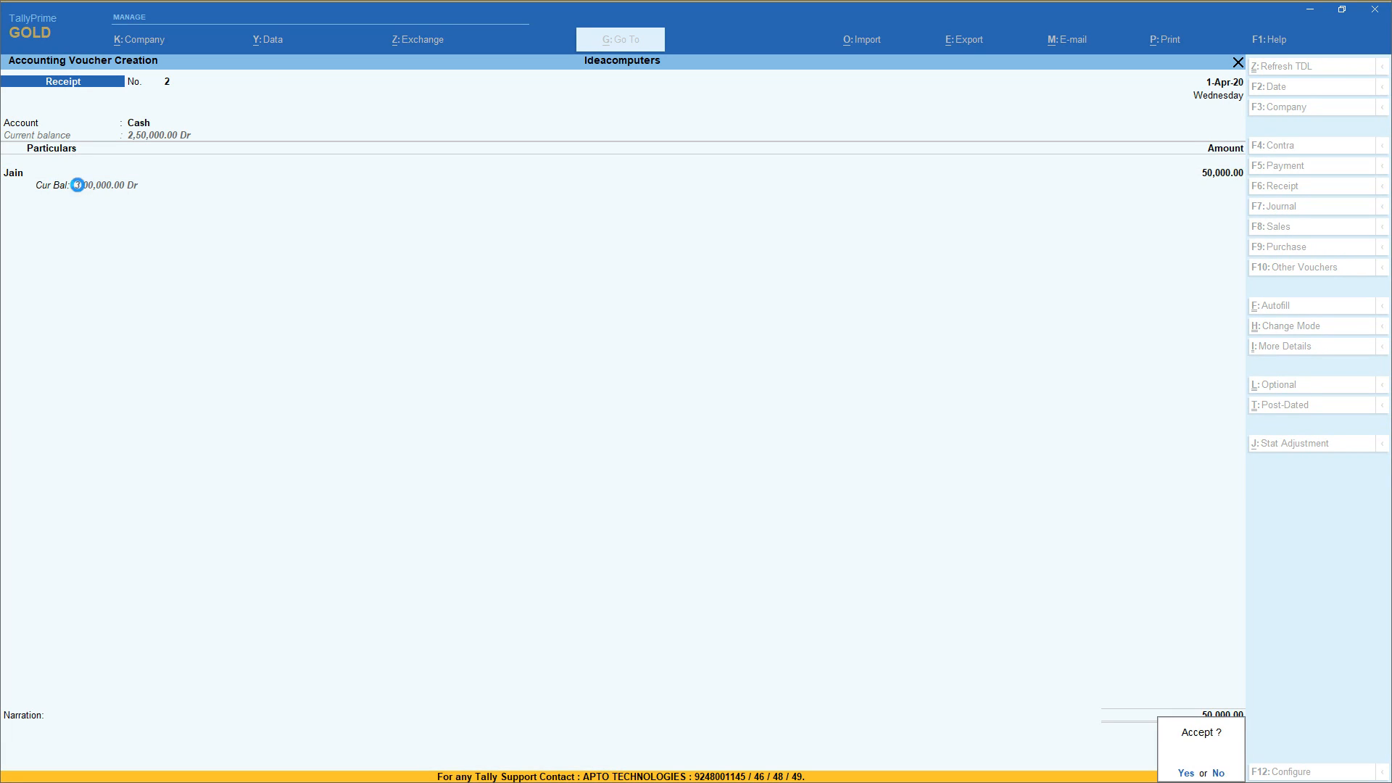
key("Return")
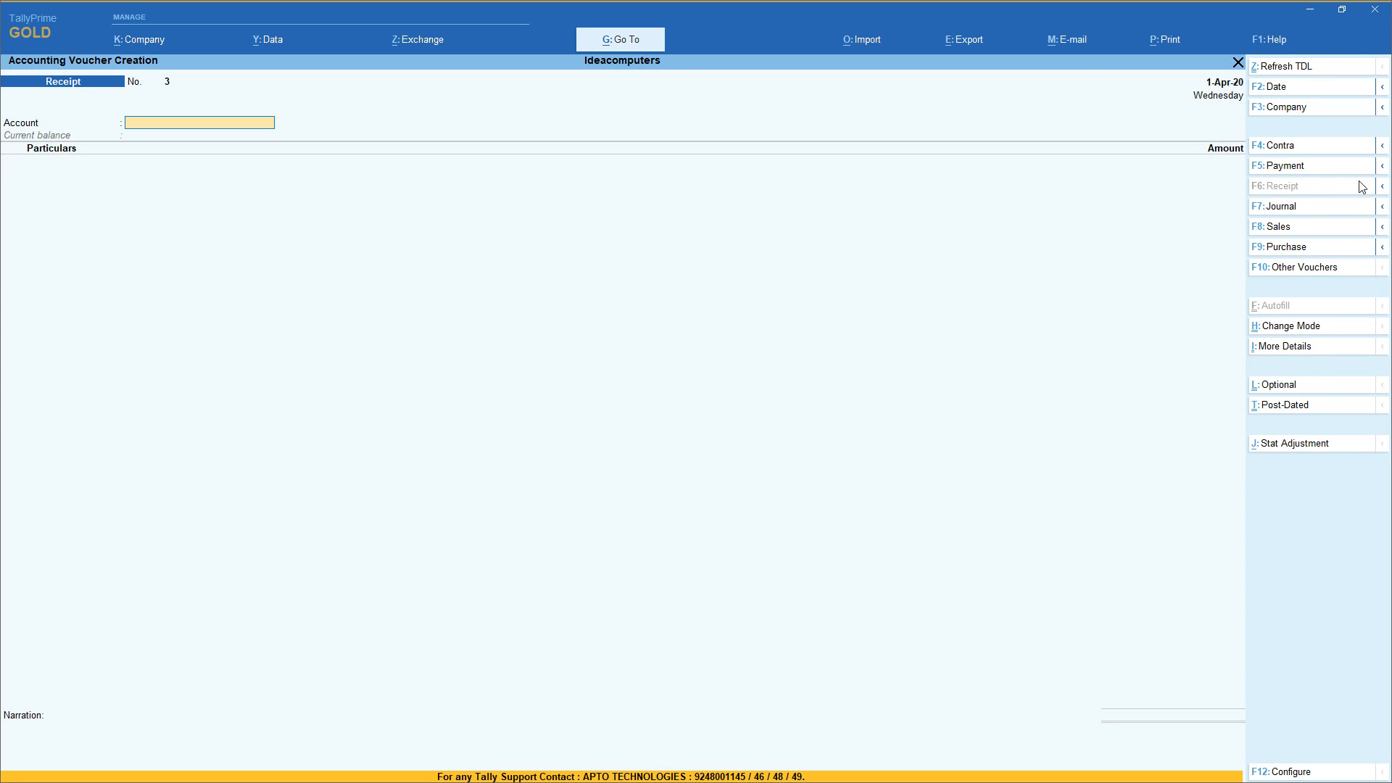
Start a new payment voucher with Cash as the paying account.
left_click(1309, 170)
type("Cas")
key("Return")
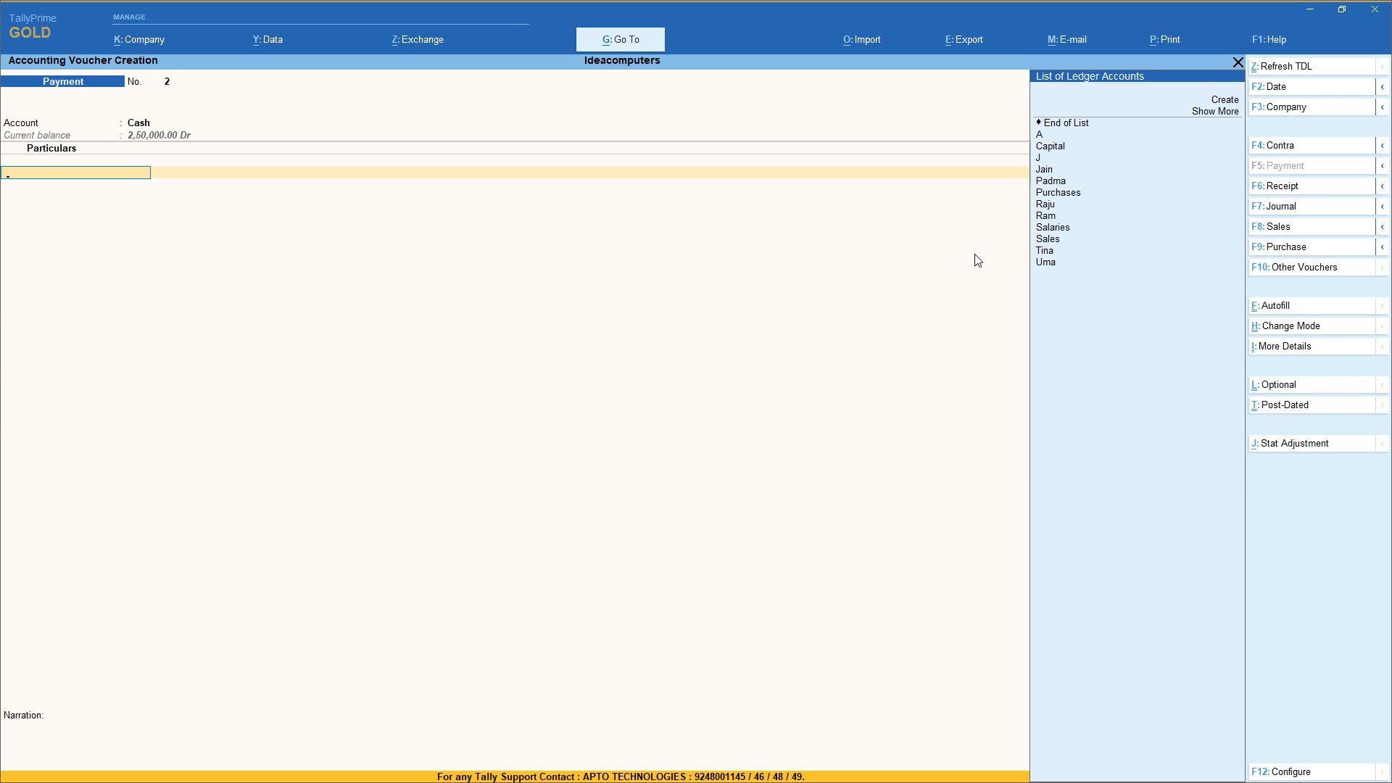
Begin creating a new ledger named Rent from the payment's particulars, leaving its alias and description blank.
key("Down")
key("Down")
key("Down")
key("Down")
key("Down")
key("Down")
key("Down")
key("Down")
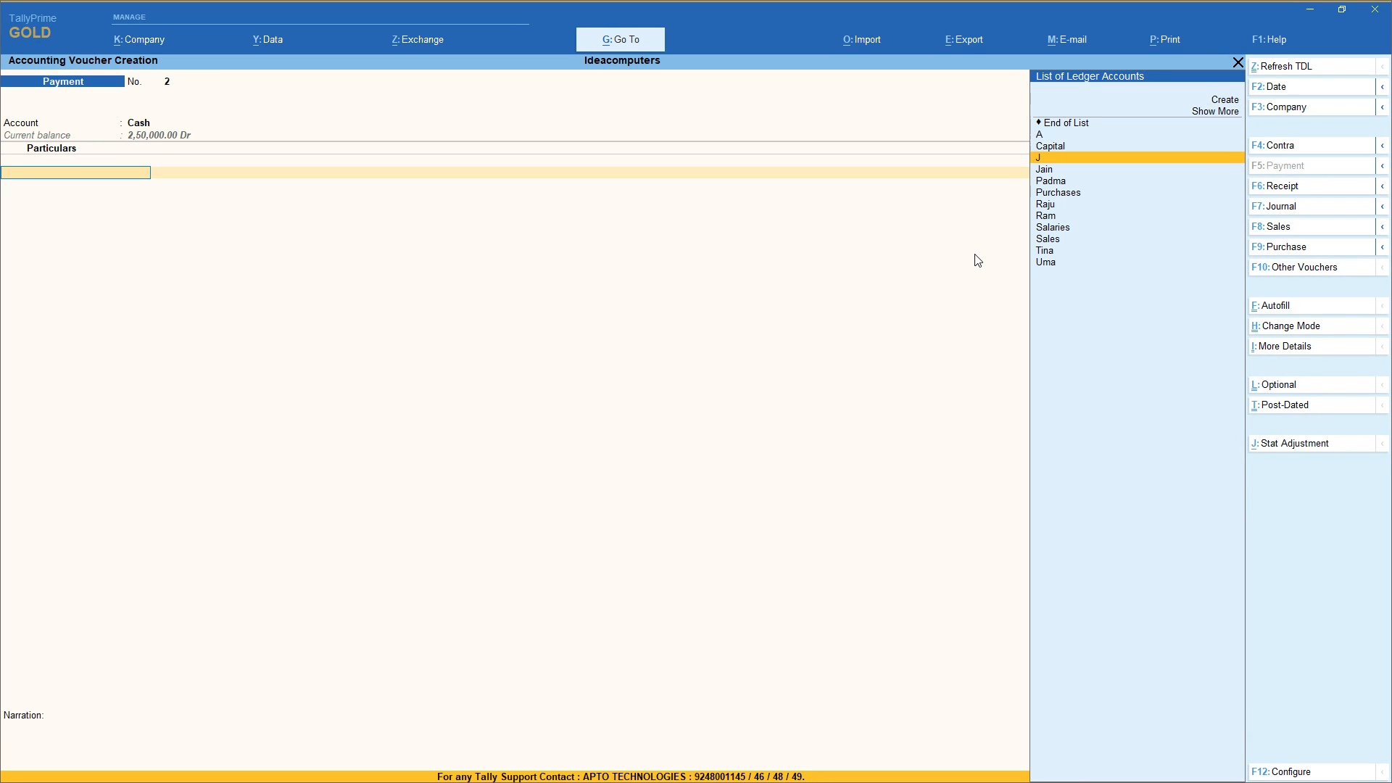
key("Down")
key("Down")
key("Down")
key("Up")
key("Up")
key("Up")
key("Up")
key("Up")
key("Up")
key("Up")
key("Up")
key("Up")
key("Return")
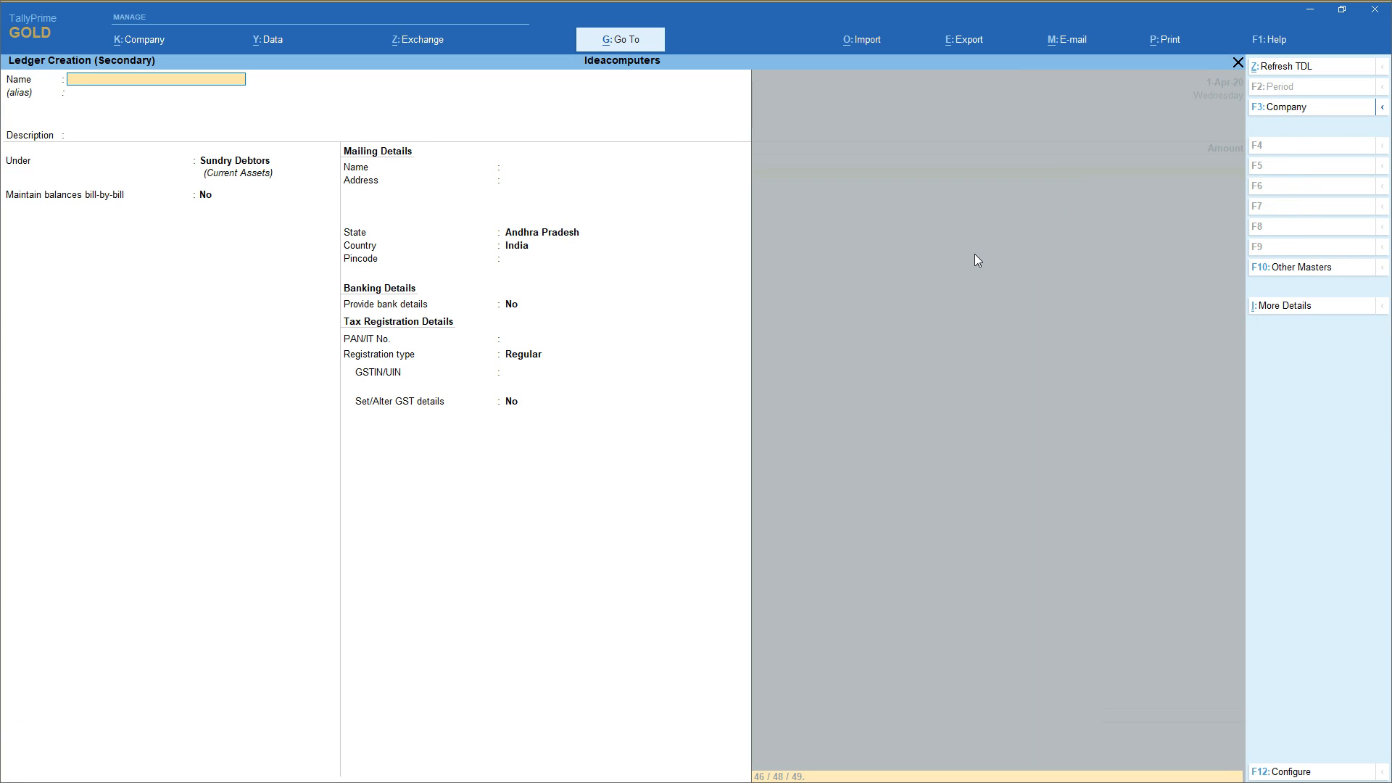
type("Rent")
key("Return")
key("Return")
key("Return")
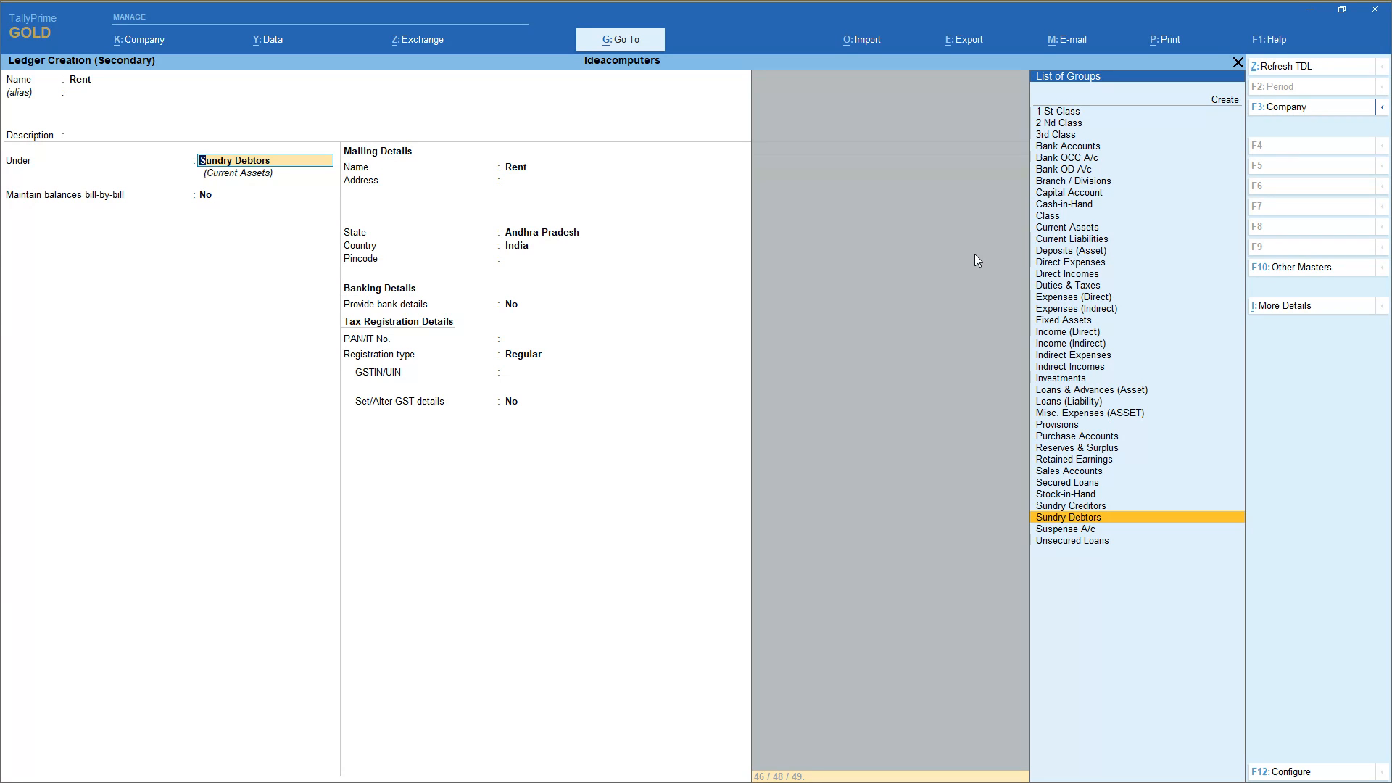
Place the Rent ledger under the Indirect Expenses group.
type("In")
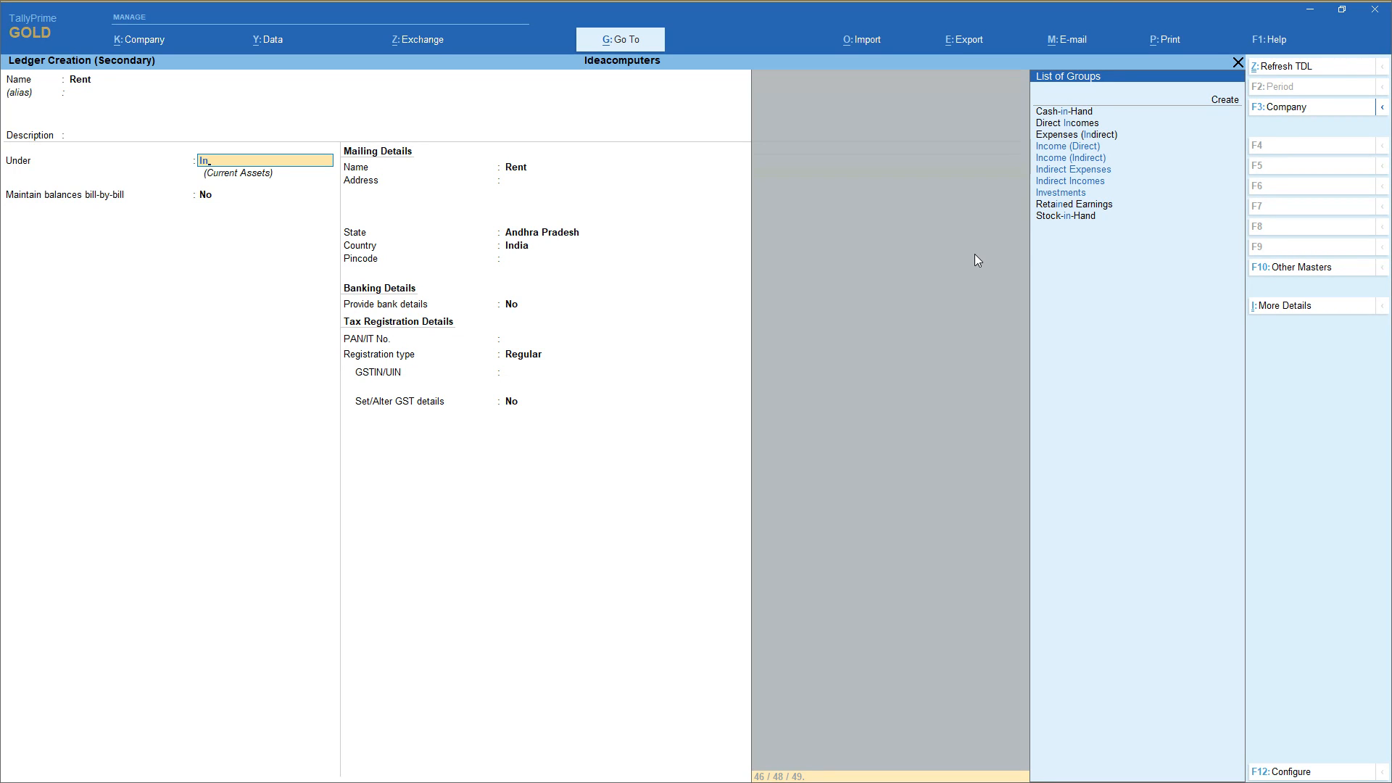
key("Down")
key("Down")
key("Down")
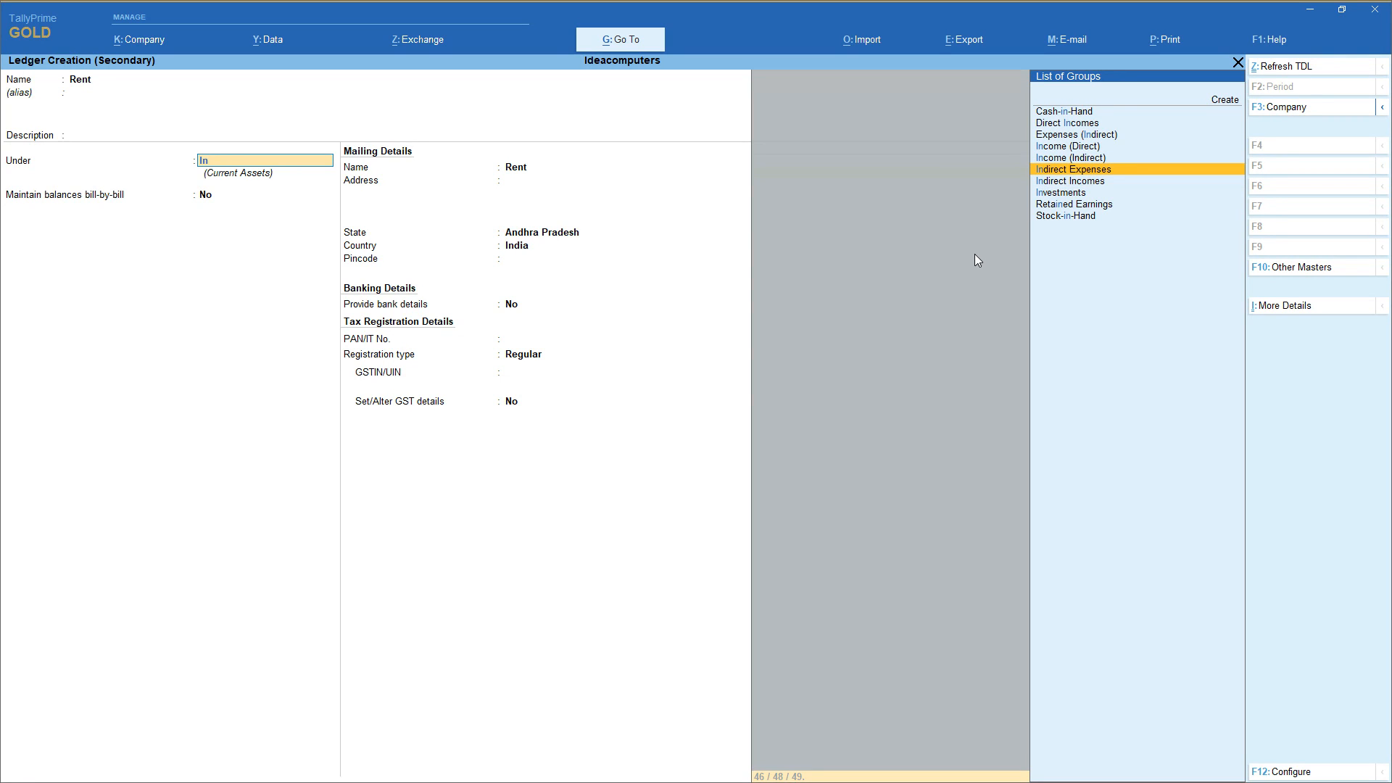
key("Return")
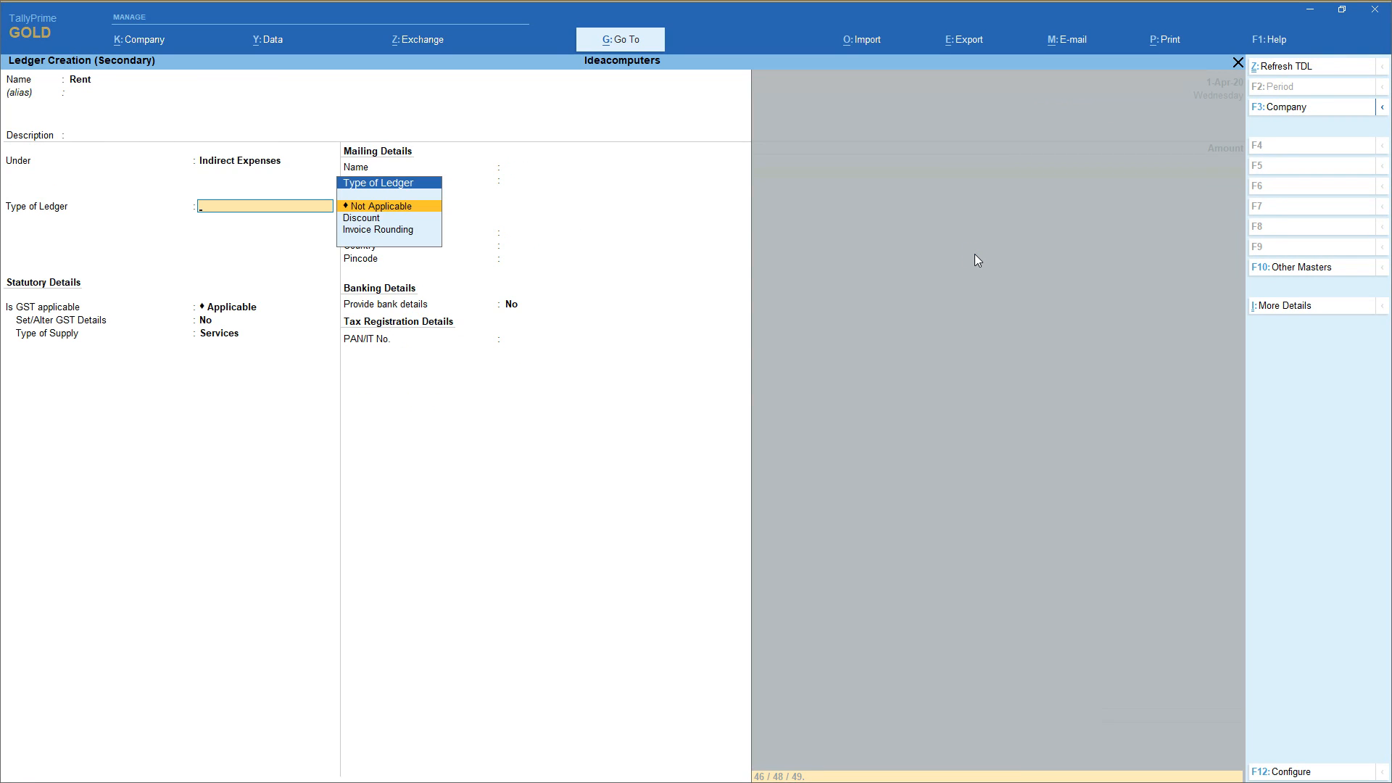
Set the Rent ledger's type, GST applicability and assessable value inclusion to Not Applicable, and save the ledger.
key("Return")
key("BackSpace")
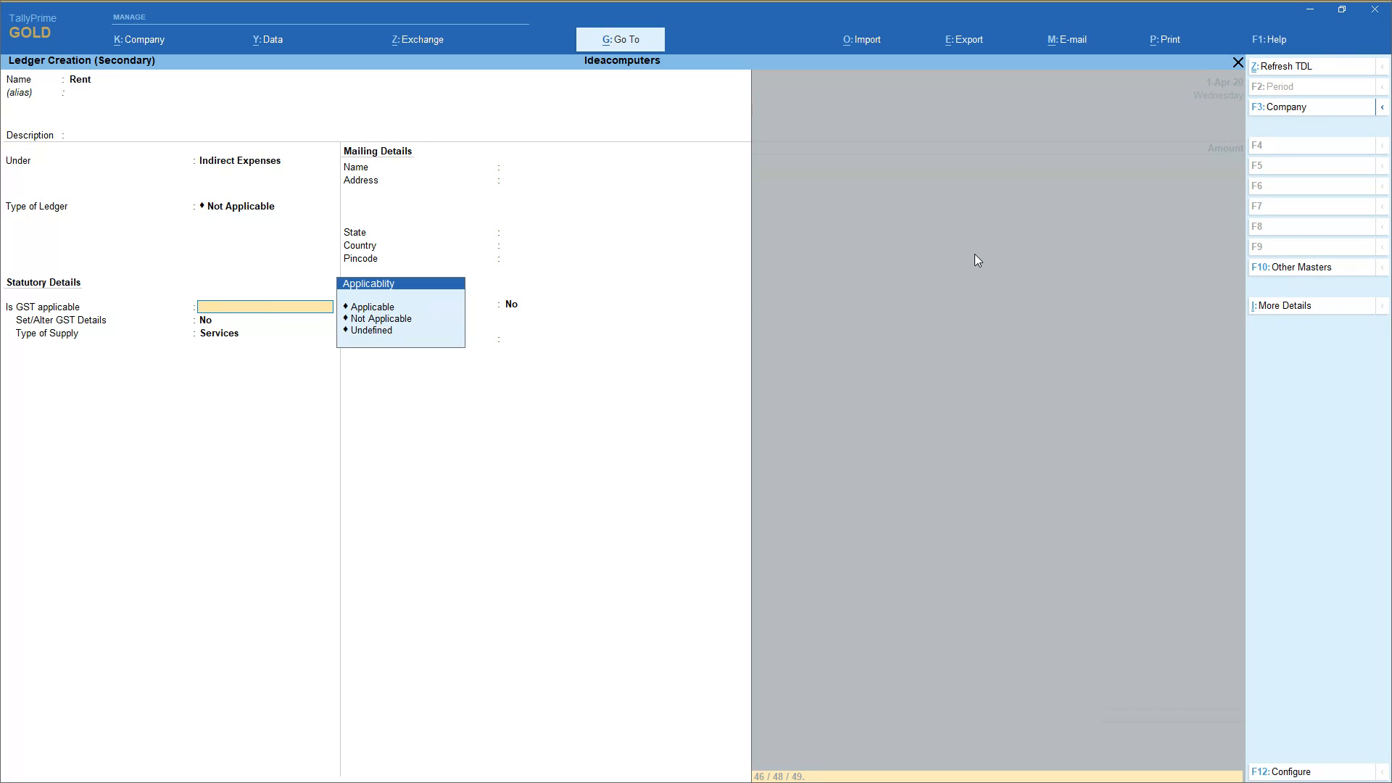
key("Up")
key("Up")
key("Down")
key("Return")
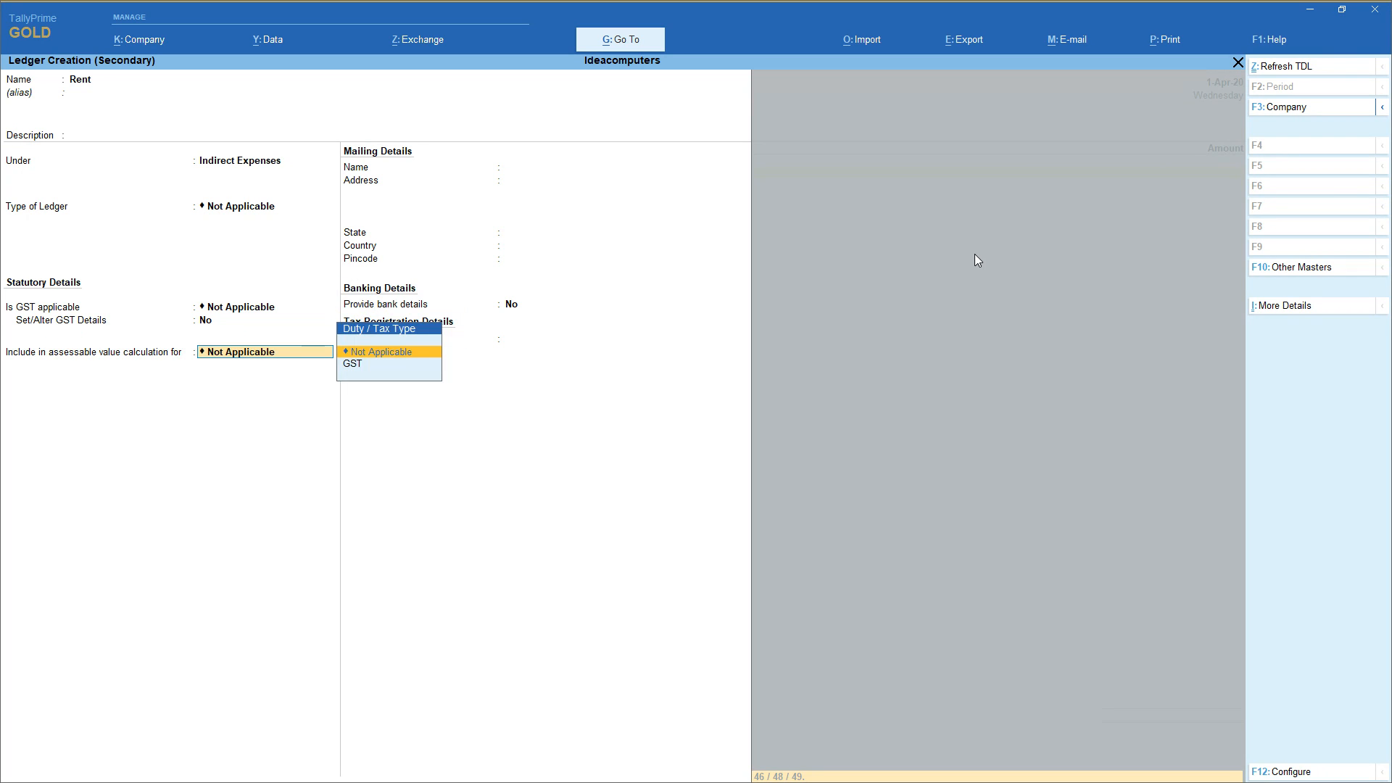
key("Return")
key("Return")
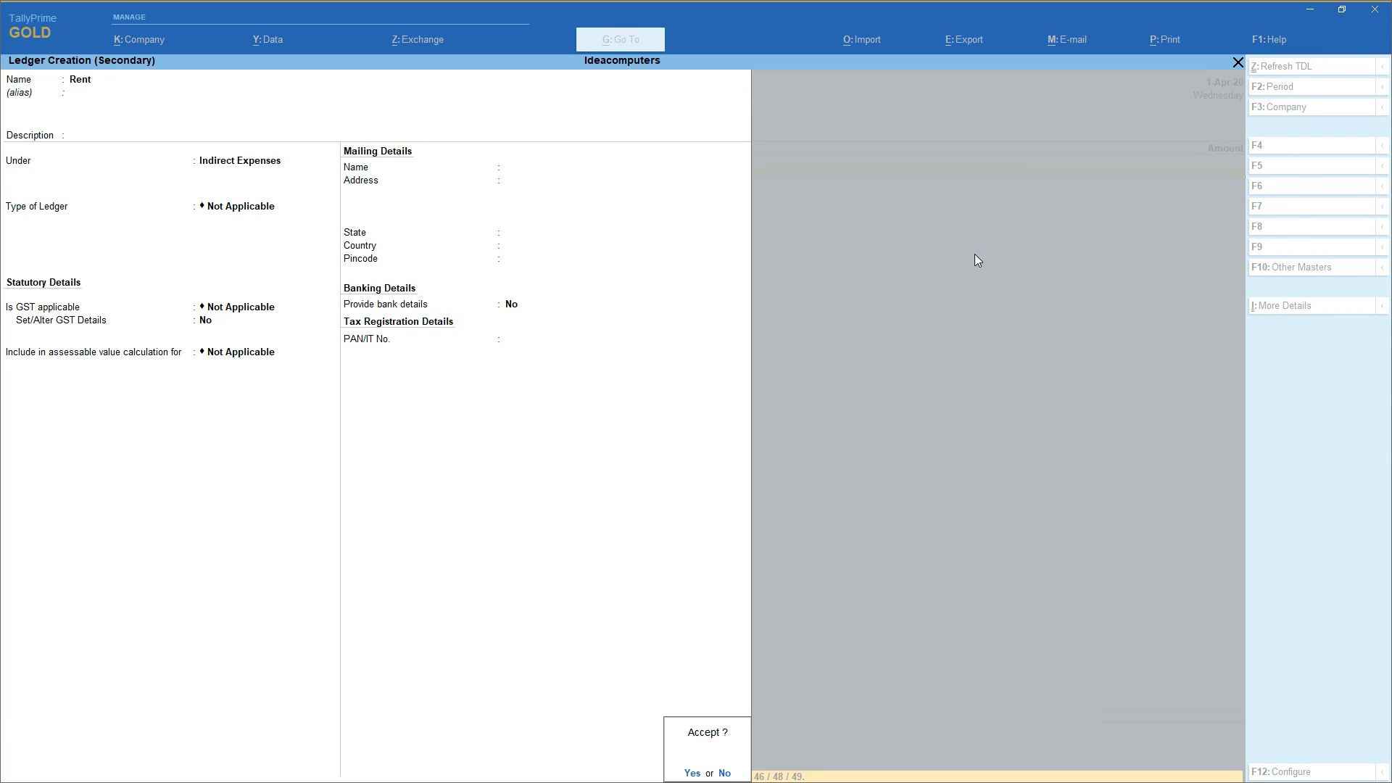
key("Return")
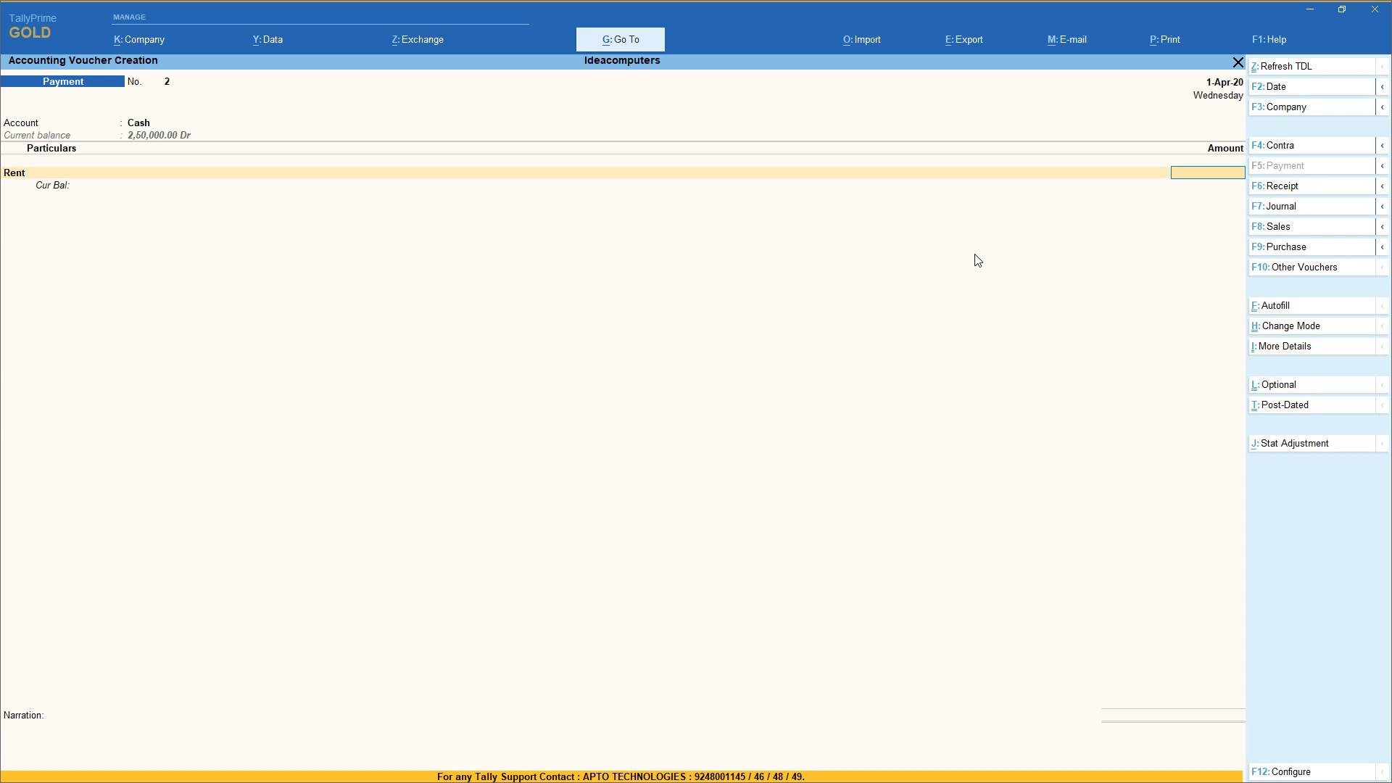
Enter 15,000 as the Rent amount and save the payment voucher without a narration.
type("15000")
key("Return")
key("Return")
key("Return")
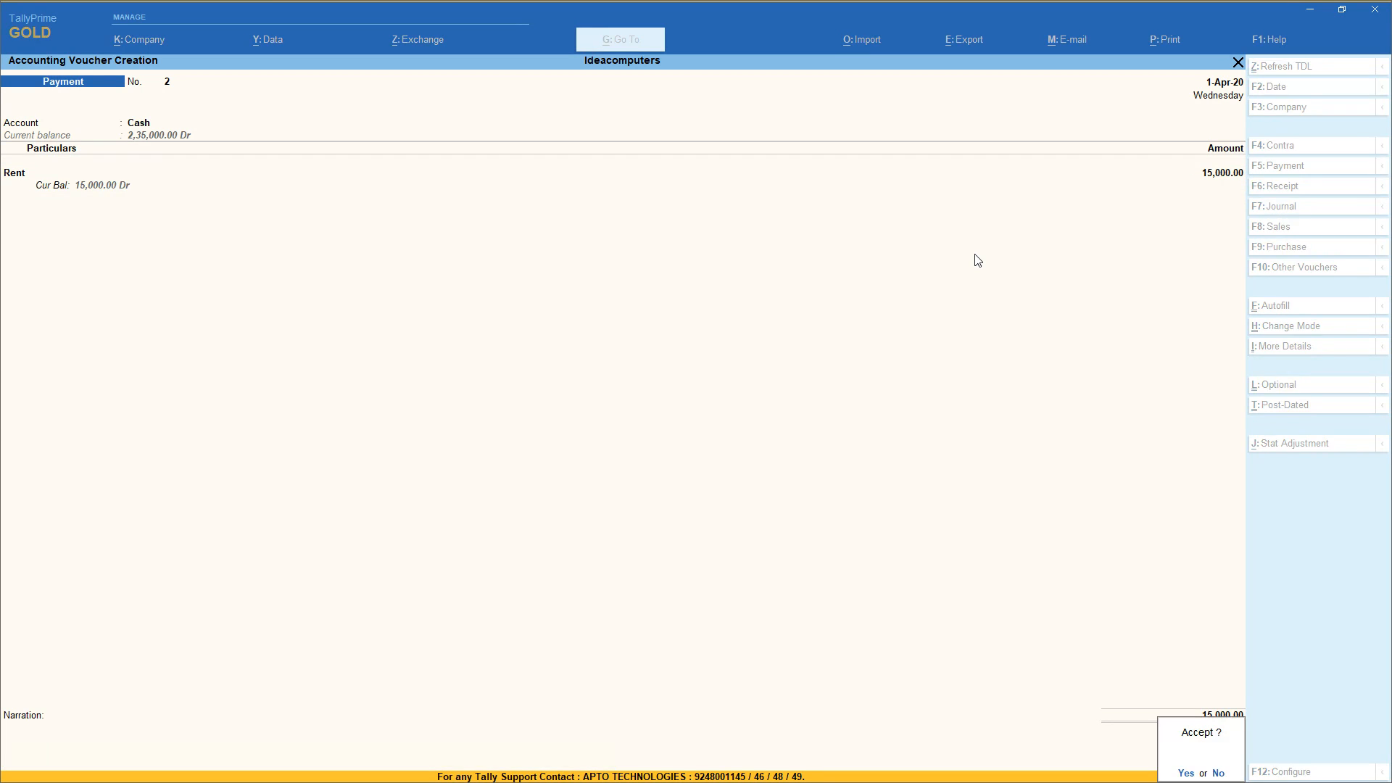
key("Return")
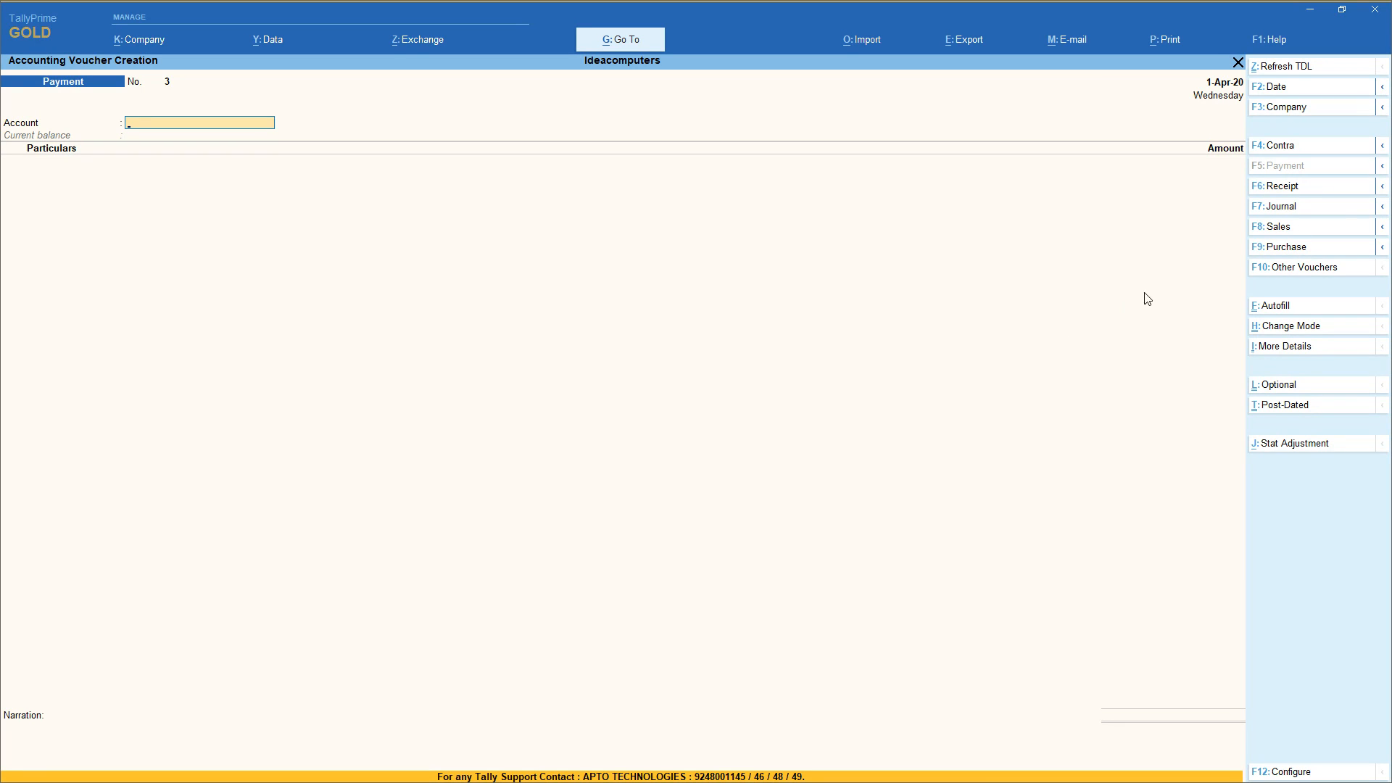
Change the voucher type from Payment to Debit Note.
left_click(1326, 279)
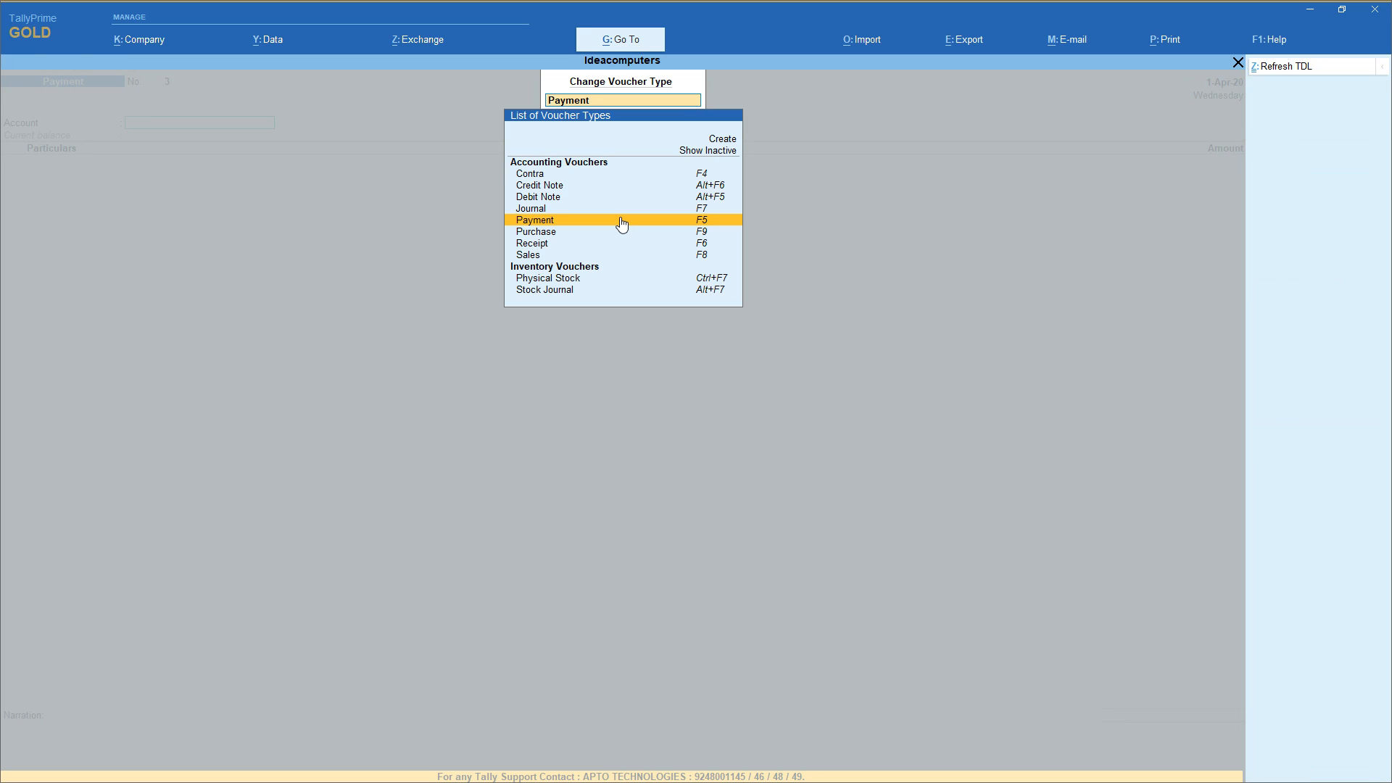
key("Up")
key("Up")
key("Up")
key("Down")
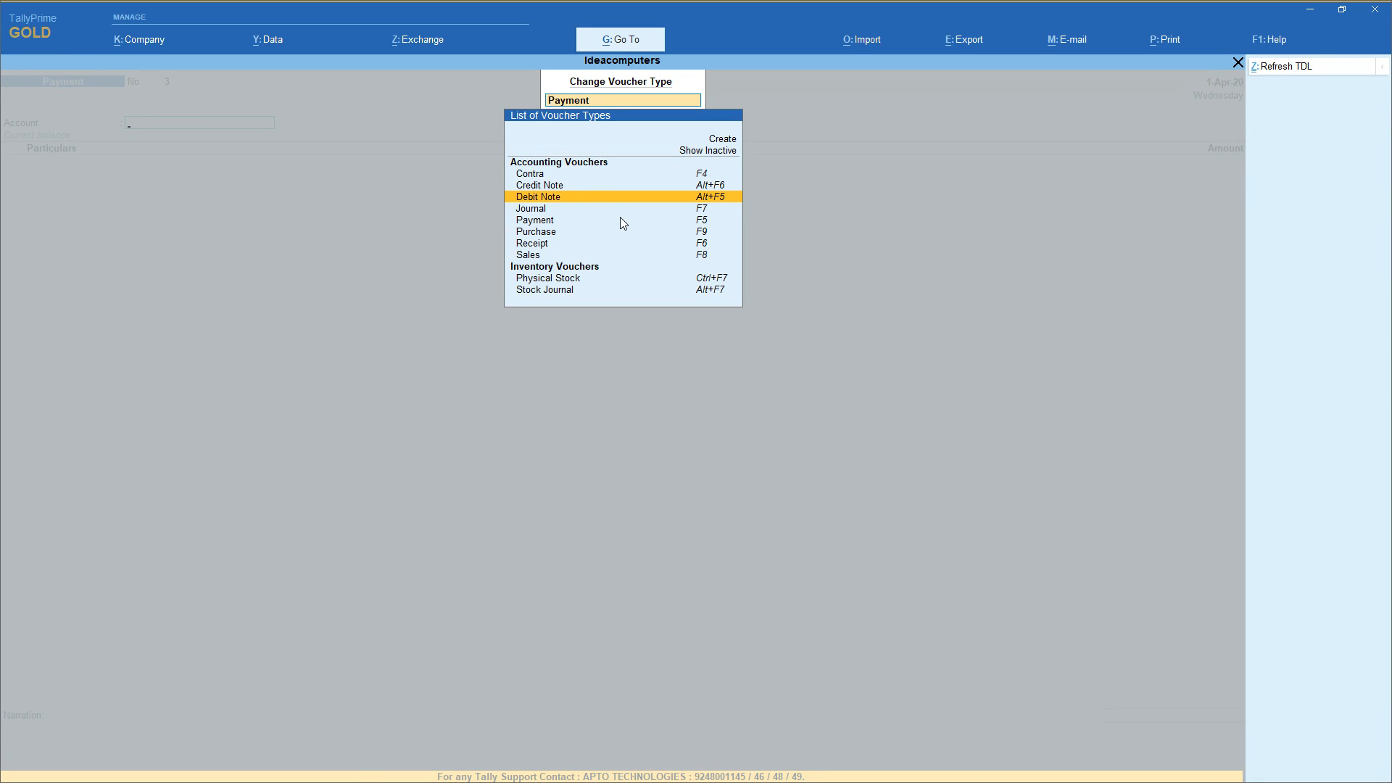
key("Return")
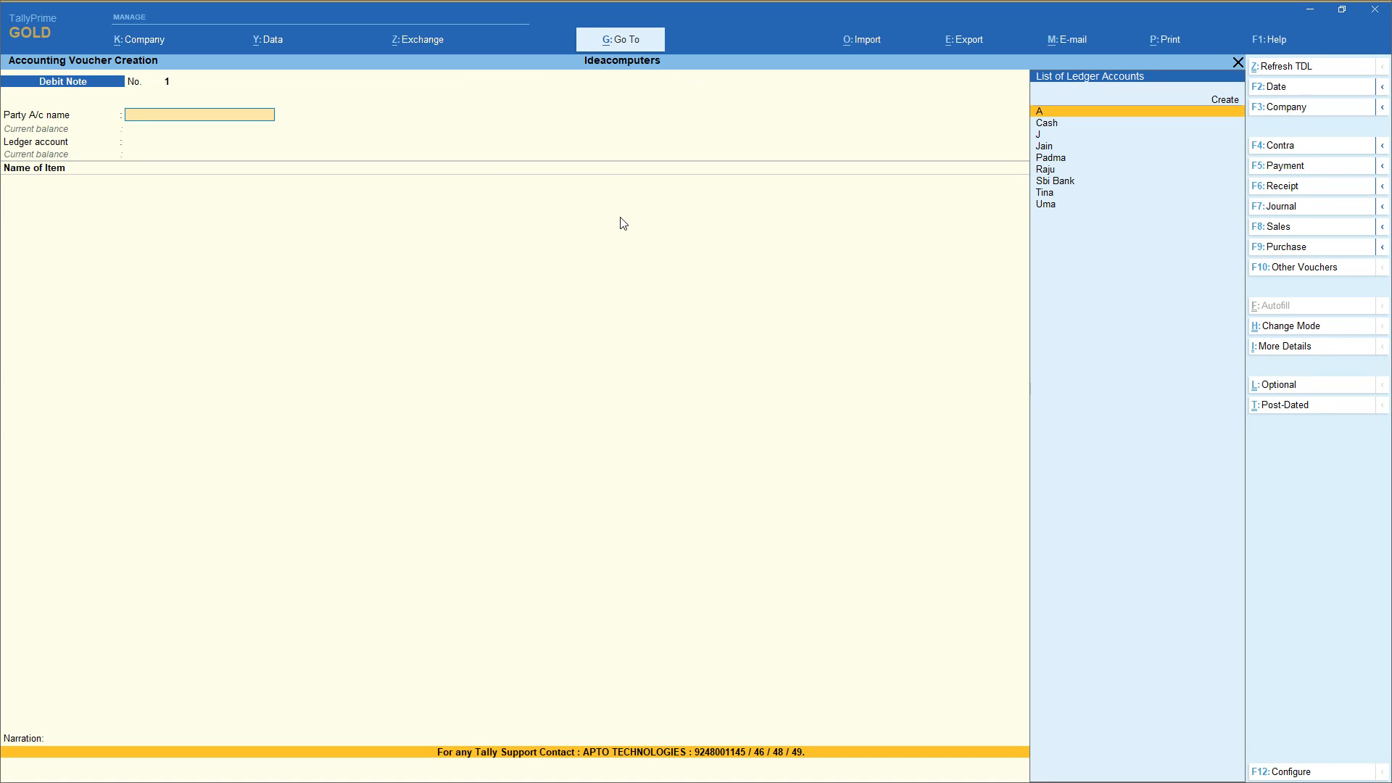
Choose the supplier from the purchase voucher as the debit note's party, leaving dispatch and original invoice details blank.
key("Down")
key("Down")
key("Down")
key("Down")
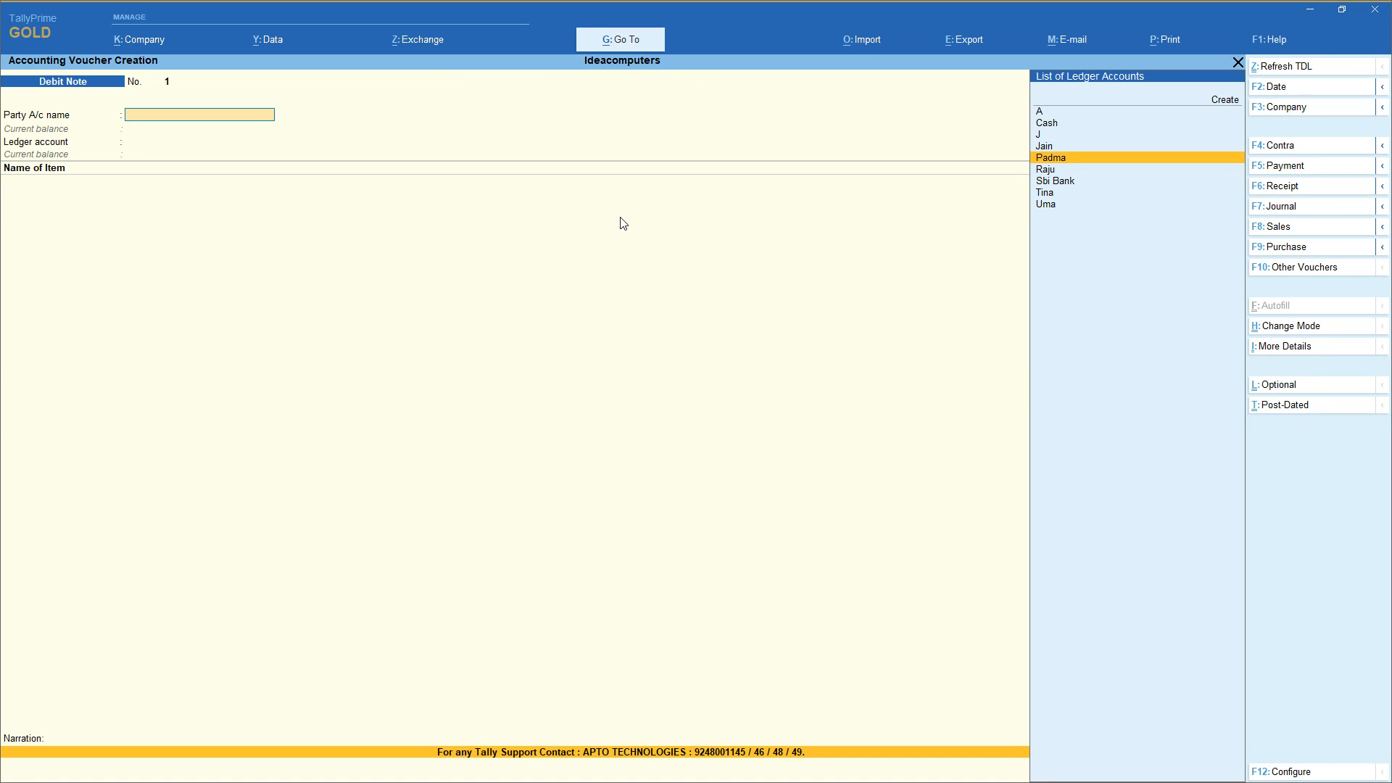
key("Return")
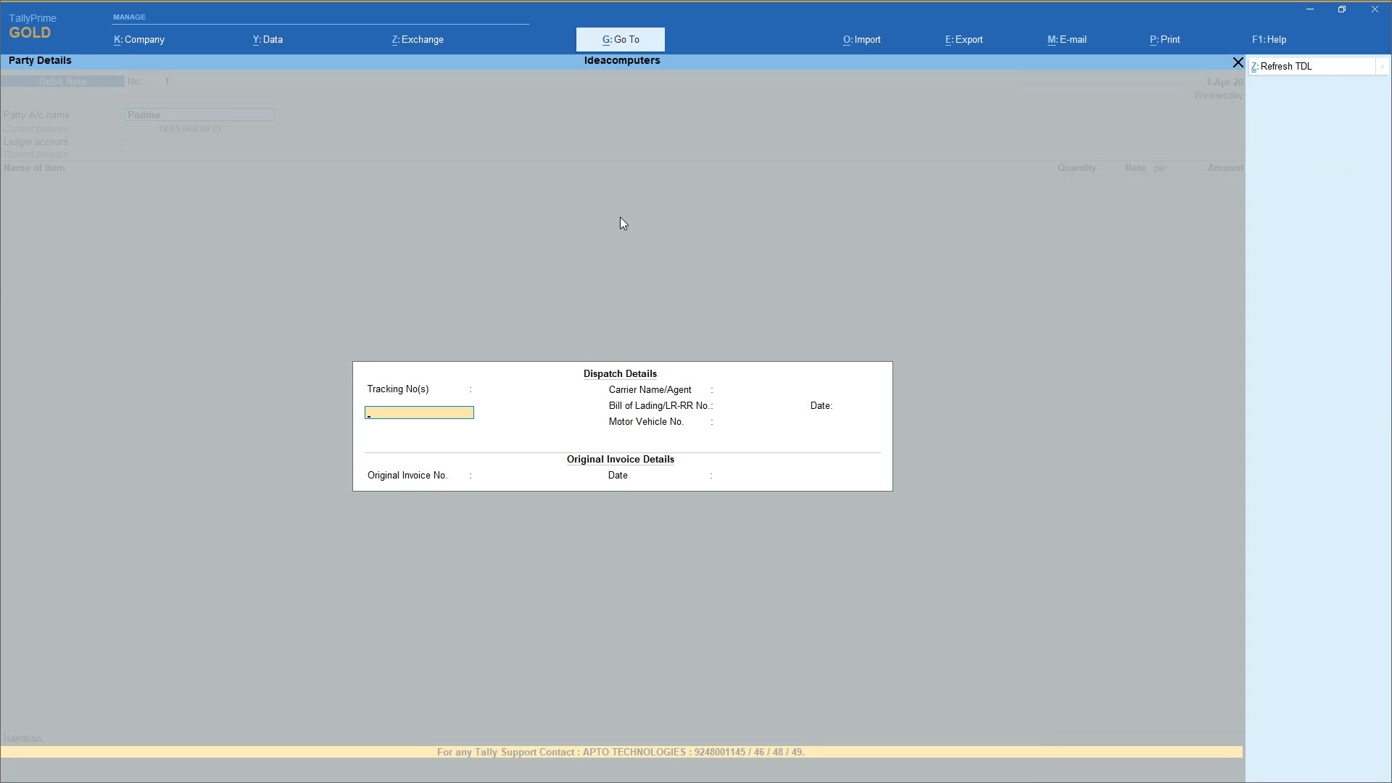
key("Return")
key("Return")
key("Return")
key("Return")
key("Return")
key("Return")
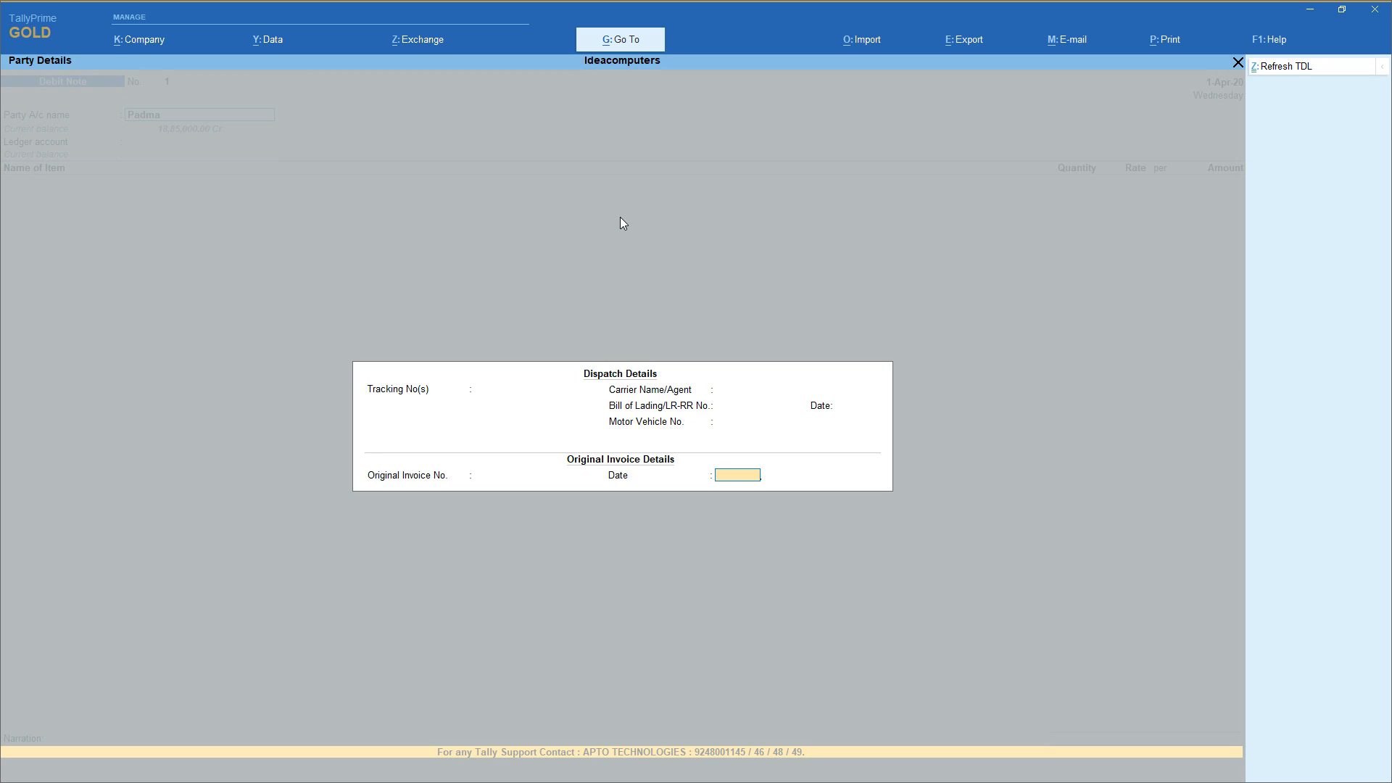
key("Return")
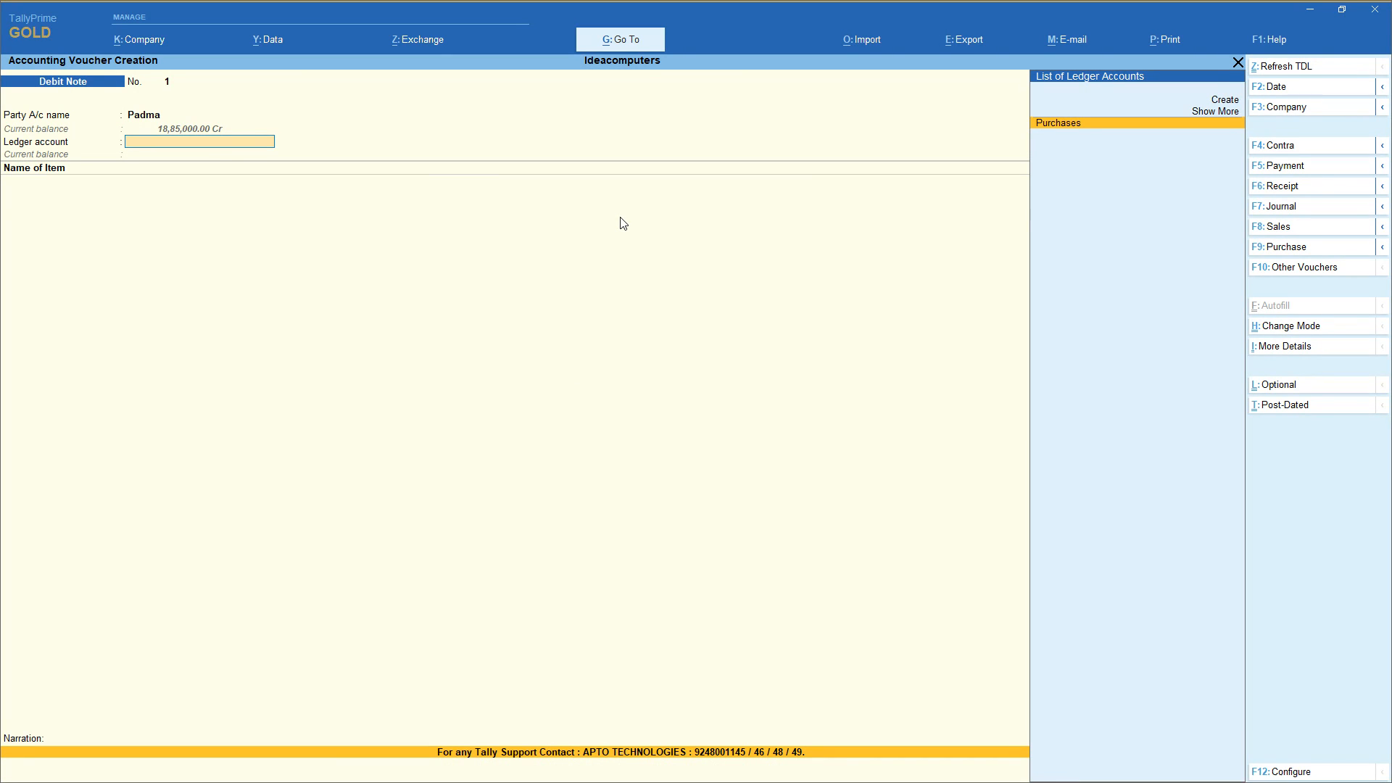
Set the debit note's ledger account to Purchases and choose 24 inches Sony Tv as the returned item.
key("Return")
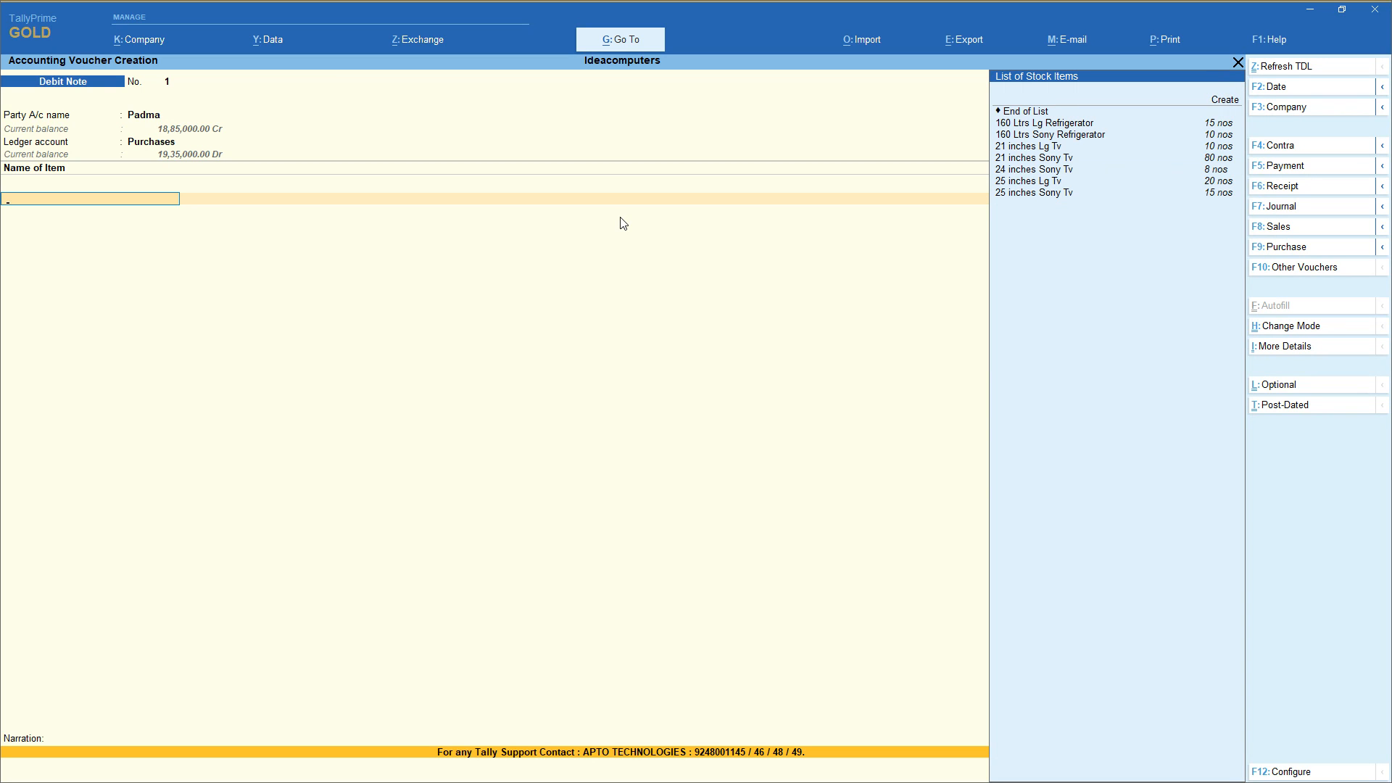
key("Down")
key("Down")
key("Down")
key("Down")
key("Down")
key("Down")
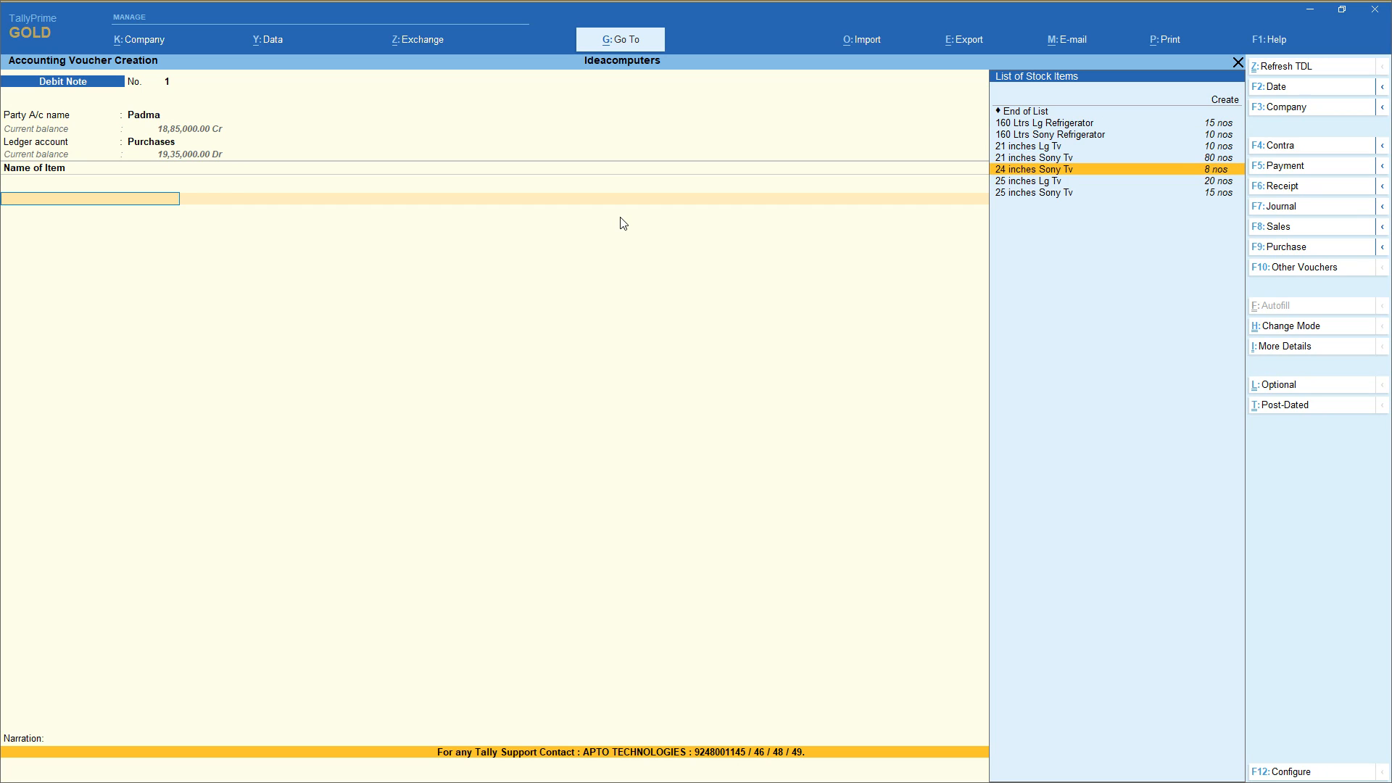
key("Return")
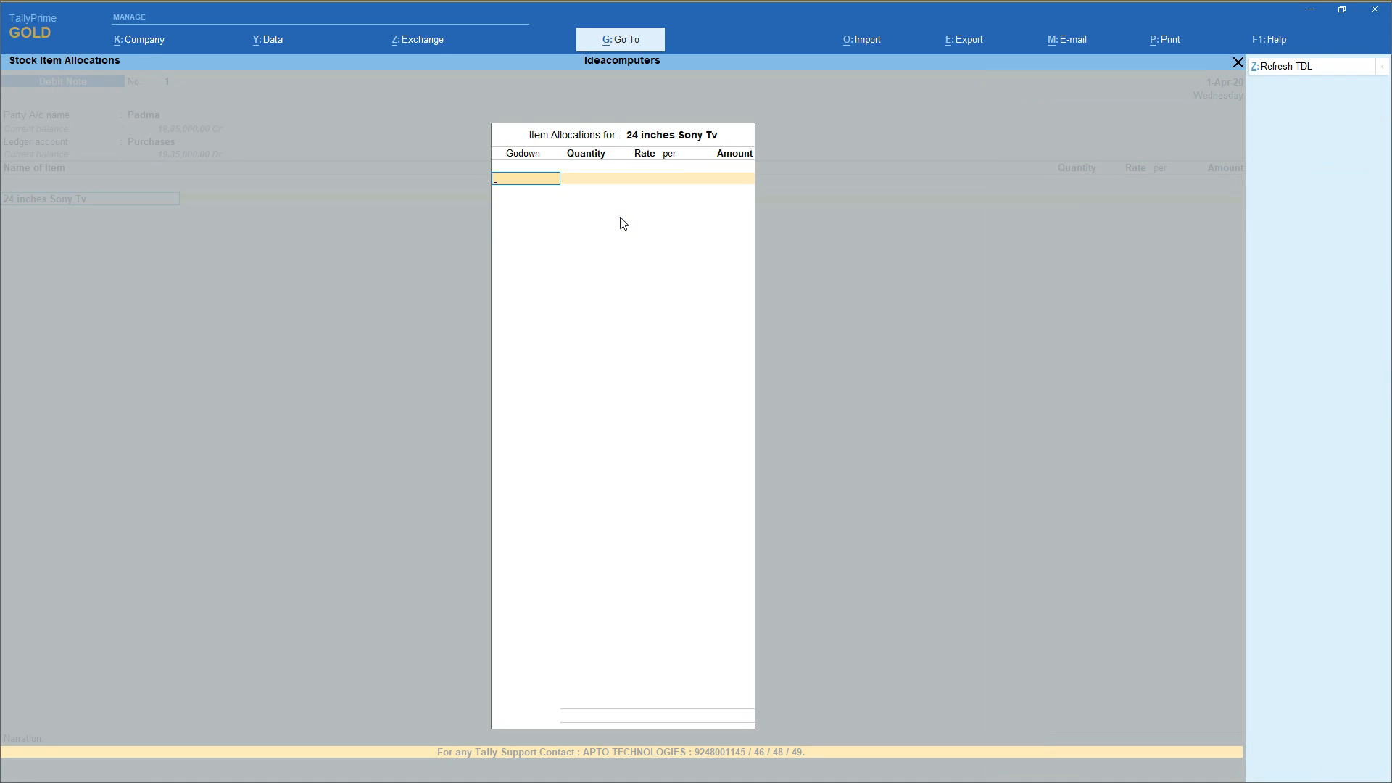
Allocate 1 nos of the item from Main Location at a rate of 12,000 and save the debit note without a narration.
key("Down")
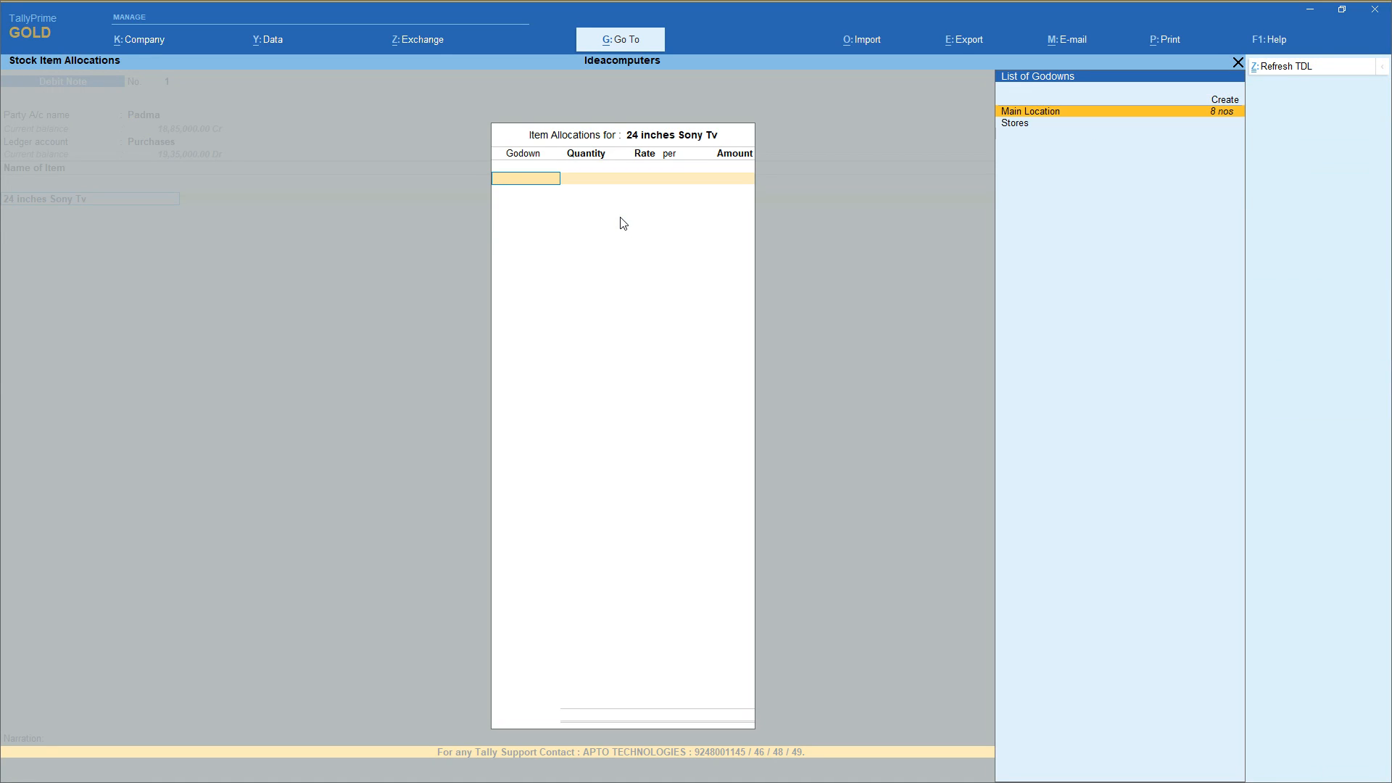
key("Return")
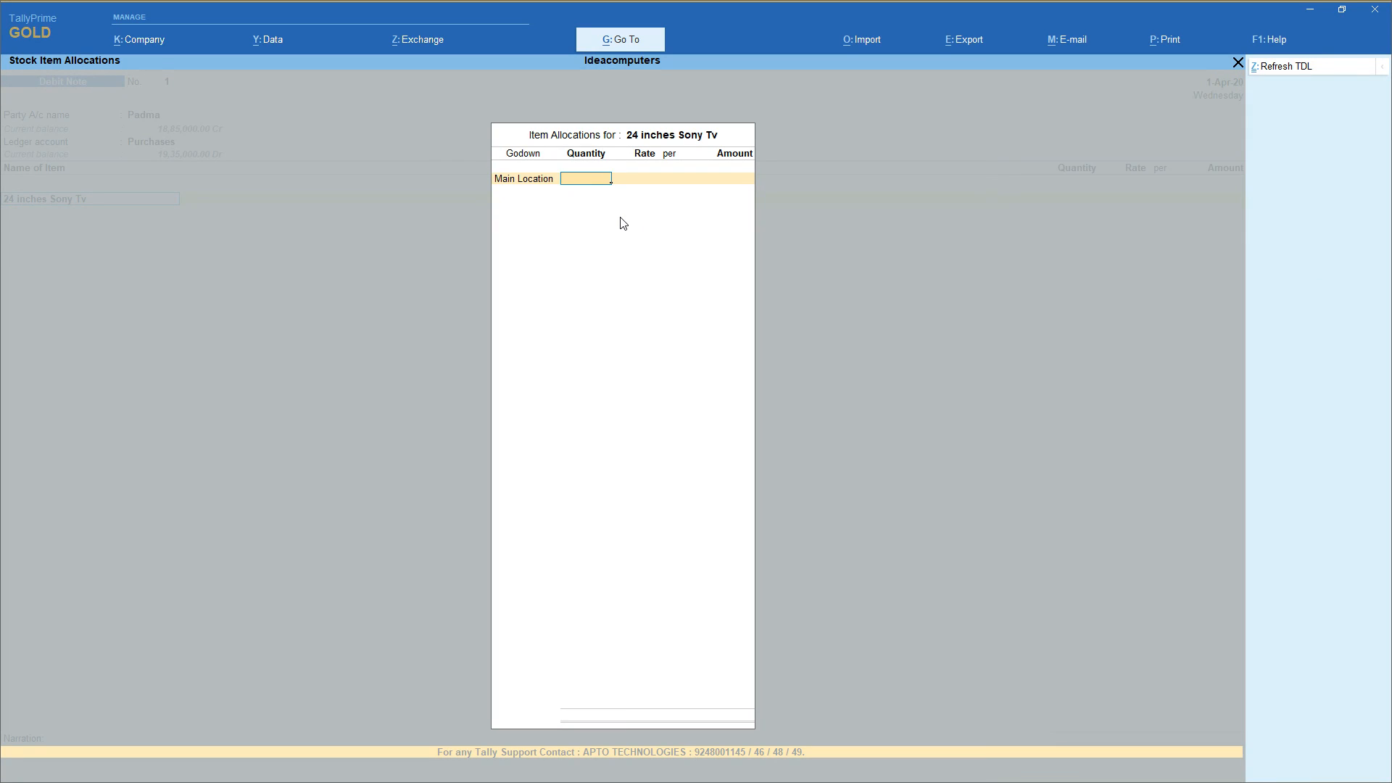
type("1")
key("Return")
key("Return")
key("Return")
key("Return")
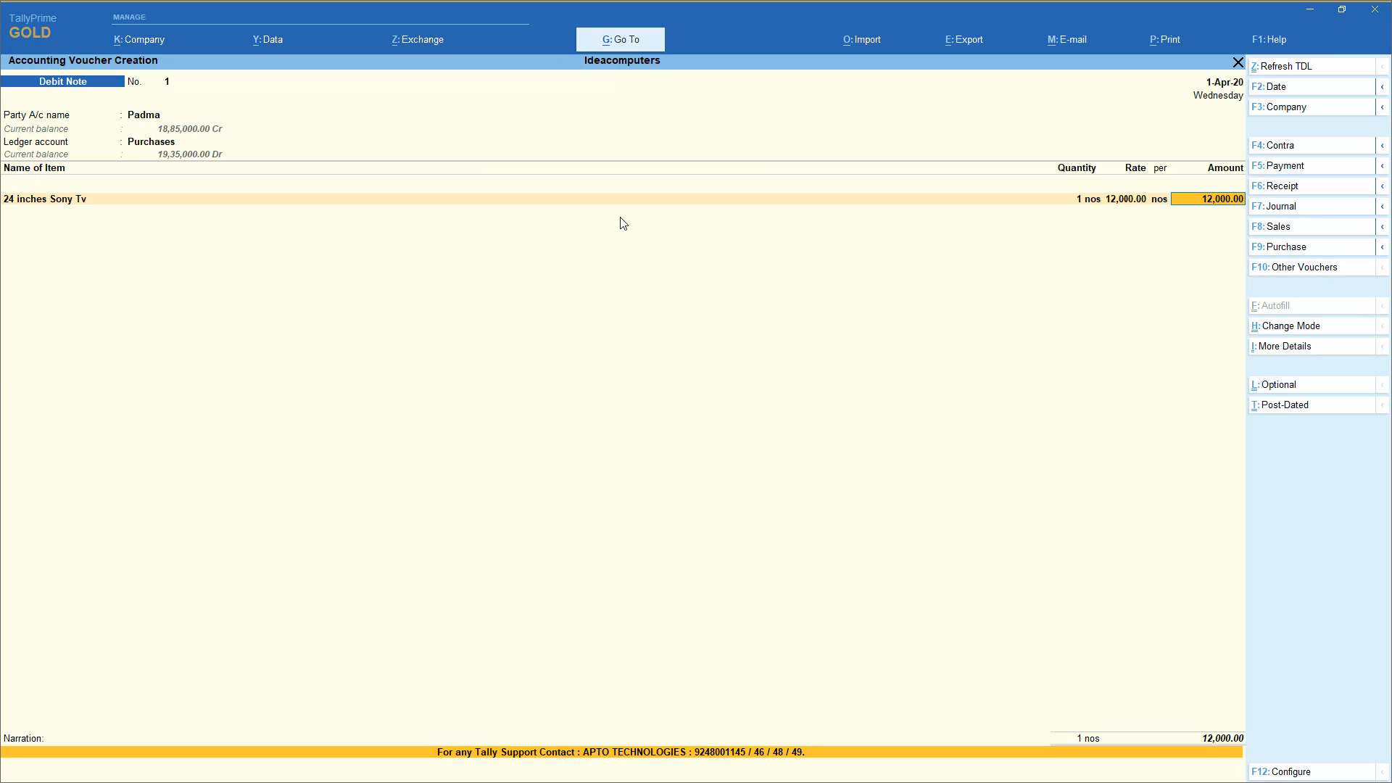
key("Return")
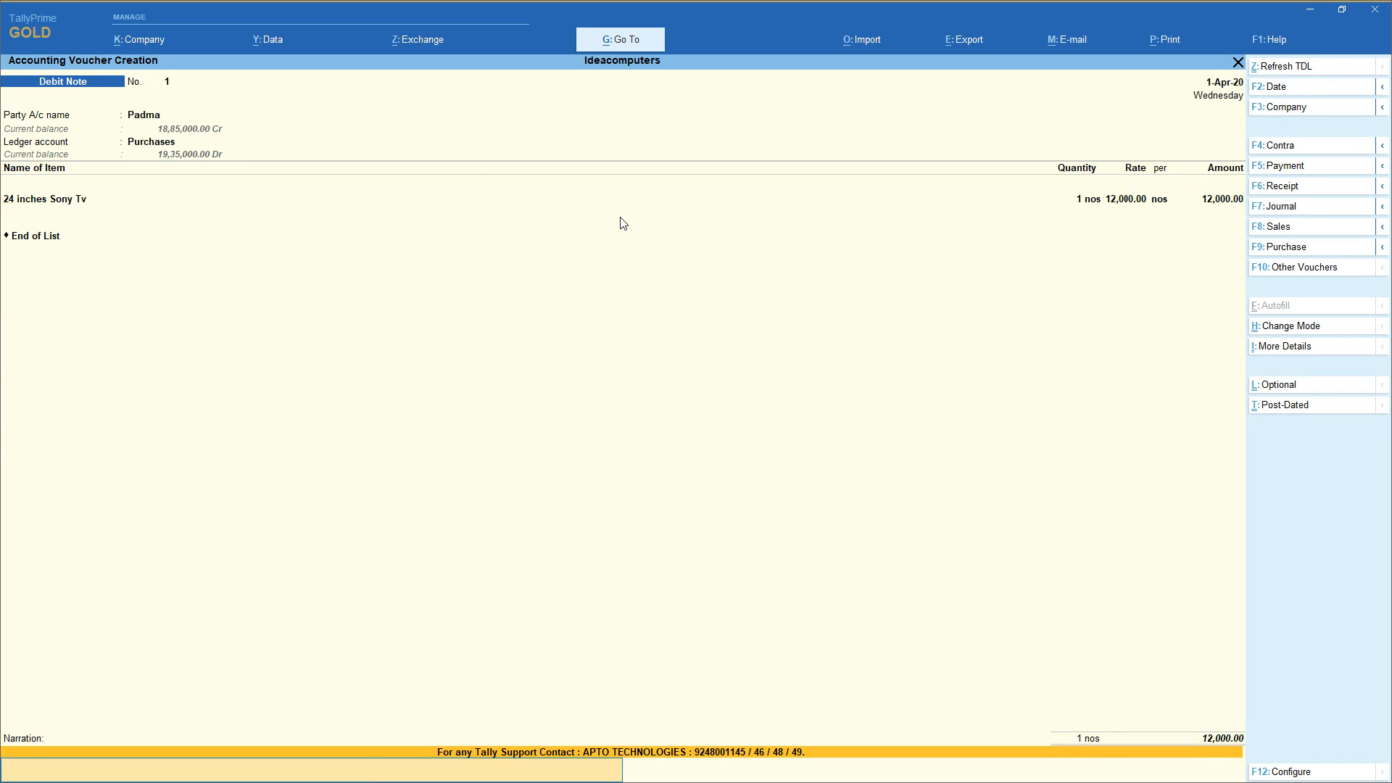
key("Return")
key("Return")
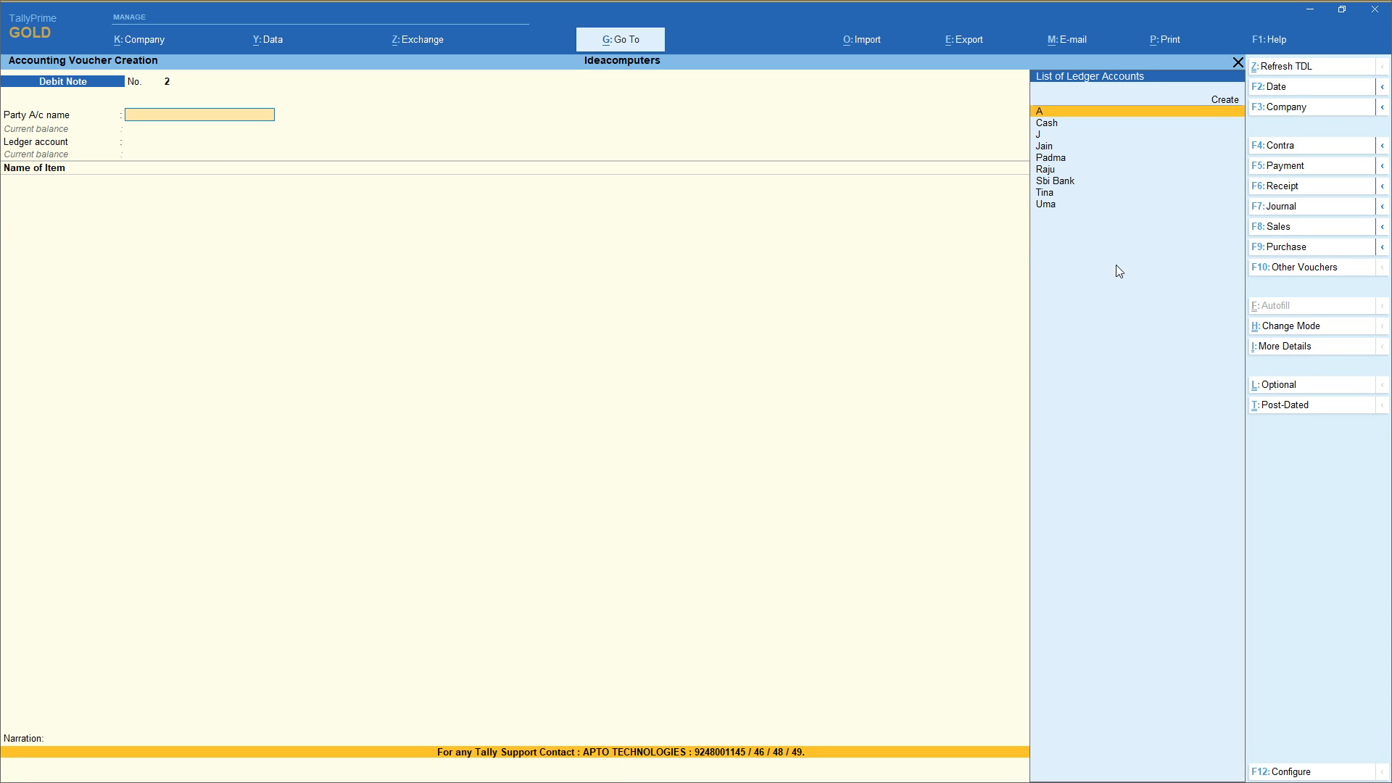
Change the voucher type from Debit Note to Credit Note.
left_click(1272, 270)
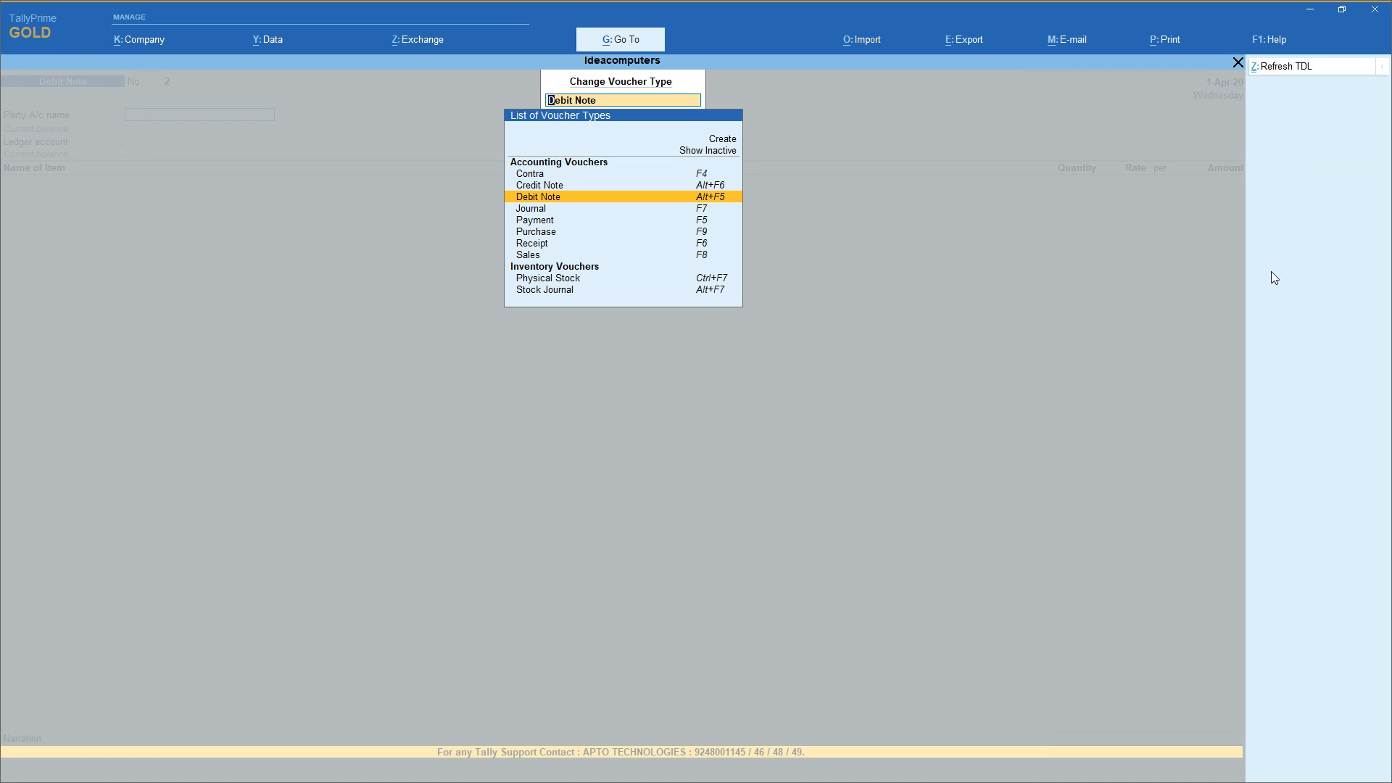
key("Up")
key("Return")
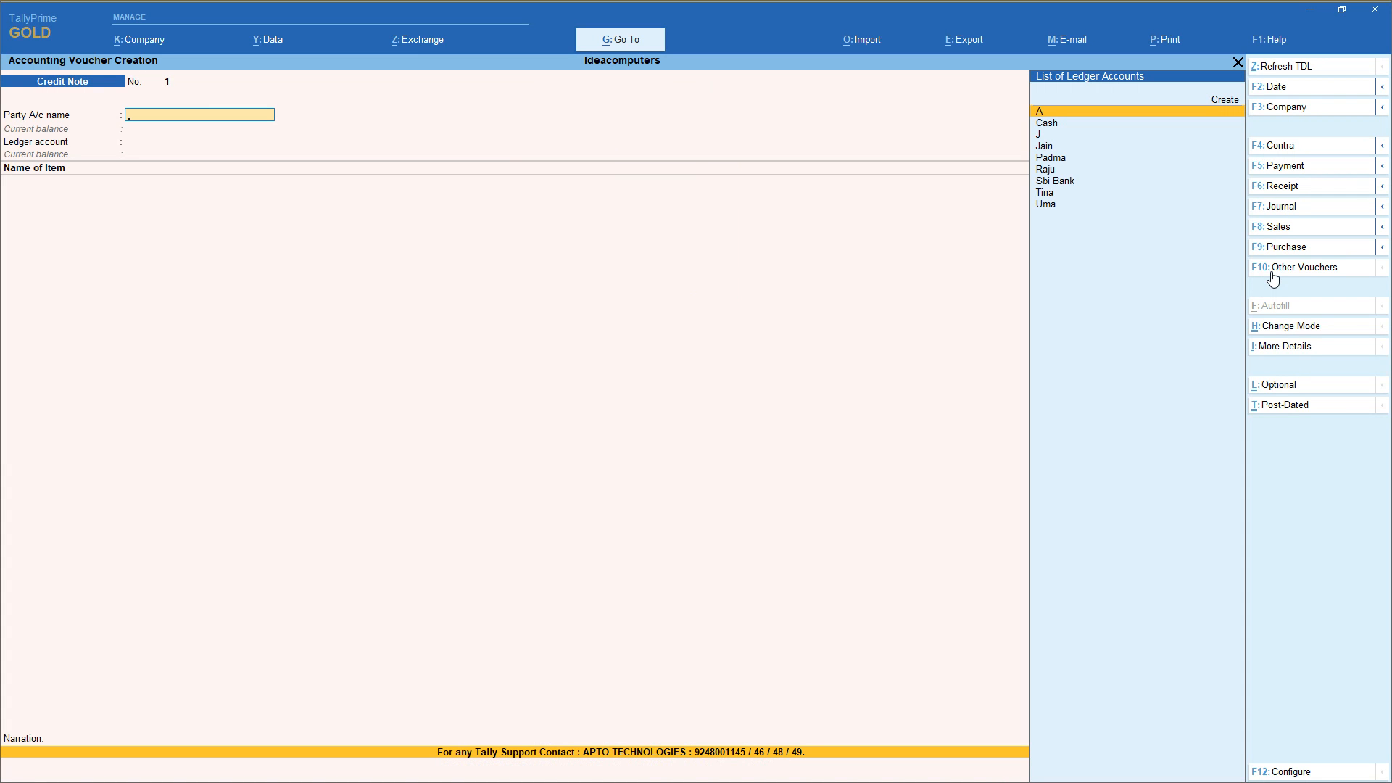
Choose the sales customer as the credit note's party, leaving the dispatch and original invoice details blank.
key("Down")
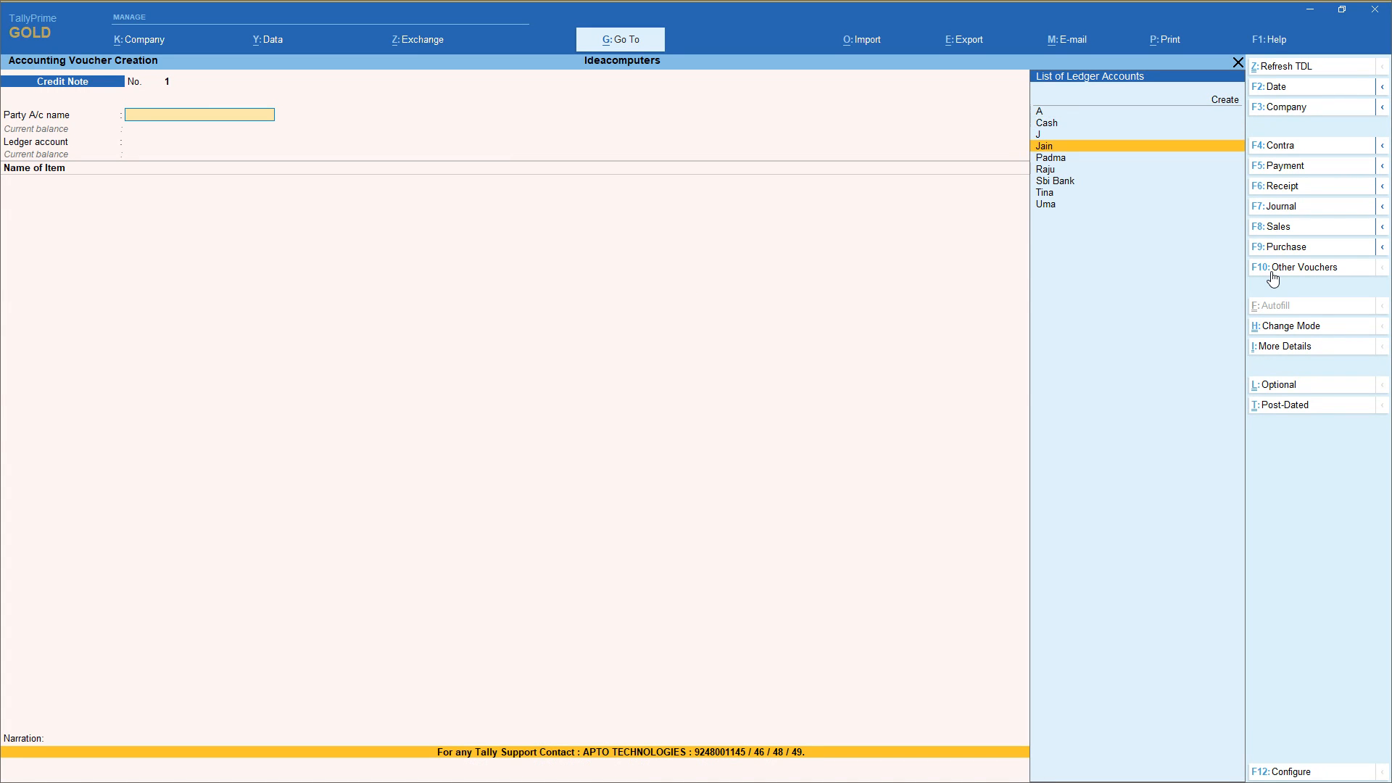
key("Return")
key("Return")
key("Return")
key("Return")
key("Return")
key("Return")
key("Return")
key("Return")
key("Return")
key("Return")
key("Return")
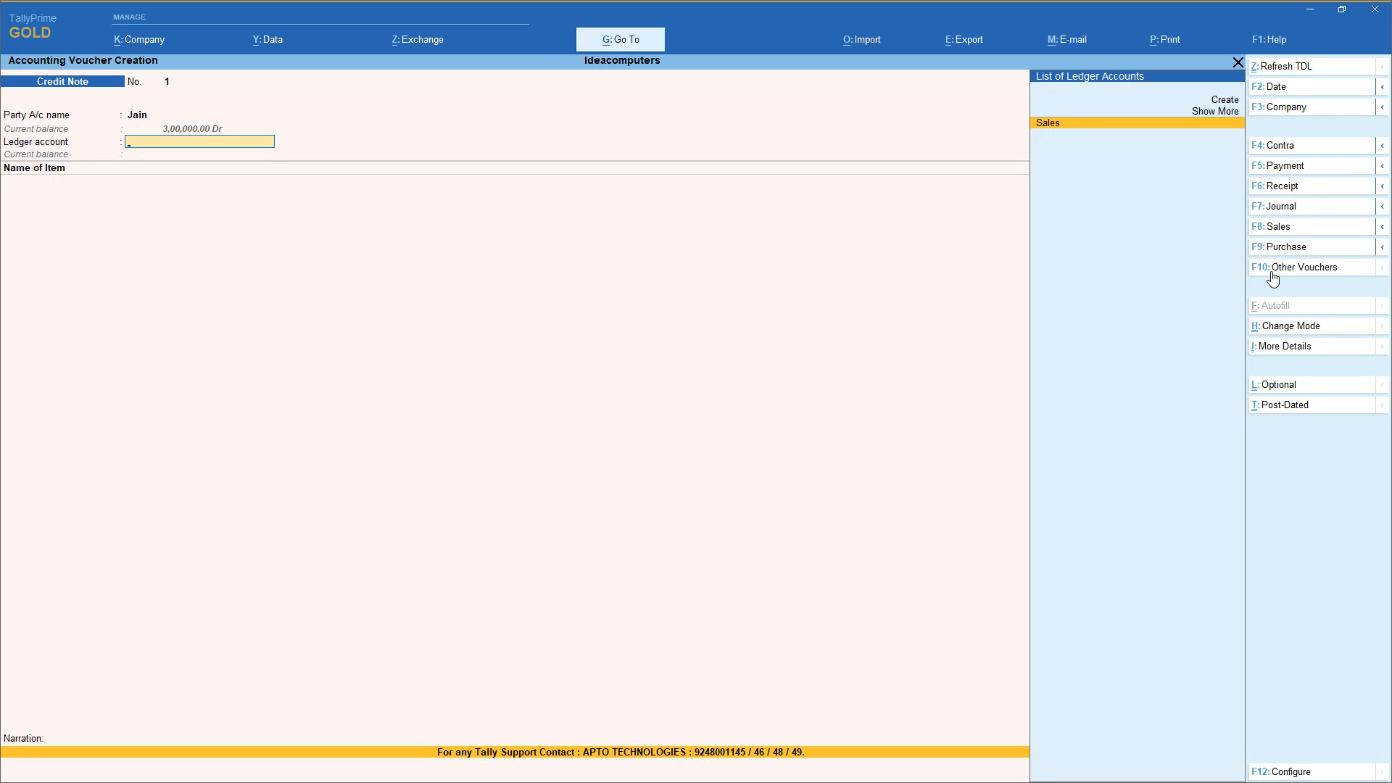
Set the credit note's ledger account to Sales and choose 21 inches Sony Tv as the returned item.
key("Return")
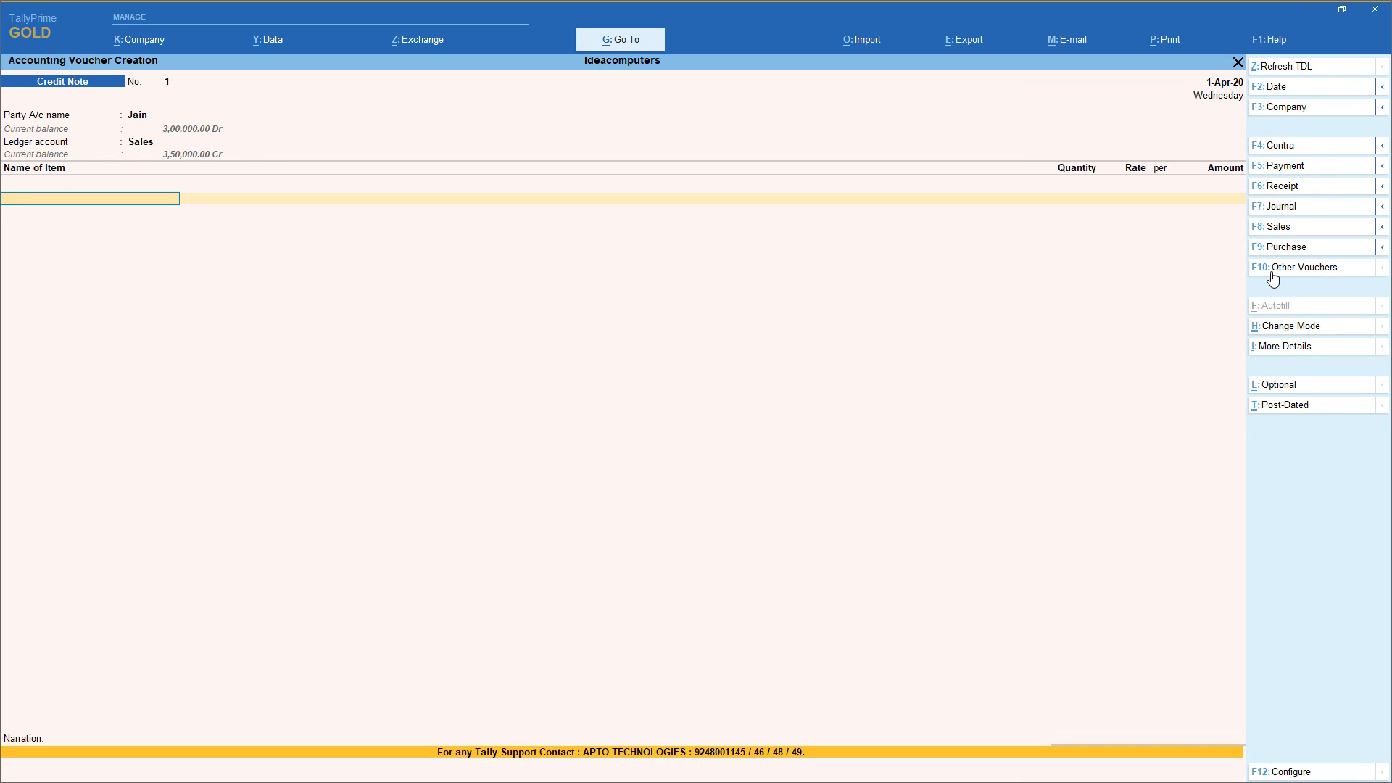
key("Down")
key("Down")
key("Down")
key("Down")
key("Down")
key("Down")
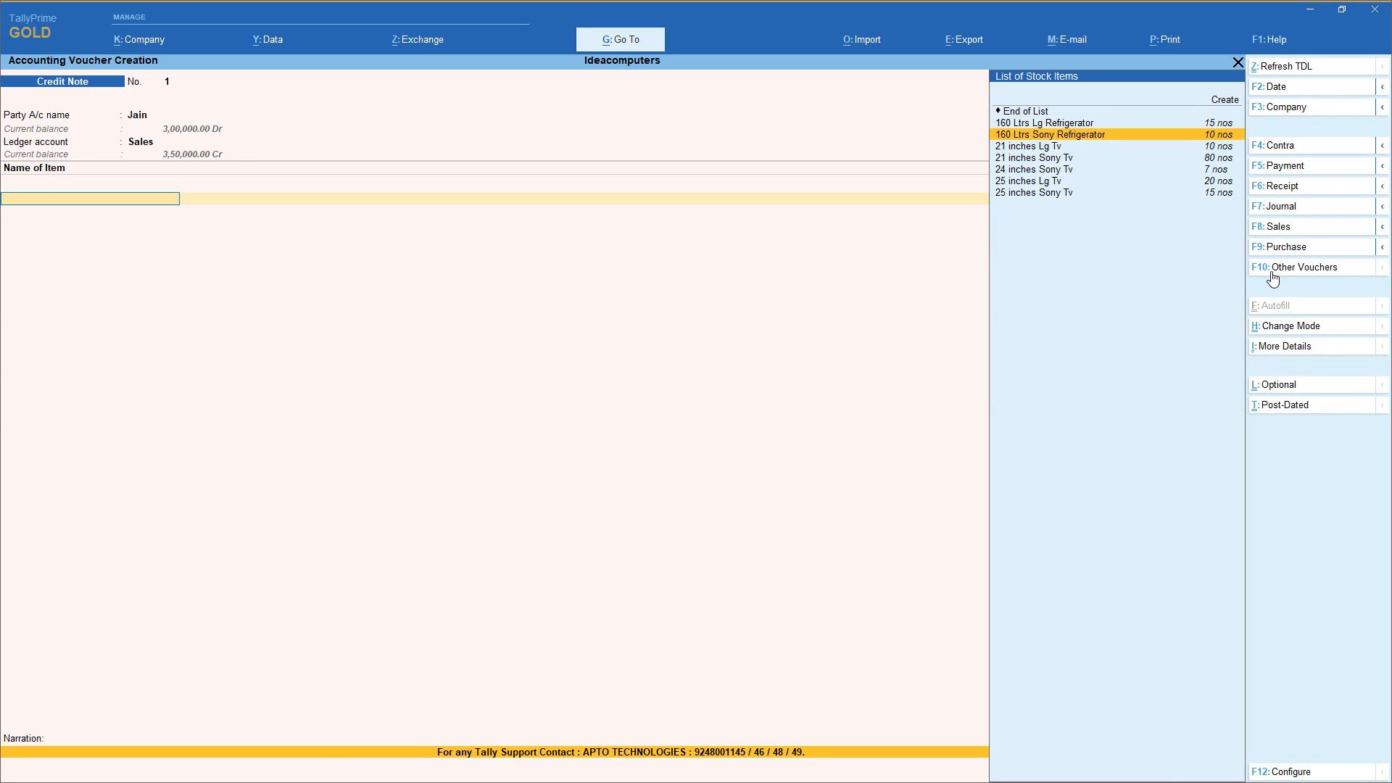
key("Return")
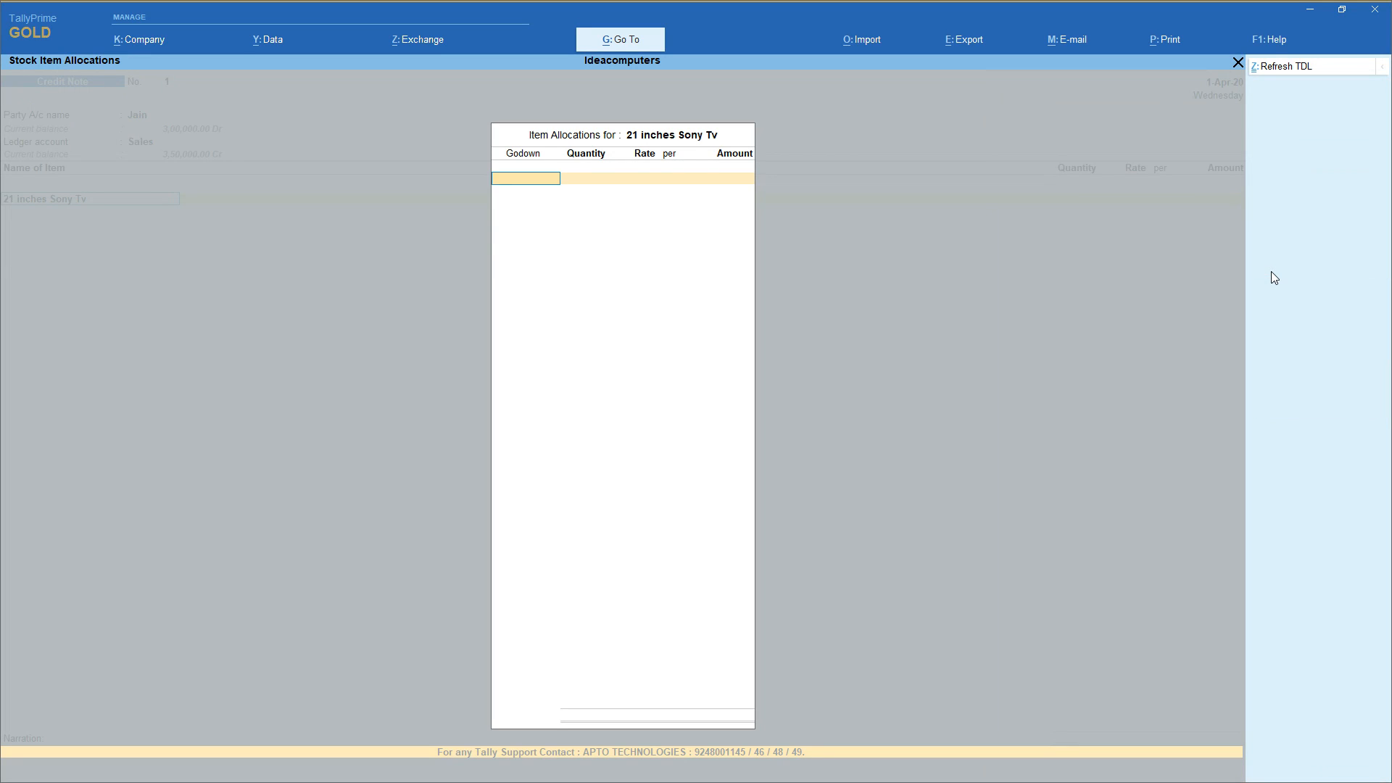
Allocate 1 nos of the item to Main Location at a rate of 16,000 and save the credit note without a narration.
key("Return")
type("1")
key("Return")
key("Return")
key("Return")
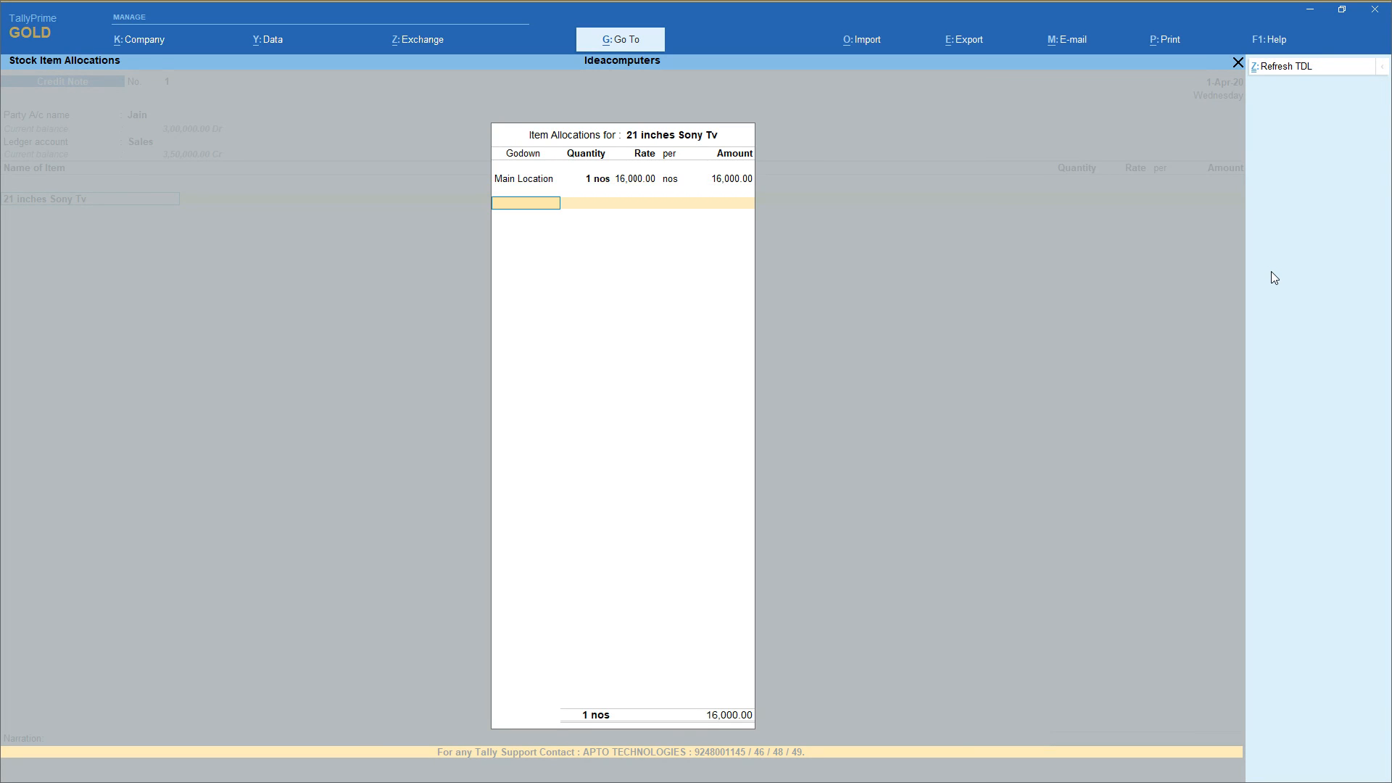
key("Return")
key("Return")
key("Return")
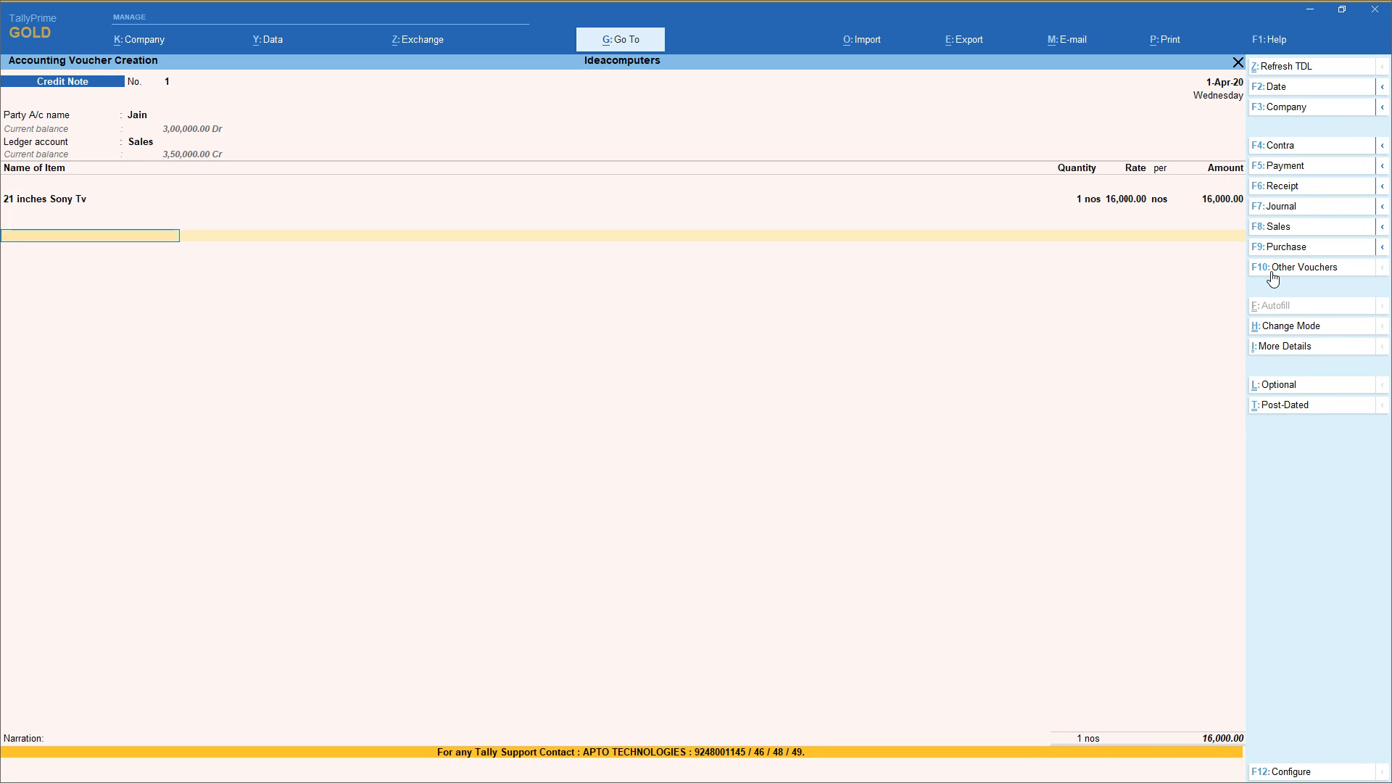
key("Return")
key("Return")
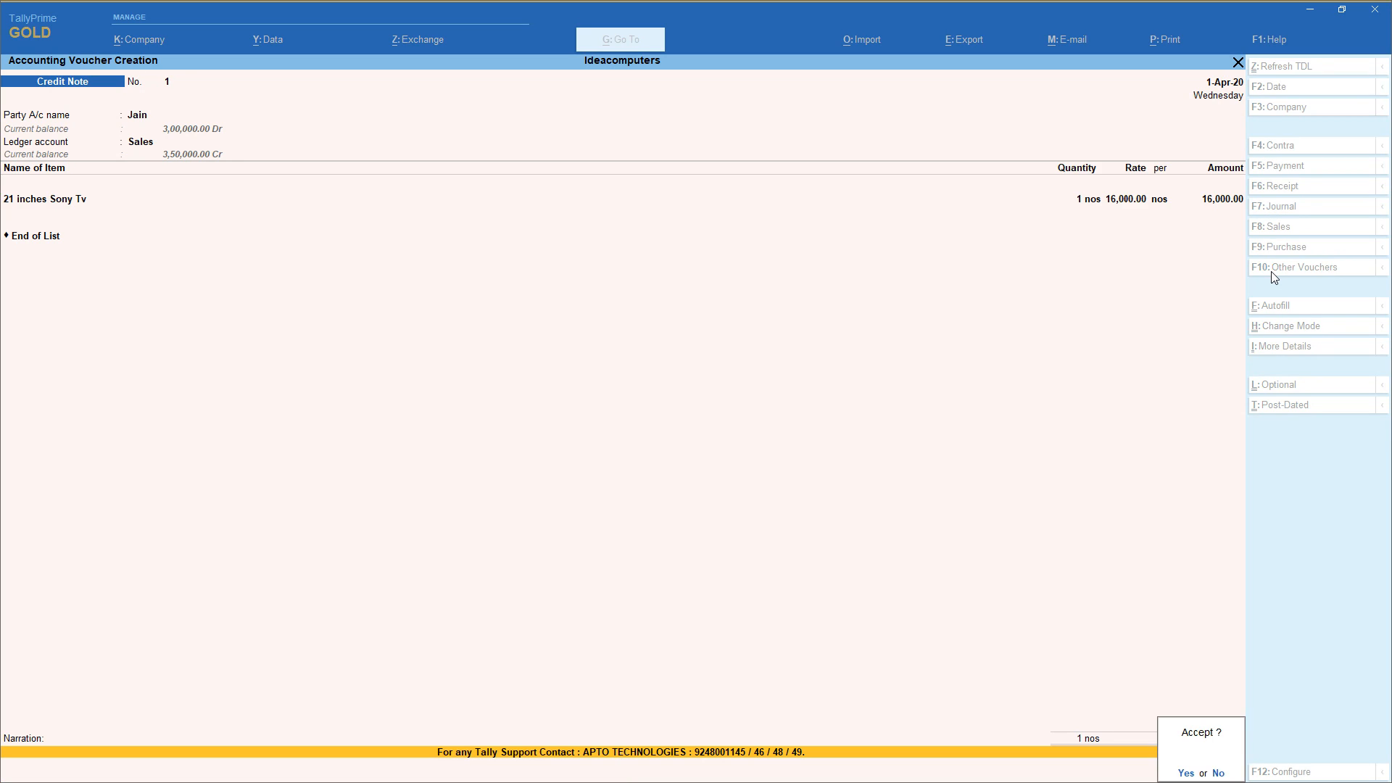
key("Return")
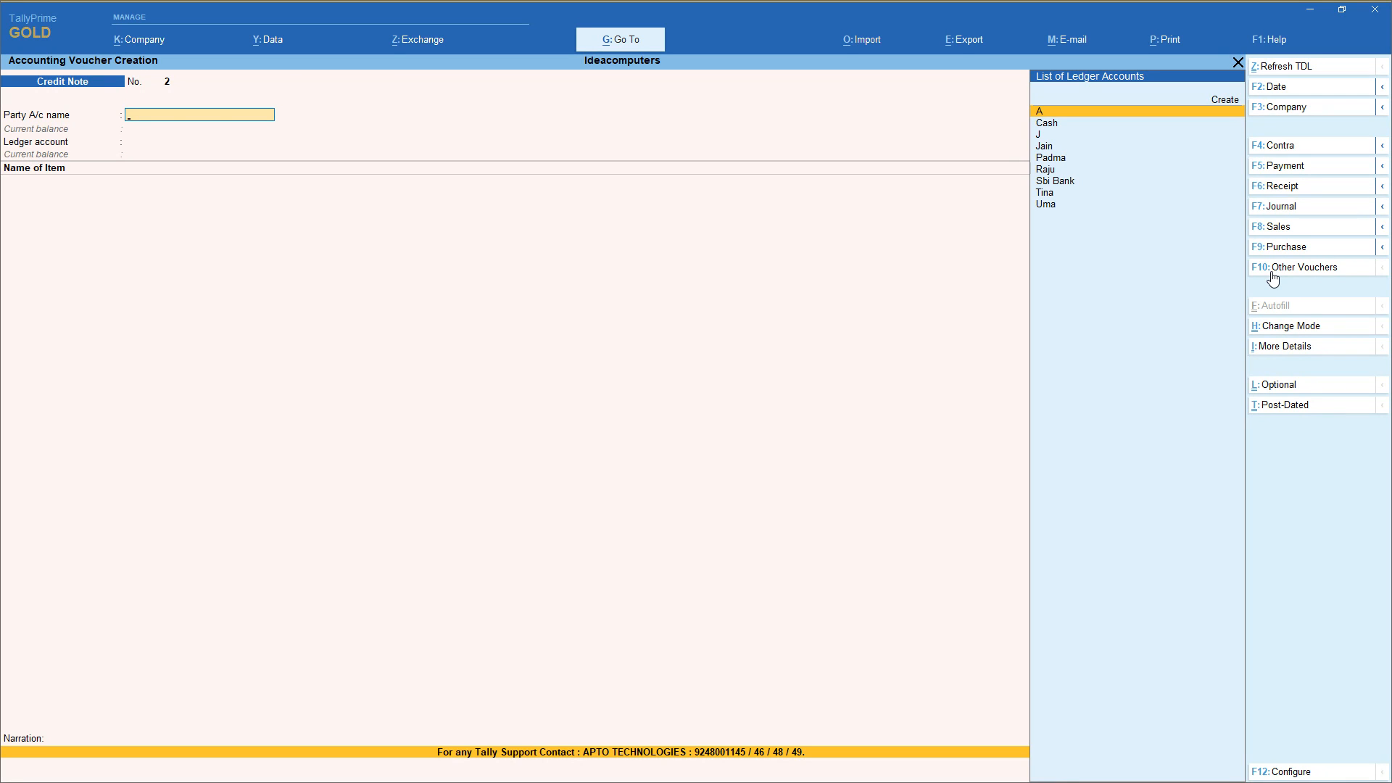
Show the inactive voucher types, then activate Purchase Order and switch to it.
left_click(1274, 270)
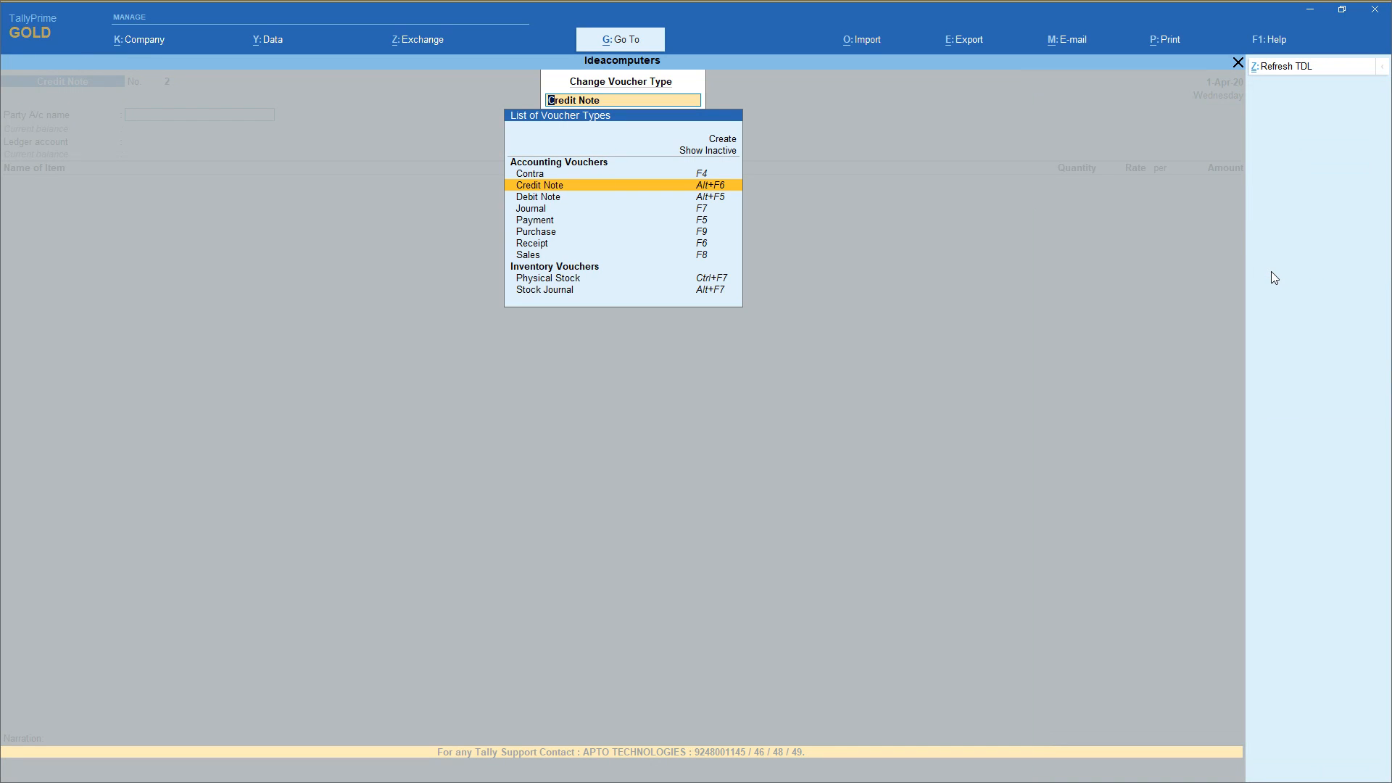
left_click(719, 152)
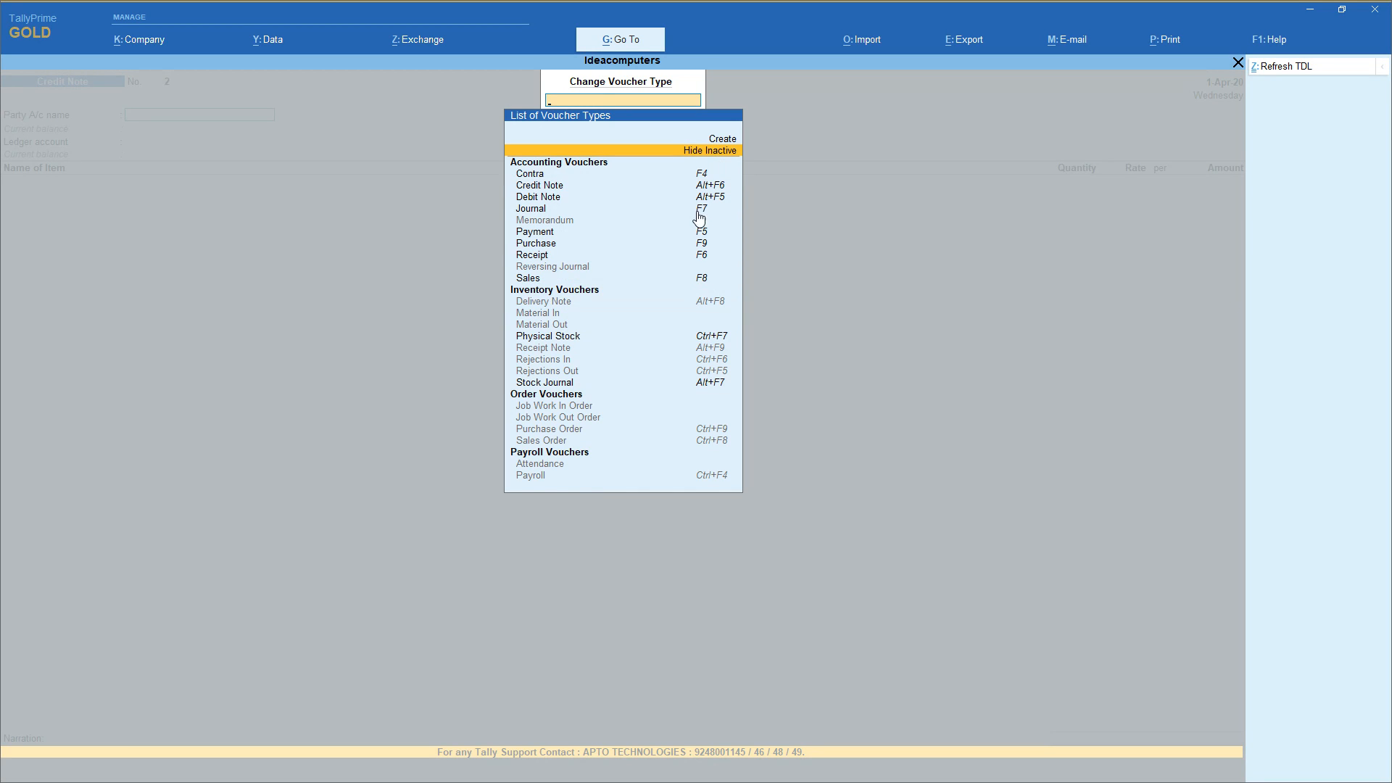
left_click(598, 433)
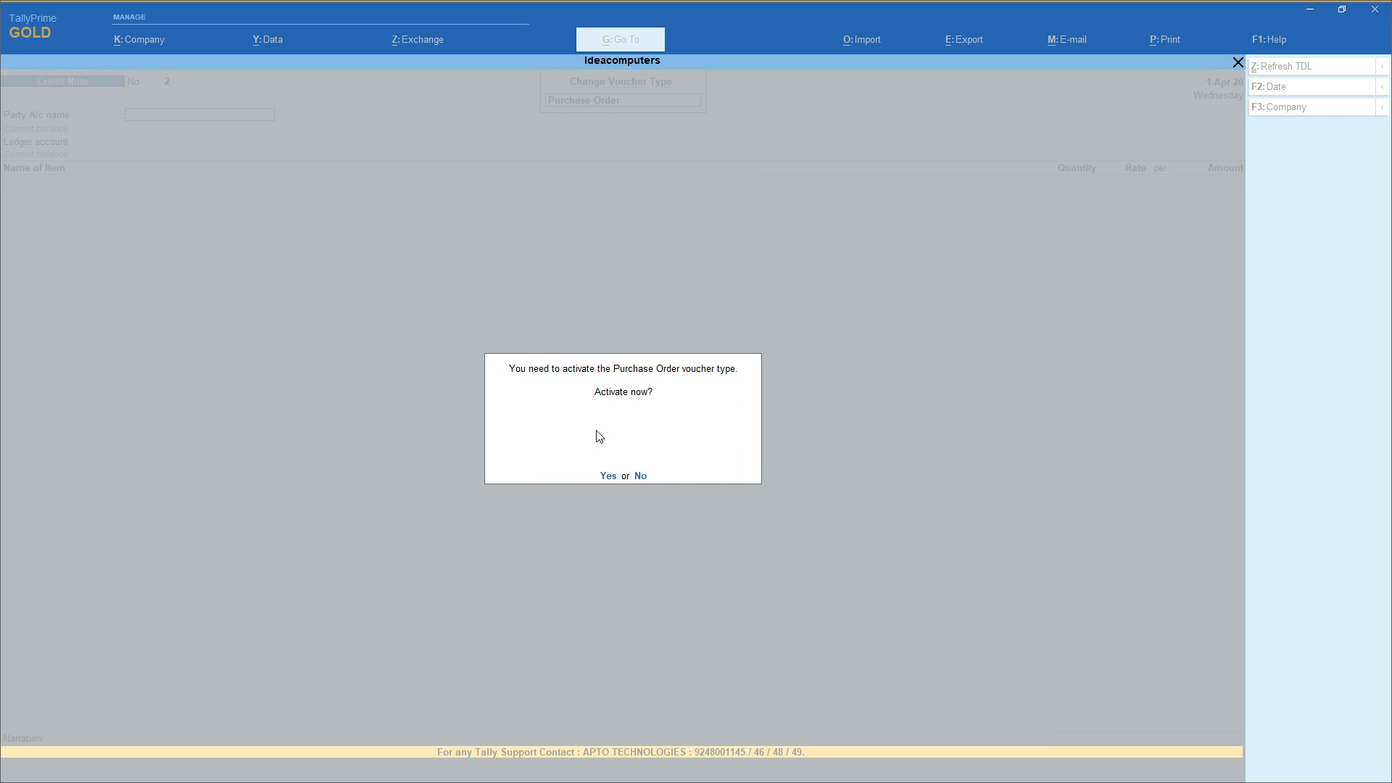
key("y")
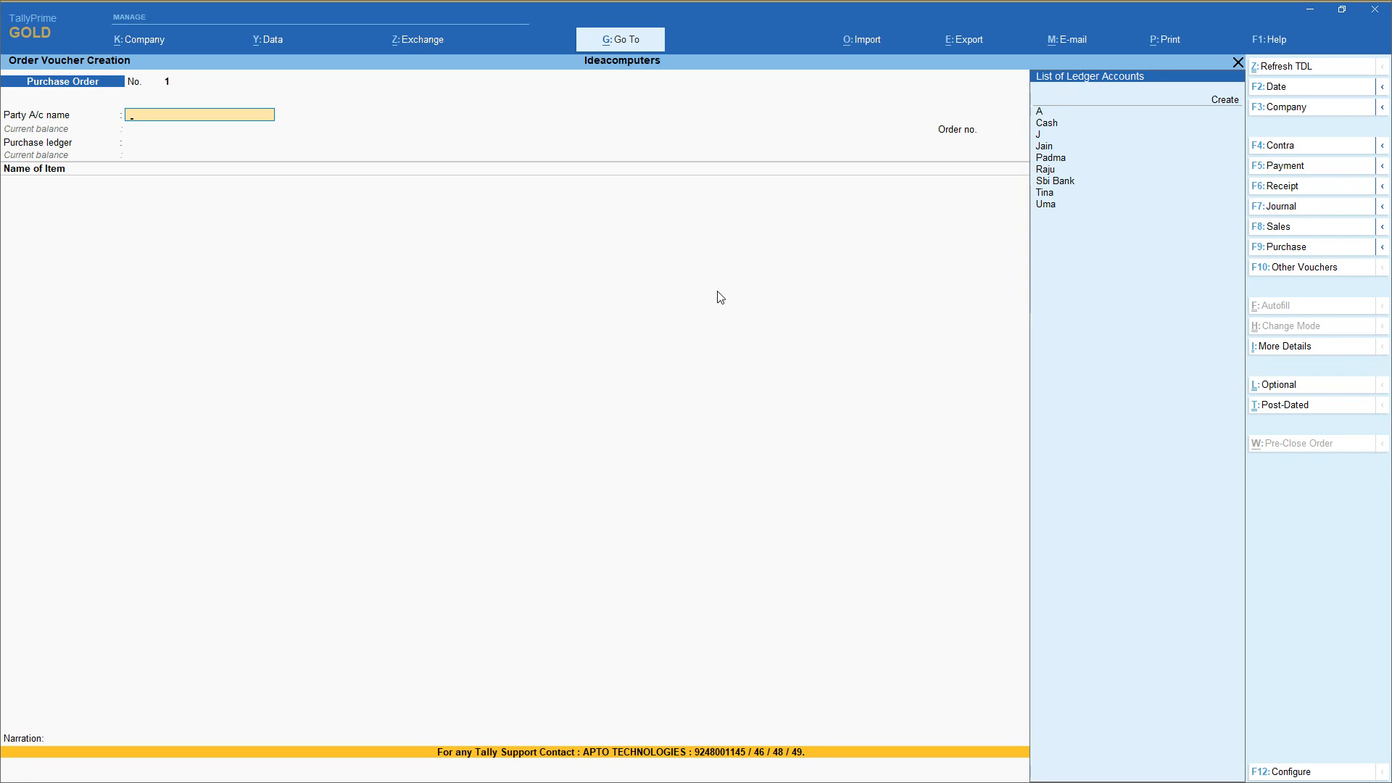
Create a party ledger for the purchase order, entering the supplier's name and placing it under Sundry Creditors.
key("Return")
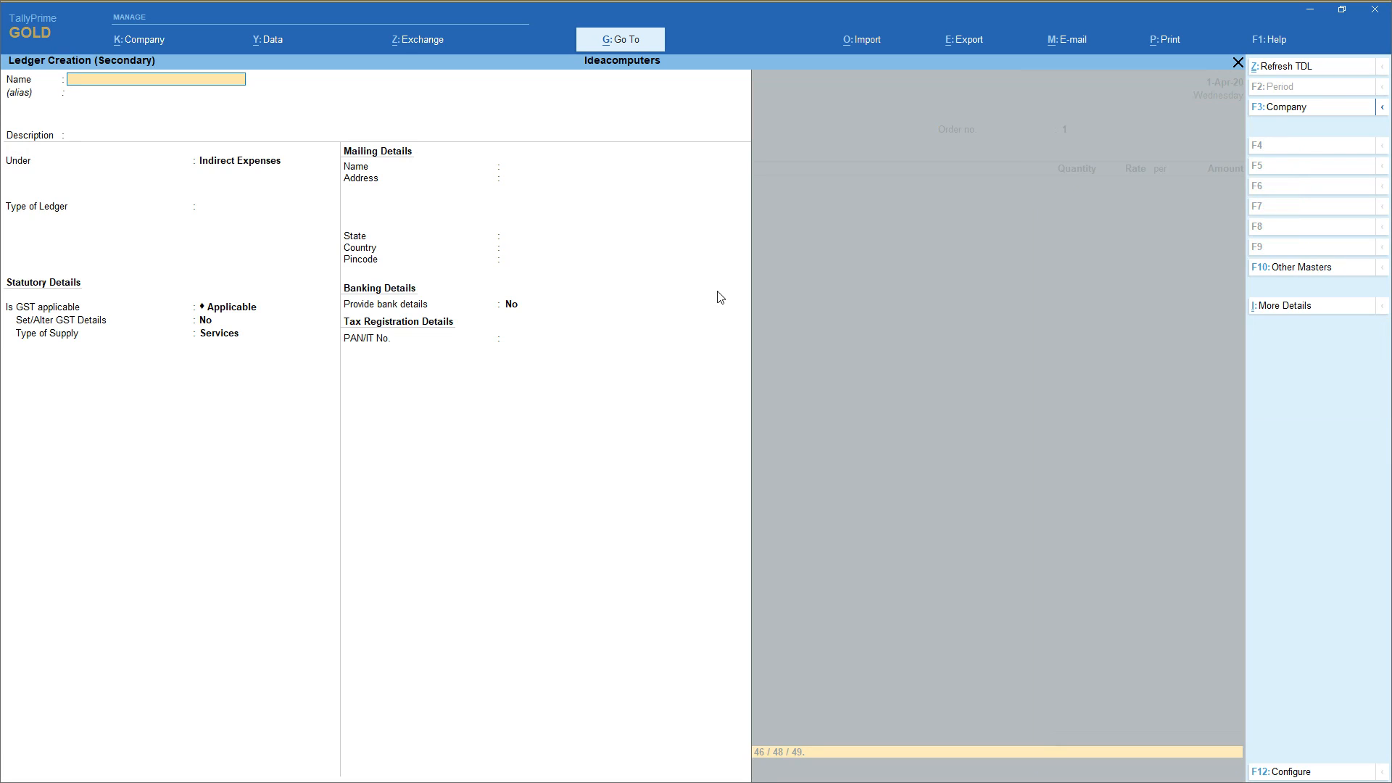
type("S")
key("Return")
key("Return")
key("Return")
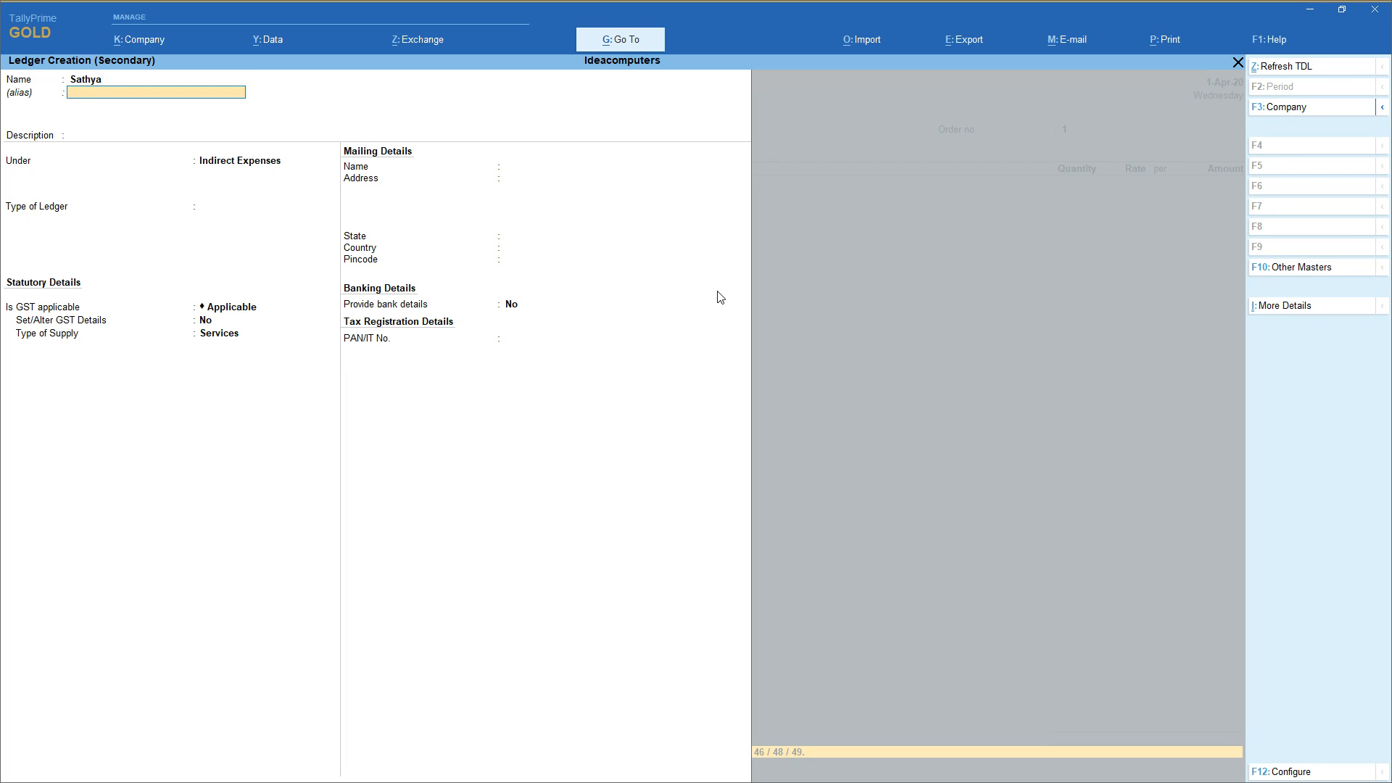
type("Sun")
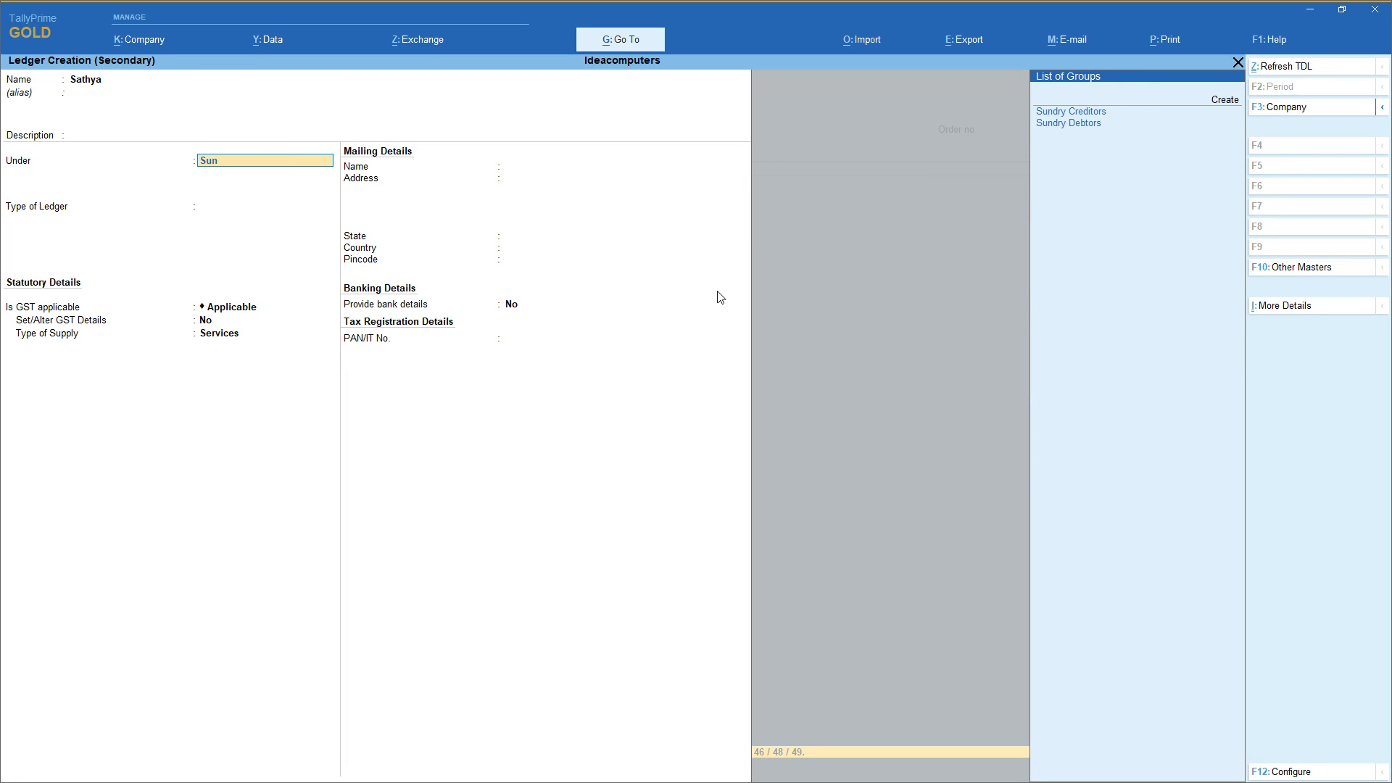
key("Return")
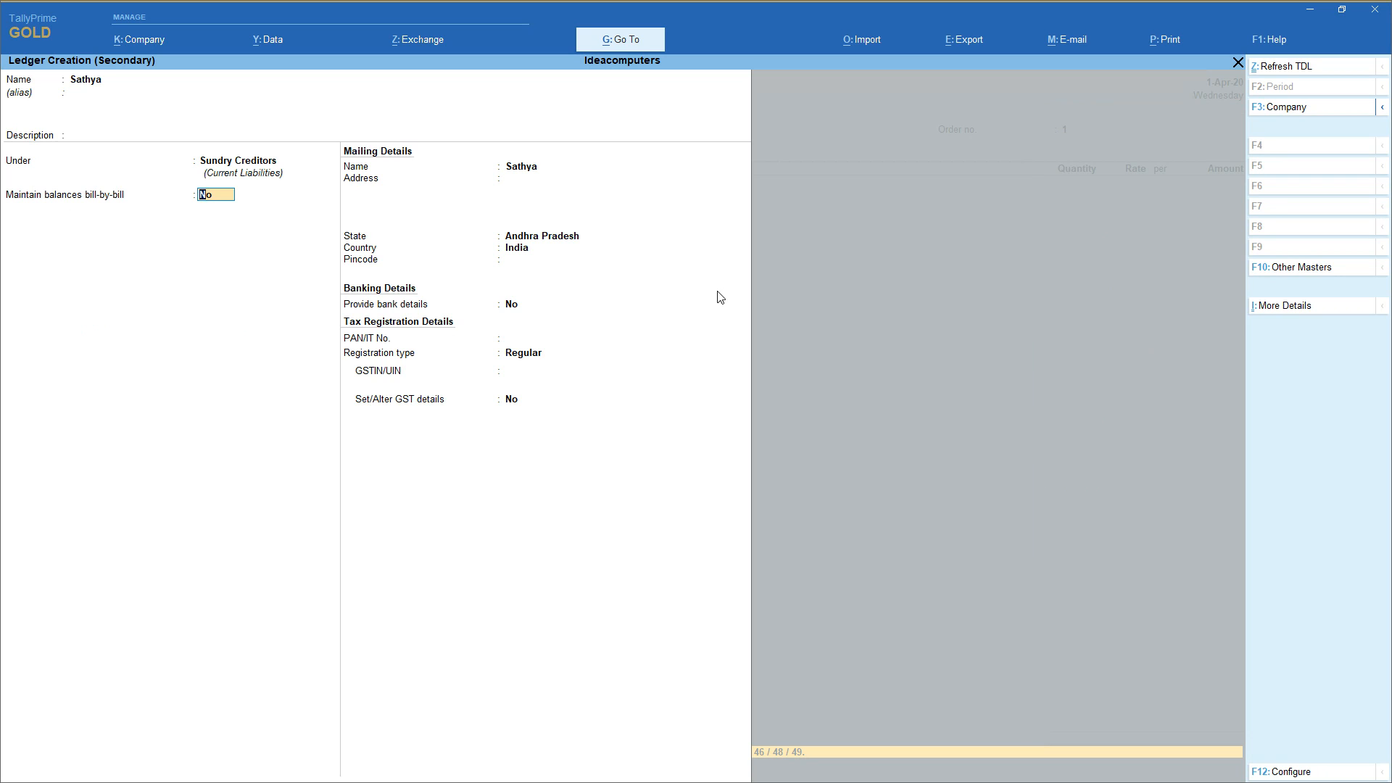
Keep the supplier ledger's default bill-by-bill, mailing, banking and tax registration details, and save the ledger.
key("Return")
key("Return")
key("Return")
key("Return")
key("Return")
key("Return")
key("Return")
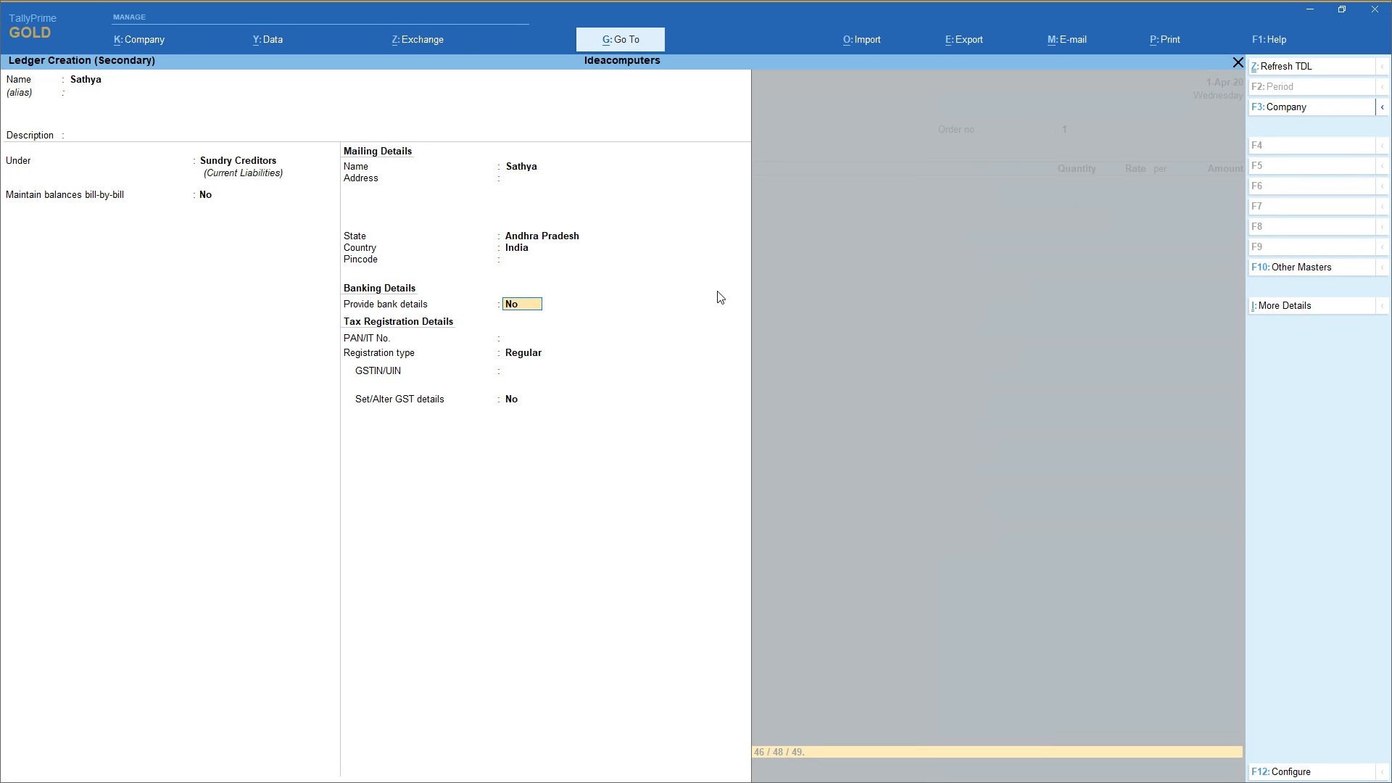
key("Return")
key("Return")
key("Return")
key("Return")
key("Return")
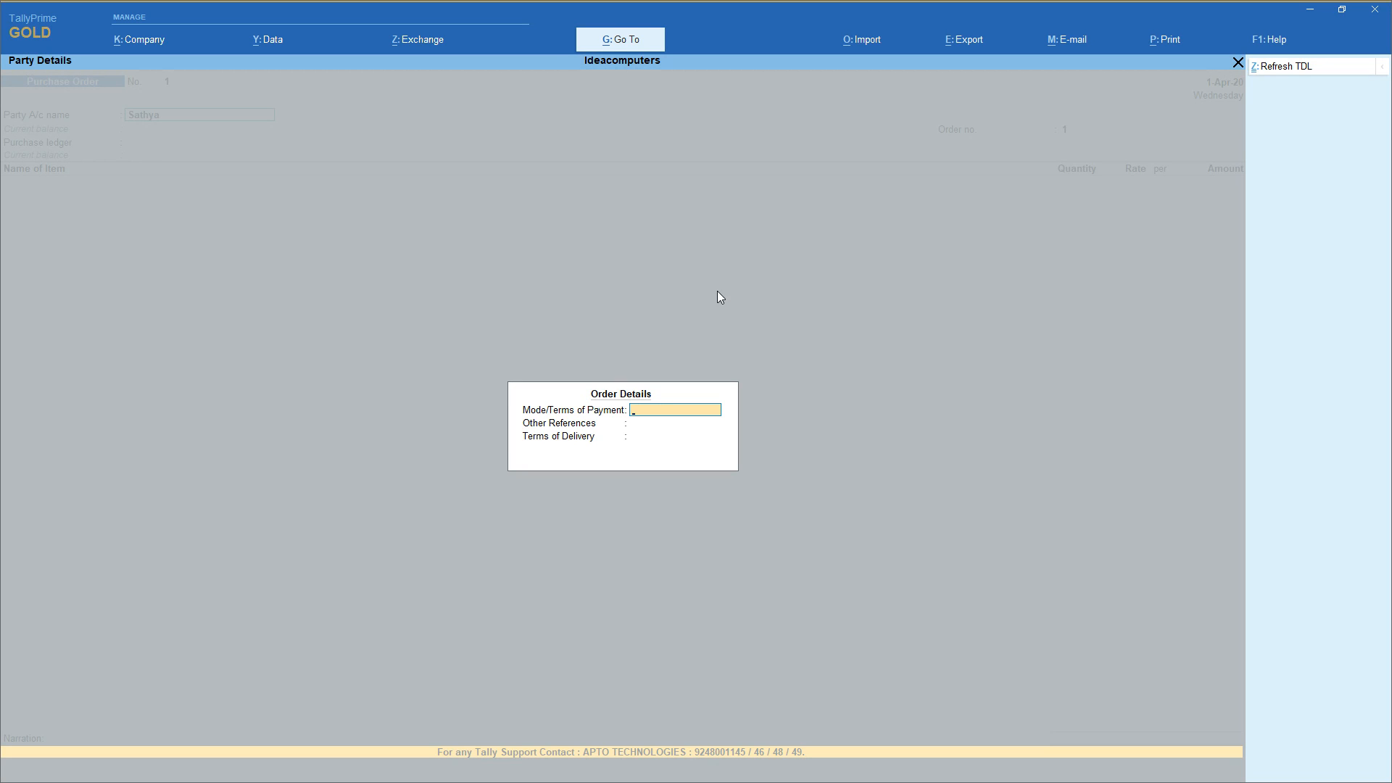
Leave the payment terms, references and delivery terms blank, and enter the purchase order's order number.
key("Return")
key("Return")
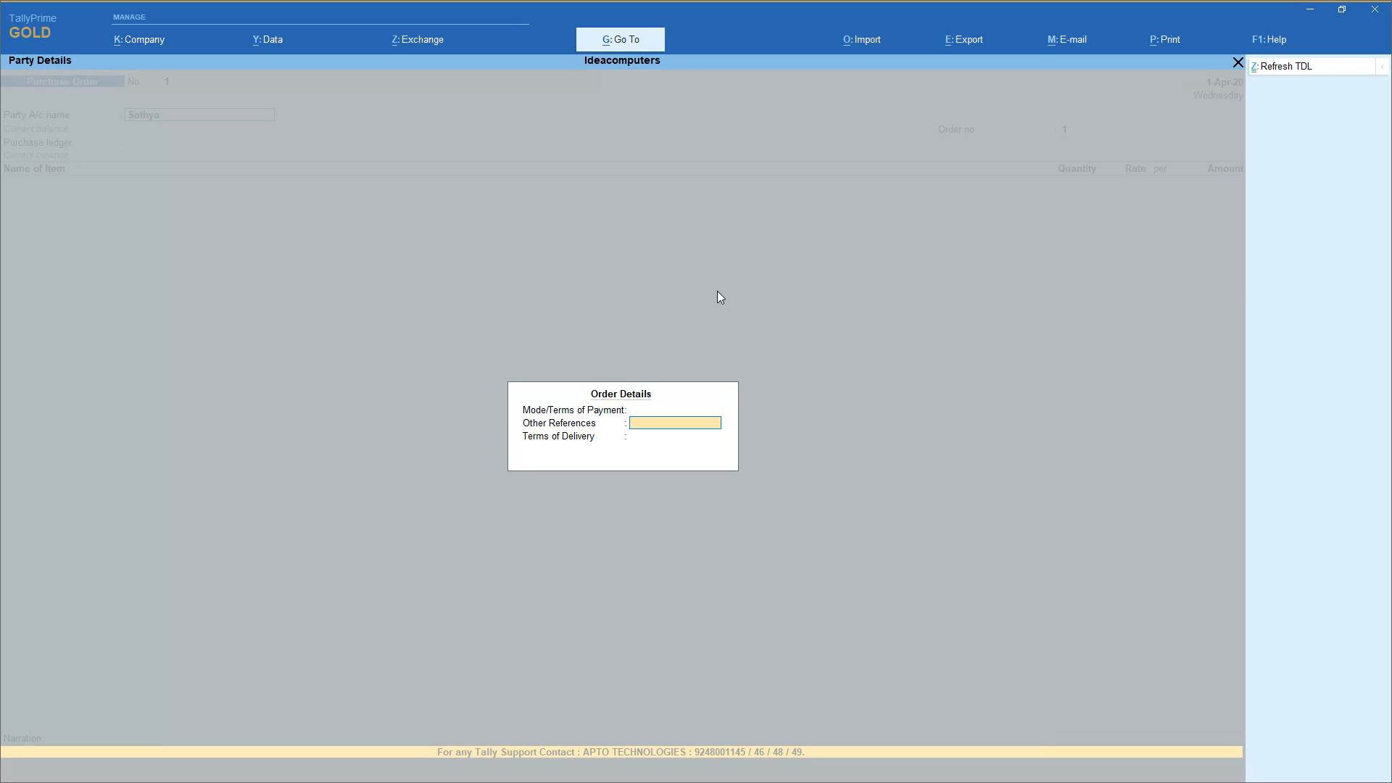
key("Return")
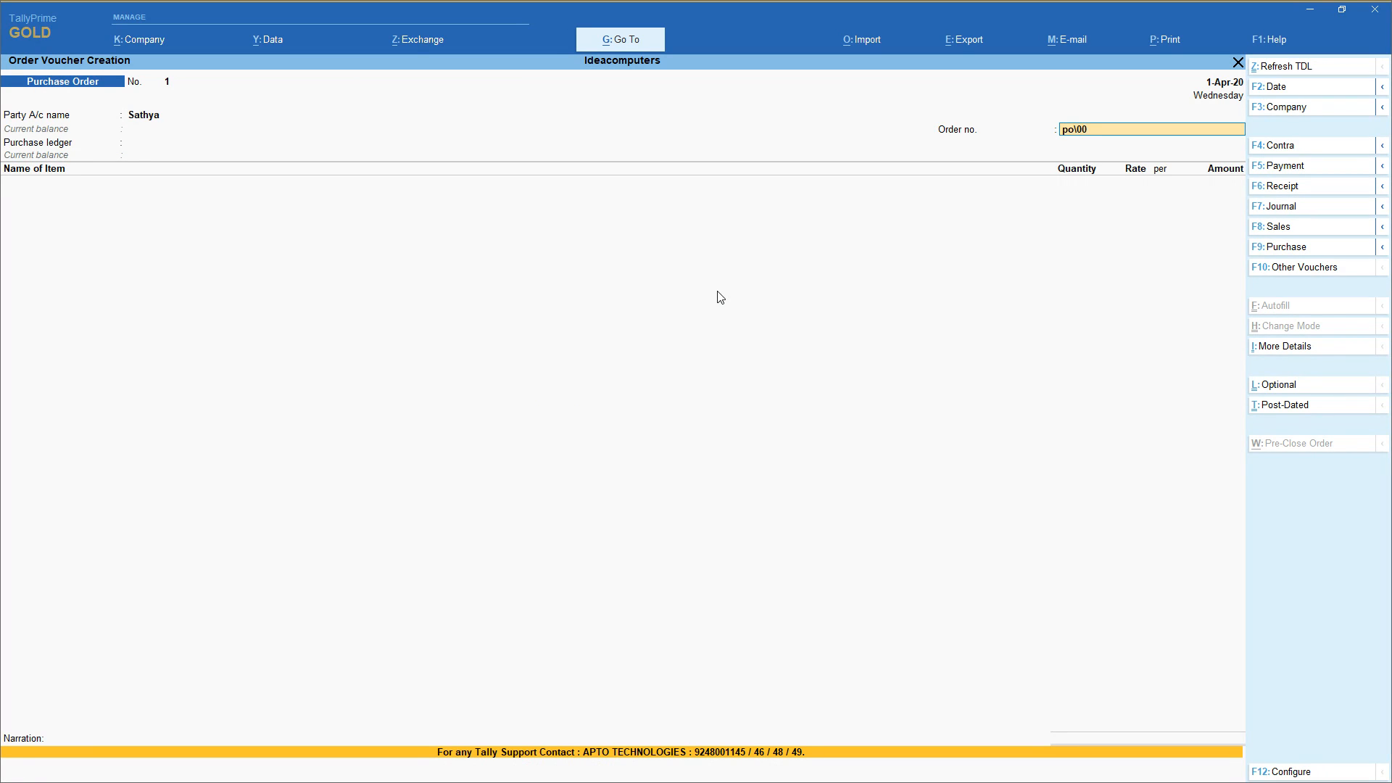
key("Return")
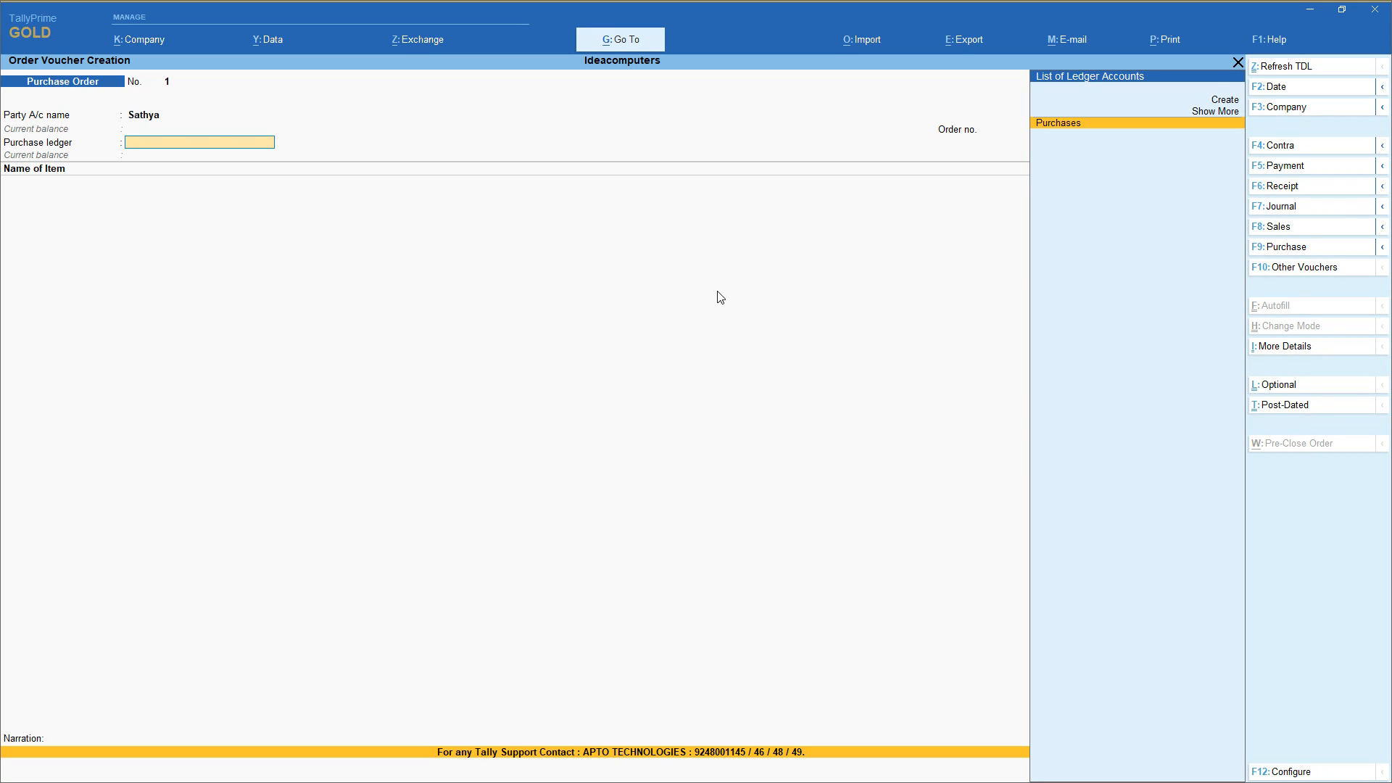
Use the Purchases ledger and order 10 nos of 160 Ltrs Lg Refrigerator at Main Location, accepting the due date and default rate.
key("Return")
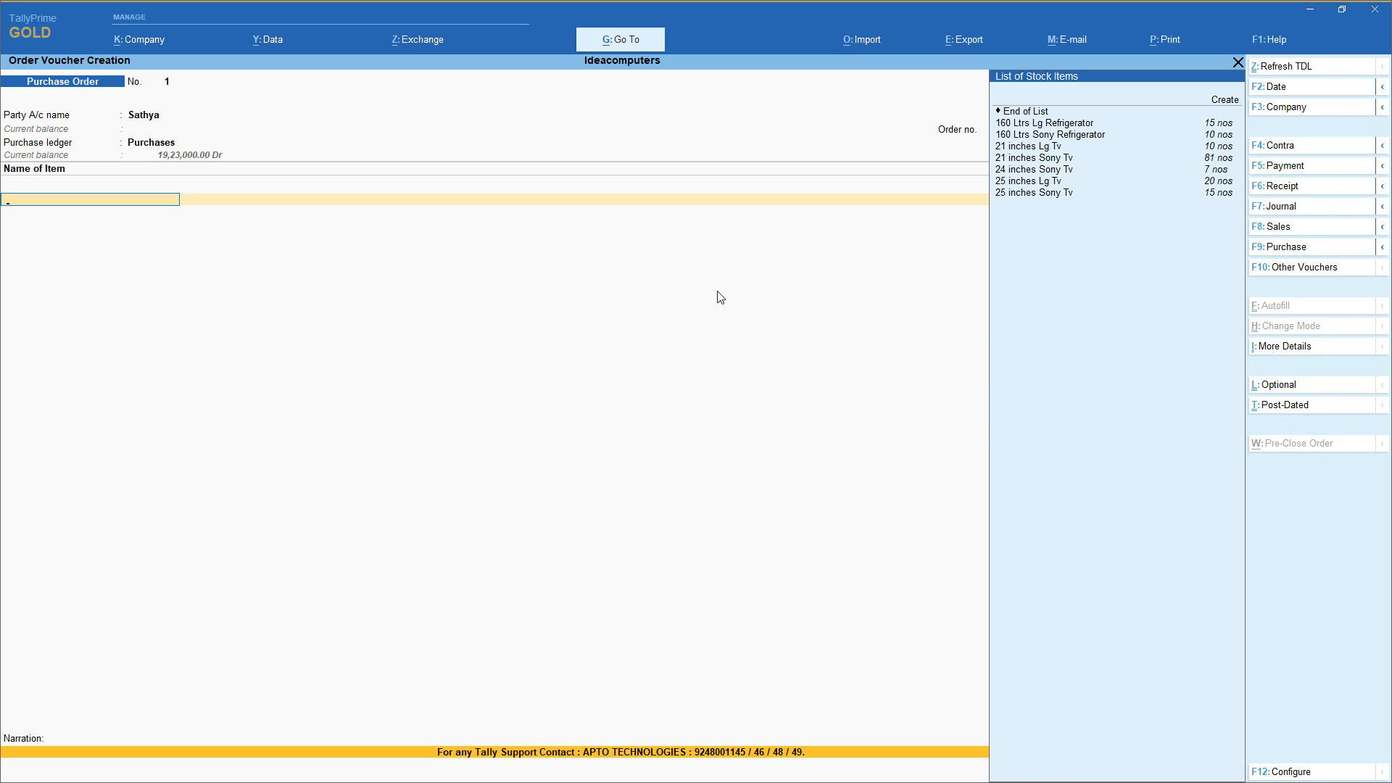
key("Down")
key("Return")
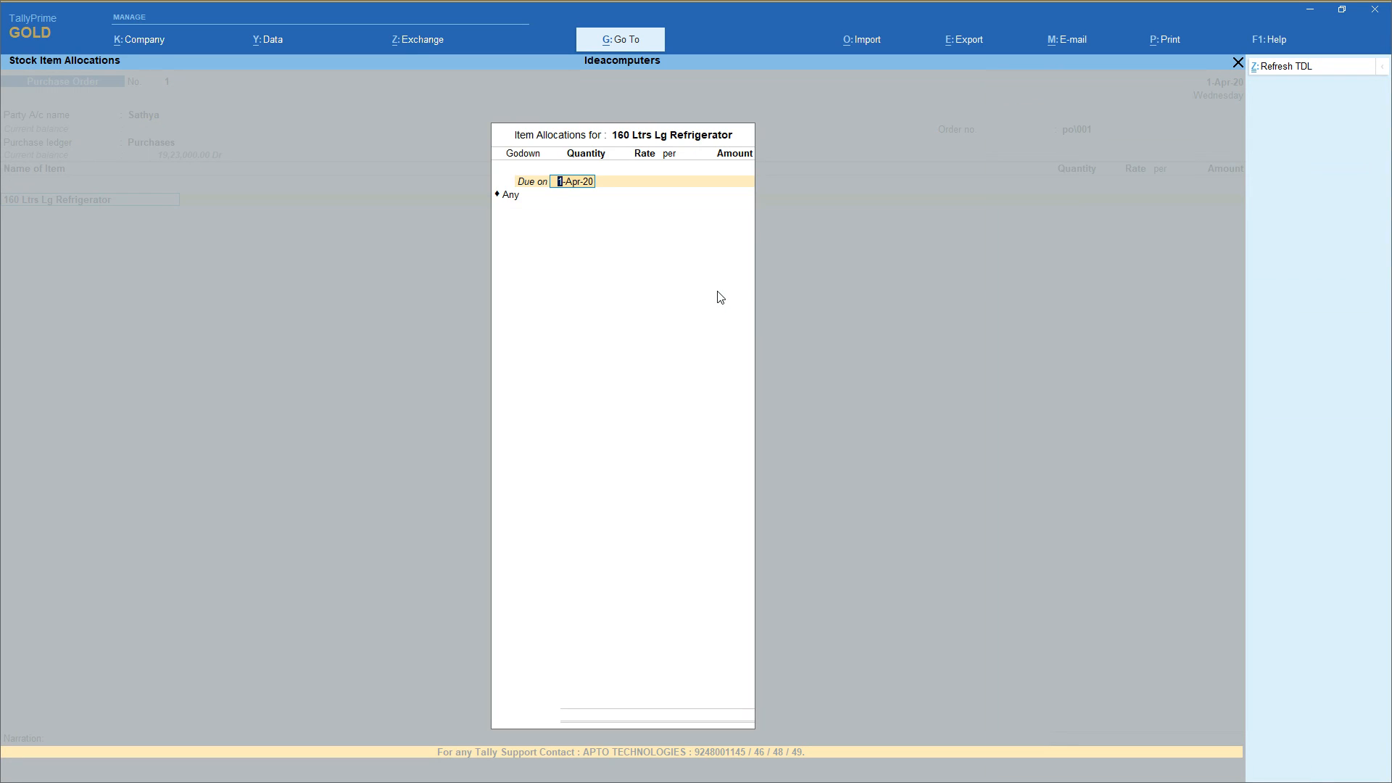
key("Return")
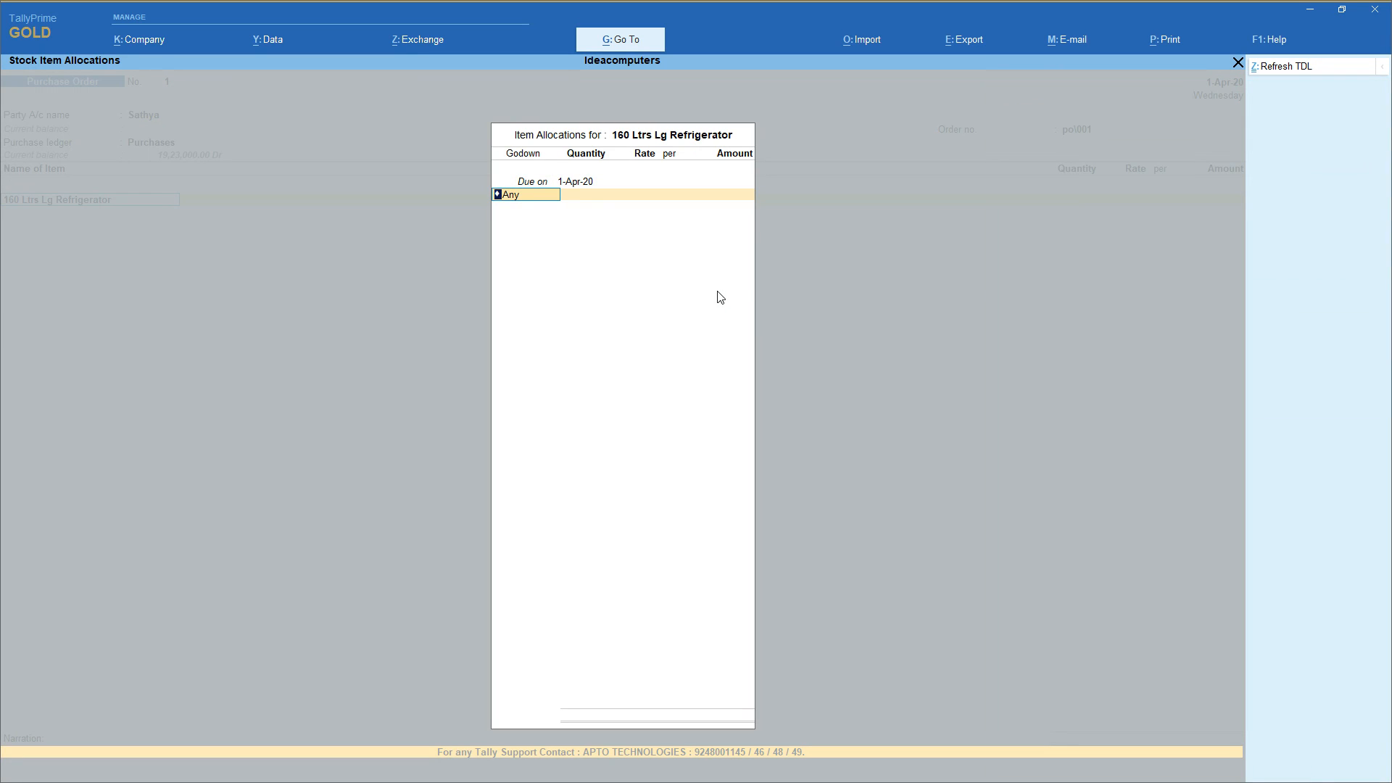
key("Down")
key("Return")
type("10")
key("Return")
key("Return")
key("Return")
key("Return")
key("Return")
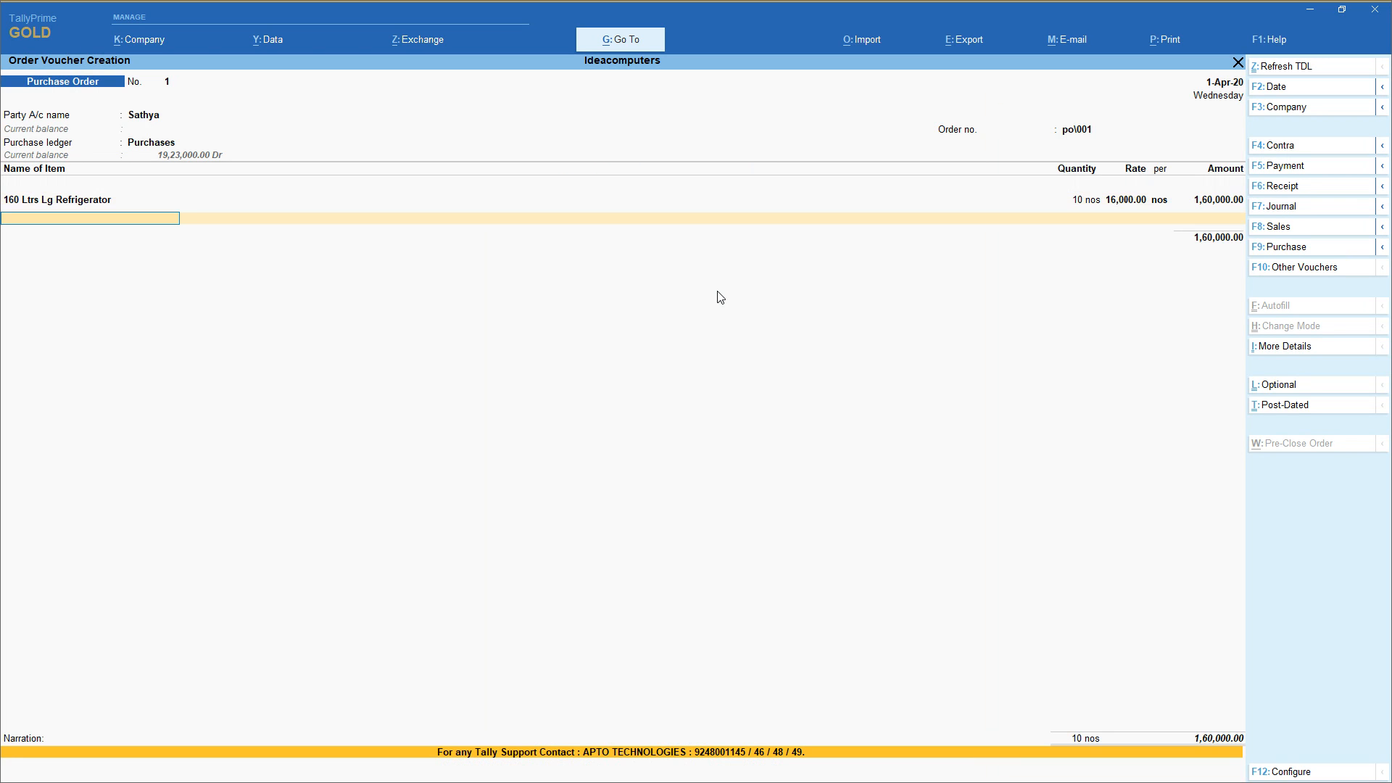
Add 10 nos of 160 Ltrs Sony Refrigerator to the purchase order at Main Location, keeping the default due date and rate.
key("Down")
key("Down")
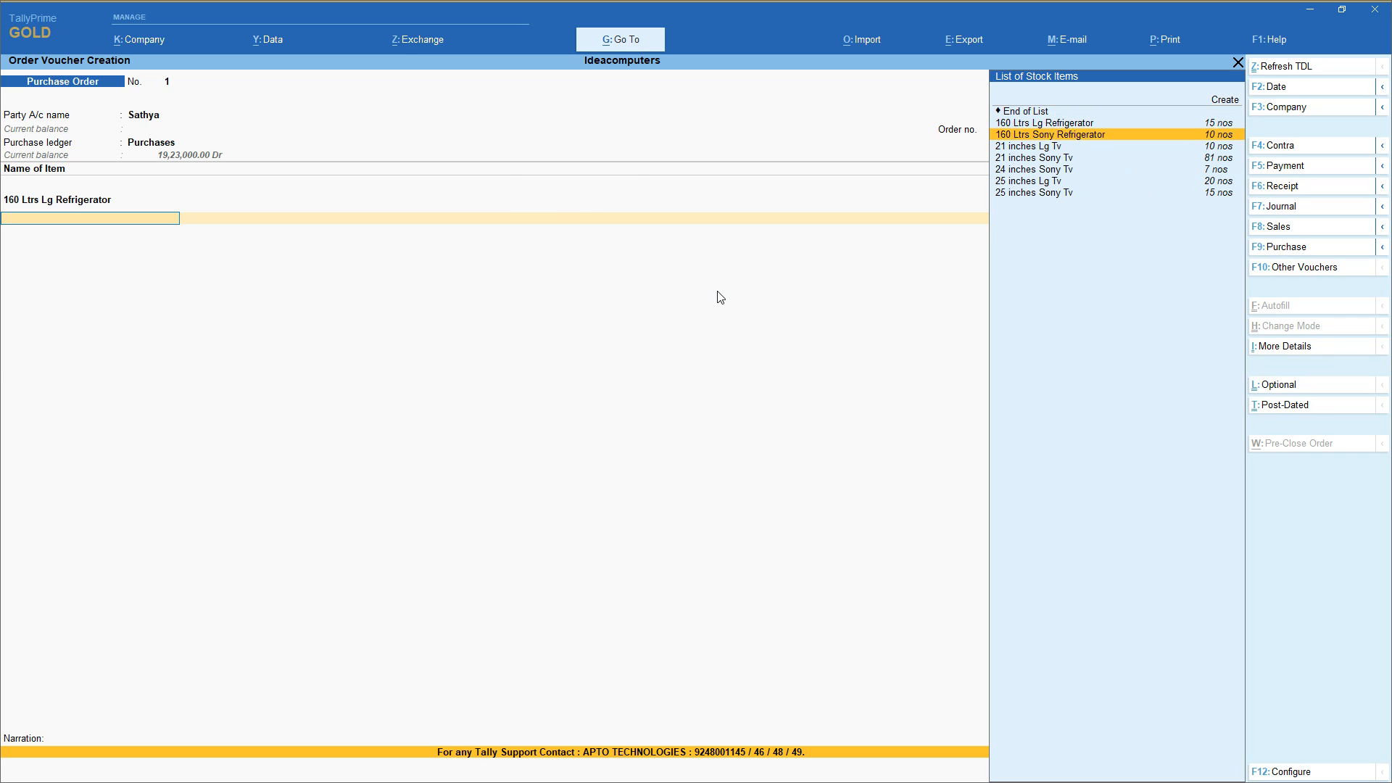
key("Return")
key("Return")
key("BackSpace")
key("Down")
key("Down")
key("Return")
type("10")
key("Return")
key("Return")
key("Return")
key("Return")
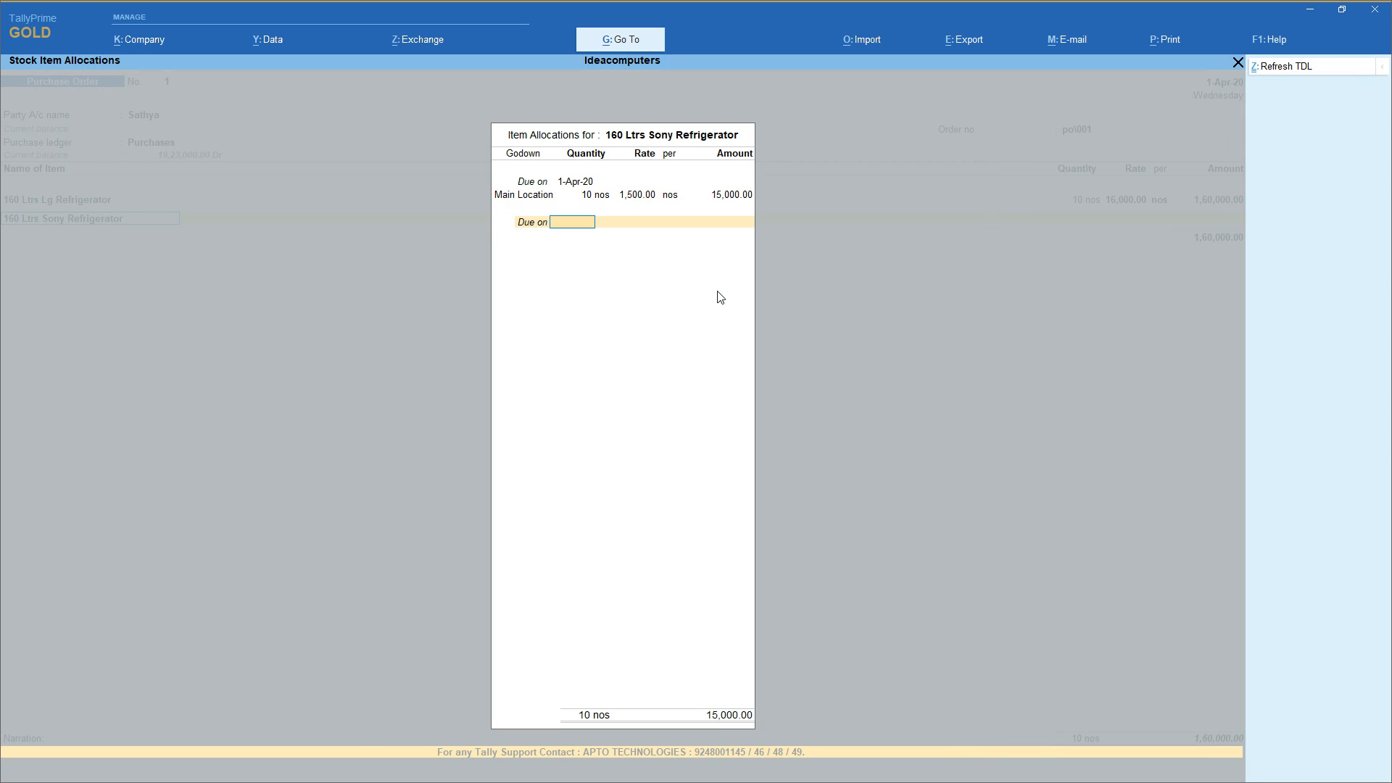
key("Return")
key("Return")
Add 10 nos of 21 inches Lg Tv to the purchase order at Main Location, keeping the default due date and rate.
key("Down")
key("Down")
key("Down")
key("Return")
key("Return")
key("Down")
key("Down")
key("Return")
type("10")
key("Return")
key("Return")
key("Return")
key("Return")
key("Return")
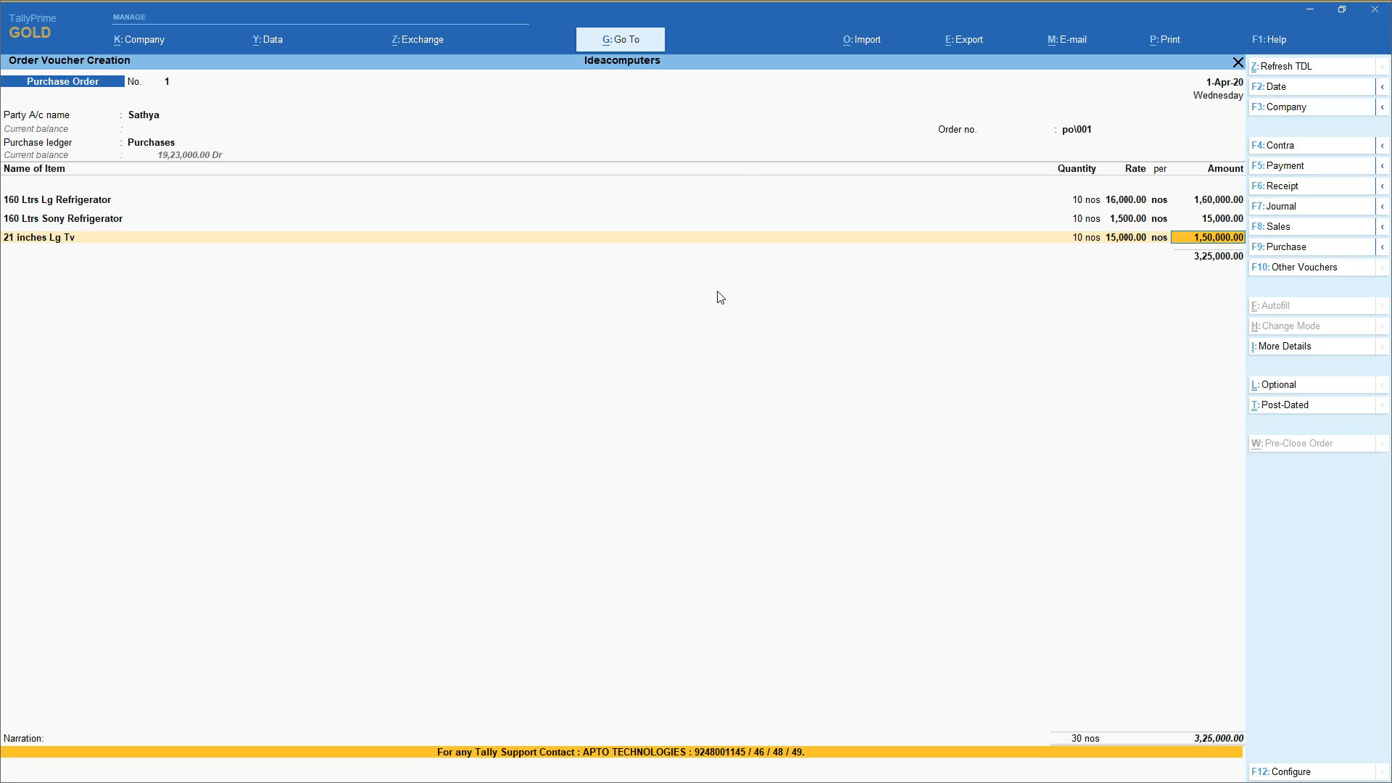
key("Return")
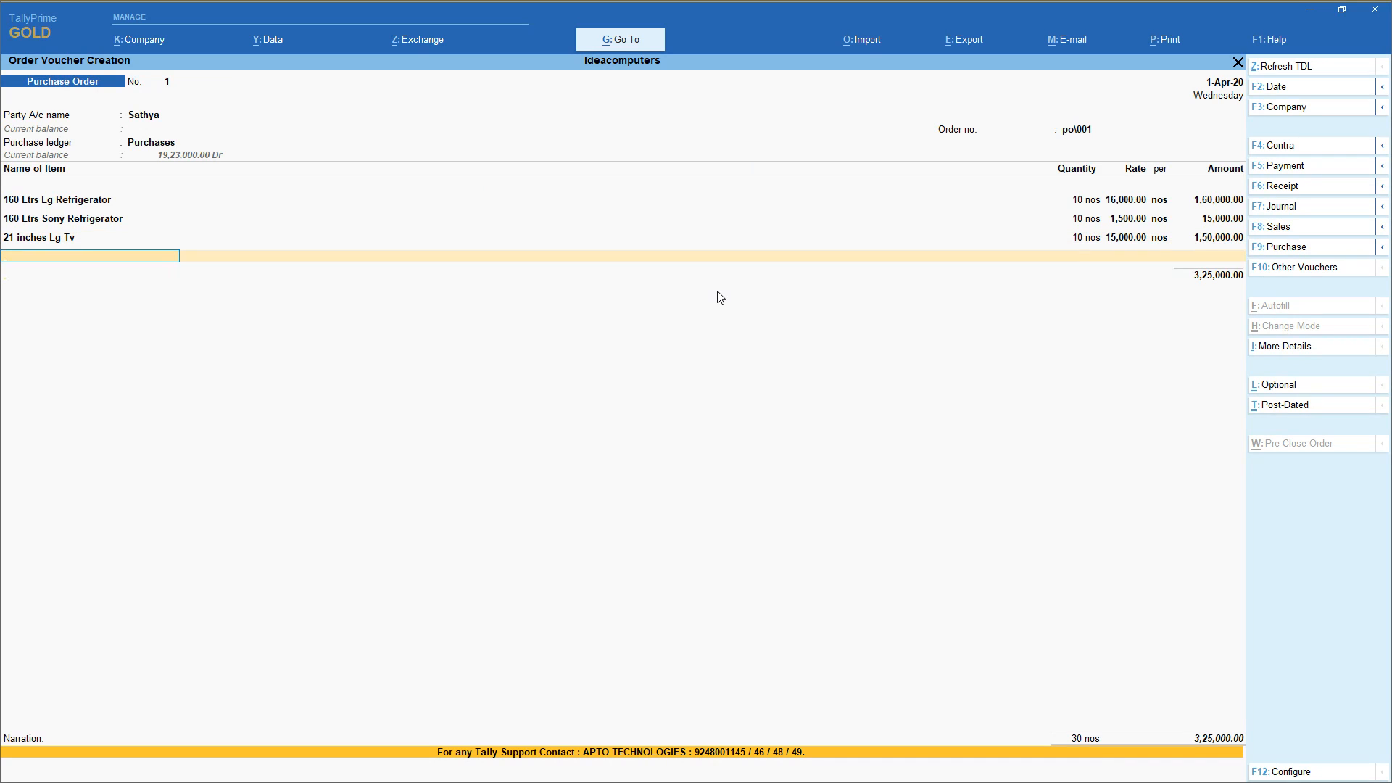
End the purchase order's item list, leave the narration blank and save the order.
key("Return")
key("Return")
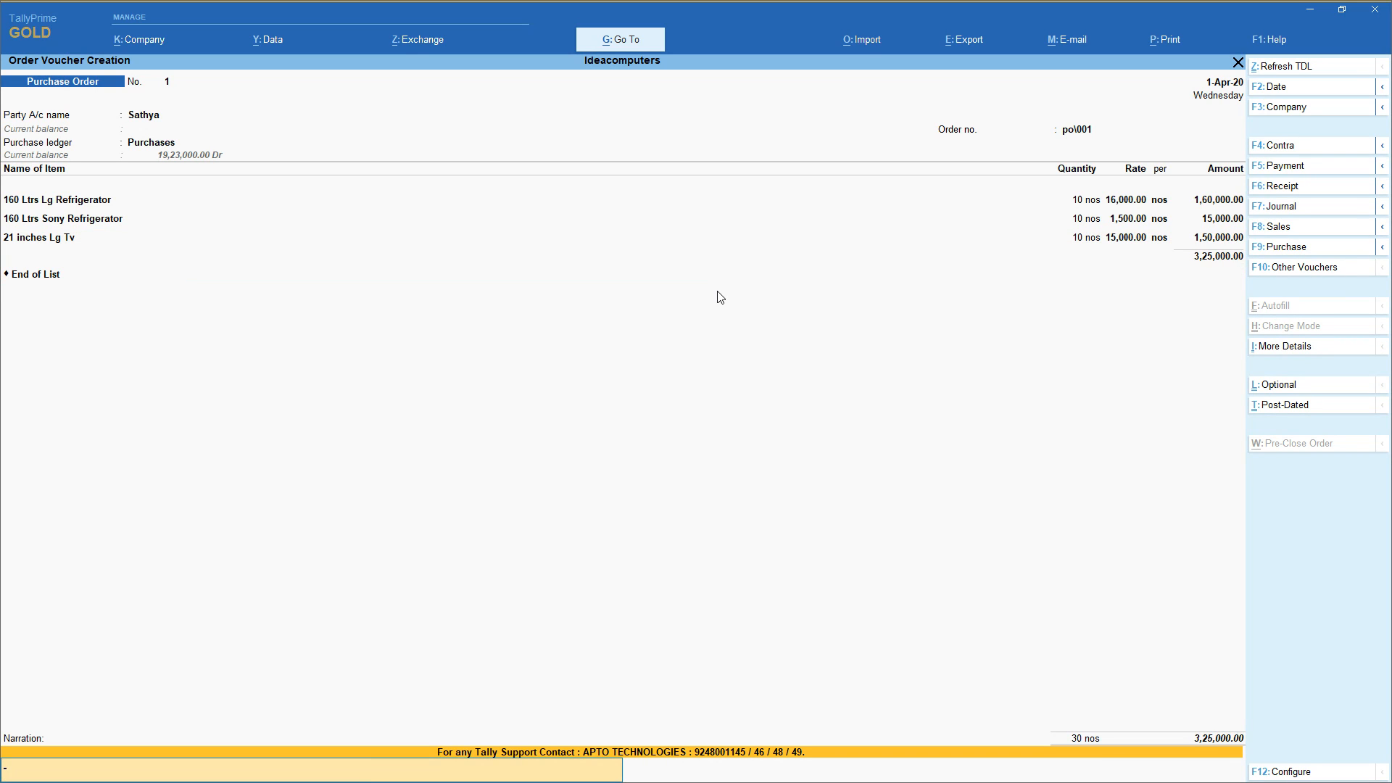
key("Return")
key("Return")
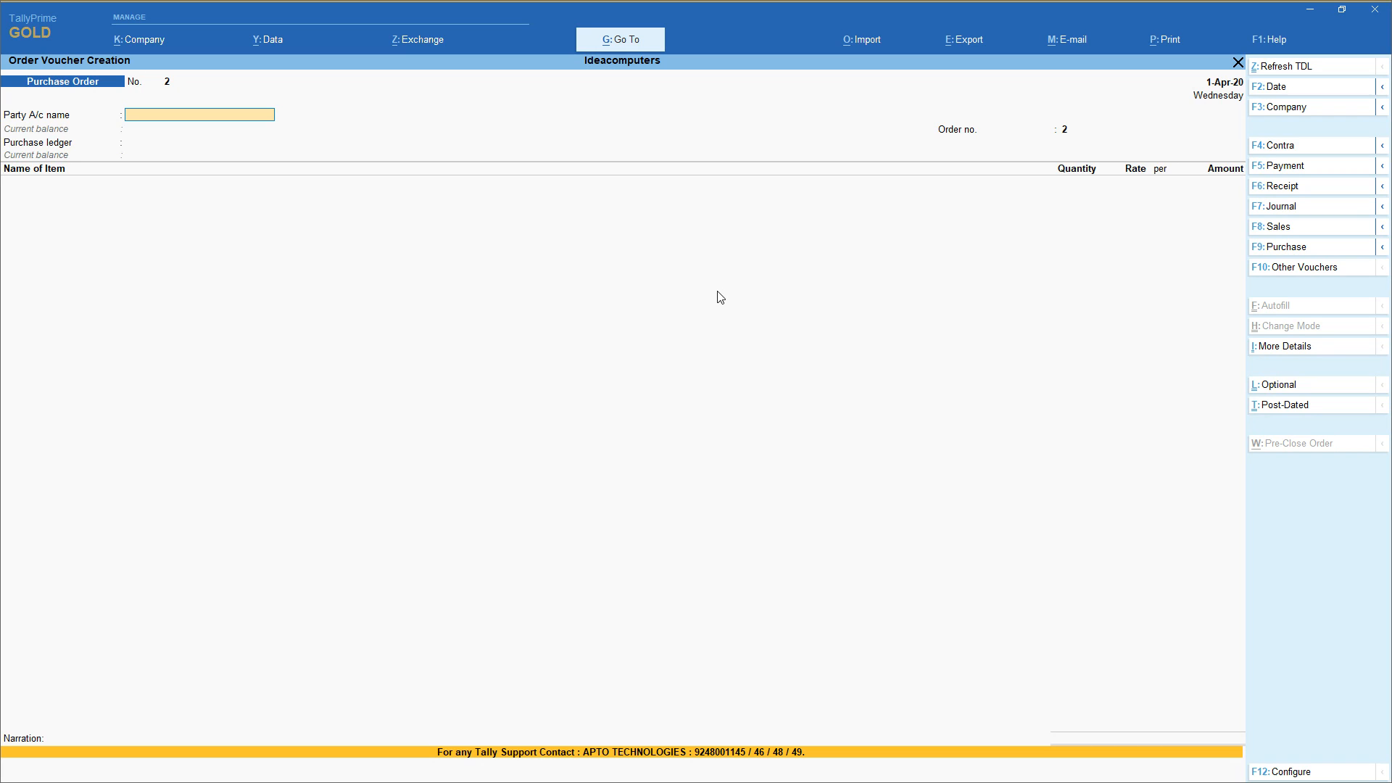
Show the inactive voucher types, then activate Receipt Note and switch to it.
left_click(1330, 268)
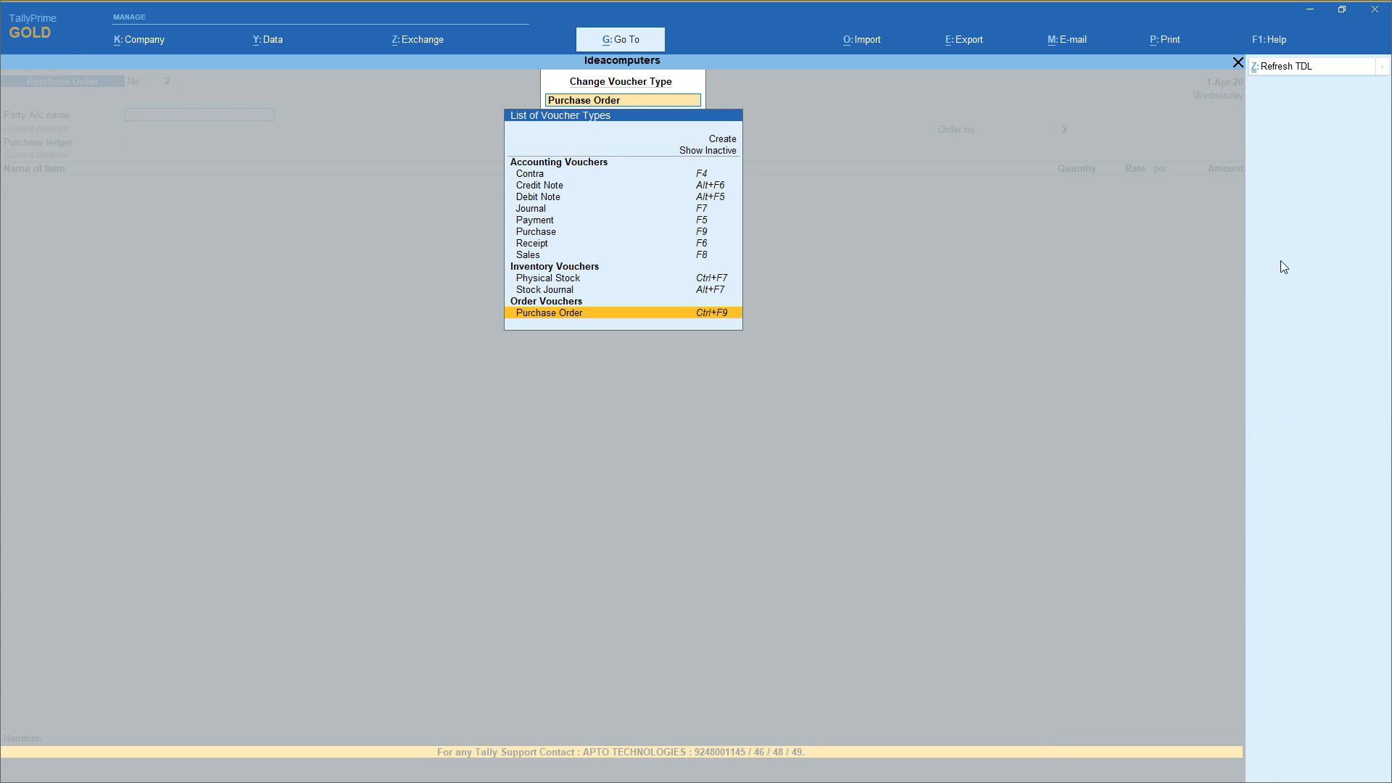
left_click(705, 152)
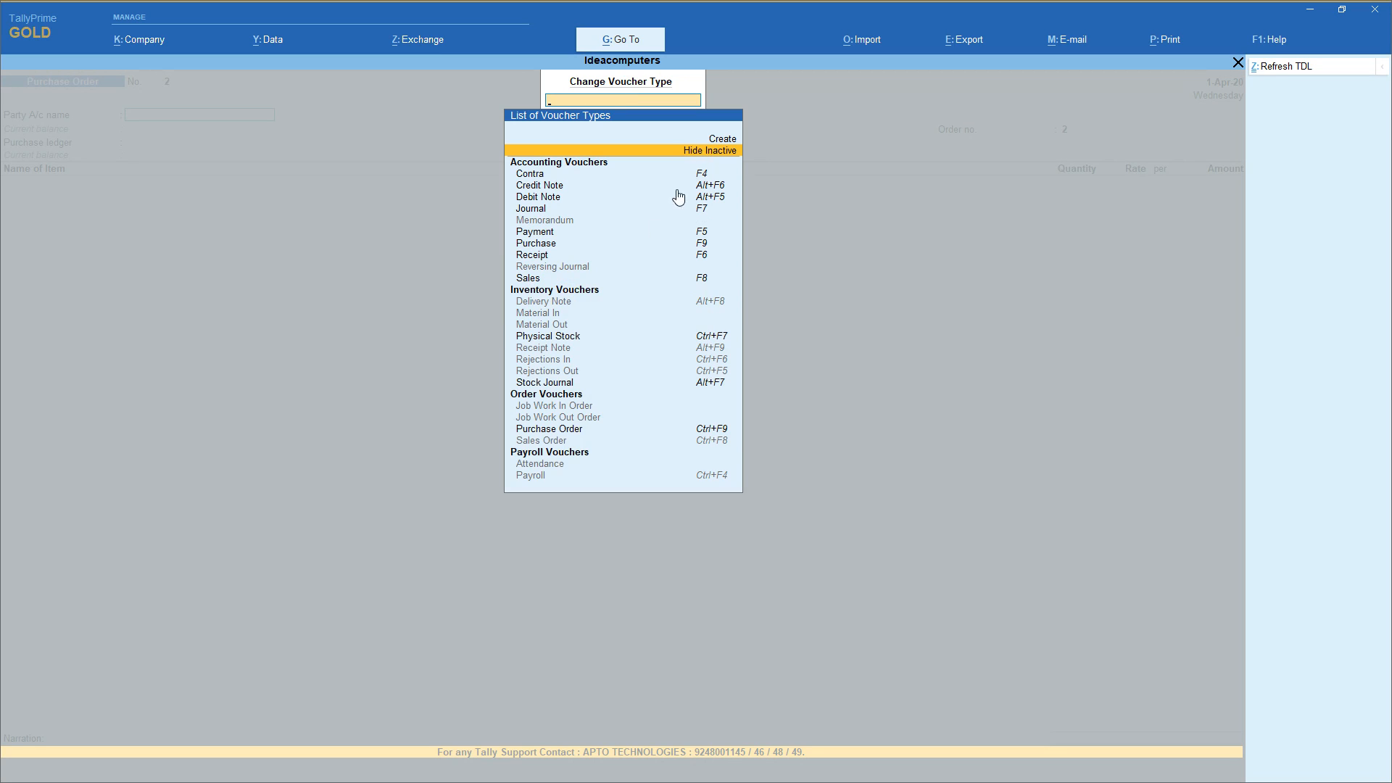
left_click(561, 351)
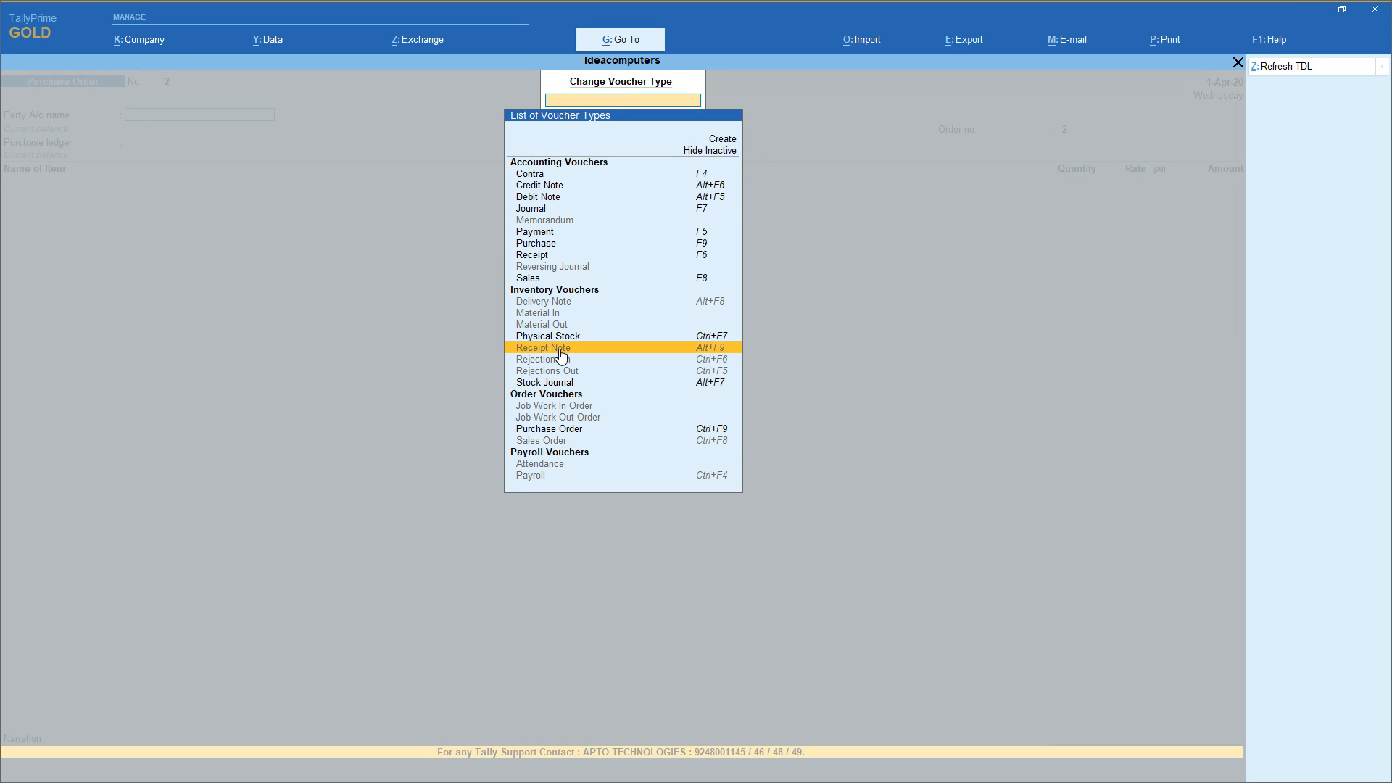
left_click(560, 354)
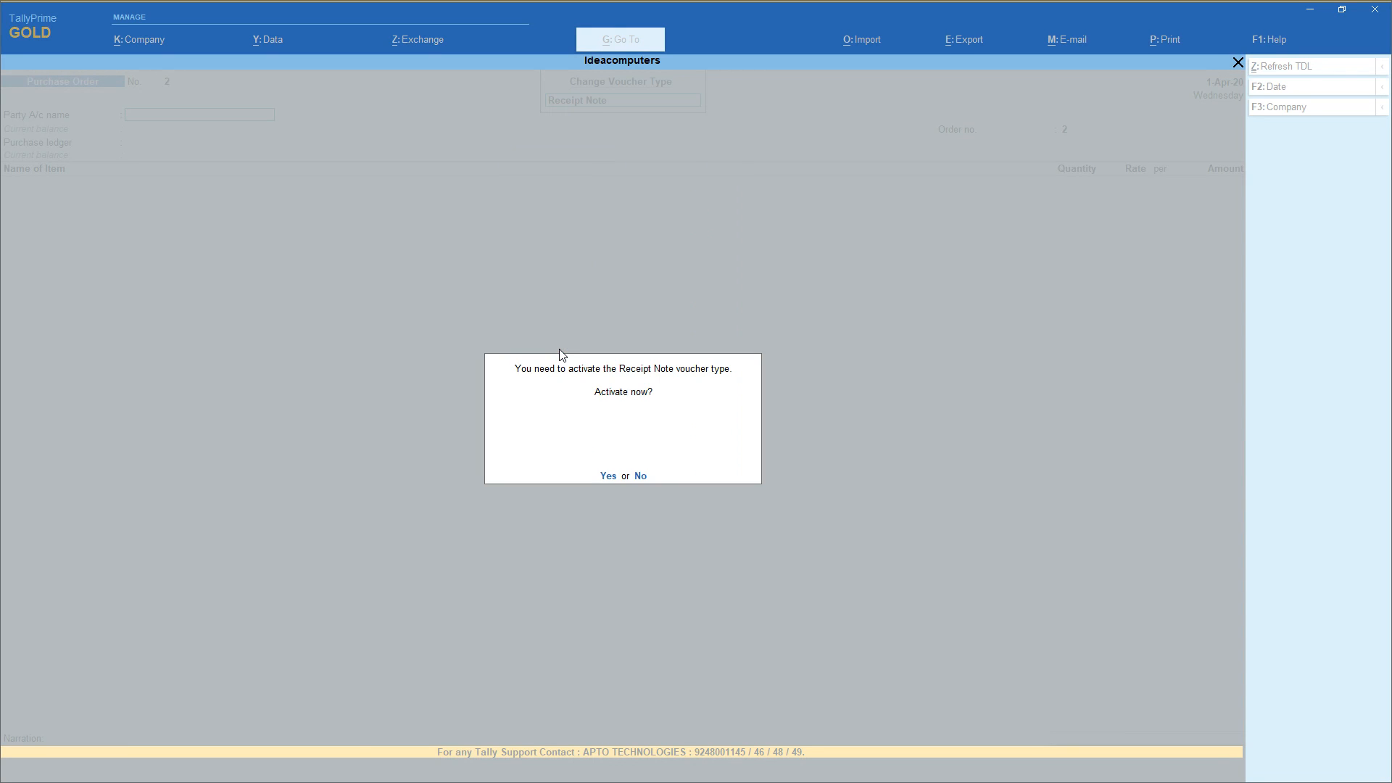
key("Return")
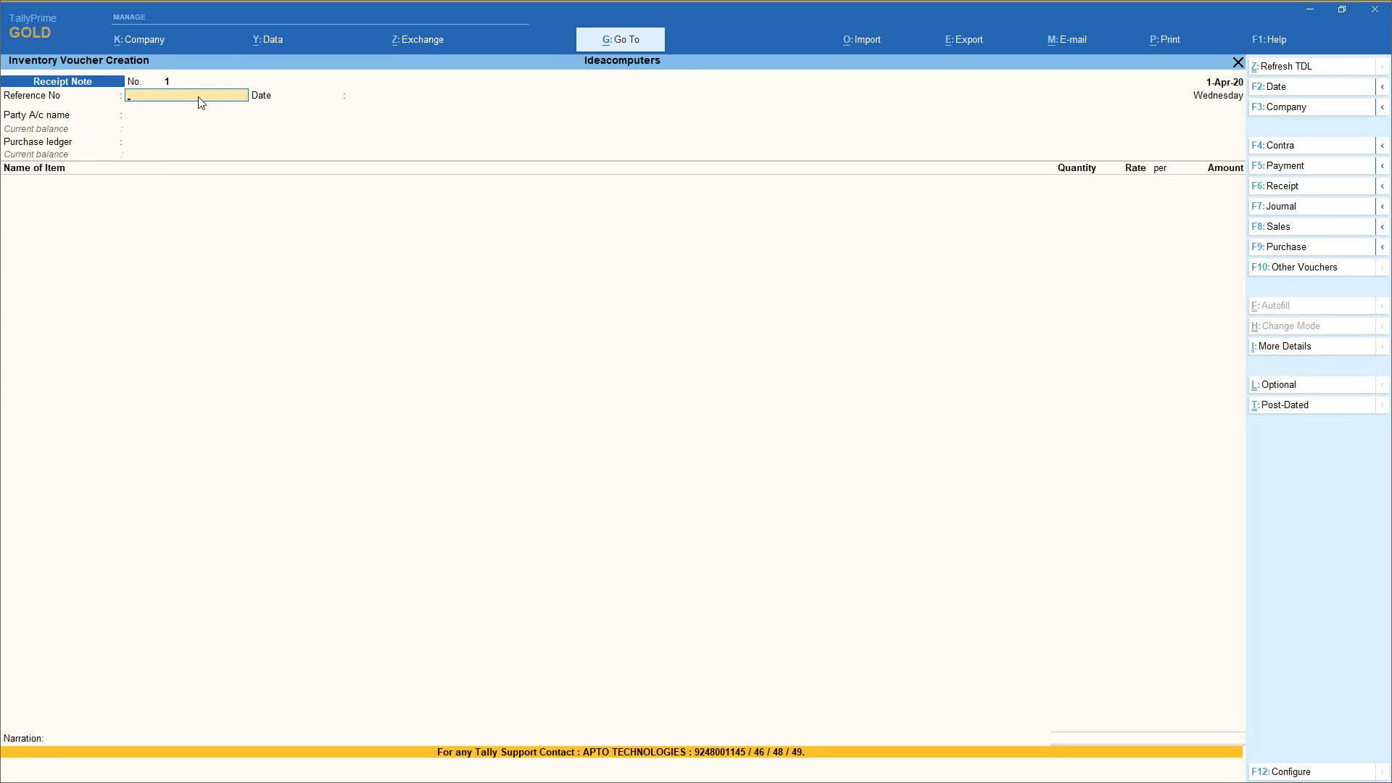
Leave the receipt note's reference number and date blank, and select the purchase order's supplier as the party account.
key("Return")
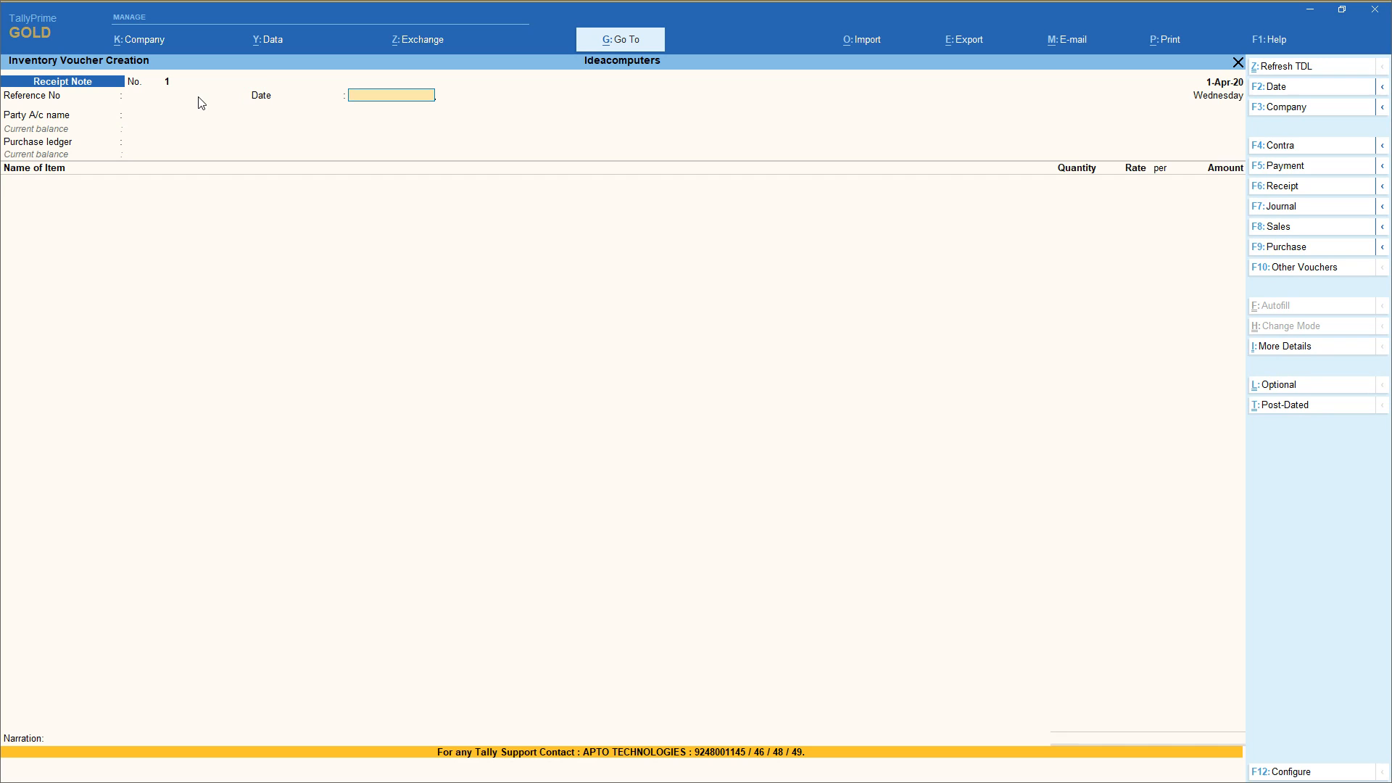
key("Return")
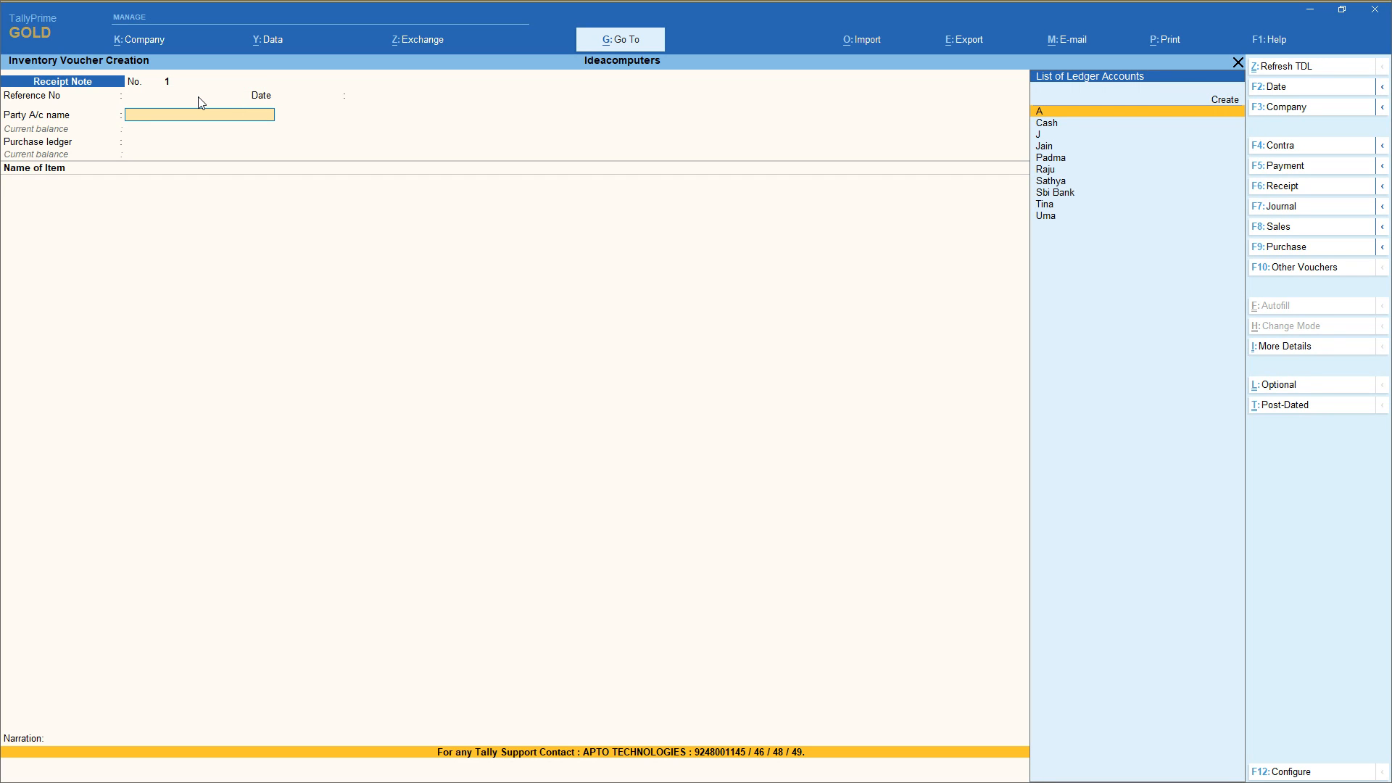
key("Down")
key("Down")
key("Down")
key("Down")
key("Down")
key("Down")
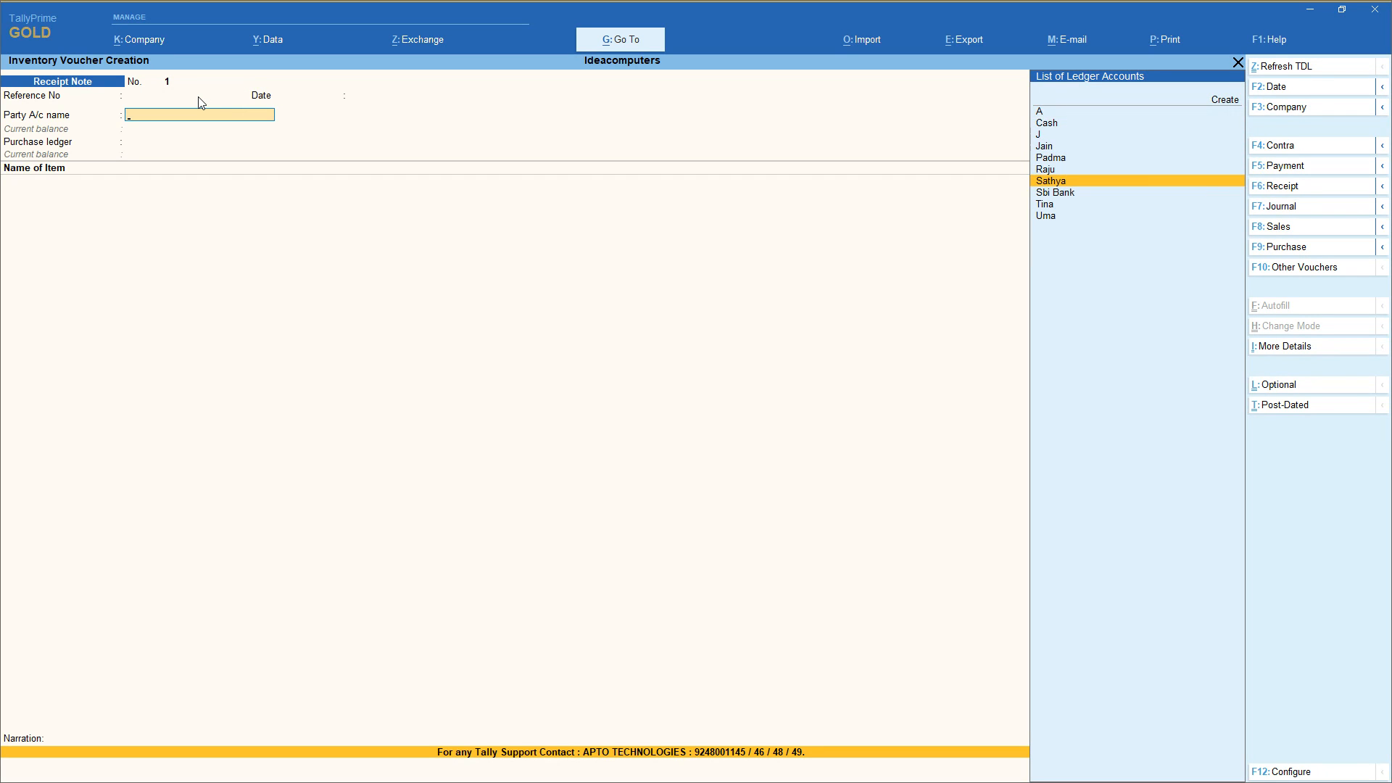
key("Return")
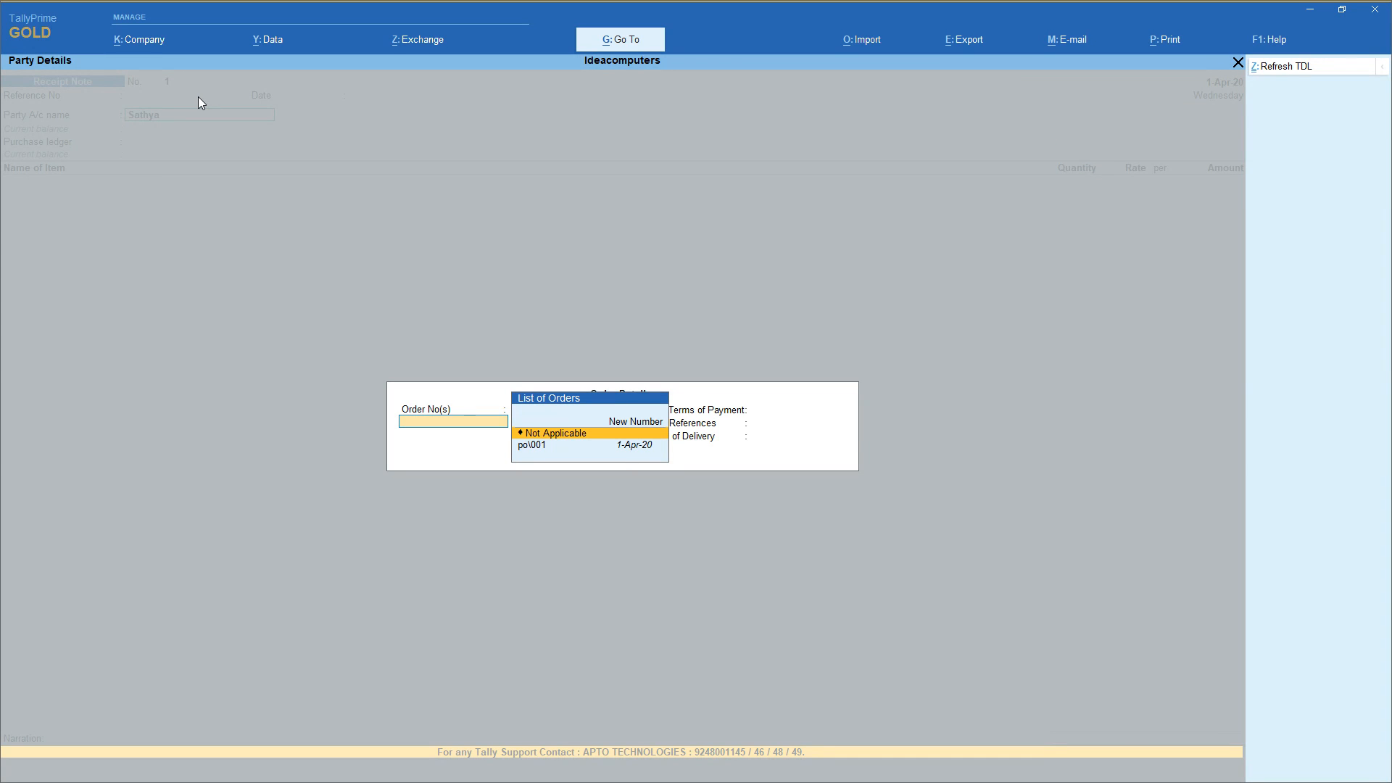
key("Down")
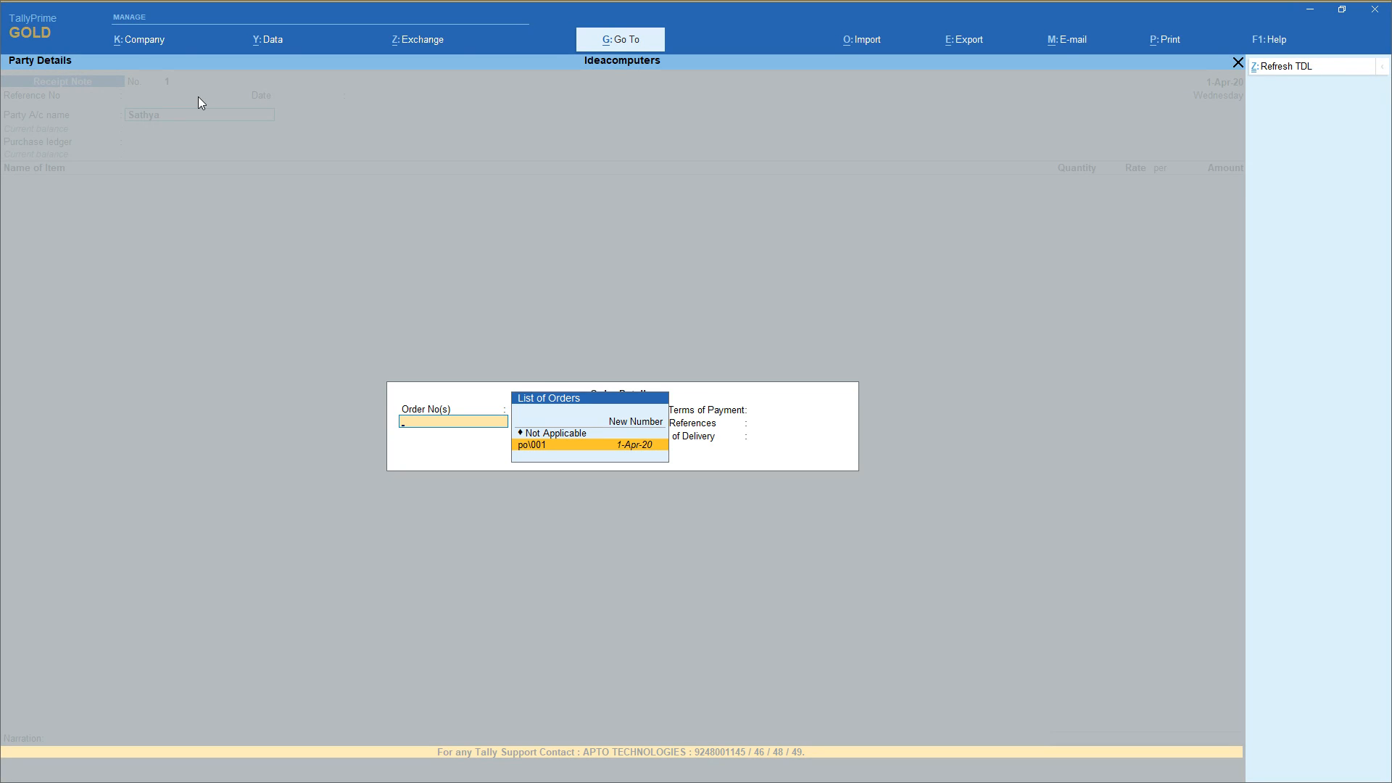
key("Up")
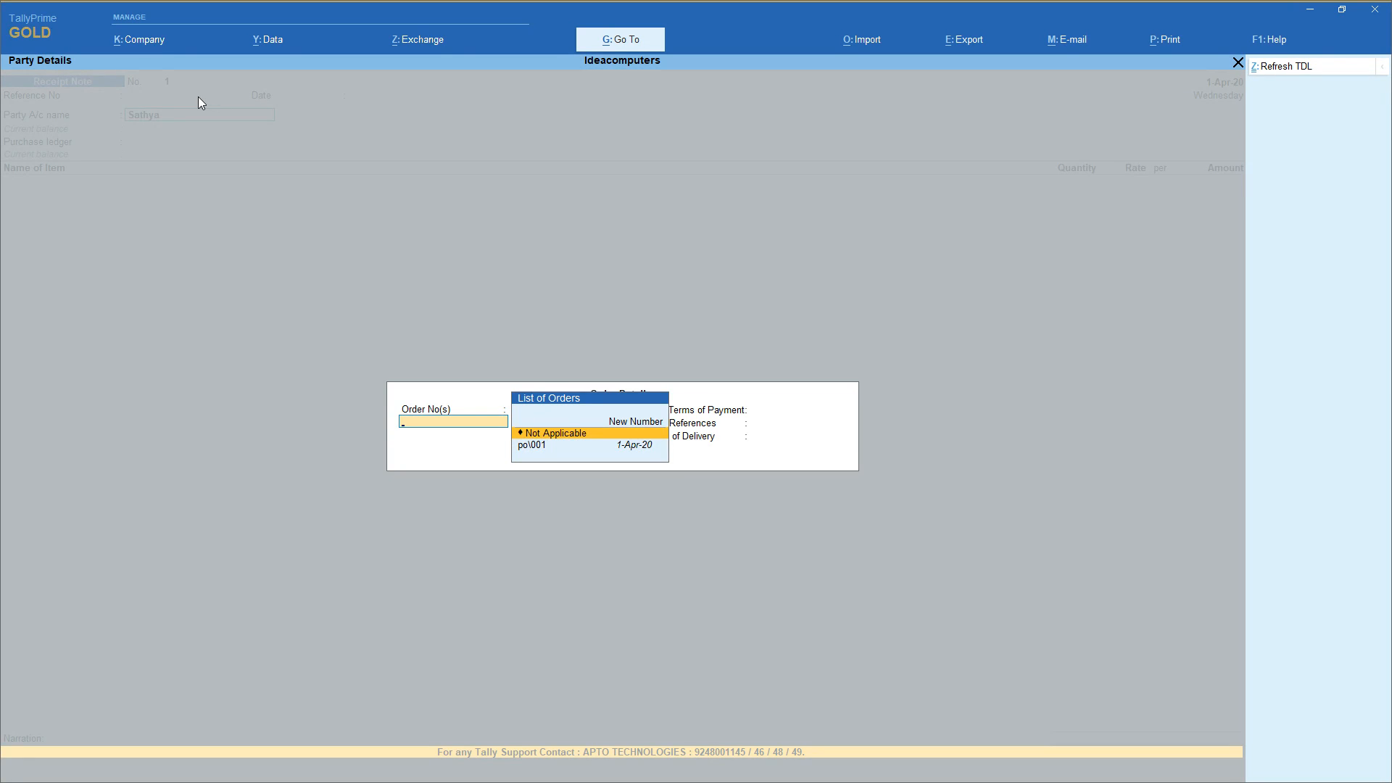
key("Return")
key("Return")
key("Return")
key("Return")
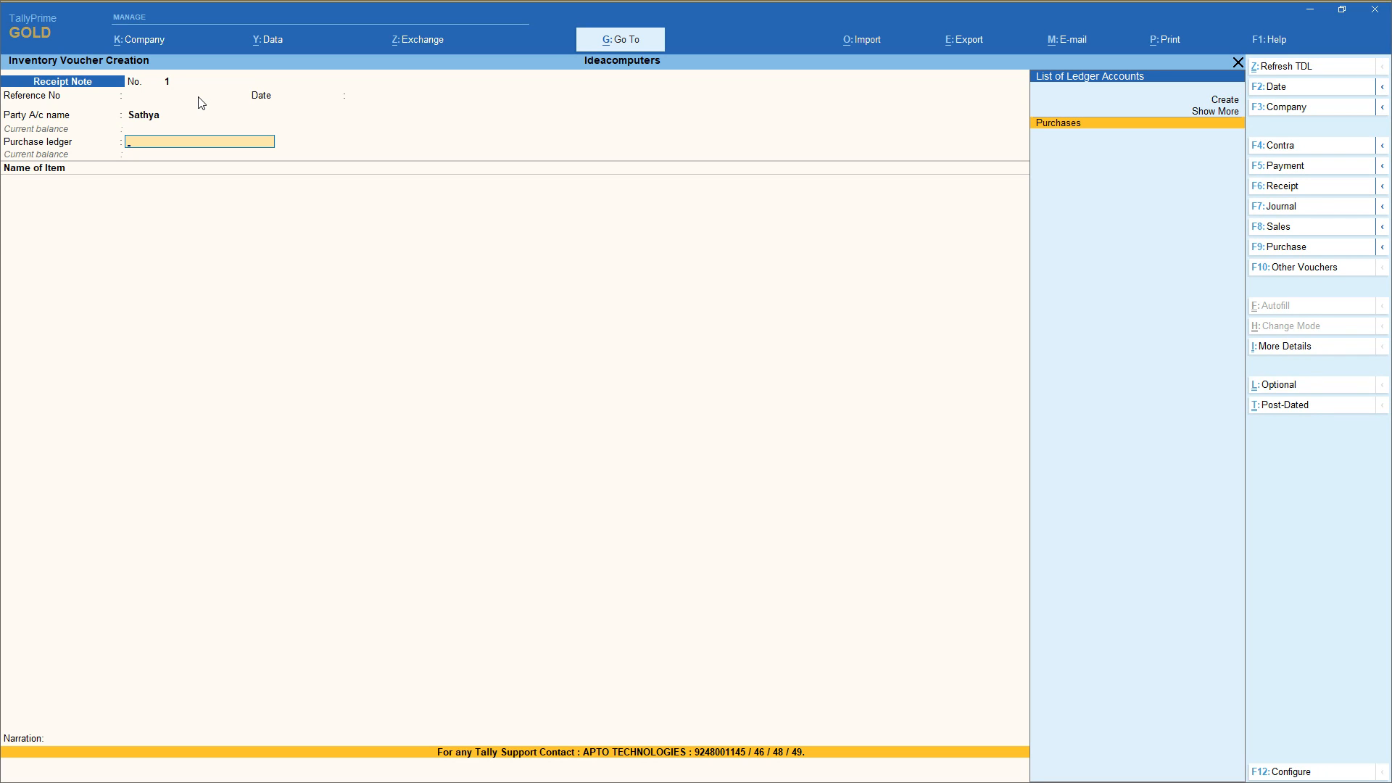
key("BackSpace")
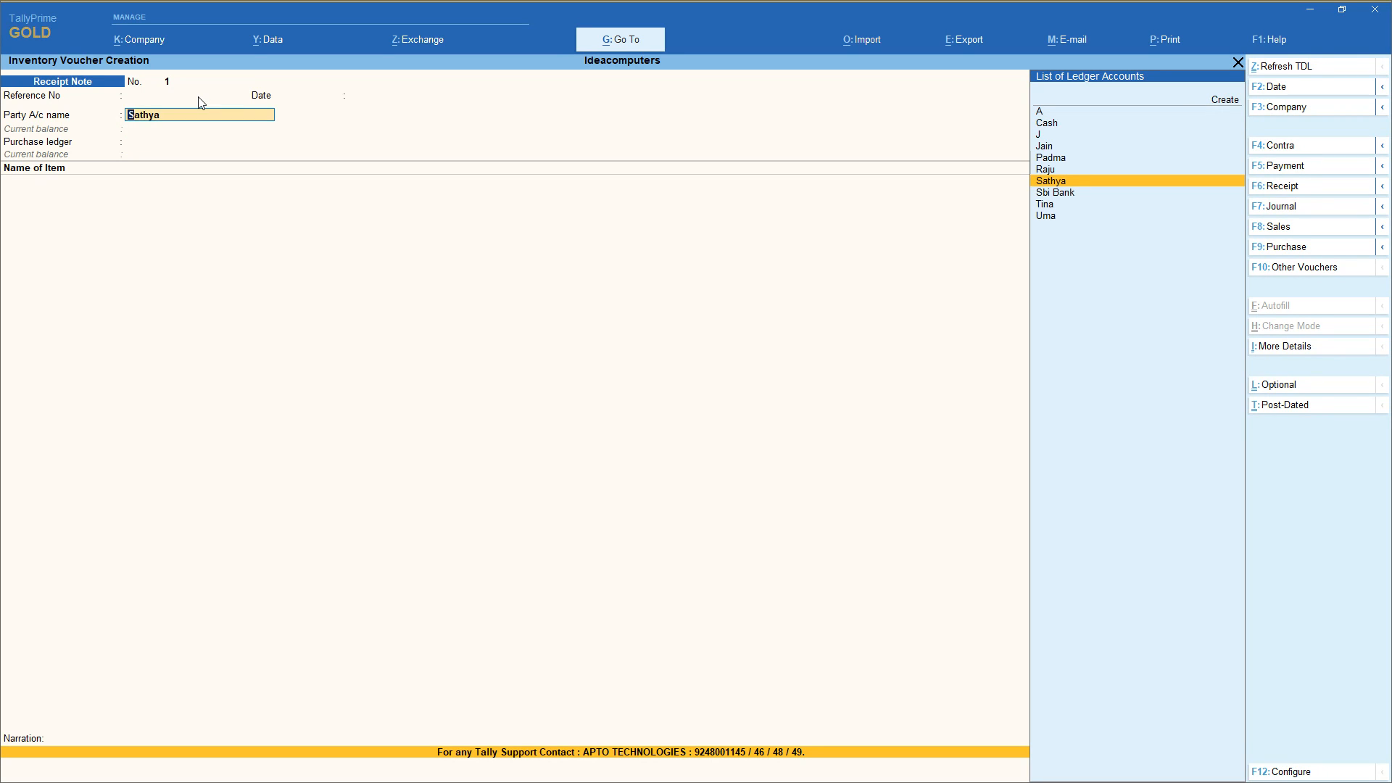
Link the receipt note to the supplier's existing purchase order, leaving the payment terms, references and delivery terms blank.
key("Return")
key("Down")
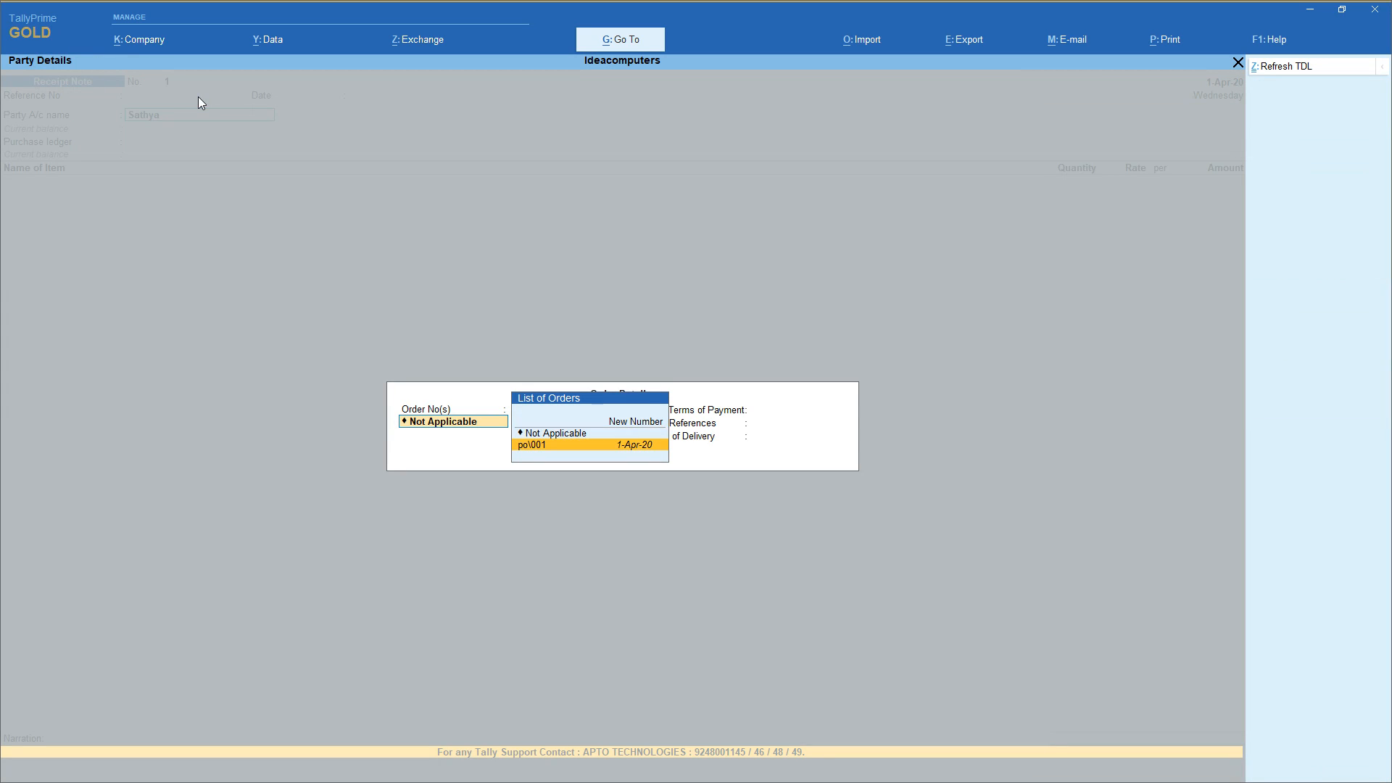
key("Return")
key("Return")
key("Return")
key("Return")
key("Return")
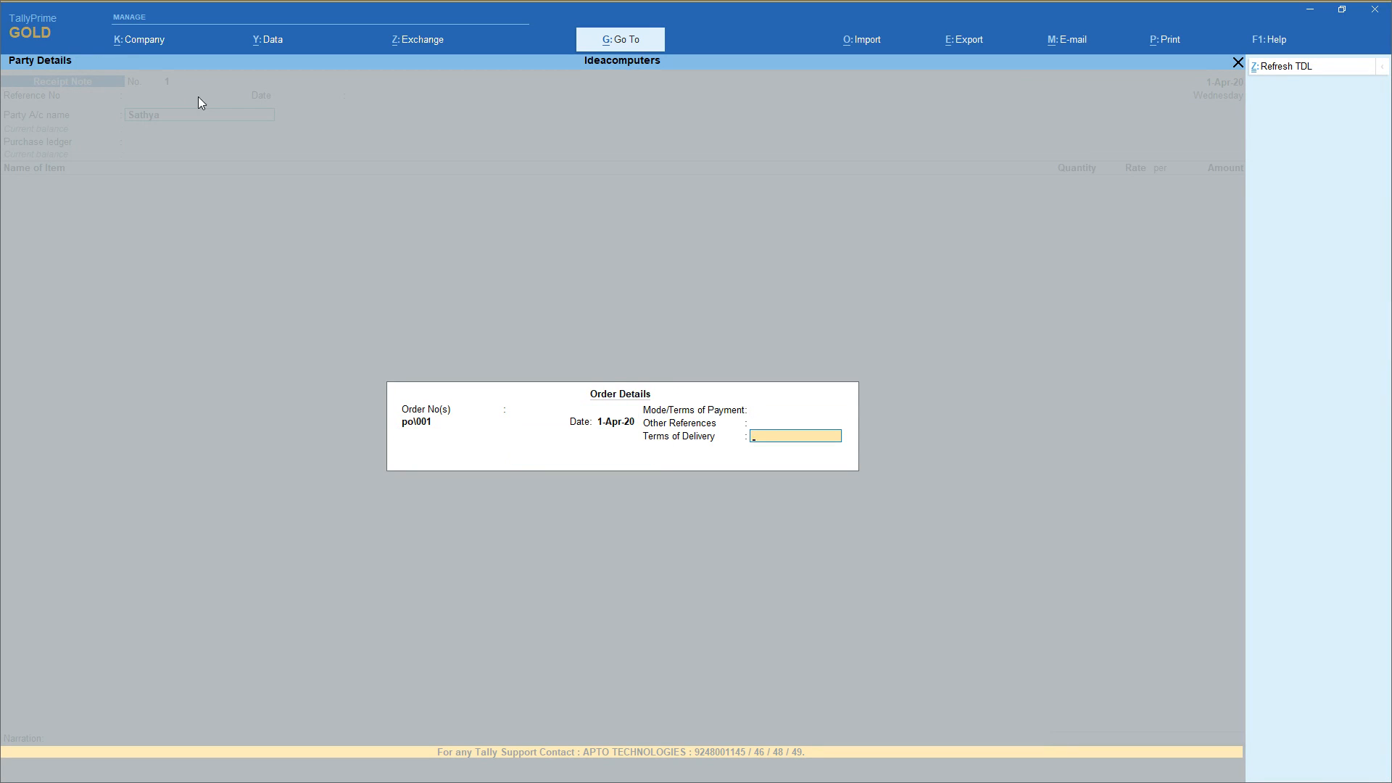
key("Return")
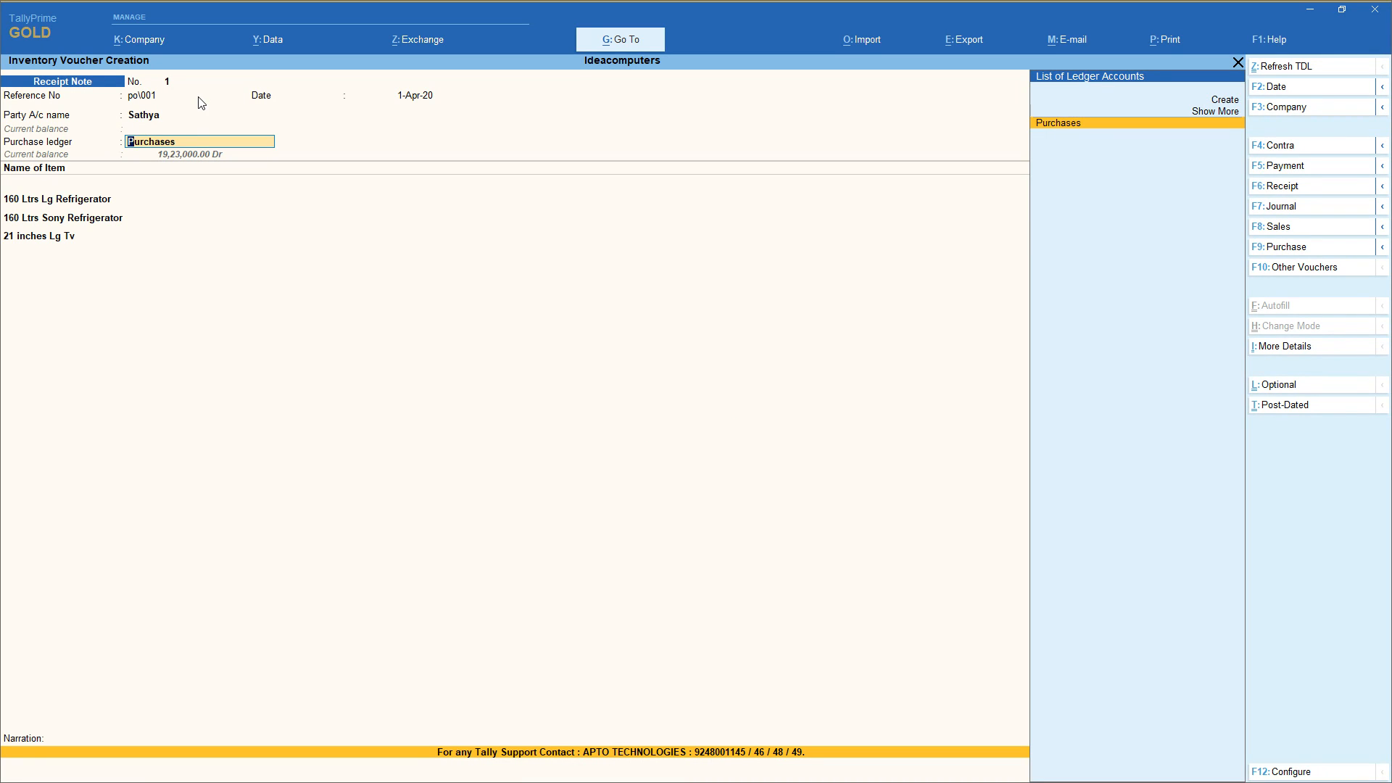
Keep the Purchases ledger and set the received quantity of 160 Ltrs Lg Refrigerator to 8 nos, retaining its tracking and order references.
key("Return")
key("Return")
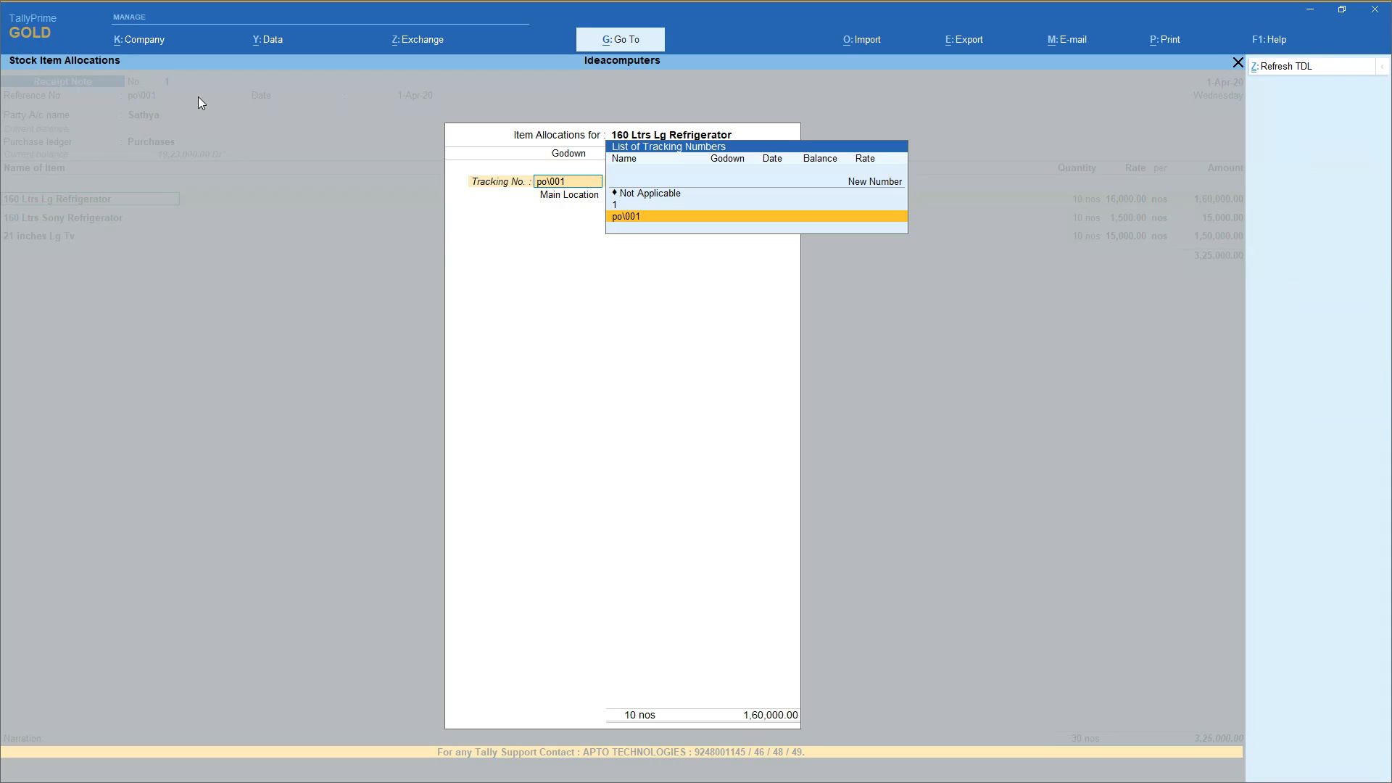
key("Return")
key("BackSpace")
key("Return")
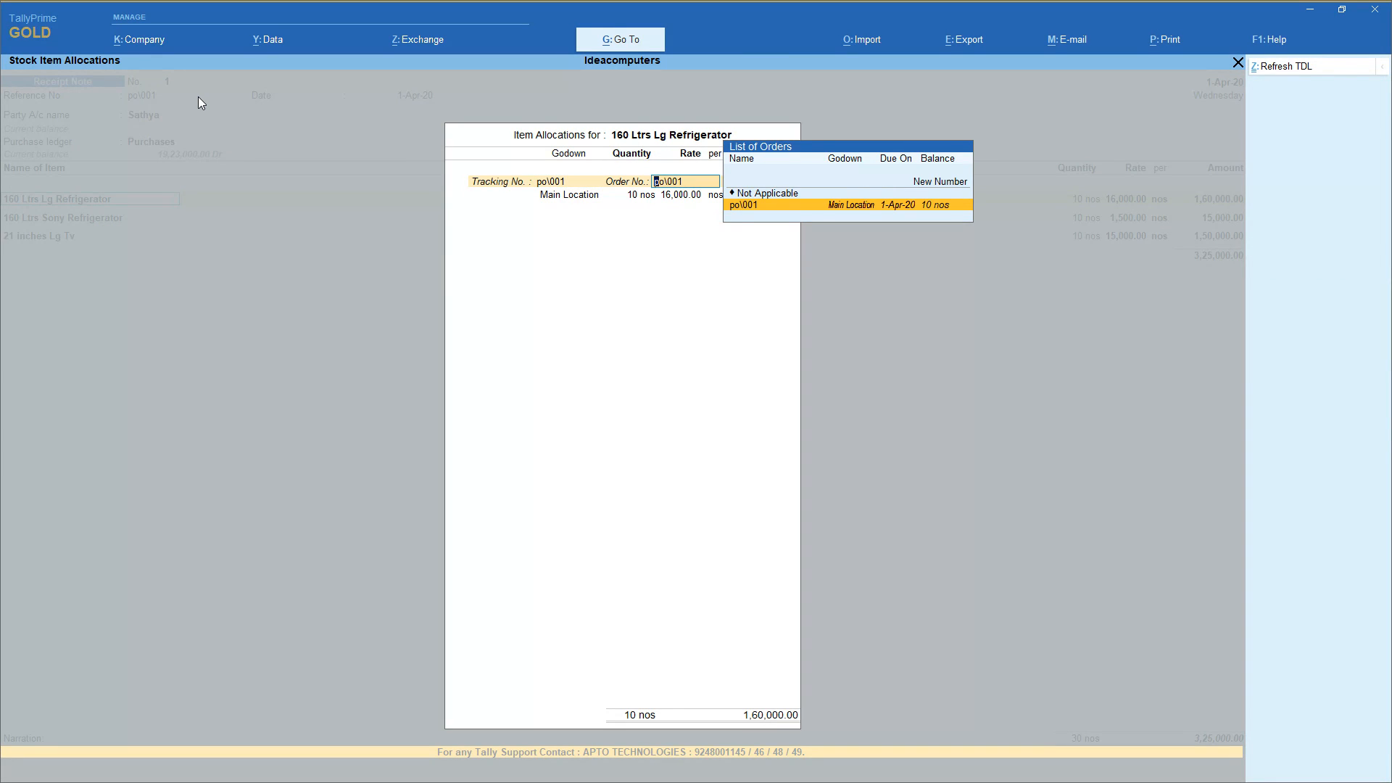
key("Return")
key("Return")
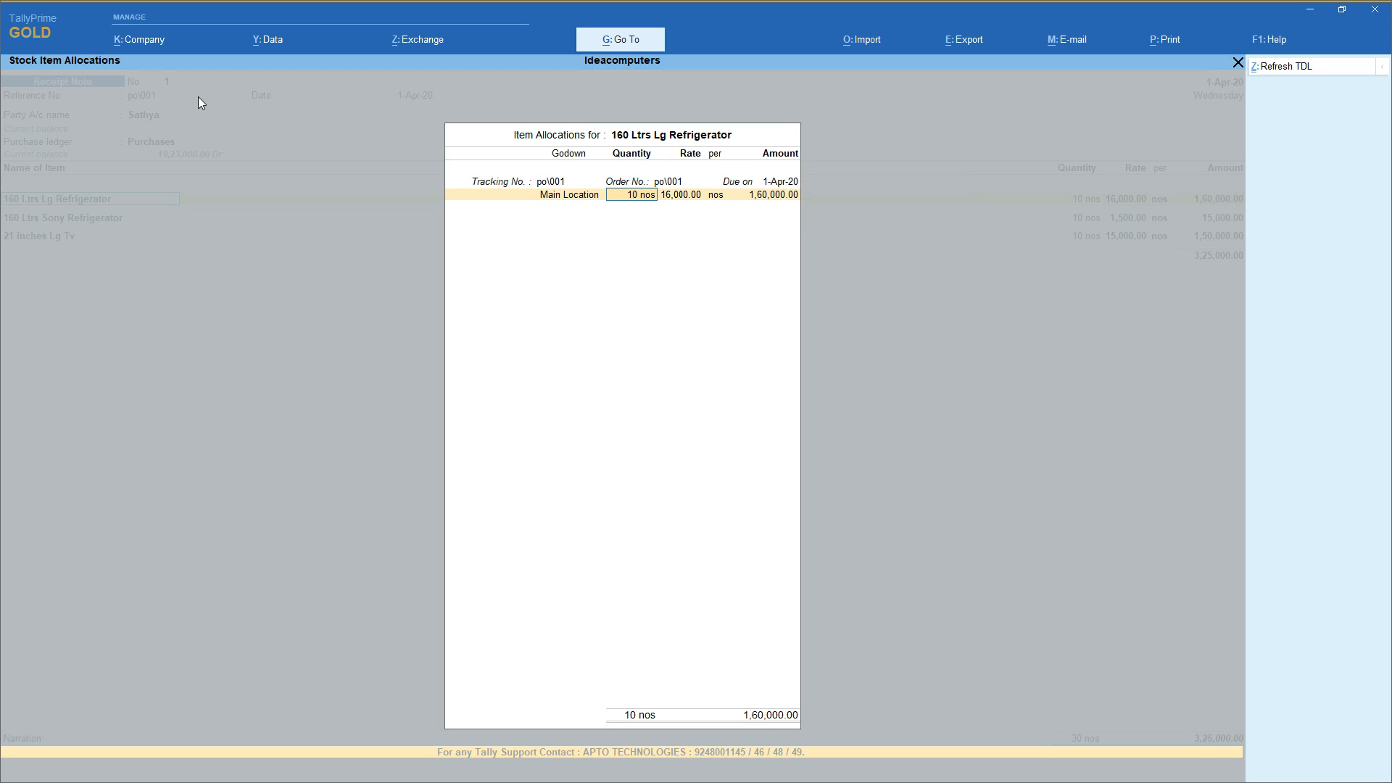
type("8")
key("Return")
key("Return")
key("Return")
key("Return")
key("Return")
Set the received quantity of 160 Ltrs Sony Refrigerator to 8 nos, keeping its tracking and order references and rate.
key("Return")
key("Return")
key("Return")
key("Return")
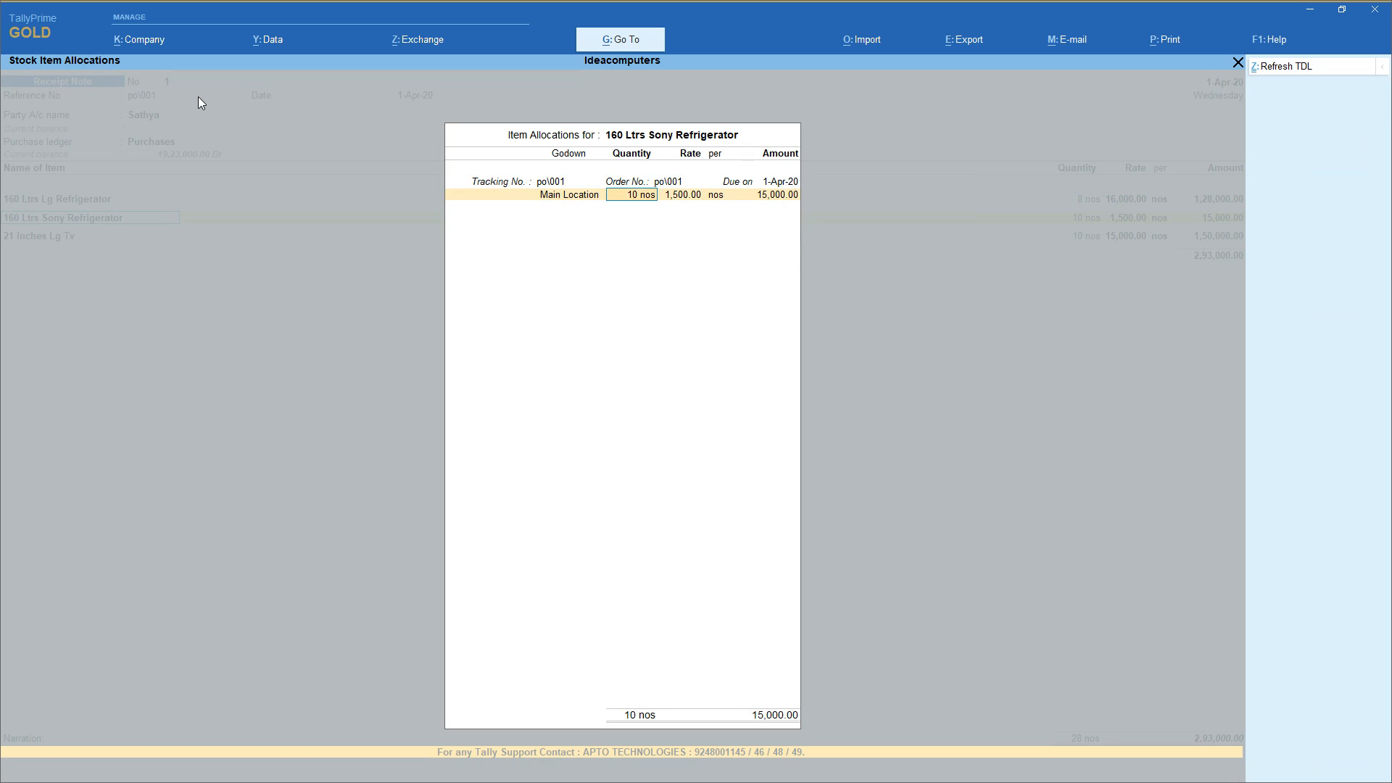
type("8")
key("Return")
key("Return")
key("Return")
key("Return")
key("Return")
Set the received quantity of 21 inches Lg Tv to 8 nos, keeping its tracking and order references and rate.
key("Return")
key("Return")
key("Return")
key("Return")
type("8")
key("Return")
key("Return")
key("Return")
key("Return")
key("Return")
End the receipt note's item list, leave the narration blank and save the receipt note.
key("Return")
key("Return")
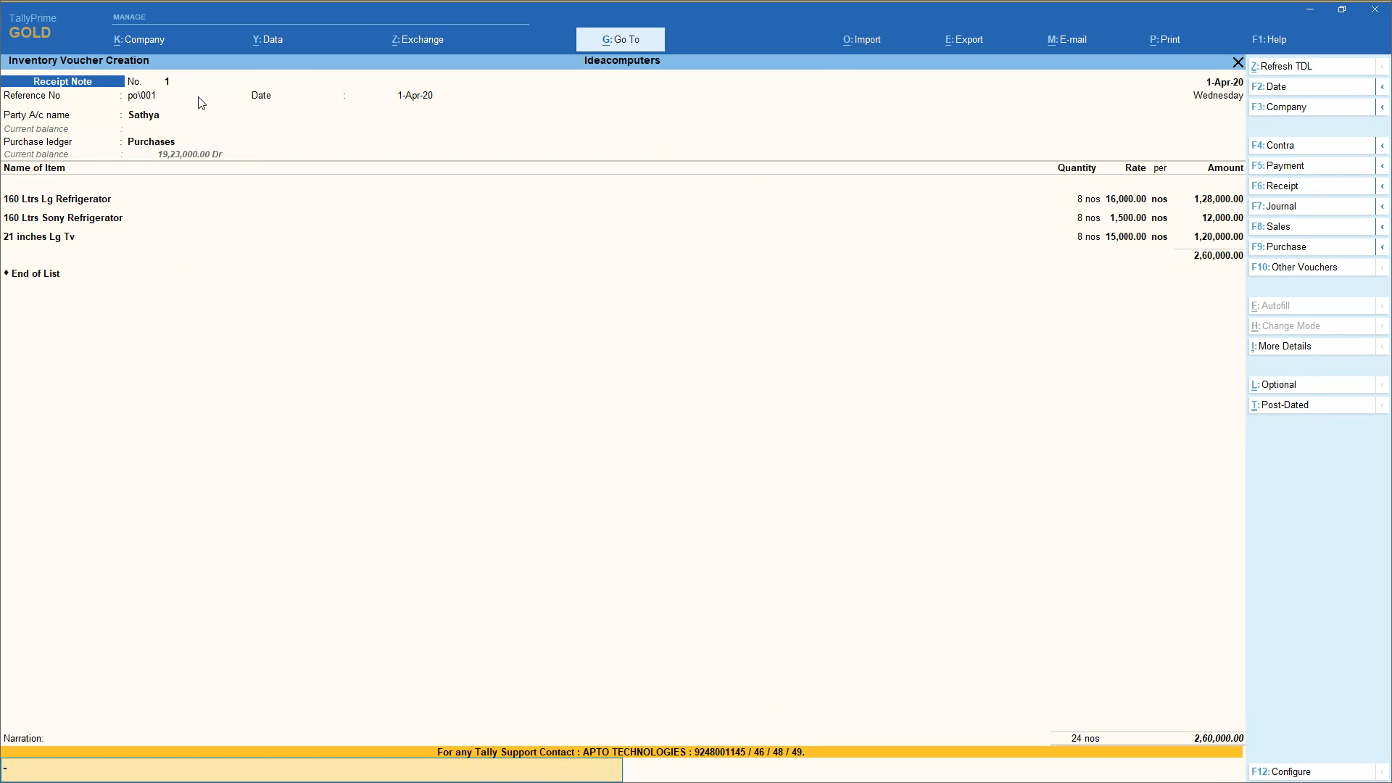
key("Return")
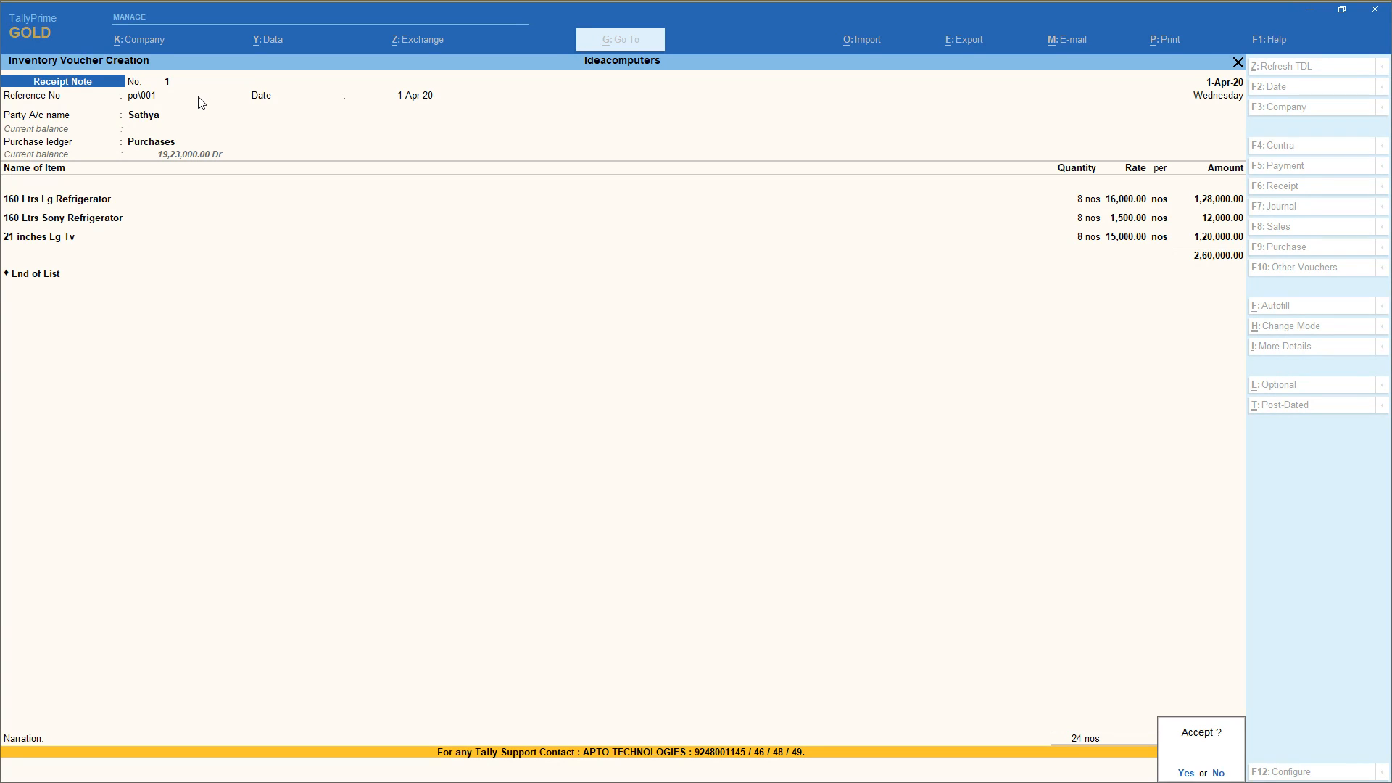
key("Return")
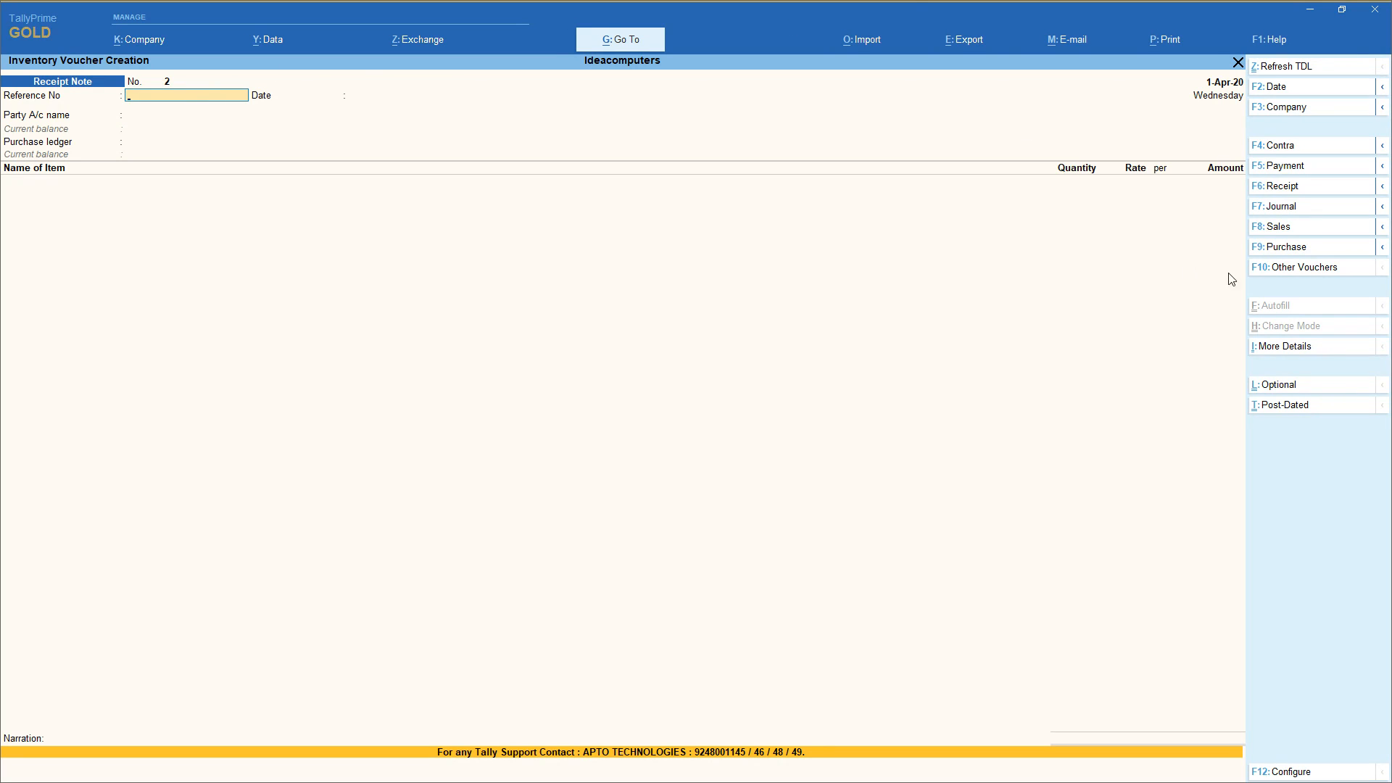
Switch to a Purchase voucher and accept its default supplier invoice number and invoice date.
left_click(1294, 255)
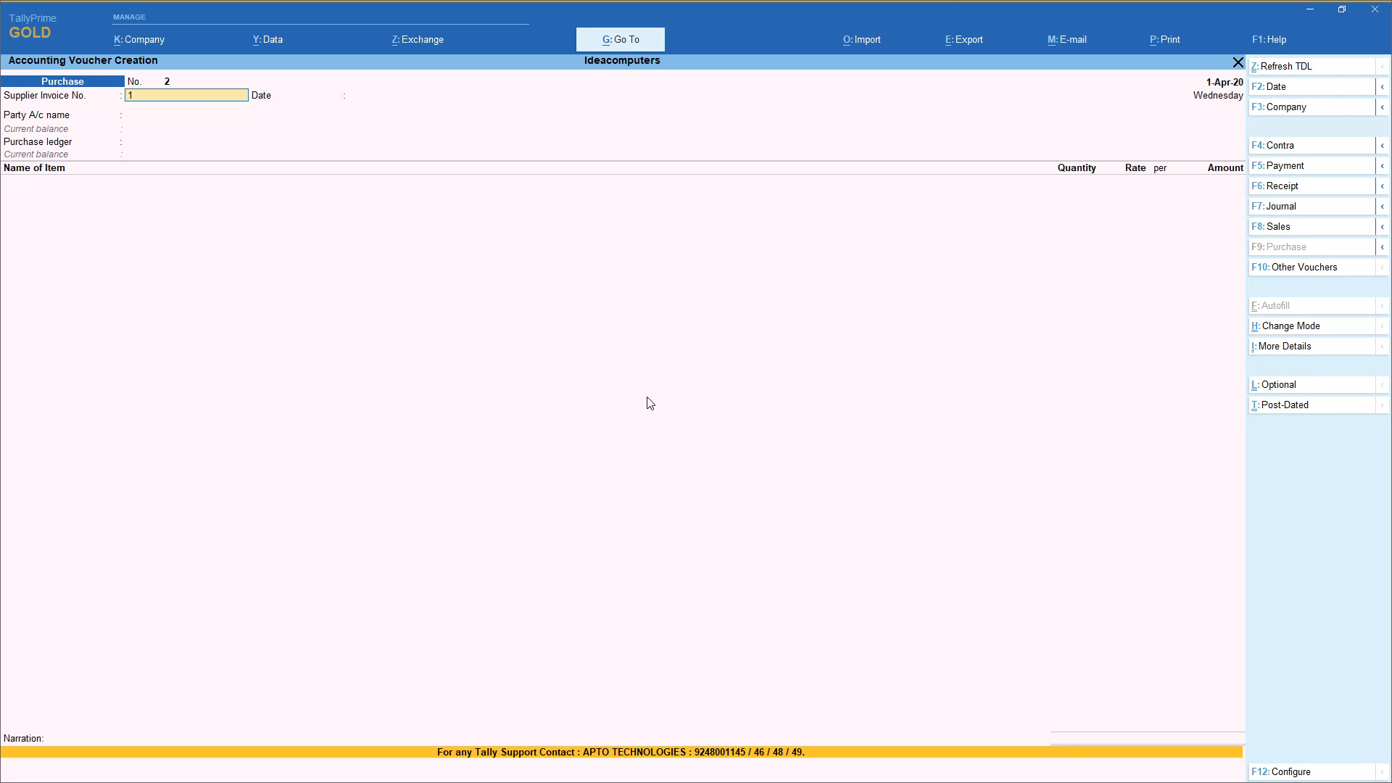
key("Return")
key("Return")
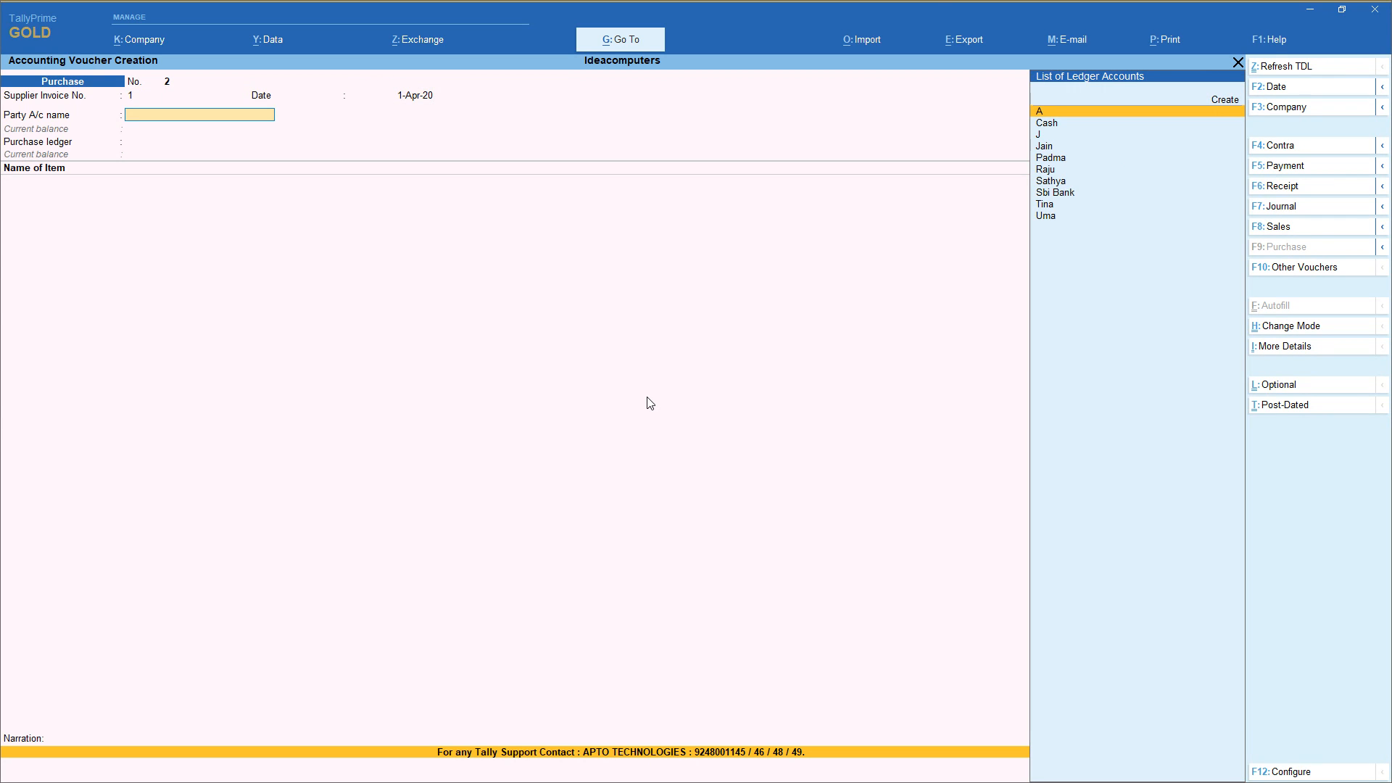
Select the supplier of the pending receipt note as the purchase's party and link its tracking number.
key("Down")
key("Down")
key("Down")
key("Down")
key("Down")
key("Down")
key("Return")
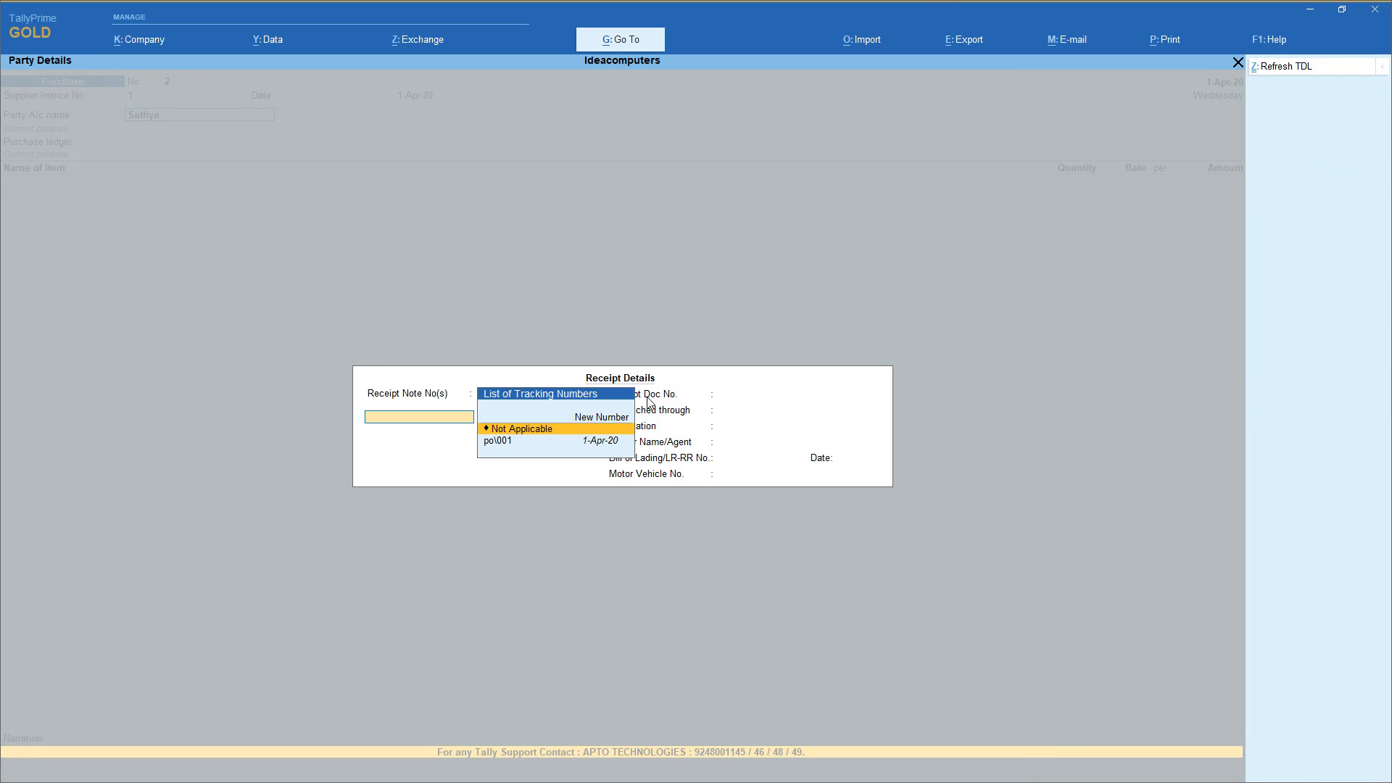
key("Down")
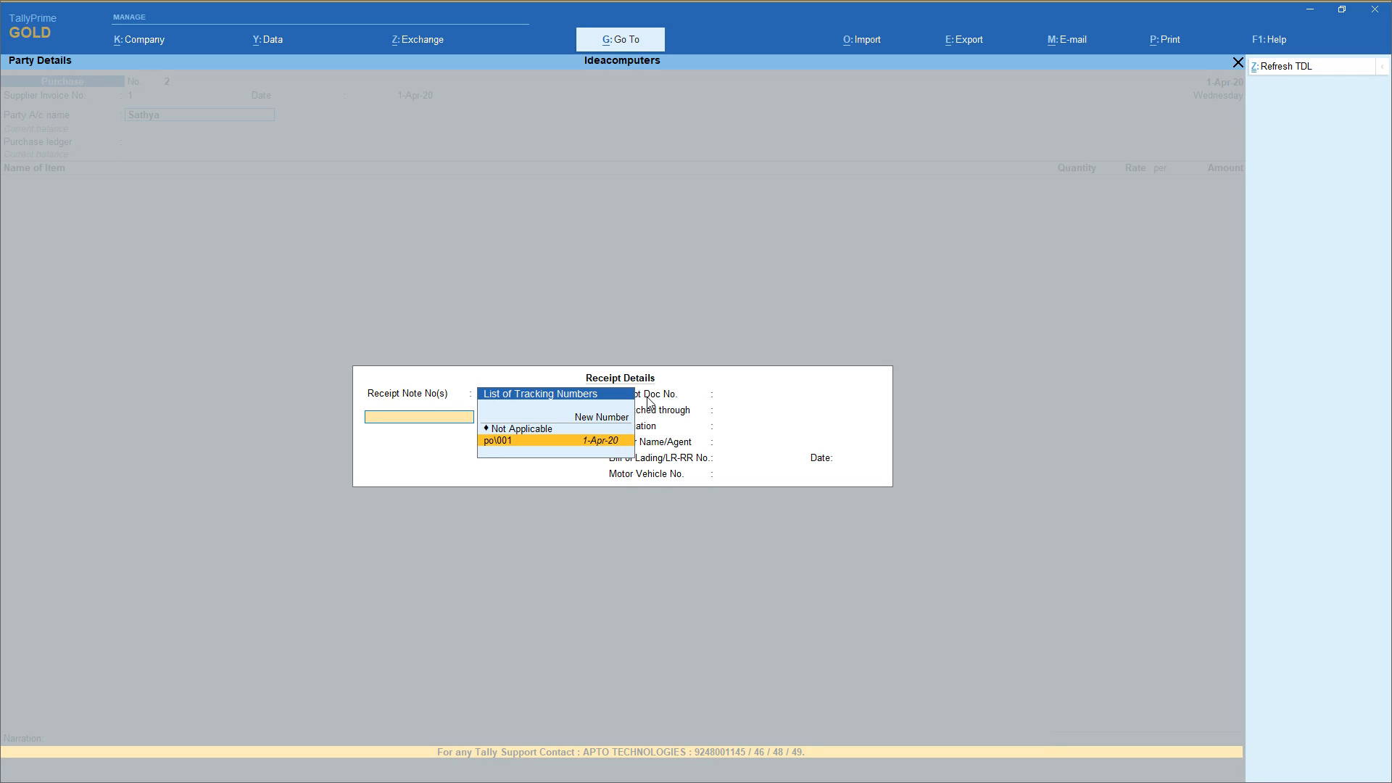
key("Return")
key("Return")
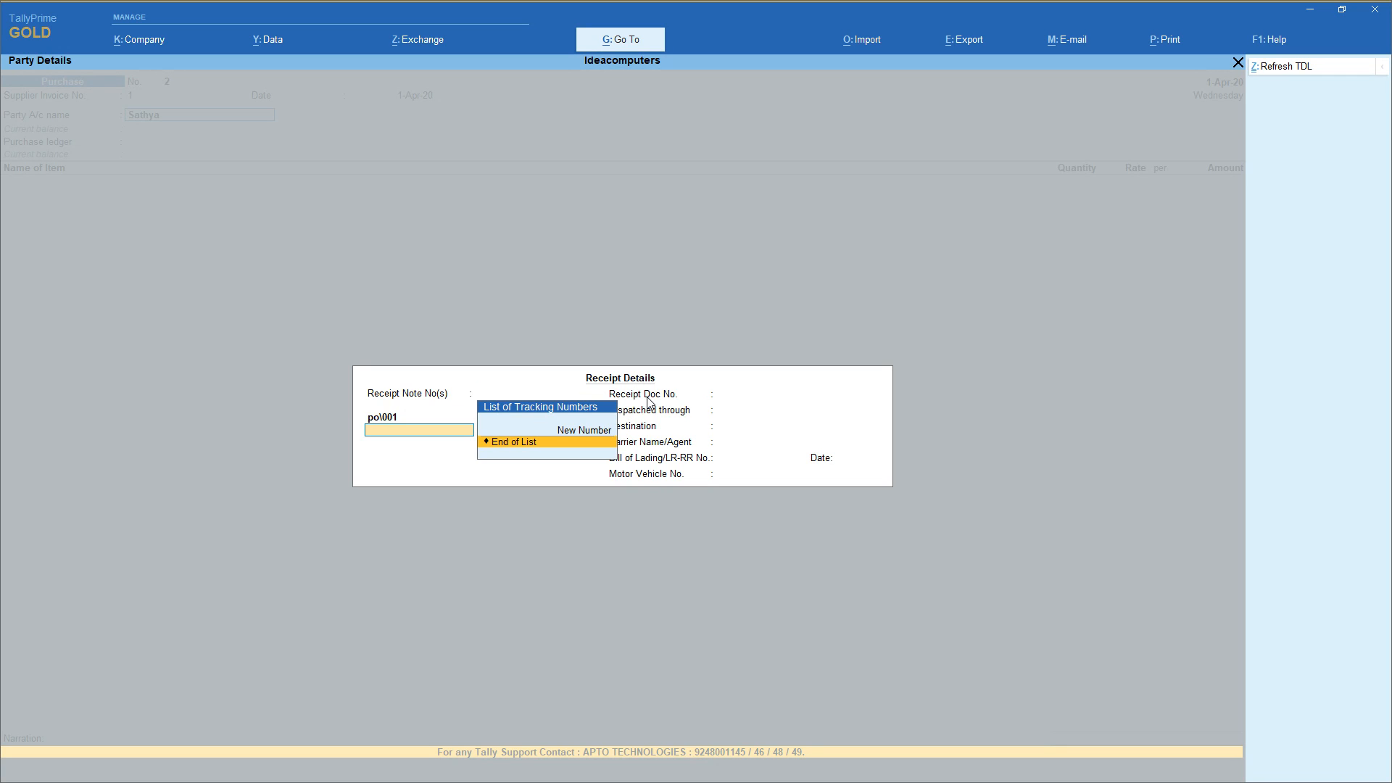
End the receipt note list, leave the dispatch details blank and keep Purchases as the purchase ledger.
key("Return")
key("Return")
key("Return")
key("Return")
key("Return")
key("Return")
key("Return")
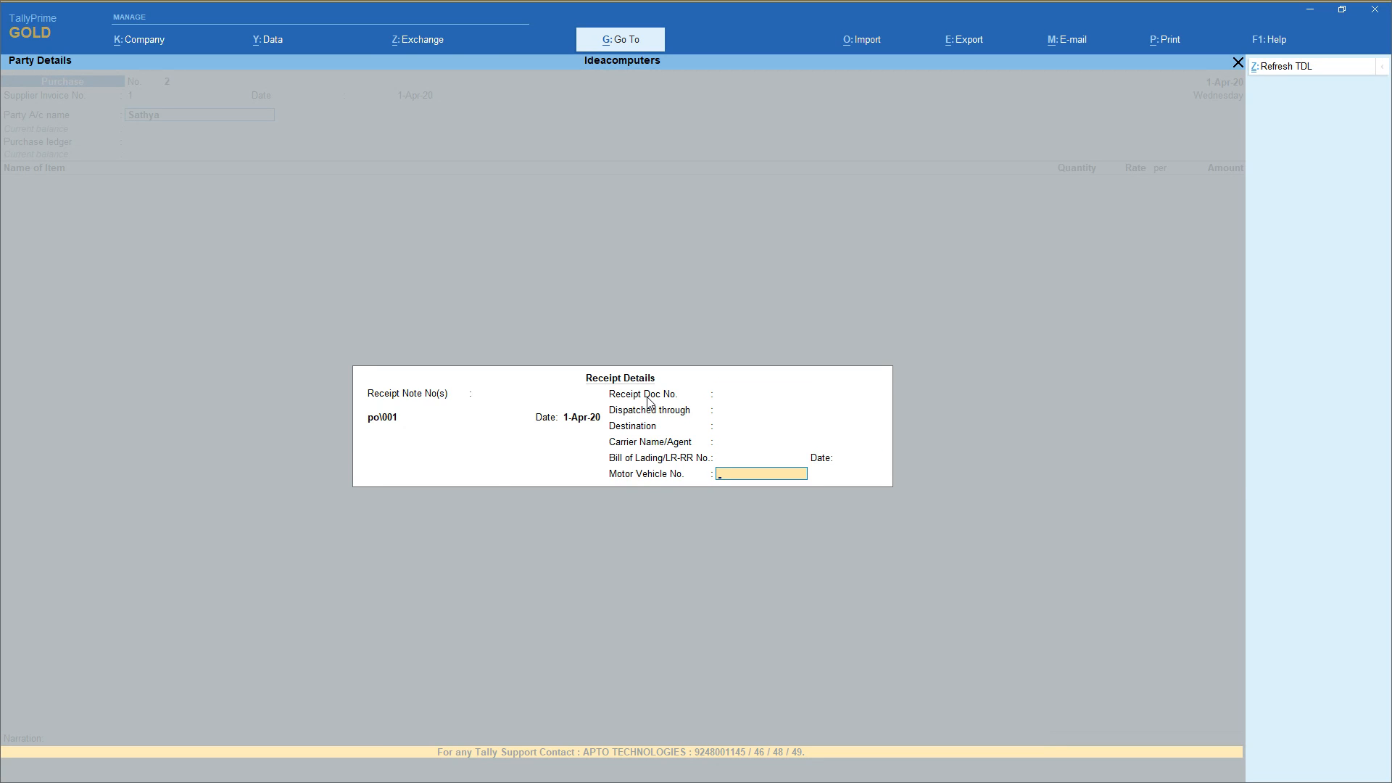
key("Return")
key("Return")
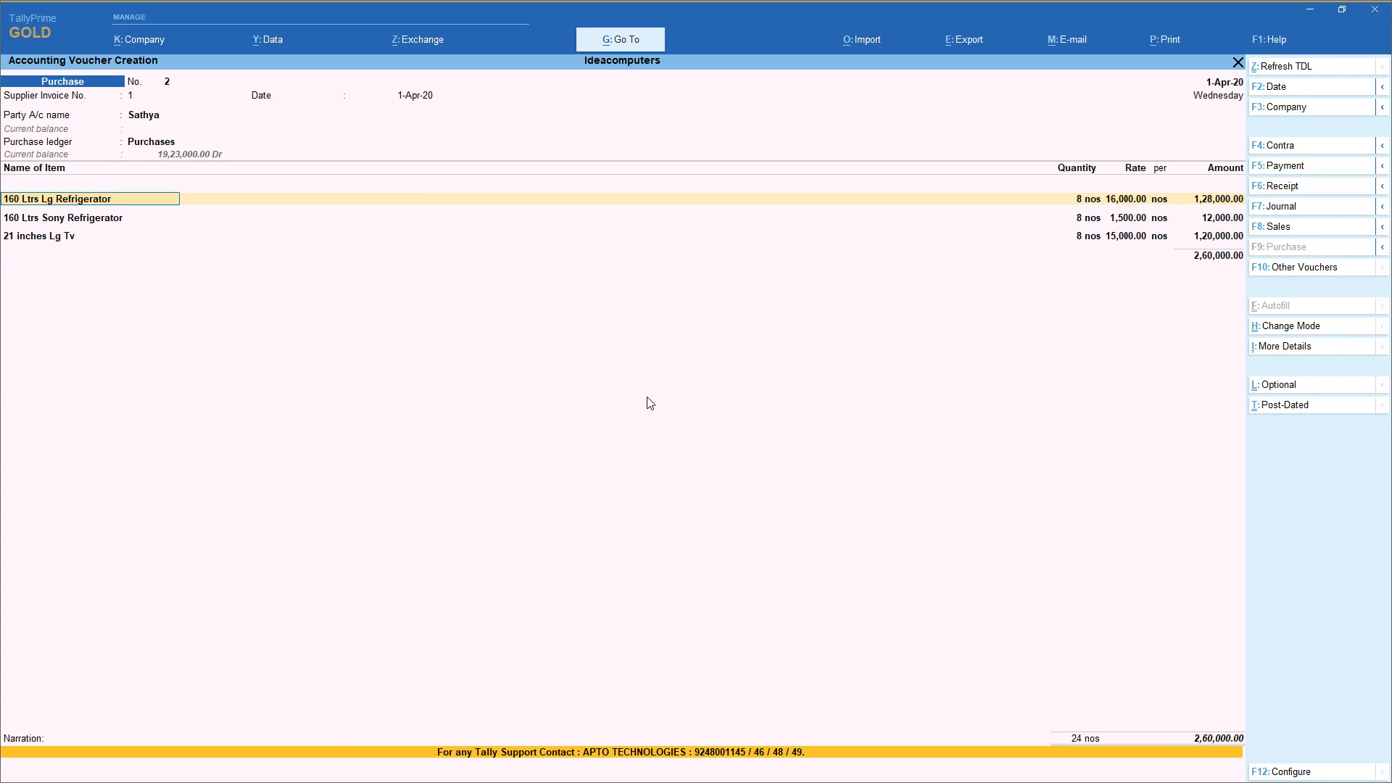
Accept the carried-over allocations of all three items, leave the narration blank and save the purchase voucher.
key("Return")
key("Return")
key("Return")
key("Return")
key("Return")
key("Return")
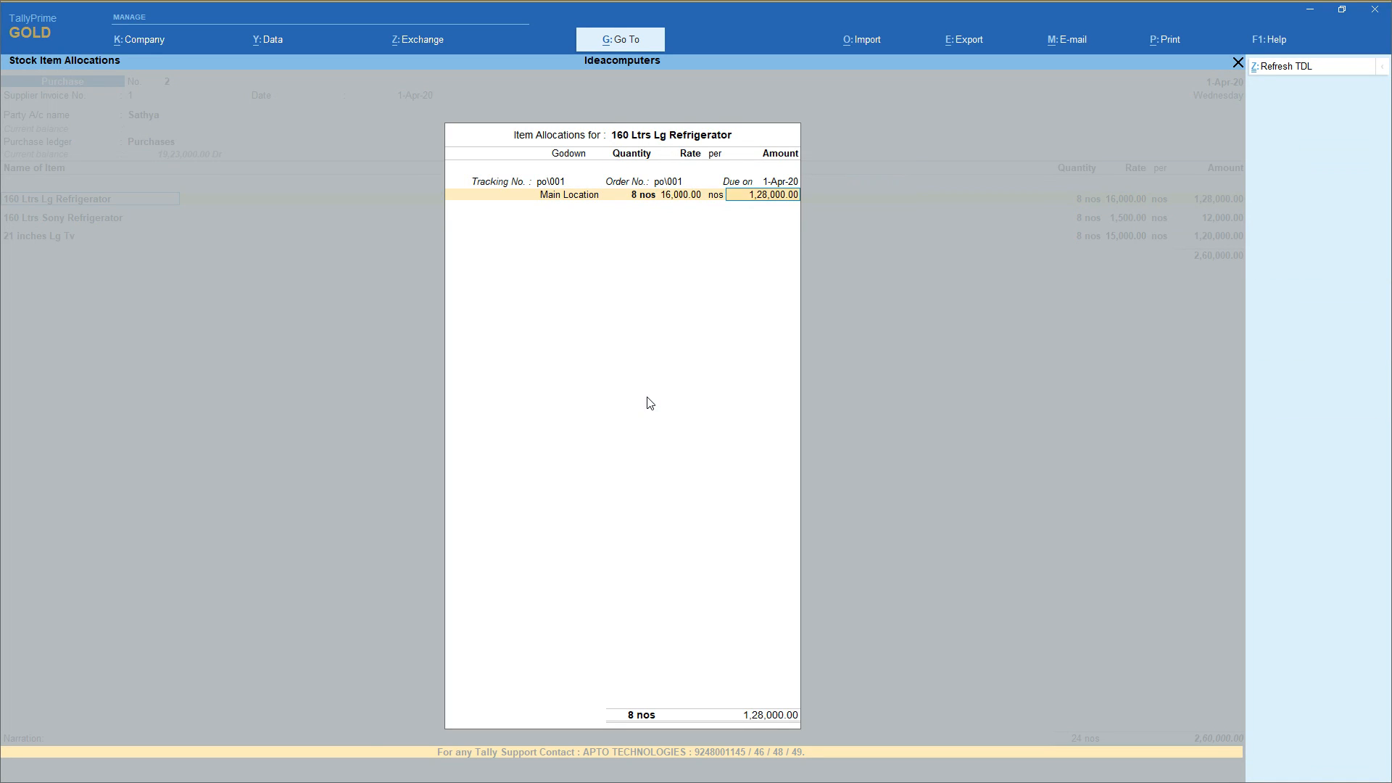
key("Return")
key("Return")
key("Return")
key("Return")
key("Return")
key("Return")
key("Return")
key("Return")
key("Return")
key("Return")
key("Return")
key("Return")
key("Return")
key("Return")
key("Return")
key("Return")
key("Return")
key("Return")
key("Return")
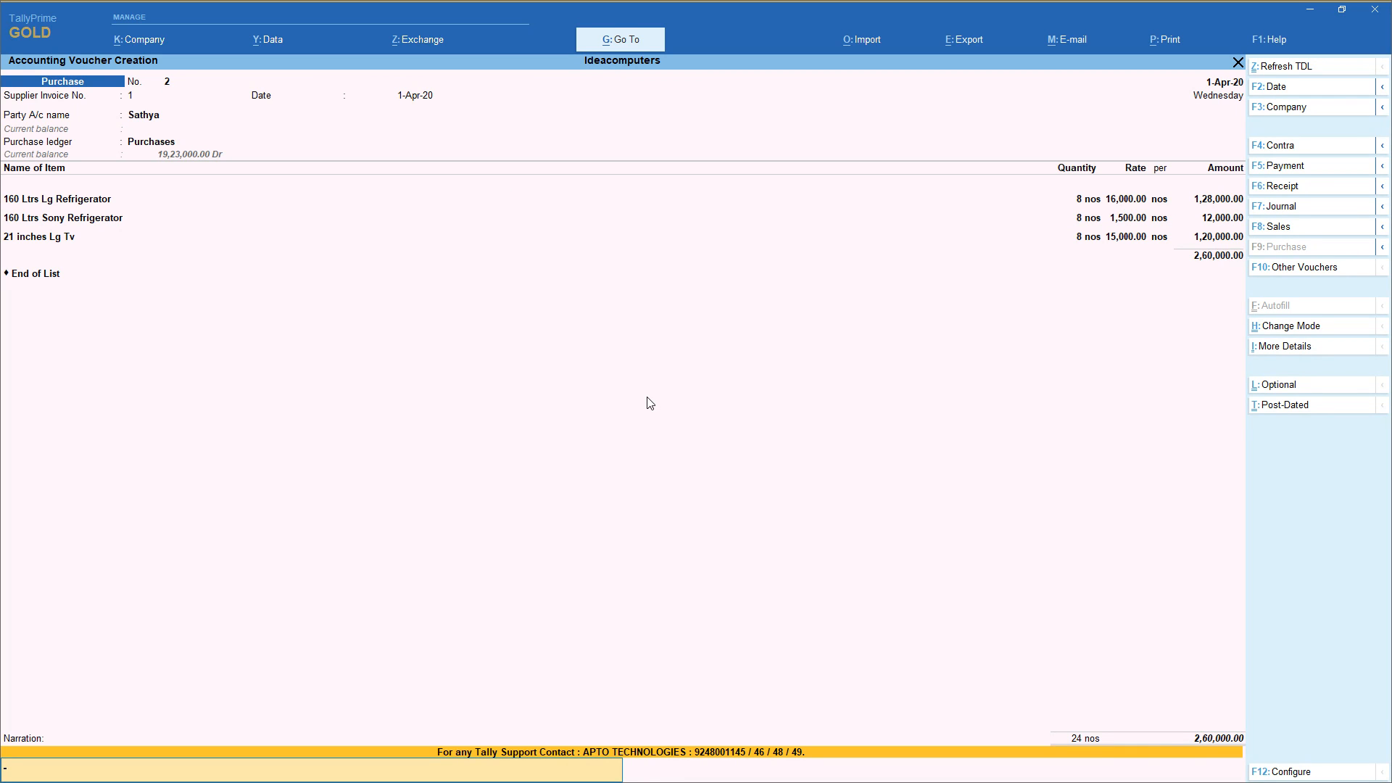
key("Return")
key("y")
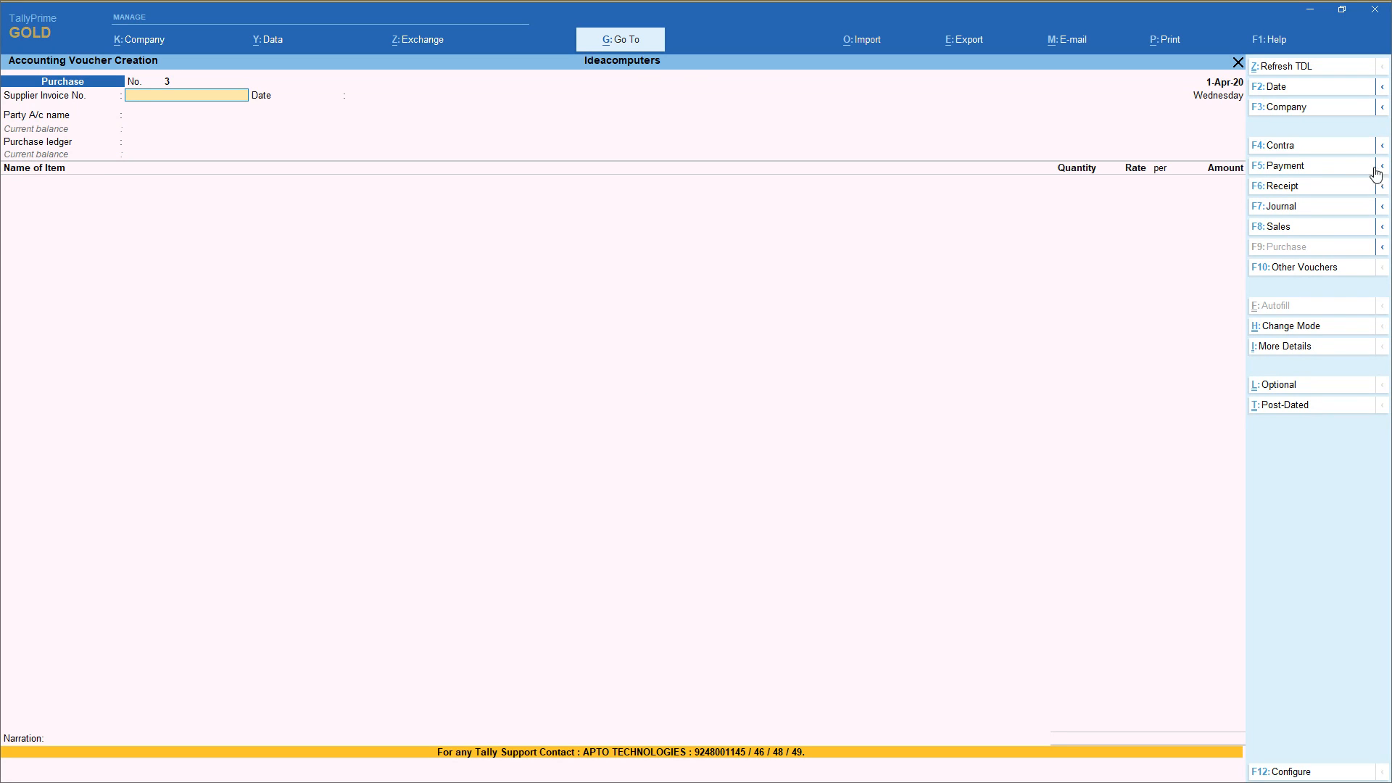
Show the inactive voucher types, activate Sales Order and switch to it.
left_click(1334, 269)
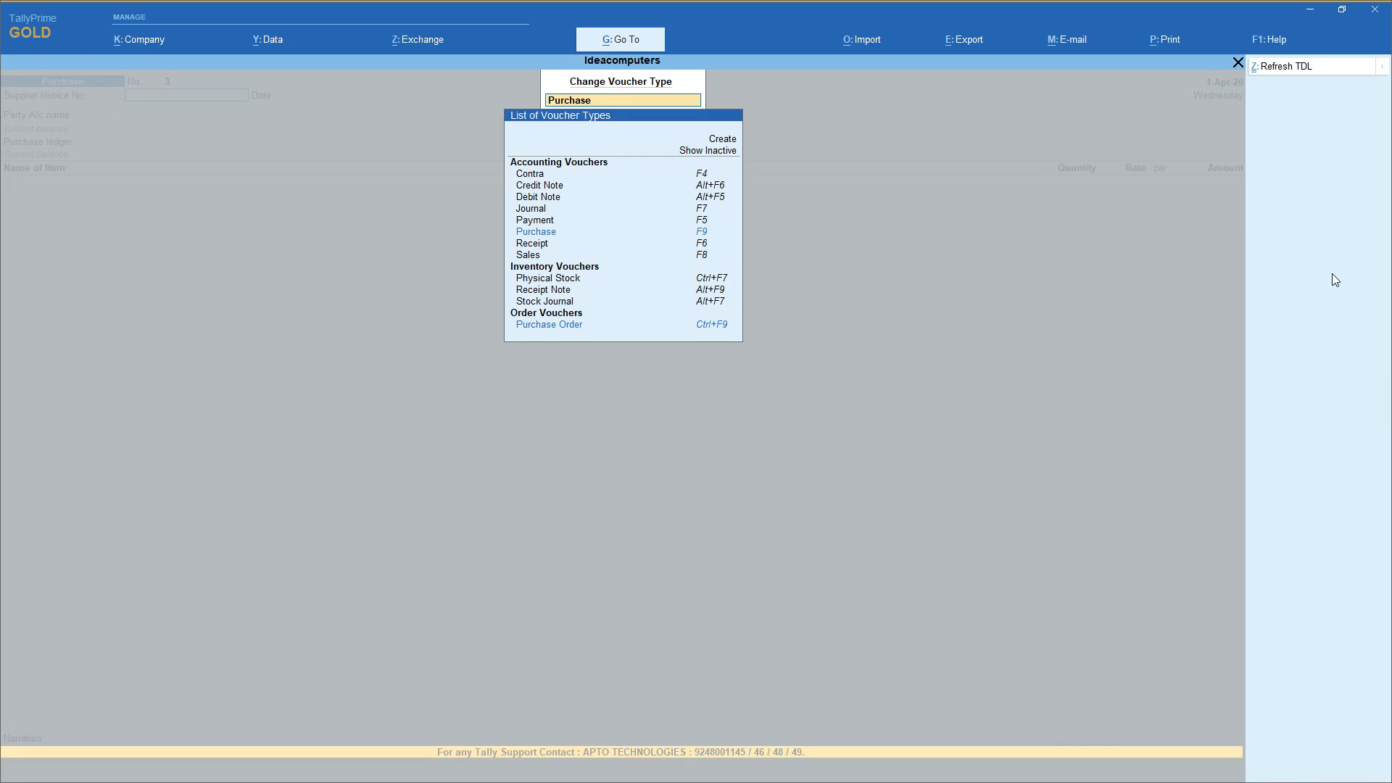
left_click(710, 152)
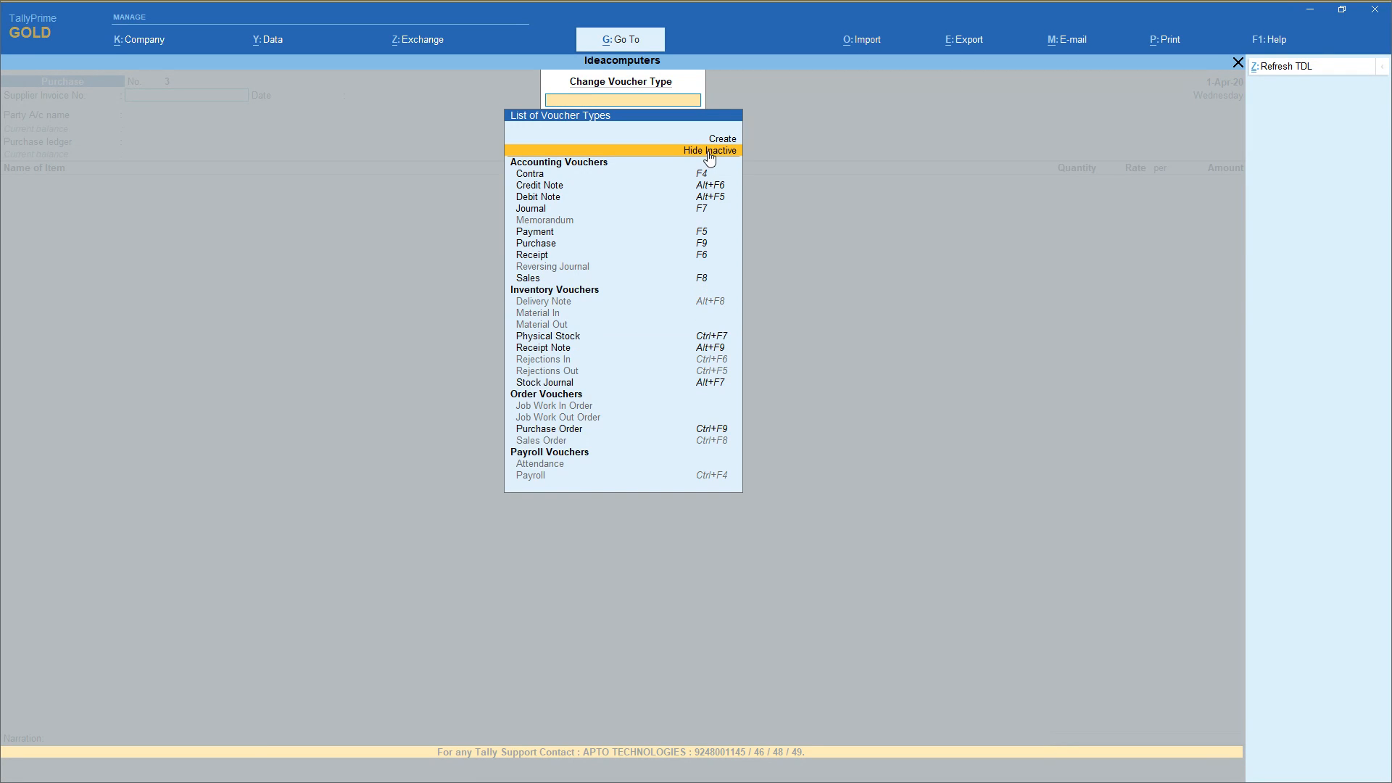
left_click(565, 441)
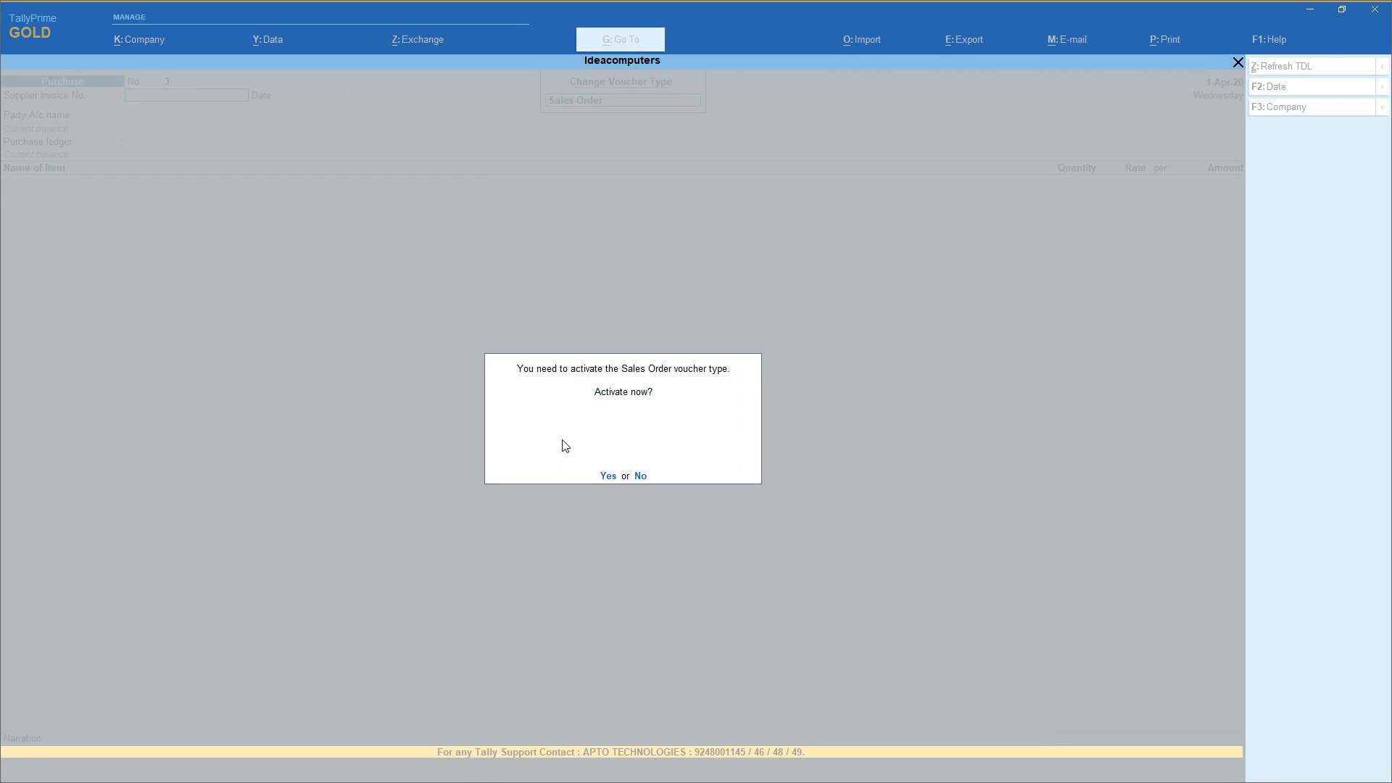
key("y")
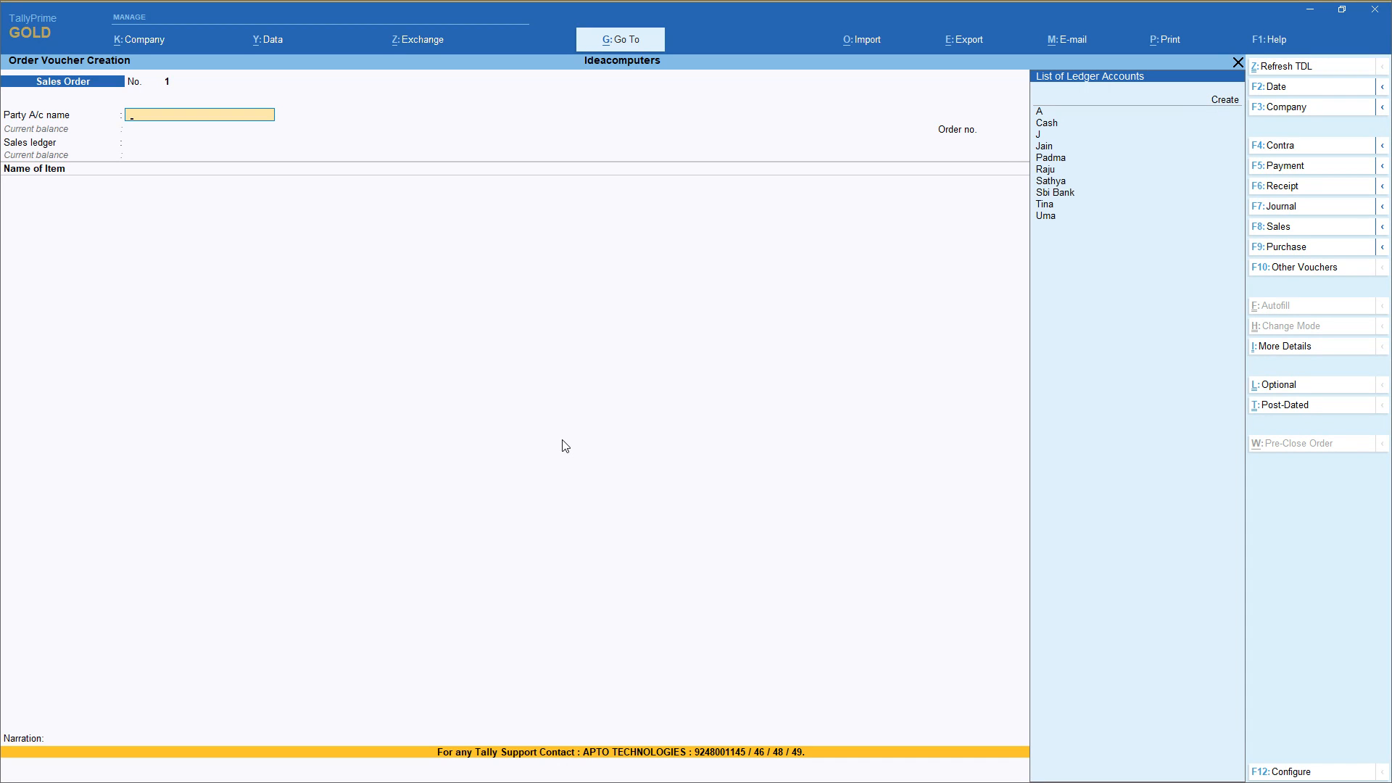
Start a new party ledger from the sales order and enter the customer's name, leaving the alias blank.
key("Up")
key("Up")
key("Up")
key("Up")
key("Up")
key("Up")
key("Up")
key("Up")
key("Up")
key("Up")
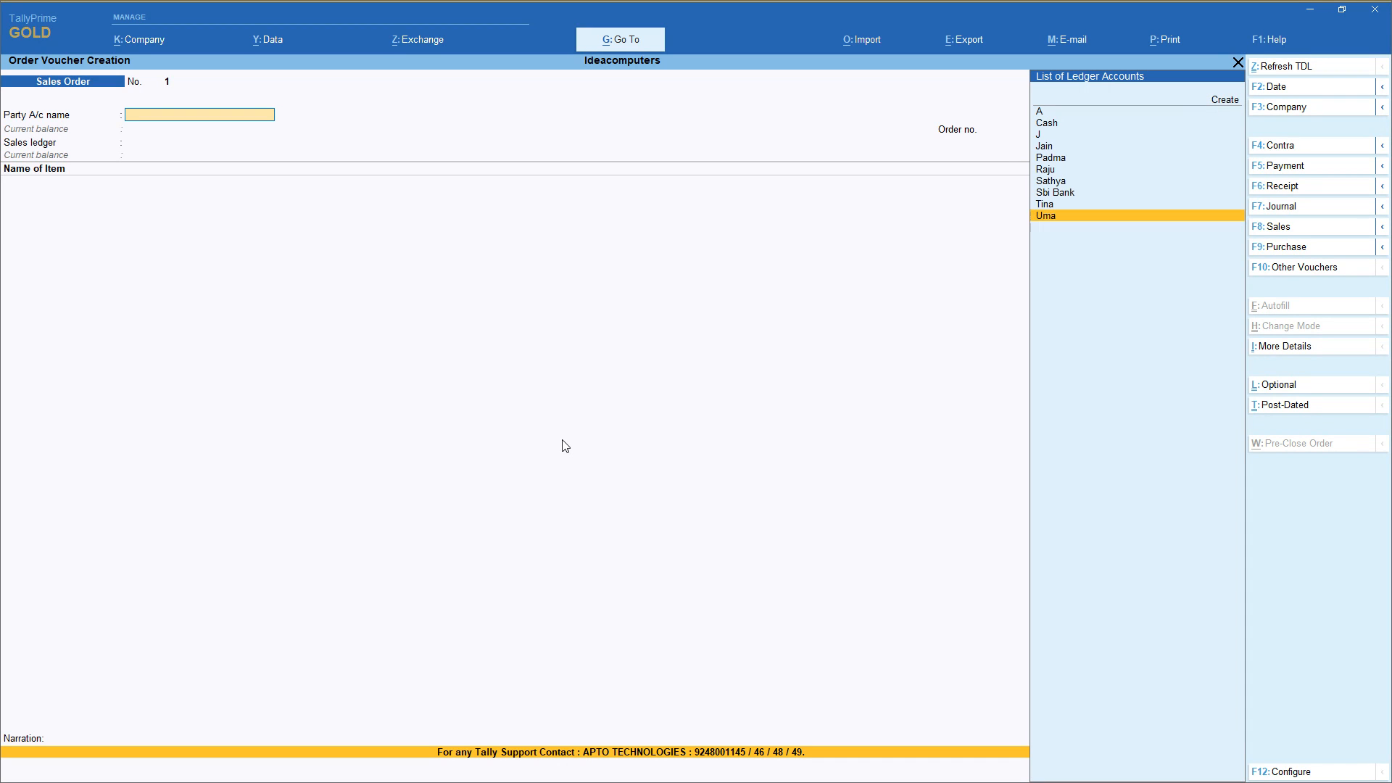
key("Up")
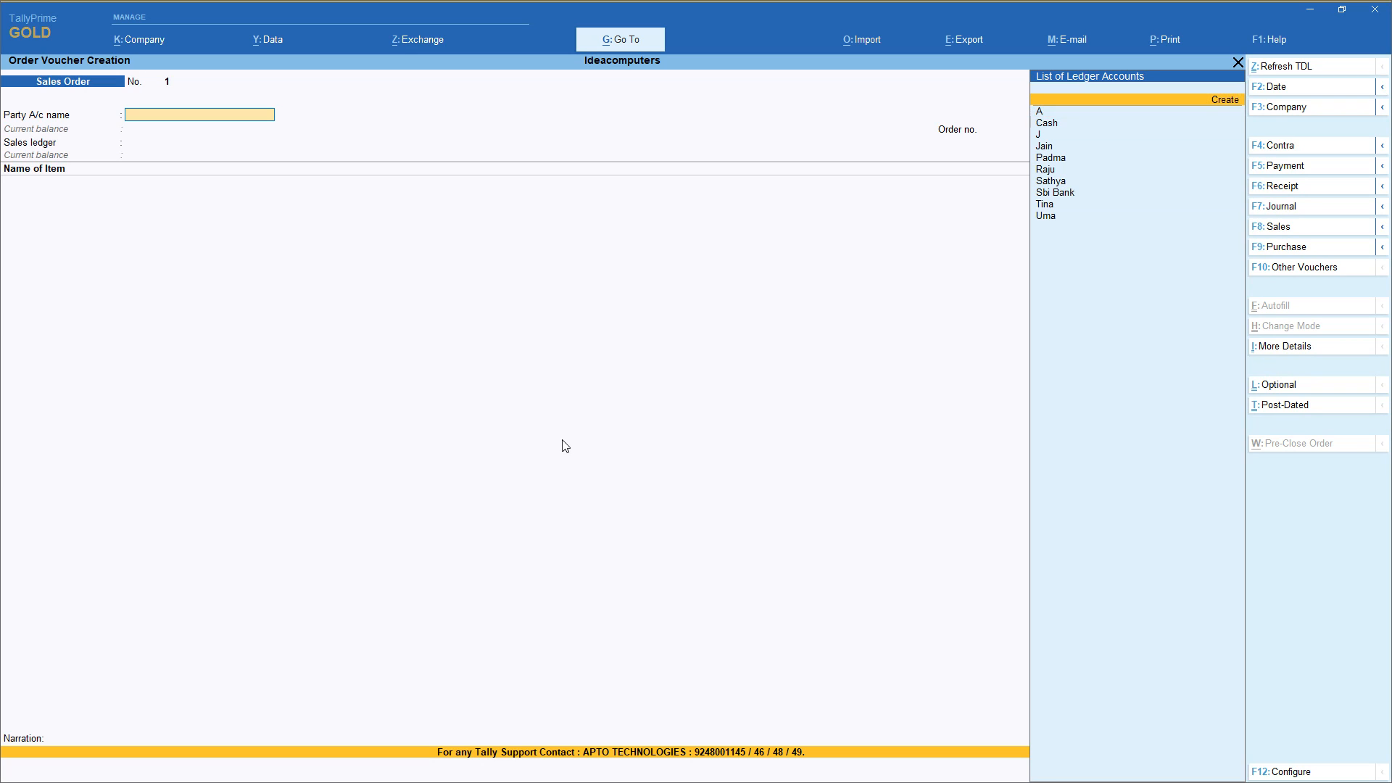
key("Return")
type("Kavitha")
key("Return")
key("Return")
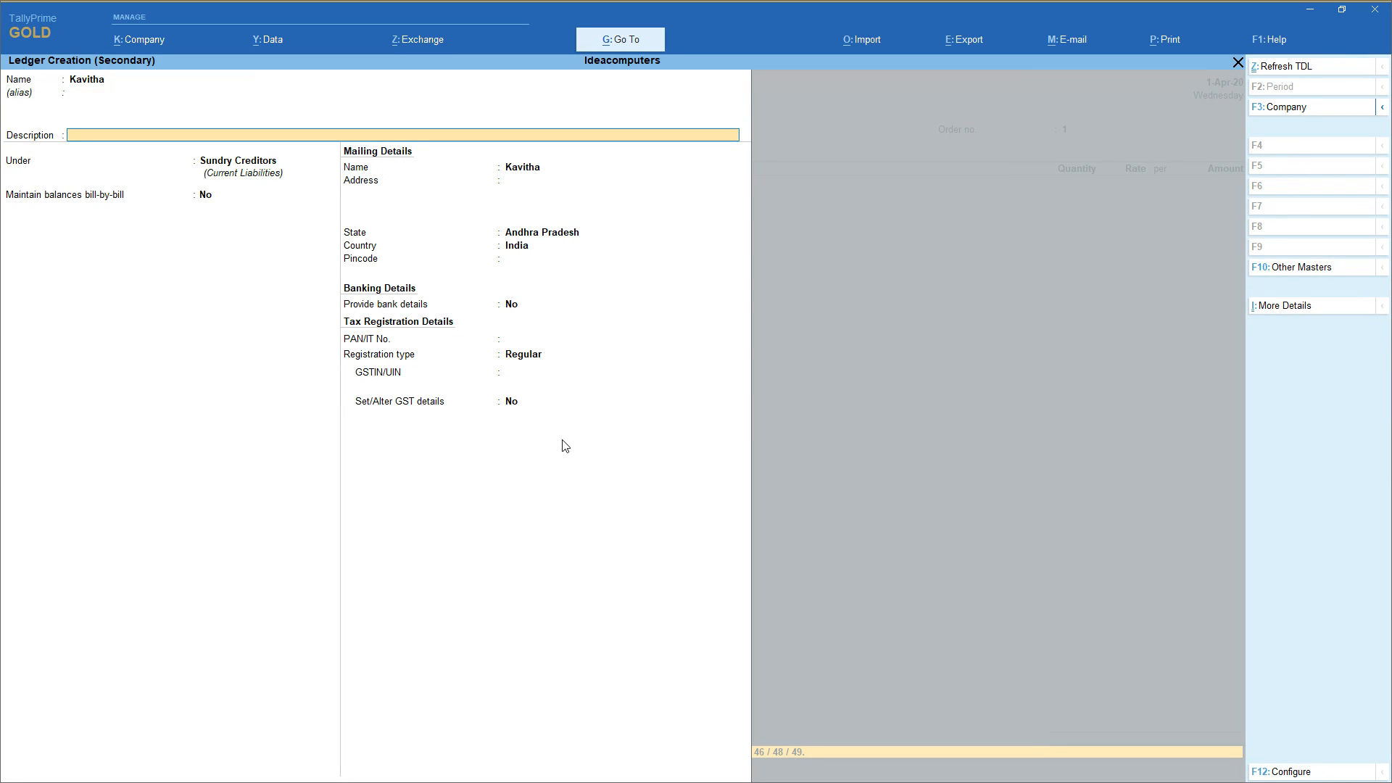
Place the customer's ledger under Sundry Debtors, keep the remaining defaults with Regular registration and save it.
key("Return")
key("Down")
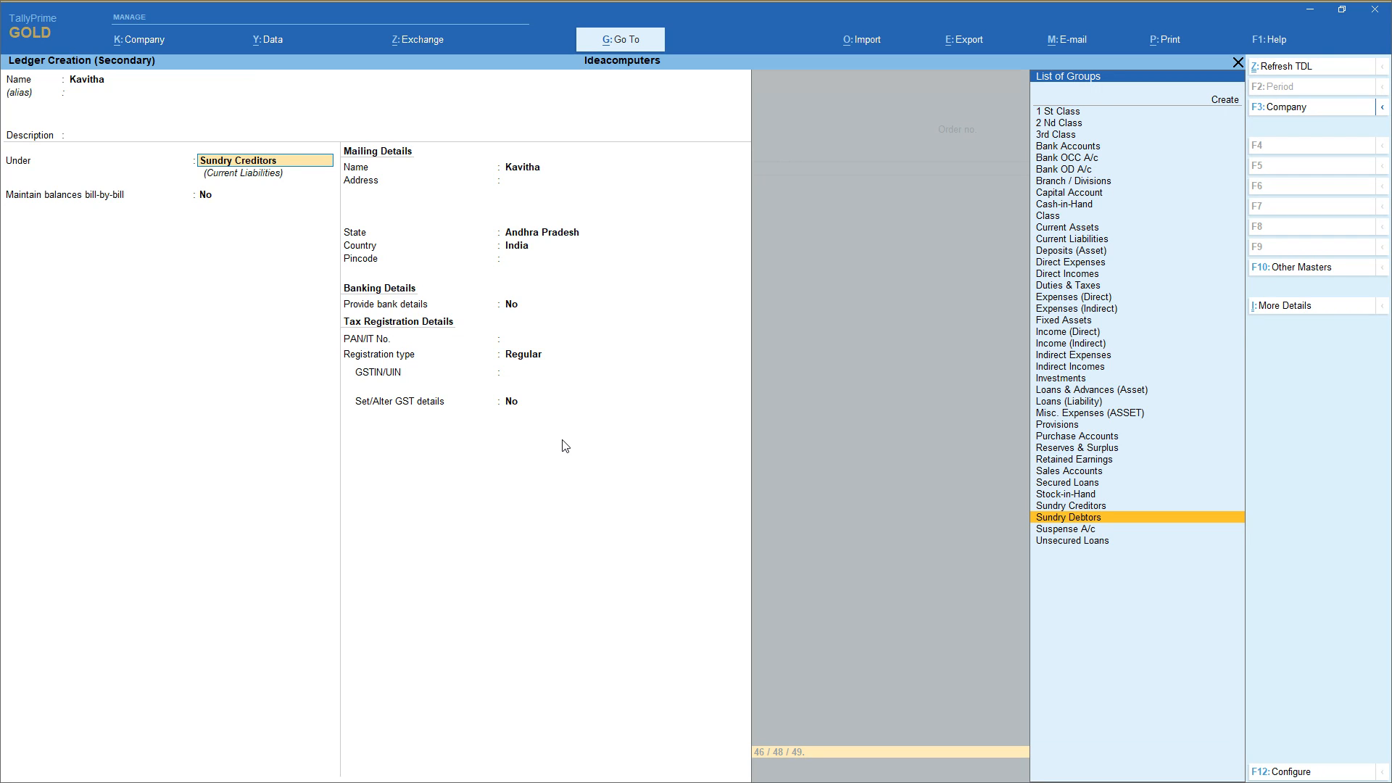
key("Return")
key("Return")
key("Return")
key("Return")
key("Return")
key("Return")
key("Return")
key("Return")
key("Return")
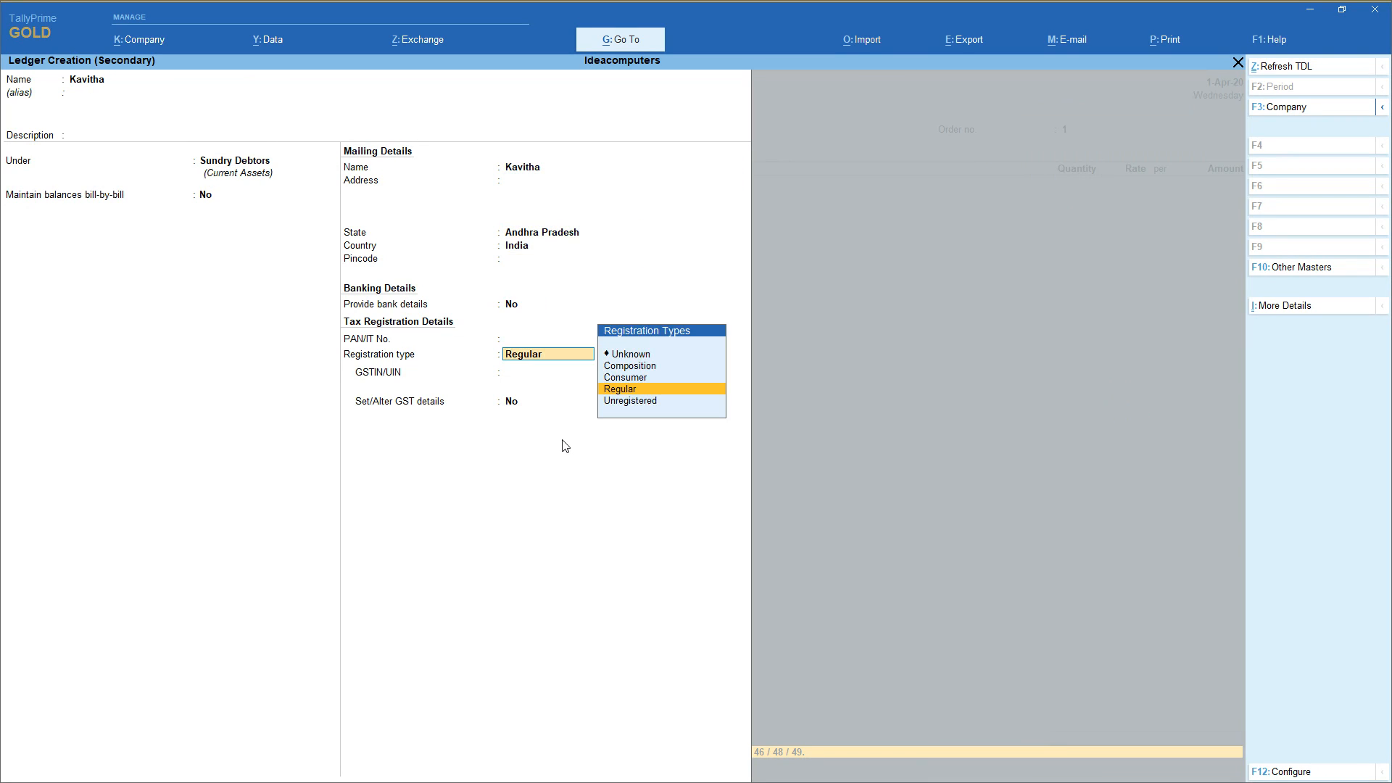
key("Return")
key("Return")
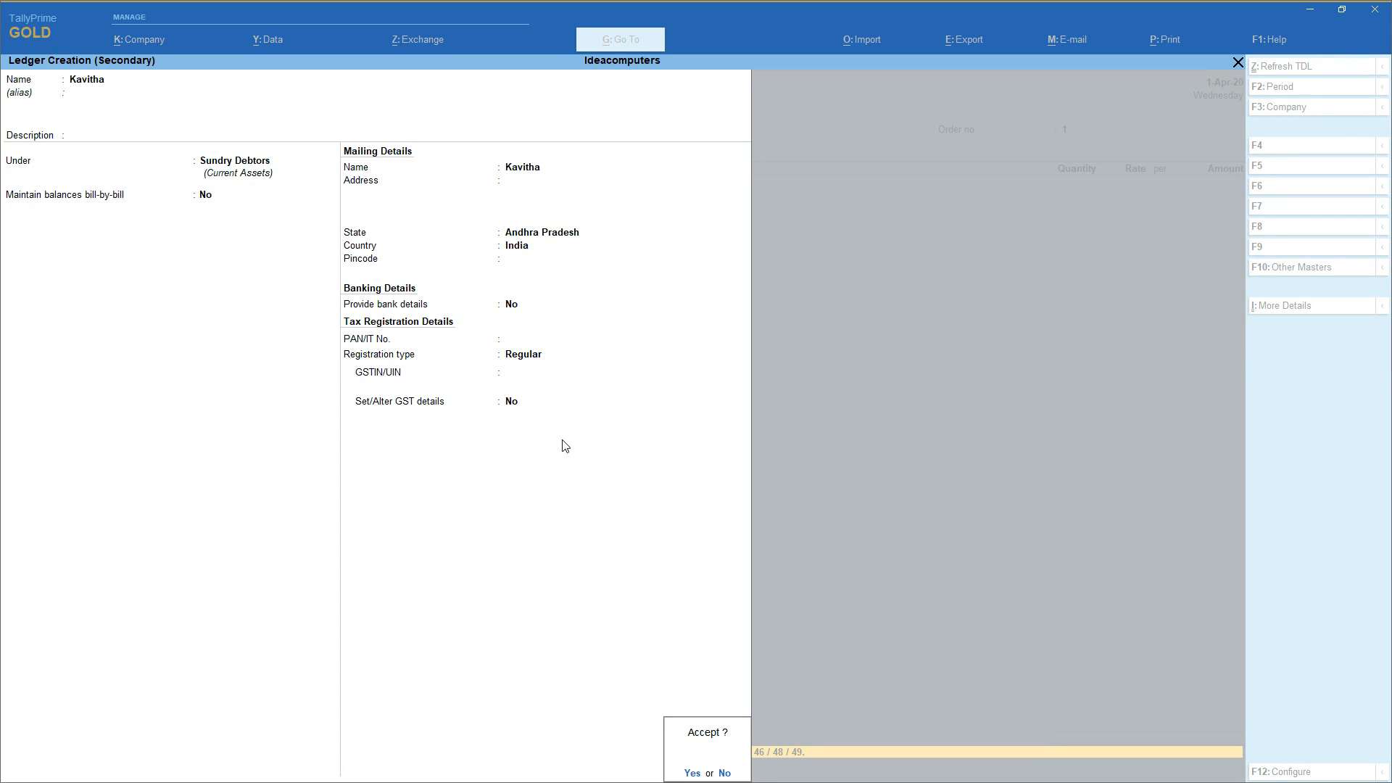
key("Return")
Leave the order details blank, enter the sales order number and choose Sales as the sales ledger.
key("Return")
key("Return")
key("Return")
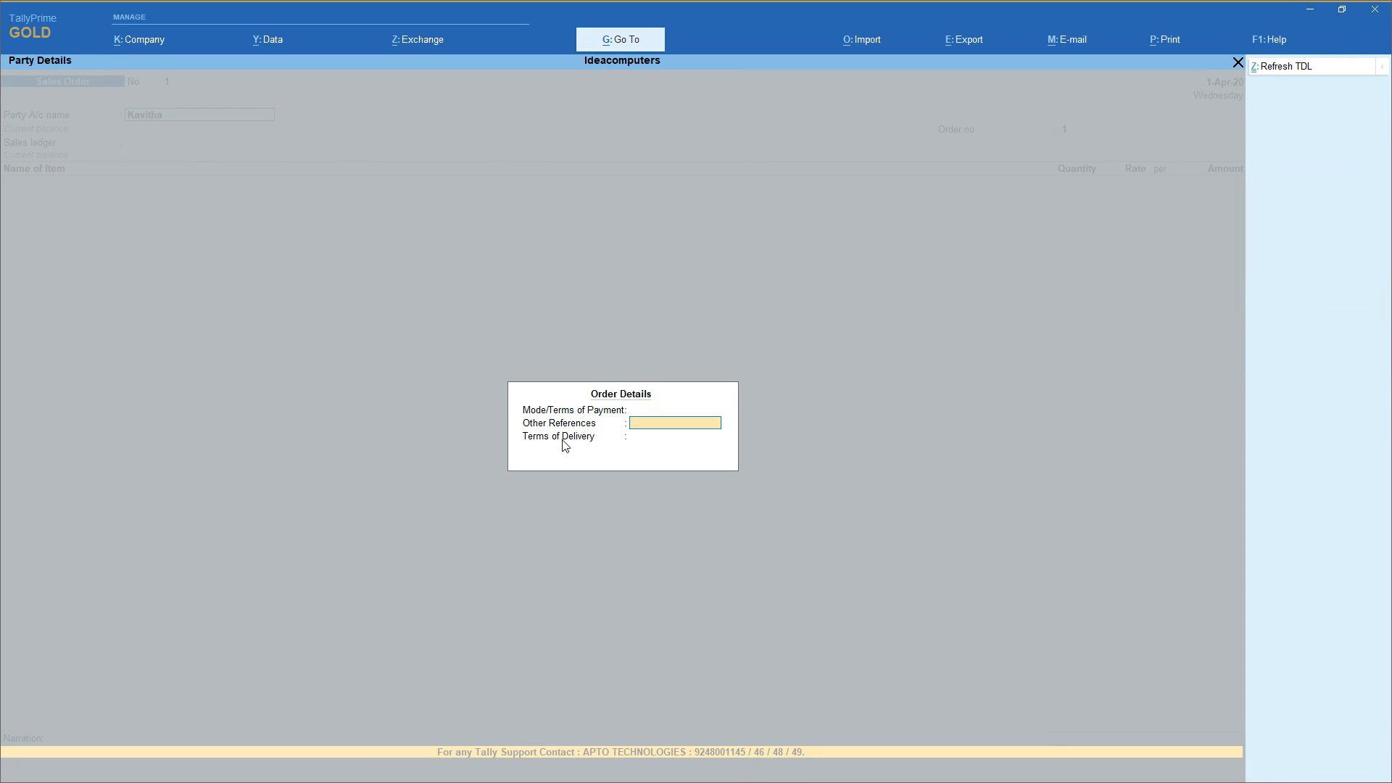
type("s")
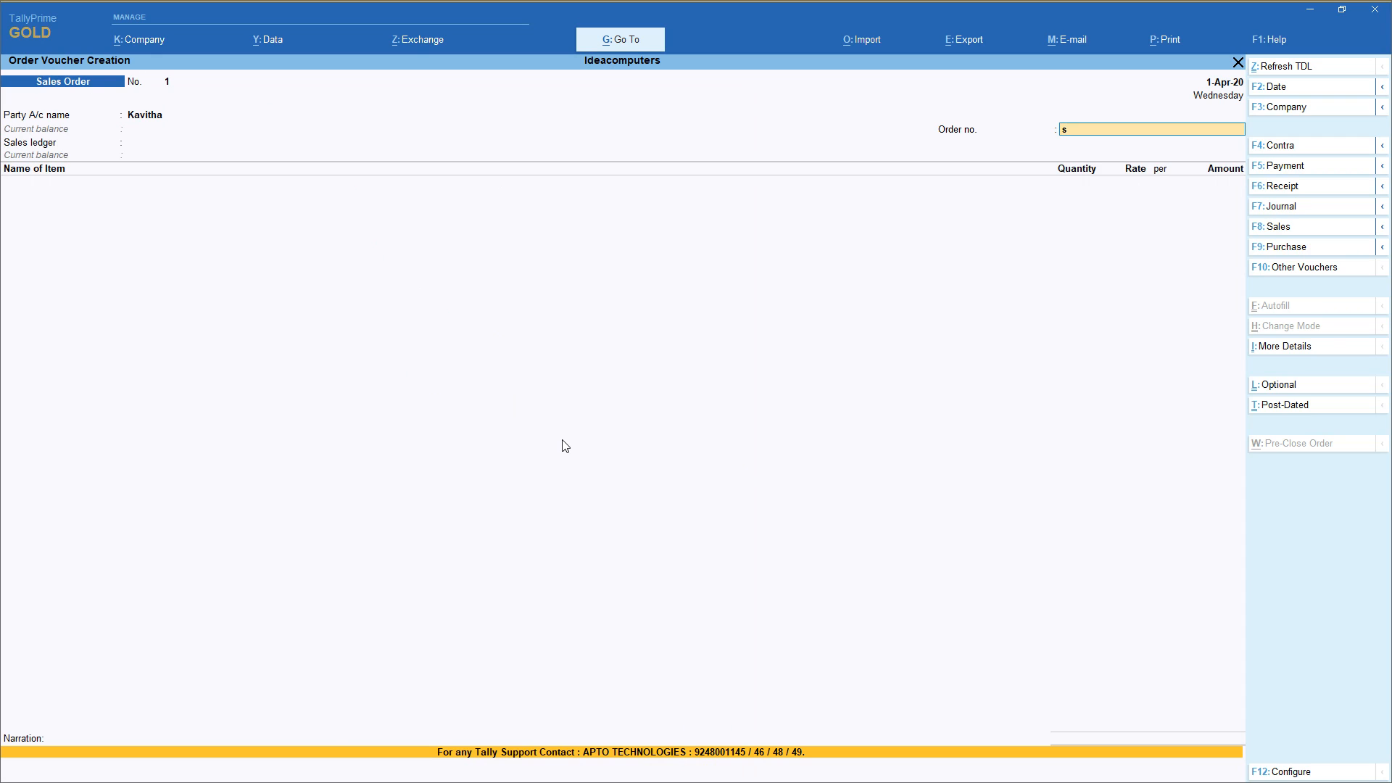
type("o\\001")
key("Return")
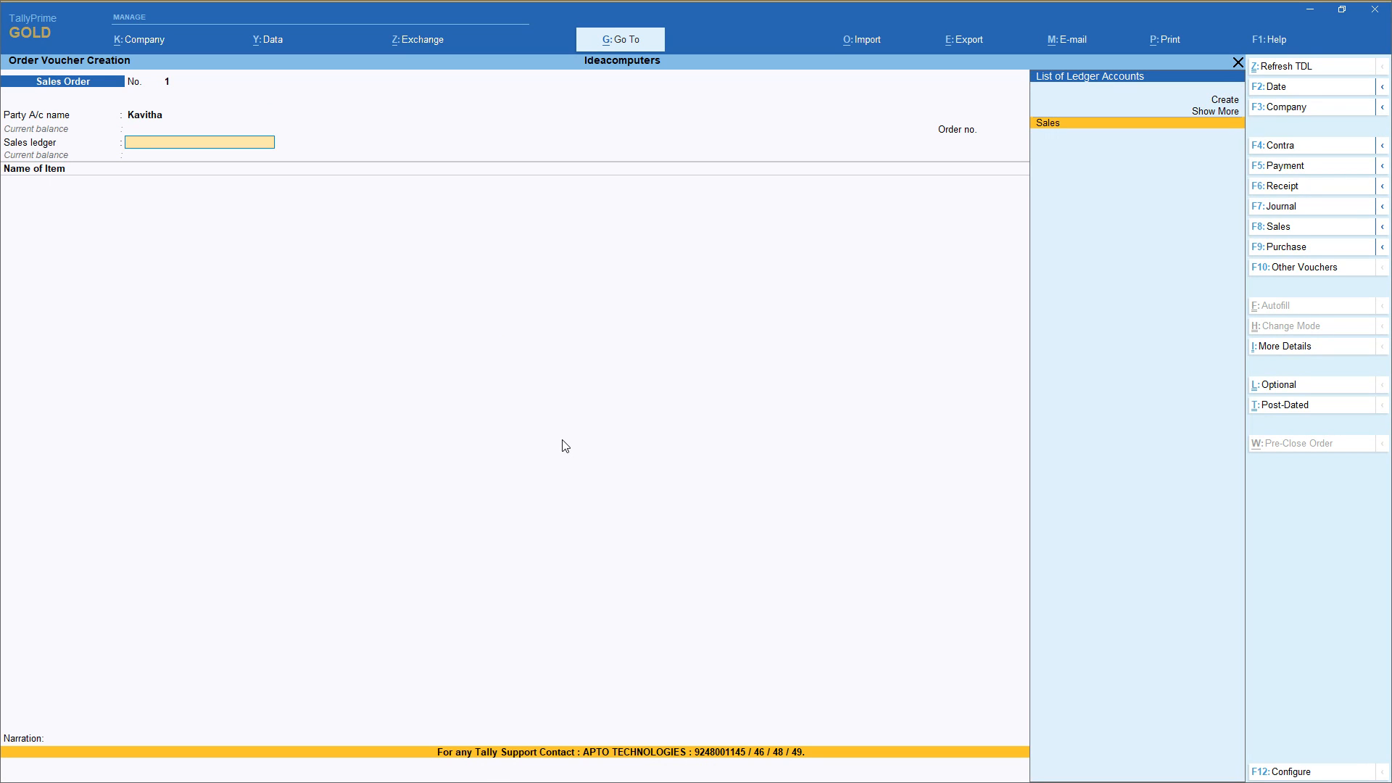
key("Return")
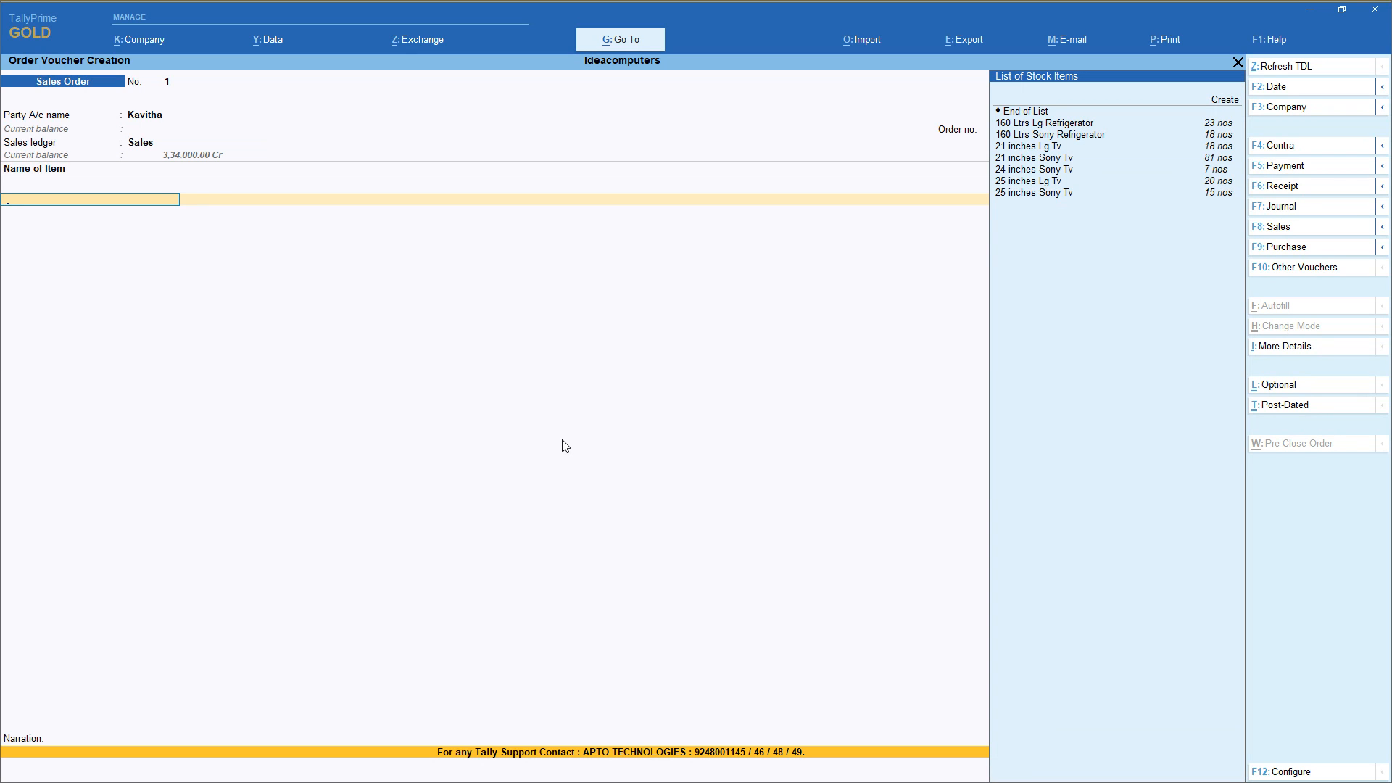
Add 160 Ltrs Lg Refrigerator to the sales order, due on 1-Apr-20 from Main Location, 5 nos at 15,000 each.
key("Down")
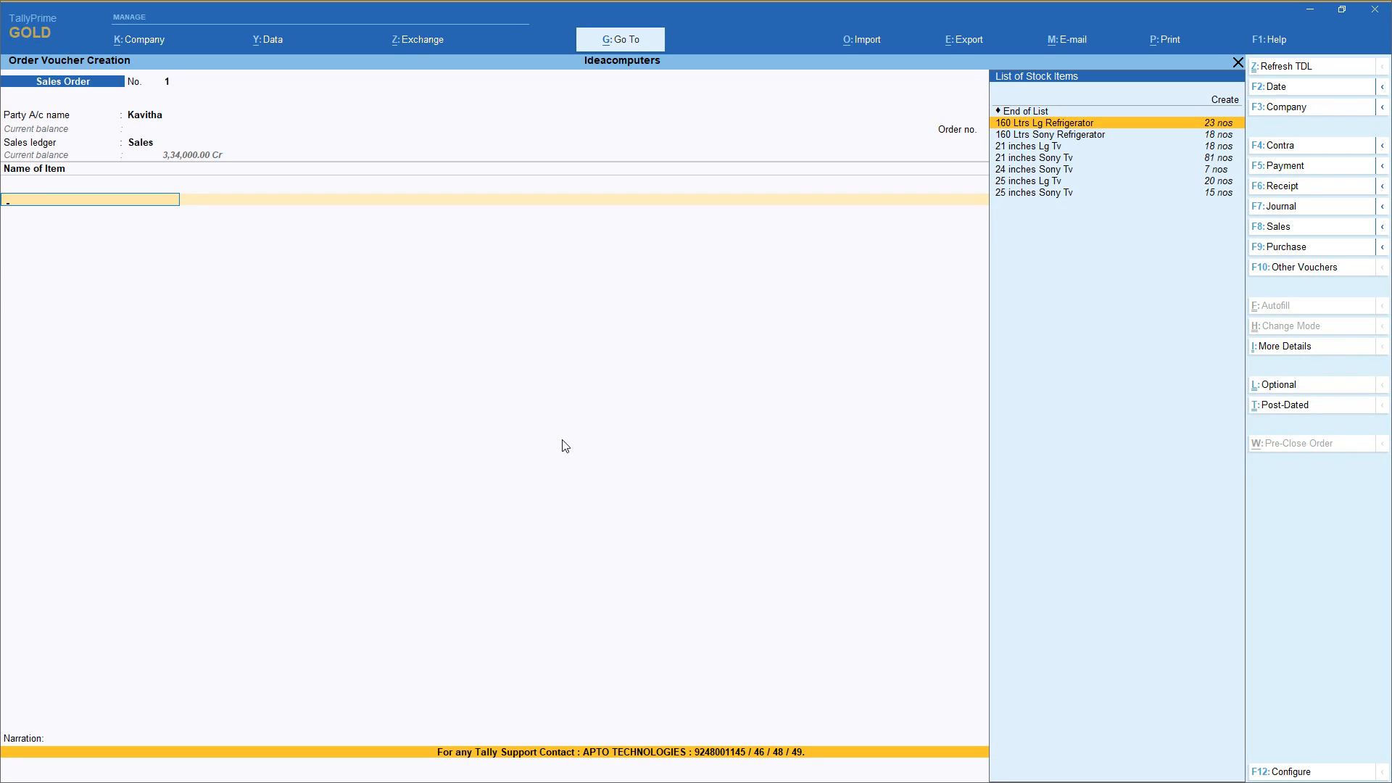
key("Return")
key("Return")
key("Return")
key("BackSpace")
key("BackSpace")
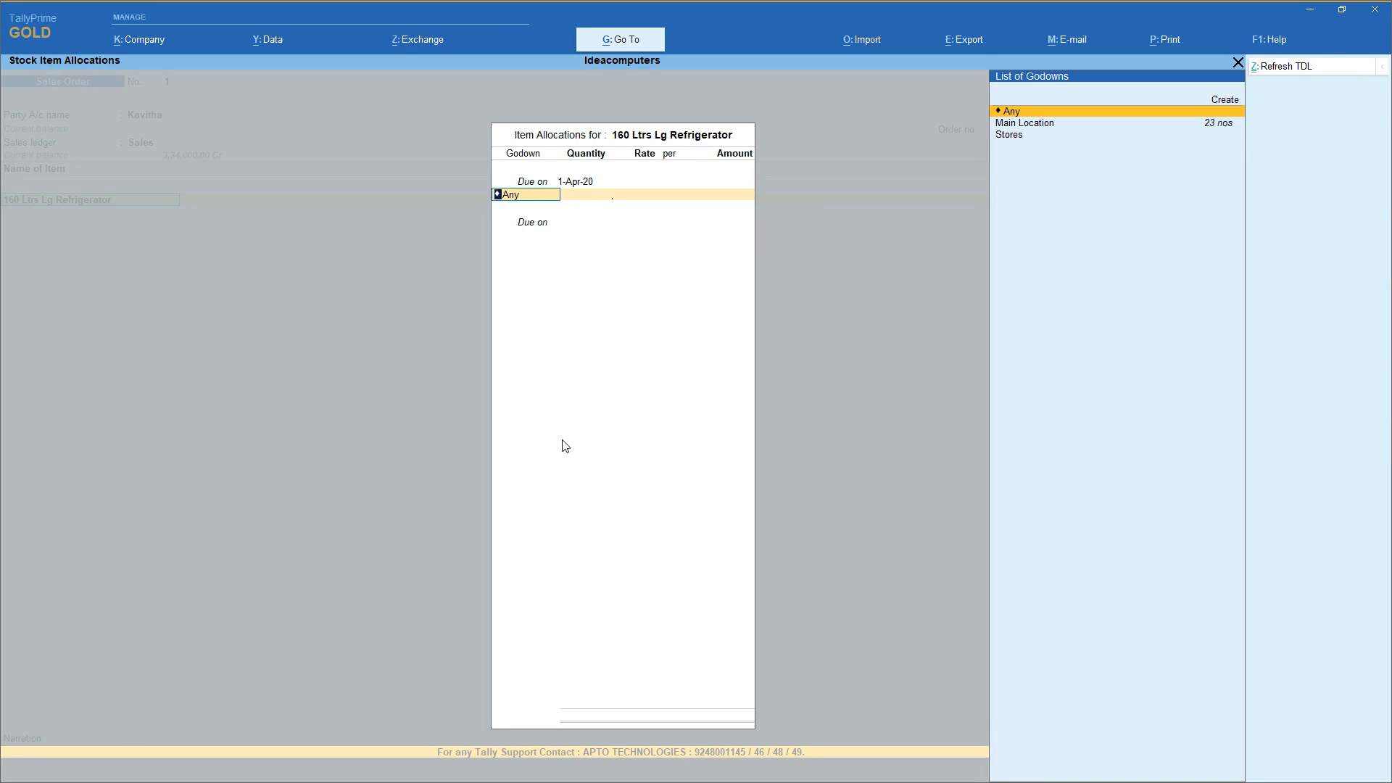
key("Down")
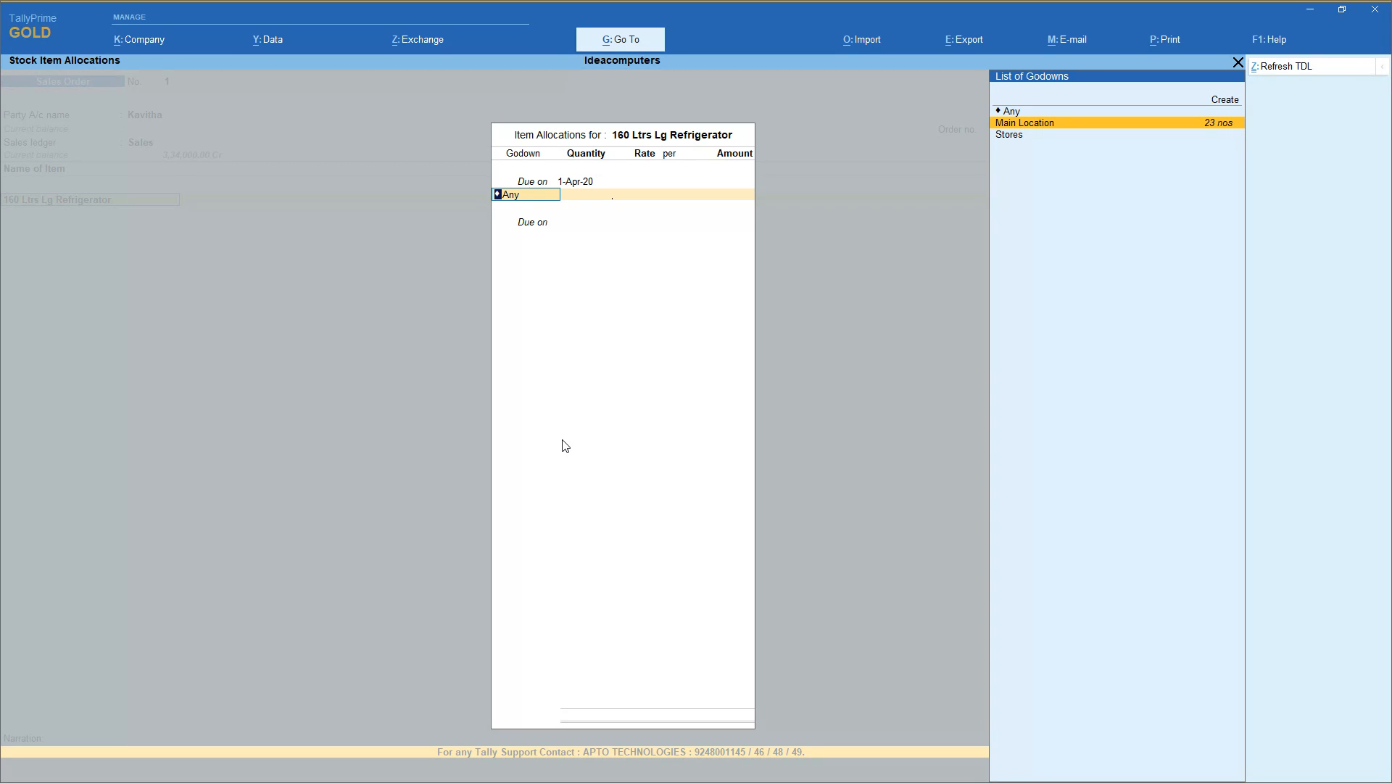
key("Return")
key("Return")
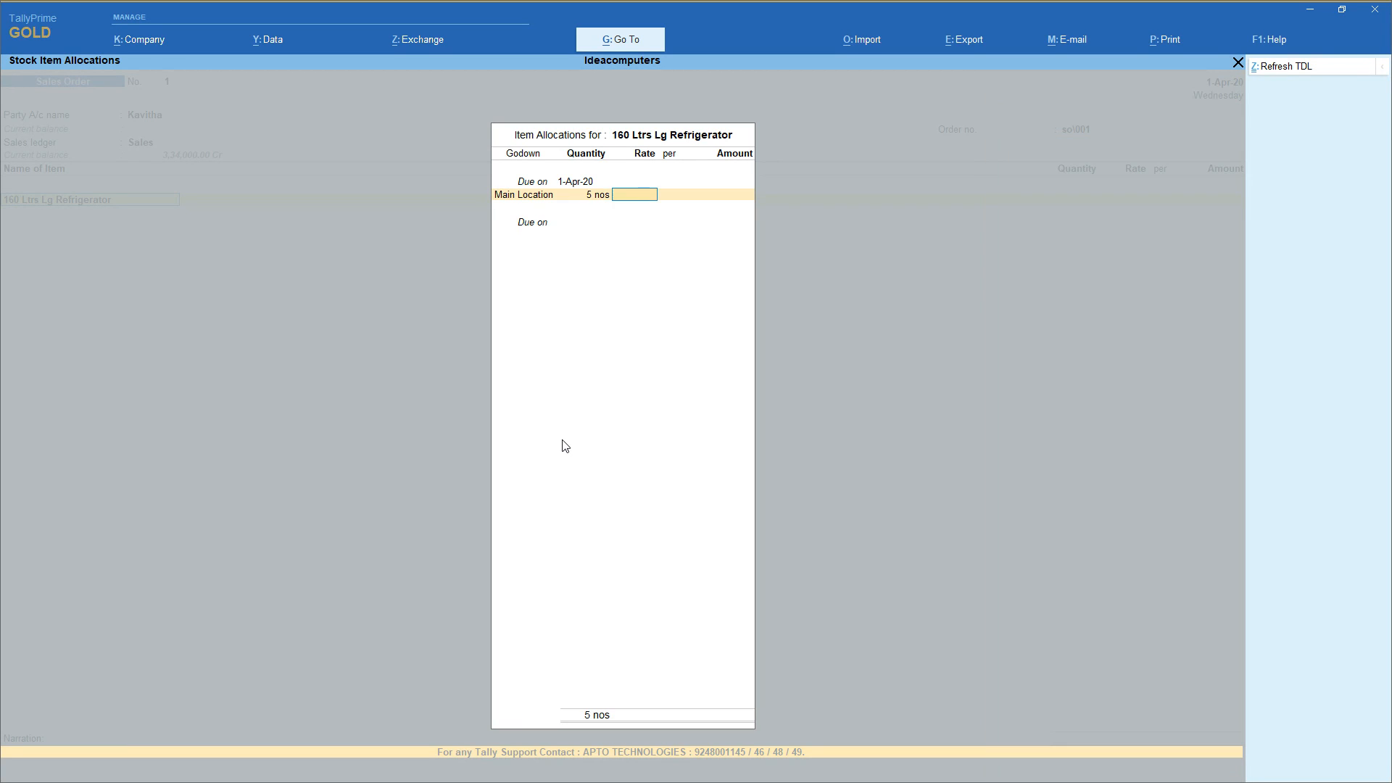
type("15,000")
key("Return")
key("Return")
key("Return")
key("Return")
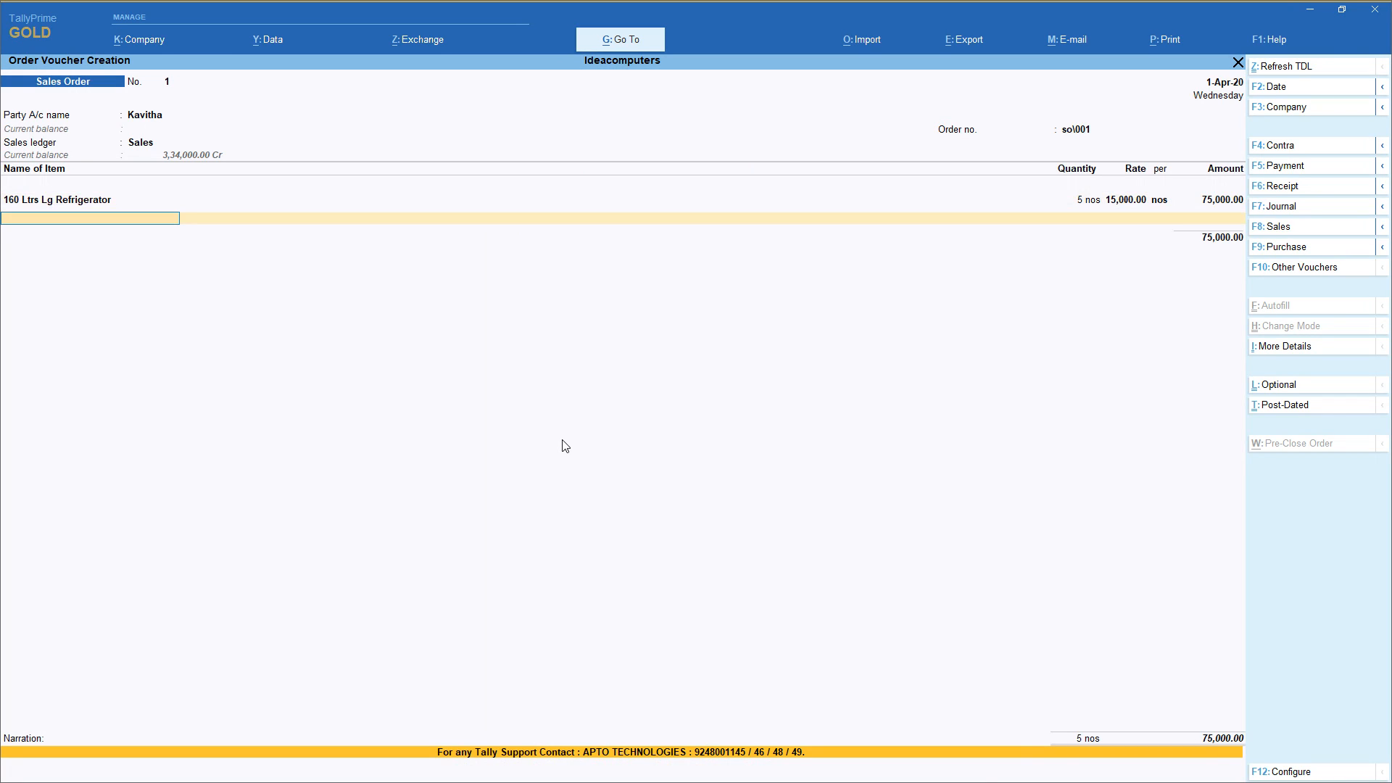
Add 160 Ltrs Sony Refrigerator to the sales order, due on 1-Apr-20 from Stores, 5 nos at 16,000 each.
key("Down")
key("Down")
key("Down")
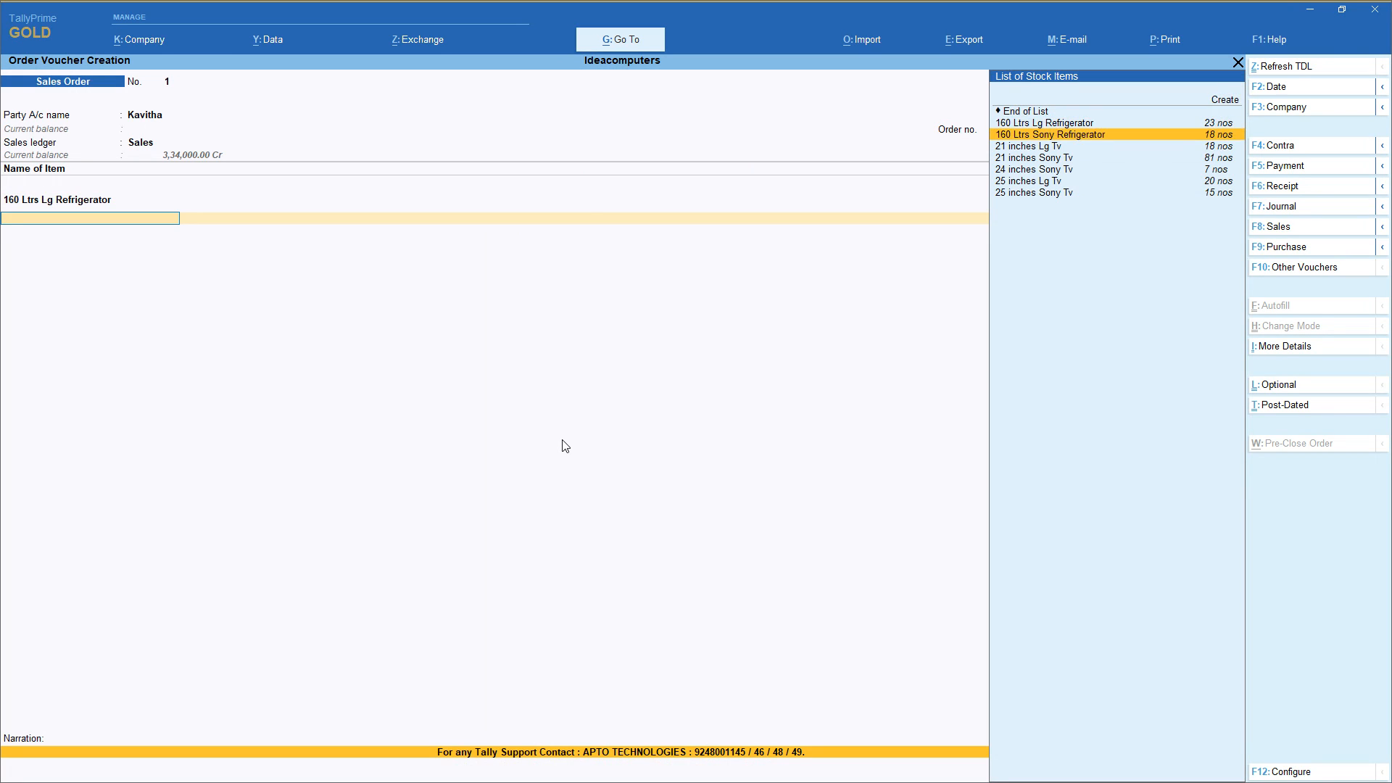
key("Return")
key("Return")
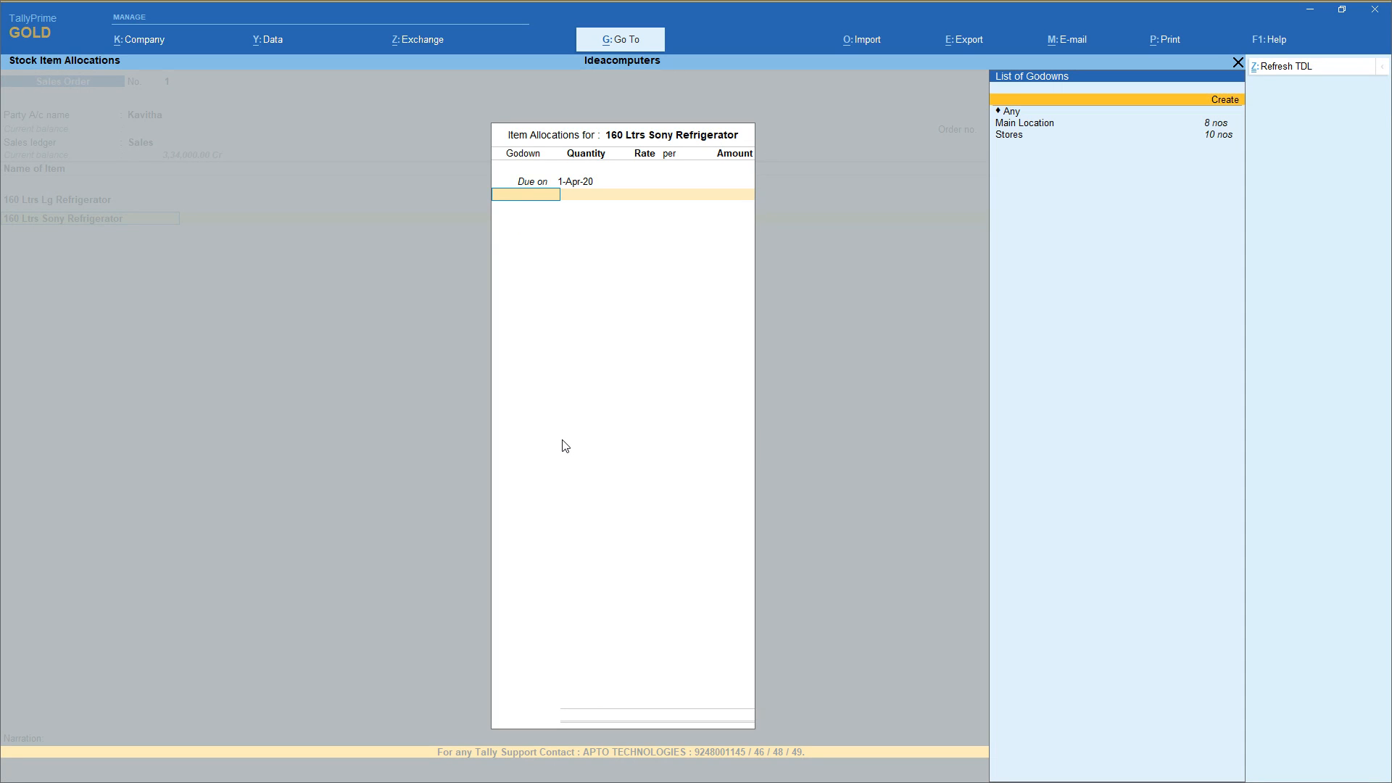
key("Down")
key("Down")
key("Return")
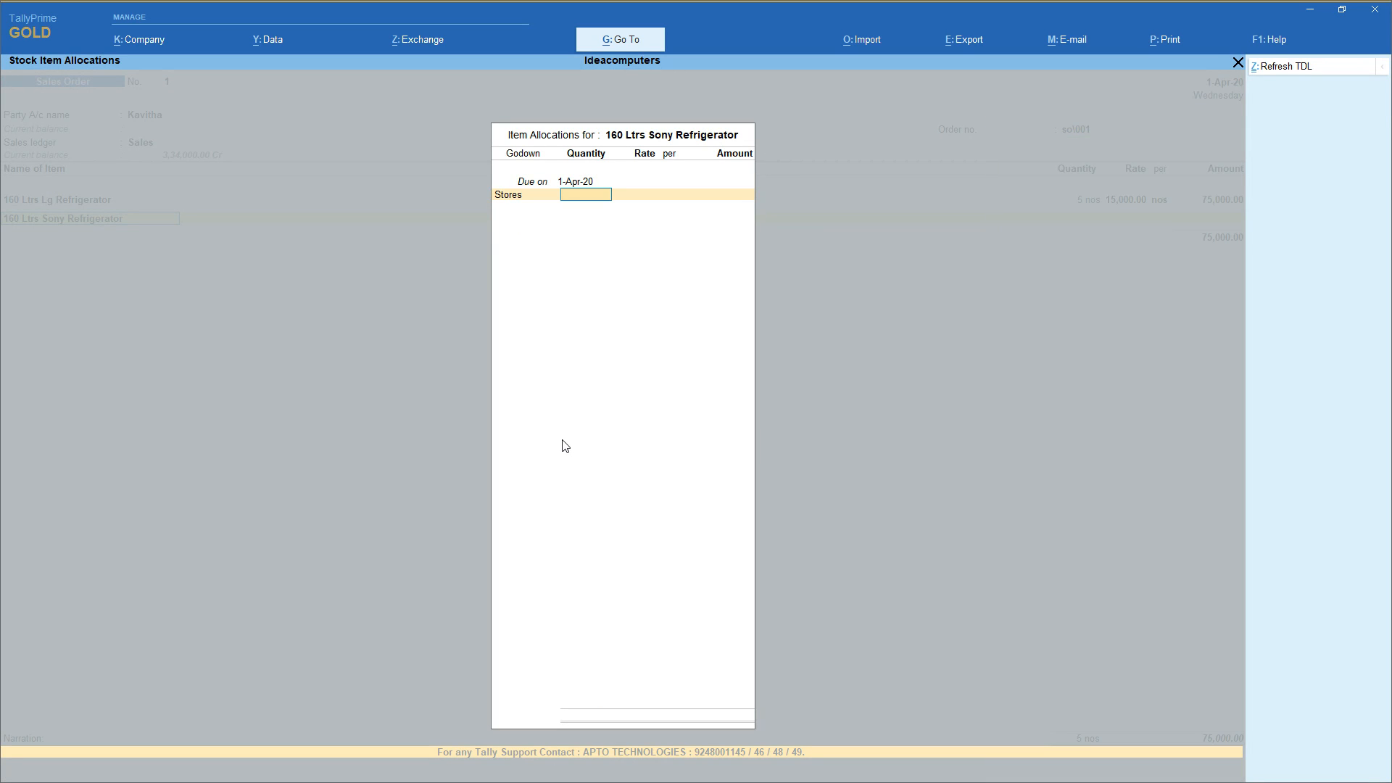
key("Return")
type("16,000")
key("Return")
key("Return")
key("Return")
key("Return")
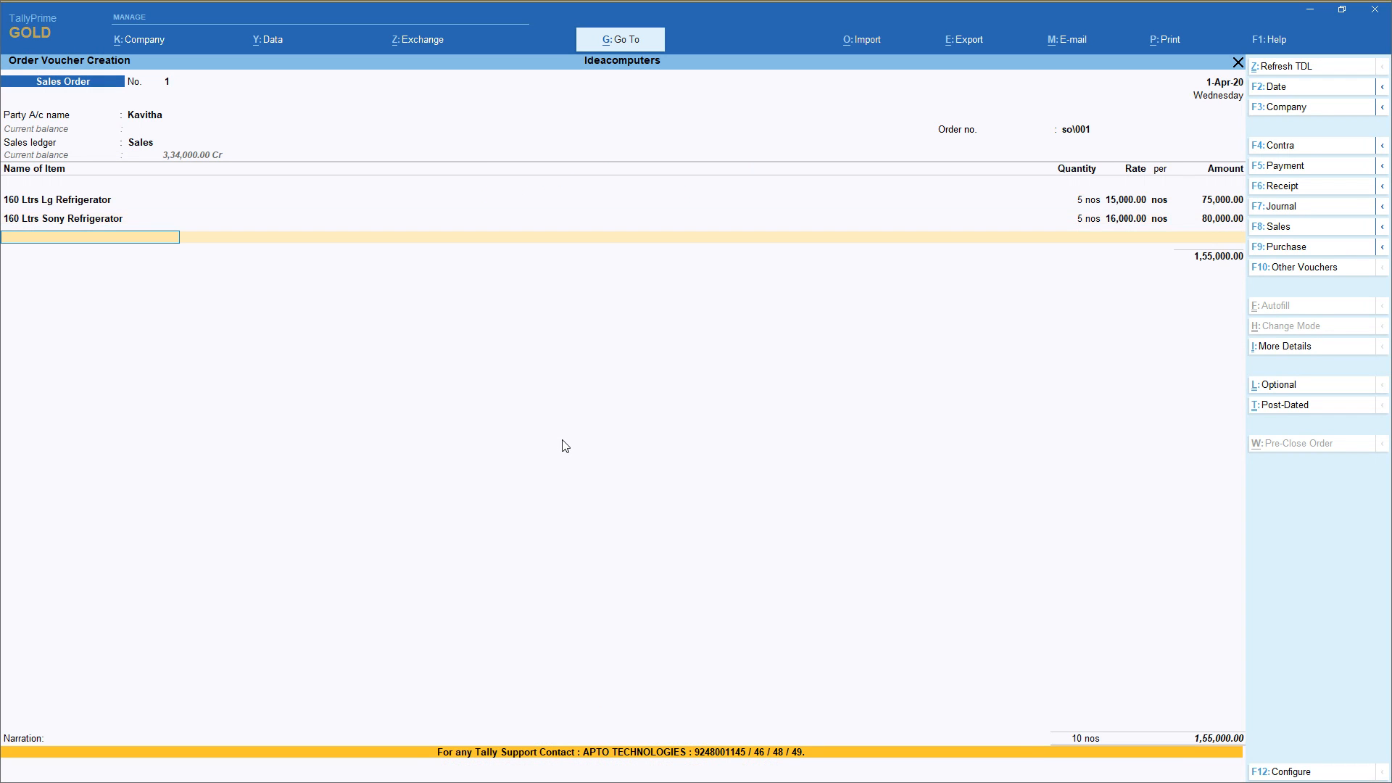
Add 21 inches Lg Tv to the sales order, due on 1-Apr-20 from Stores, with a quantity of 5 nos.
key("Down")
key("Down")
key("Down")
key("Down")
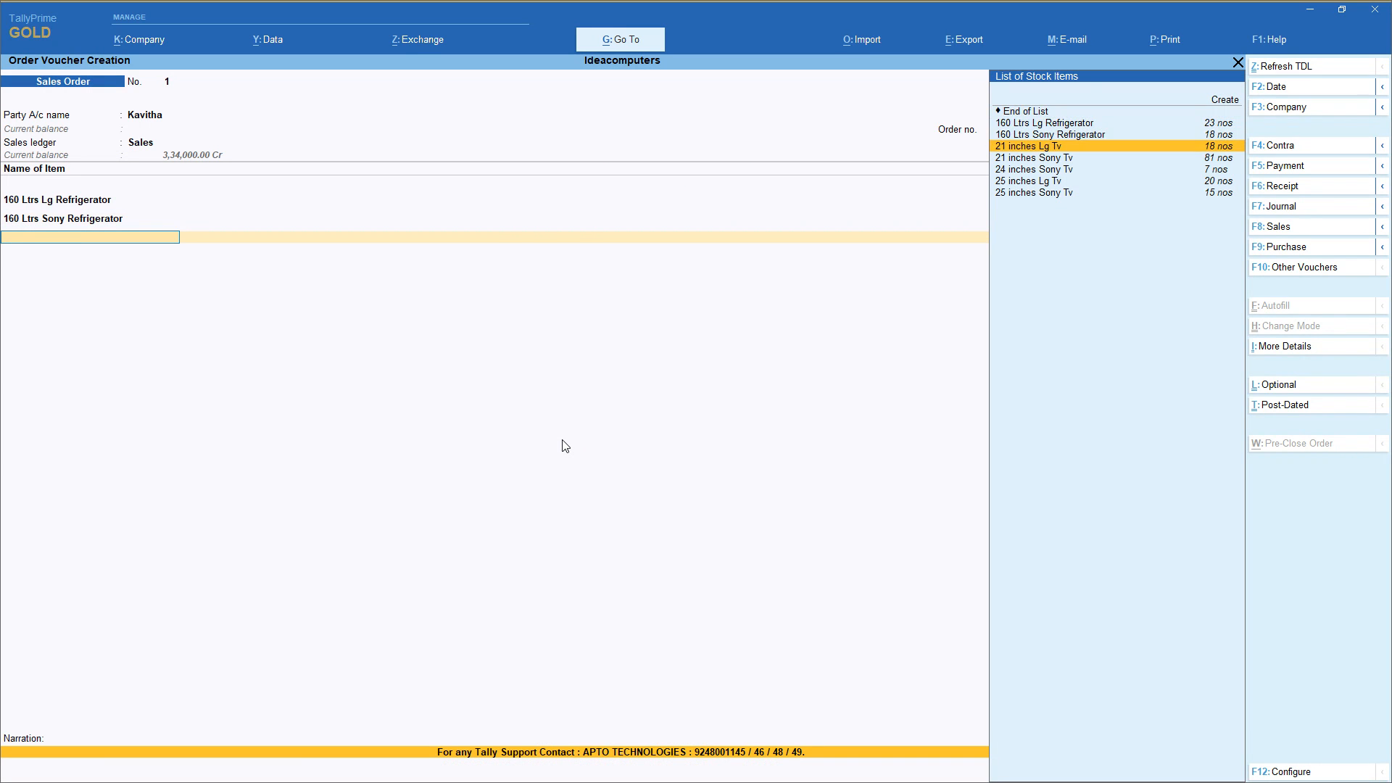
key("Return")
key("Return")
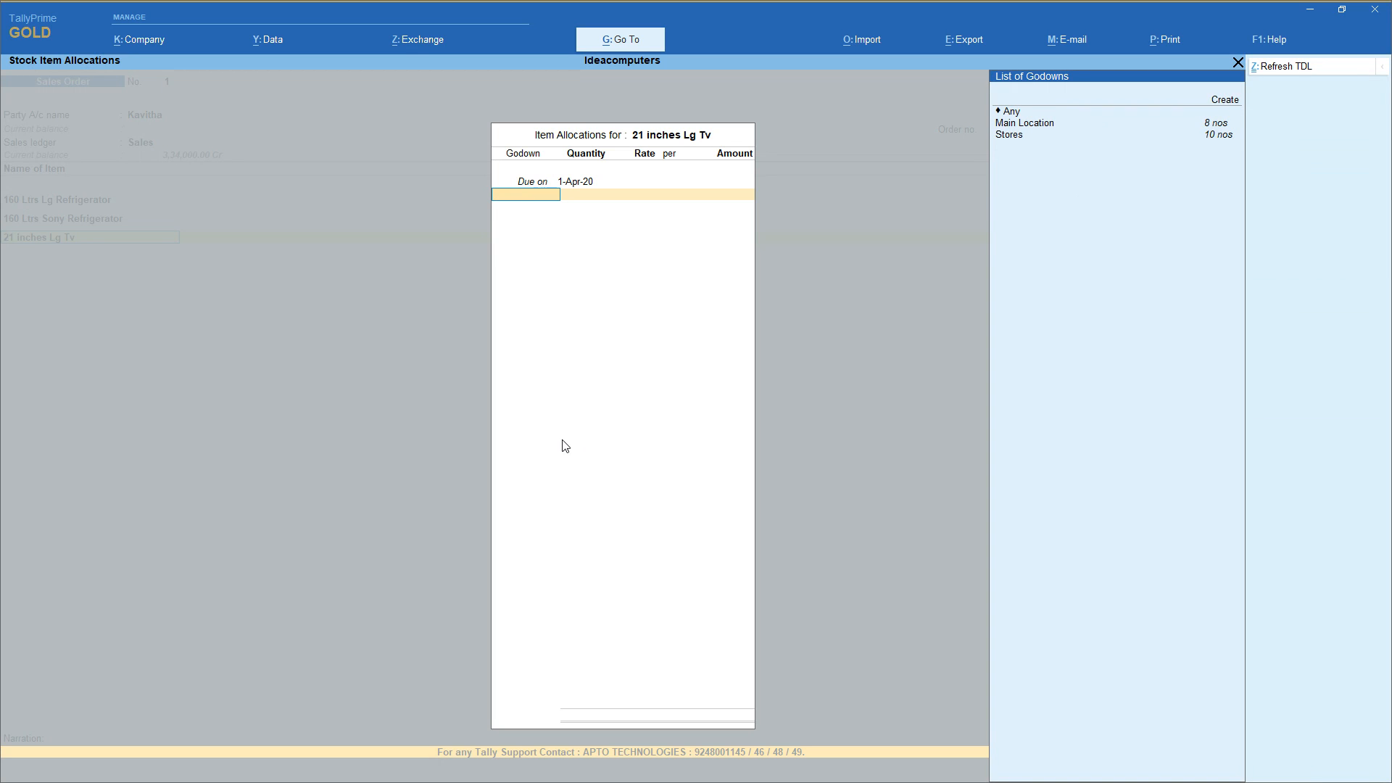
key("Down")
key("Down")
key("Return")
key("Return")
Set the rate of 21 inches Lg Tv to 16,000 per nos and complete its allocation line.
type("1,600")
key("Return")
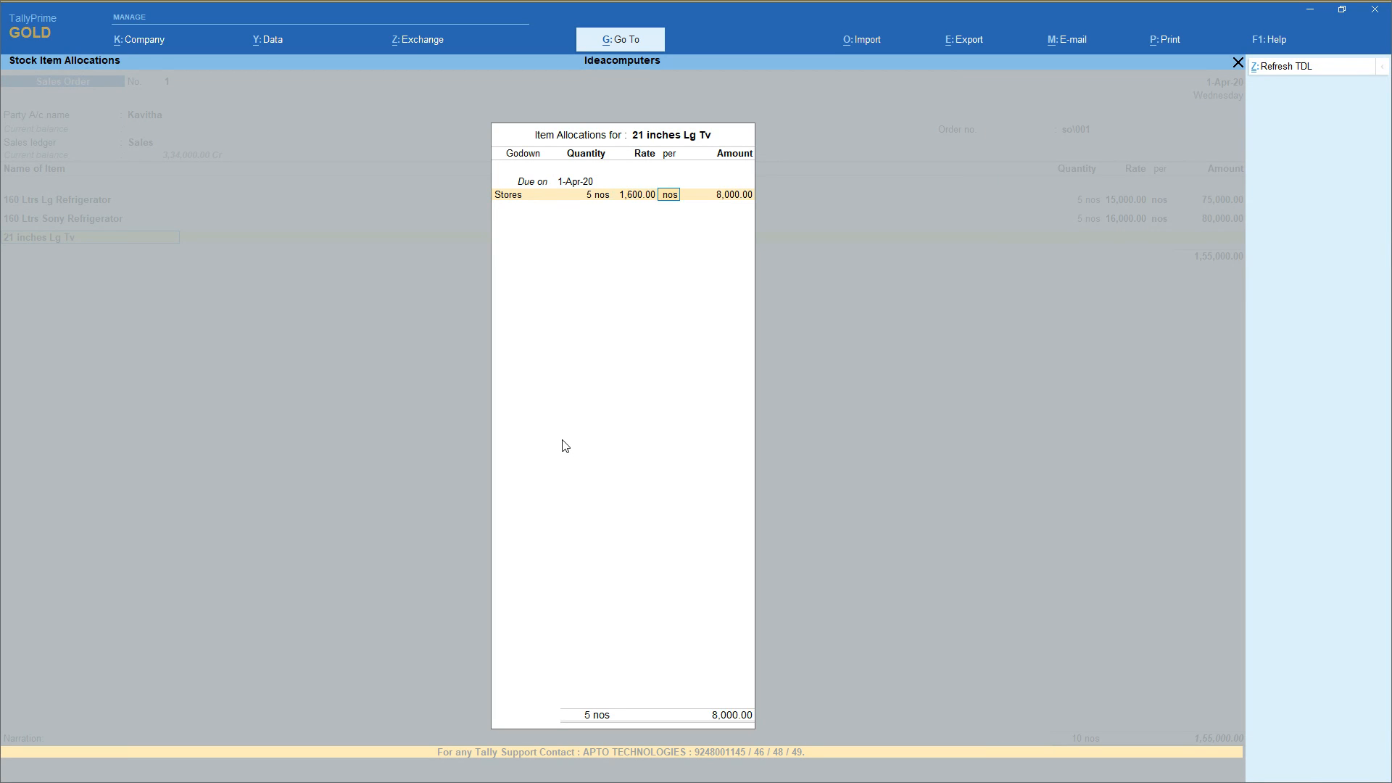
key("BackSpace")
type("16000")
key("Return")
key("Return")
key("Return")
key("Return")
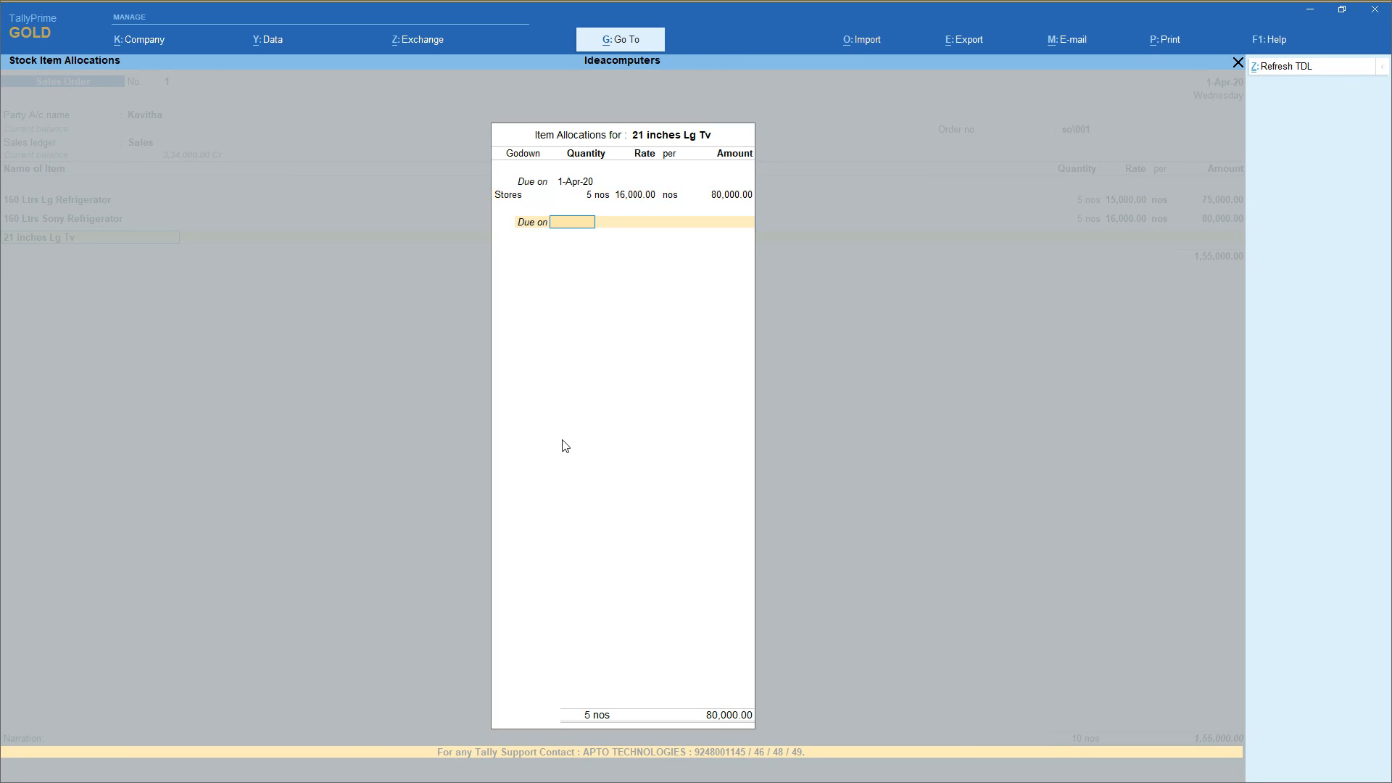
Complete the allocation of 21 inches Lg Tv and save the sales order without a narration.
key("Return")
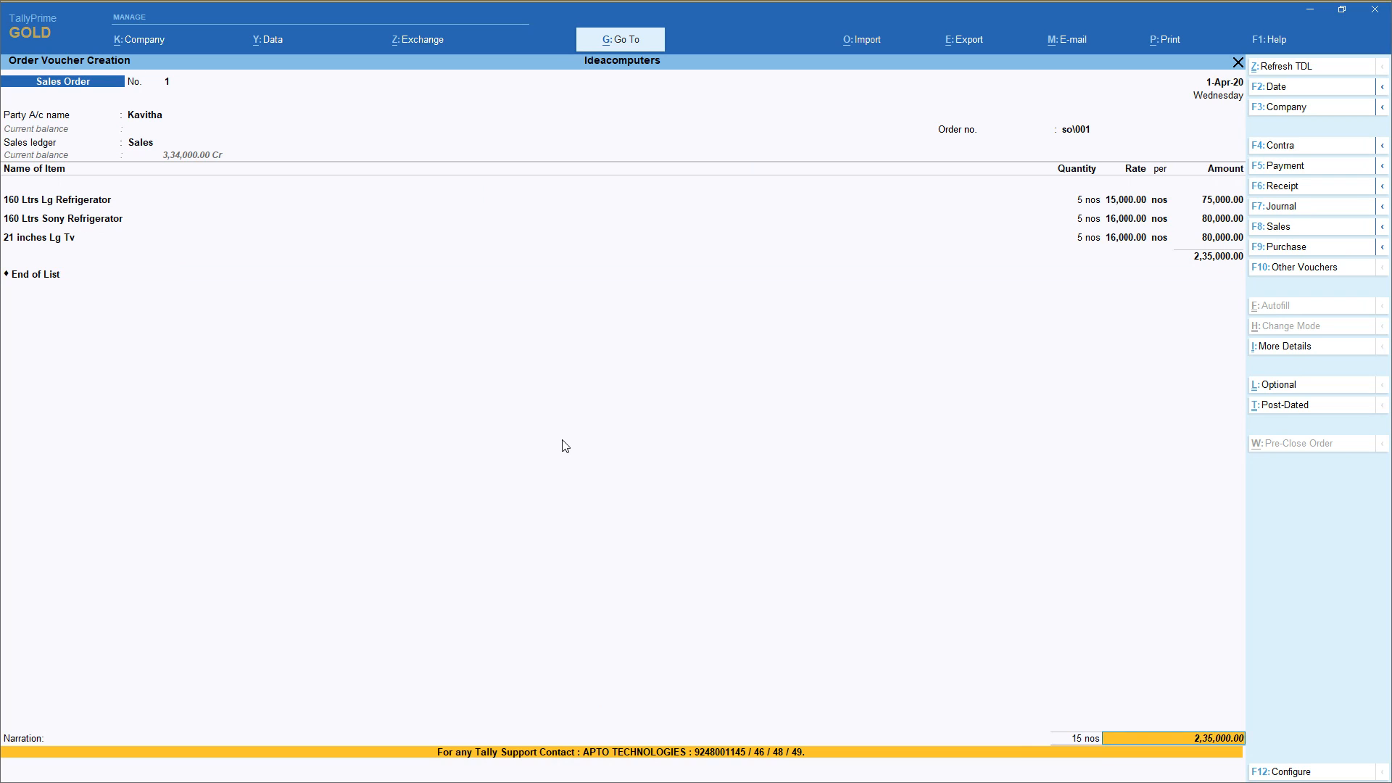
key("Return")
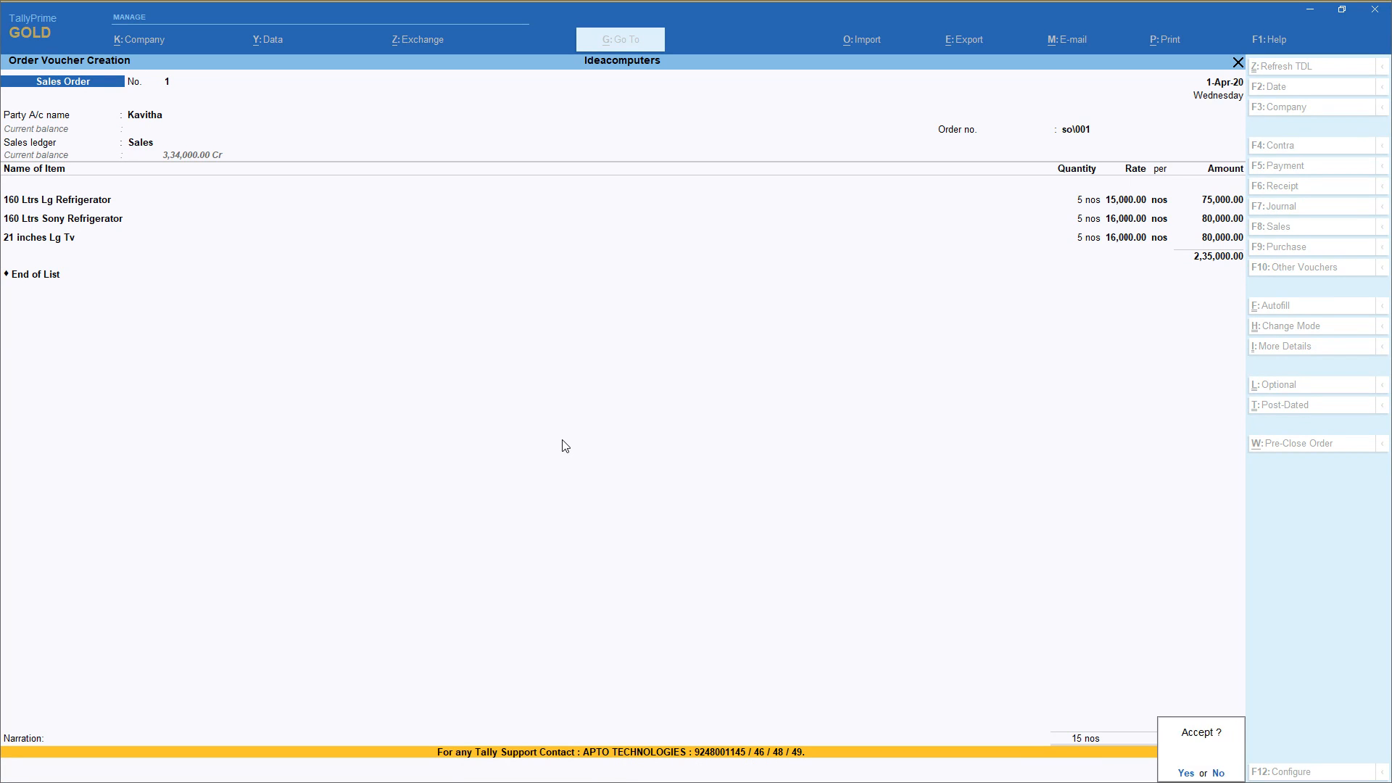
key("Return")
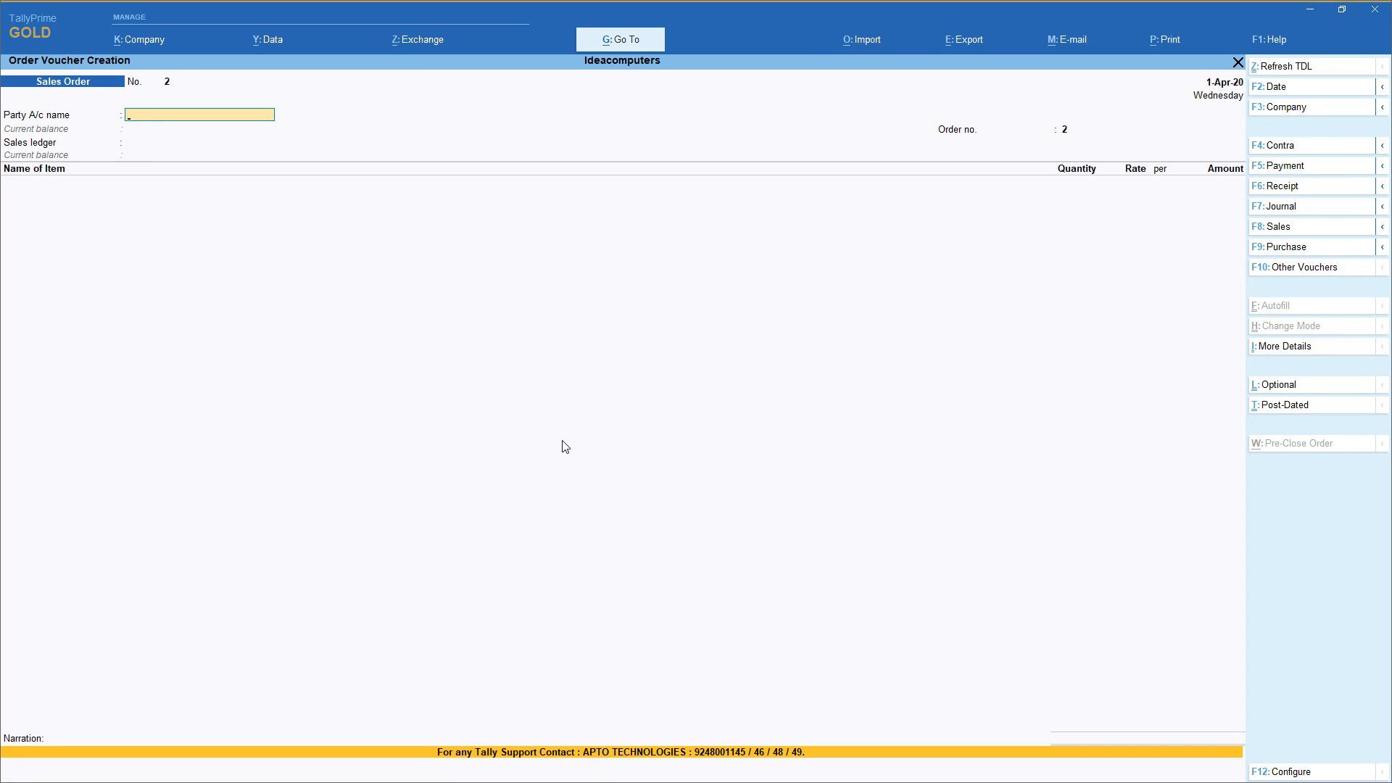
Show the inactive voucher types, activate the Delivery Note voucher type and start a delivery note.
left_click(1310, 268)
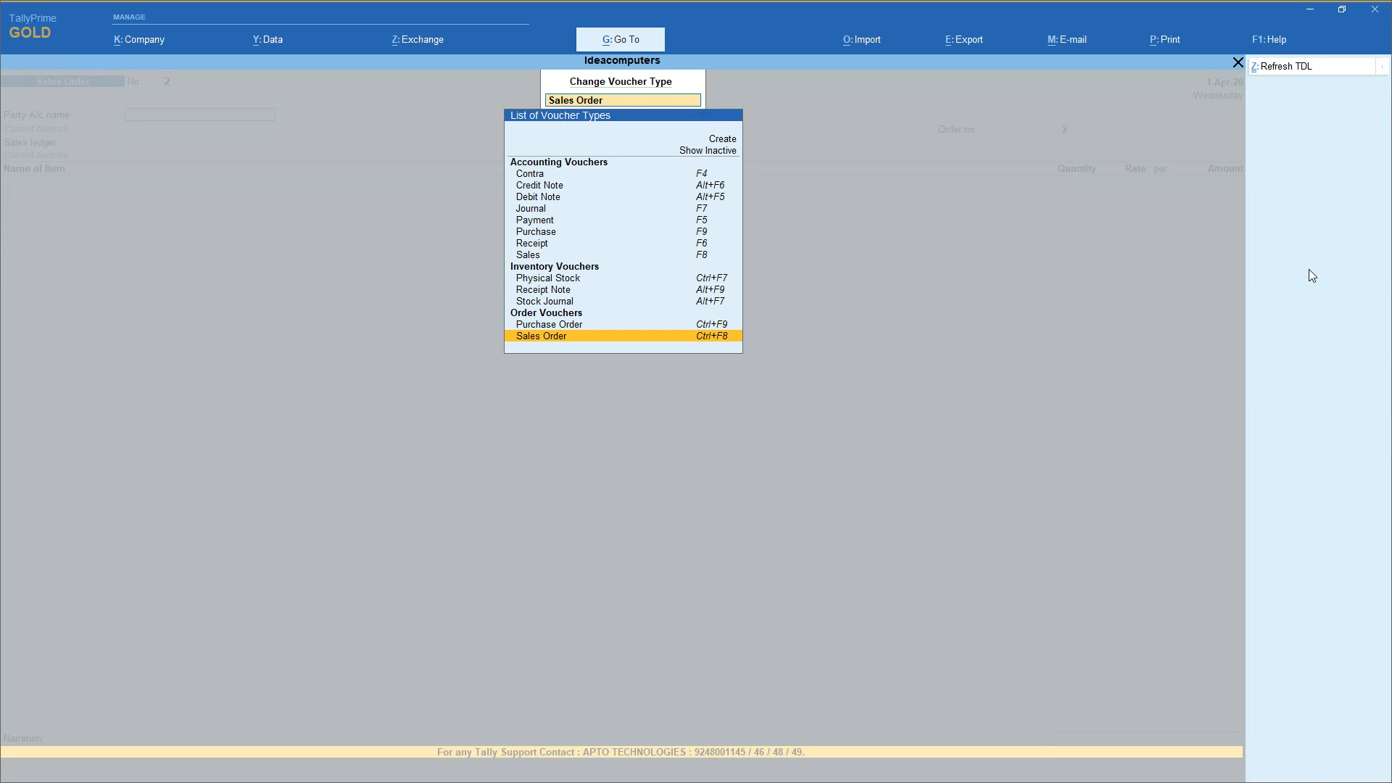
left_click(684, 152)
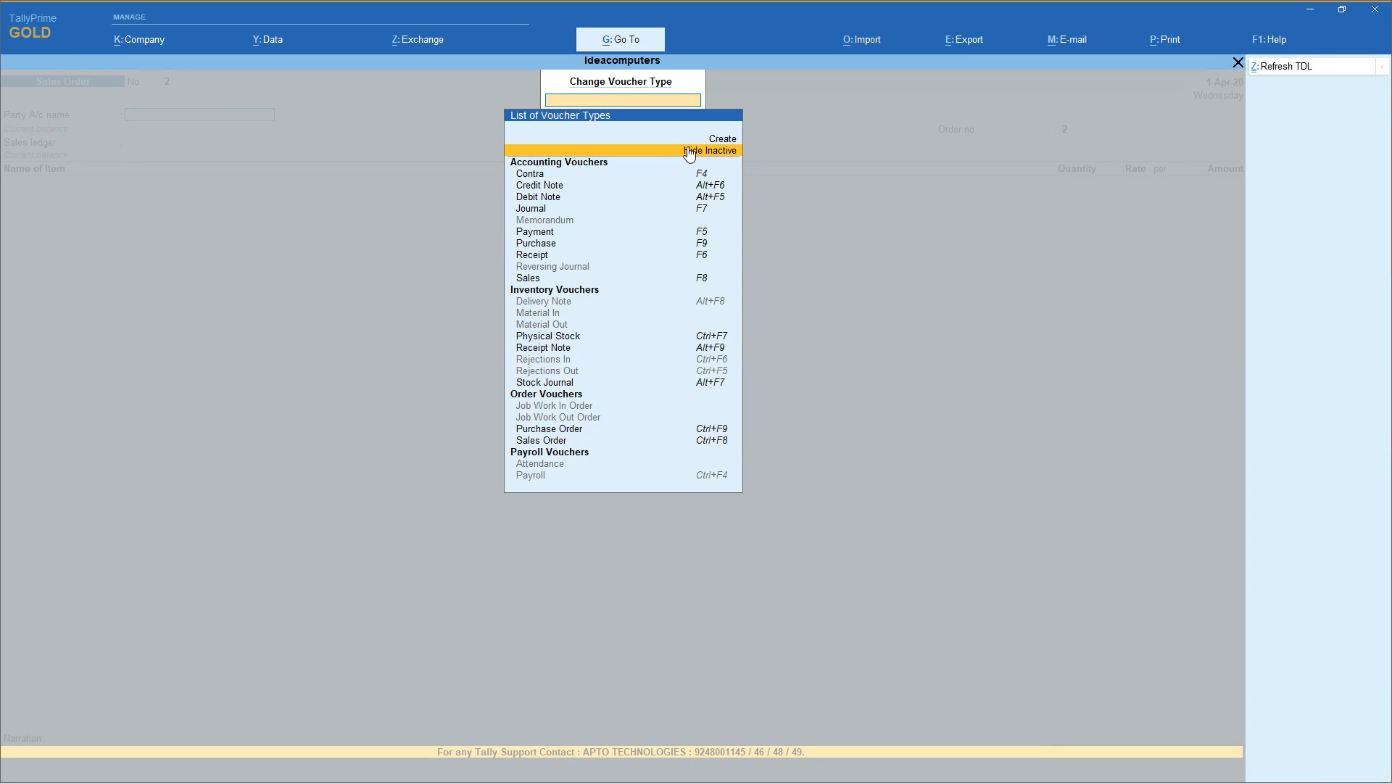
left_click(556, 307)
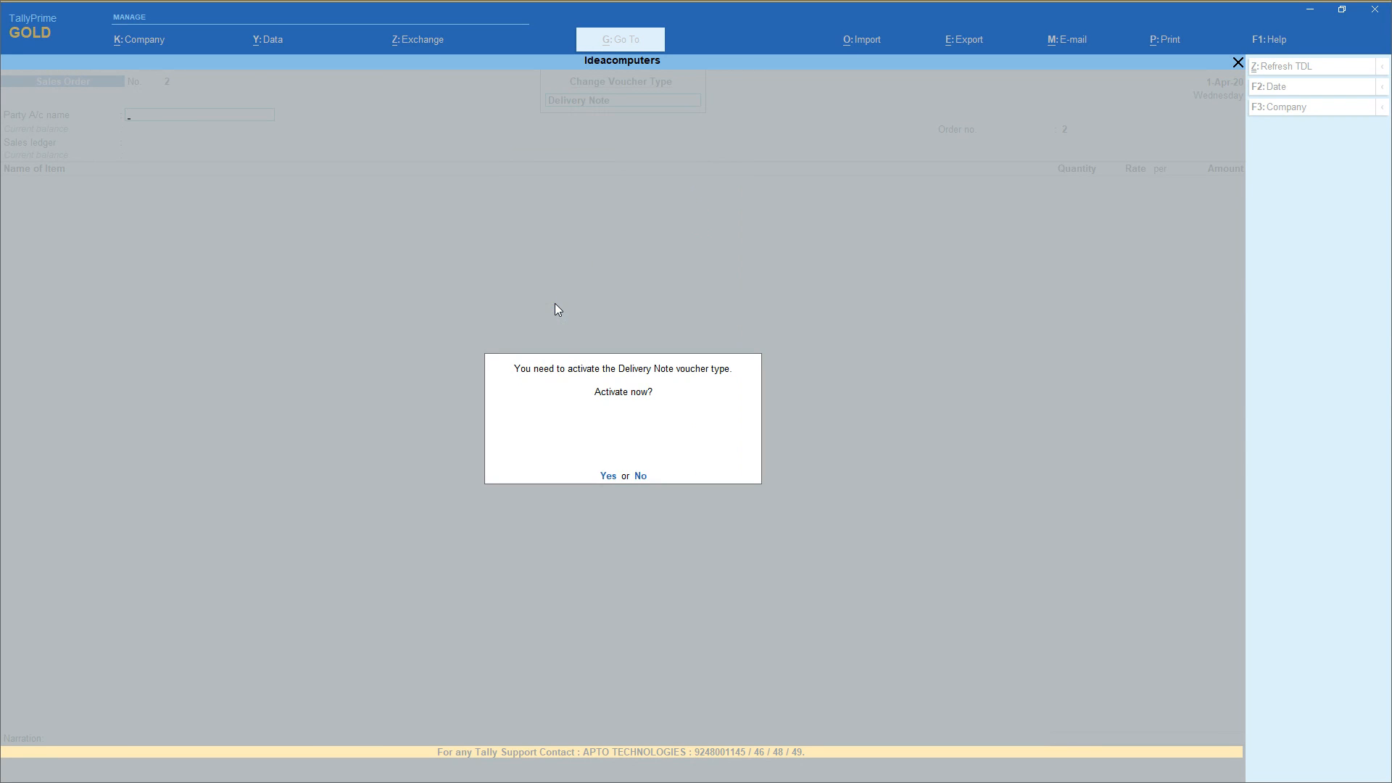
key("y")
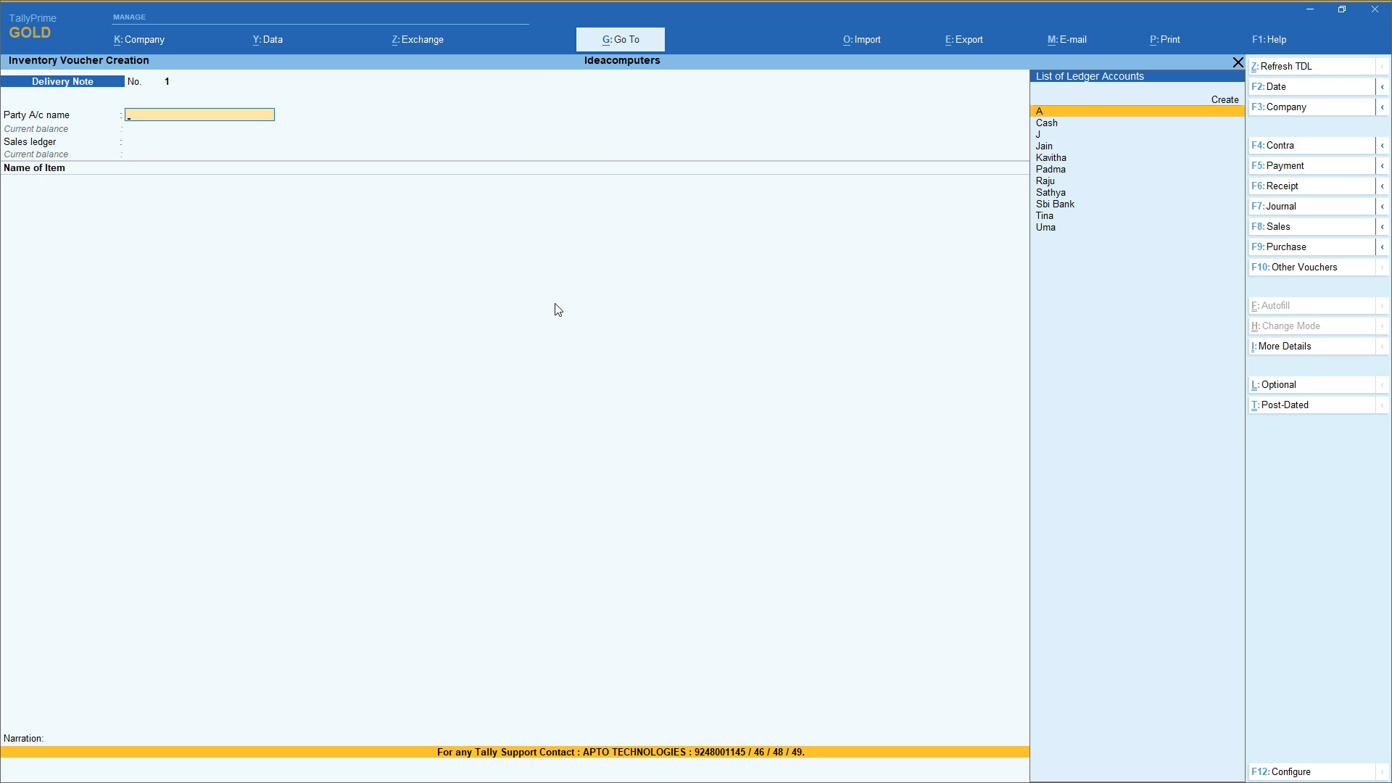
Set the delivery note's party account to the customer of the saved sales order.
key("Down")
key("Down")
key("Down")
key("Down")
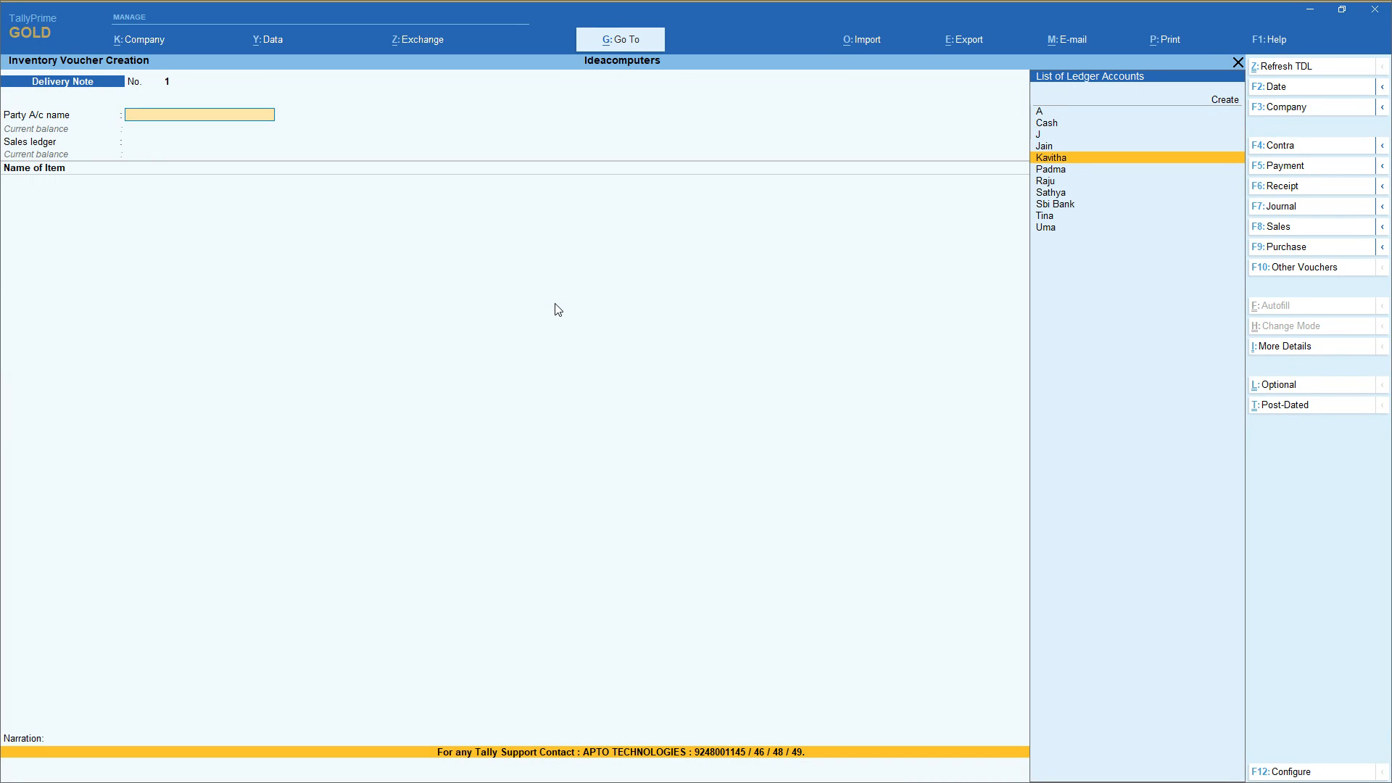
key("Return")
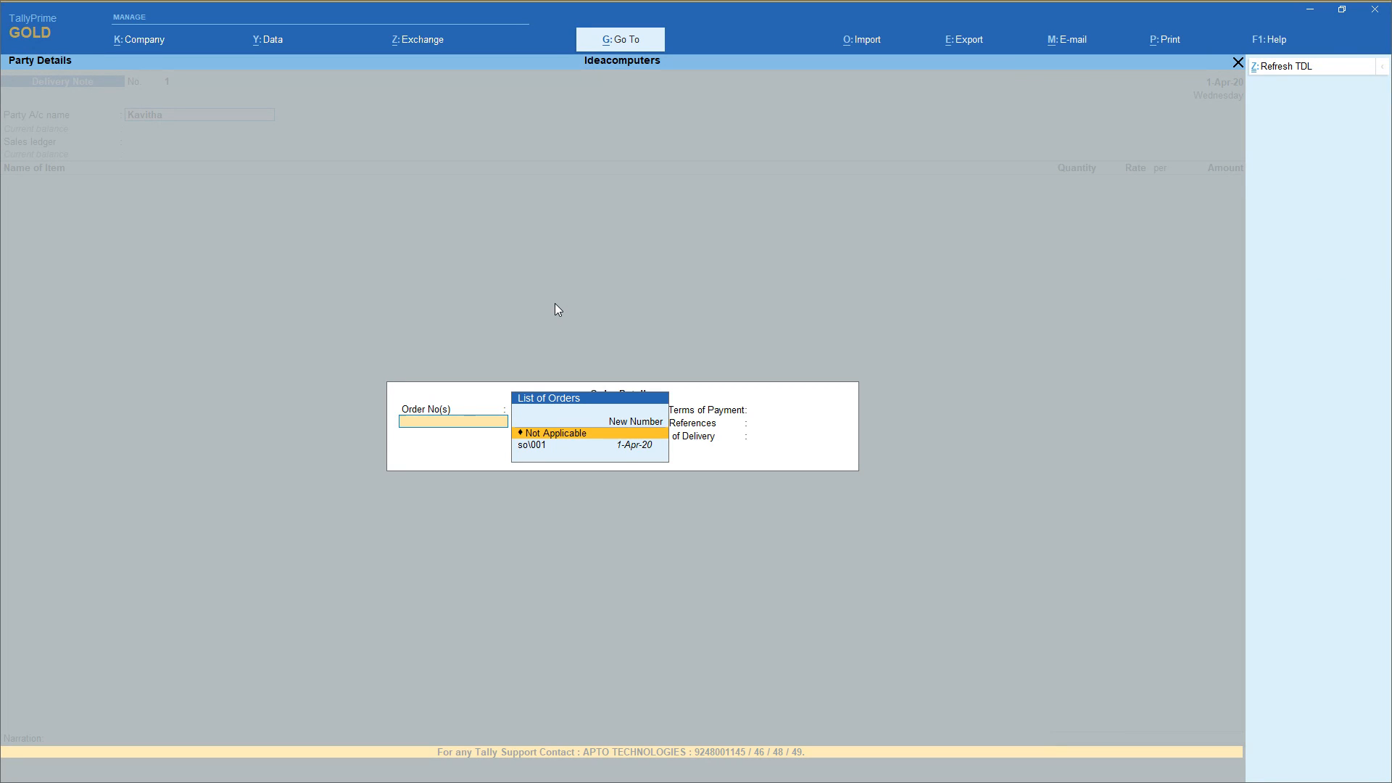
Link the delivery note to the customer's 1-Apr-20 sales order and keep the Sales ledger.
key("Down")
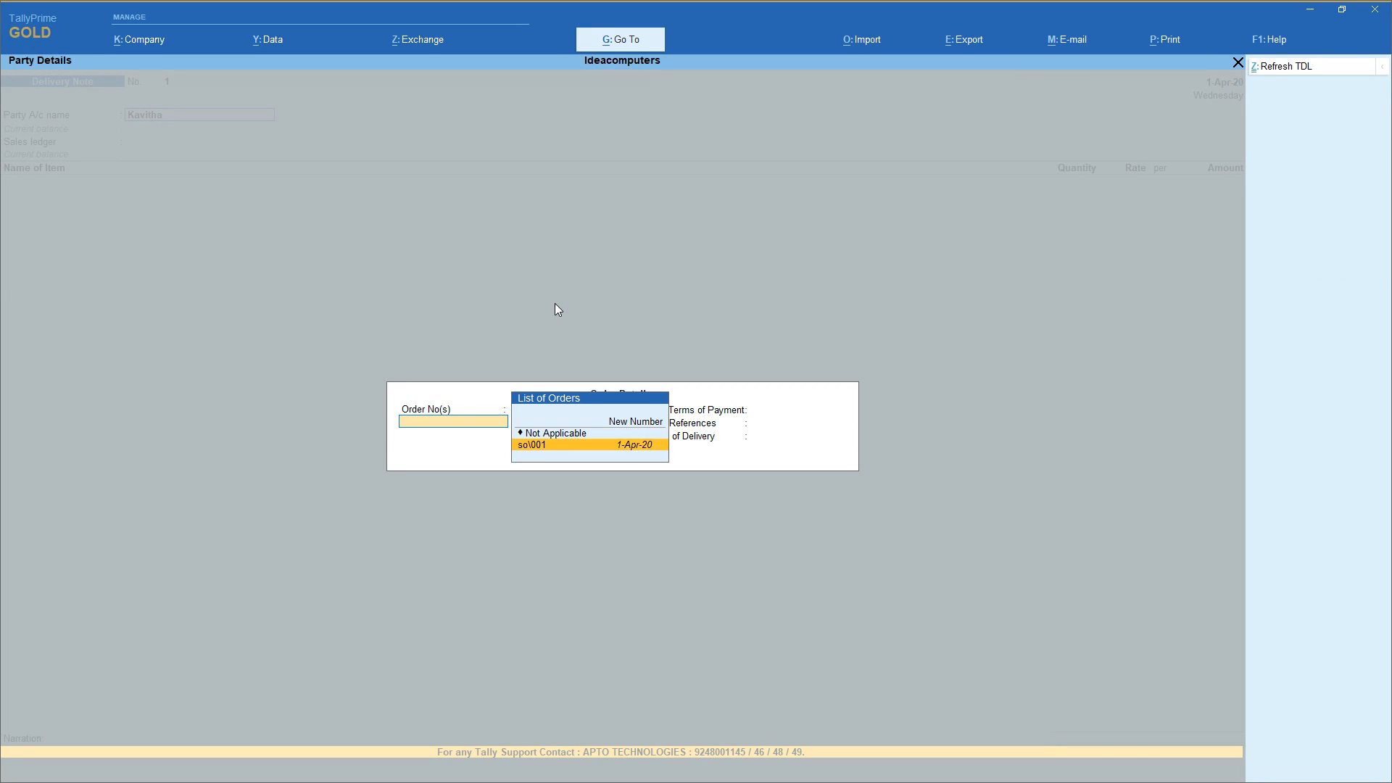
key("Return")
key("Return")
key("Return")
key("Return")
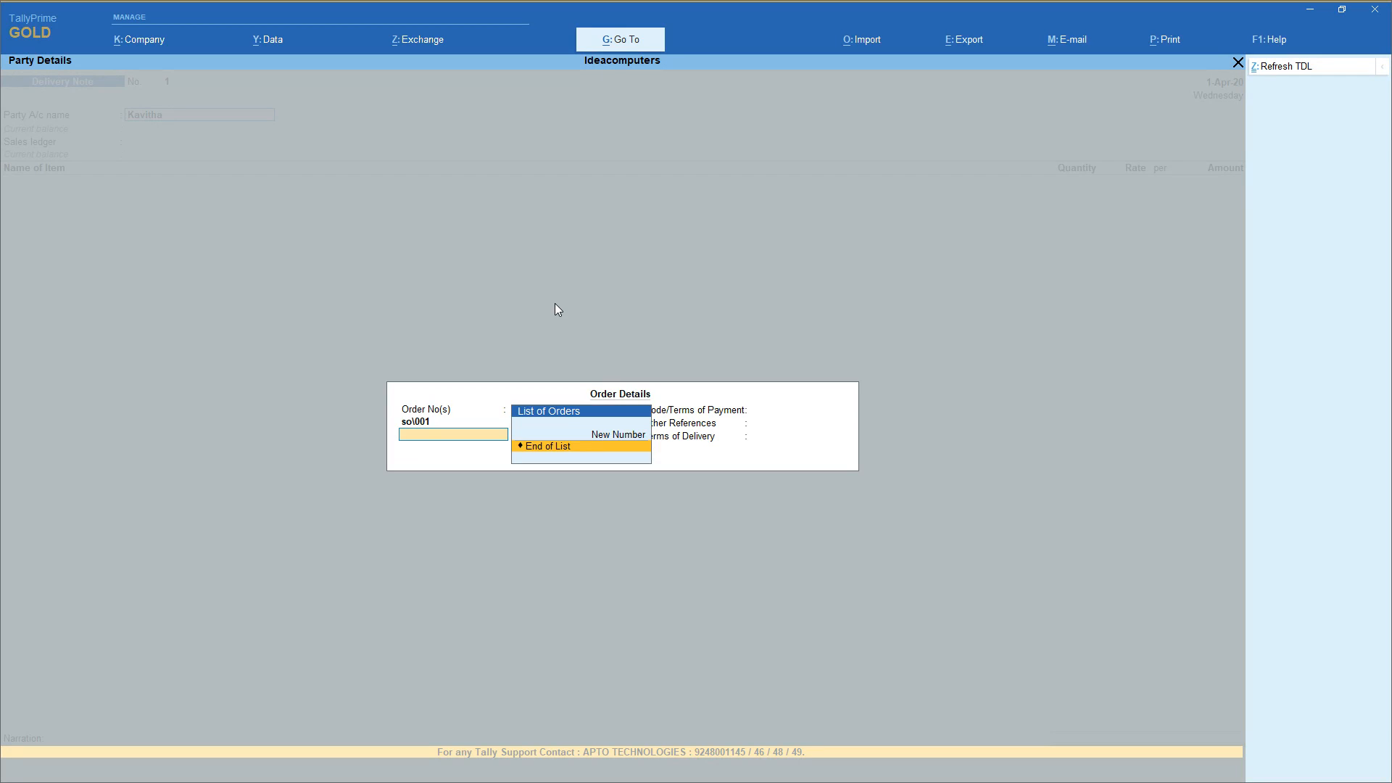
key("Return")
key("Return")
key("Return")
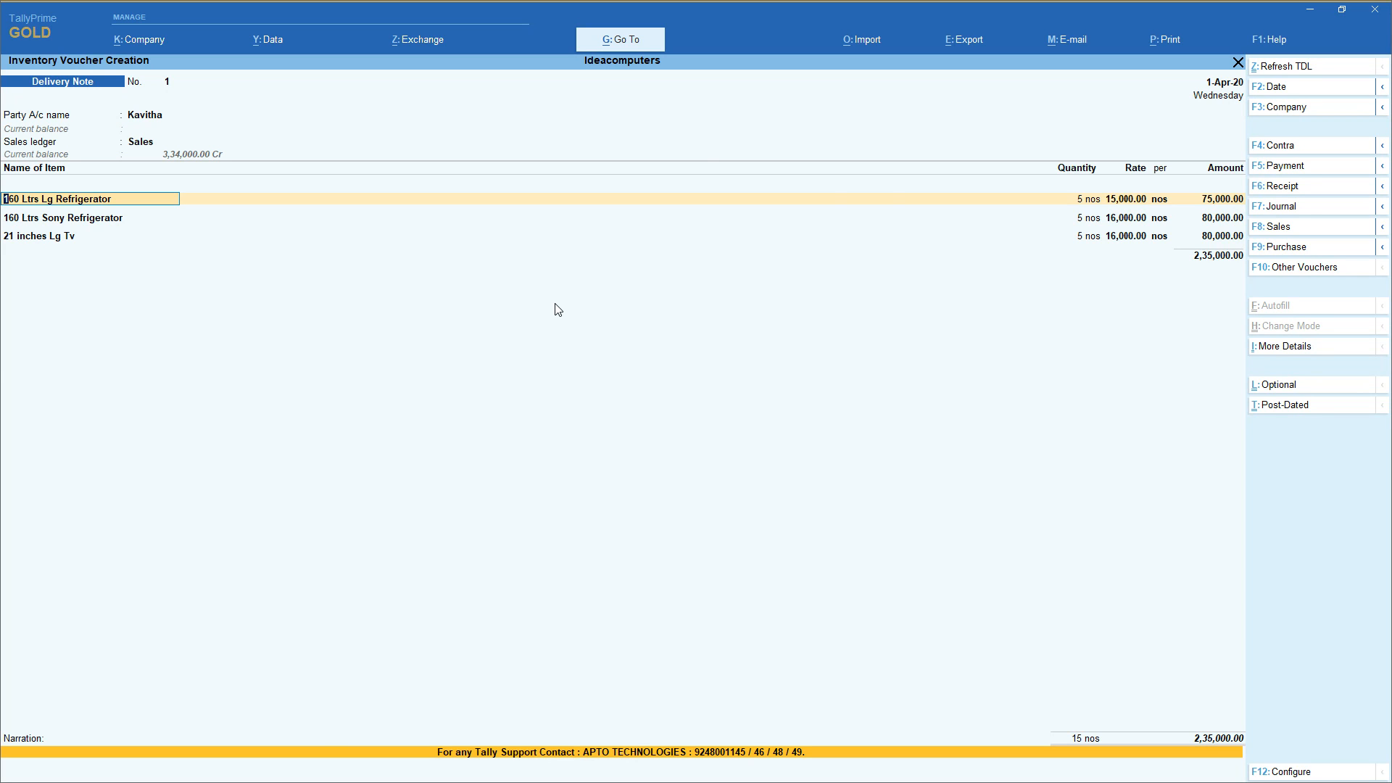
Allocate 160 Ltrs Lg Refrigerator to tracking number 1 and the sales order, 5 nos at 15,000 from Main Location.
key("Return")
key("Return")
key("Return")
key("Return")
key("BackSpace")
key("BackSpace")
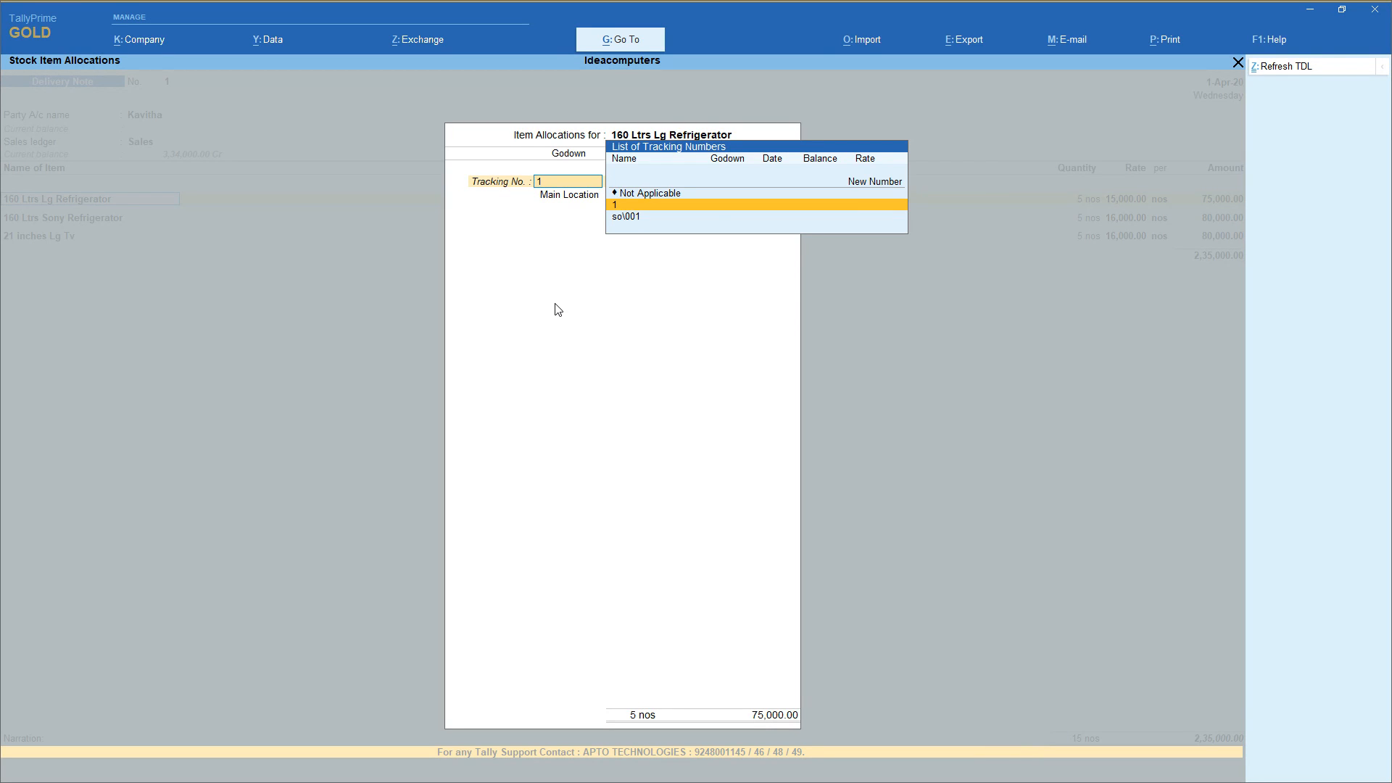
key("Return")
key("Return")
key("Return")
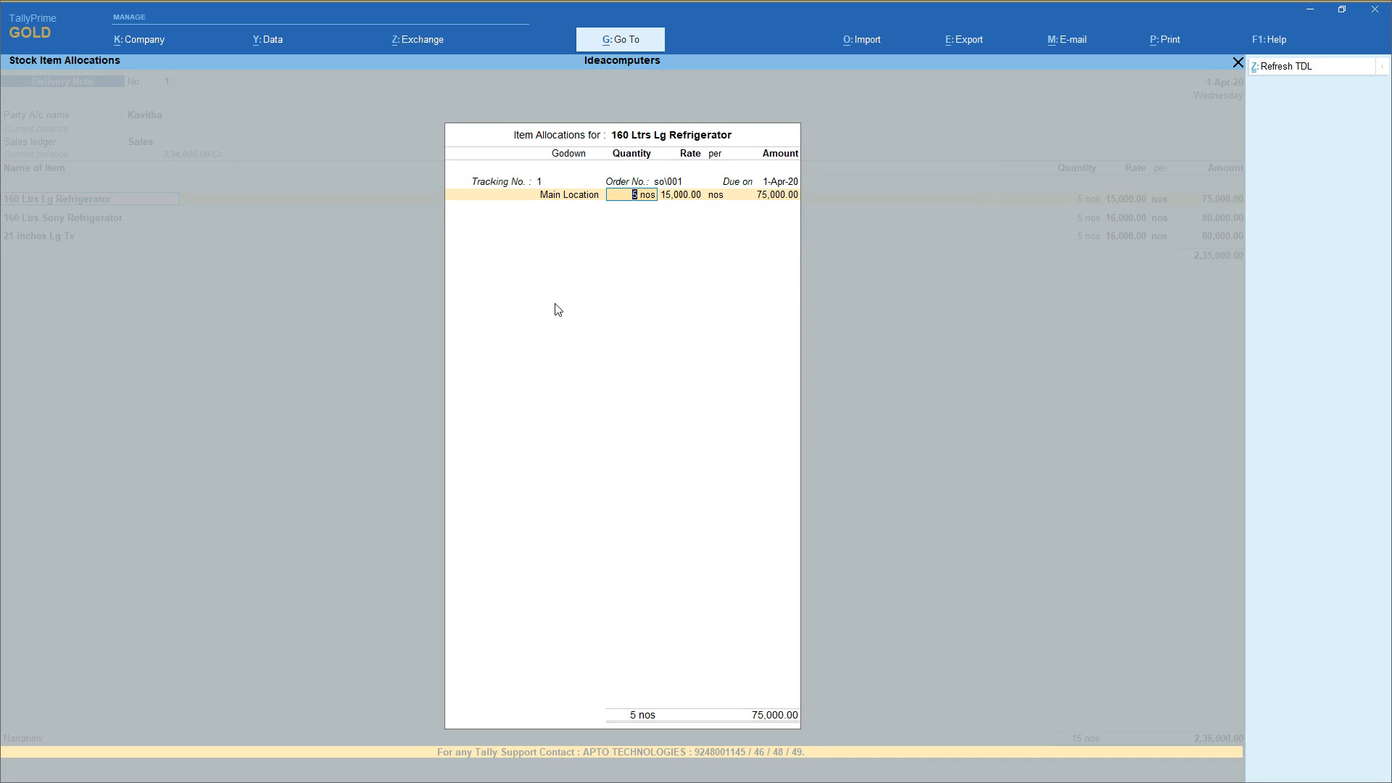
key("Return")
key("Return")
key("Return")
key("Return")
Allocate 160 Ltrs Sony Refrigerator to tracking number 1 and the sales order, 5 nos at 16,000 from Stores.
key("Return")
key("Return")
key("Return")
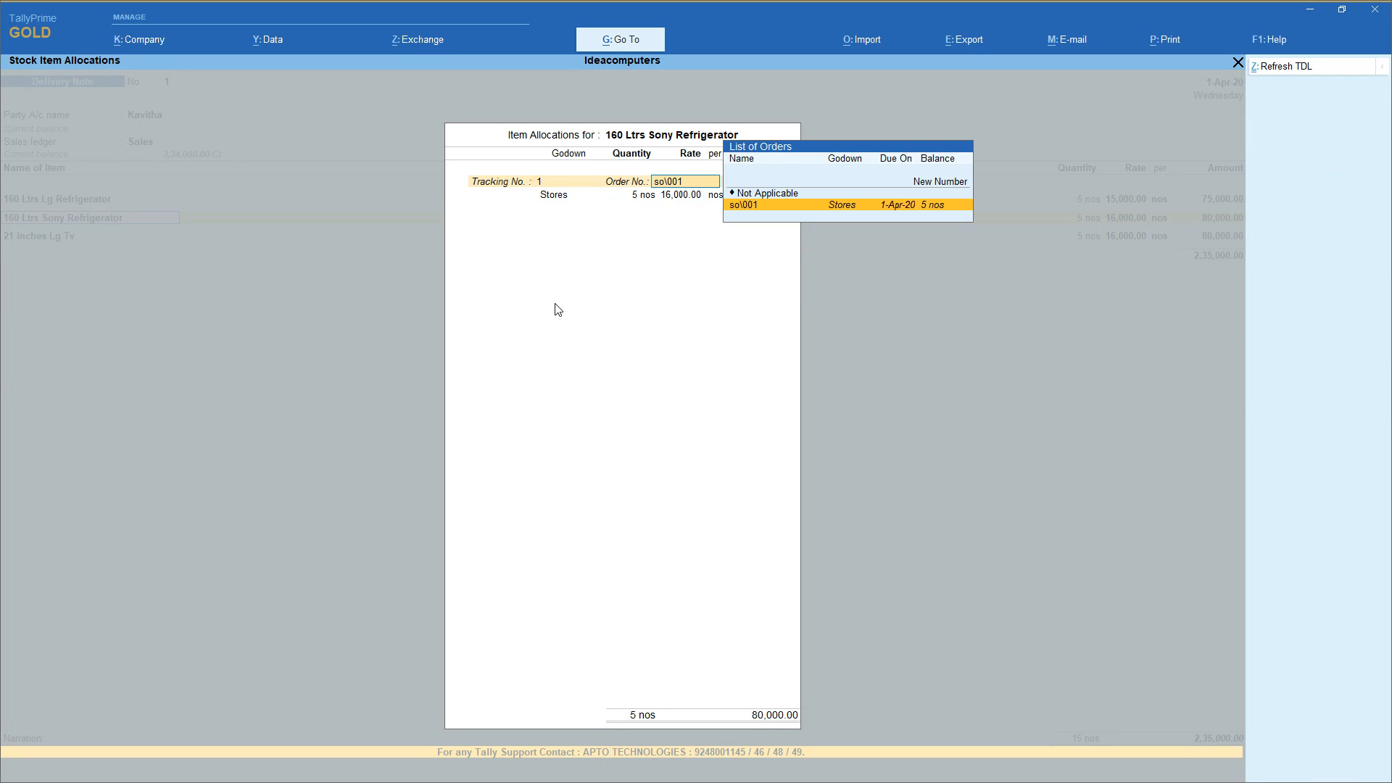
key("Return")
key("Return")
key("Return")
key("Return")
key("Return")
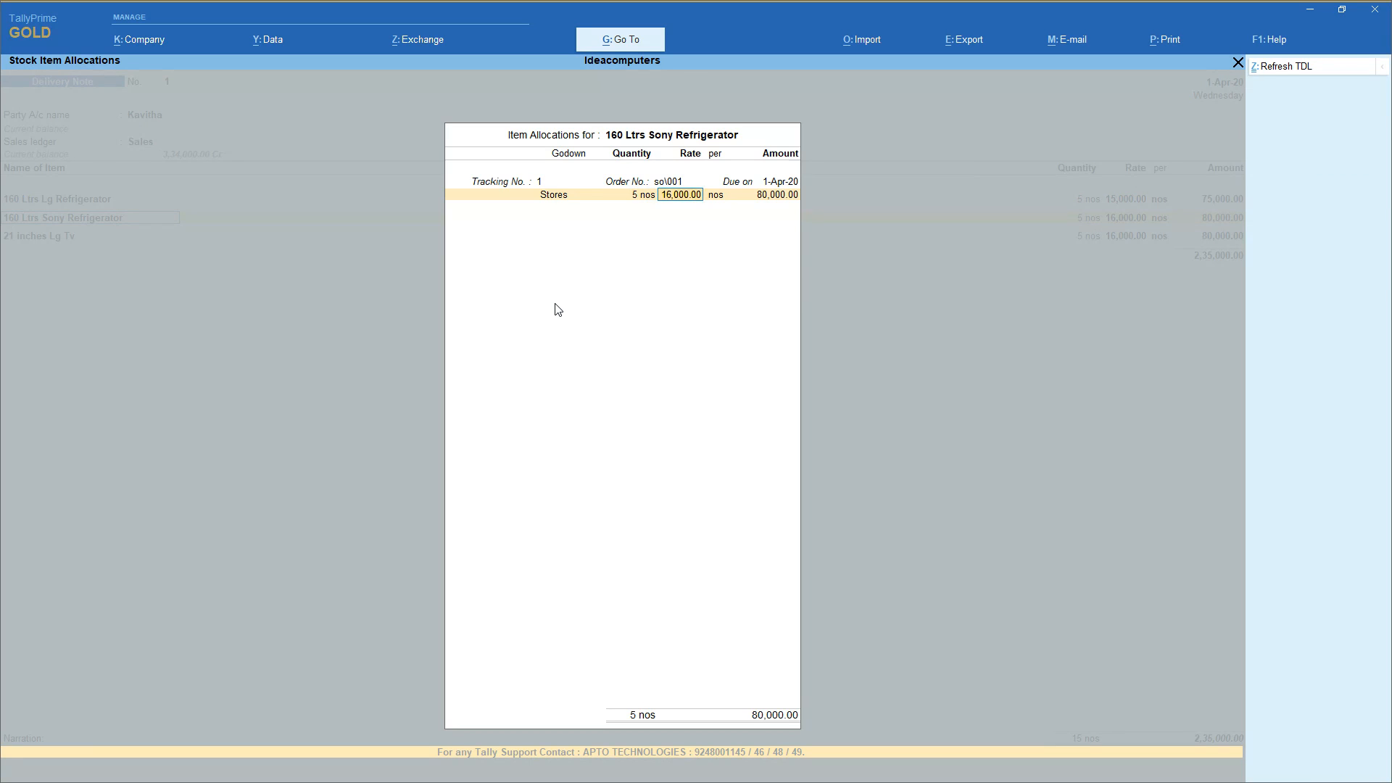
key("Return")
key("Return")
key("Return")
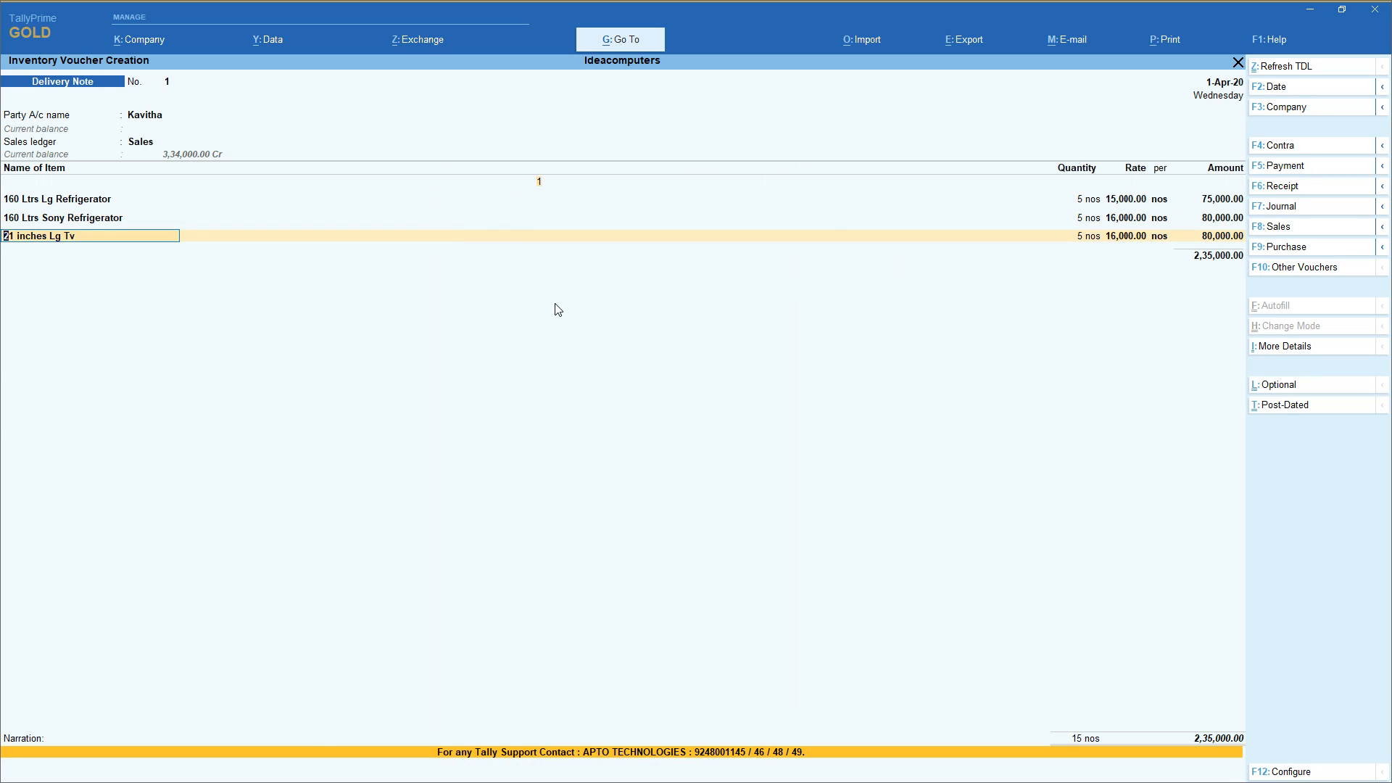
Allocate 21 inches Lg Tv to tracking number 1 and the sales order, 5 nos at 16,000 from Stores.
key("Return")
key("Return")
key("Return")
key("Return")
key("Return")
key("Return")
key("Return")
key("Return")
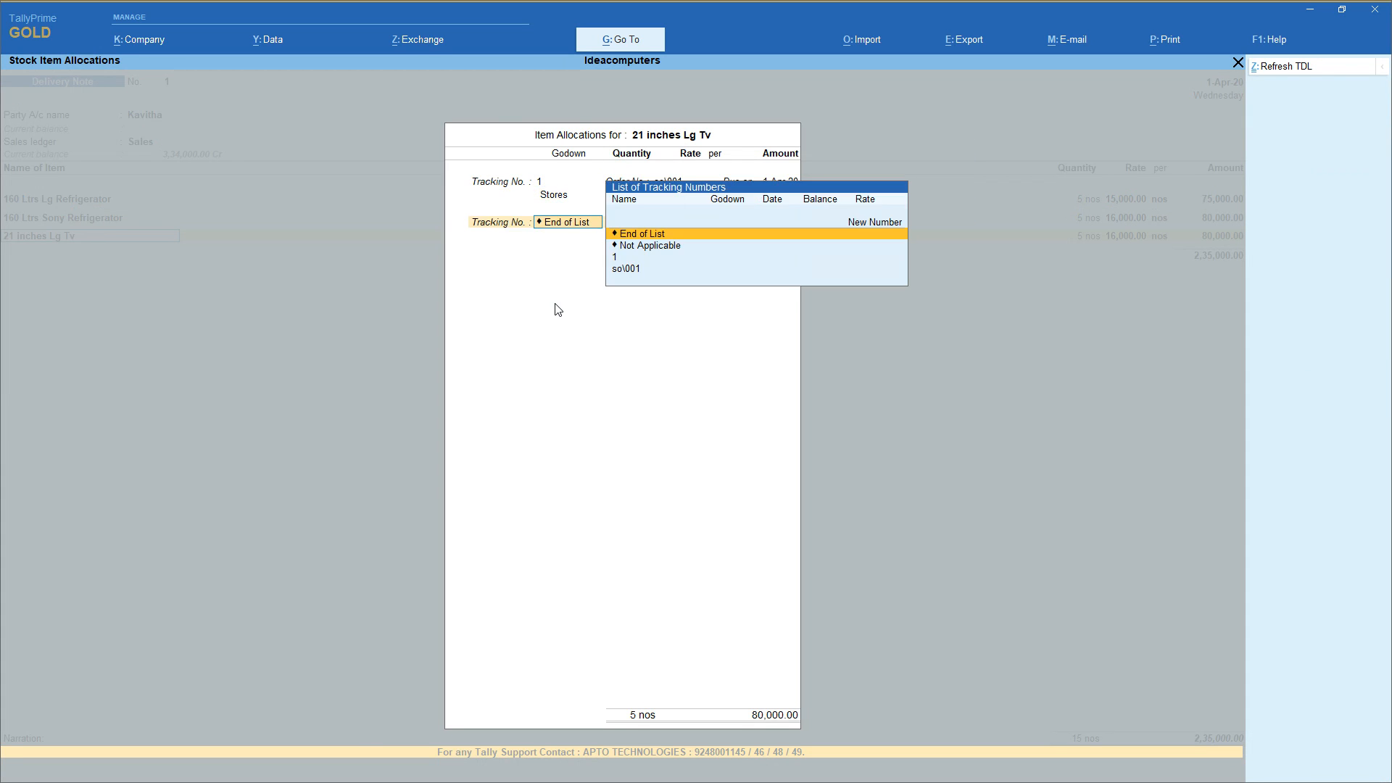
key("Return")
End the item list, leave the narration blank and save the delivery note.
key("Return")
key("Return")
key("Return")
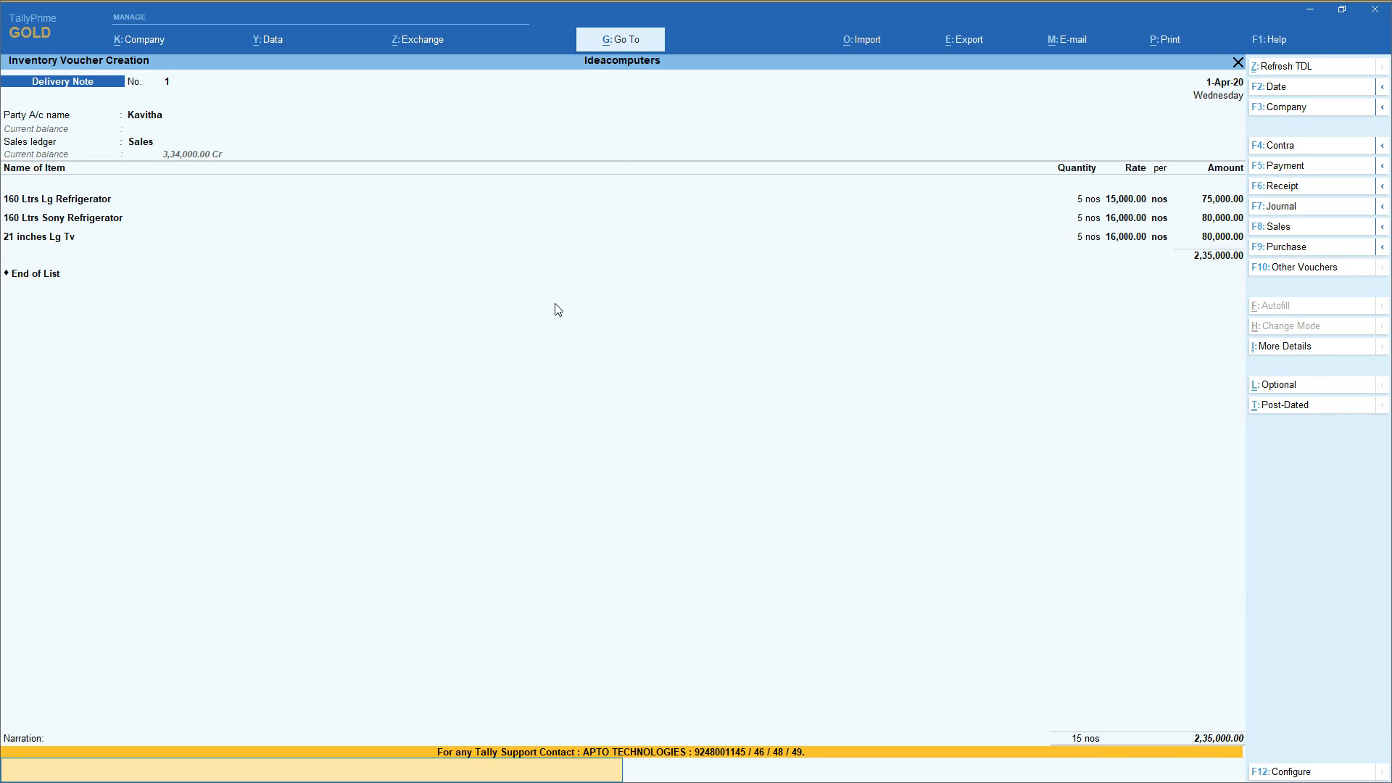
key("Return")
key("Return")
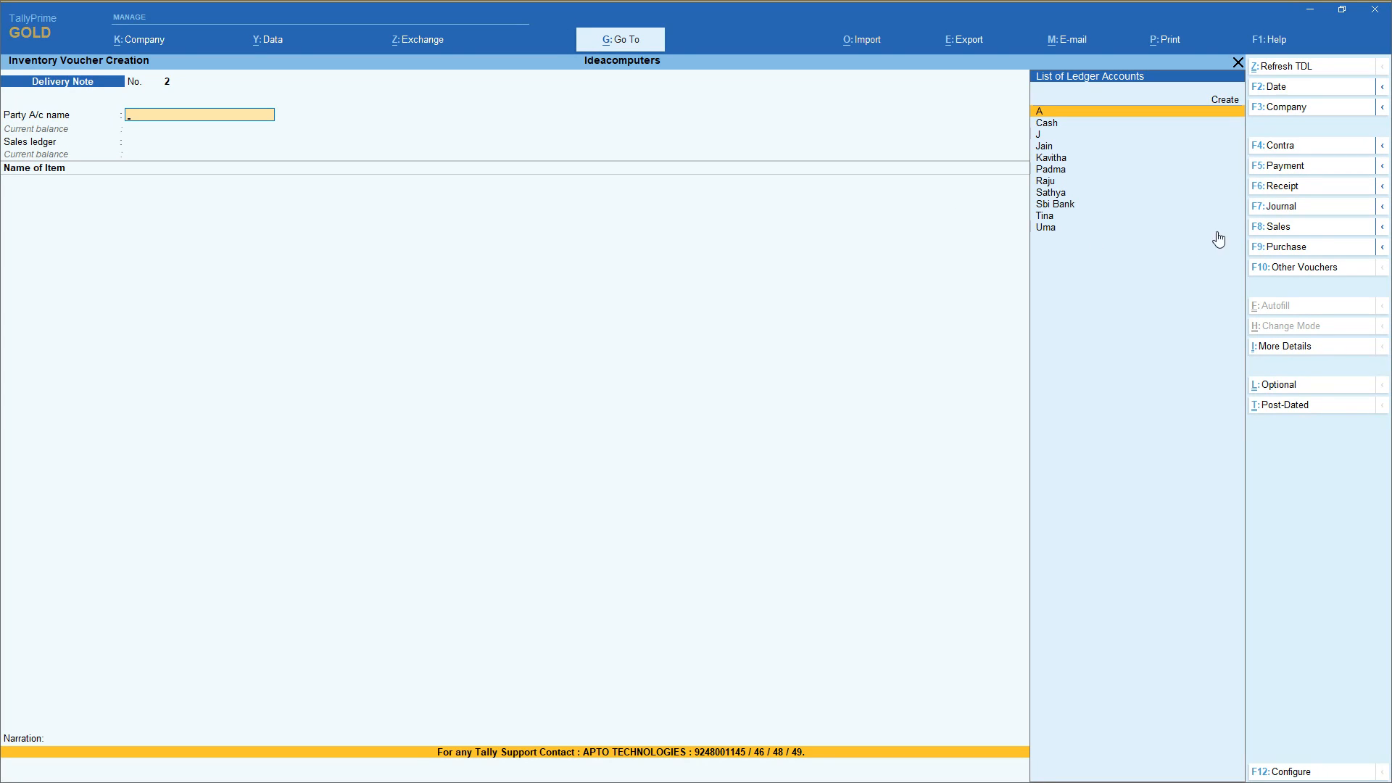
Start a sales voucher and set its party account to the delivery note's customer.
left_click(1304, 230)
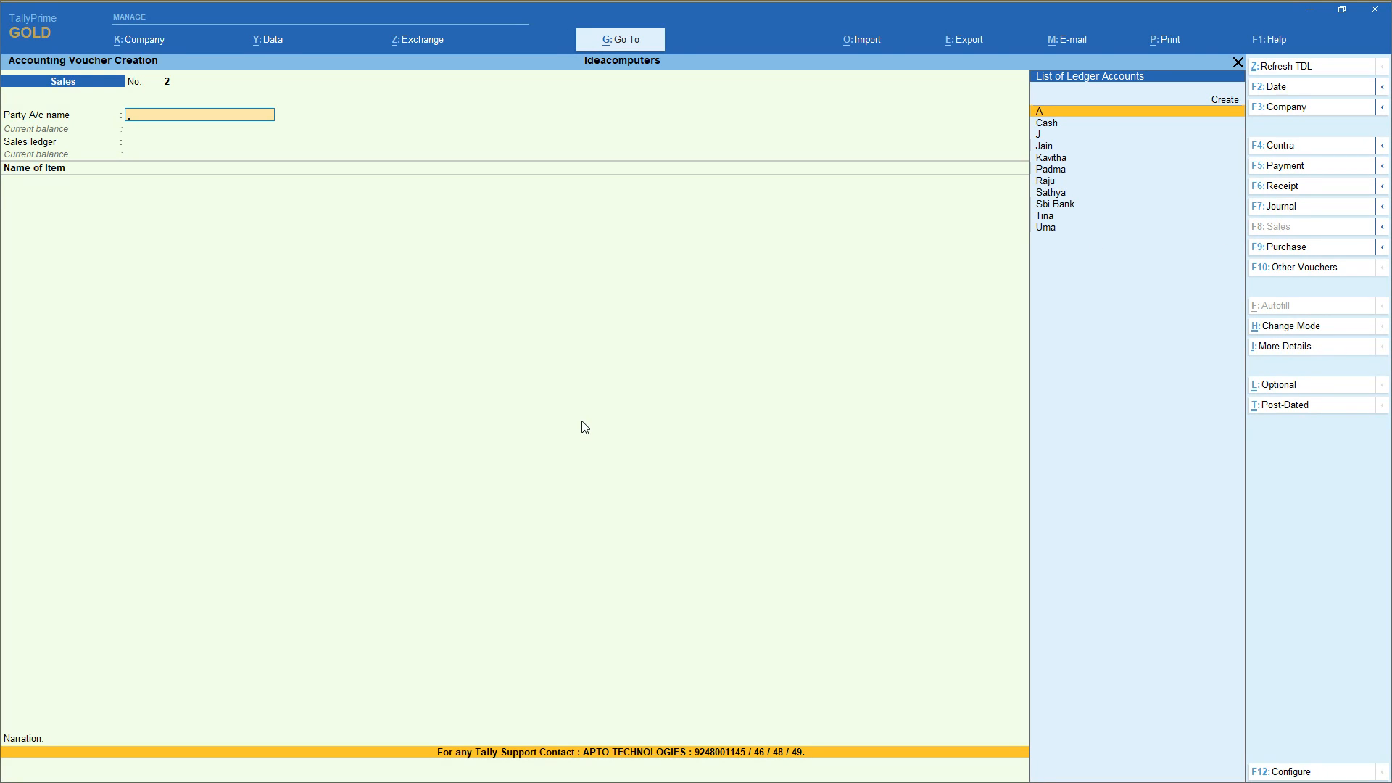
key("Down")
key("Down")
key("Down")
key("Down")
key("Return")
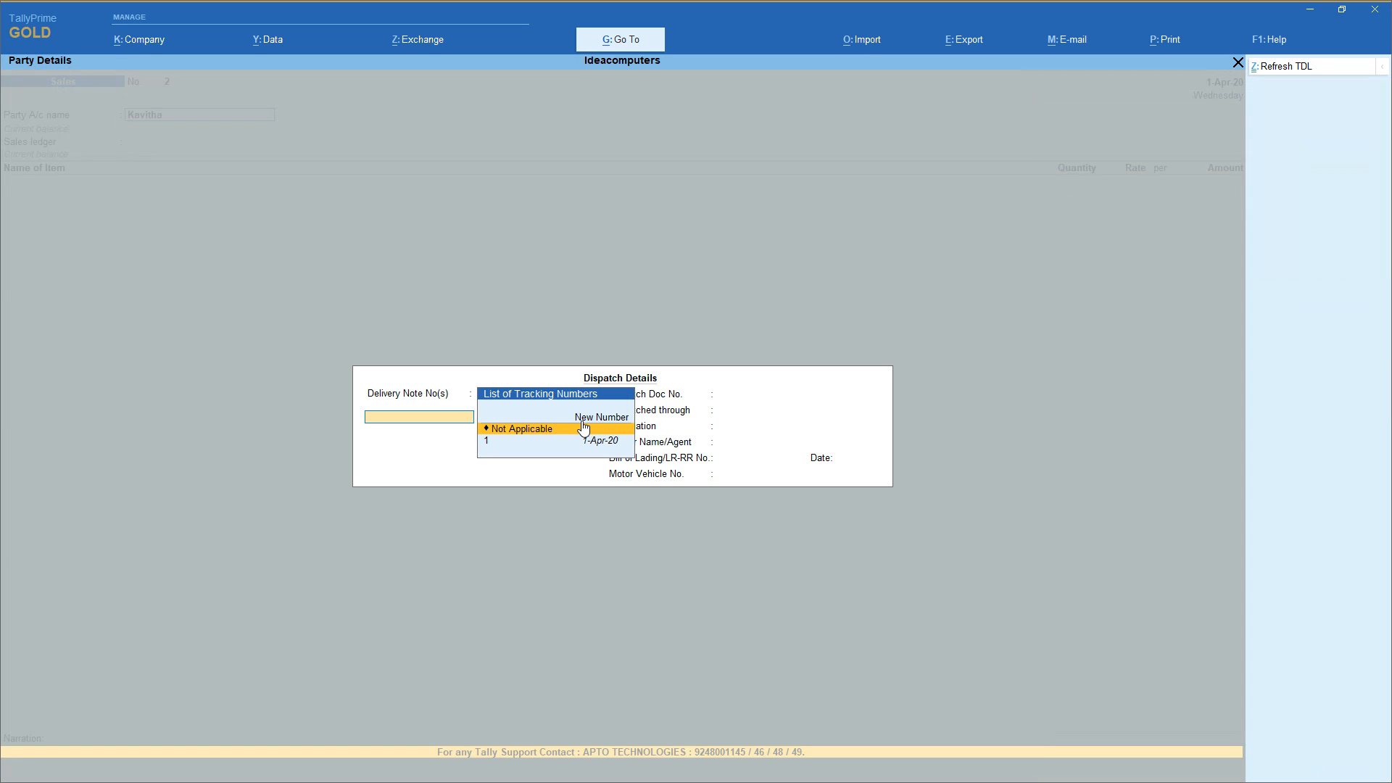
Link the sales voucher to delivery note 1 dated 1-Apr-20 and keep the Sales ledger.
key("Down")
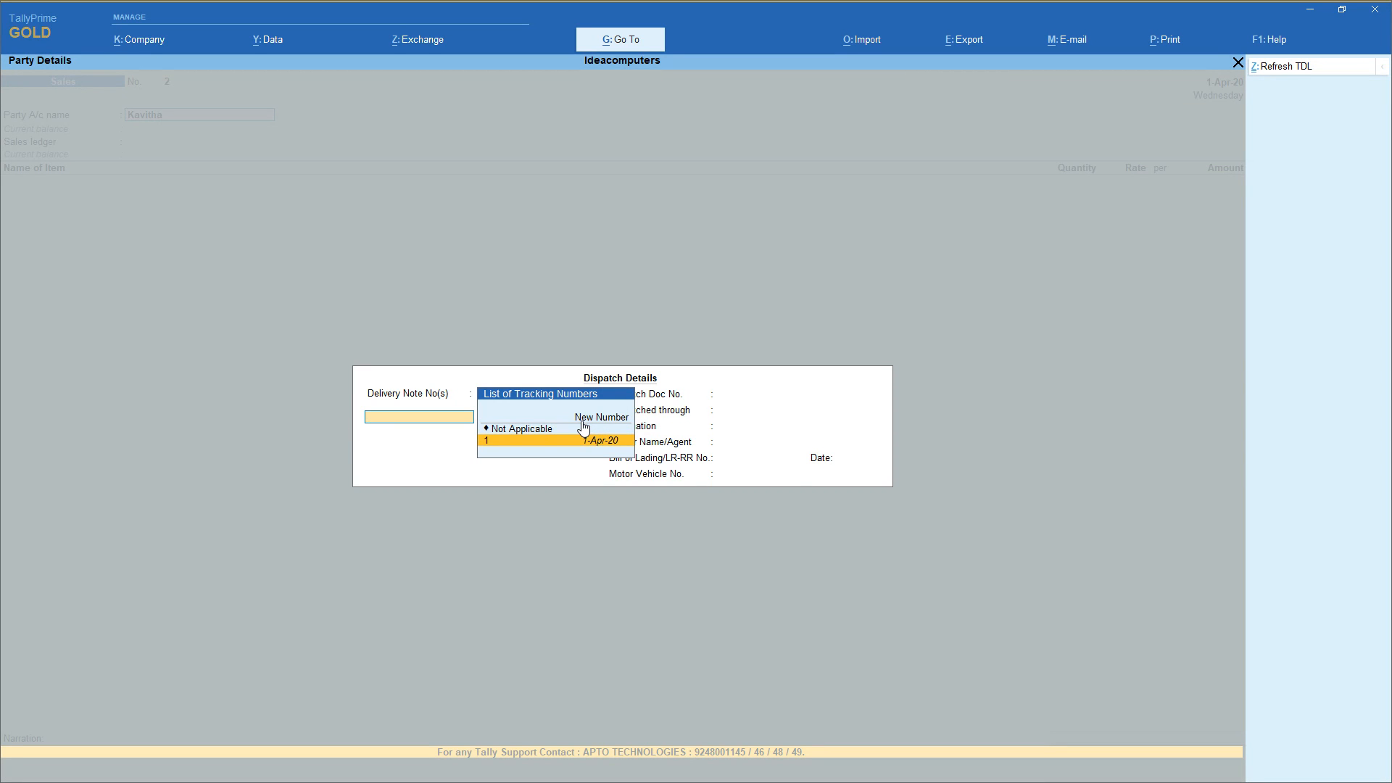
key("Return")
key("Return")
key("Return")
key("Return")
key("Return")
key("Return")
key("Return")
key("Return")
key("Return")
key("Return")
key("Return")
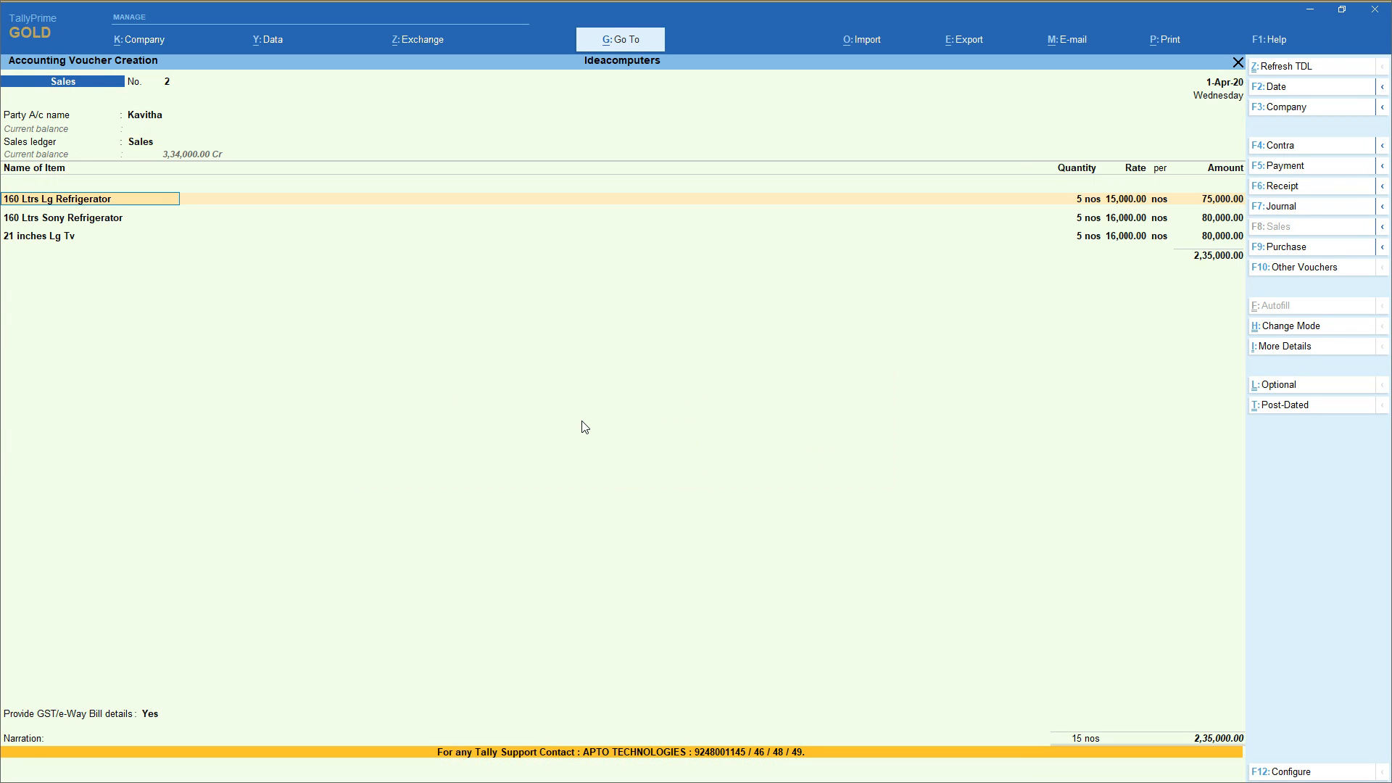
Accept the sales voucher's allocation for 160 Ltrs Lg Refrigerator, 5 nos at 15,000.
key("Return")
key("Return")
key("Return")
key("Return")
key("Return")
Accept the sales voucher's allocation for 160 Ltrs Sony Refrigerator, 5 nos at 16,000 from Stores under tracking number 1.
key("Return")
key("Return")
key("Return")
key("Return")
key("Return")
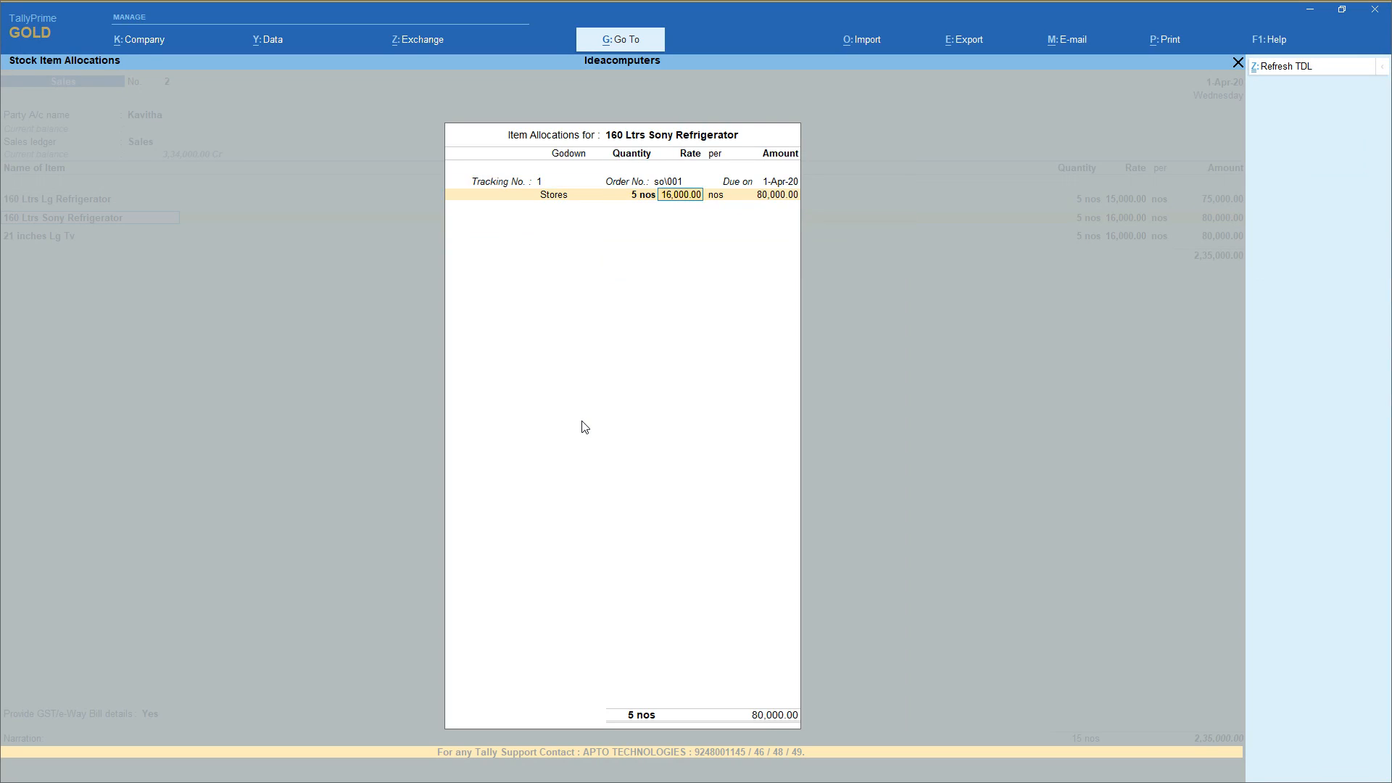
key("Return")
key("Return")
key("Return")
Accept the sales voucher's allocation for 21 inches Lg Tv, 5 nos at 16,000 from Stores under tracking number 1.
key("Return")
key("Return")
key("Return")
key("Return")
key("Return")
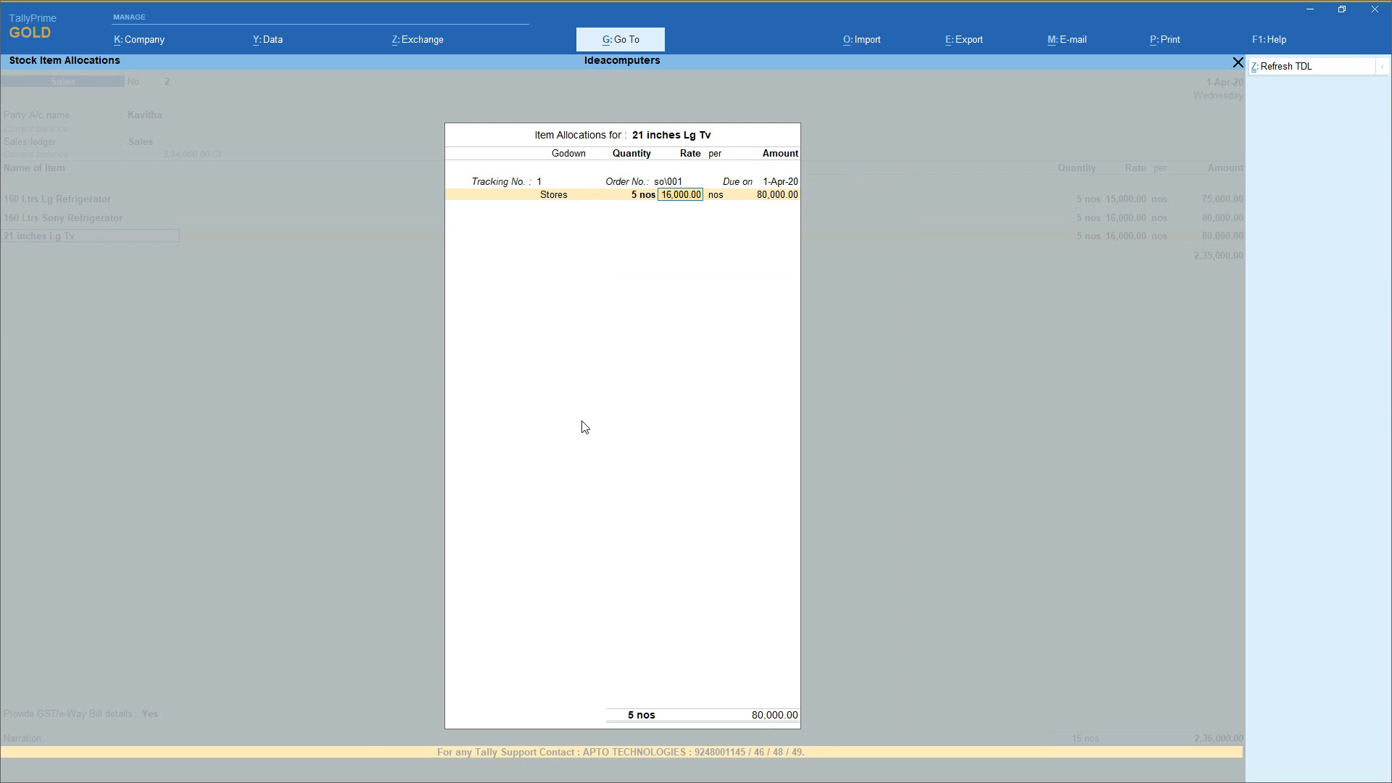
key("Return")
key("Return")
key("Return")
End the item list and accept the e-way bill details with document type Not Applicable and the remaining defaults.
key("Return")
key("Return")
key("Return")
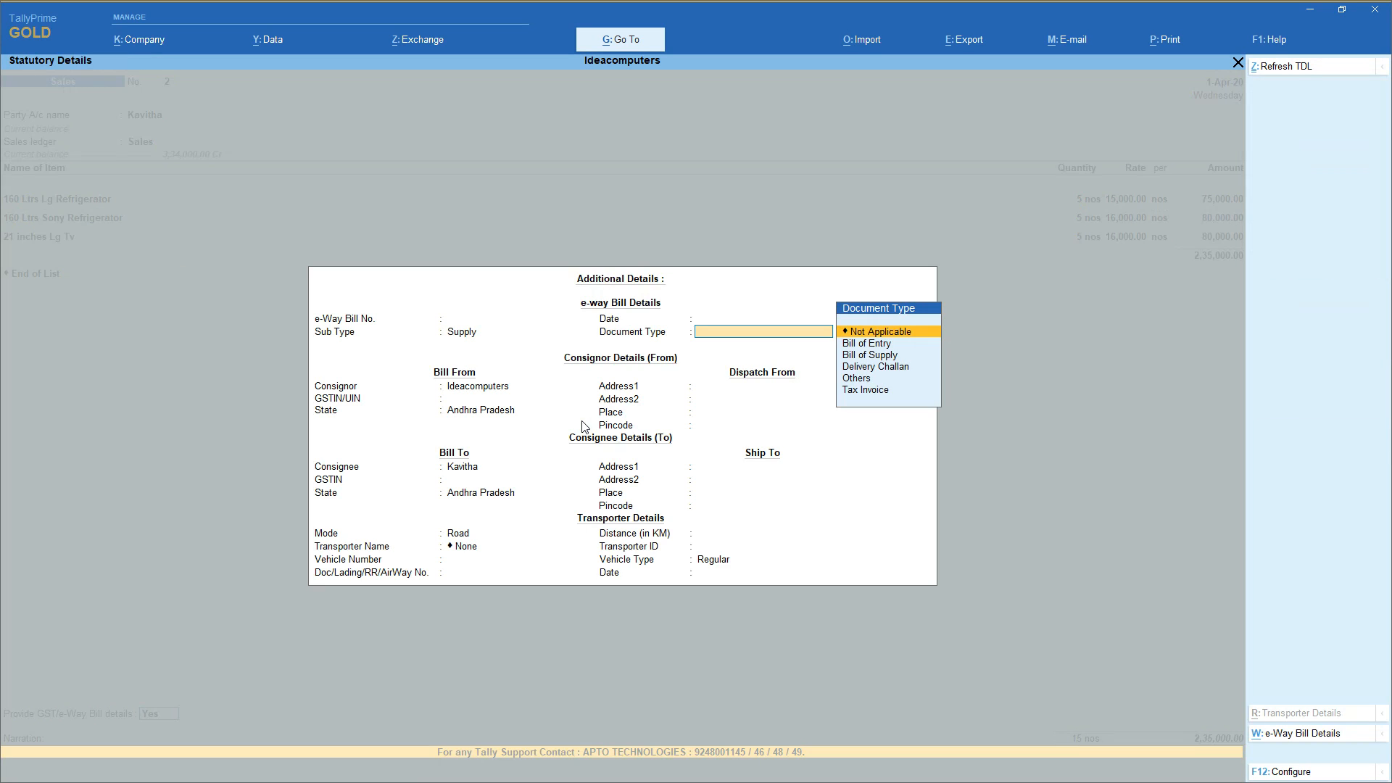
key("Return")
key("Return")
key("Return")
key("Return")
key("Return")
key("Return")
key("Return")
key("Return")
key("Return")
key("Return")
key("Return")
key("Return")
key("Return")
key("Return")
key("Return")
key("Return")
key("Return")
key("Return")
key("Return")
key("Return")
key("Return")
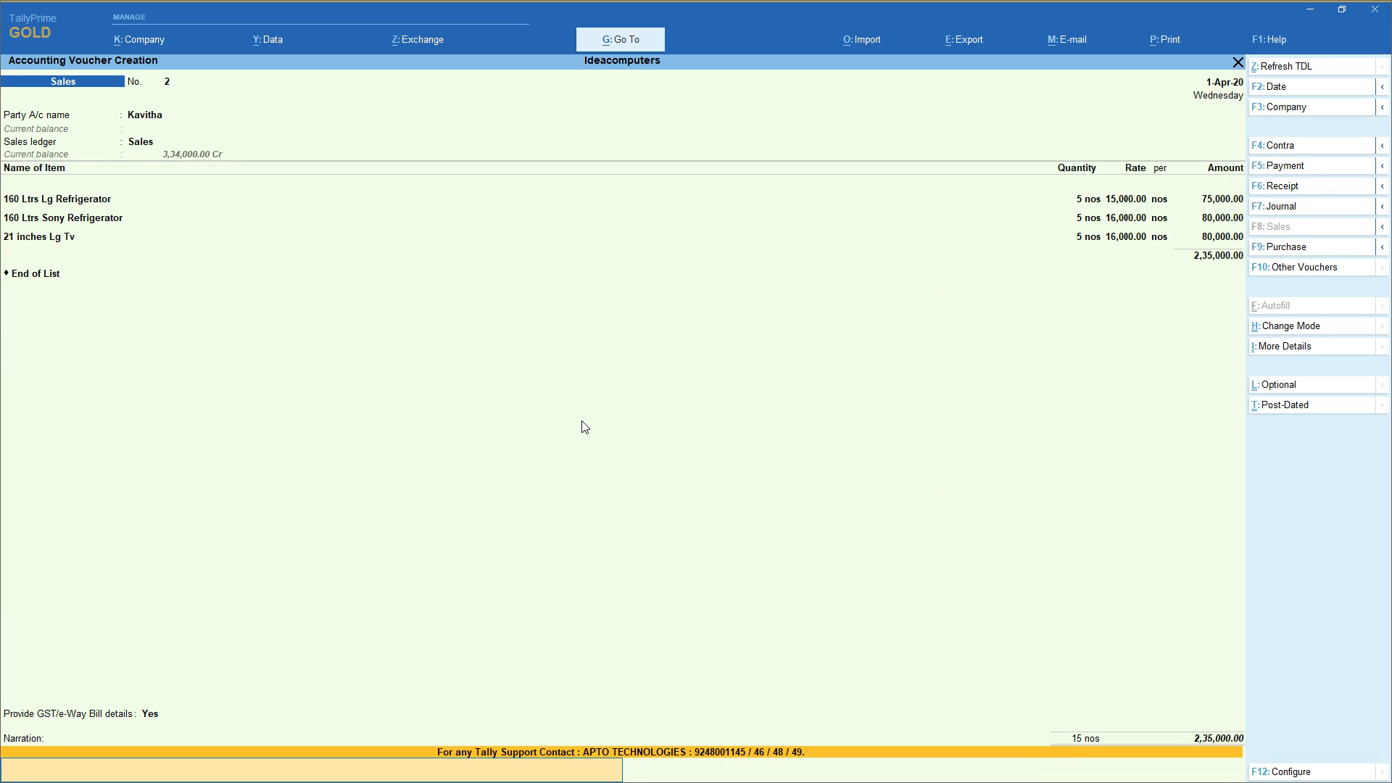
Leave the narration blank and save the sales voucher.
key("Return")
key("Return")
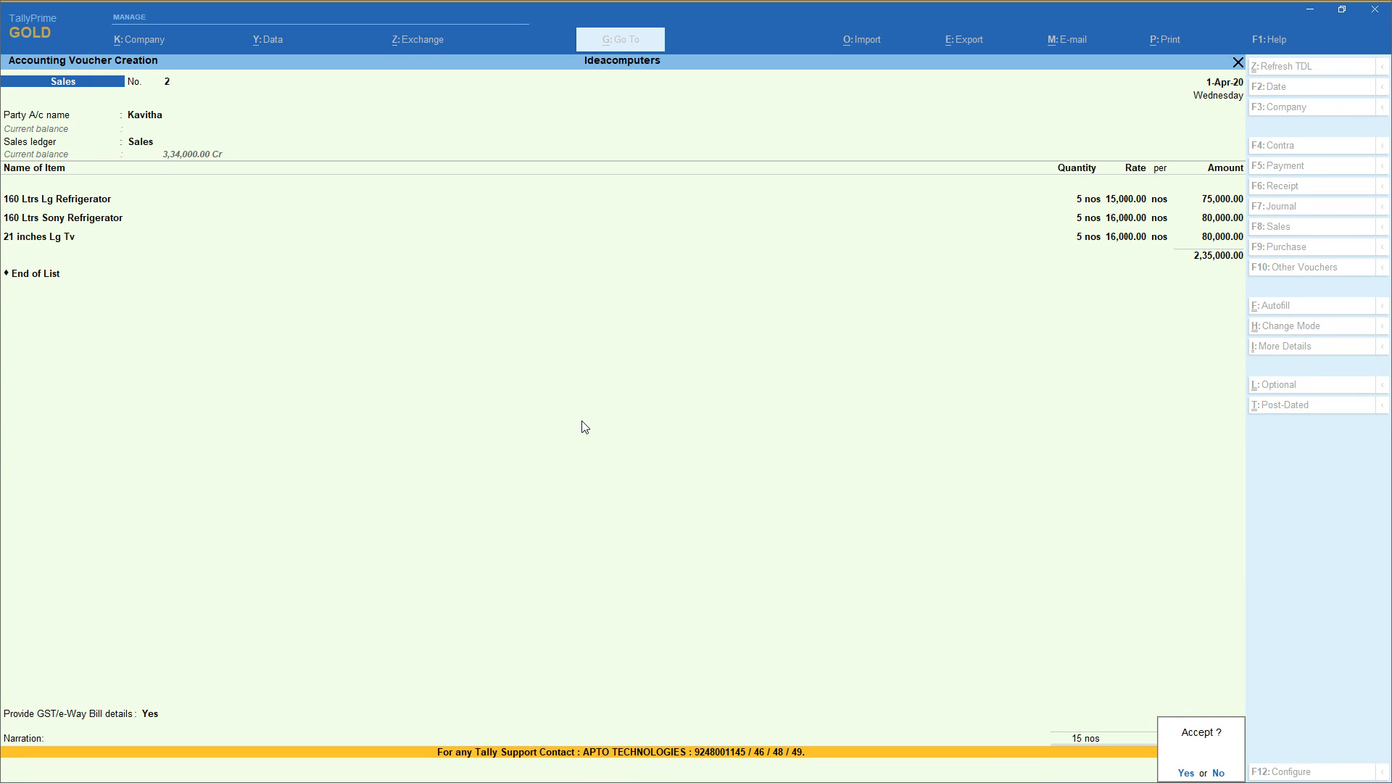
key("Return")
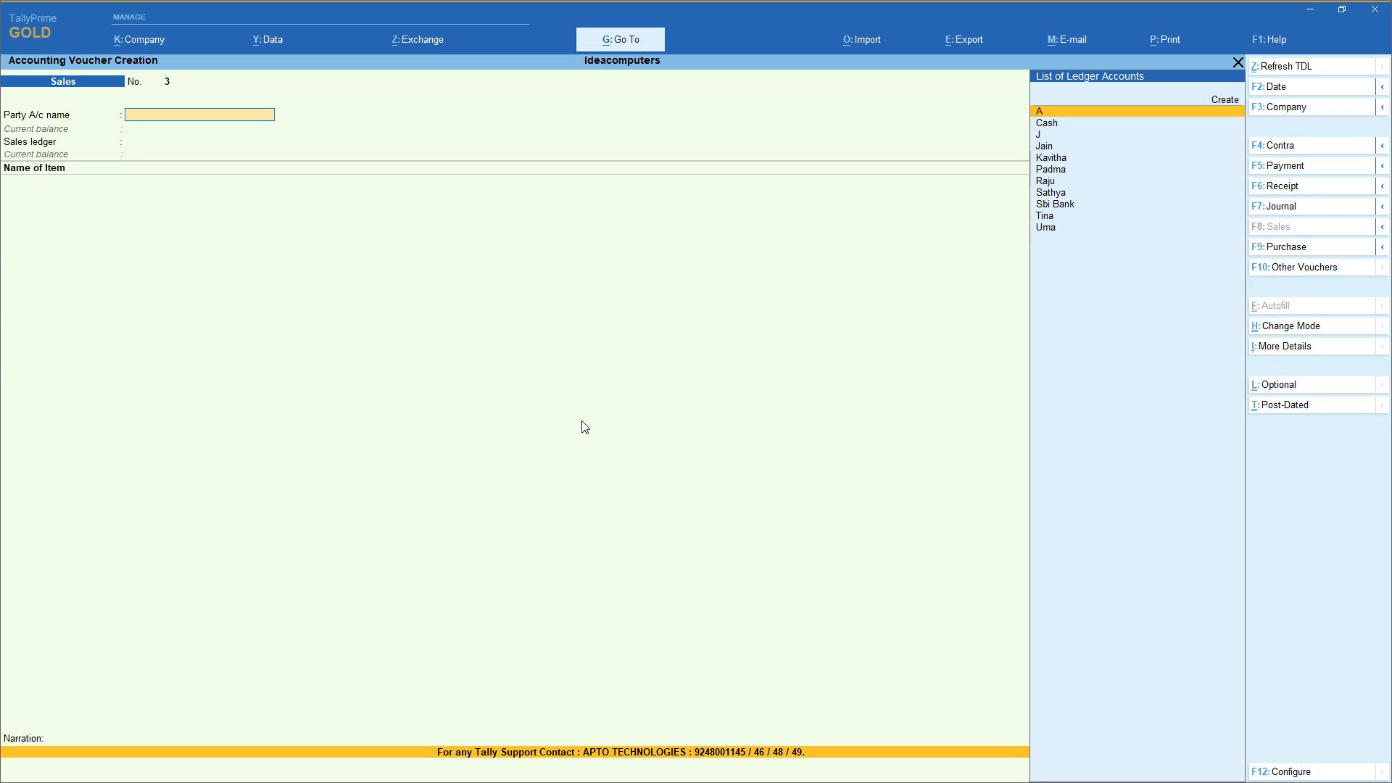
Start a Stock Journal voucher and add 160 Ltrs Lg Refrigerator as a source item, 7 nos at 16,000 from Main Location.
left_click(1324, 268)
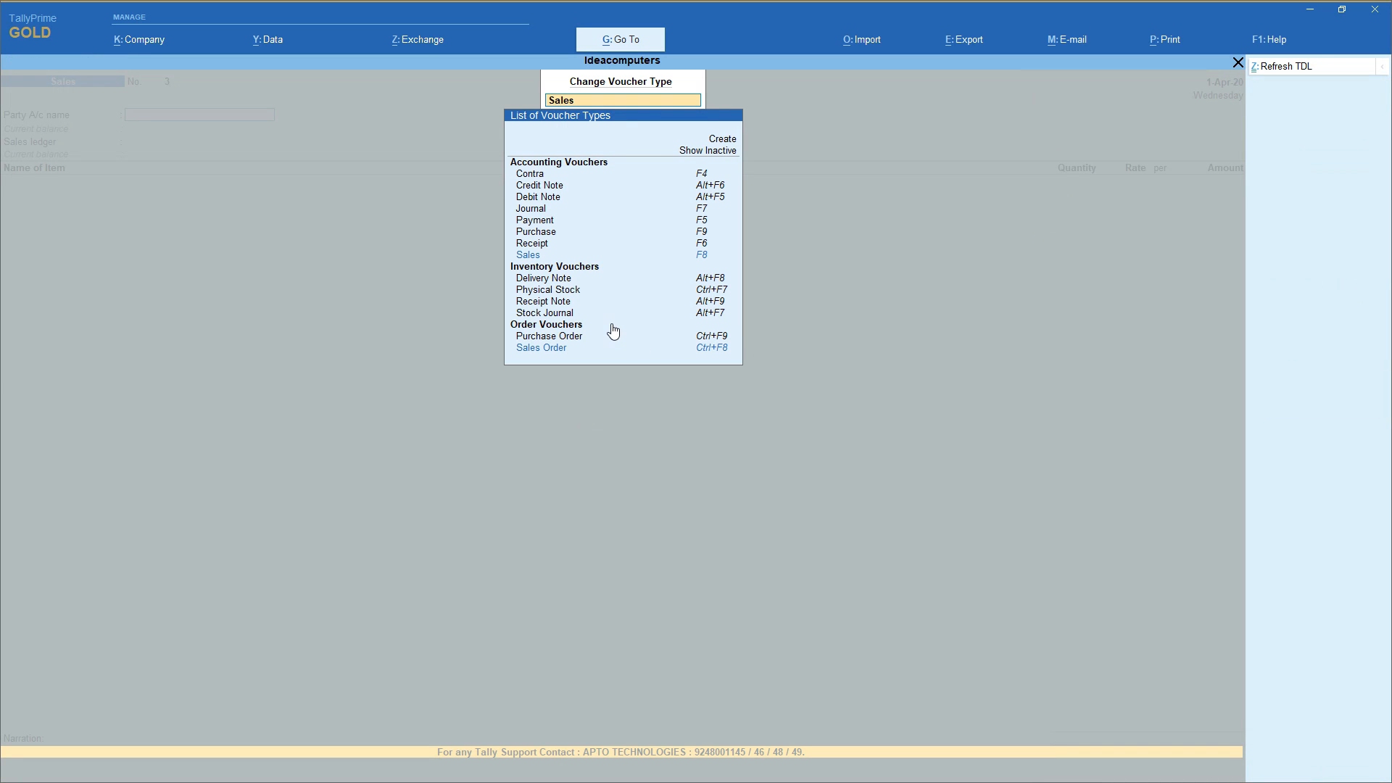
left_click(555, 316)
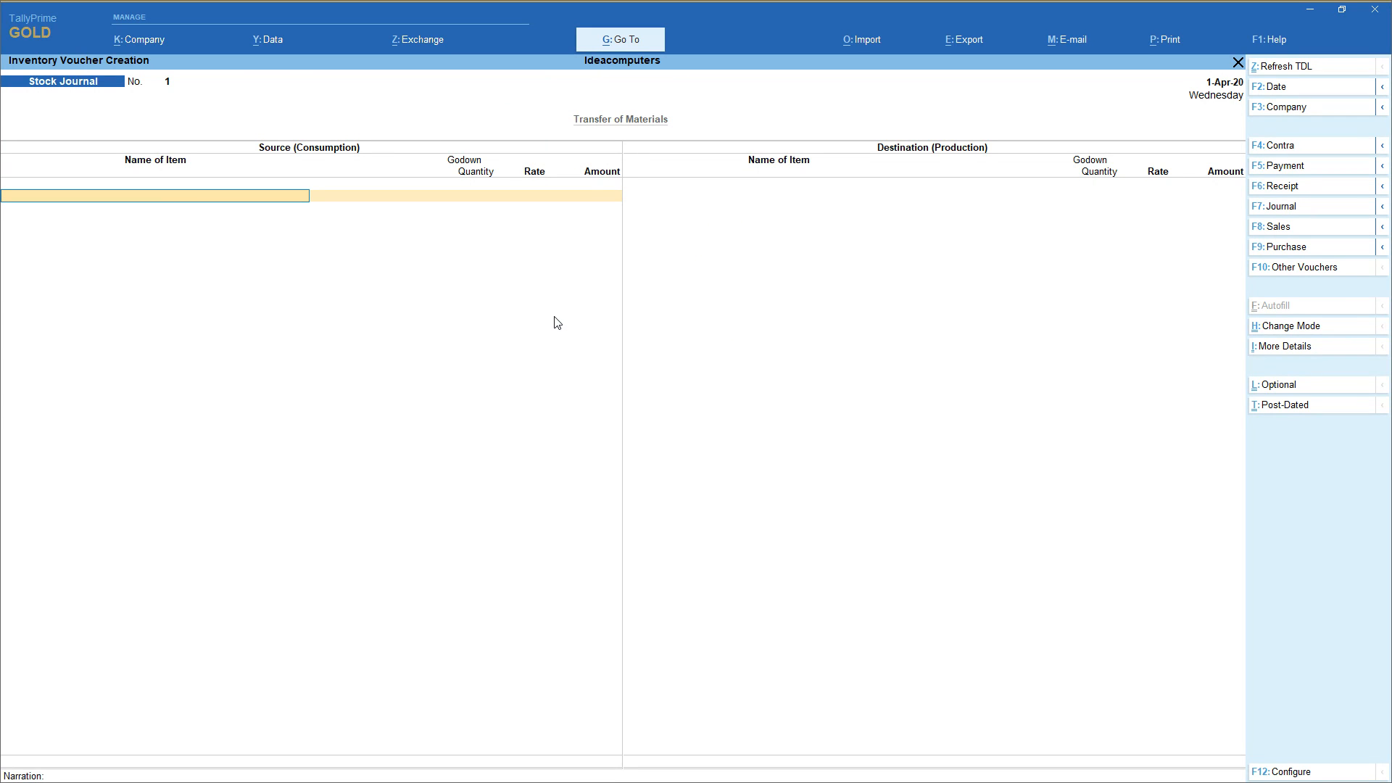
key("Down")
key("Down")
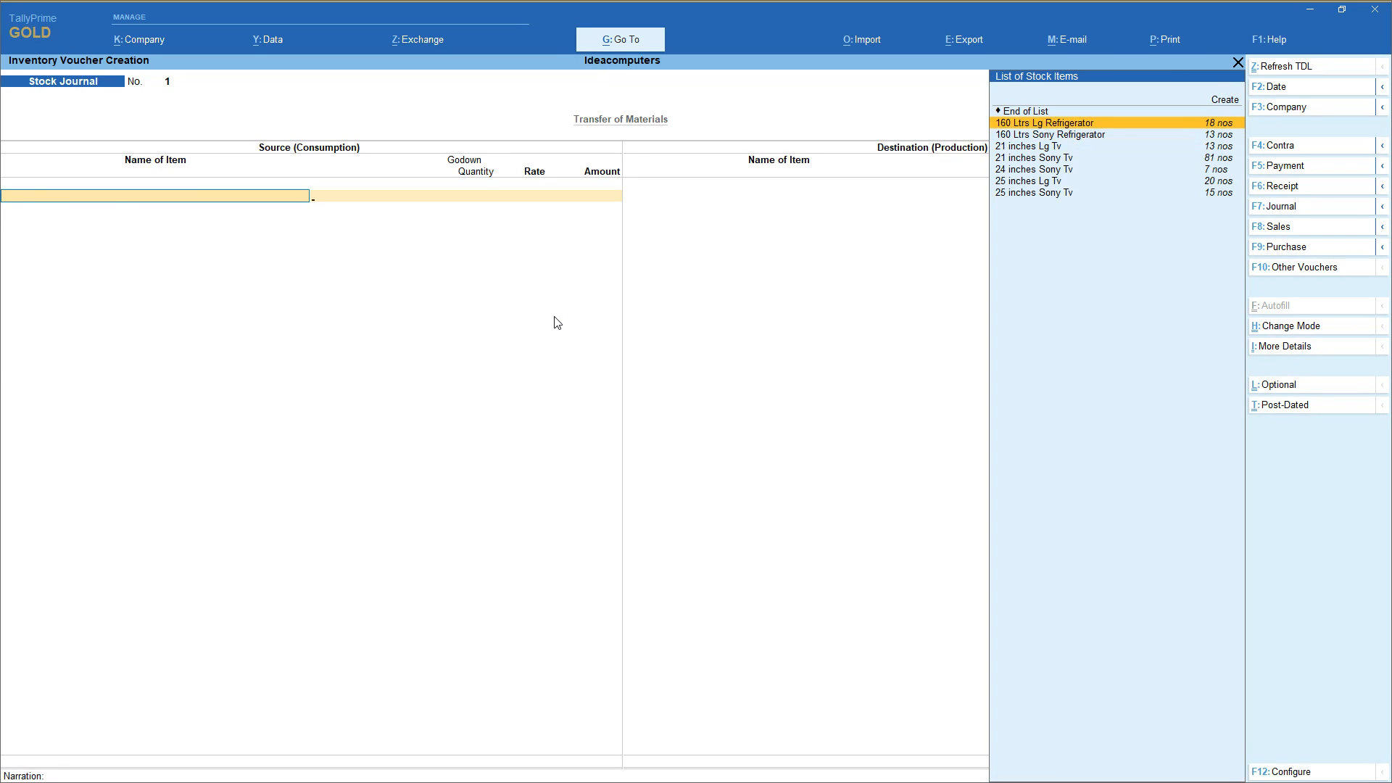
key("Return")
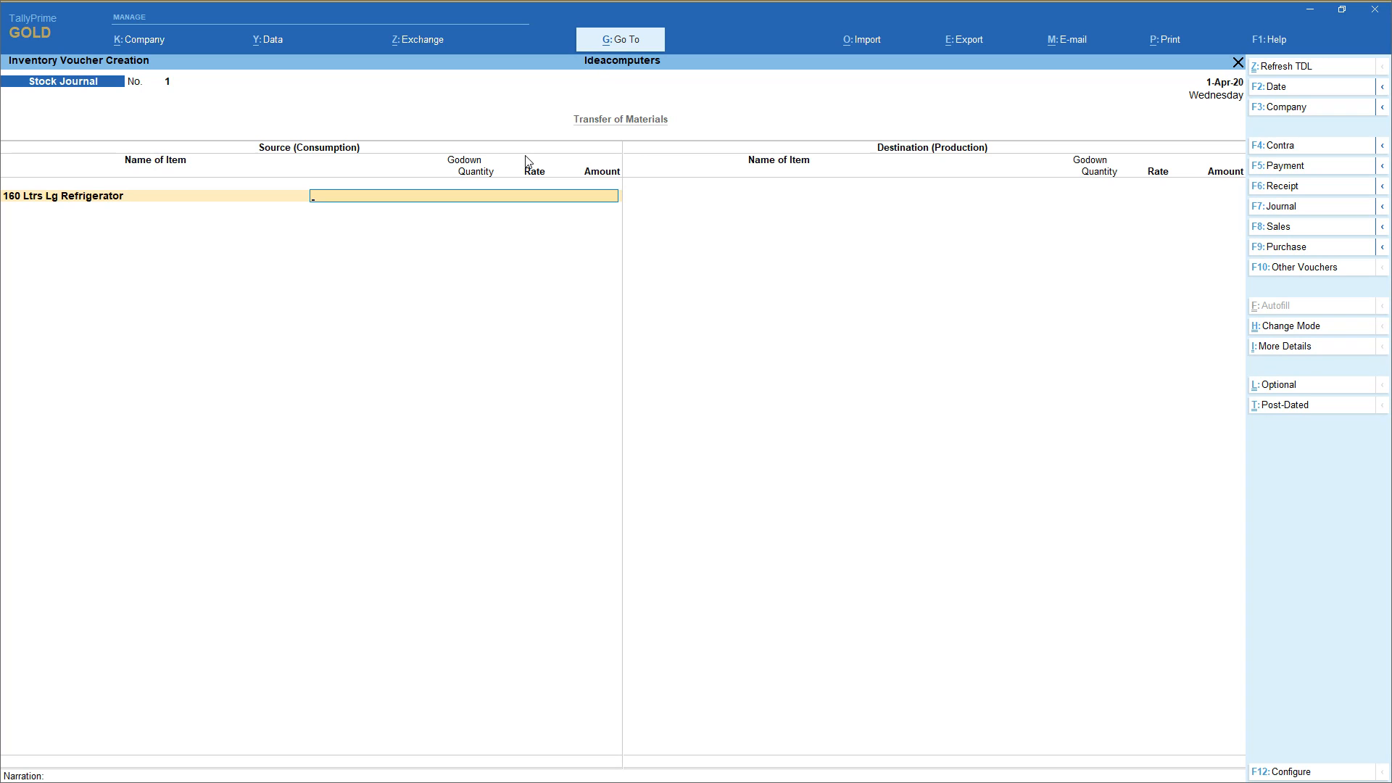
key("space")
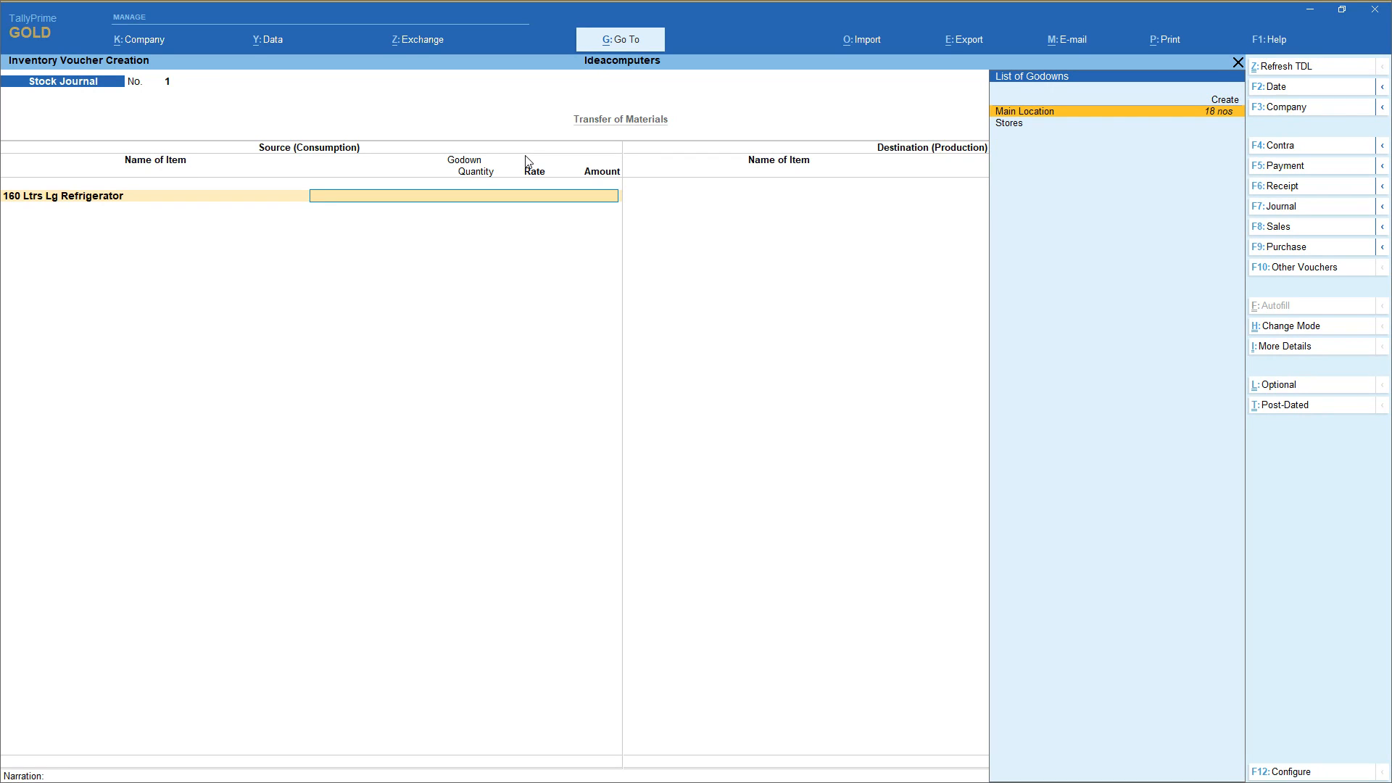
left_click(1224, 115)
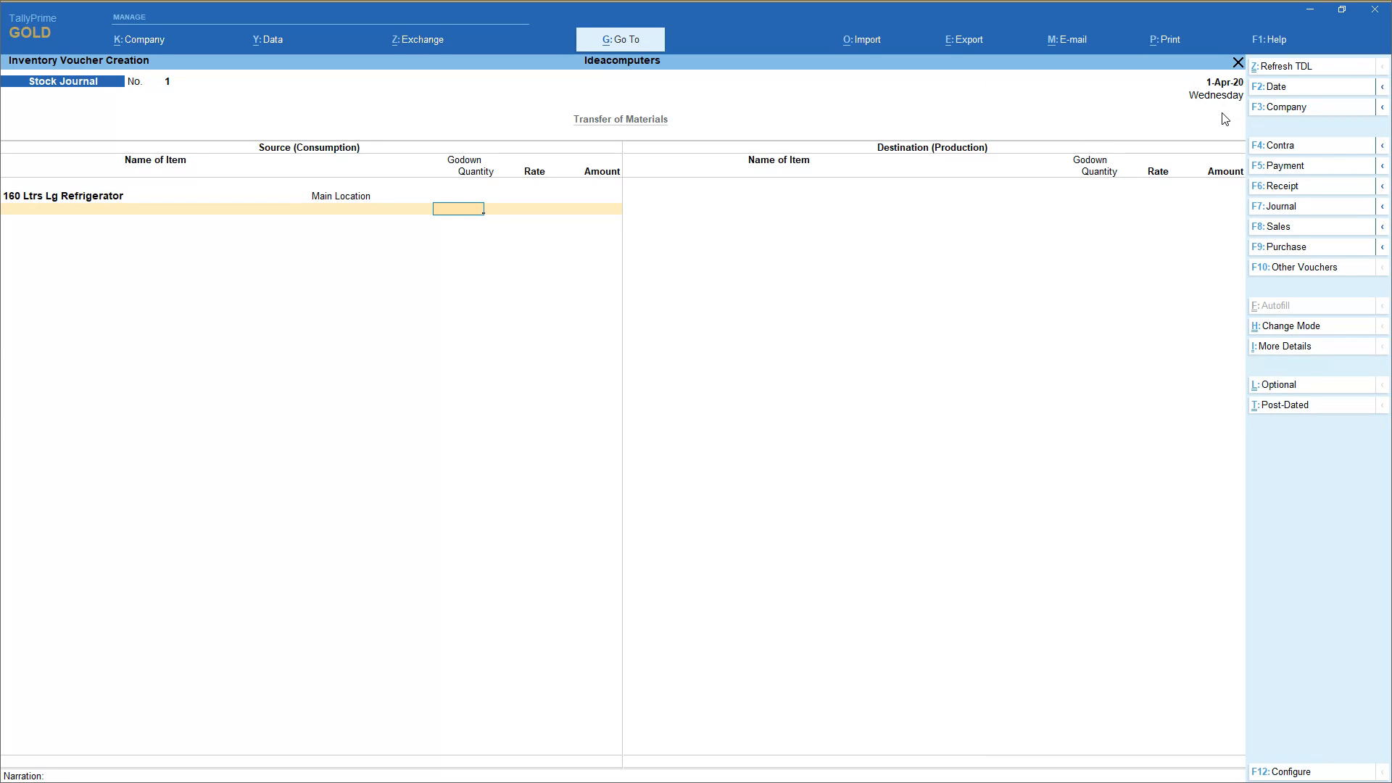
type("7")
key("Return")
key("Return")
key("Return")
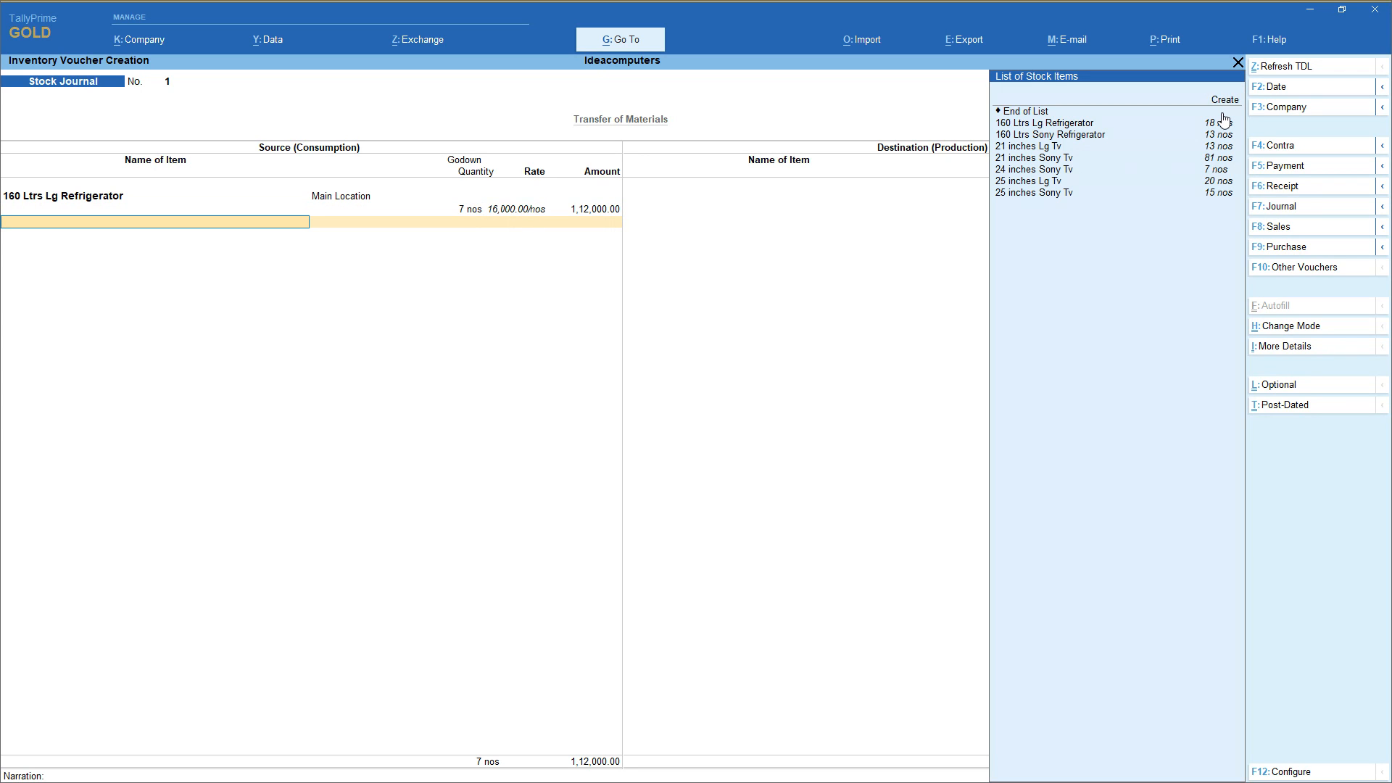
Add 21 inches Sony Tv as a source item, 25 nos at 15,000 from Main Location.
key("Down")
key("Down")
key("Down")
key("Return")
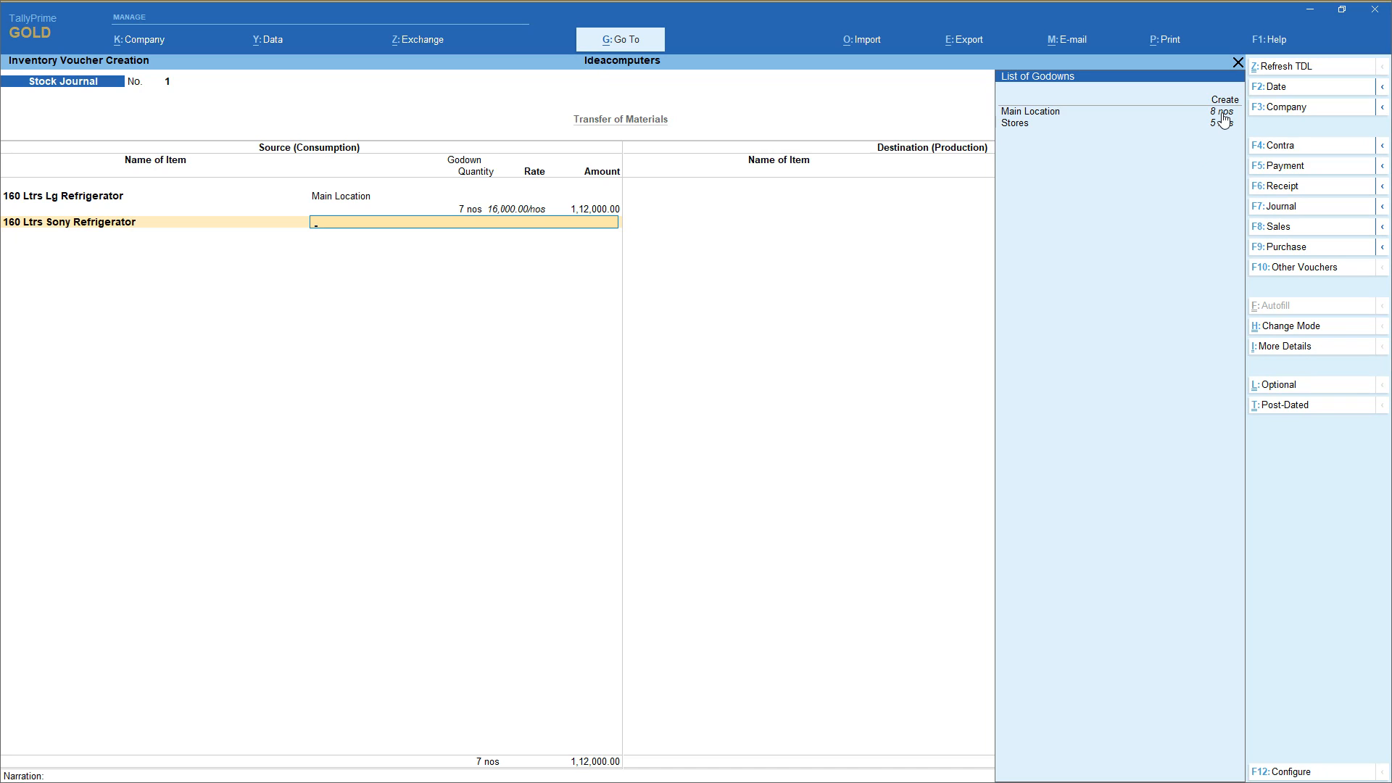
key("BackSpace")
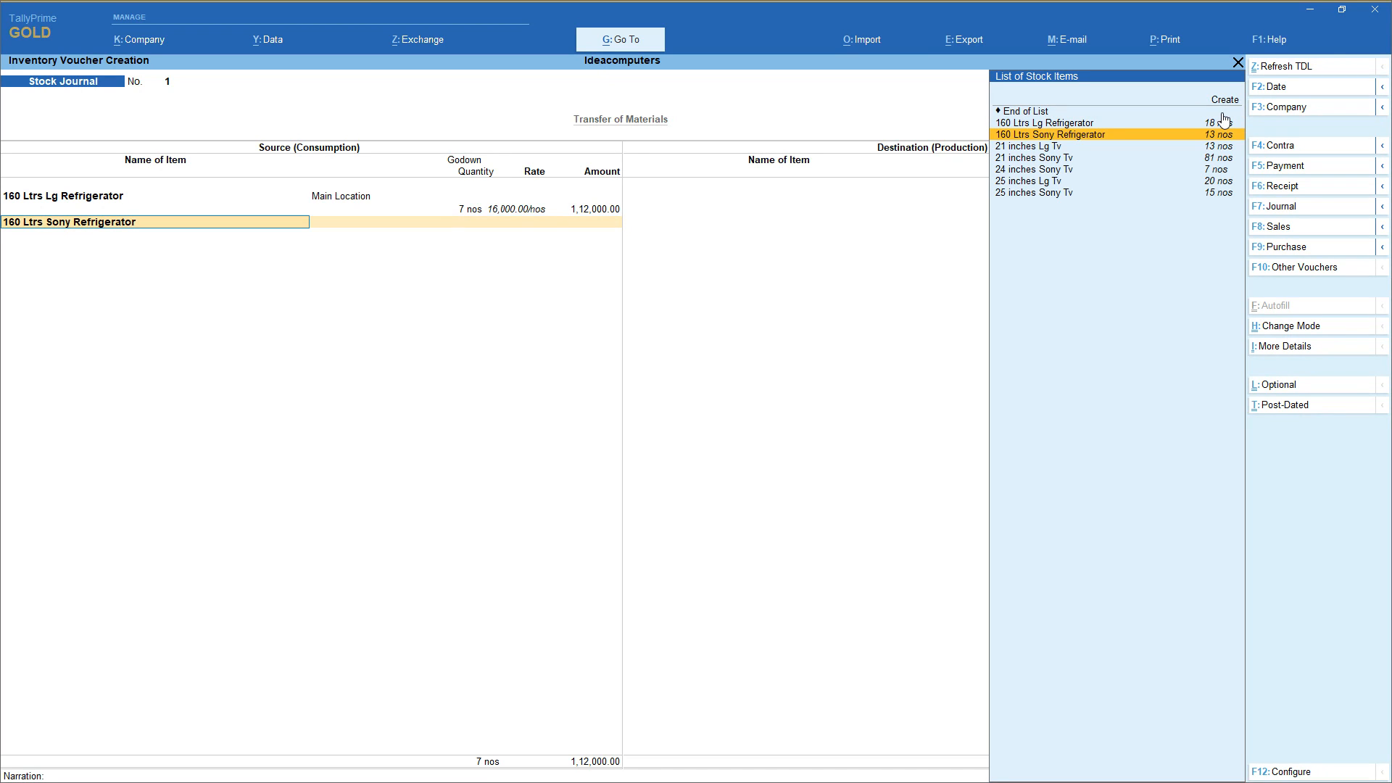
key("Down")
key("Down")
key("Return")
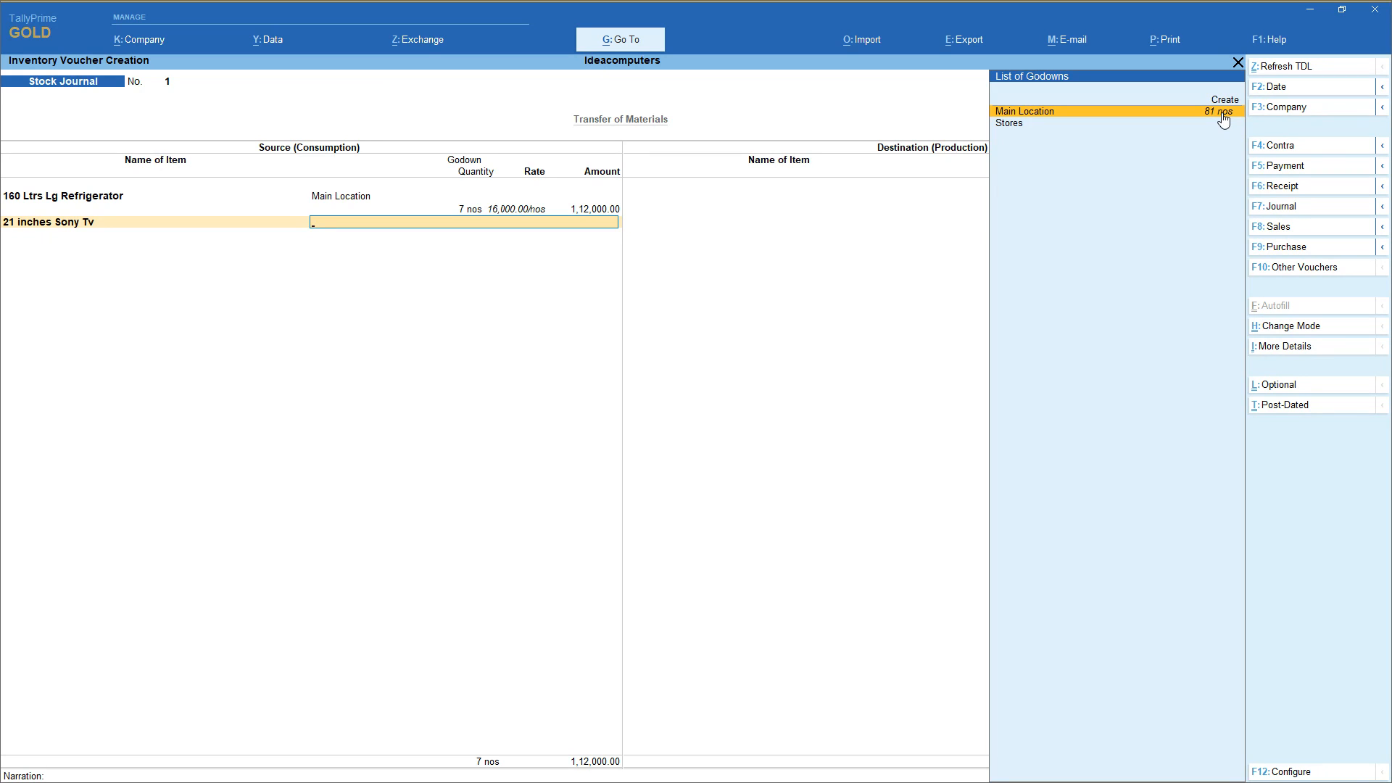
key("Return")
type("25")
key("Return")
key("Return")
key("Return")
Add 25 inches Lg Tv as a source item, 5 nos at 15,000 from Main Location.
key("Down")
key("Down")
key("Down")
key("Down")
key("Down")
key("Return")
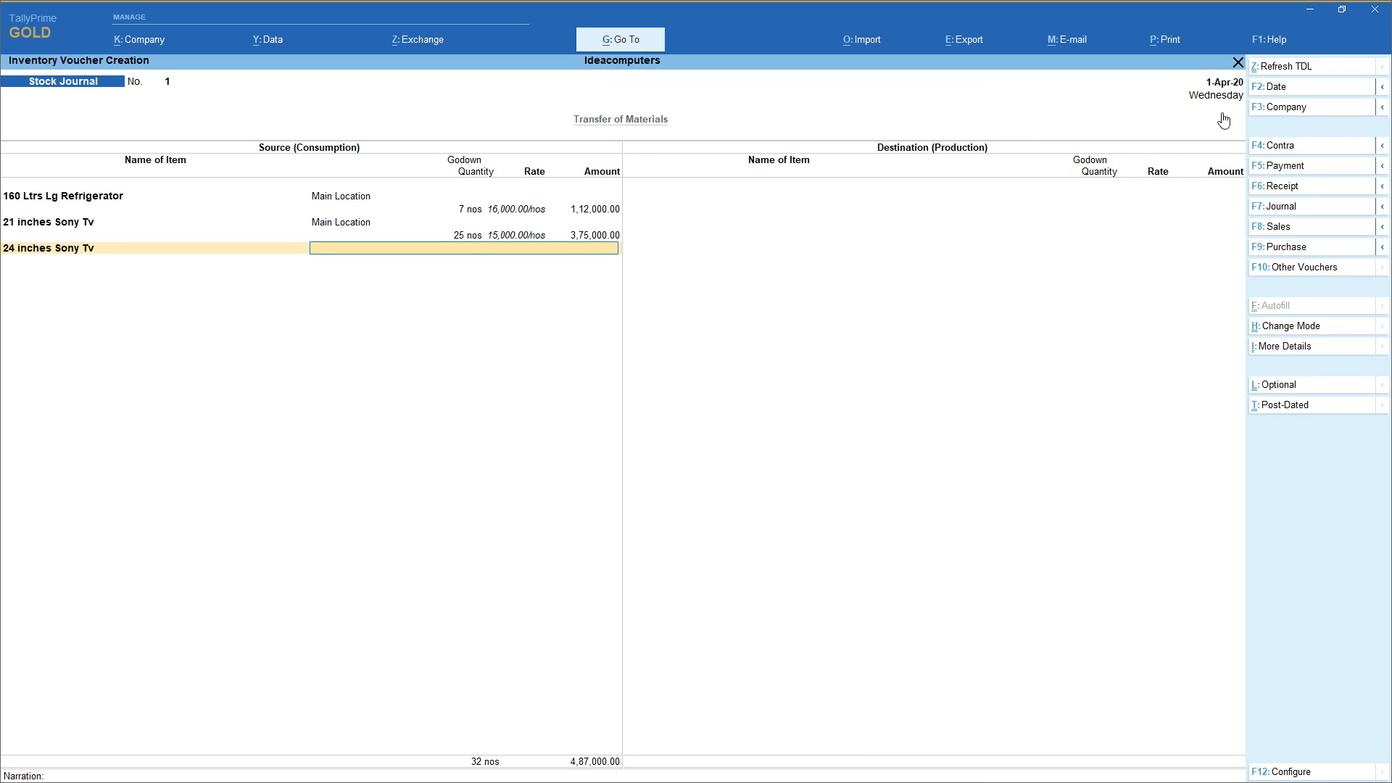
key("BackSpace")
key("Down")
key("Return")
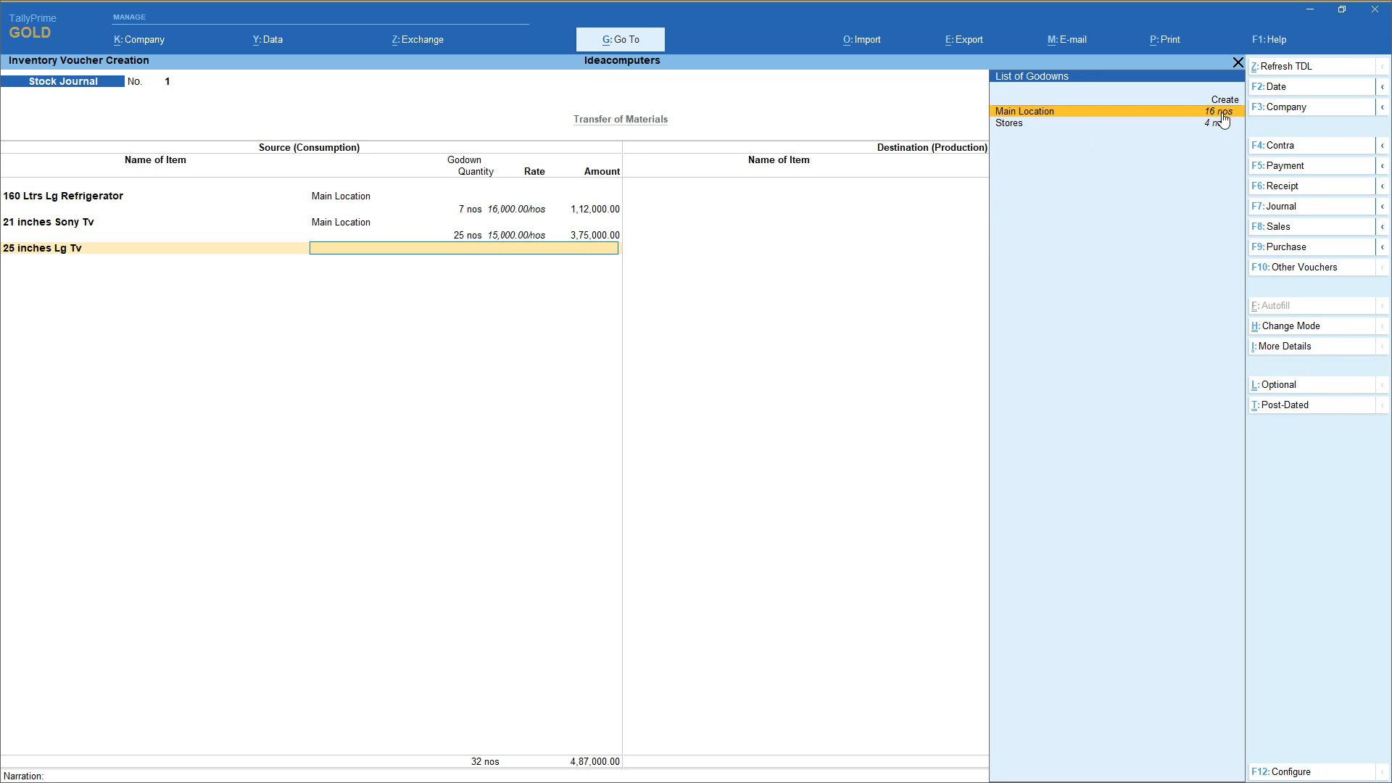
left_click(1223, 115)
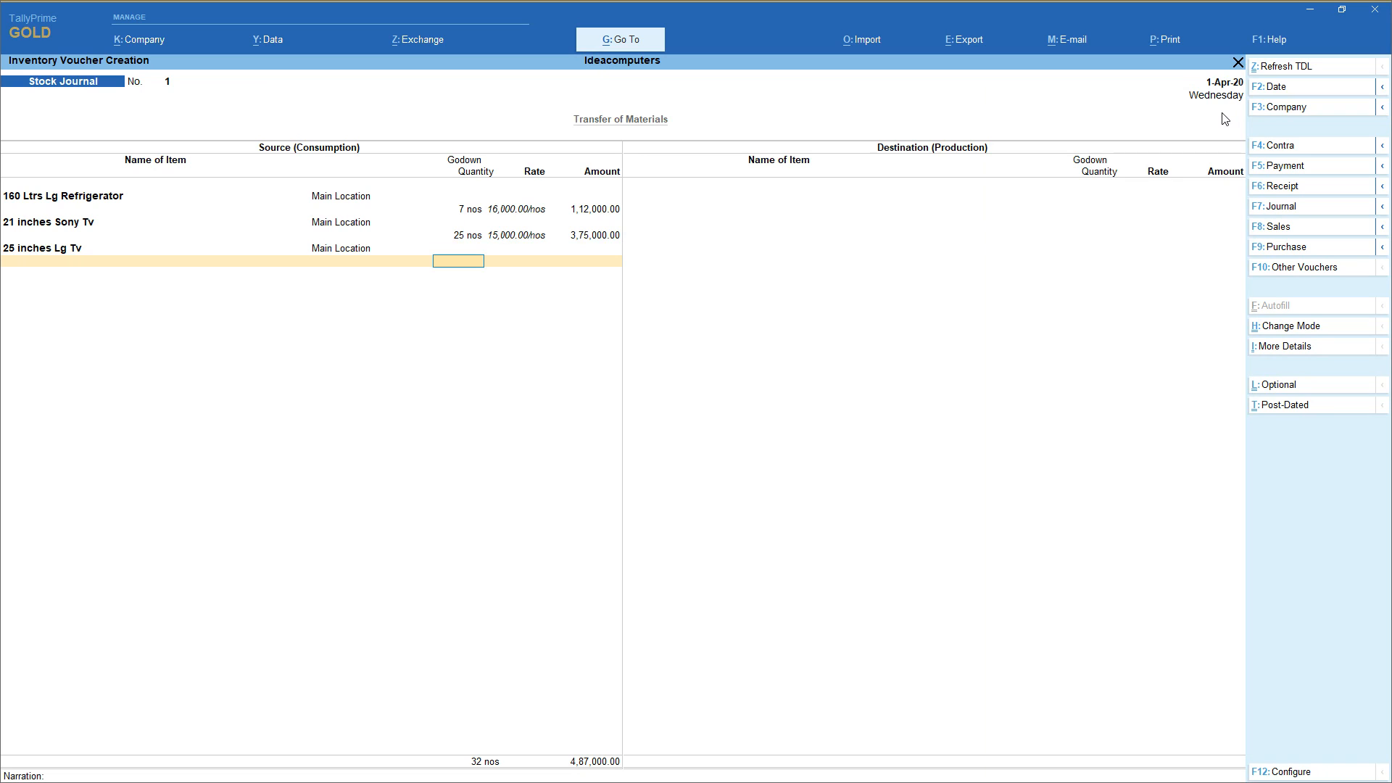
key("Return")
key("Return")
key("Return")
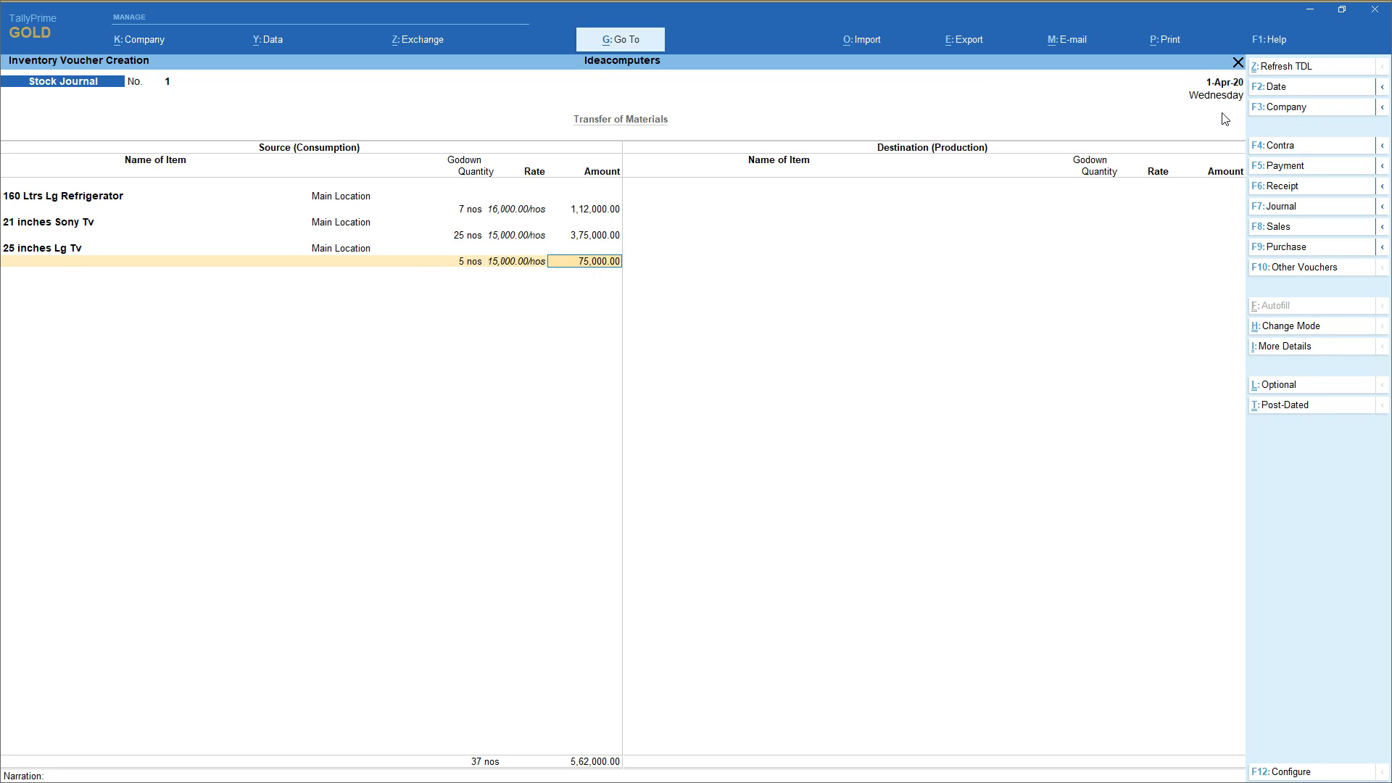
Add 25 inches Sony Tv as a source item, 5 nos at 15,000 from Stores, and end the source list.
key("Down")
key("Down")
key("Down")
key("Down")
key("Down")
key("Down")
key("Down")
key("Down")
key("Down")
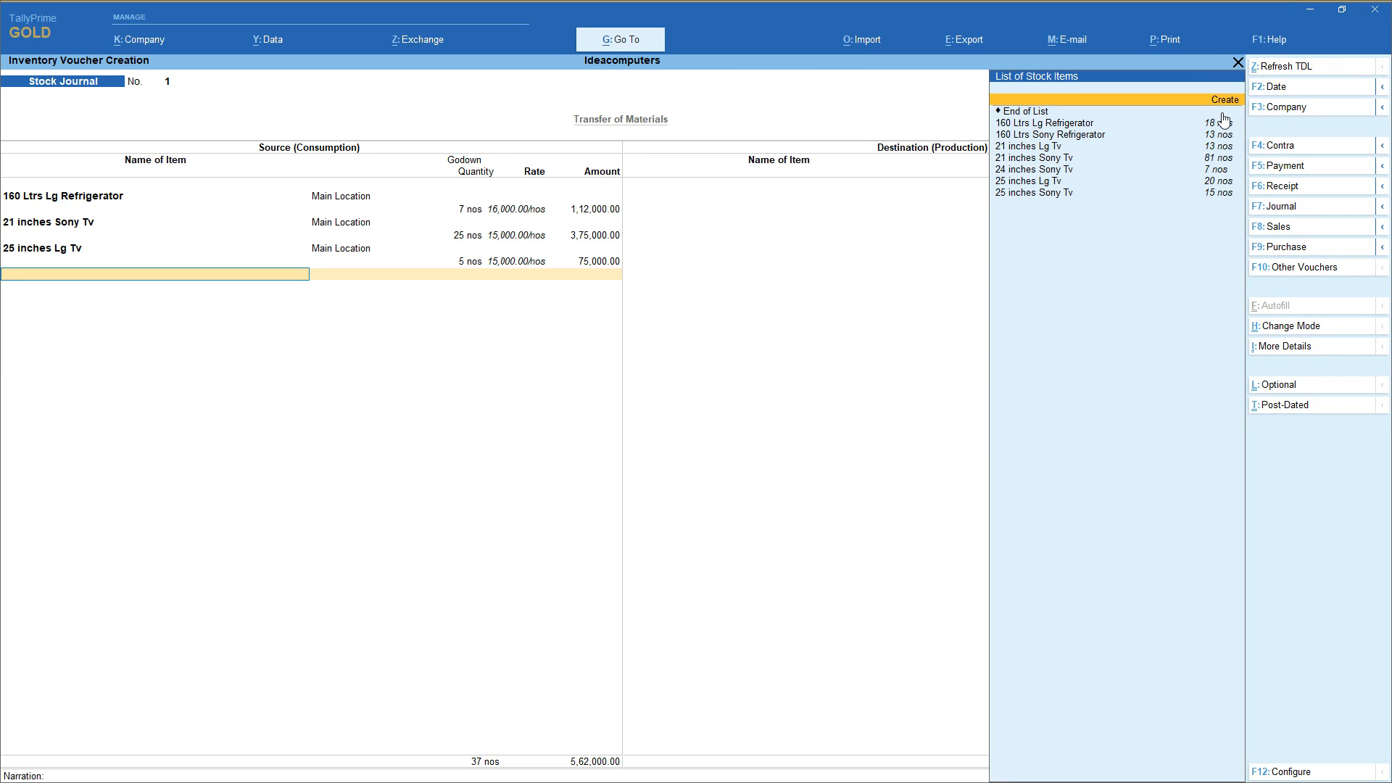
key("Return")
key("Down")
key("Down")
key("Return")
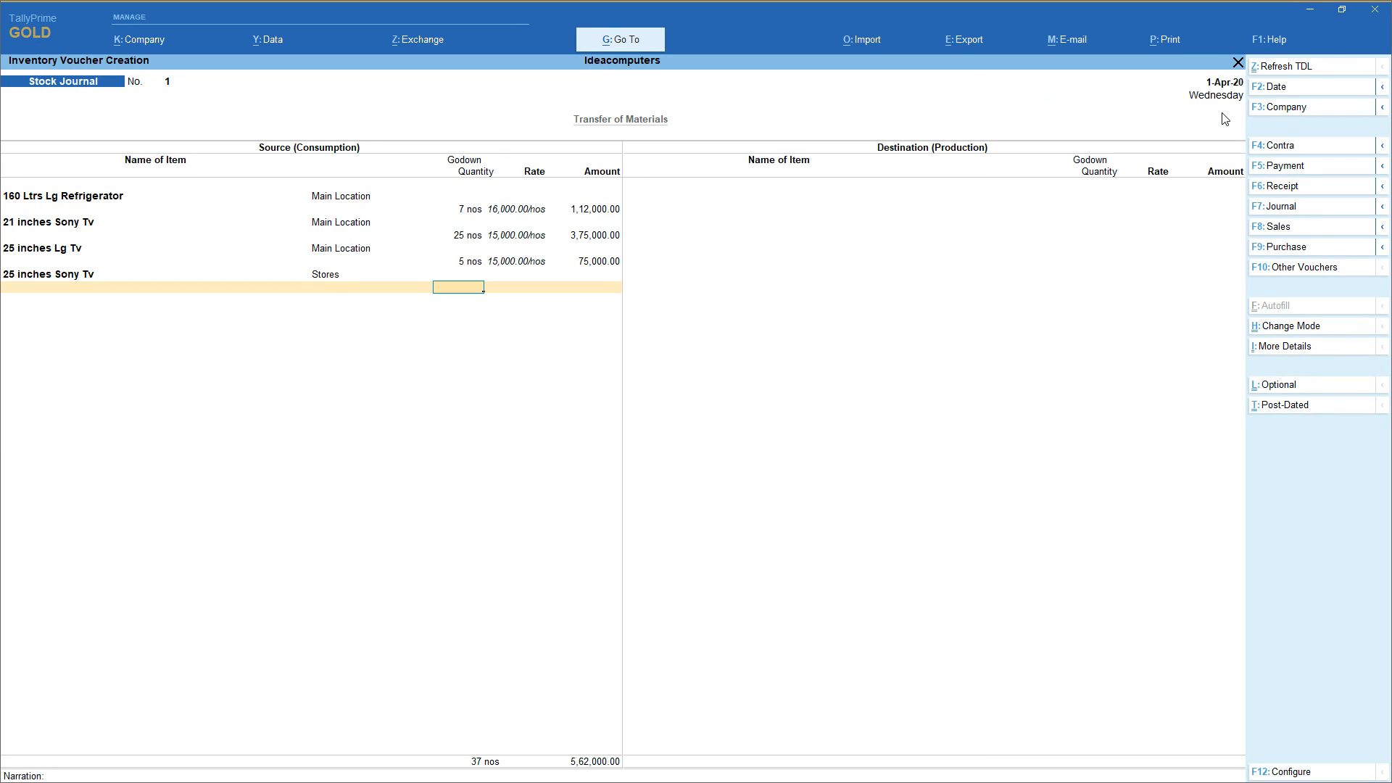
key("BackSpace")
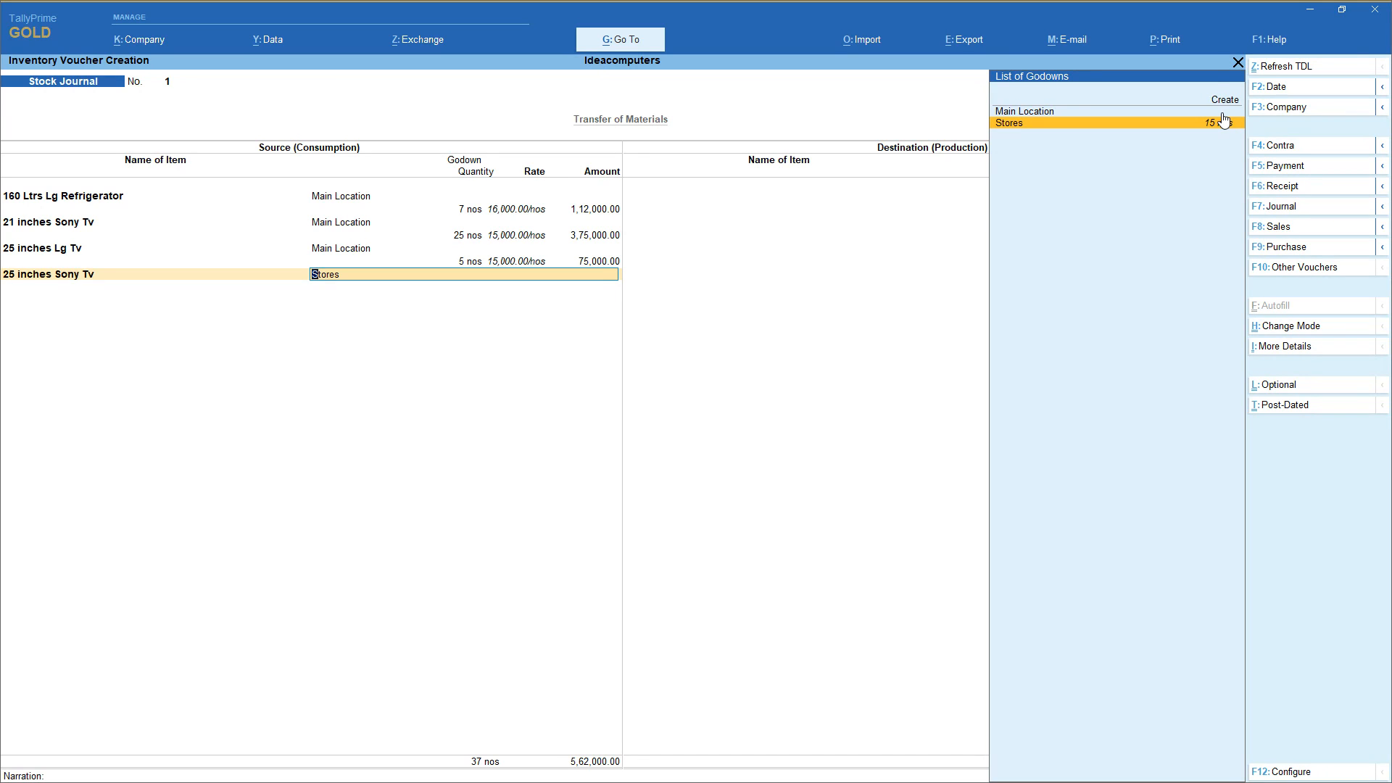
key("Return")
key("Return")
key("Return")
key("Return")
key("Return")
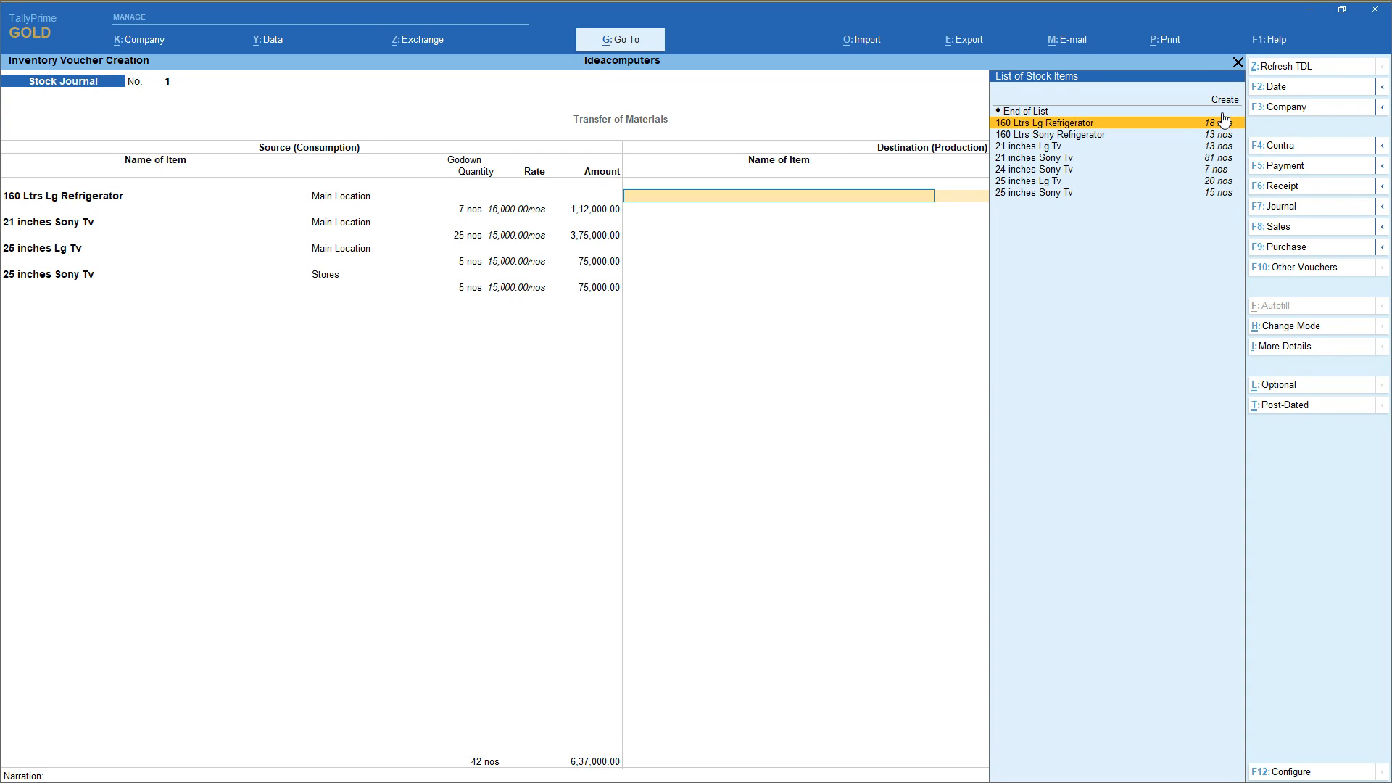
Add 160 Ltrs Lg Refrigerator as a destination item, 7 nos at 16,000 into Stores.
key("Return")
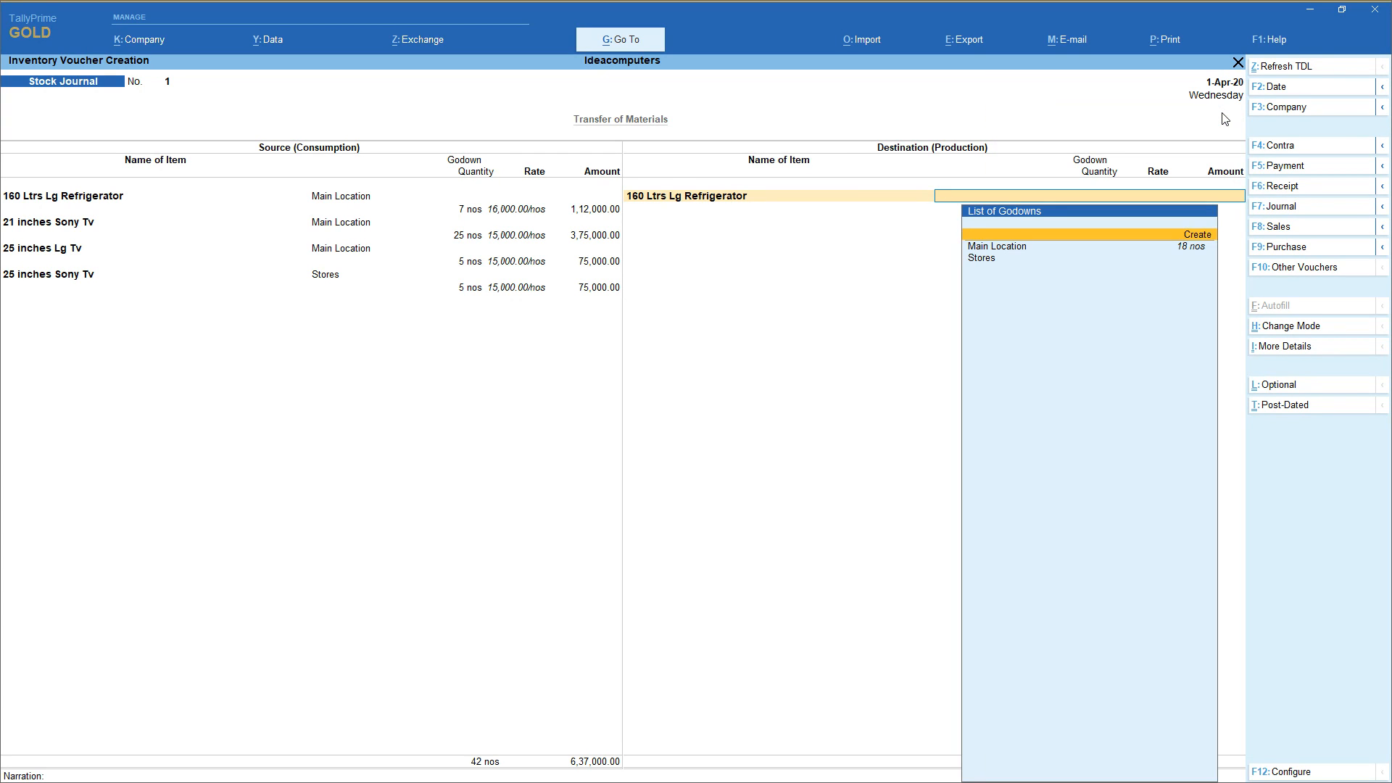
key("Down")
key("Down")
key("Return")
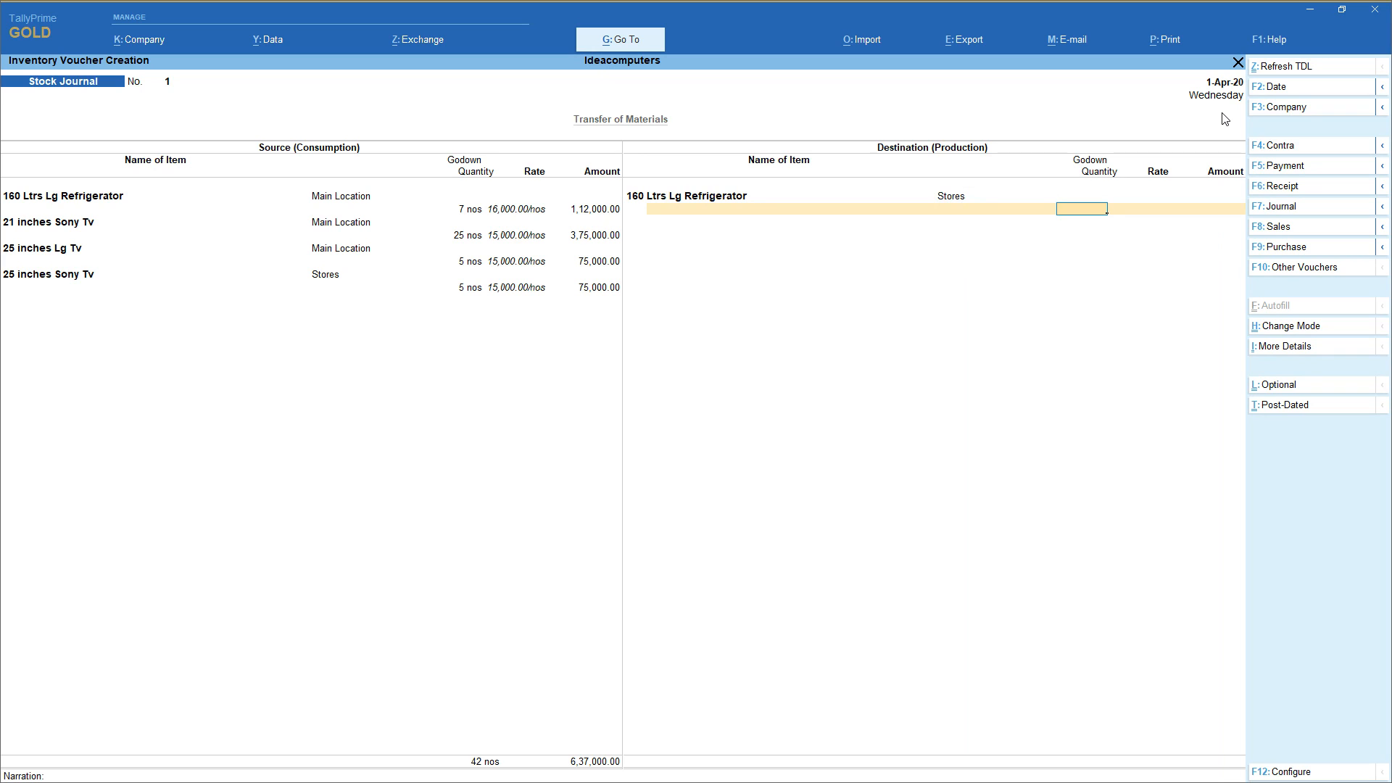
key("Return")
key("Return")
key("Return")
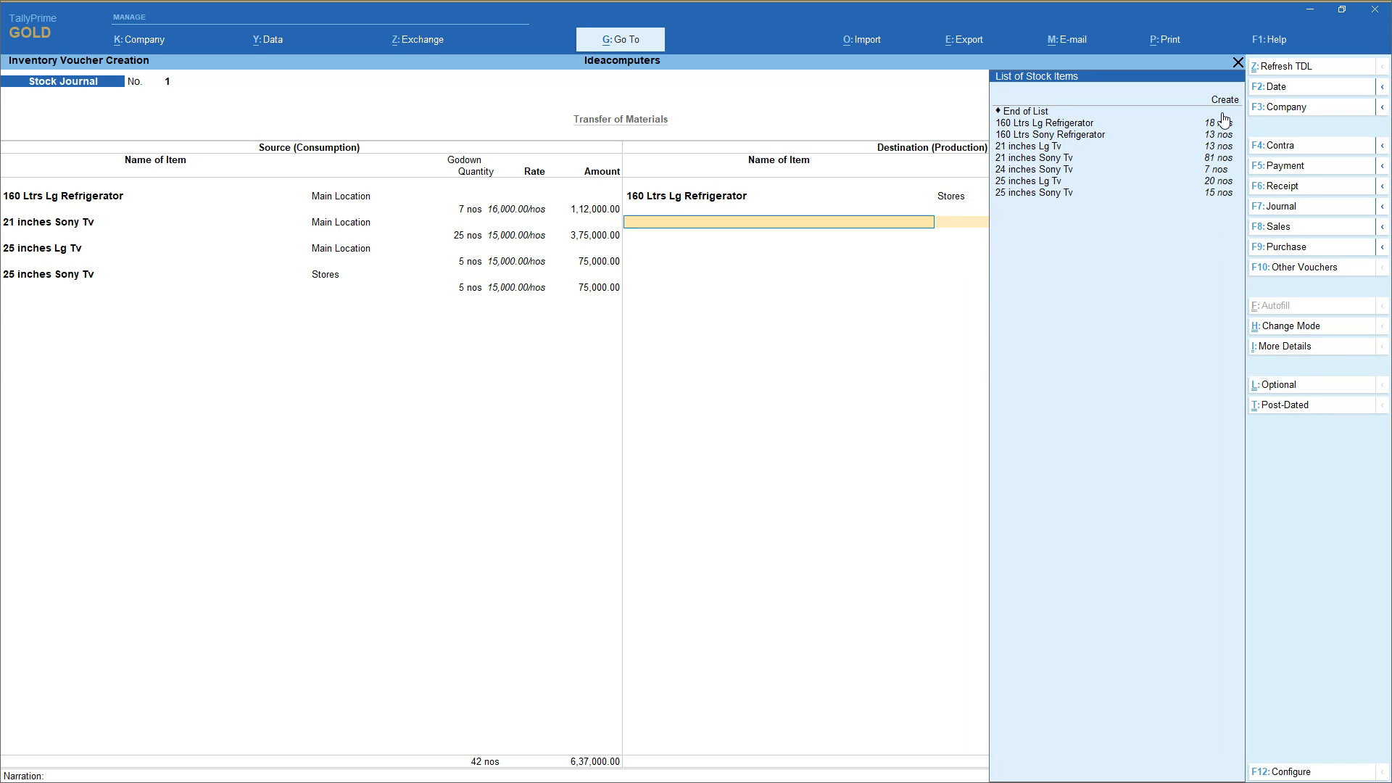
Add 21 inches Sony Tv as a destination item, 25 nos at 15,000 into Stores.
key("Down")
key("Down")
key("Down")
key("Down")
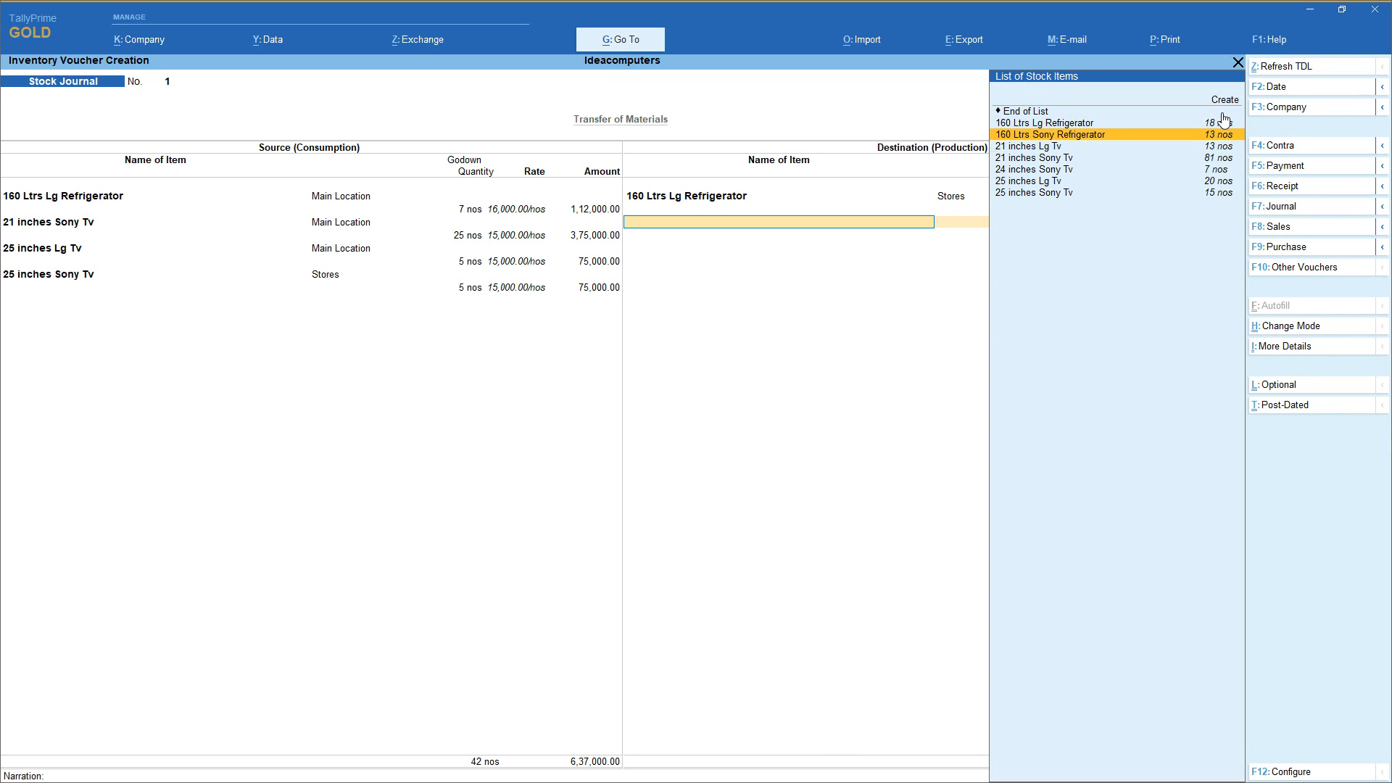
key("Return")
key("Down")
key("Down")
key("Return")
type("25")
key("Return")
key("Return")
key("Return")
Add 25 inches Lg Tv as a destination item, 5 nos at 15,000 into Stores.
key("Down")
key("Down")
key("Down")
key("Down")
key("Down")
key("Down")
key("Return")
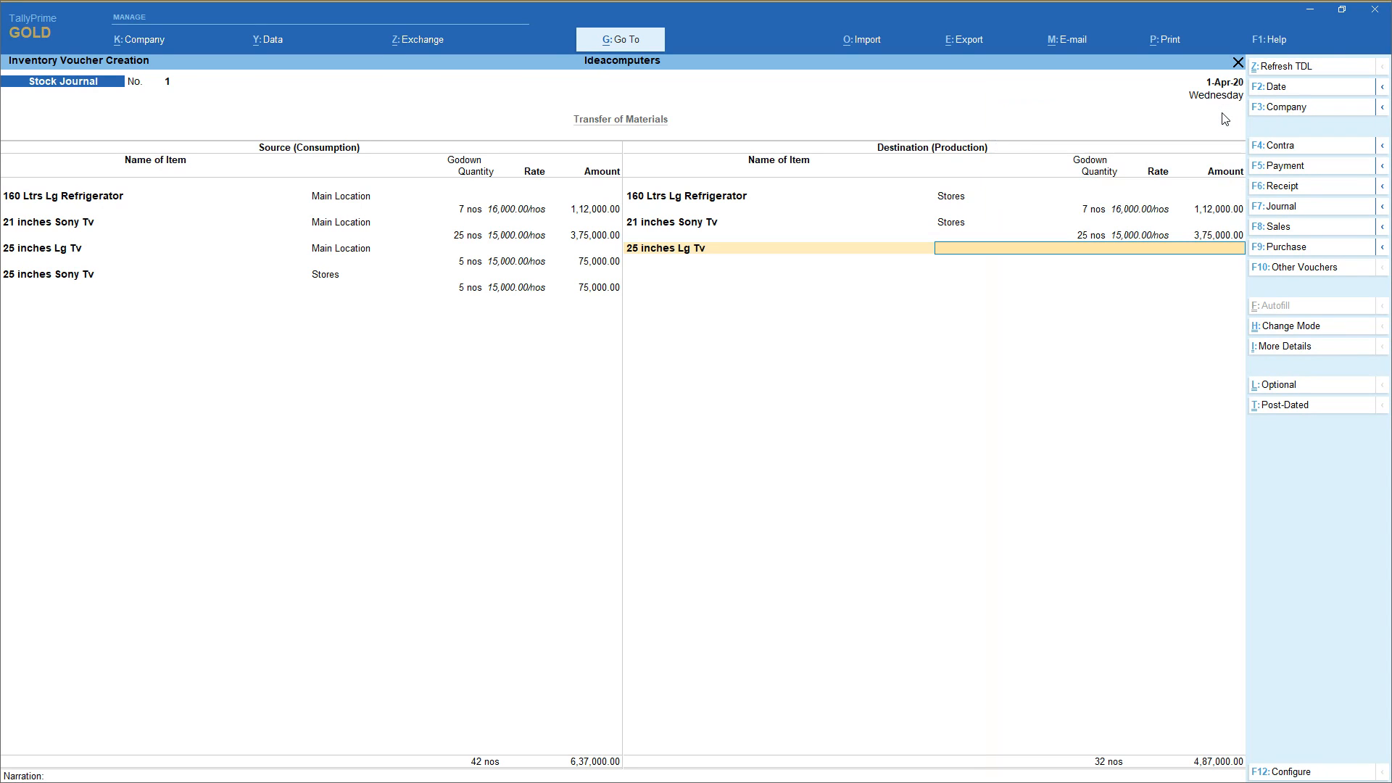
key("Down")
key("Down")
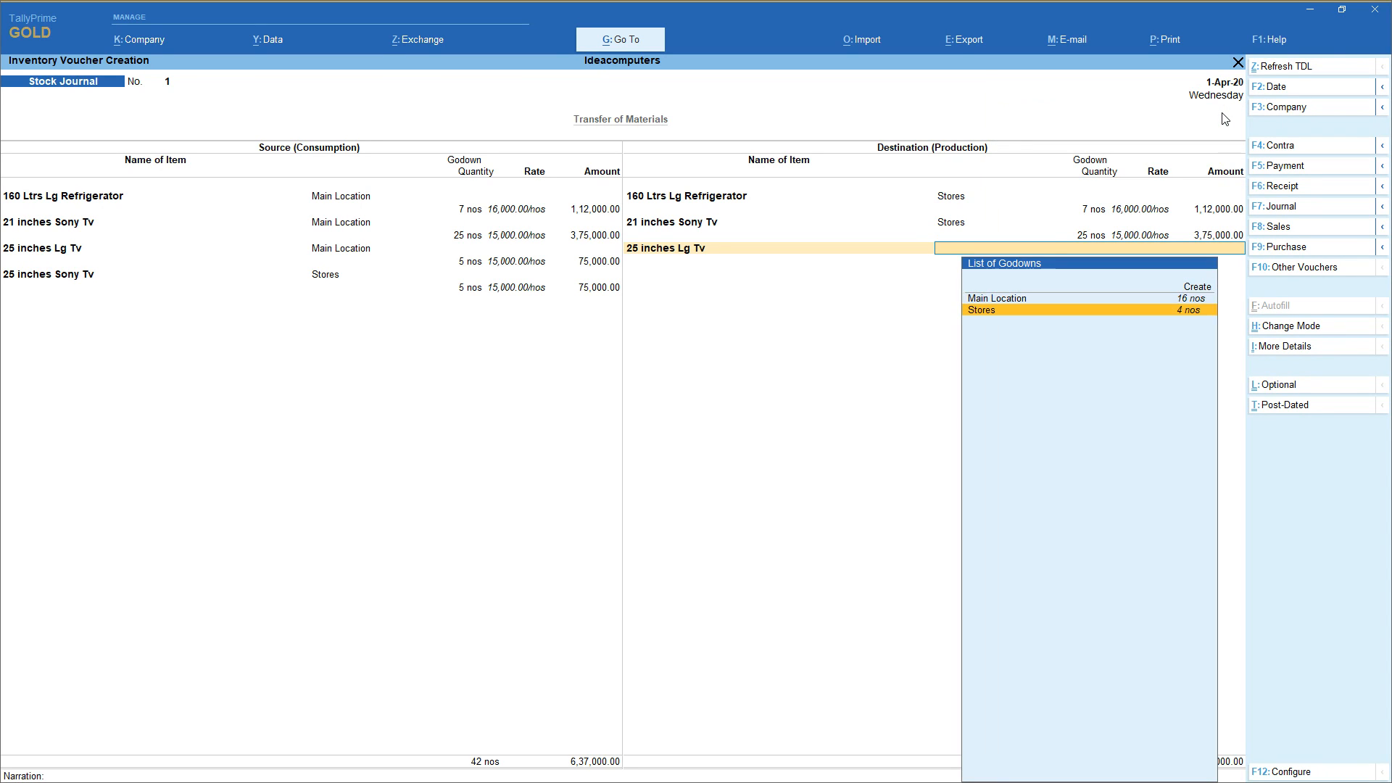
key("Return")
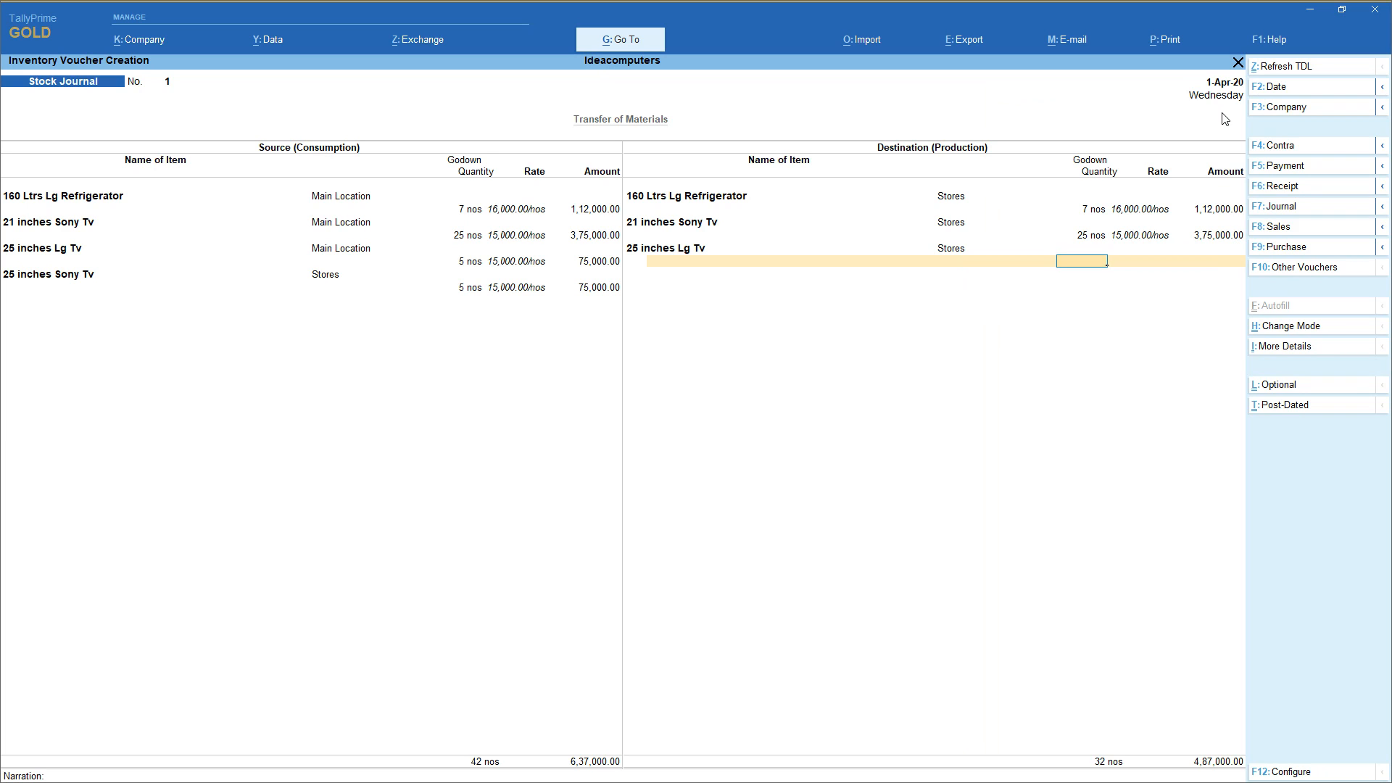
type("5")
key("Return")
key("Return")
key("Return")
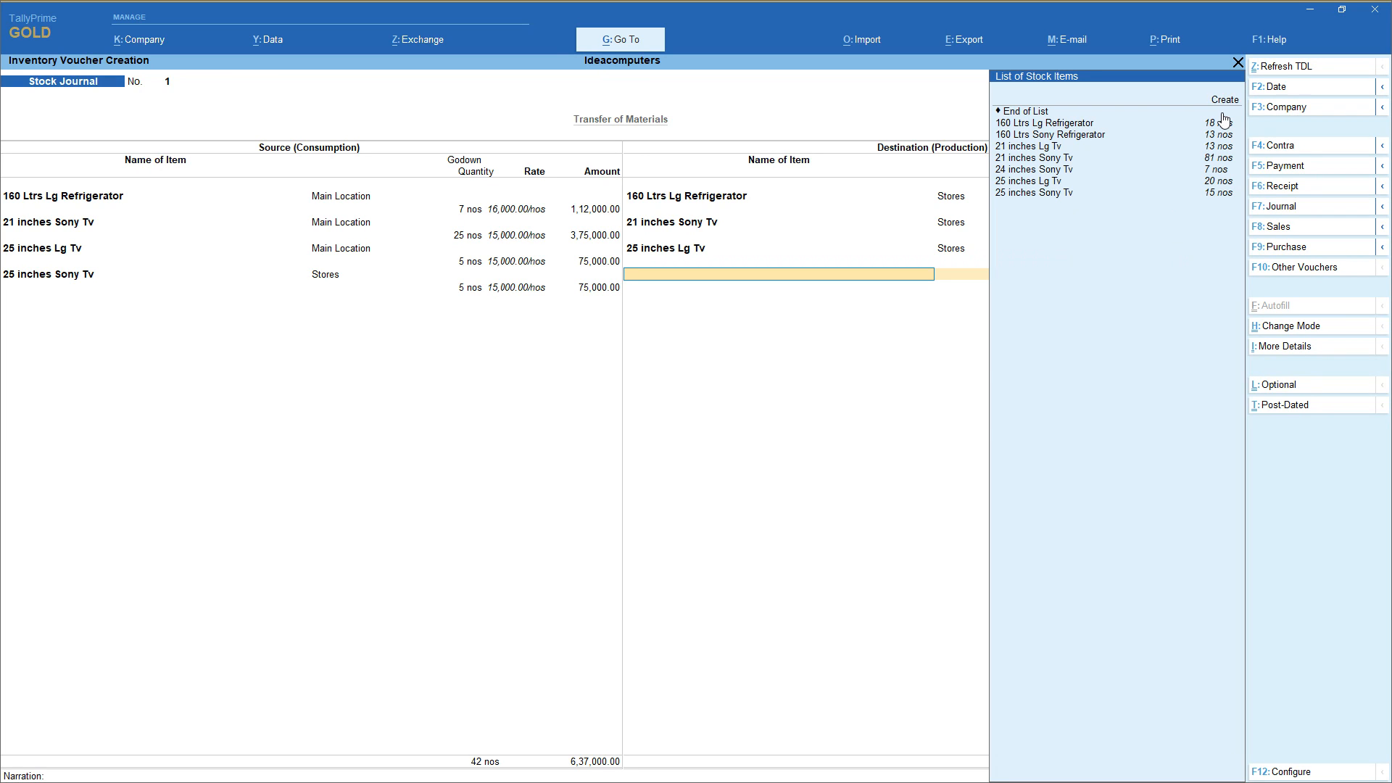
Add 25 inches Sony Tv as a destination item, 5 nos at 15,000 into Main Location.
key("Down")
key("Down")
key("Down")
key("Down")
key("Down")
key("Down")
key("Down")
key("Return")
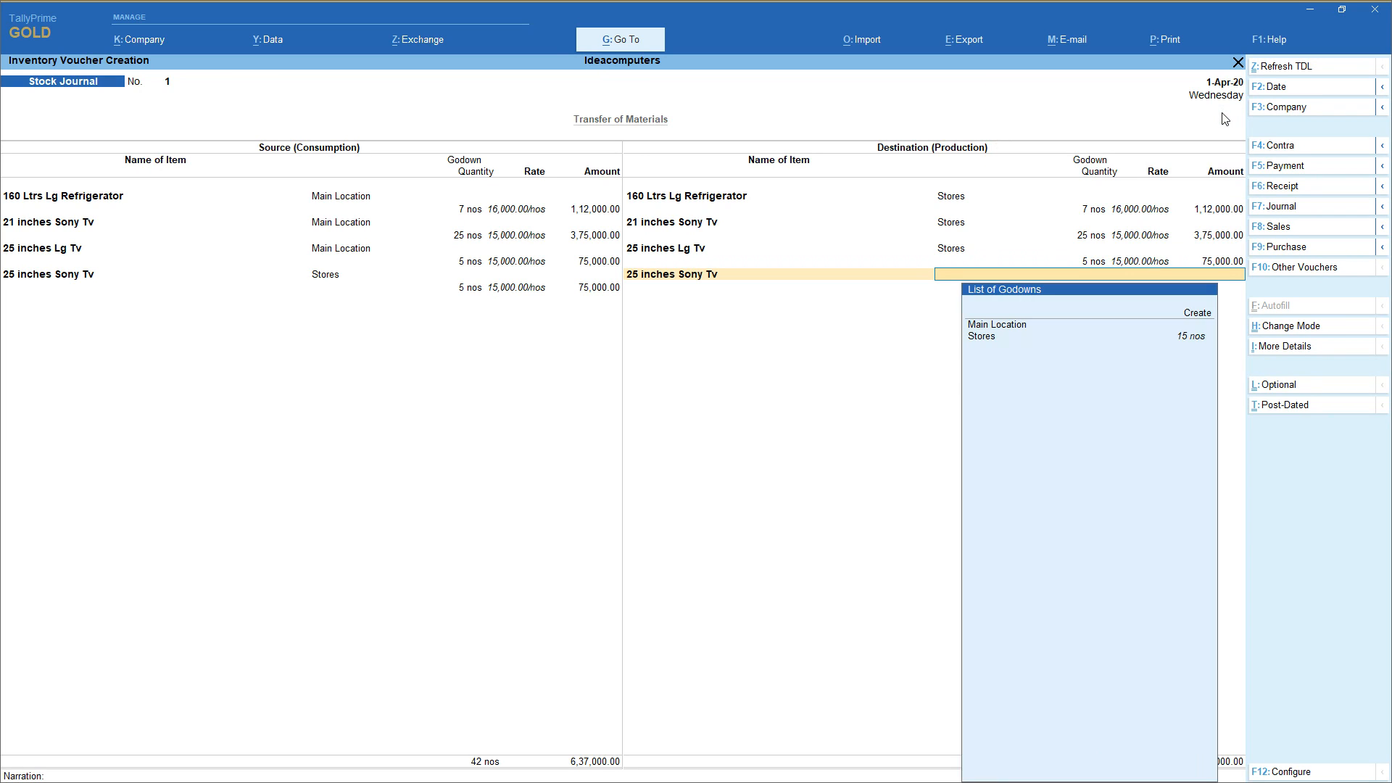
key("Down")
key("Down")
key("Up")
key("Return")
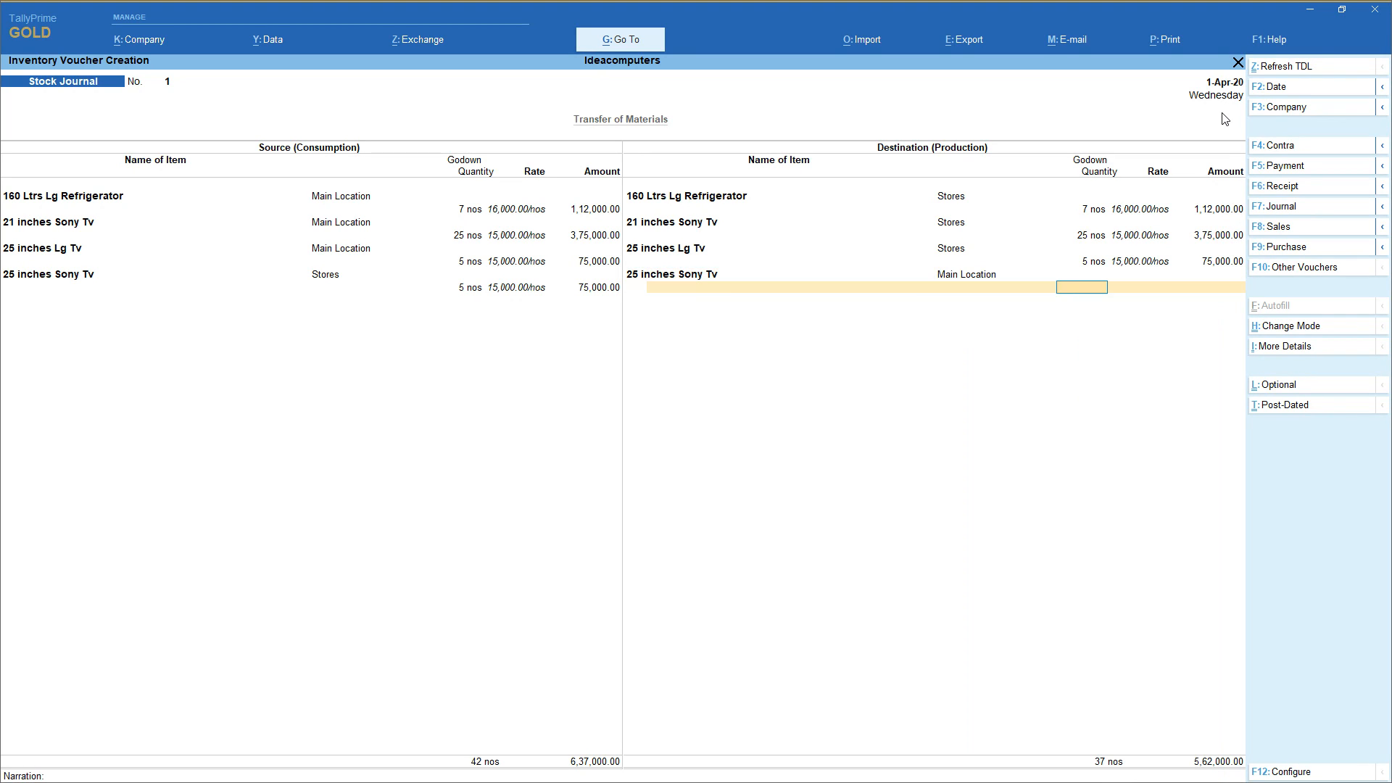
type("5")
key("Return")
key("Return")
key("Return")
Save the stock journal with a blank narration and exit voucher creation.
key("Return")
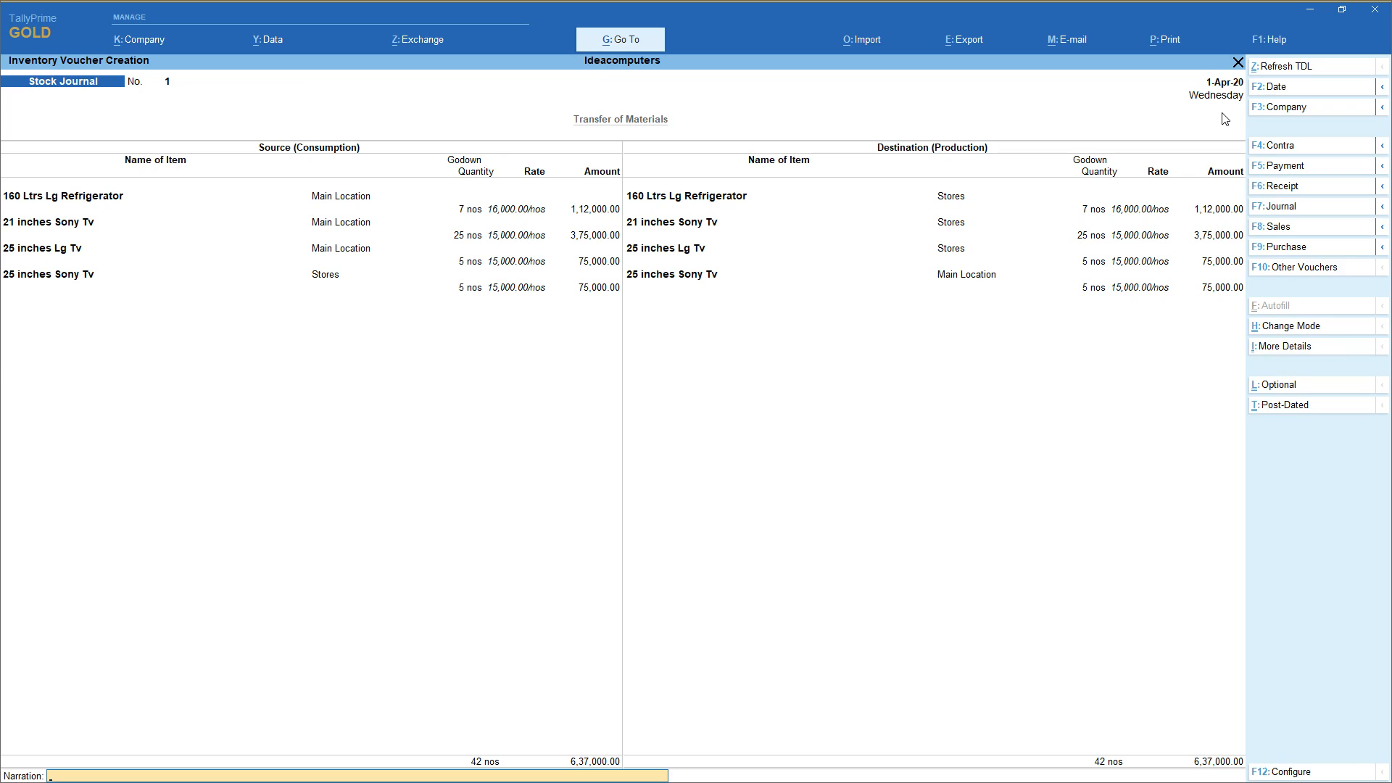
key("Return")
key("Return")
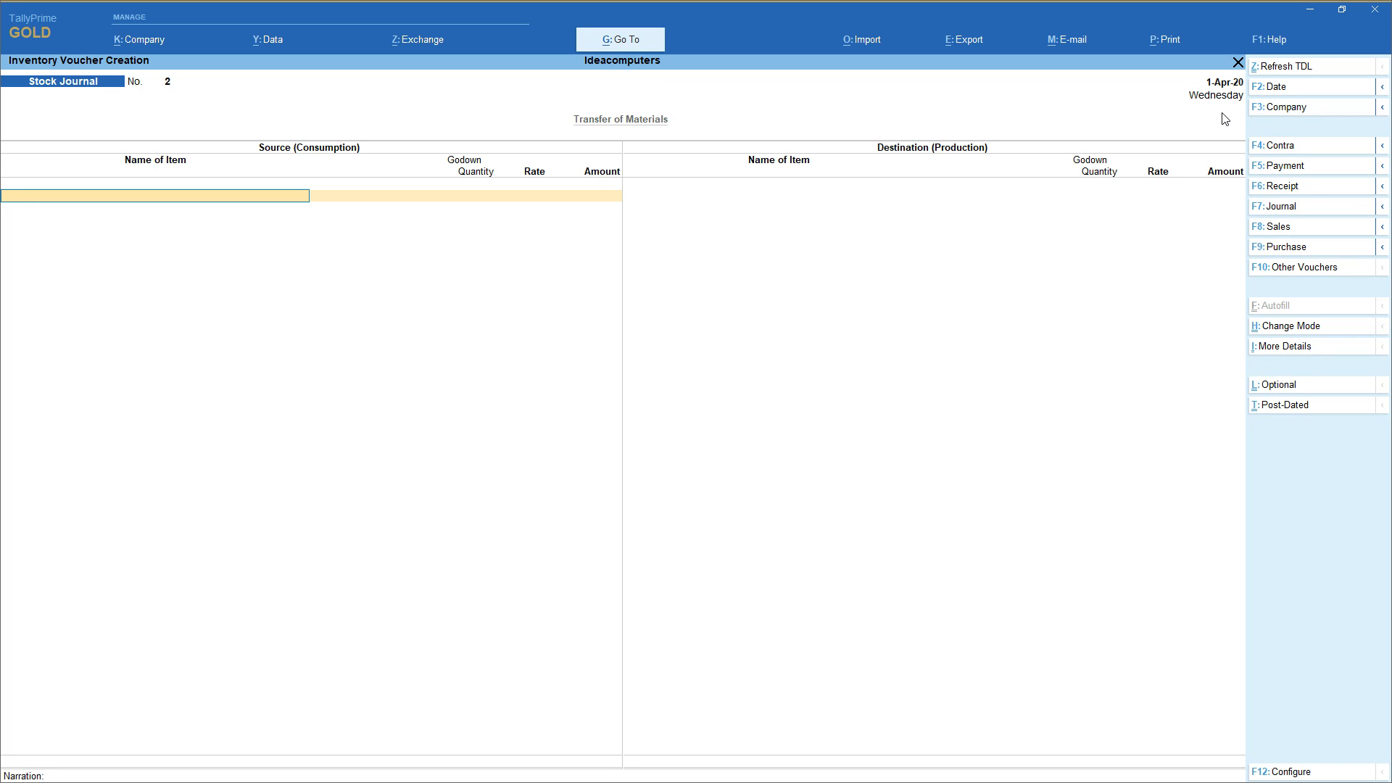
key("Escape")
key("Return")
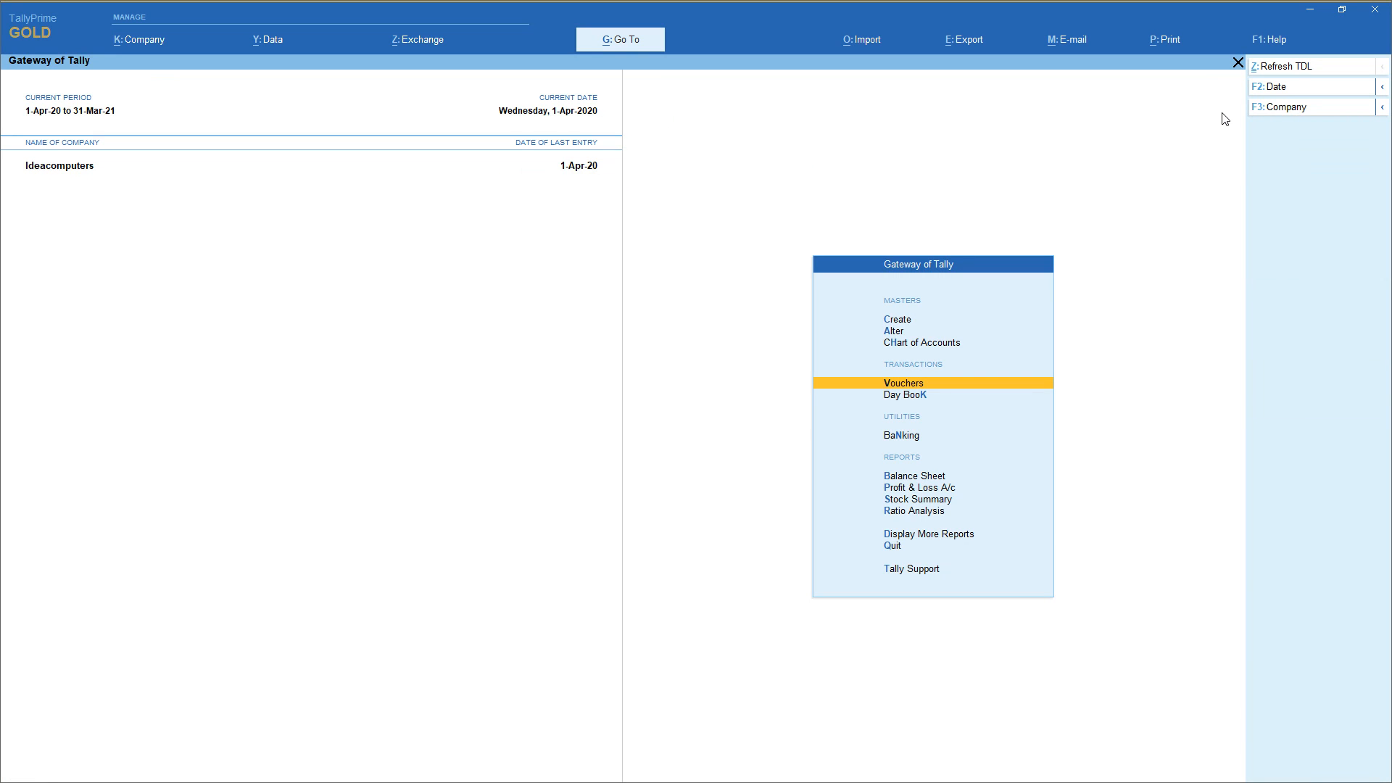
key("Return")
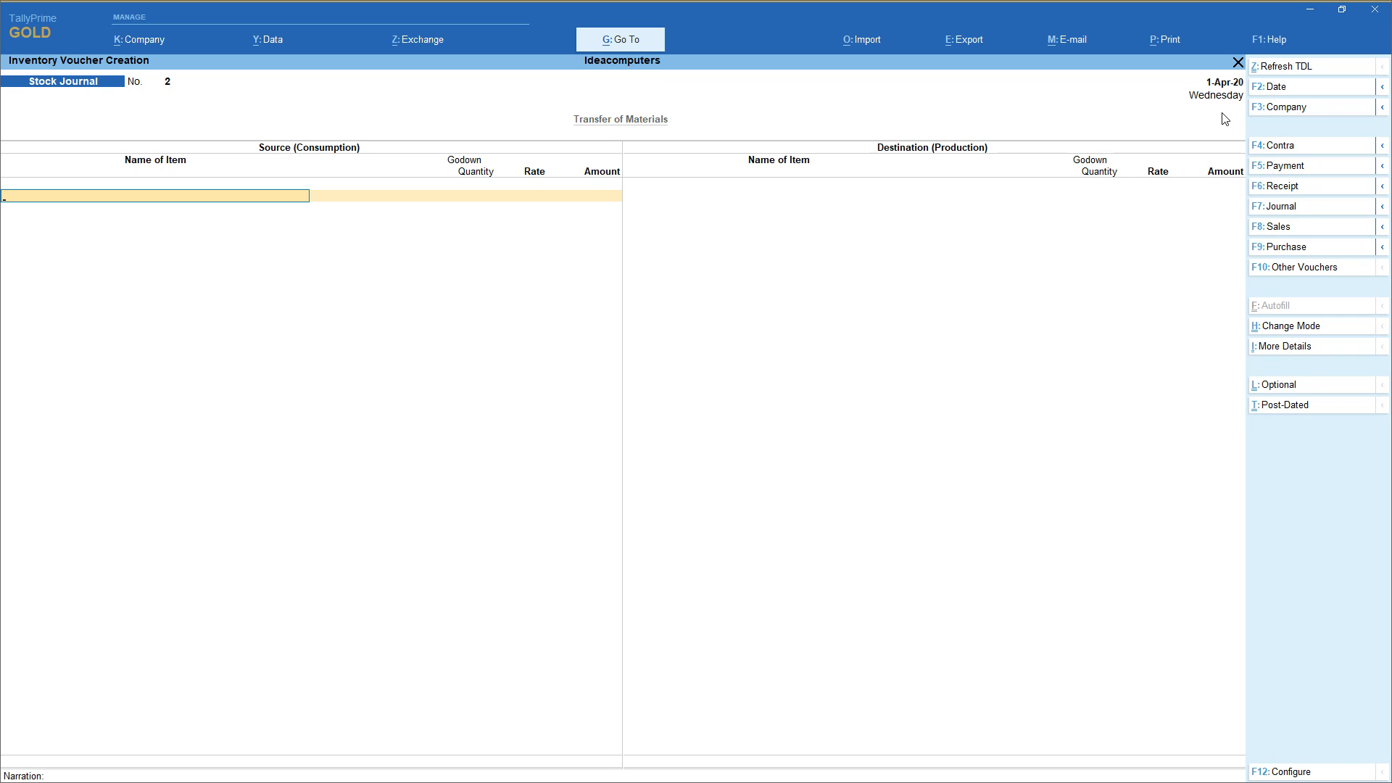
key("Escape")
key("y")
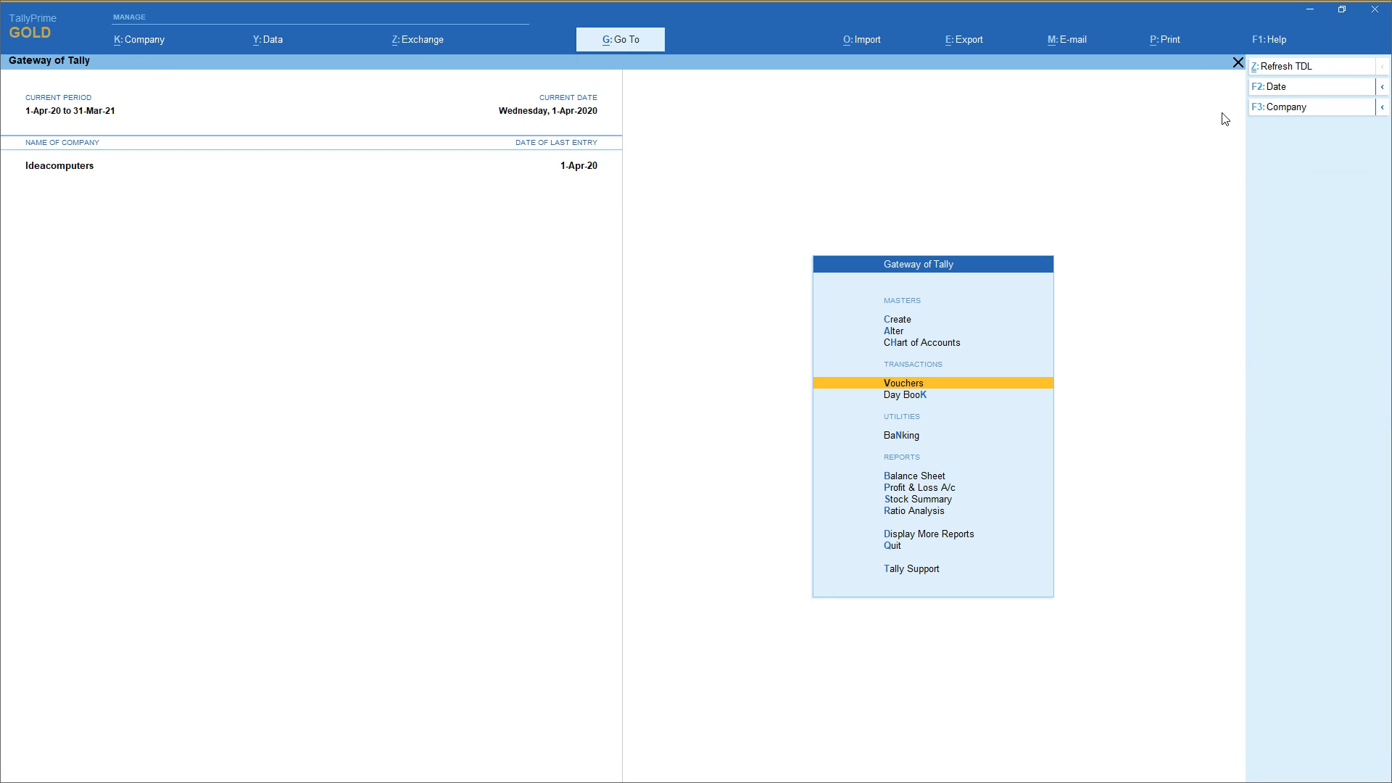
Open the Day Book to review the vouchers recorded for the day.
key("Down")
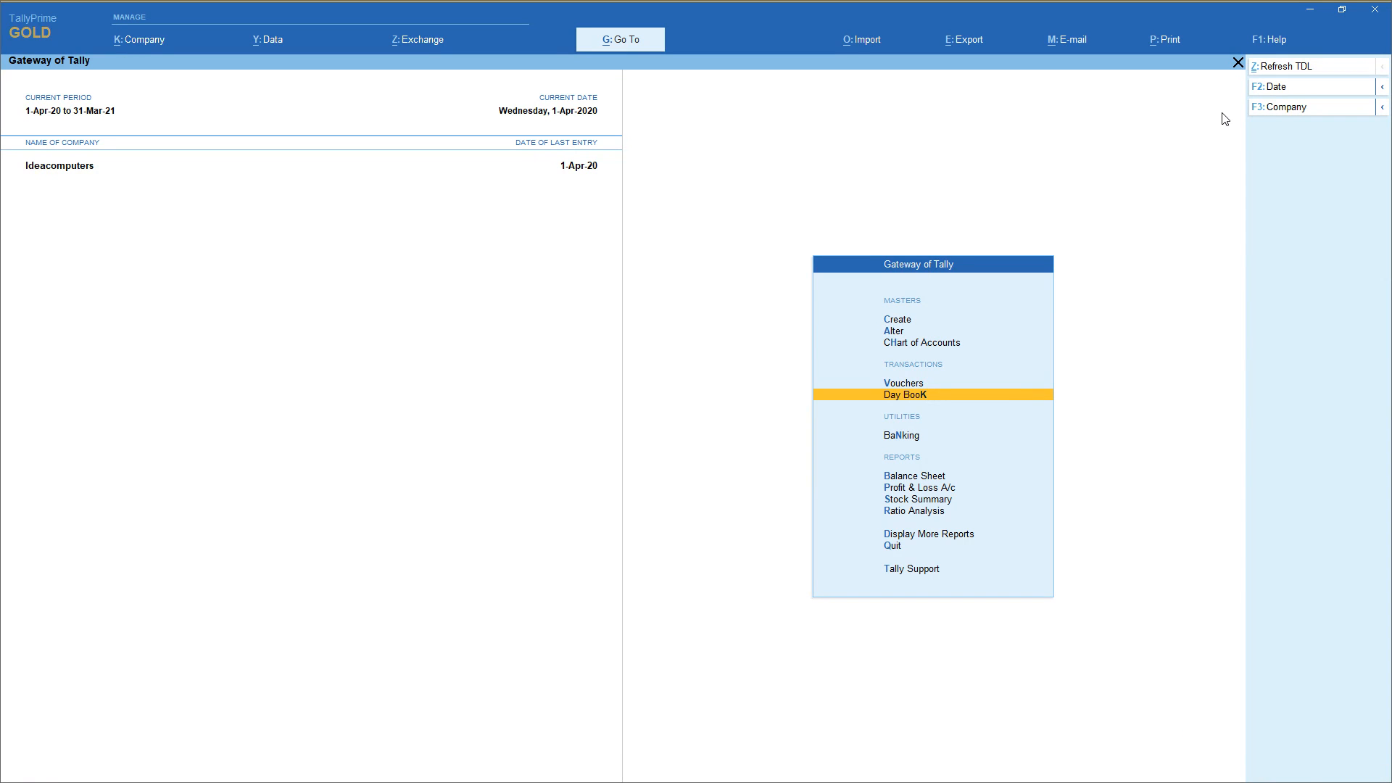
key("Return")
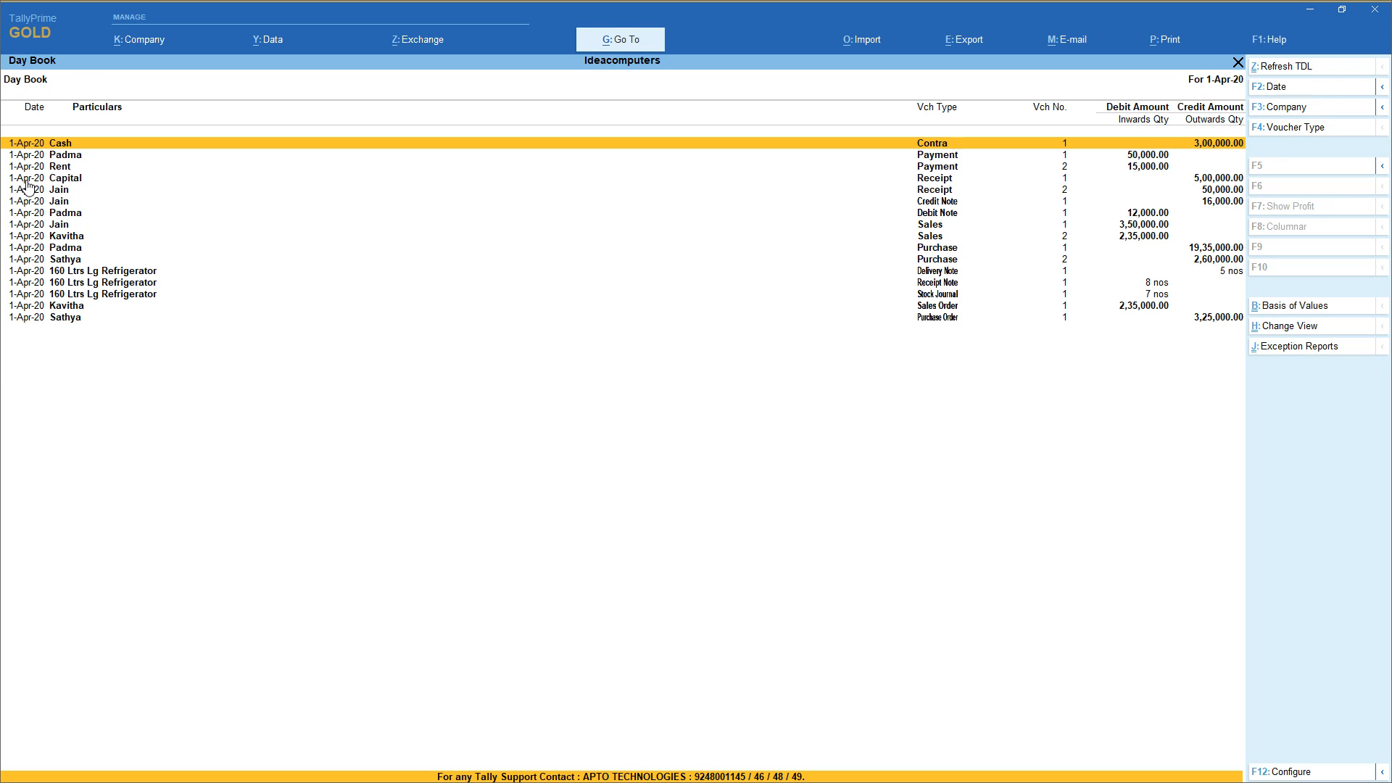
Open receipt voucher no. 2 from the Day Book, examine its entries and return to the list.
key("Down")
key("Down")
key("Down")
key("Down")
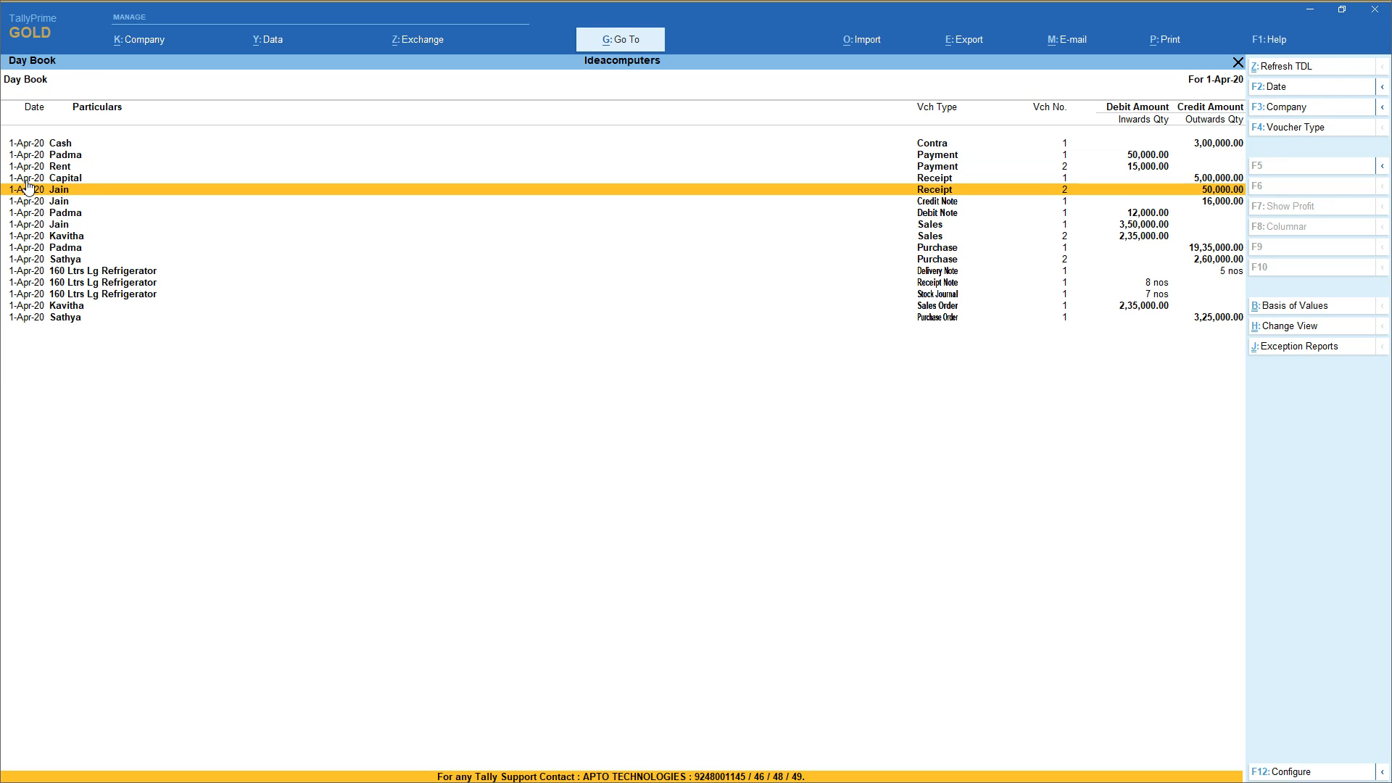
left_click(27, 186)
key("Return")
key("Return")
key("Return")
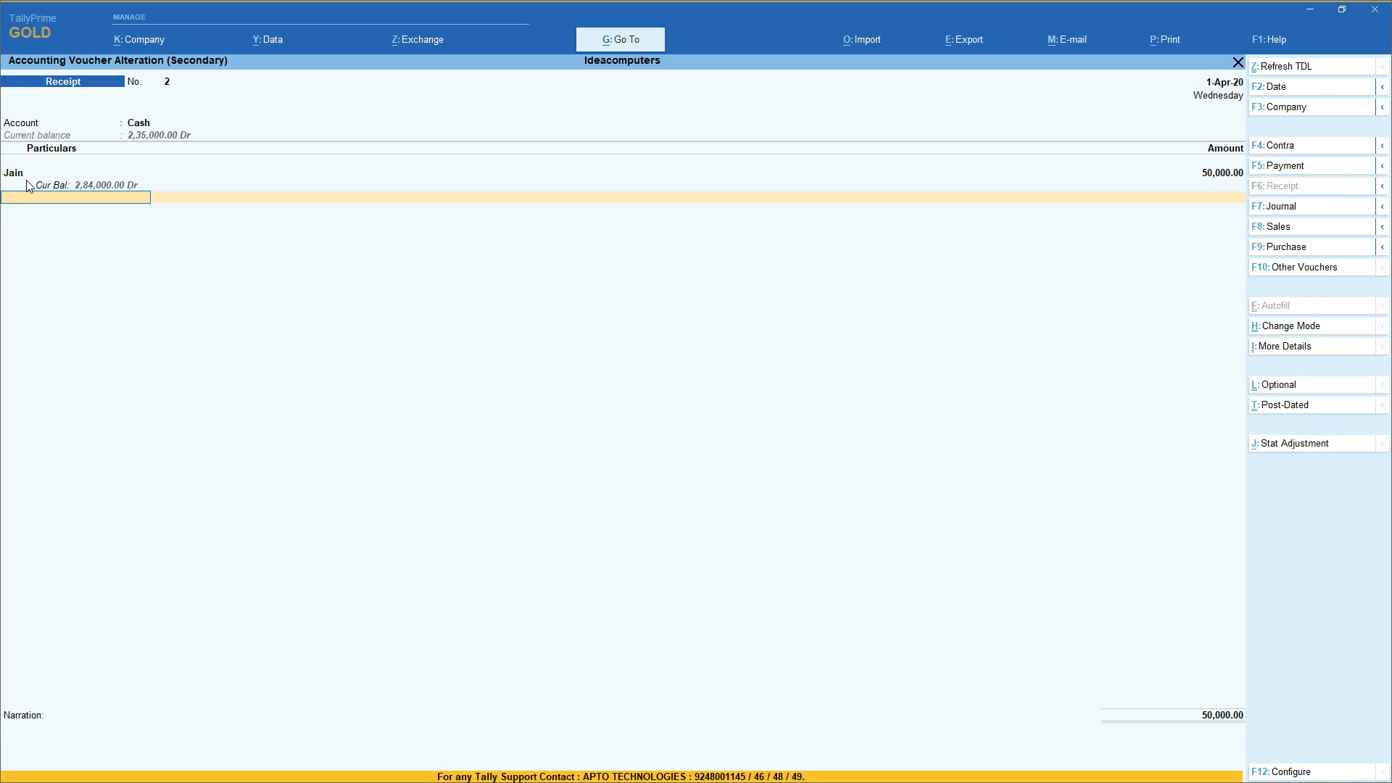
key("Return")
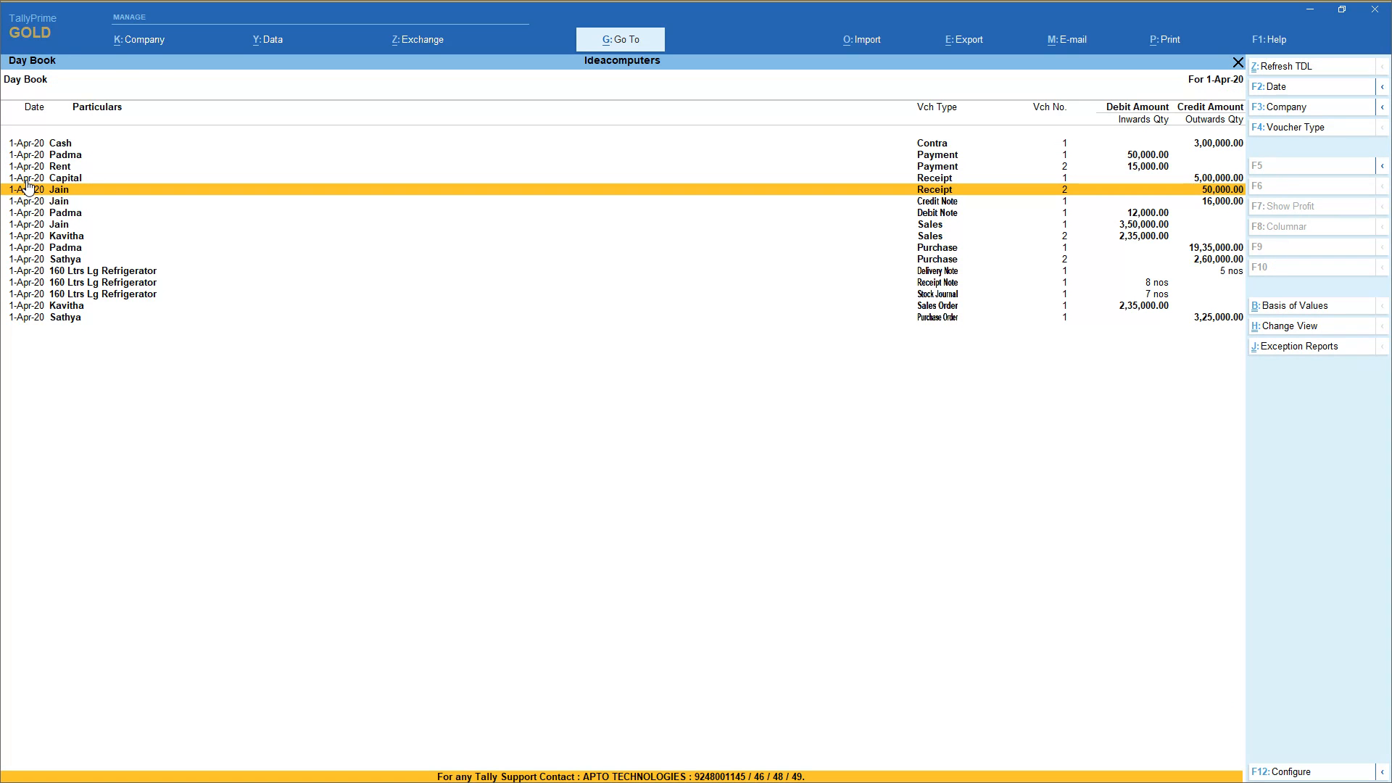
Open credit note no. 1 from the Day Book, go through its receipt details and quit to the Gateway of Tally unsaved.
key("Down")
key("Return")
key("Return")
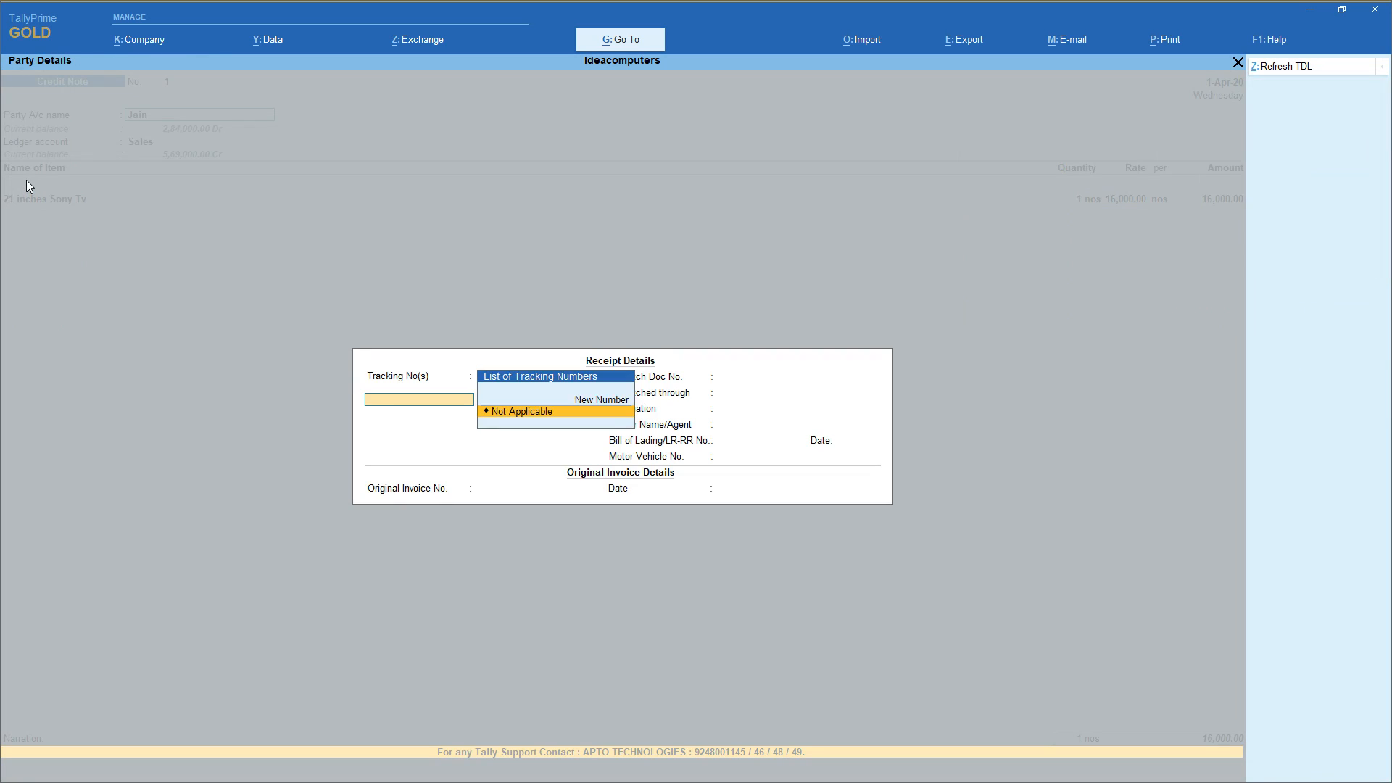
key("Return")
key("Return")
key("Return")
key("Return")
key("Return")
key("Return")
key("Return")
key("Return")
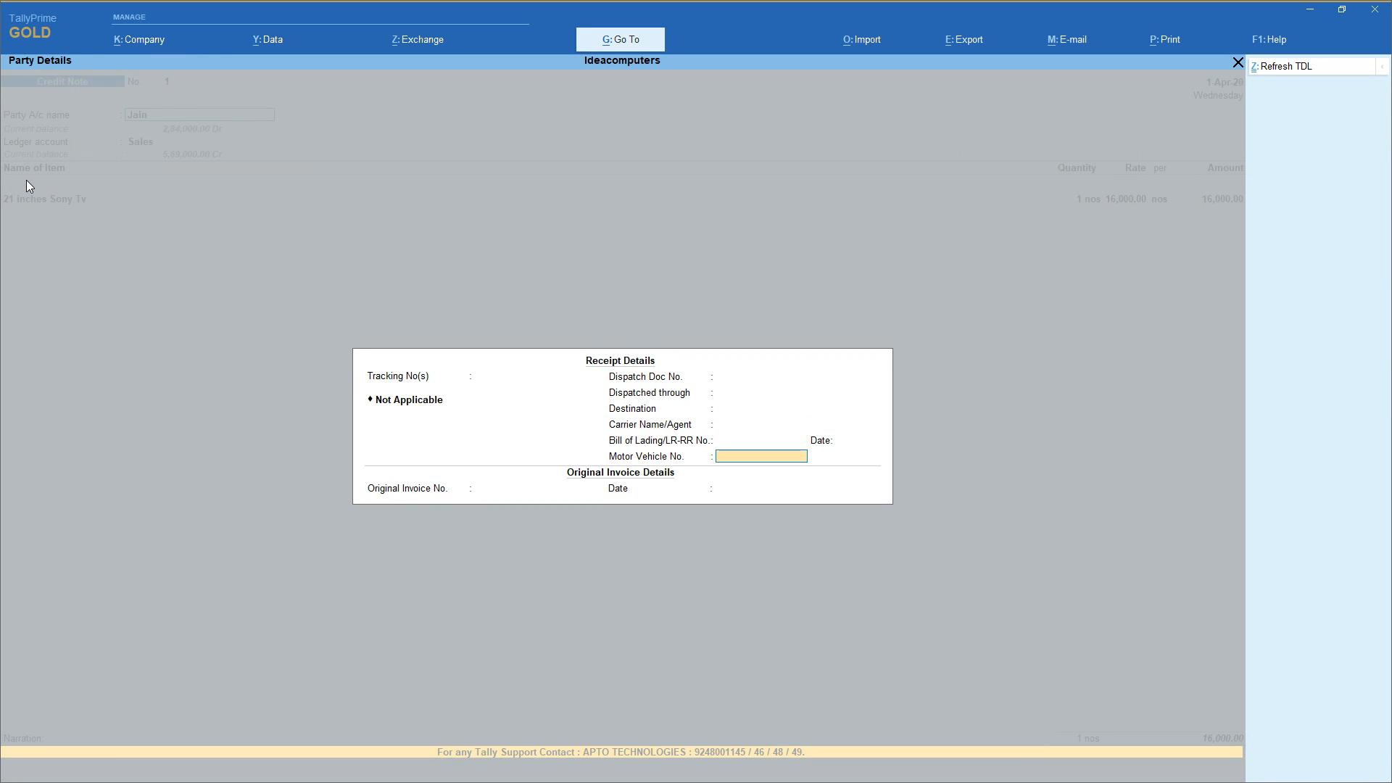
key("Return")
key("Return")
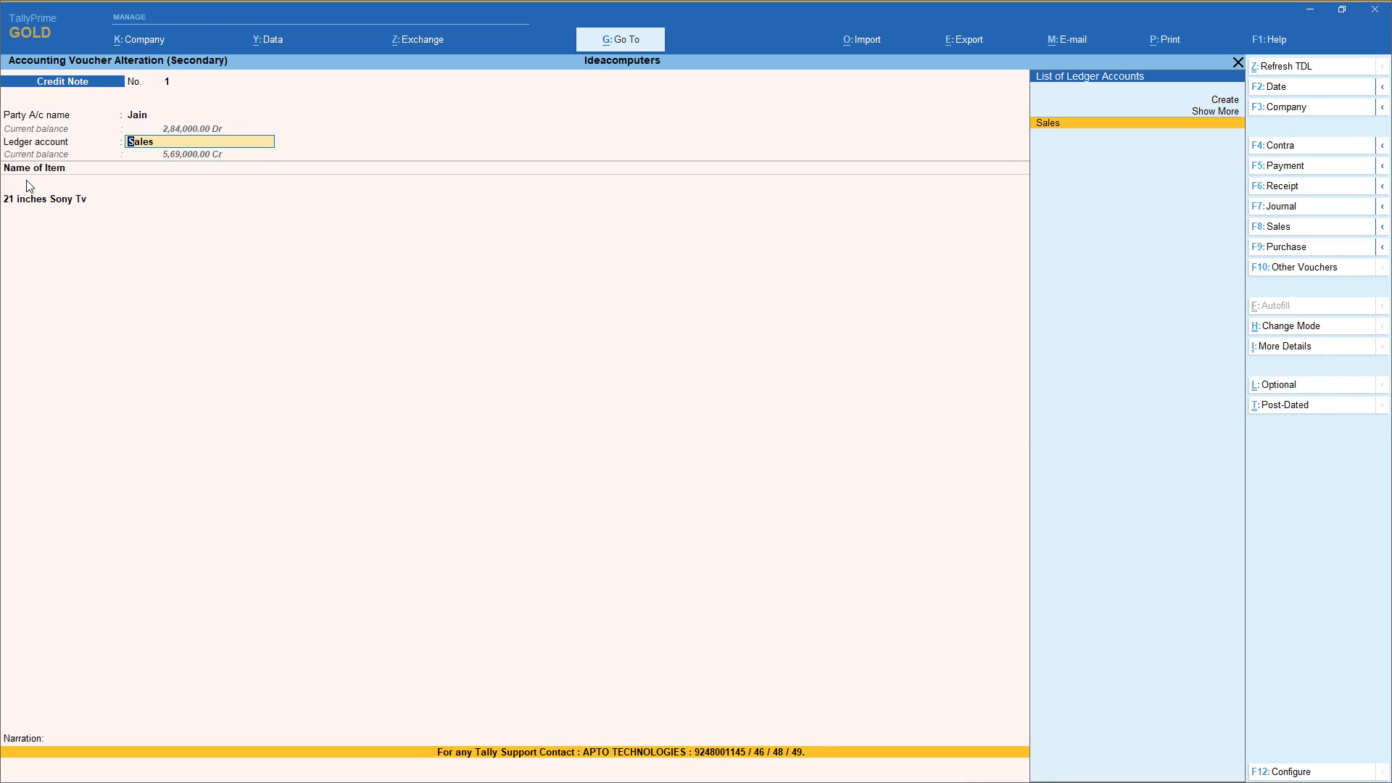
key("Escape")
key("Escape")
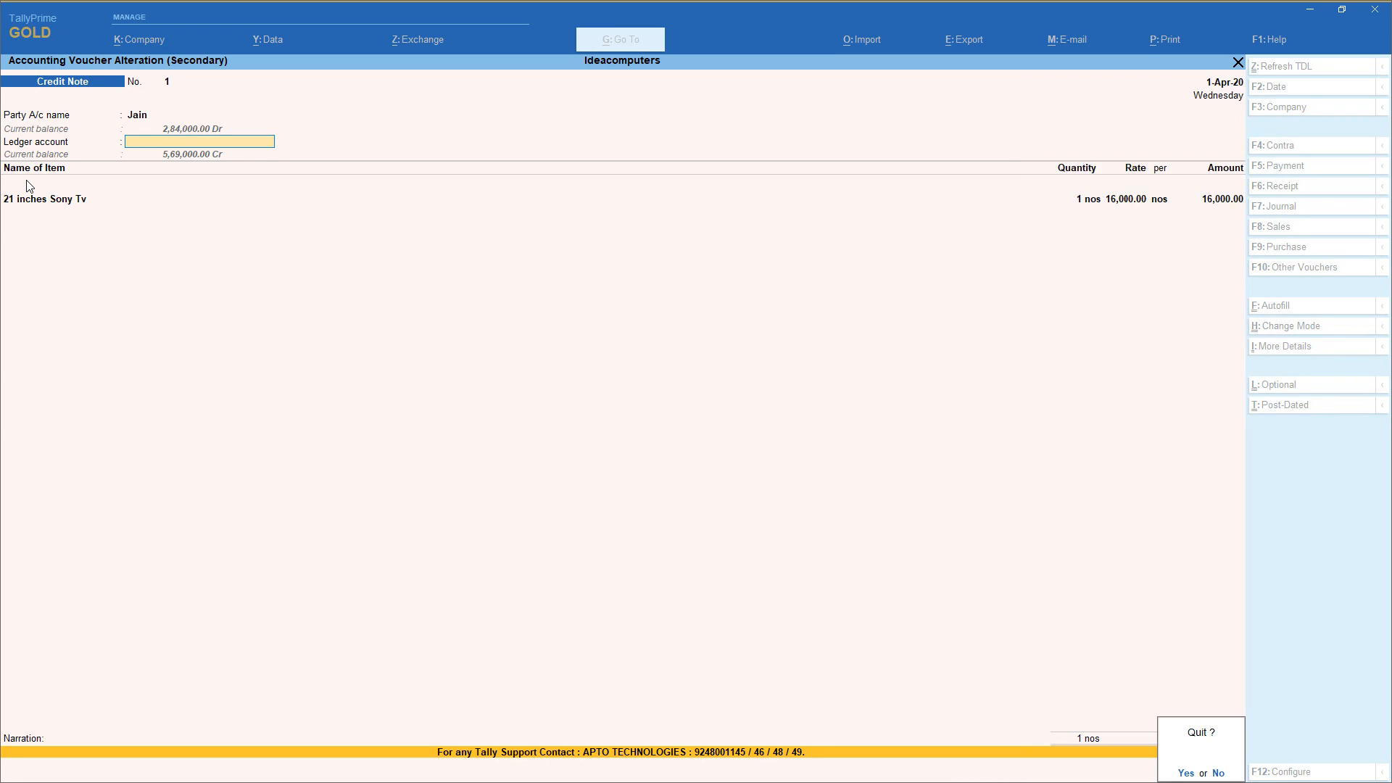
key("Return")
key("Escape")
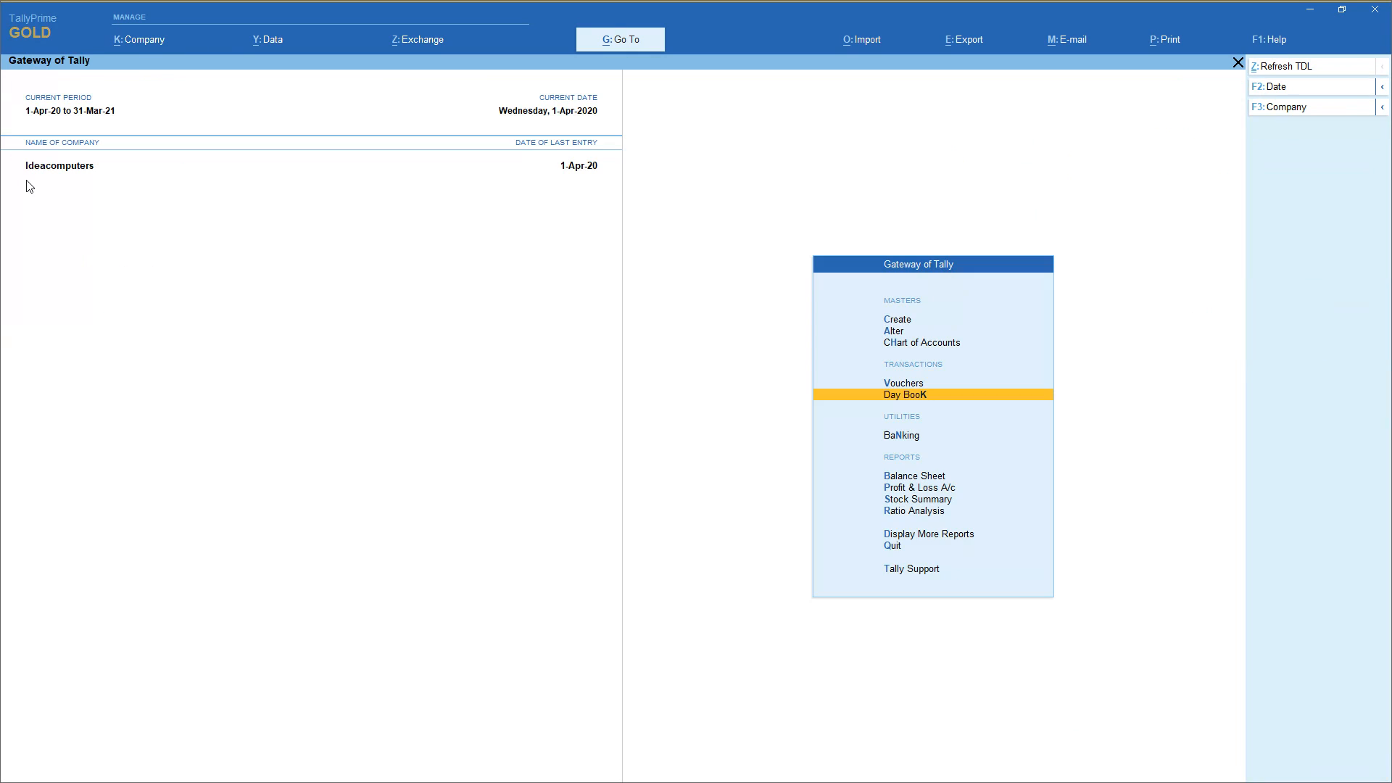
Start a new sales voucher and change its mode to As Voucher.
key("Up")
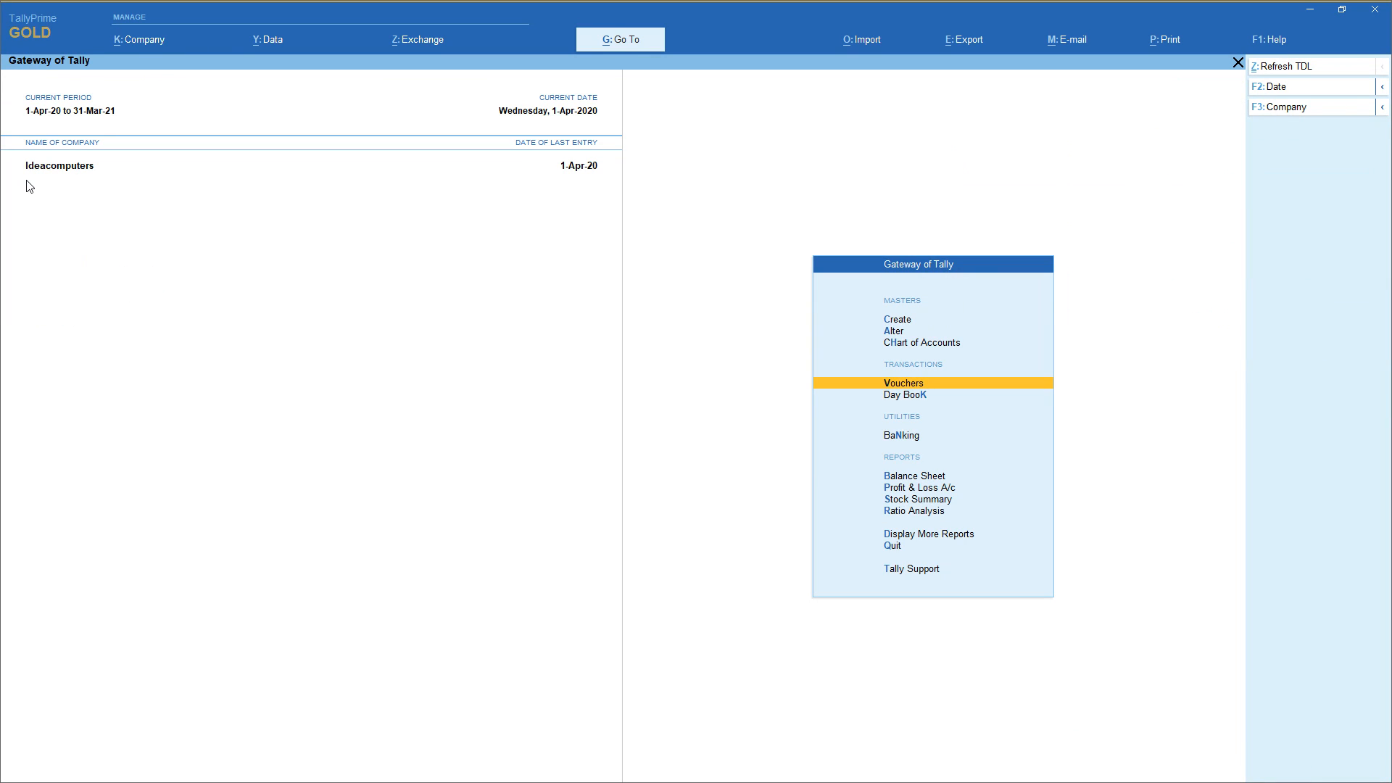
key("Return")
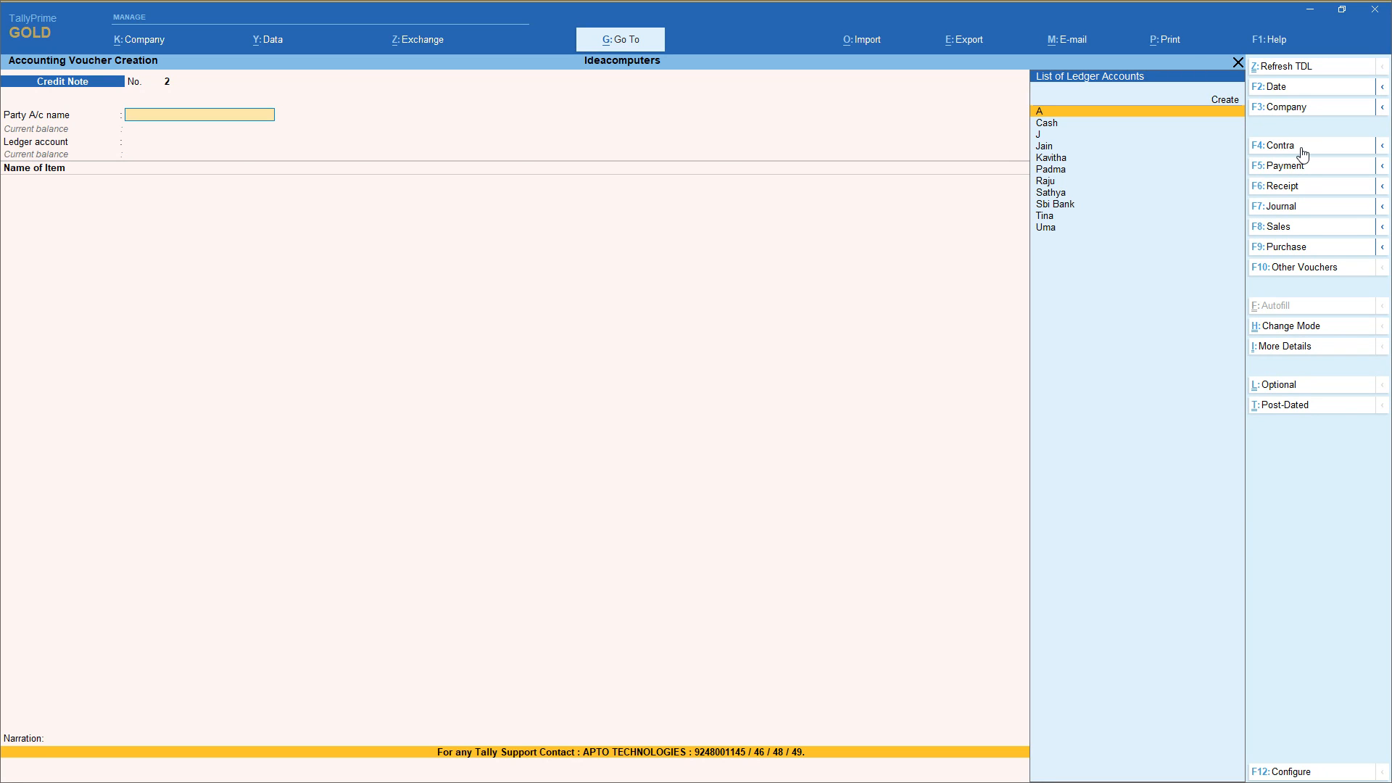
left_click(1325, 236)
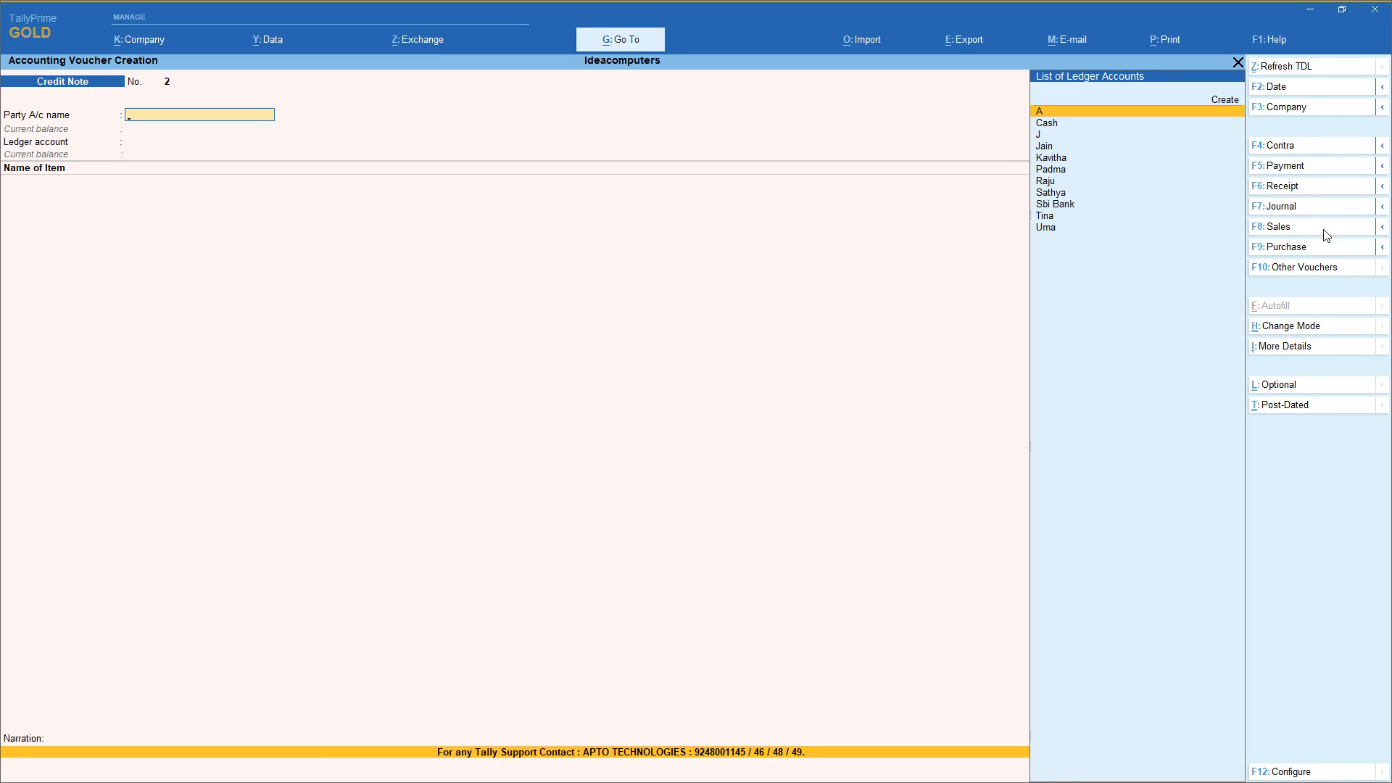
left_click(1320, 330)
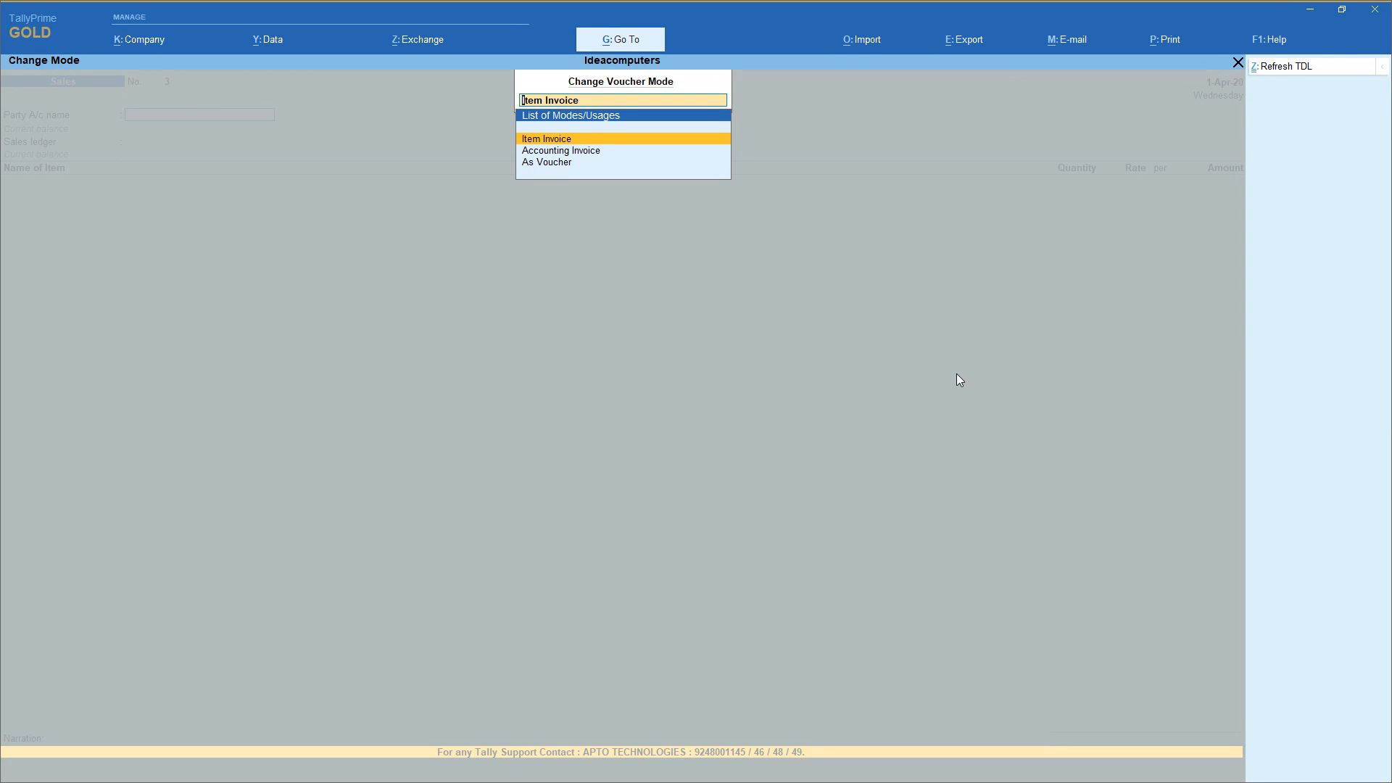
key("Down")
key("Down")
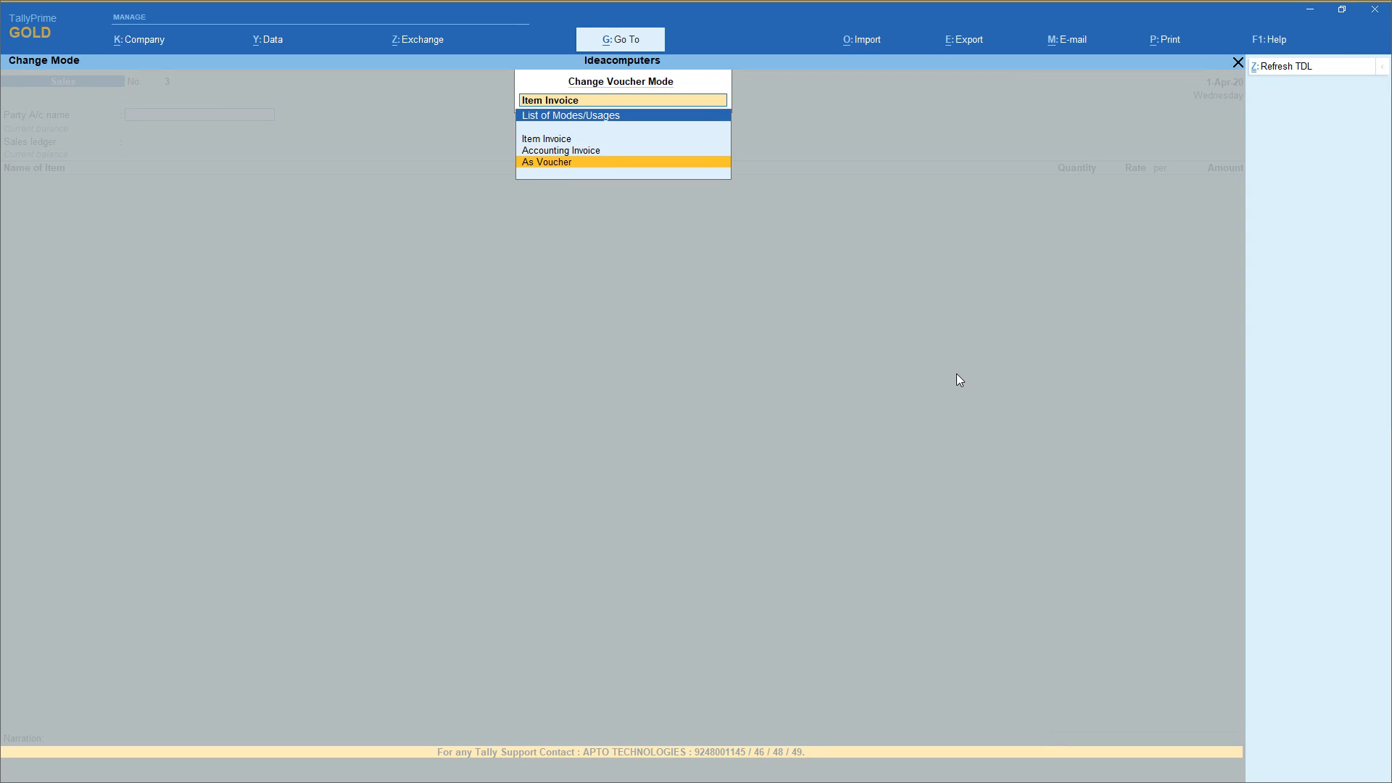
key("Return")
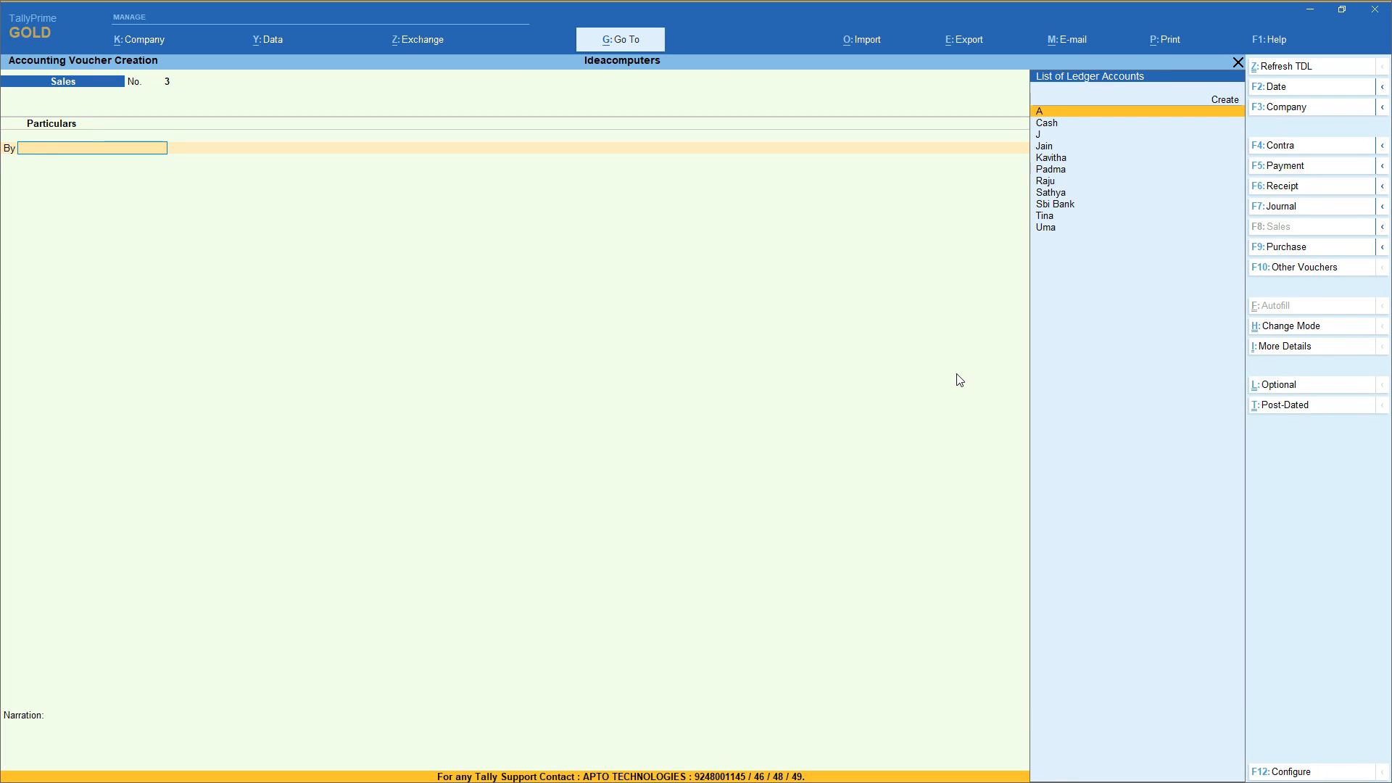
Try the Accounting Invoice mode on the sales voucher and set it back to Item Invoice.
left_click(1311, 327)
key("Up")
key("Return")
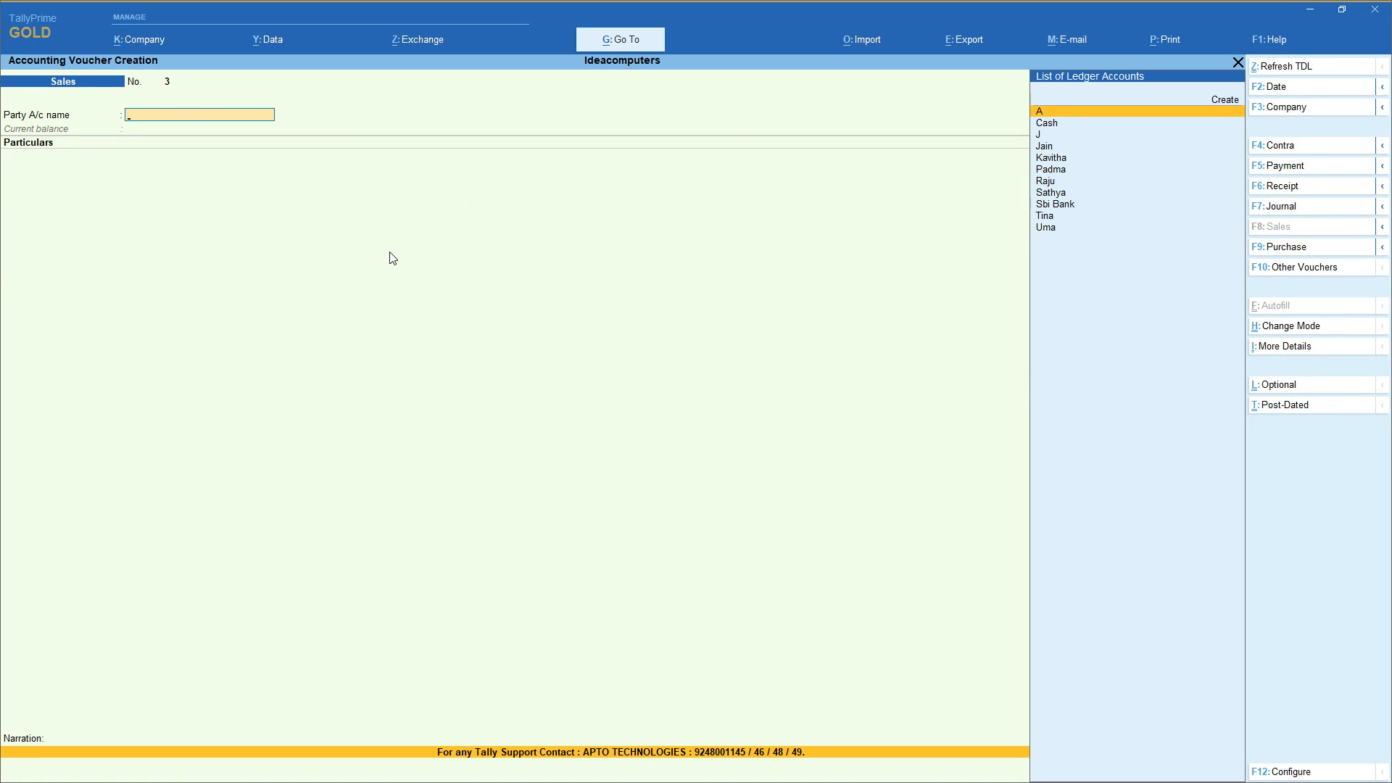
left_click(1302, 332)
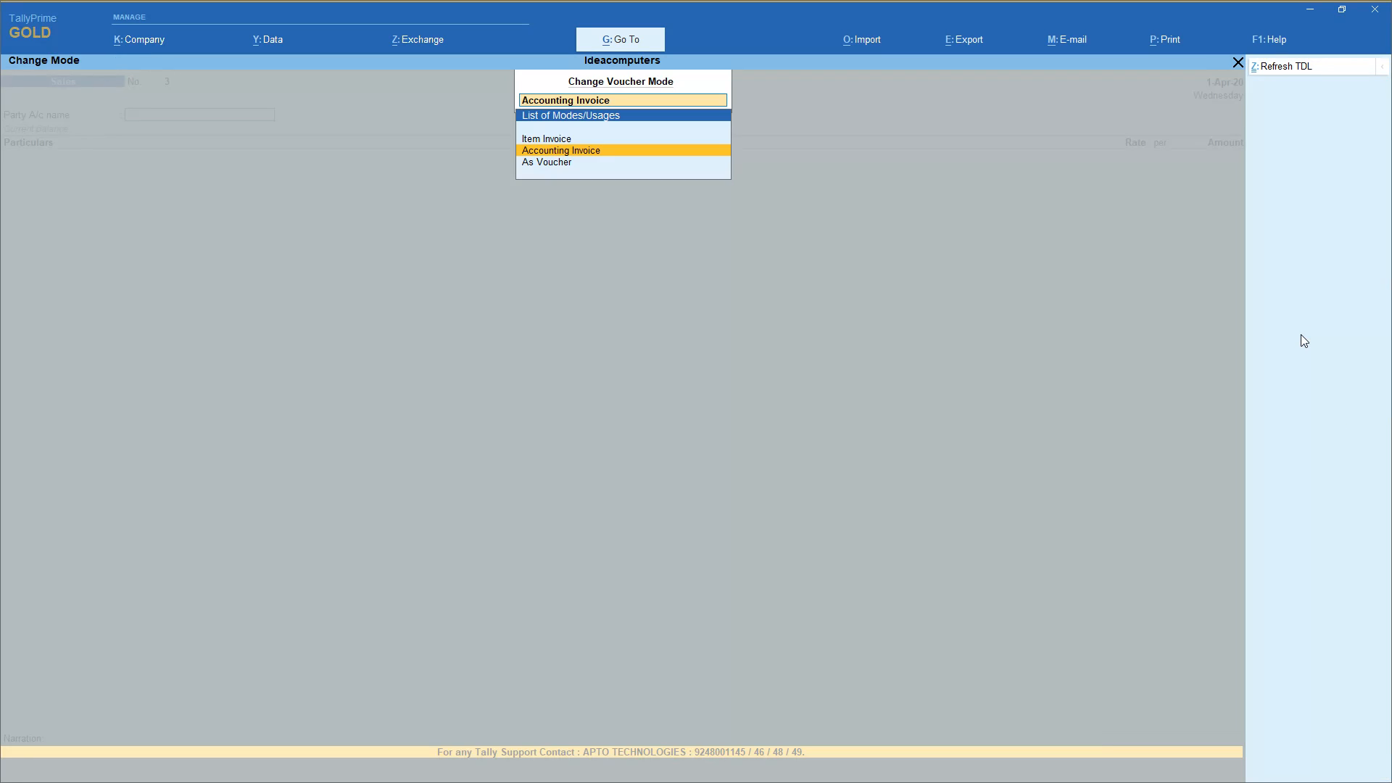
key("Up")
key("Return")
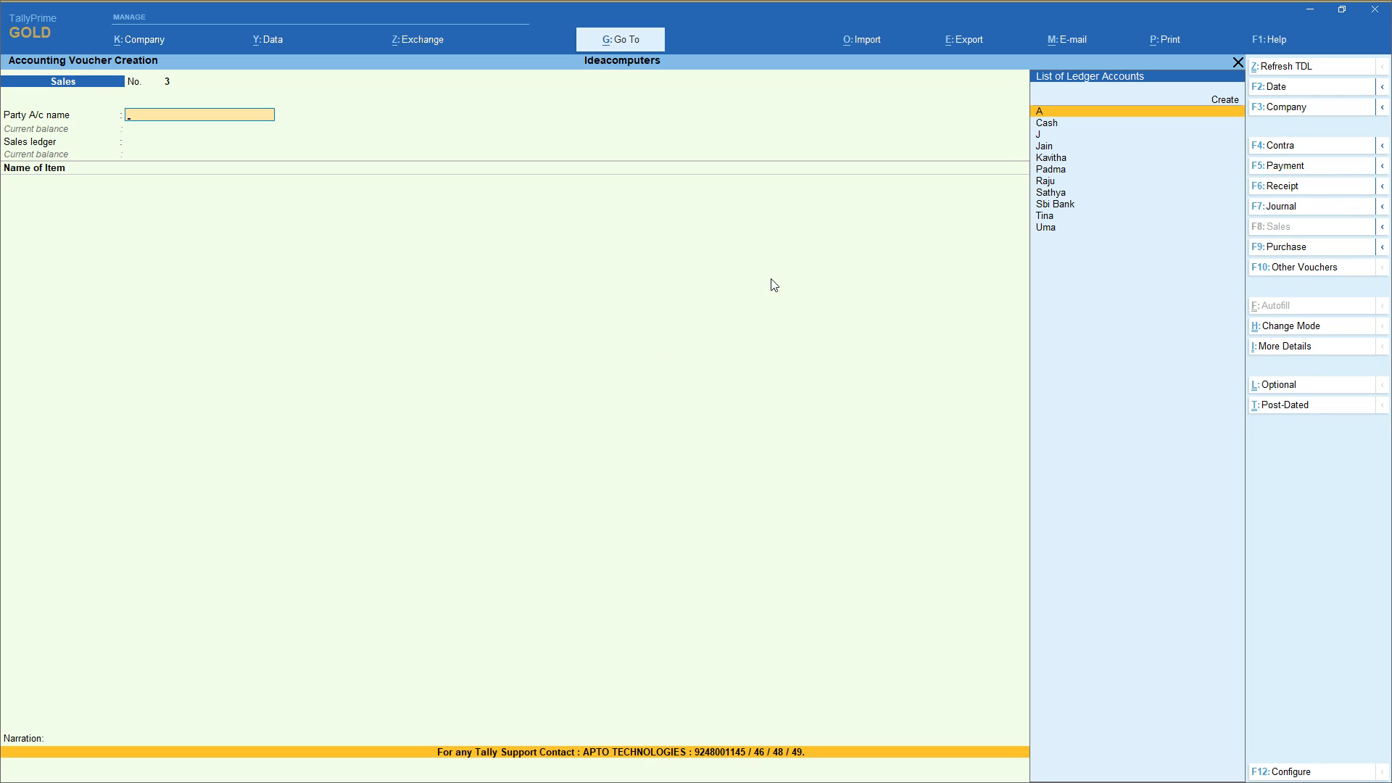
Choose ledger A as the sales voucher's party and quit the dispatch details without entries.
key("Return")
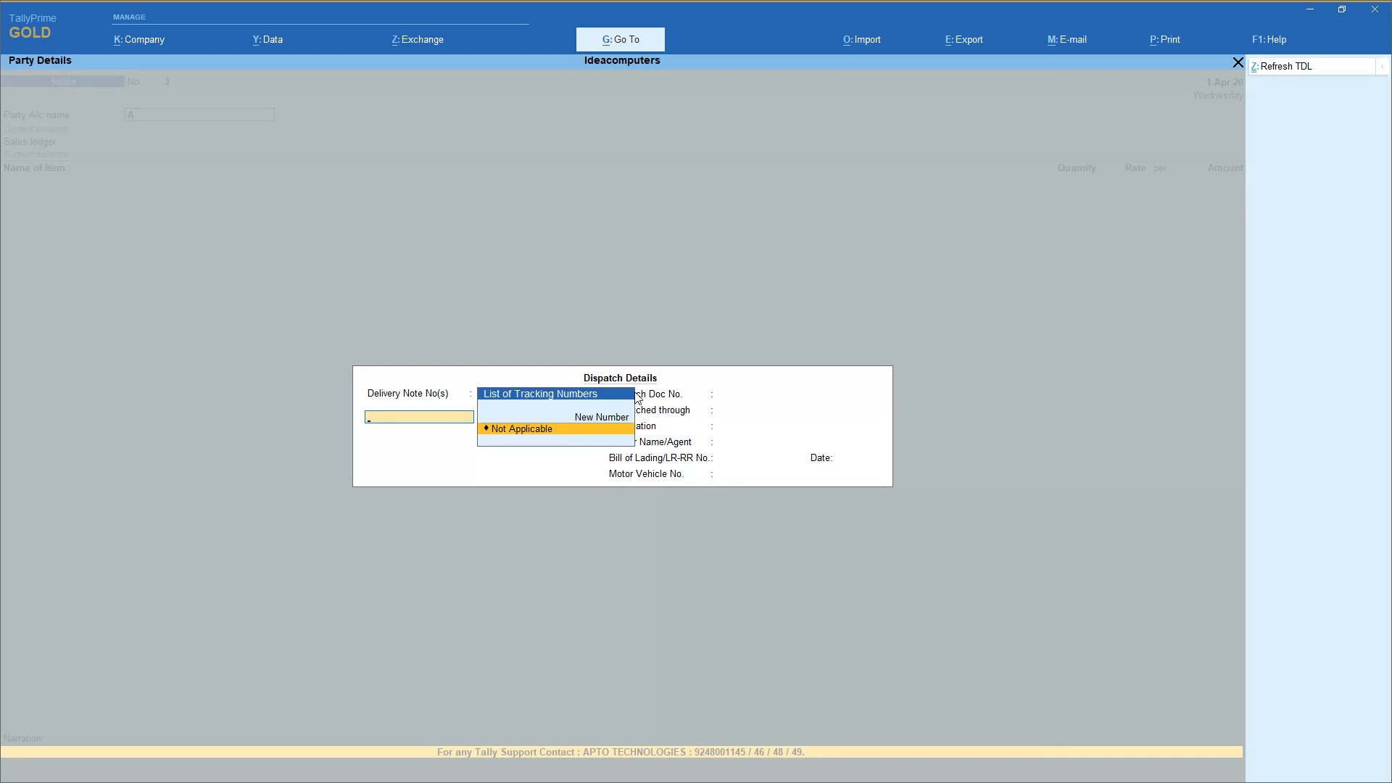
key("Escape")
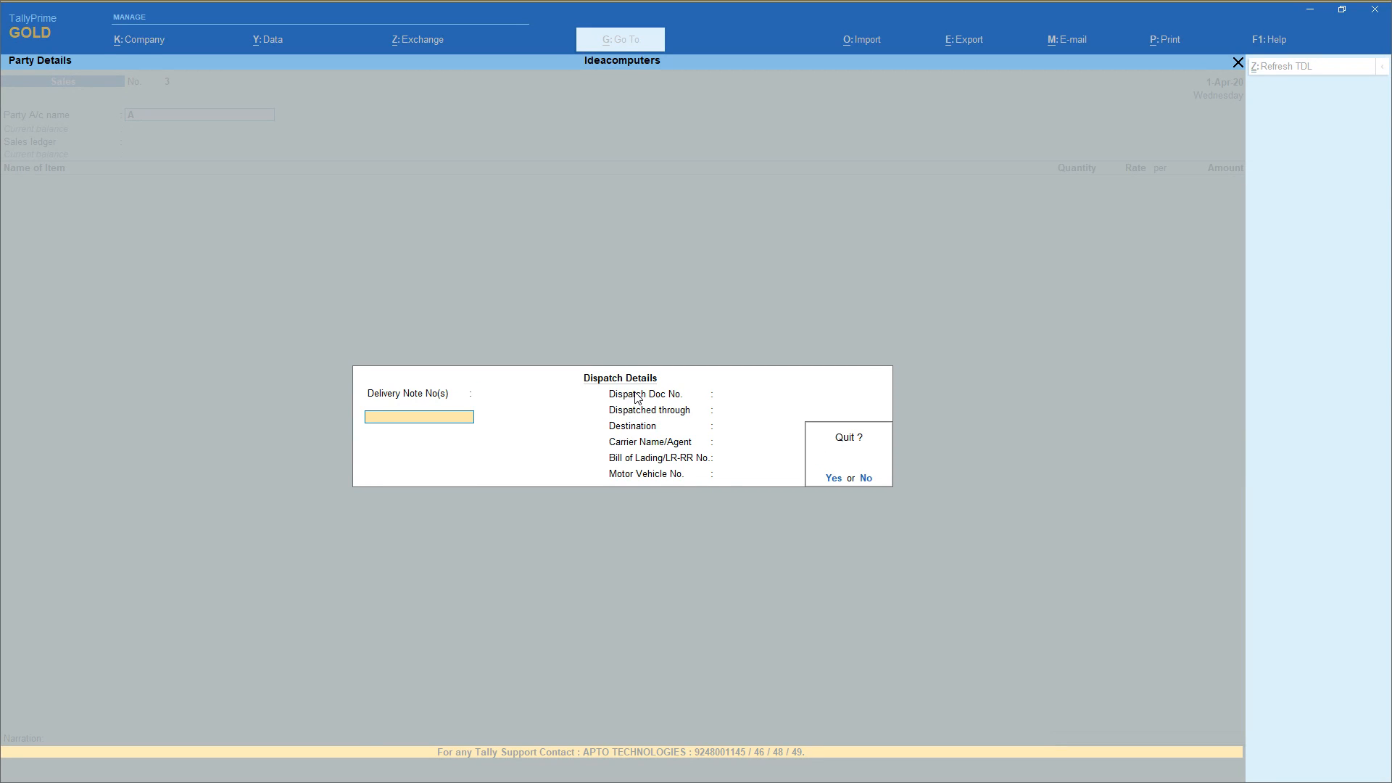
key("Return")
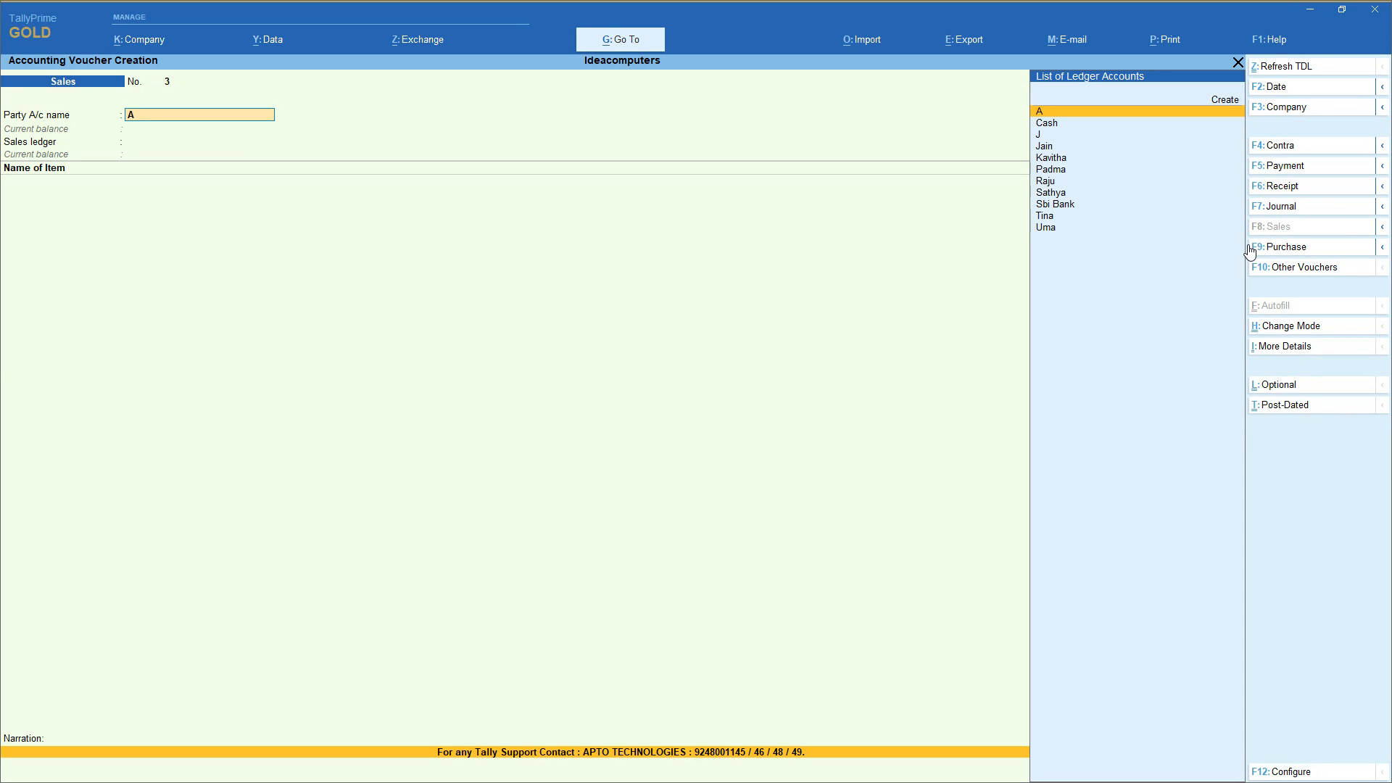
Open the sales voucher configuration and set both Show more configurations and Show all configurations to Yes.
left_click(1318, 769)
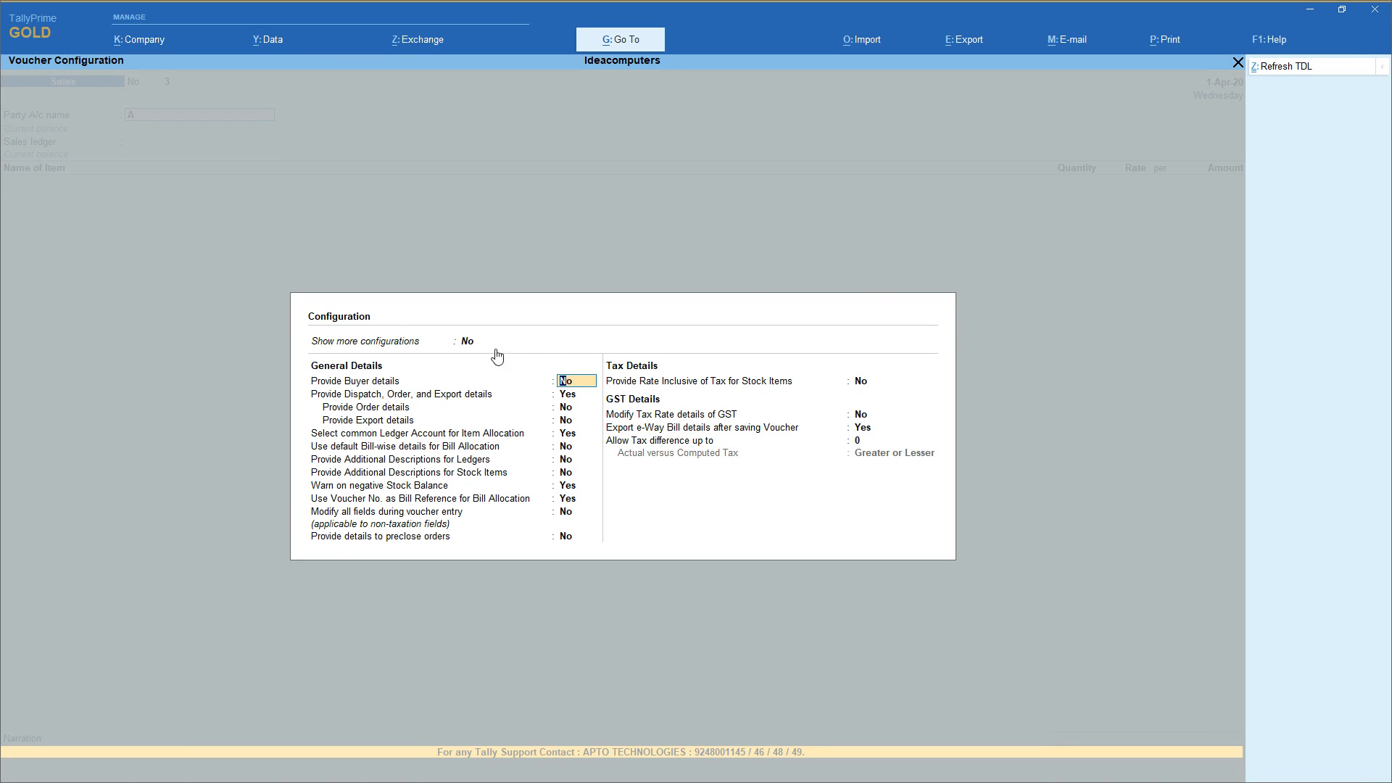
left_click(469, 346)
type("y")
key("Return")
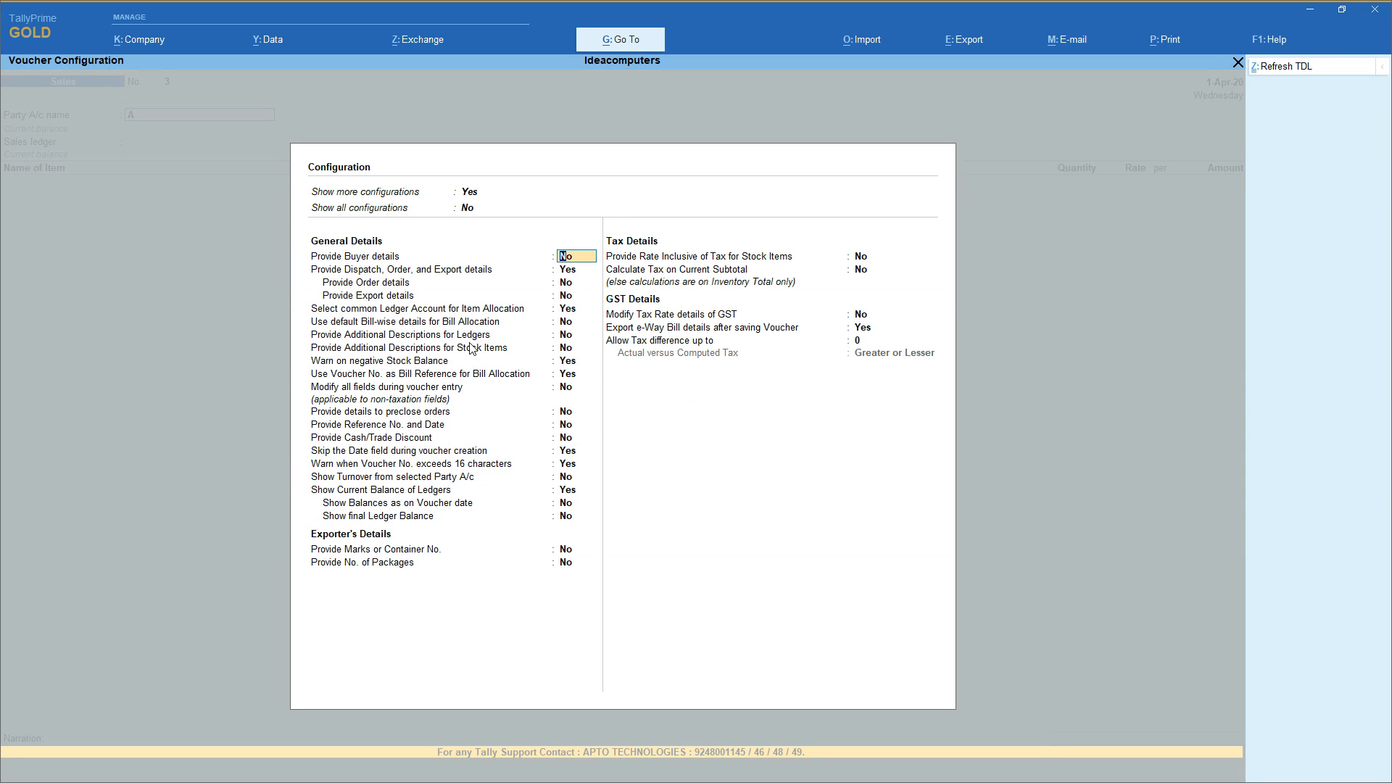
left_click(472, 209)
type("y")
key("Return")
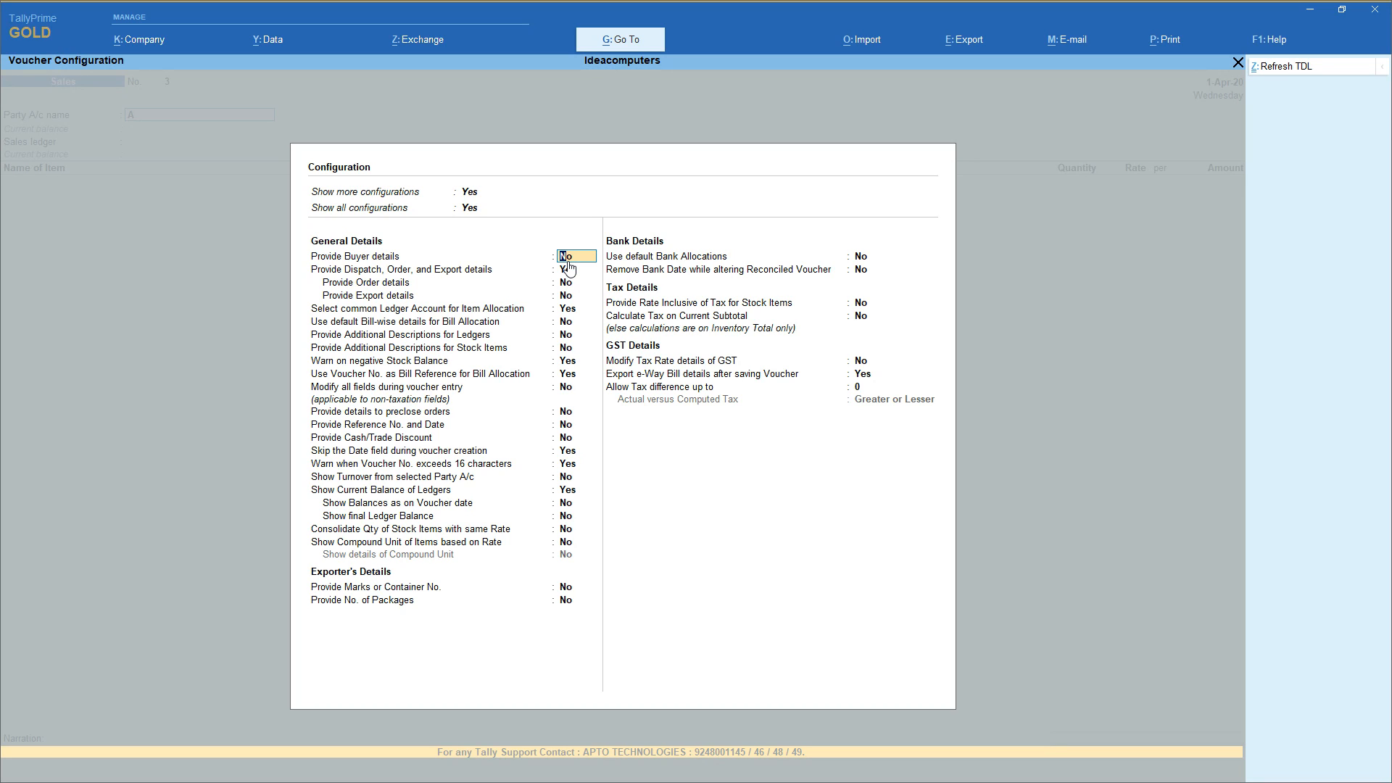
Set Provide Buyer details to Yes, keep the remaining options and accept the voucher configuration.
type("y")
key("Return")
key("Return")
key("Return")
key("Return")
key("Return")
key("Return")
key("Return")
key("Return")
key("Return")
key("Return")
key("Return")
key("Return")
key("Return")
key("Return")
key("Return")
key("Return")
key("Return")
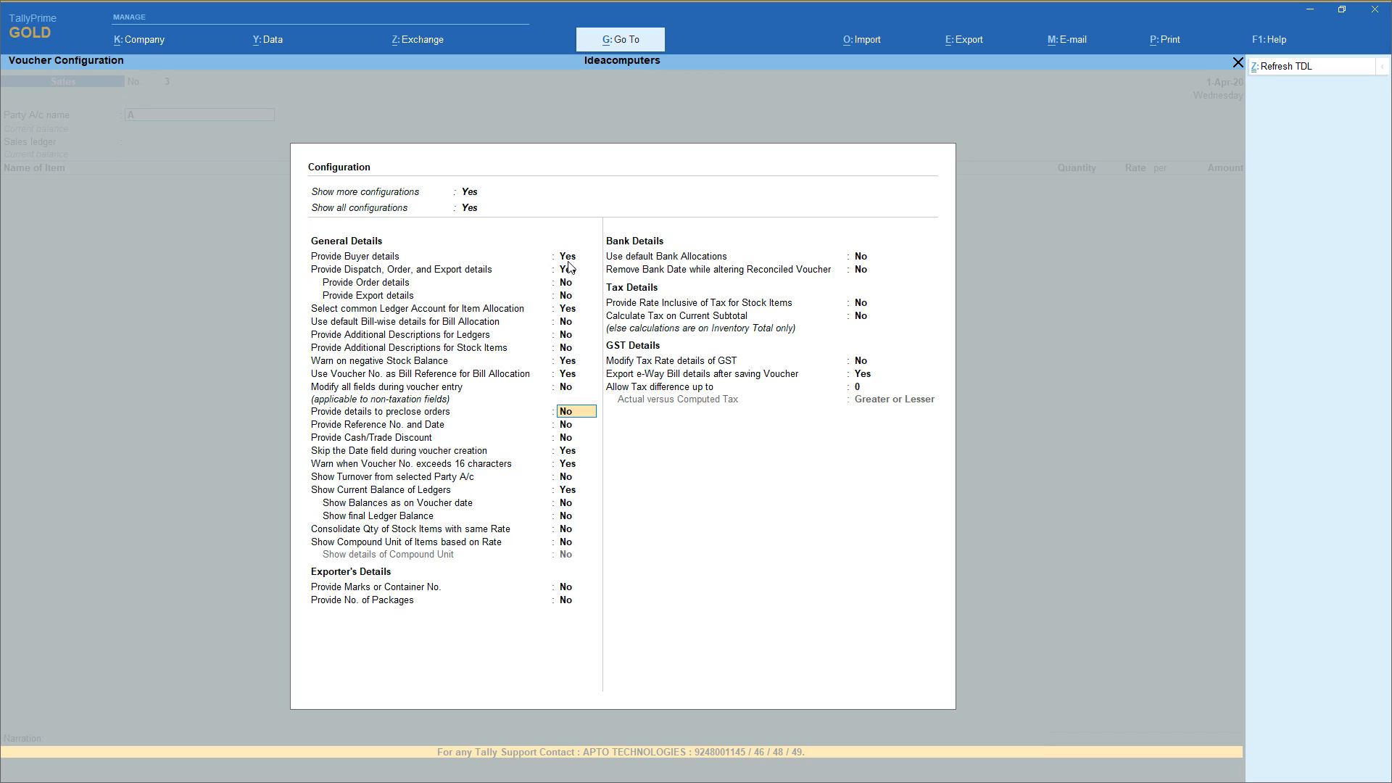
key("Return")
key("Return")
key("Return")
key("Return")
key("Return")
key("Return")
key("Return")
key("Return")
key("Return")
key("Return")
key("Return")
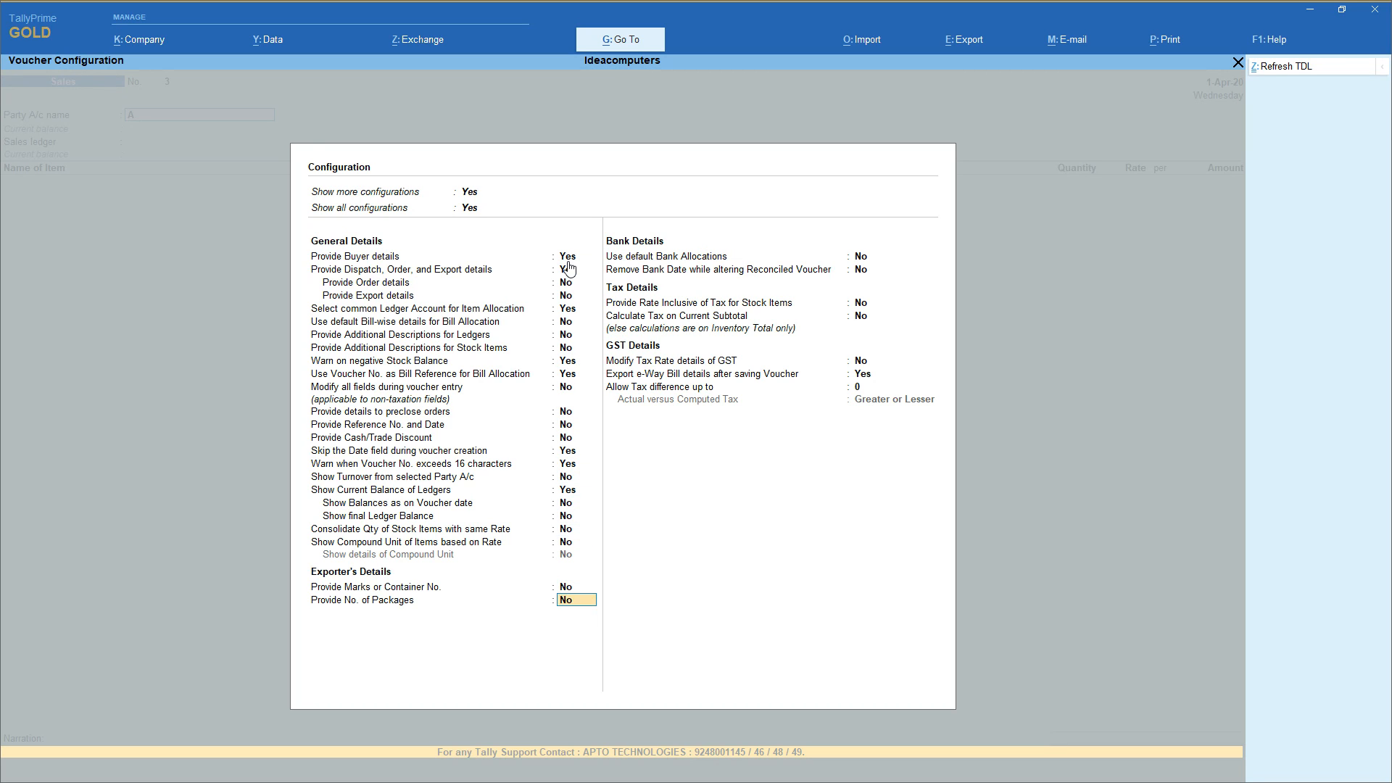
key("Return")
key("Return")
key("Return")
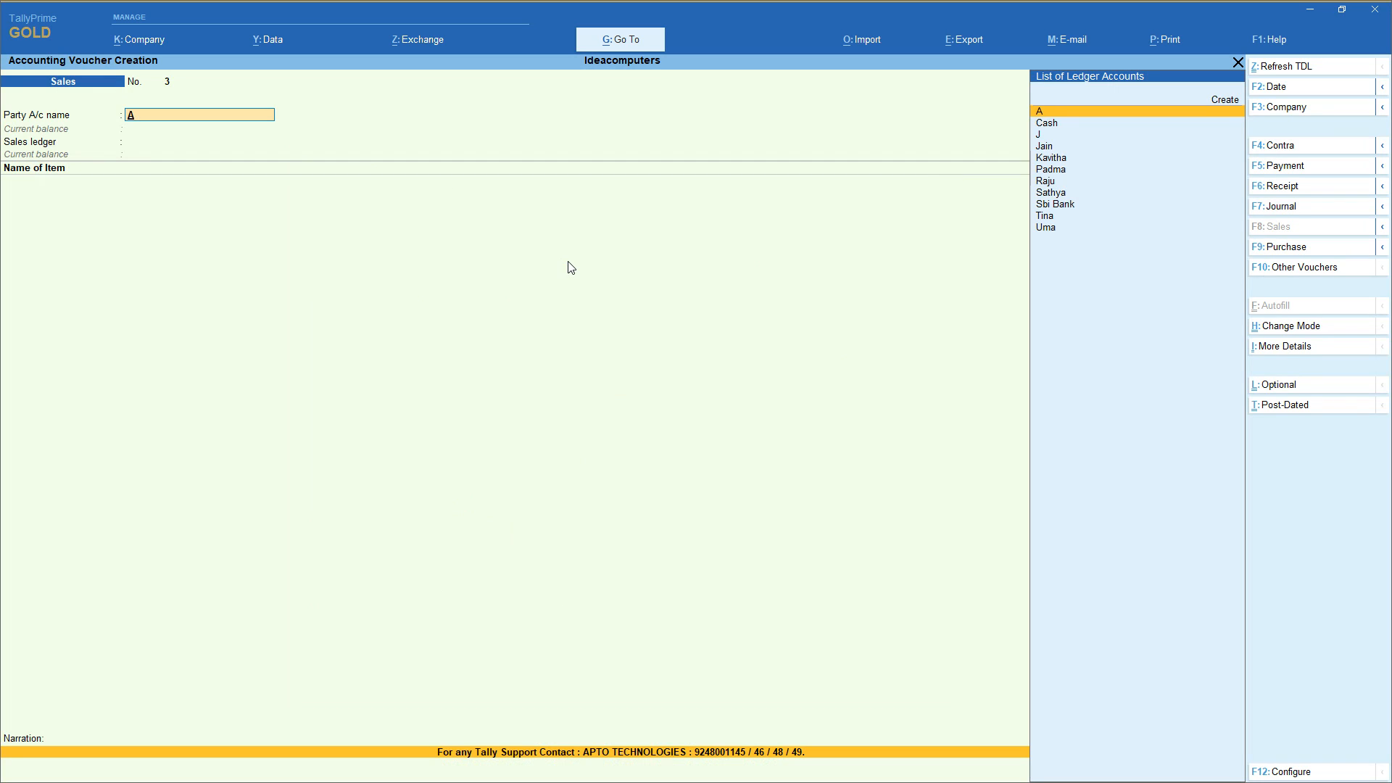
Reselect party A with delivery note Not Applicable and blank dispatch fields, view the buyer's party details and quit them.
key("Return")
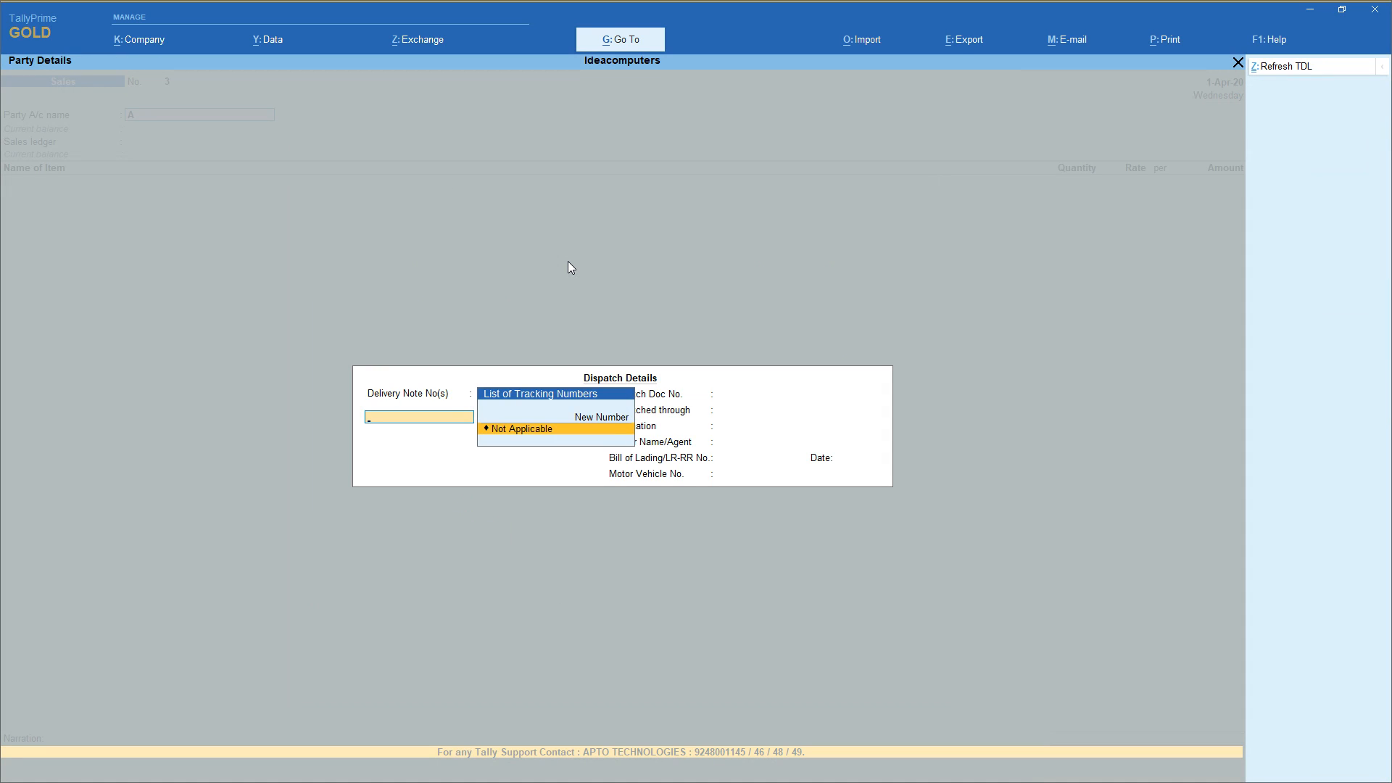
key("Return")
key("Return")
key("Return")
key("Return")
key("Return")
key("Return")
key("Return")
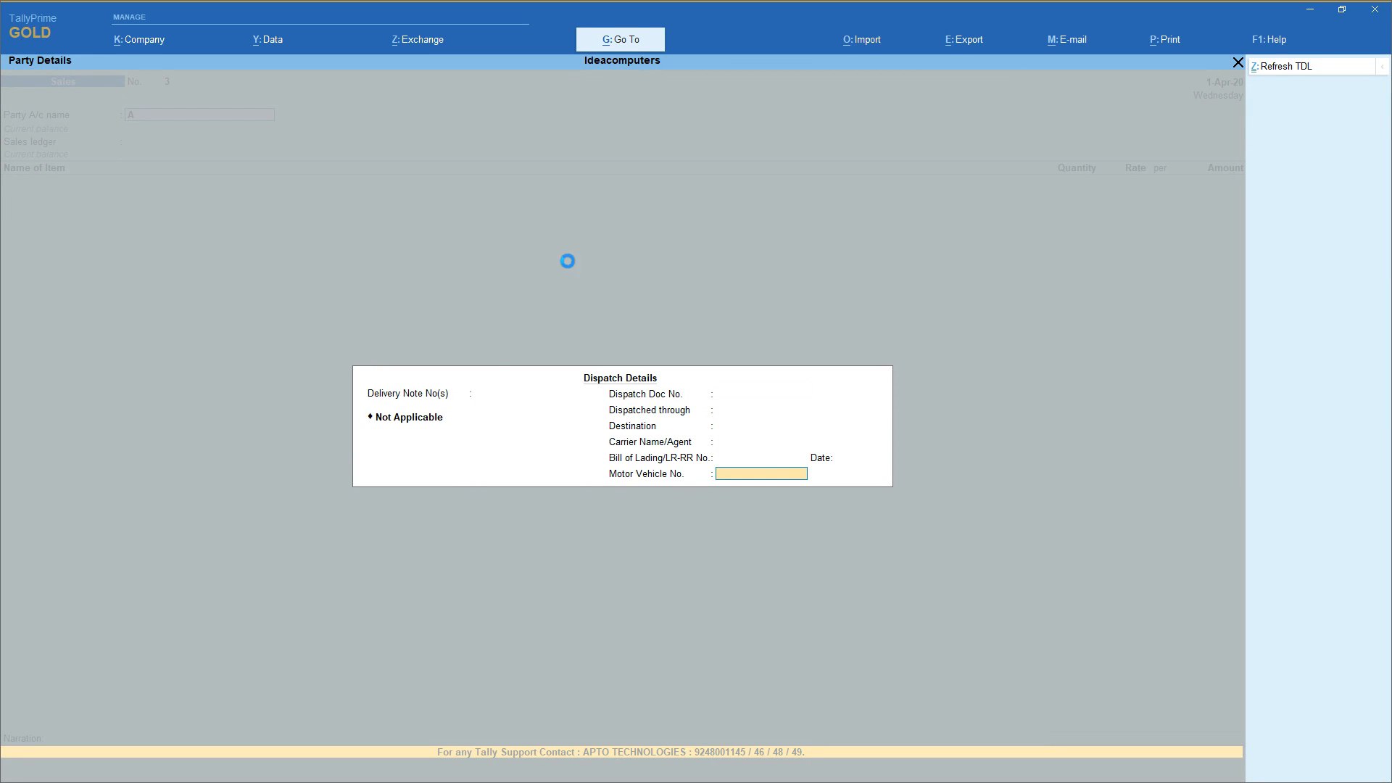
key("Return")
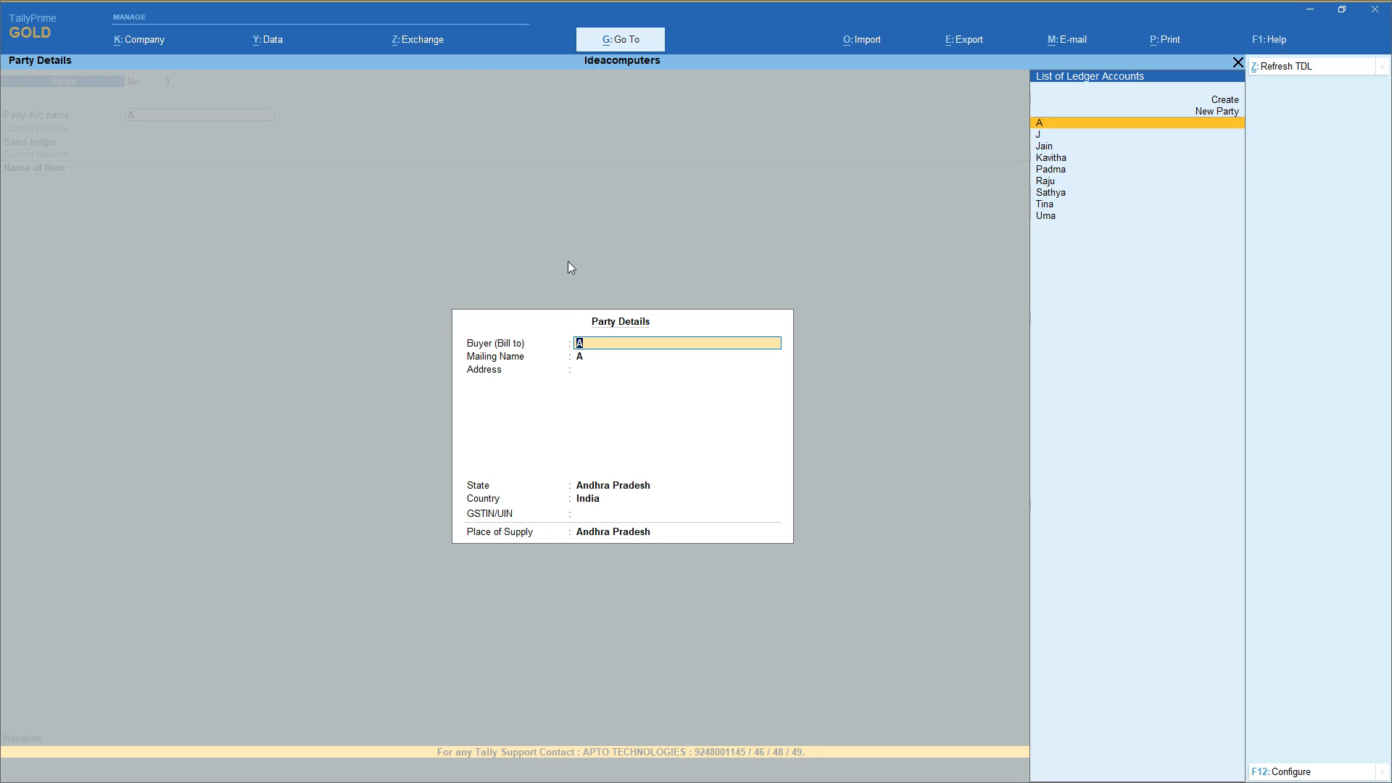
key("Escape")
key("Return")
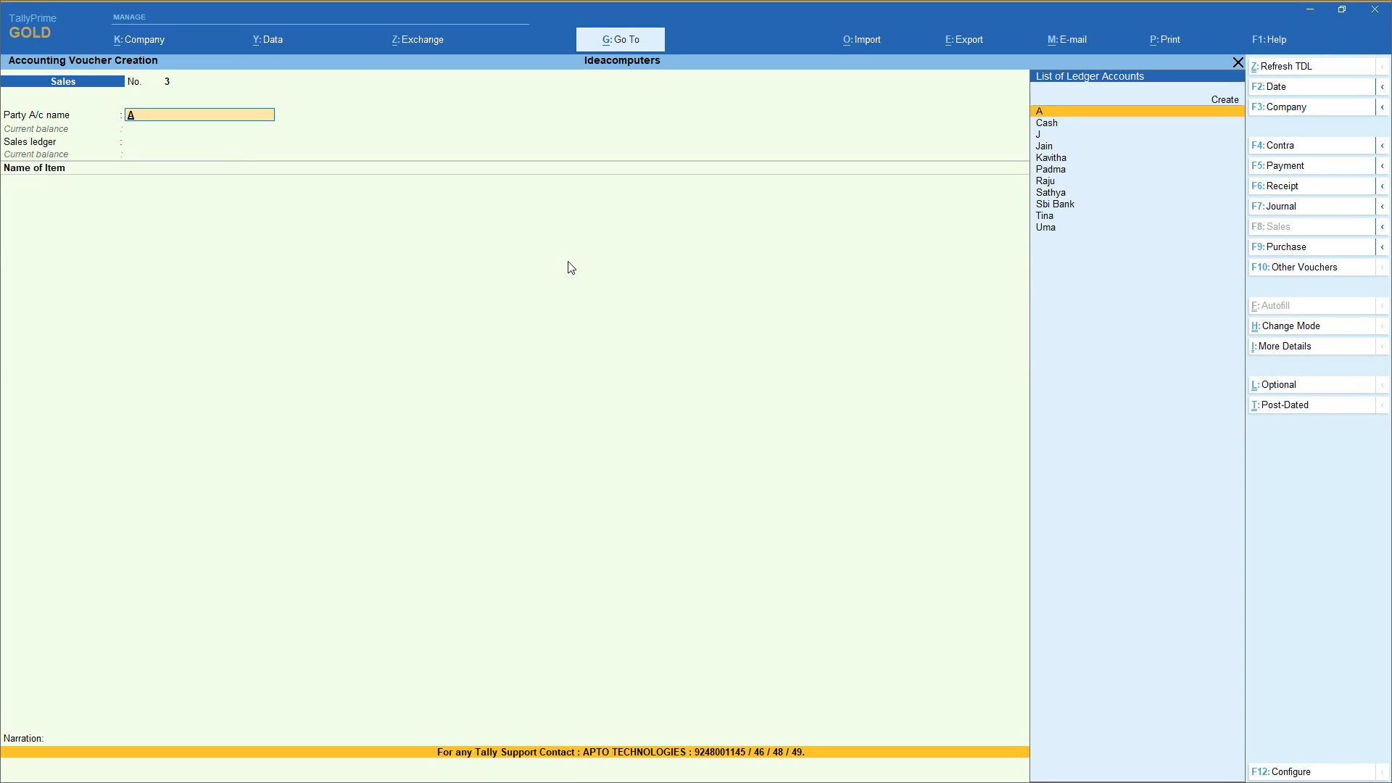
Minimize TallyPrime to the desktop and switch to Google Chrome.
left_click(1316, 16)
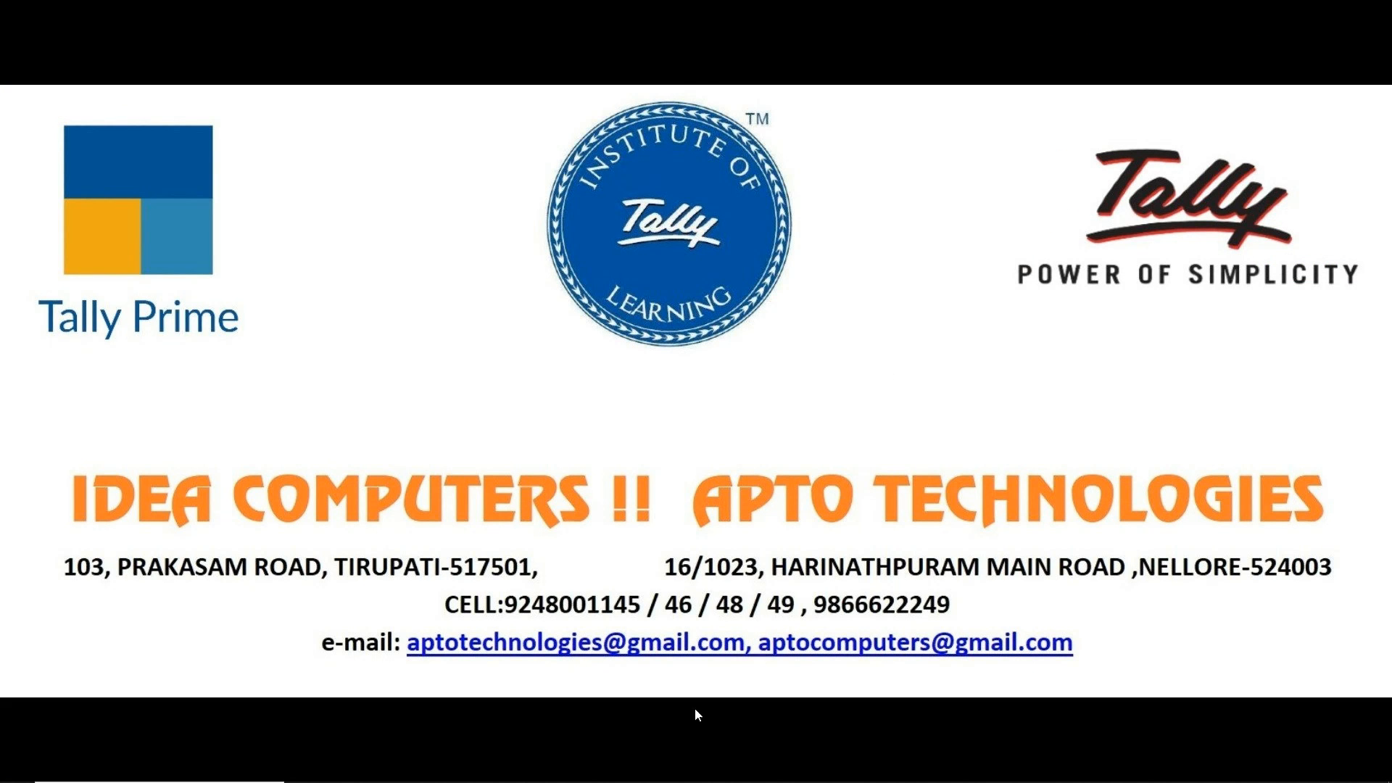
mouse_move(632, 781)
left_click(552, 769)
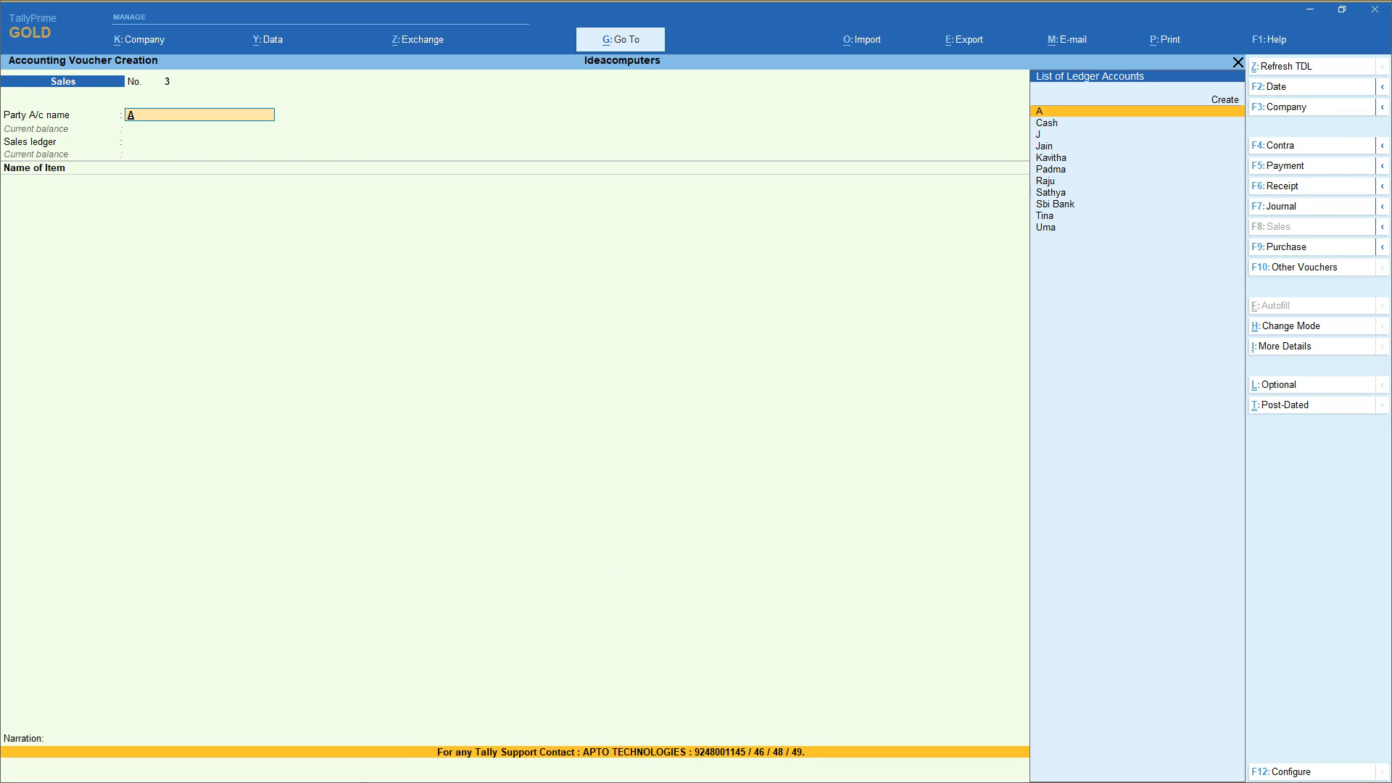
left_click(1311, 9)
left_click(305, 773)
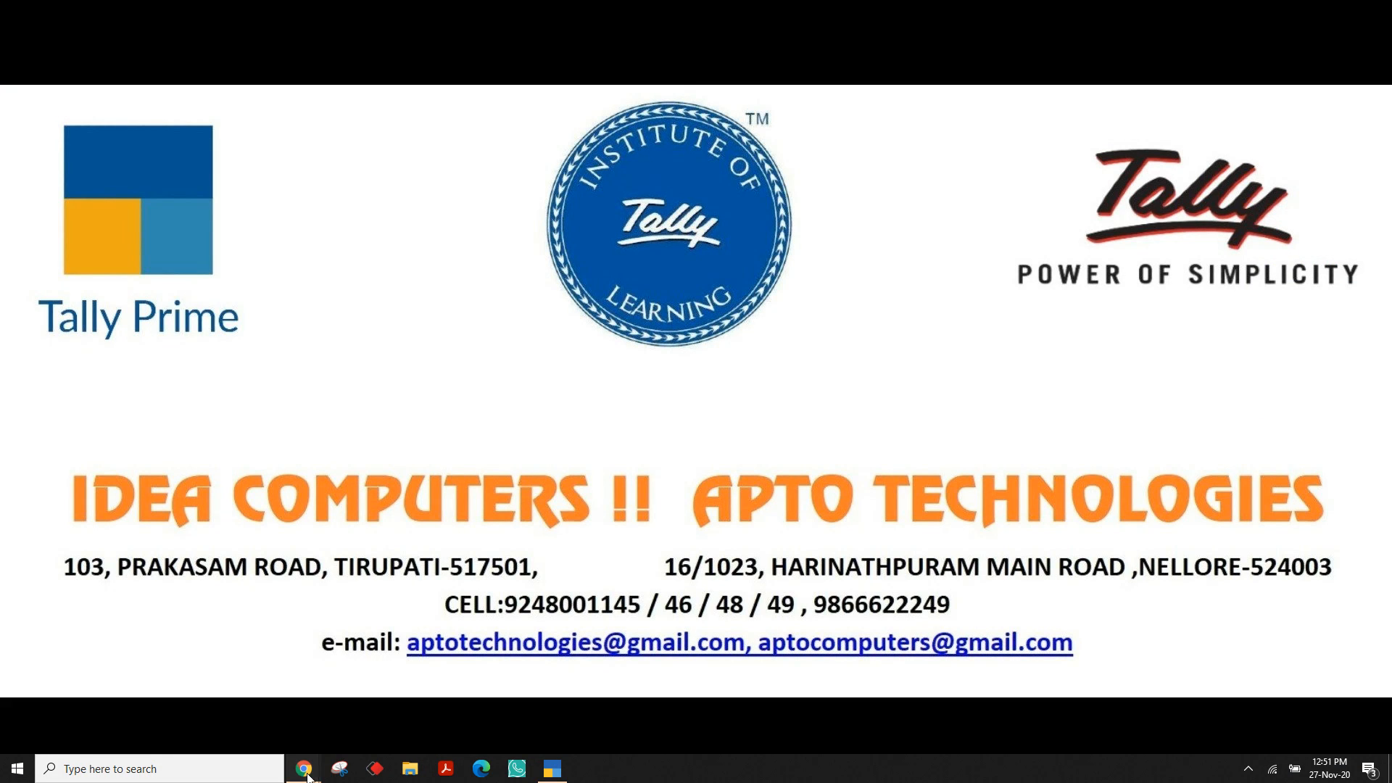